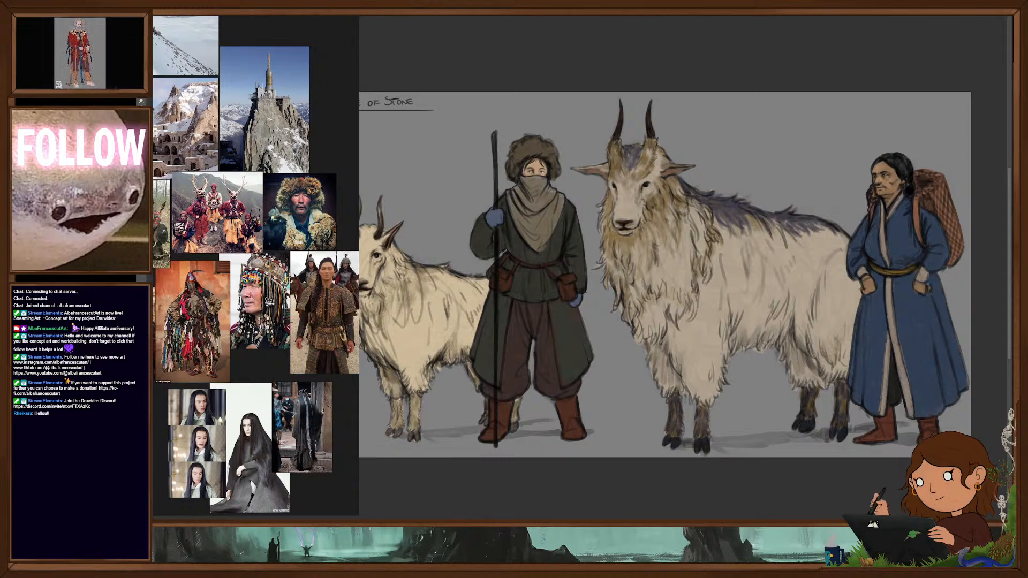
- Examine the small goat, the masked herder and the large horned goat on the Tribe of Stone creature sheet
drag(661, 305, 701, 322)
mouse_move(701, 321)
mouse_down()
mouse_move(730, 318)
mouse_move(661, 349)
mouse_up()
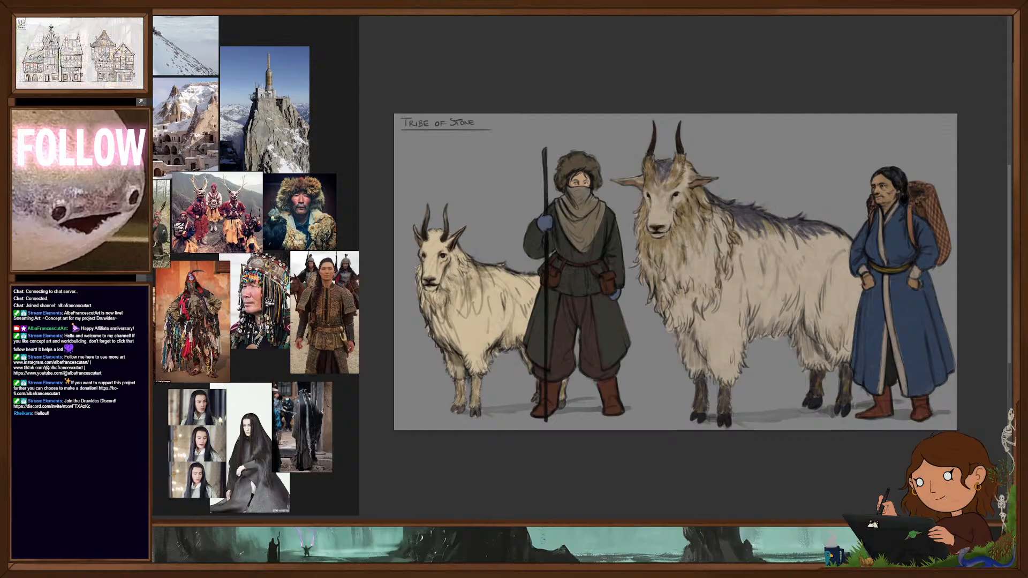
drag(438, 258, 536, 287)
drag(527, 329, 668, 319)
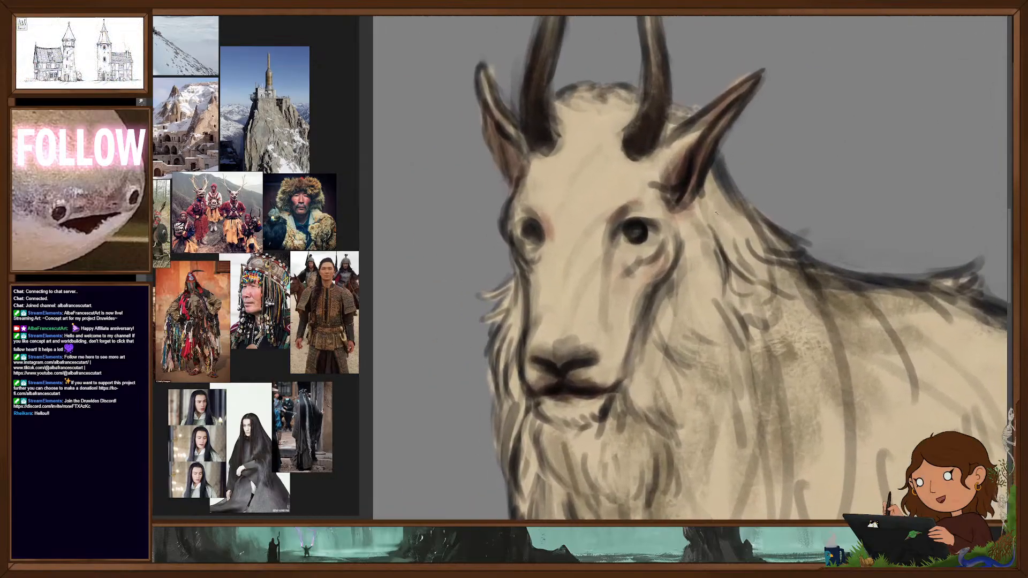
scroll(685, 268, down, 5)
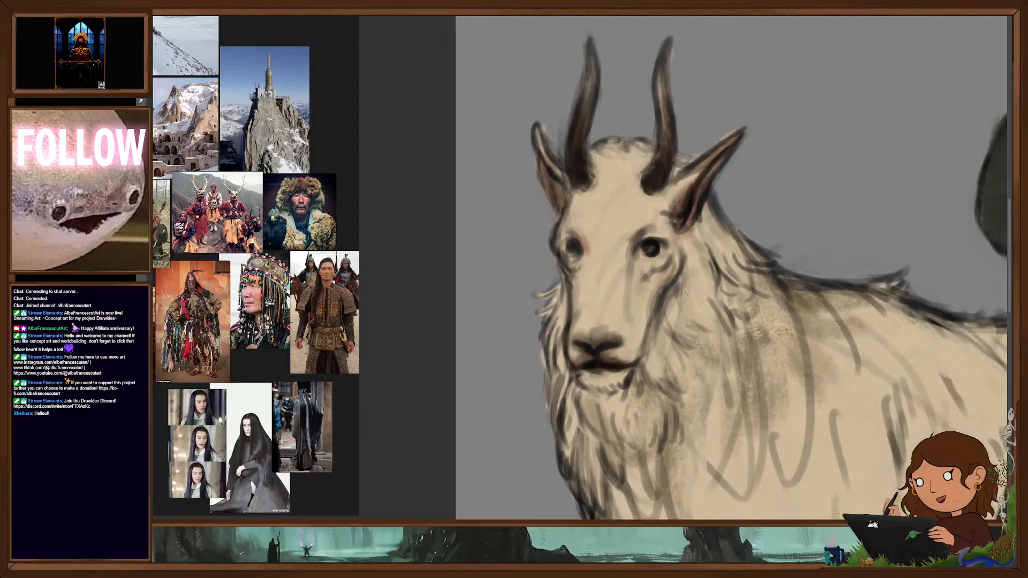
drag(692, 296, 510, 269)
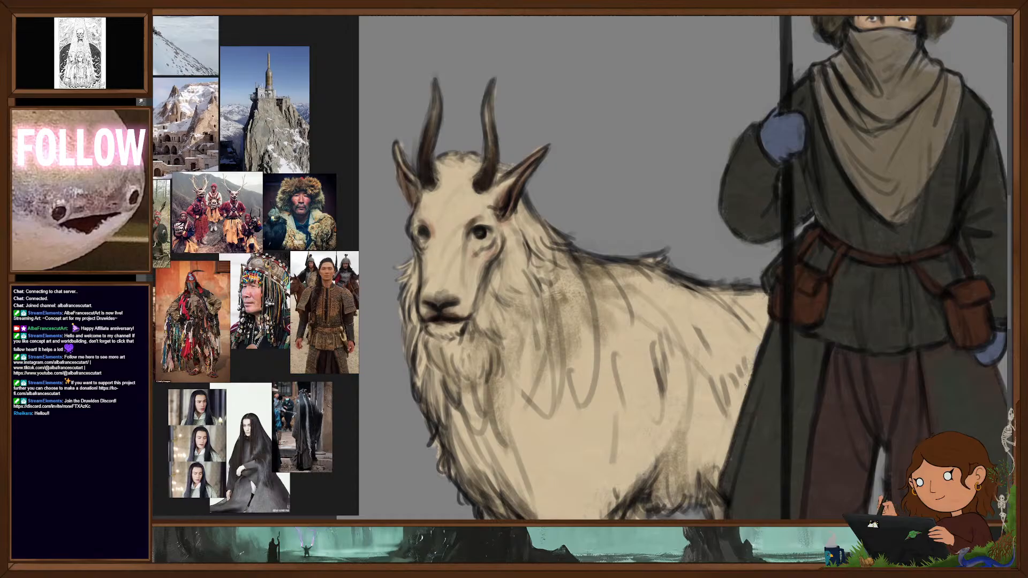
scroll(744, 384, down, 3)
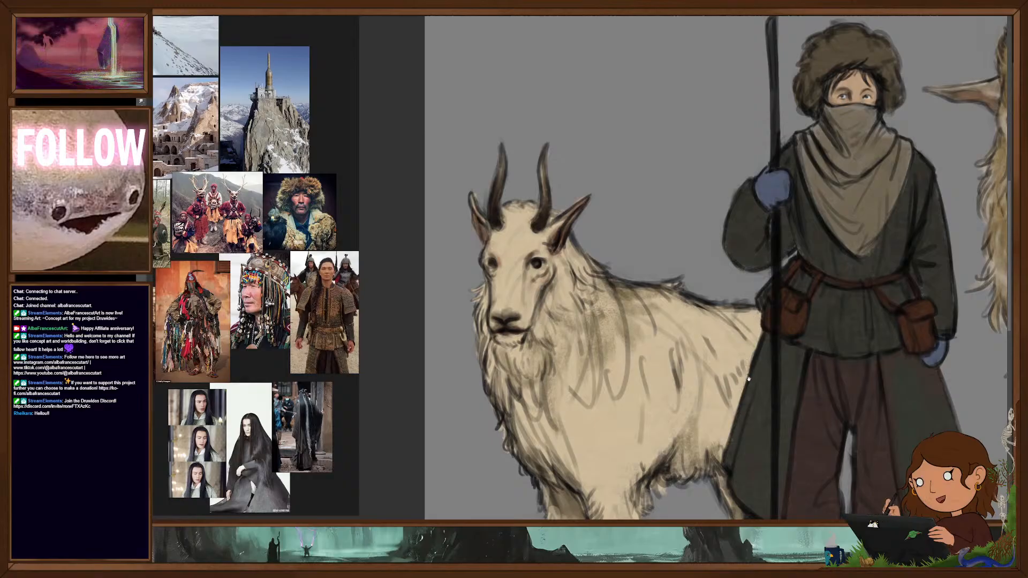
scroll(749, 377, down, 6)
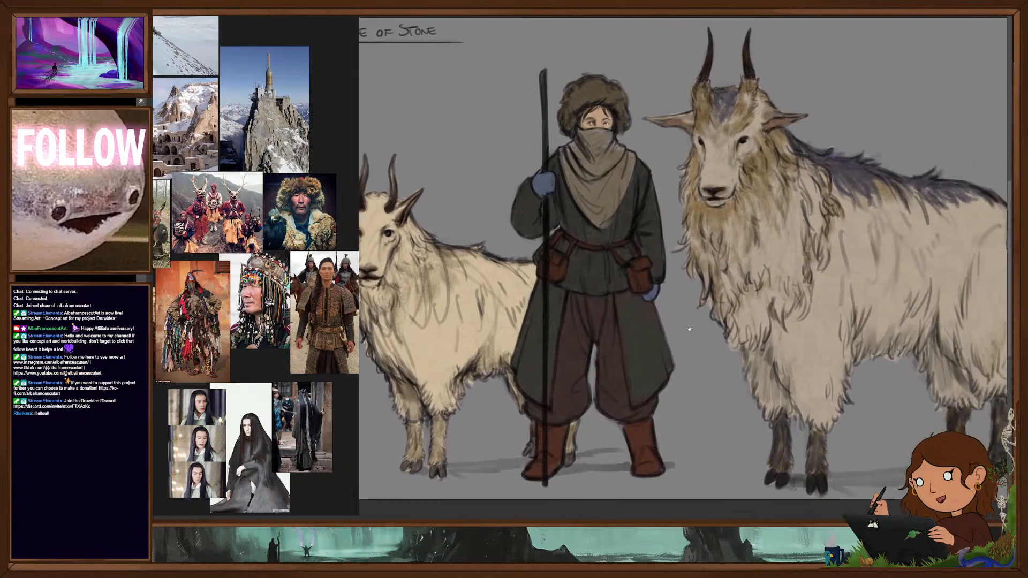
scroll(685, 329, down, 3)
- Check the flat colours of the woman in the blue coat with her line art hidden, and restore the line art
scroll(771, 296, up, 5)
scroll(771, 295, up, 2)
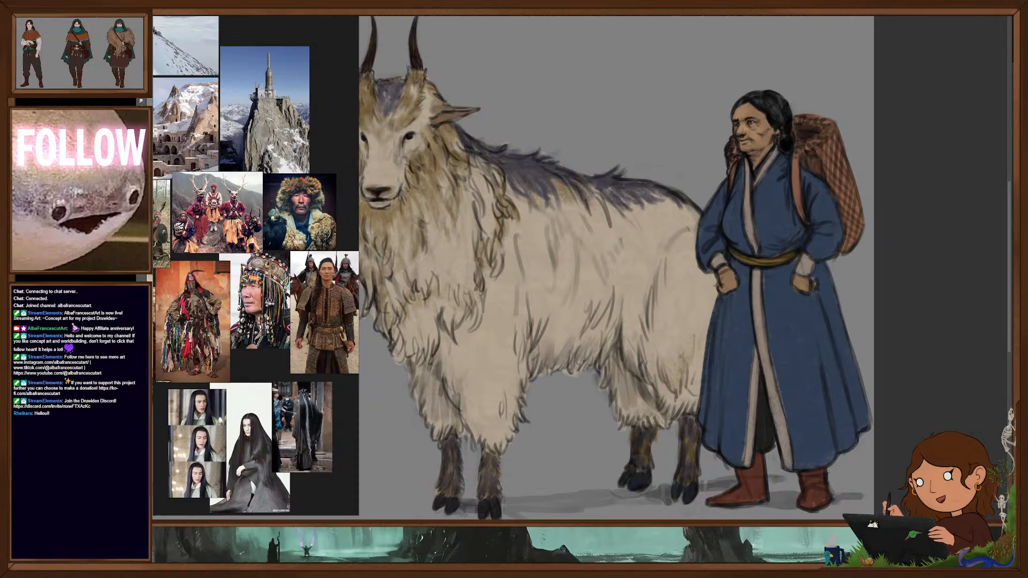
key(ctrl+comma)
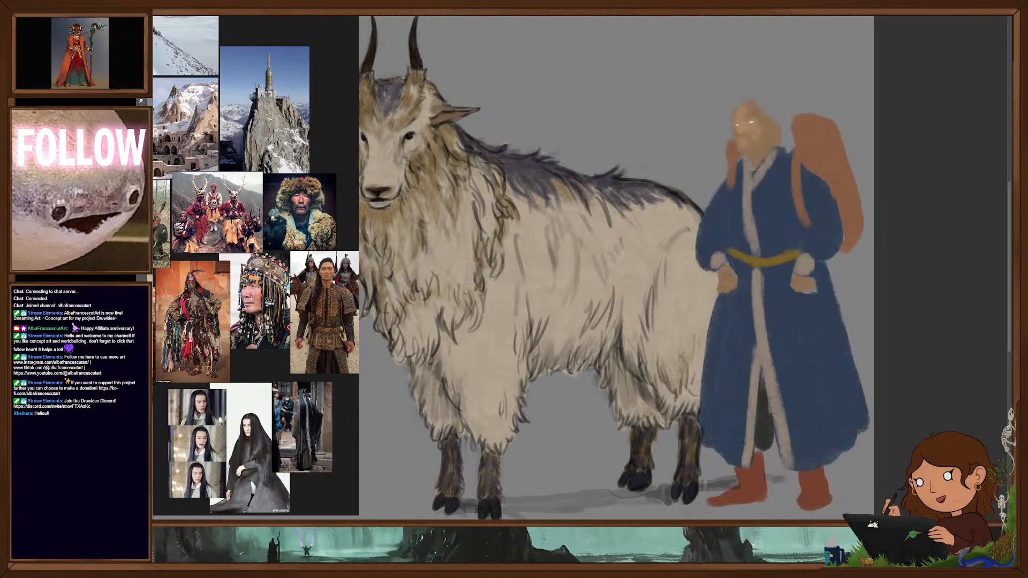
key(ctrl+comma)
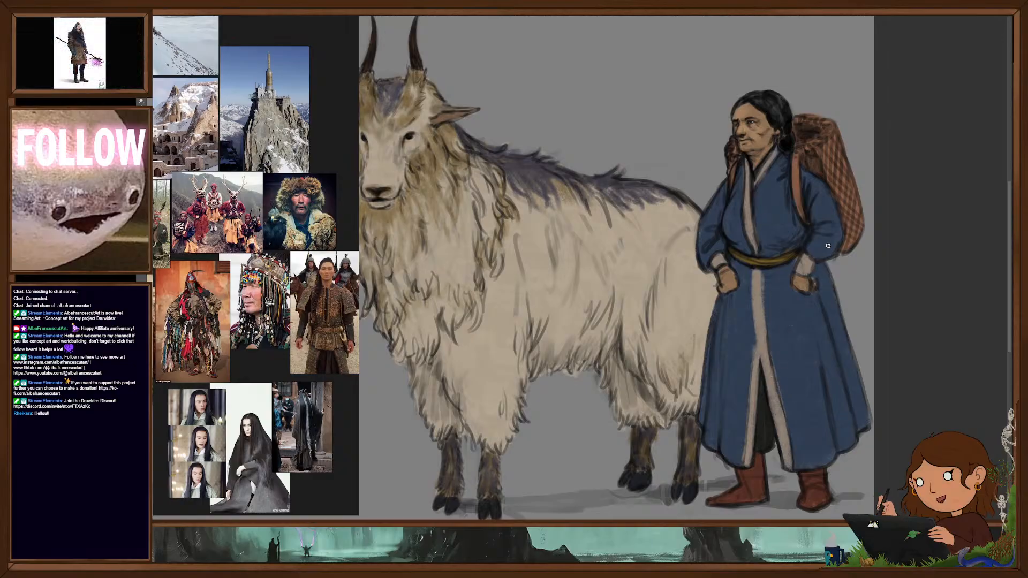
right_click(788, 363)
drag(761, 272, 761, 284)
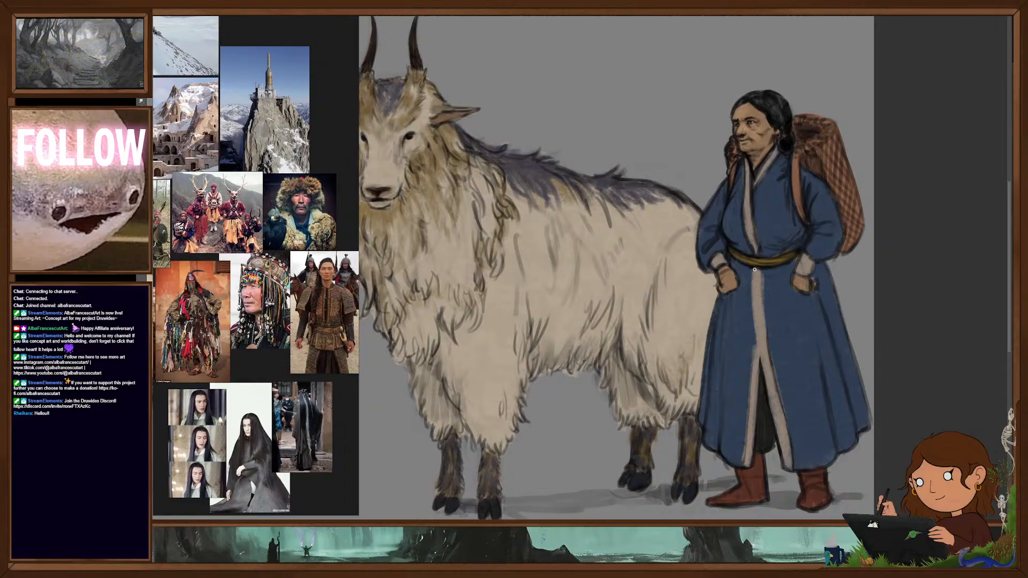
drag(753, 273, 755, 323)
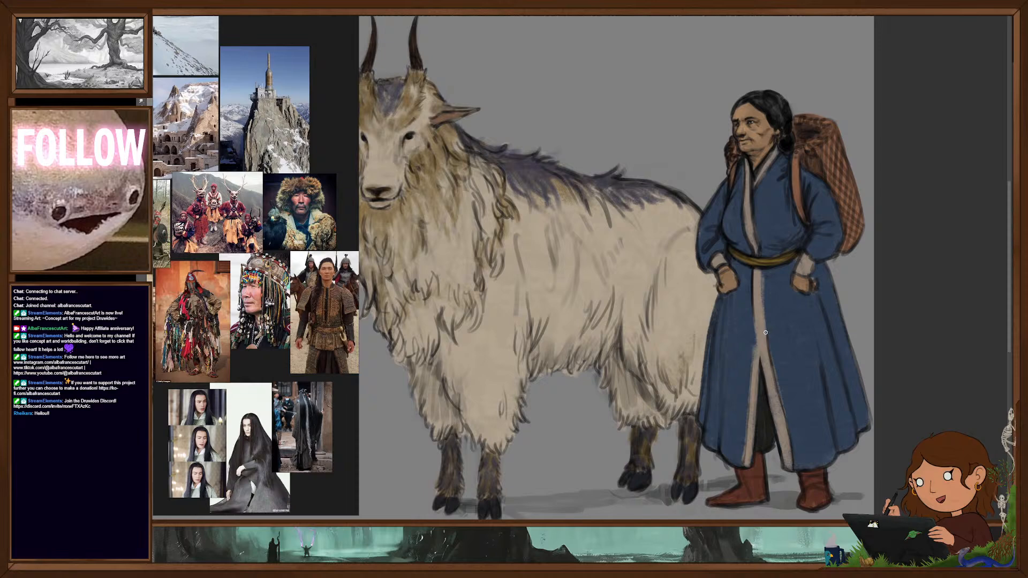
drag(753, 296, 750, 406)
drag(753, 355, 746, 435)
drag(761, 269, 760, 298)
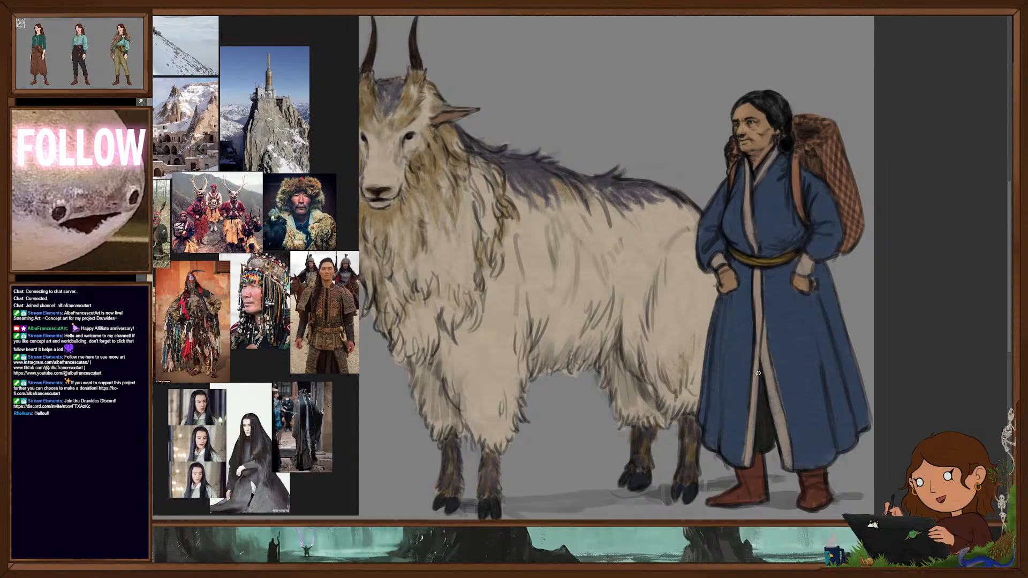
drag(763, 323, 774, 366)
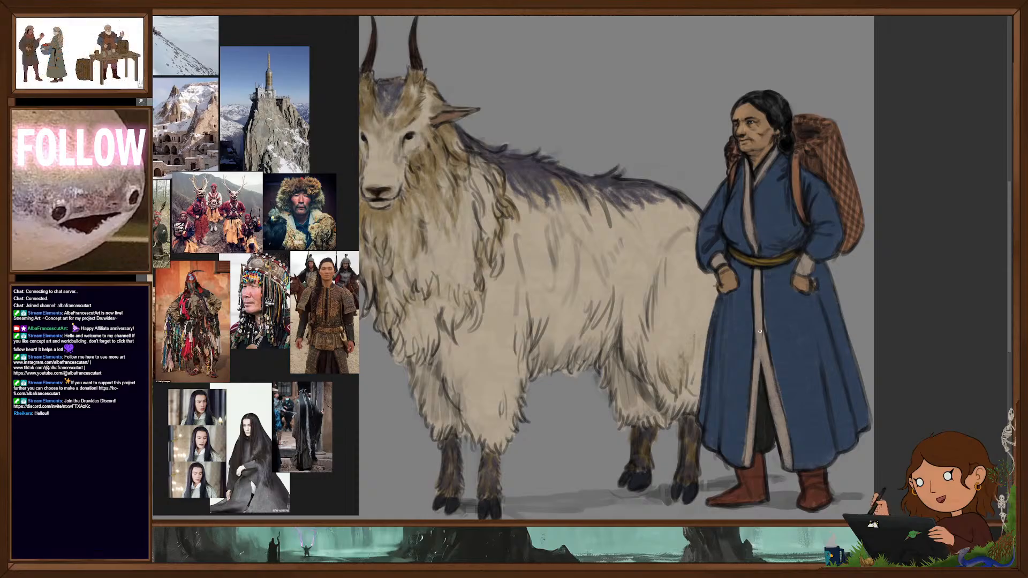
drag(764, 329, 760, 374)
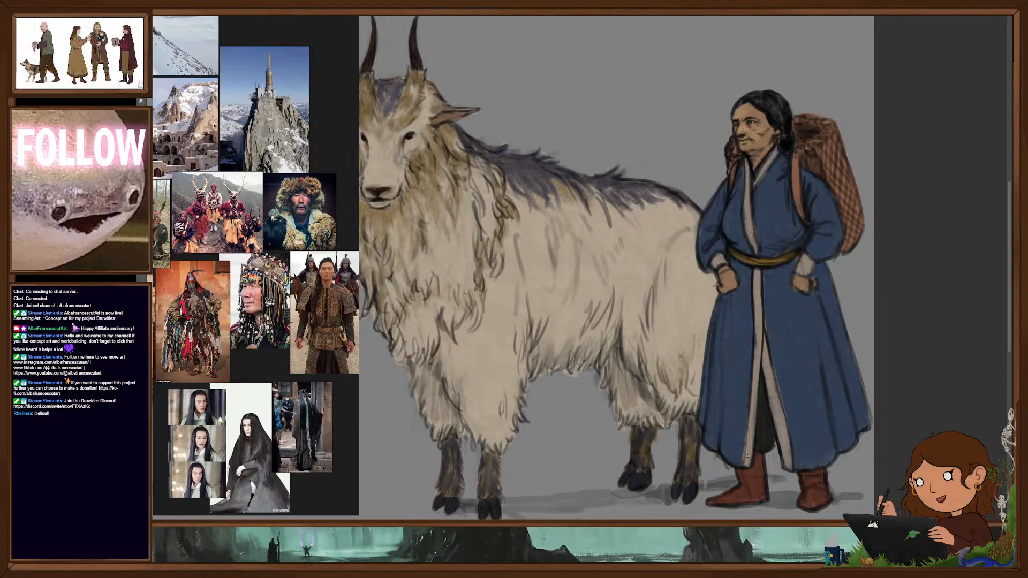
right_click(789, 326)
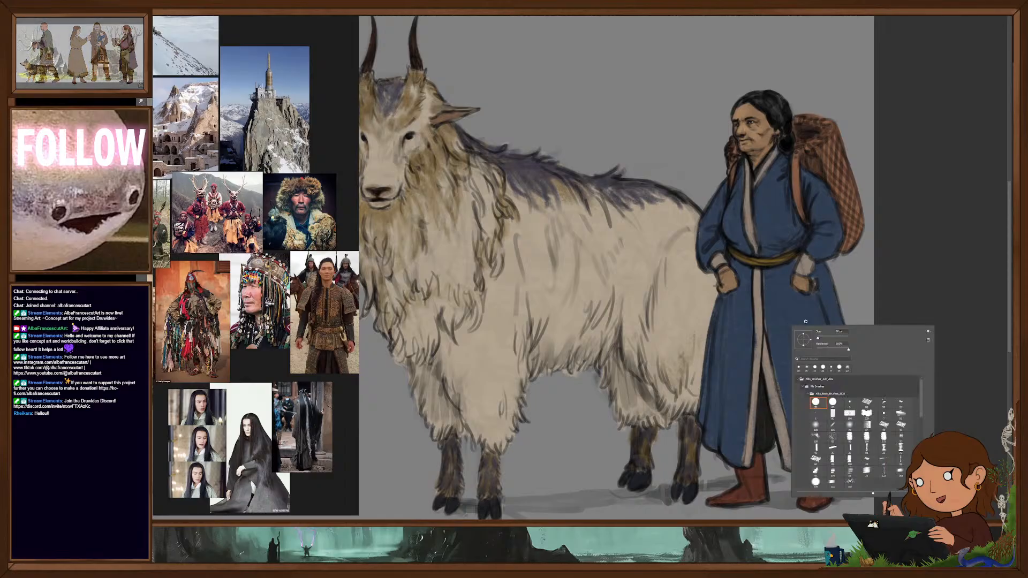
click(775, 288)
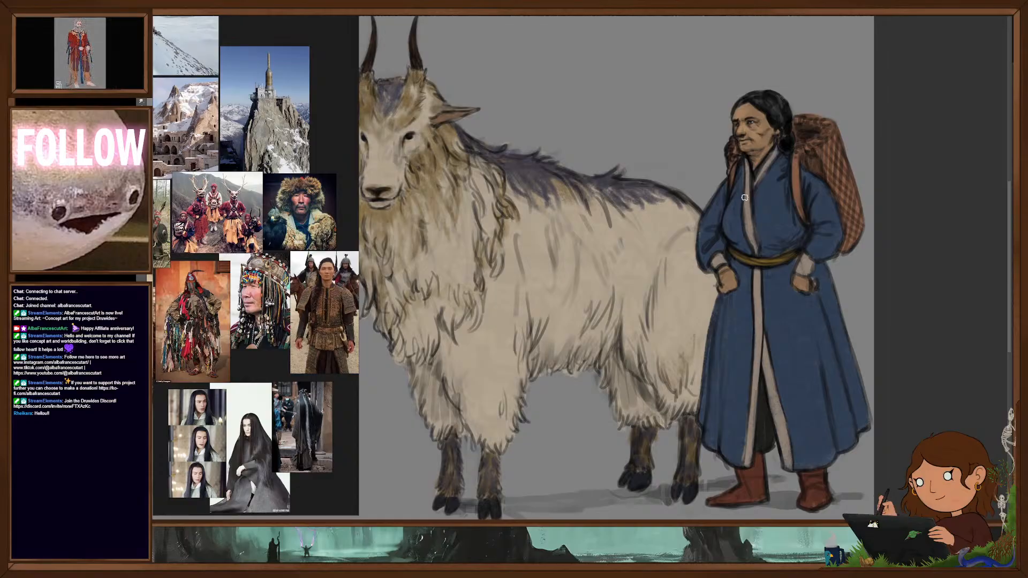
- Look over the creature sheet, the mountain fortress sketches and the six-figure costume line-up
scroll(759, 284, down, 4)
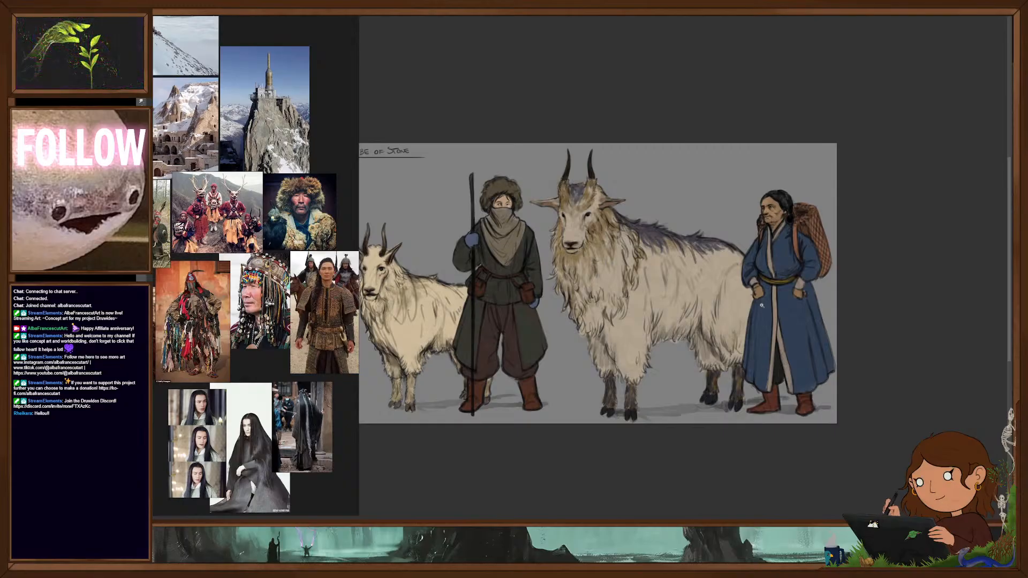
scroll(667, 344, up, 3)
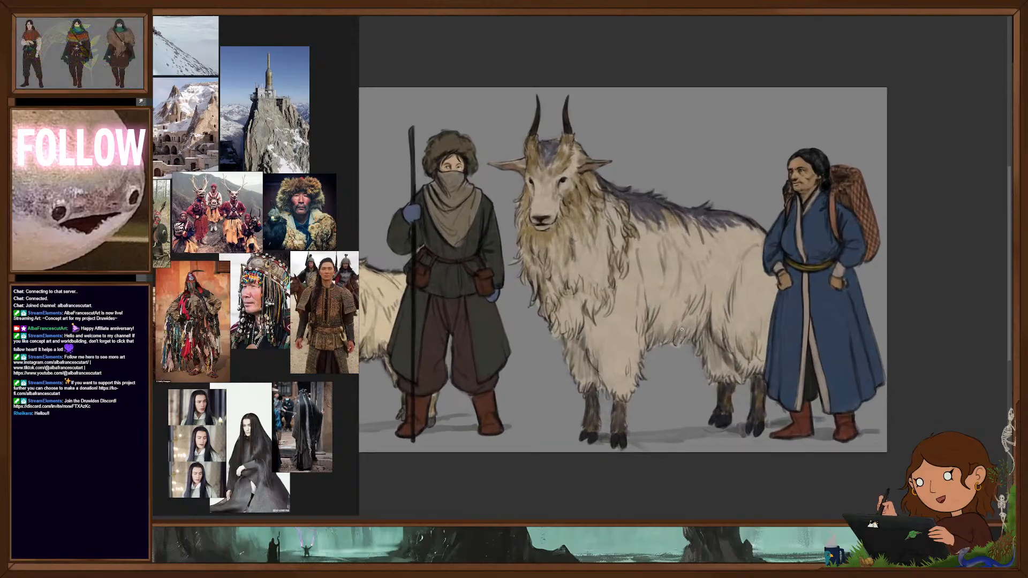
drag(666, 345, 748, 341)
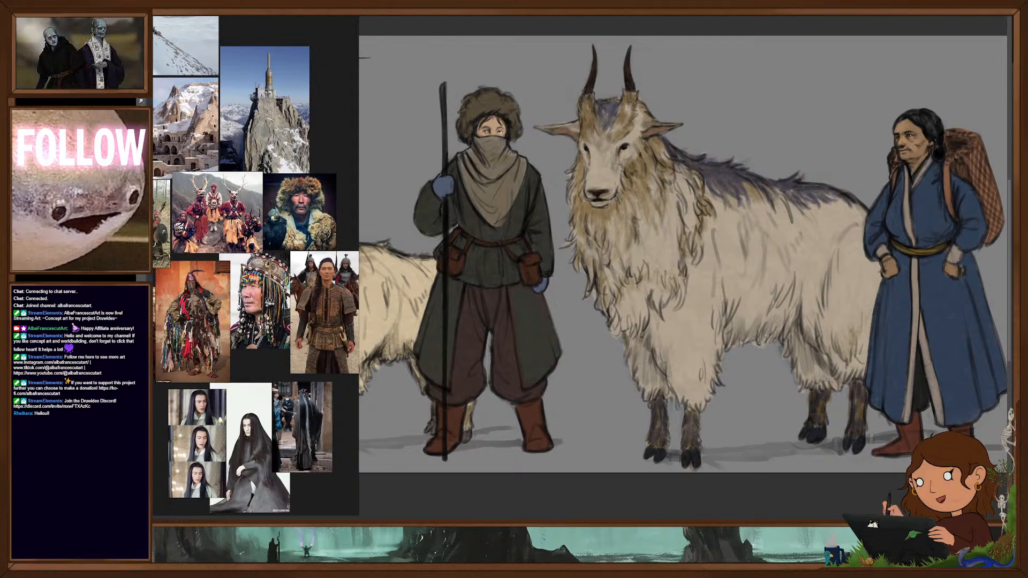
scroll(820, 303, down, 5)
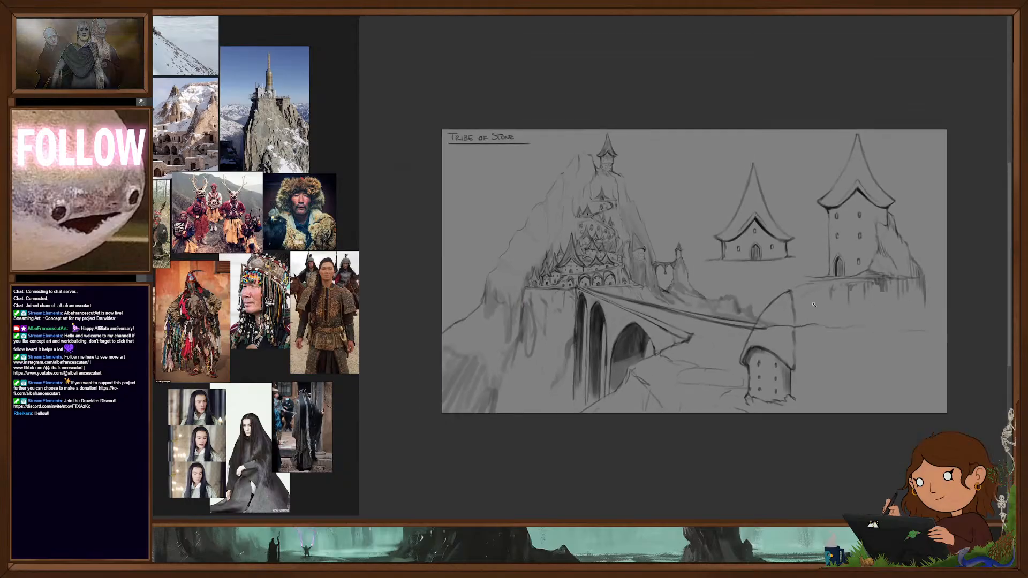
scroll(836, 330, up, 2)
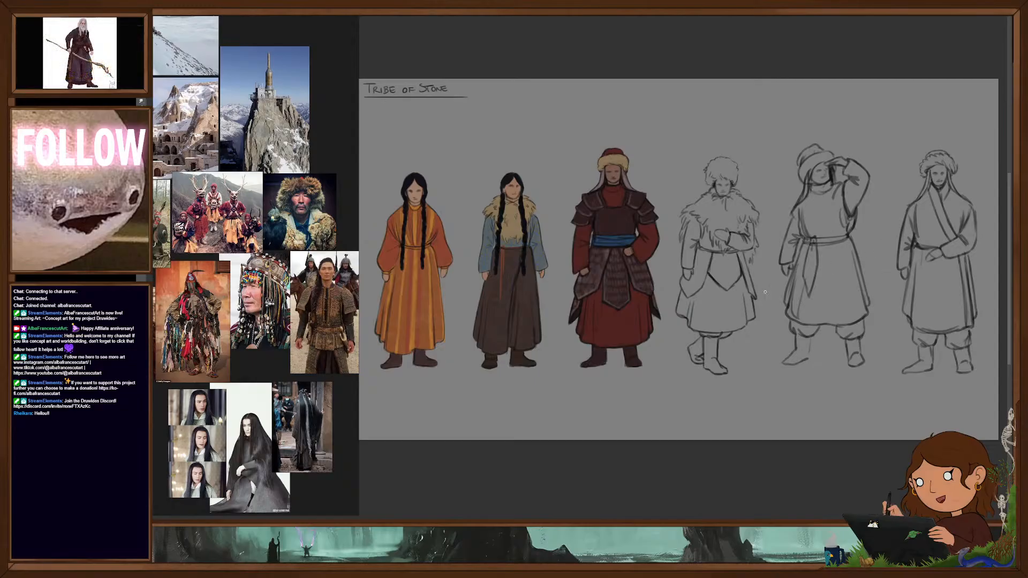
scroll(757, 299, down, 2)
drag(766, 303, 751, 309)
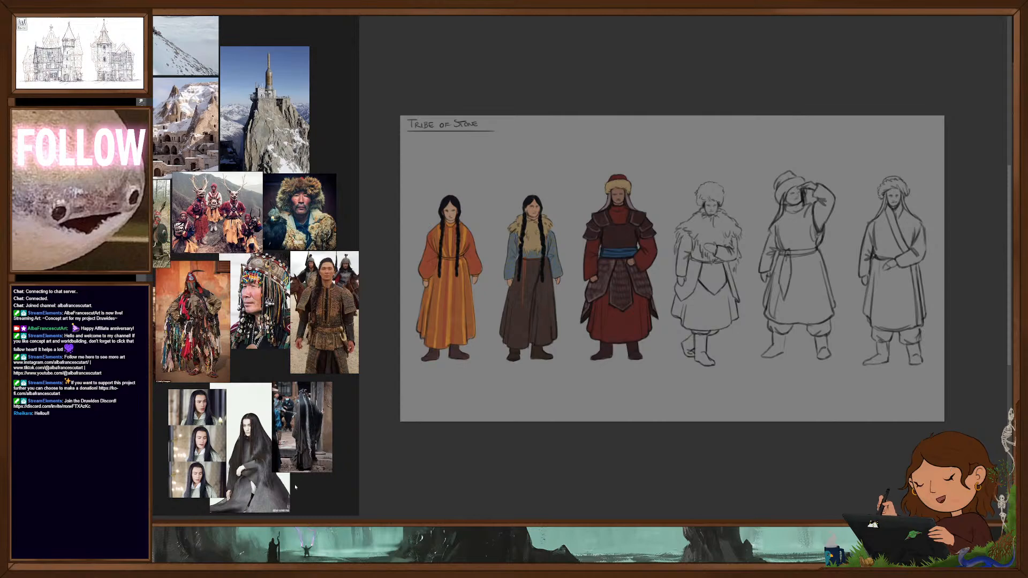
- Widen the reference board and examine the photos of the long-haired man in black robes up close
click(307, 469)
drag(315, 486, 615, 307)
scroll(293, 363, up, 3)
drag(387, 306, 525, 369)
click(581, 345)
right_click(520, 349)
click(511, 328)
scroll(510, 328, up, 2)
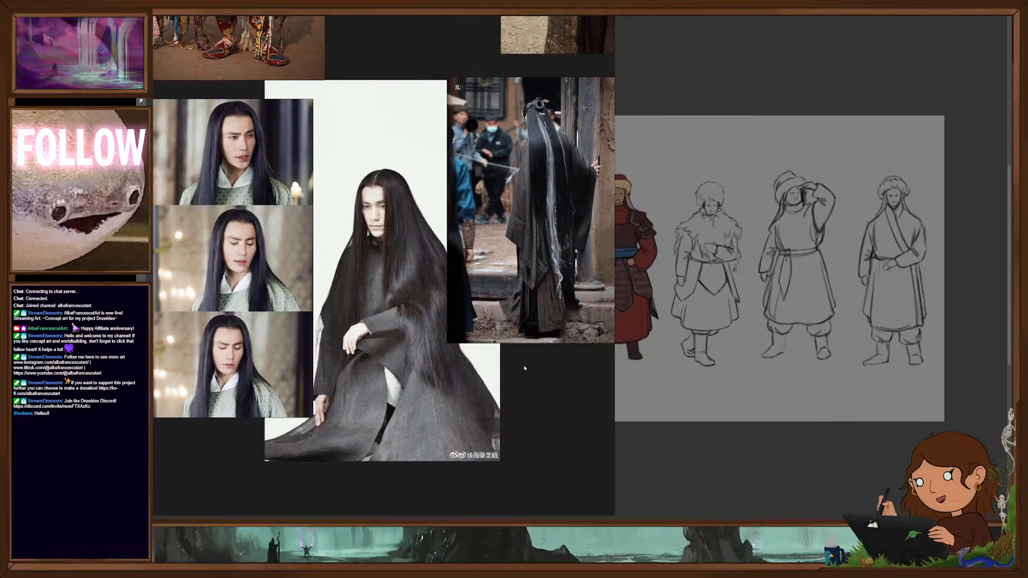
- Reframe the reference board around the tribal costume photos and narrow it so the whole costume line-up is uncovered
scroll(525, 368, down, 4)
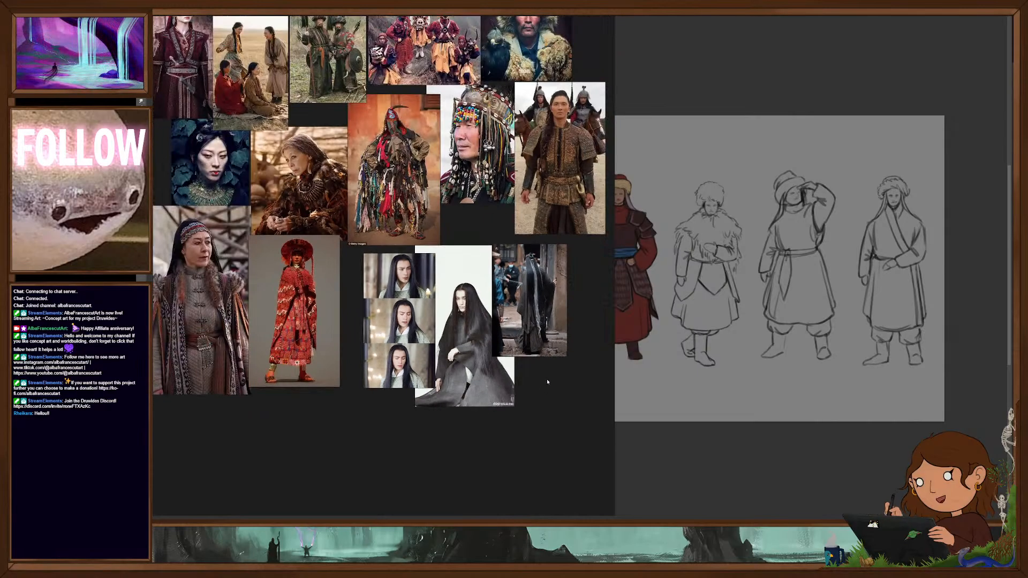
drag(549, 377, 527, 450)
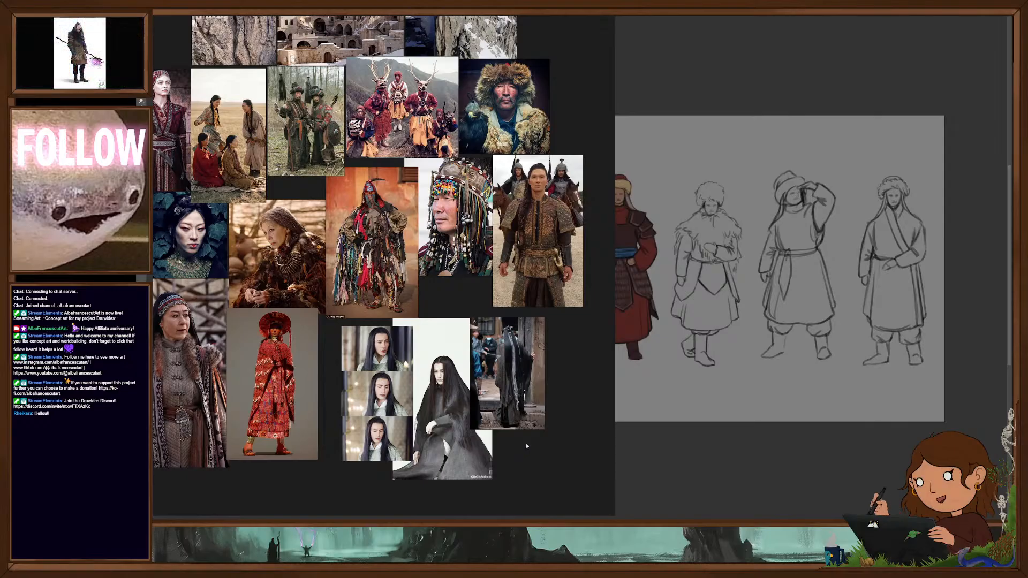
drag(519, 440, 537, 464)
mouse_move(614, 253)
mouse_down()
mouse_move(409, 256)
mouse_move(399, 302)
mouse_up()
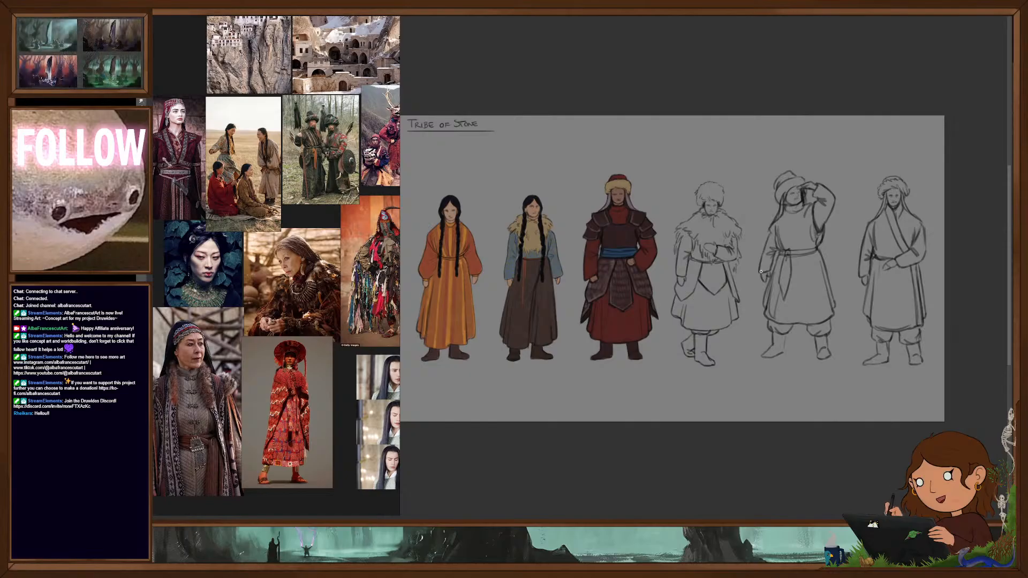
- Check the current brush preset and its brush tip settings
scroll(761, 272, up, 3)
drag(767, 274, 663, 283)
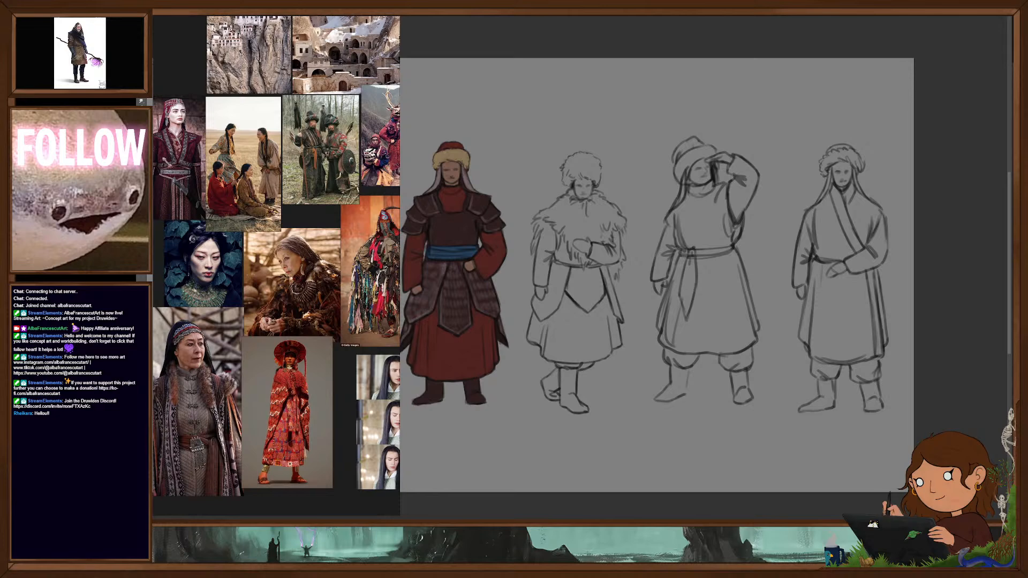
right_click(686, 322)
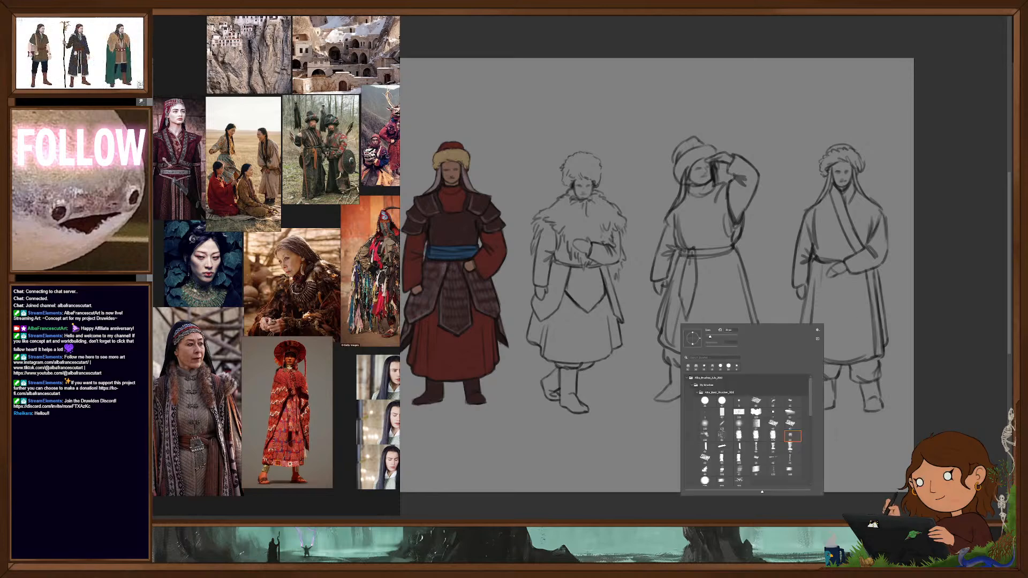
key(Escape)
click(1011, 55)
click(1011, 36)
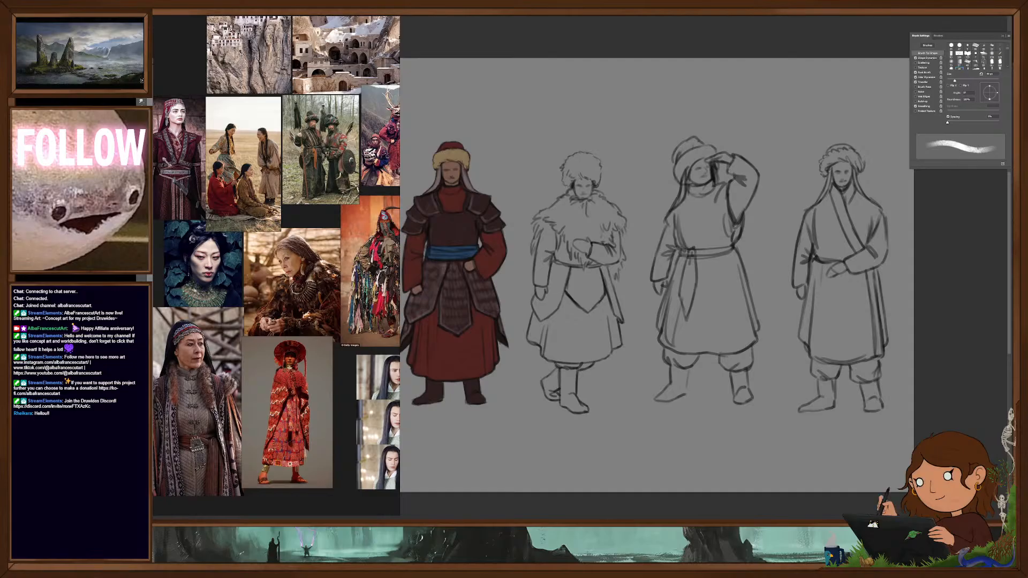
click(1011, 36)
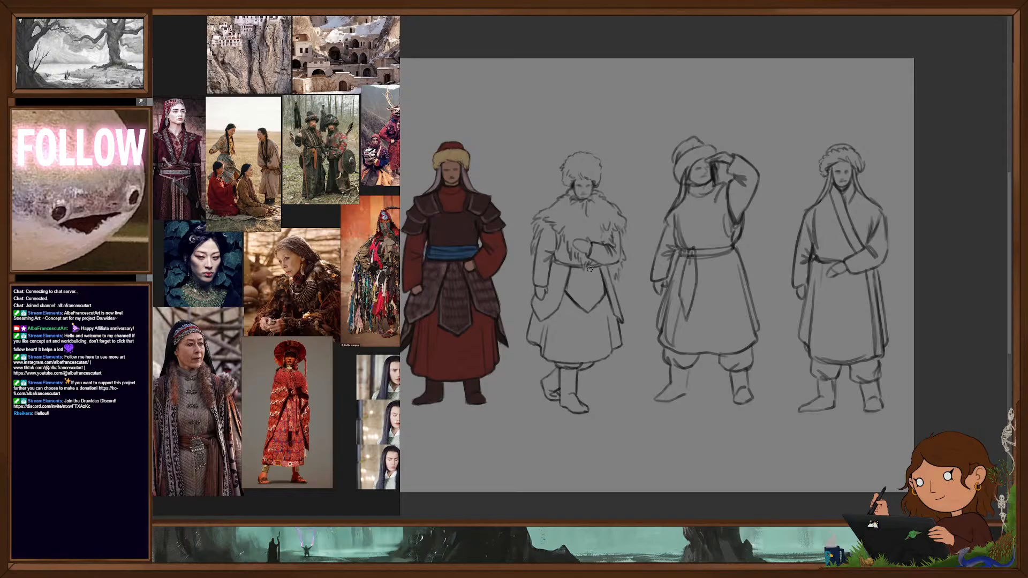
- Block in the fur hat and shaggy fur cape of the fourth figure with a flat ochre-tan colour
drag(589, 290, 747, 305)
scroll(772, 307, down, 1)
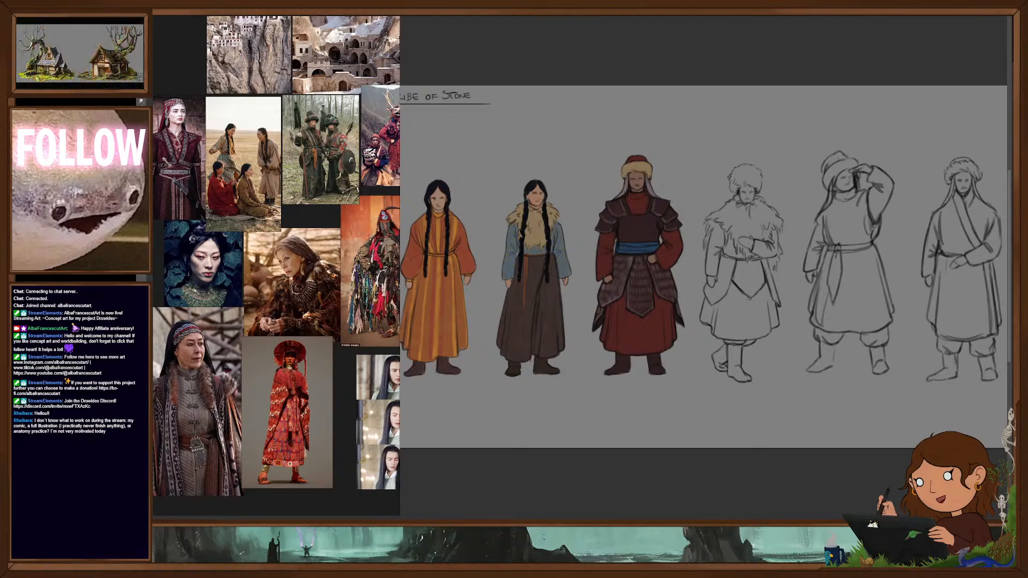
scroll(743, 300, up, 3)
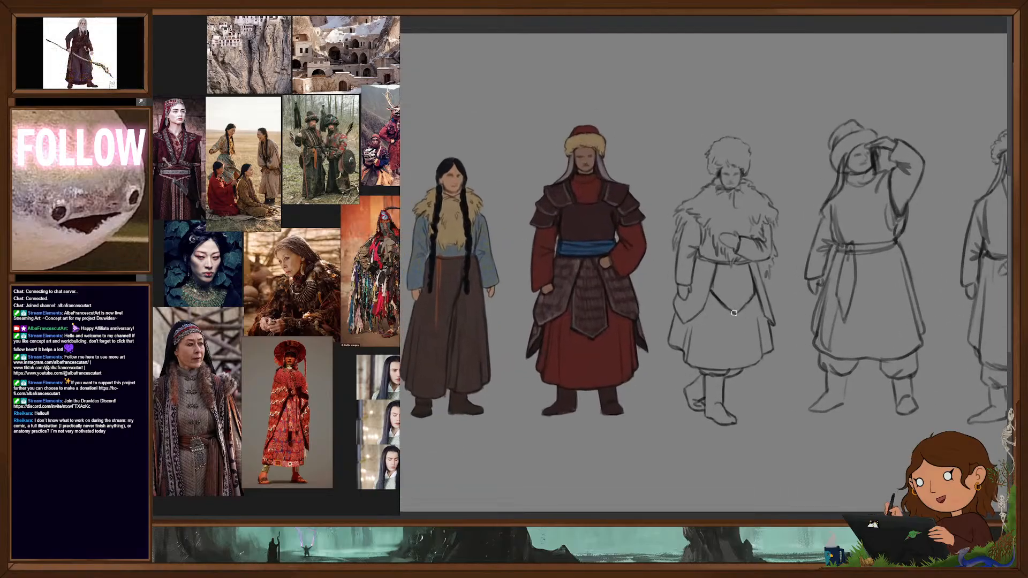
drag(788, 339, 846, 344)
drag(840, 272, 671, 277)
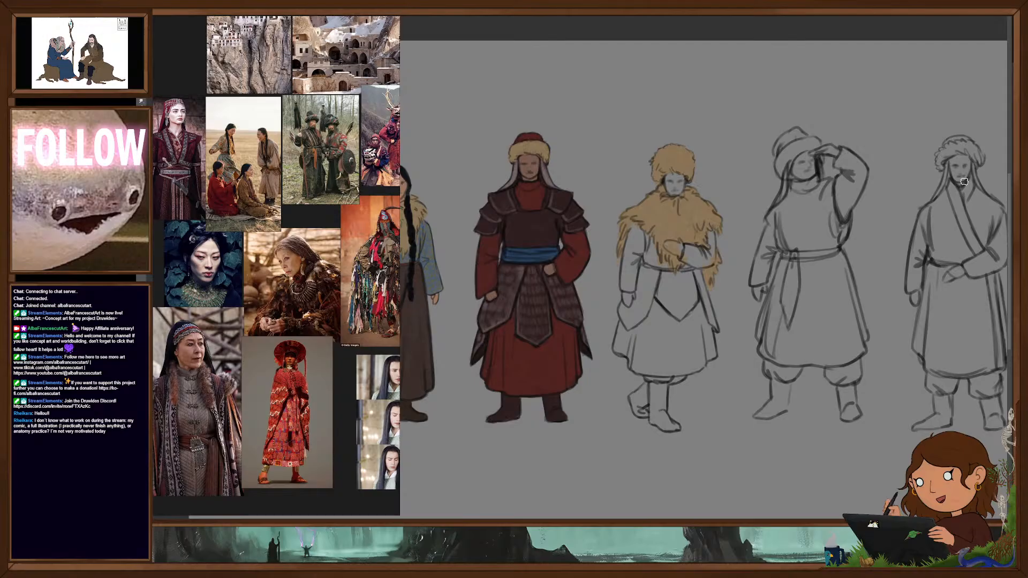
- Block in the sleeves and skirt of the fourth figure's tunic with a flat navy blue
drag(627, 250, 625, 278)
mouse_move(631, 231)
mouse_down()
mouse_move(654, 264)
mouse_move(628, 273)
mouse_move(687, 271)
mouse_move(691, 253)
mouse_move(710, 255)
mouse_move(710, 233)
mouse_move(713, 264)
mouse_move(703, 265)
mouse_up()
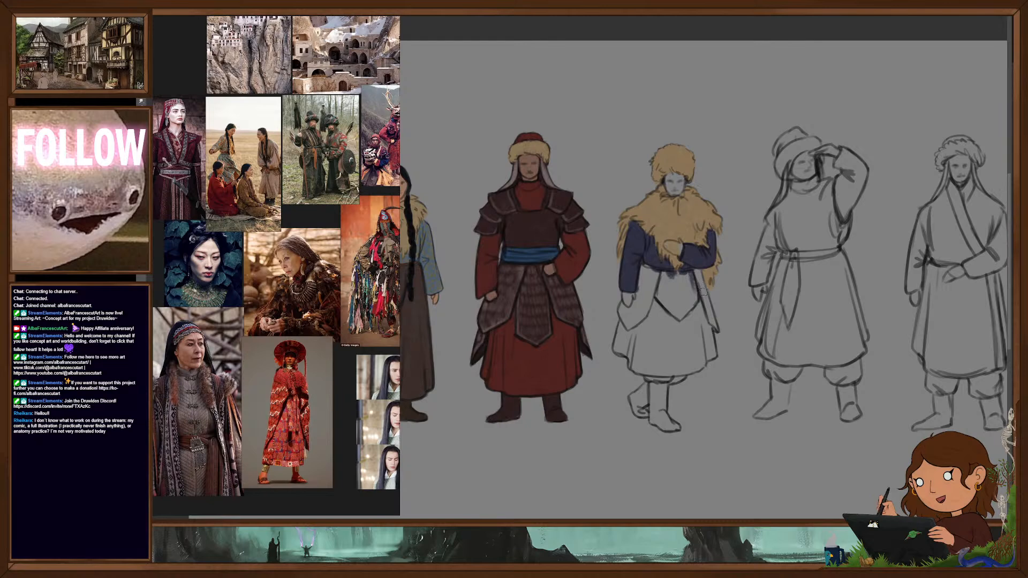
mouse_move(622, 321)
mouse_down()
mouse_move(617, 345)
mouse_move(636, 371)
mouse_move(642, 326)
mouse_move(655, 370)
mouse_move(664, 307)
mouse_move(676, 370)
mouse_move(688, 311)
mouse_move(701, 303)
mouse_move(704, 349)
mouse_move(702, 300)
mouse_up()
mouse_move(707, 356)
mouse_down()
mouse_move(696, 370)
mouse_move(664, 374)
mouse_move(678, 359)
mouse_move(669, 358)
mouse_move(702, 357)
mouse_up()
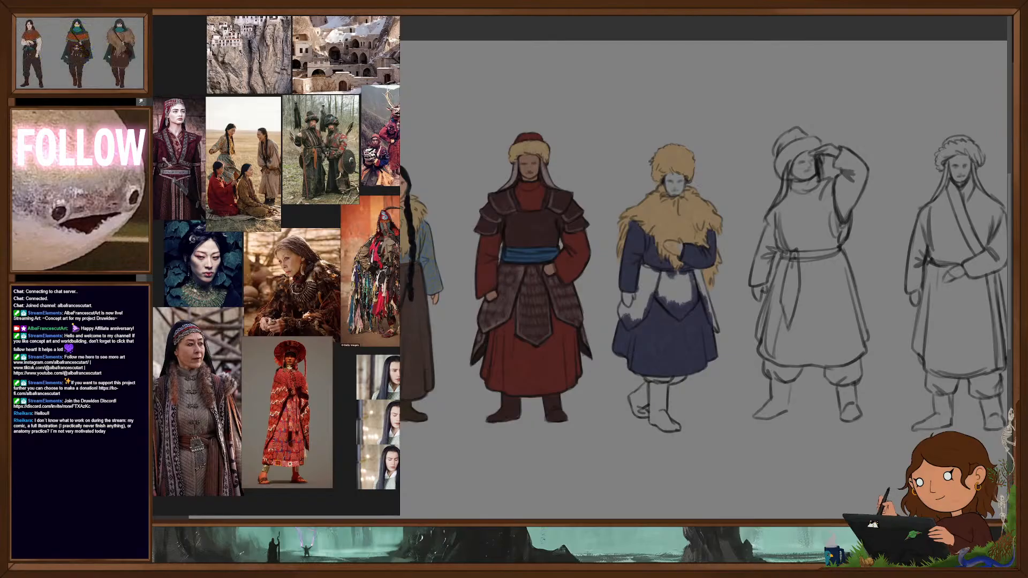
- Fill the fourth figure's pointed hip wrap and boots with flat leather brown and add reddish panels to the wrap
drag(639, 295, 643, 266)
mouse_move(635, 328)
mouse_down()
mouse_move(626, 319)
mouse_move(633, 301)
mouse_up()
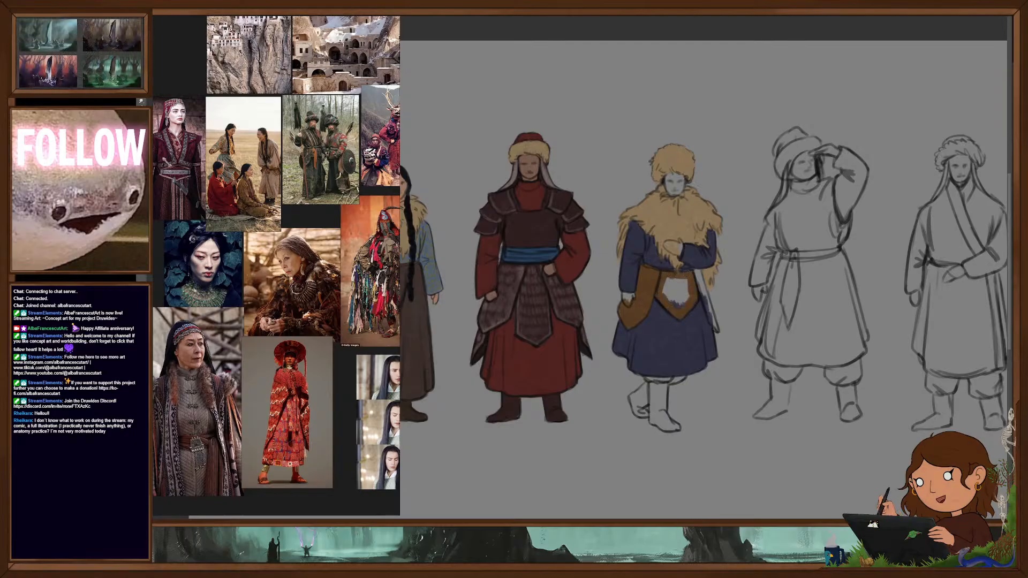
mouse_move(679, 289)
mouse_down()
mouse_move(682, 304)
mouse_move(707, 302)
mouse_move(704, 293)
mouse_move(717, 328)
mouse_up()
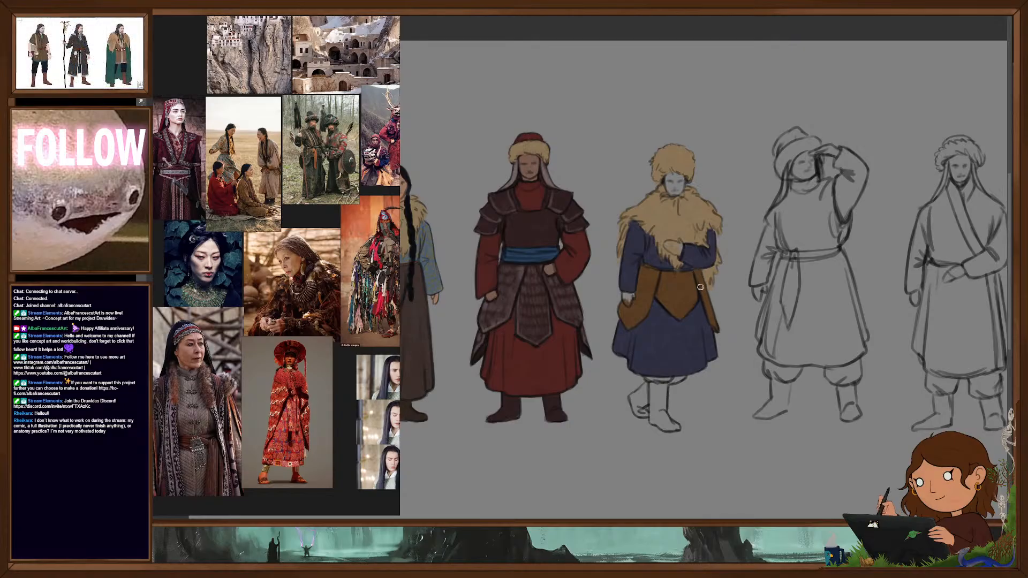
mouse_move(652, 384)
mouse_down()
mouse_move(654, 422)
mouse_move(665, 388)
mouse_move(664, 423)
mouse_up()
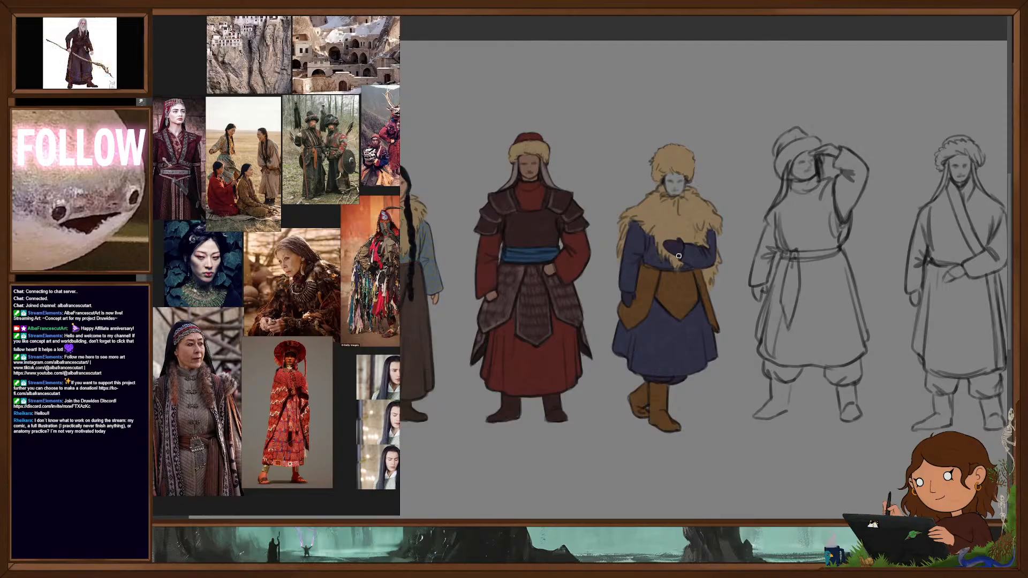
drag(718, 336, 728, 359)
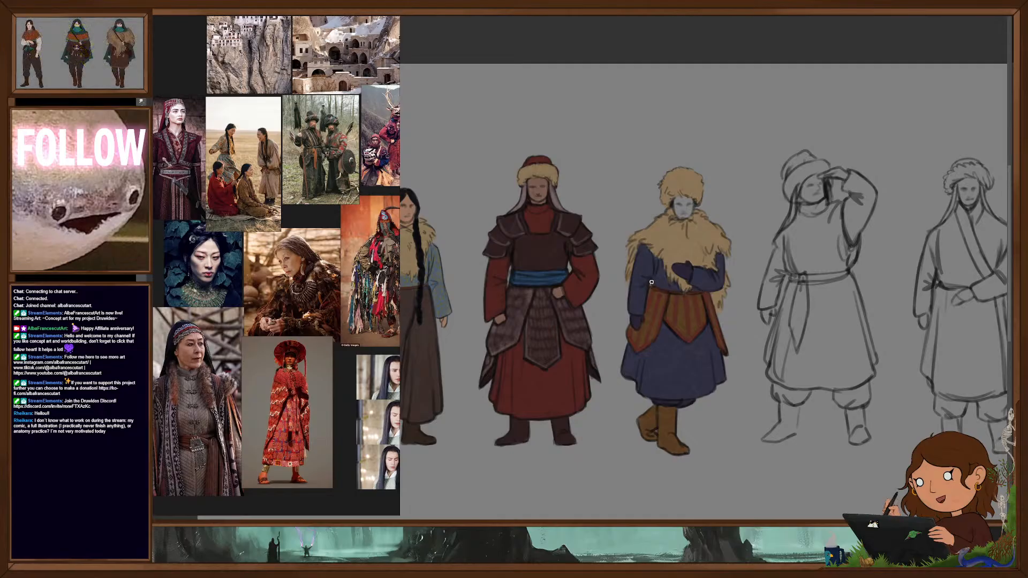
- Fill the fifth figure's baggy trousers and both sleeves with a flat dark brown
drag(703, 347, 743, 362)
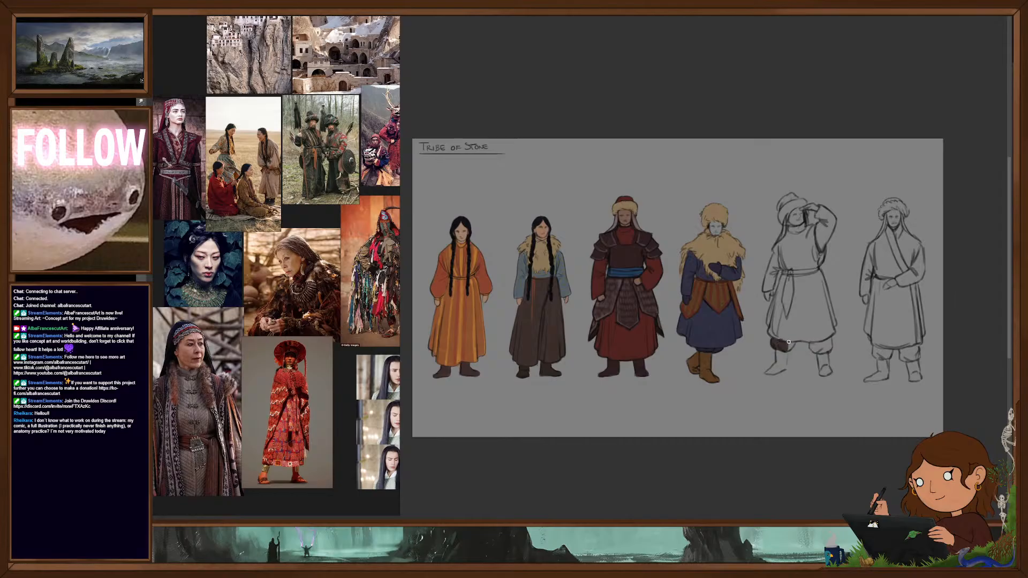
drag(791, 348, 829, 349)
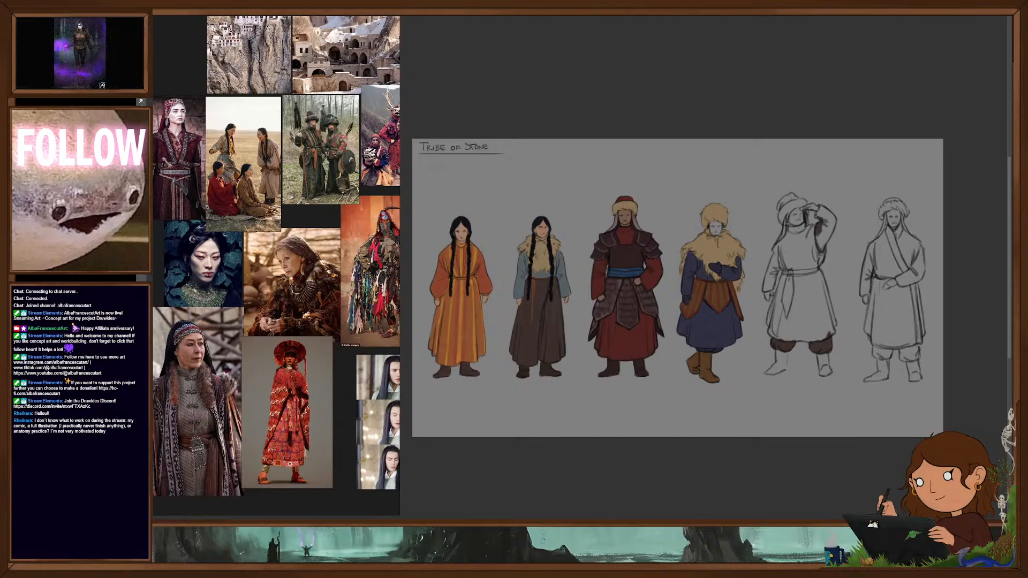
drag(820, 207, 830, 227)
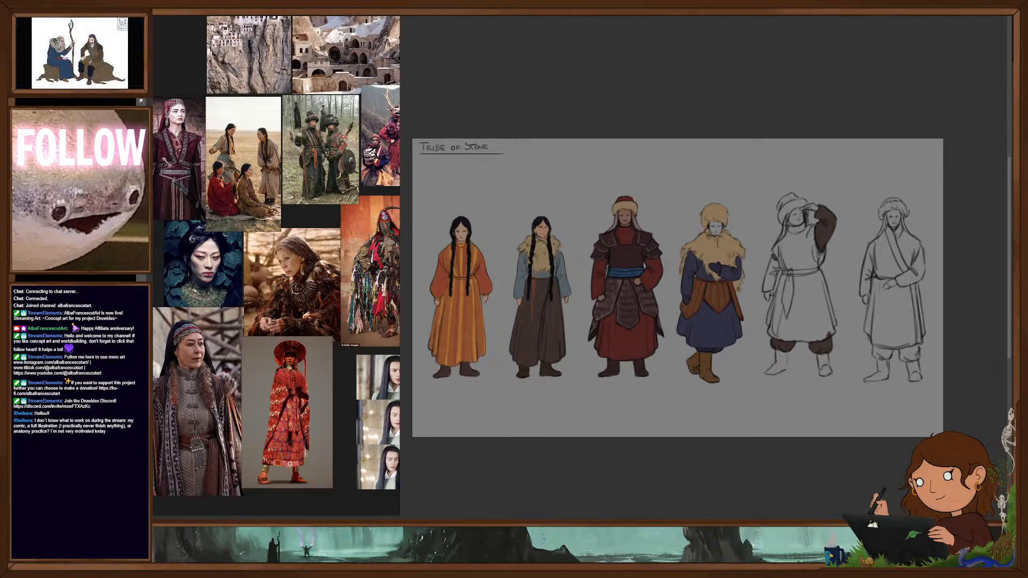
drag(770, 277, 764, 291)
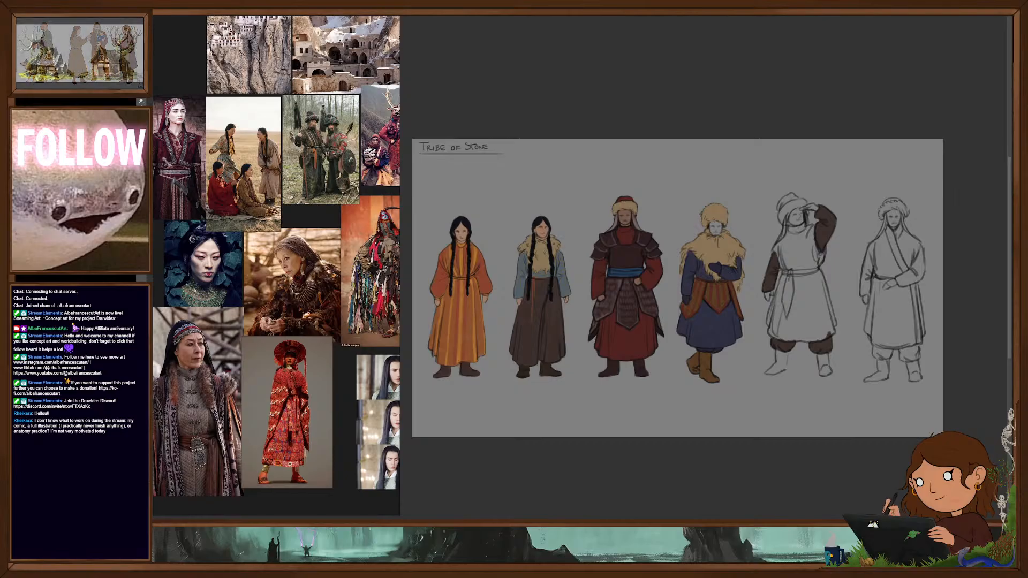
- Colour the fifth figure's hat and waist sash in flat dark green
drag(782, 205, 798, 201)
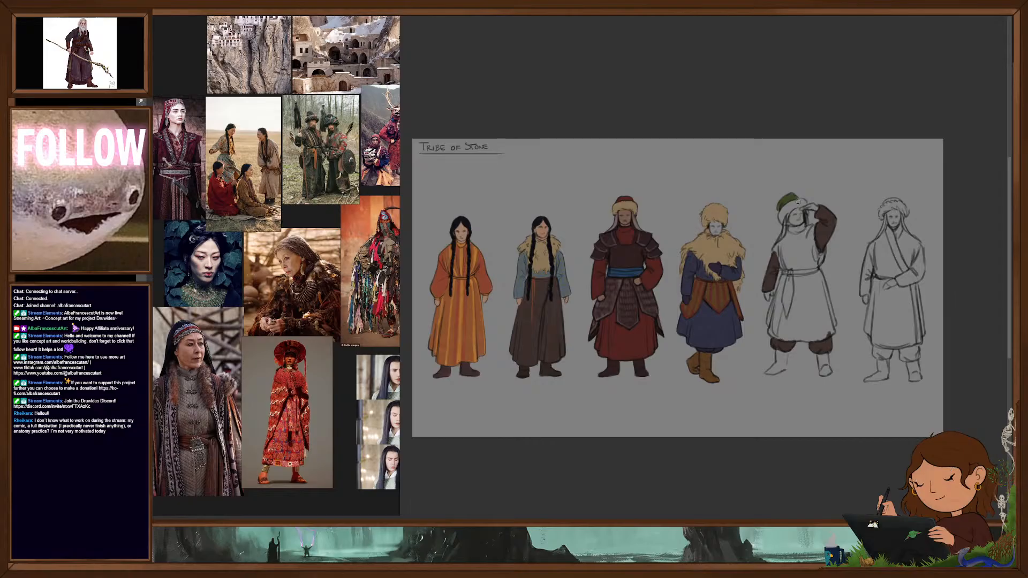
mouse_move(789, 271)
mouse_down()
mouse_move(786, 316)
mouse_move(801, 273)
mouse_move(818, 271)
mouse_move(806, 272)
mouse_up()
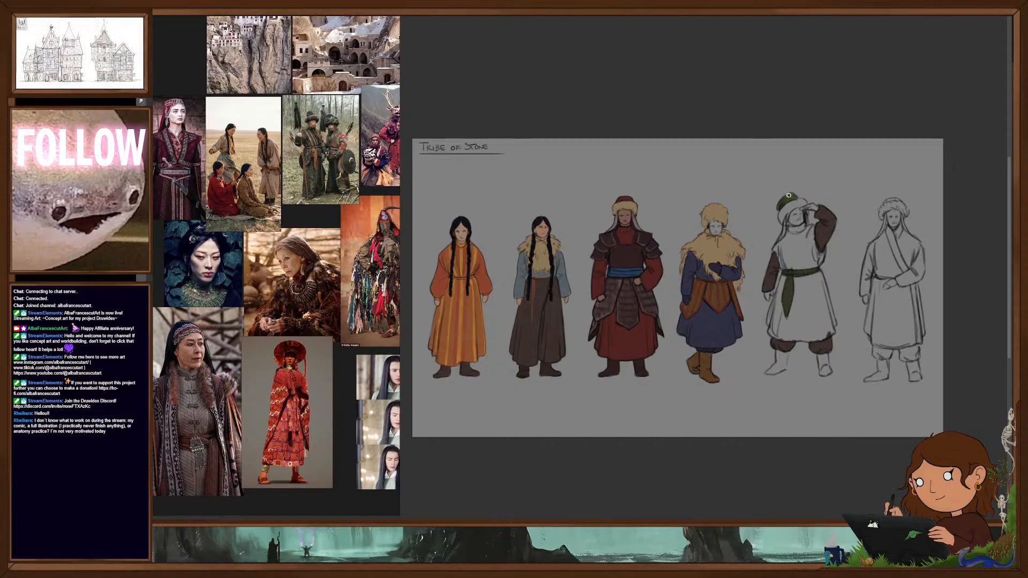
drag(782, 215, 802, 204)
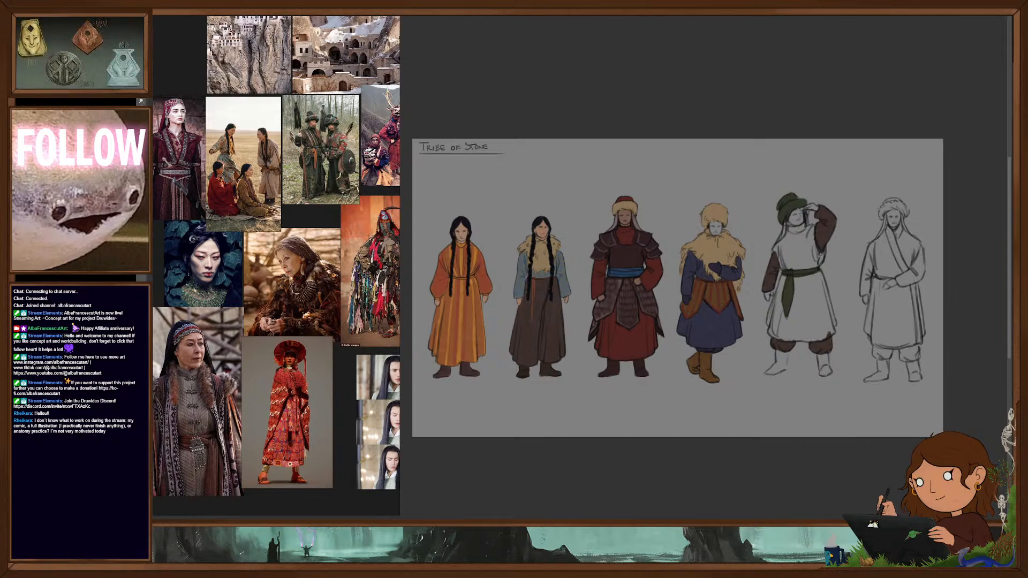
- Block in the fifth figure's tunic, both skirt and bodice, with a flat dark purple around the green sash
mouse_move(782, 277)
mouse_down()
mouse_move(775, 334)
mouse_move(796, 281)
mouse_move(810, 280)
mouse_up()
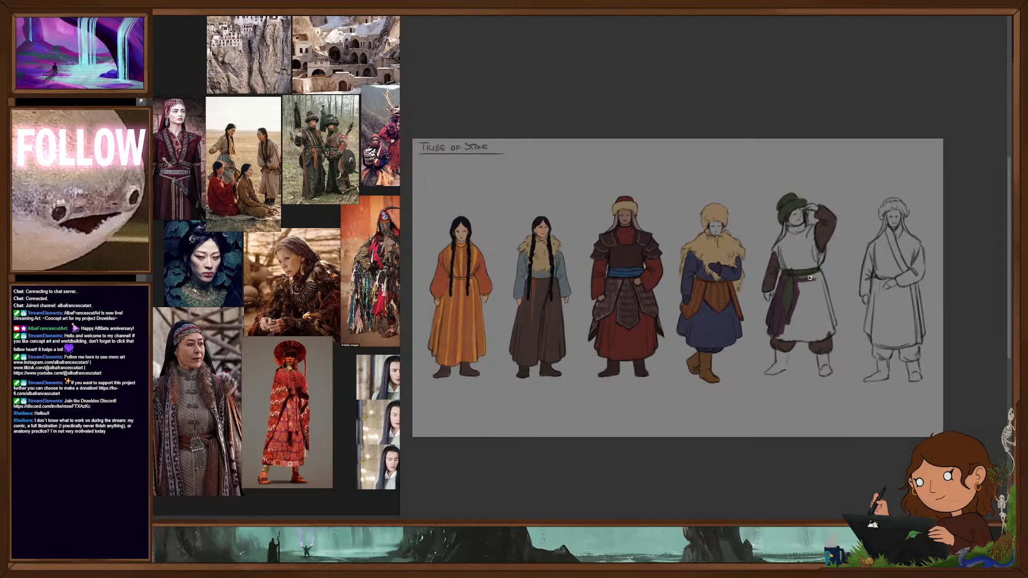
mouse_move(824, 281)
mouse_down()
mouse_move(834, 325)
mouse_move(823, 285)
mouse_move(801, 323)
mouse_move(805, 295)
mouse_move(816, 319)
mouse_up()
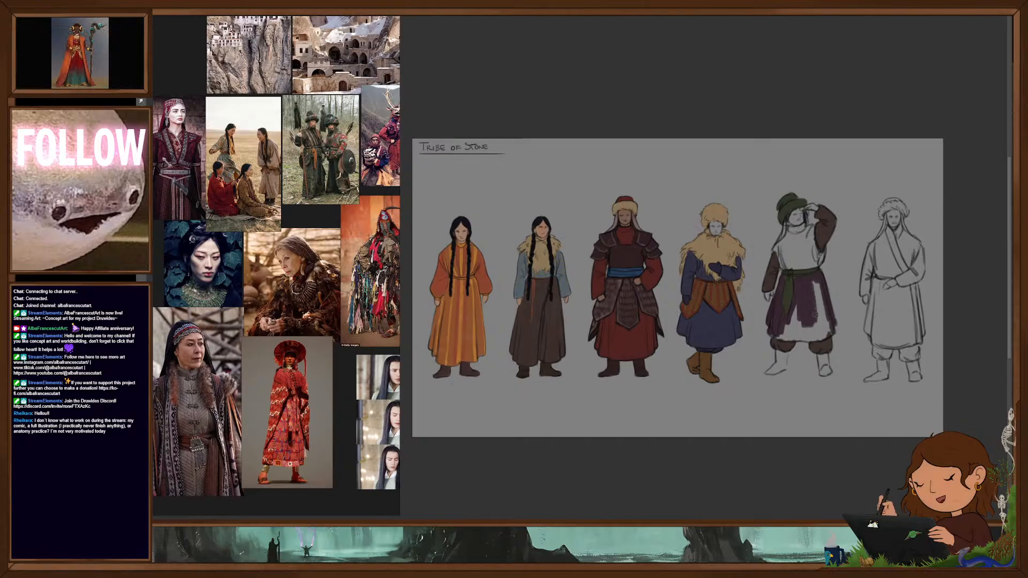
mouse_move(816, 280)
mouse_down()
mouse_move(827, 325)
mouse_move(810, 341)
mouse_move(783, 338)
mouse_move(795, 322)
mouse_move(813, 331)
mouse_up()
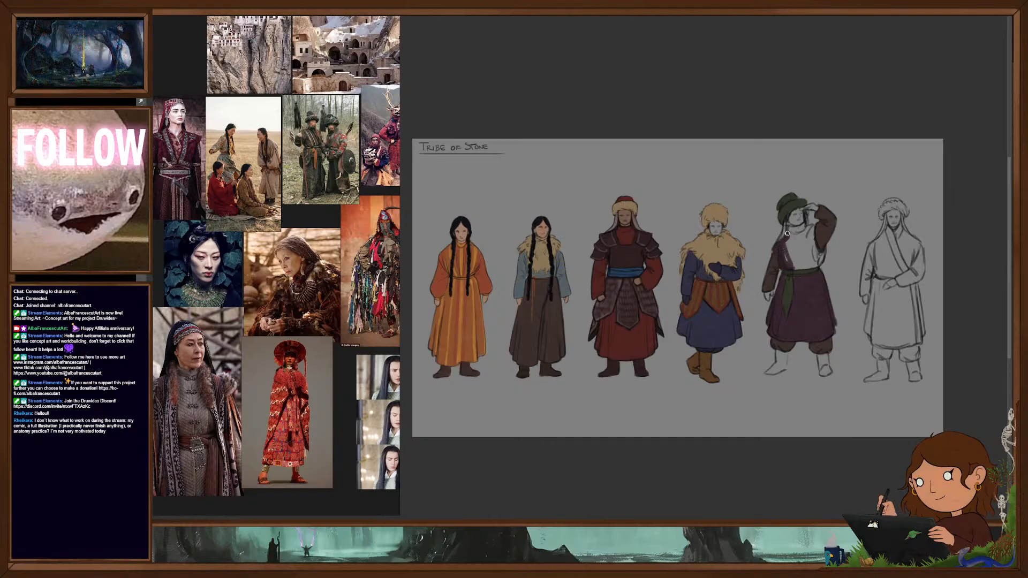
mouse_move(798, 228)
mouse_down()
mouse_move(812, 226)
mouse_move(821, 263)
mouse_up()
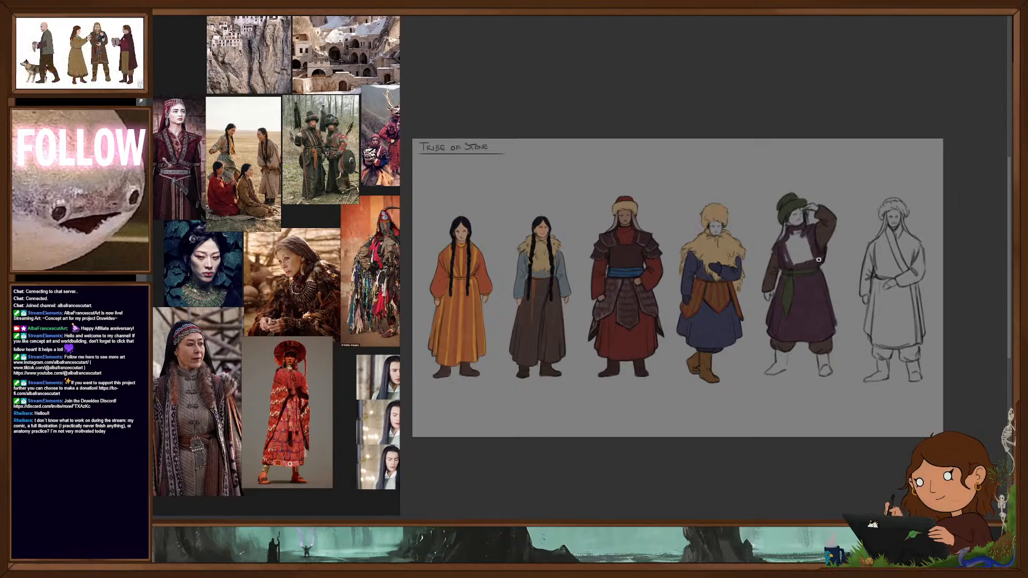
mouse_move(815, 250)
mouse_down()
mouse_move(793, 251)
mouse_move(807, 234)
mouse_move(788, 258)
mouse_up()
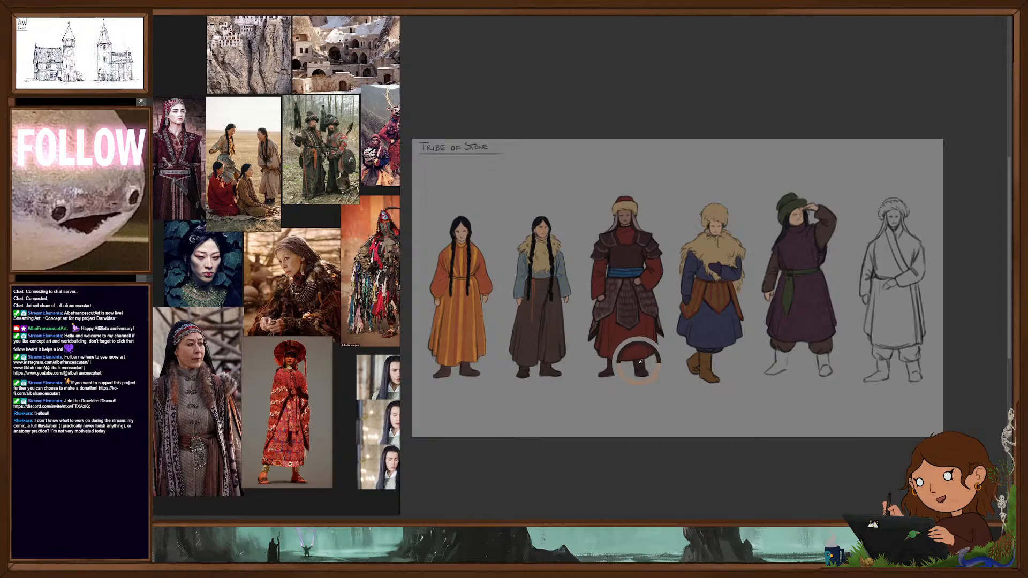
- Fill the fifth figure's boots with dark reddish brown and add a subtle pattern to the purple tunic
mouse_move(775, 367)
mouse_down()
mouse_move(778, 351)
mouse_move(785, 369)
mouse_move(775, 369)
mouse_move(820, 374)
mouse_move(820, 361)
mouse_move(820, 374)
mouse_up()
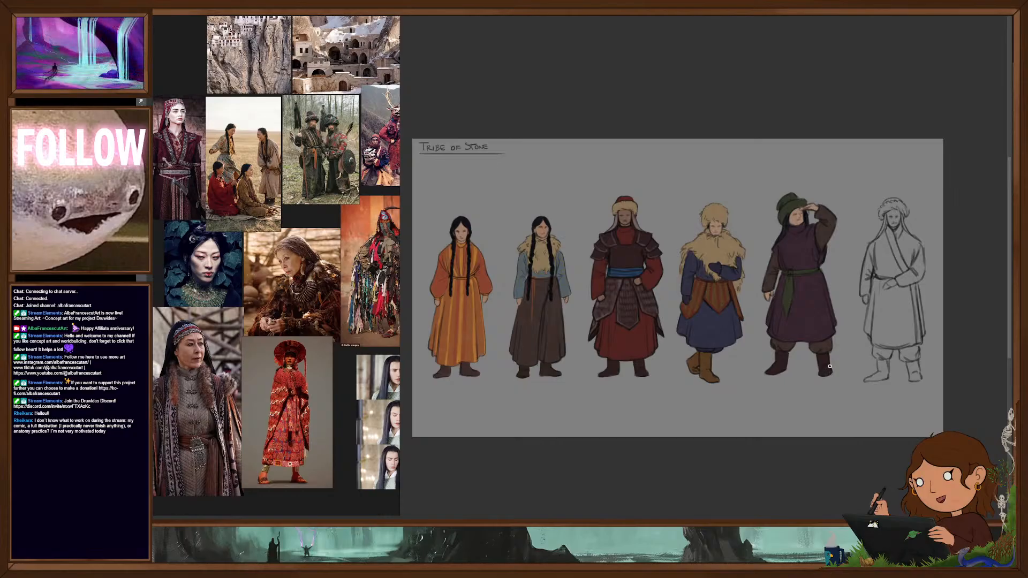
drag(837, 364, 792, 370)
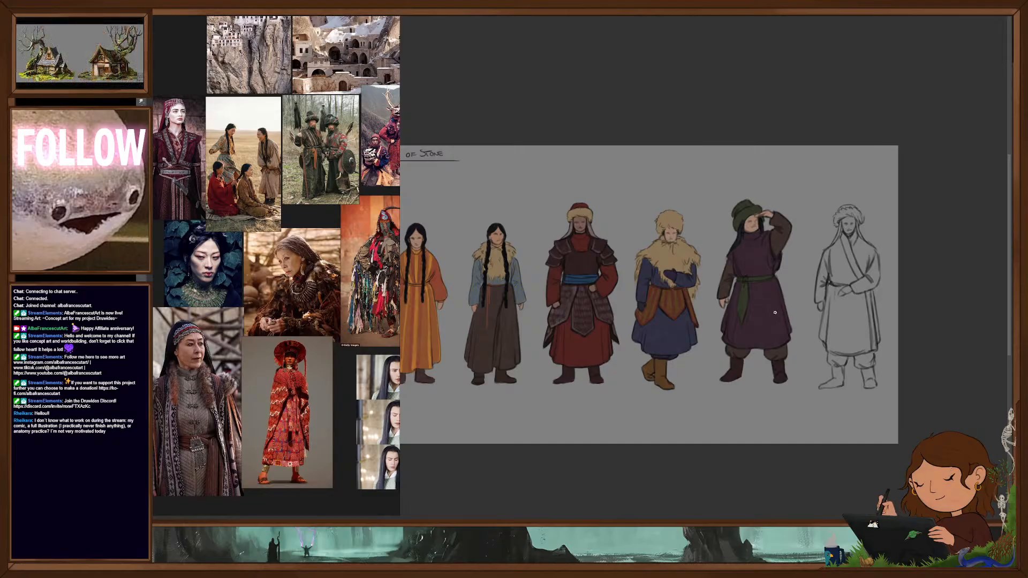
scroll(777, 319, down, 4)
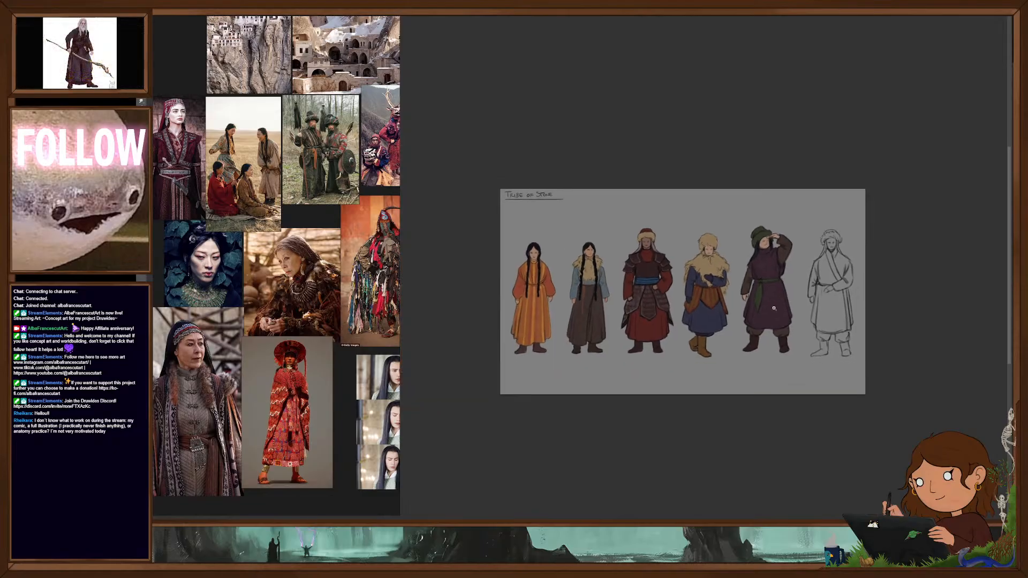
scroll(778, 304, up, 4)
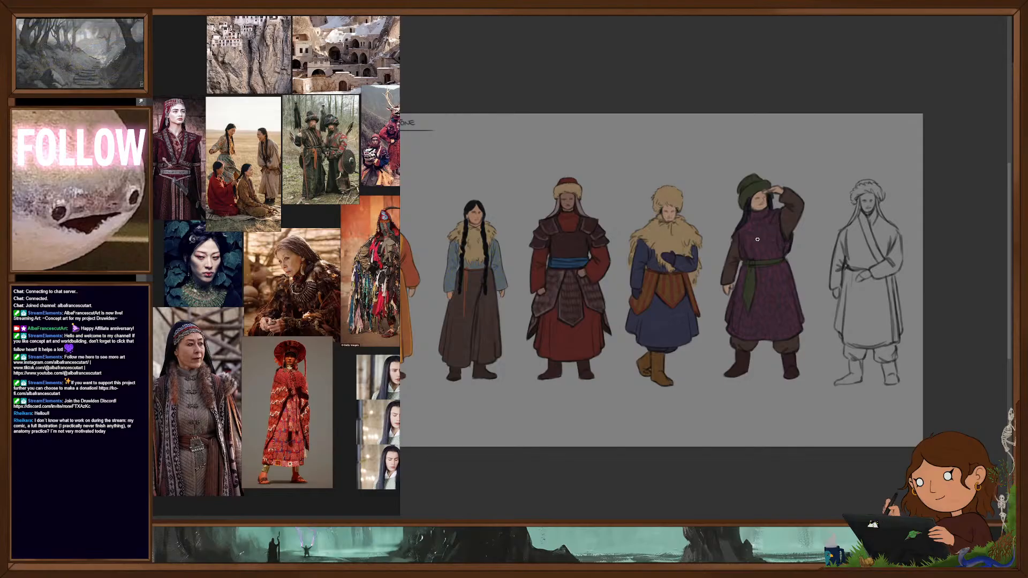
drag(698, 409, 739, 402)
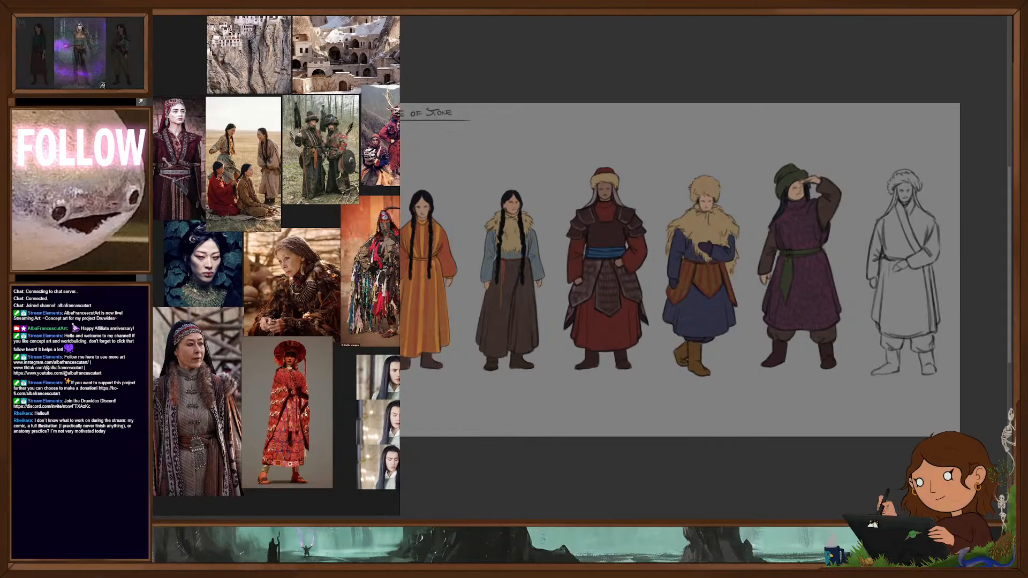
- Shift the photo of the figure in red robes slightly on the reference board and deselect it
drag(303, 410, 309, 414)
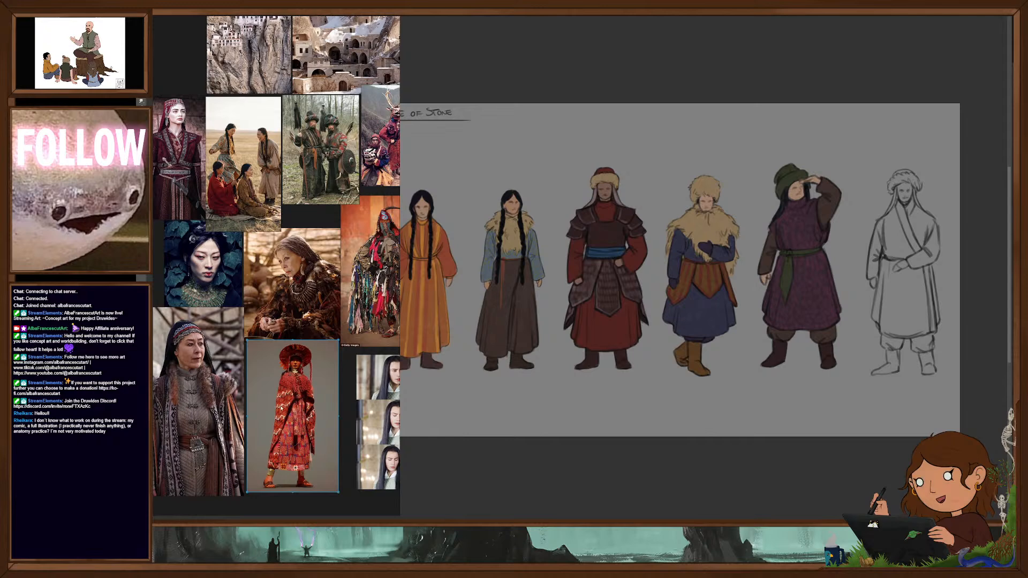
drag(324, 406, 324, 415)
click(341, 422)
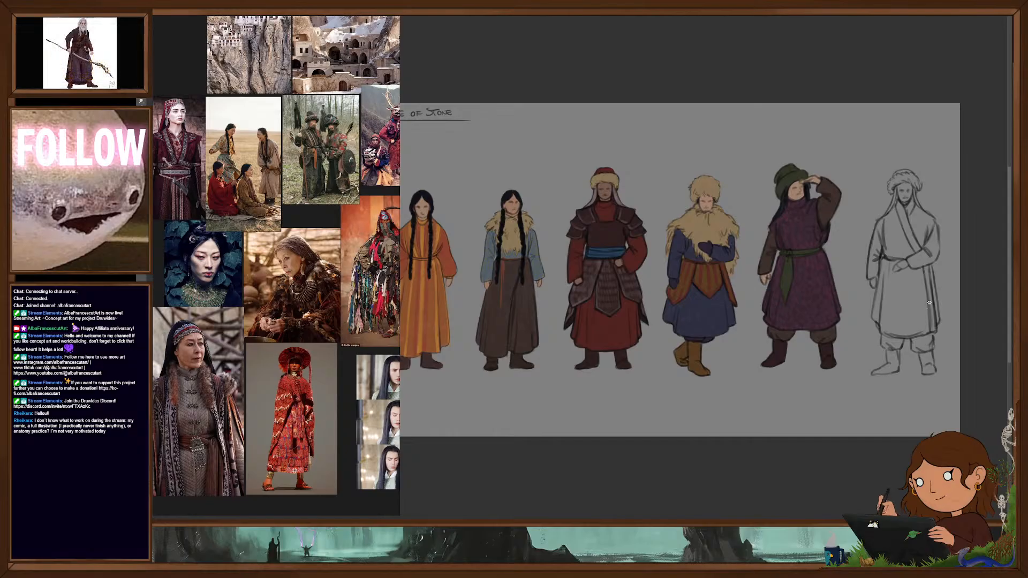
- Block in the sixth figure's long wrap robe with a flat bright red
drag(856, 365, 806, 367)
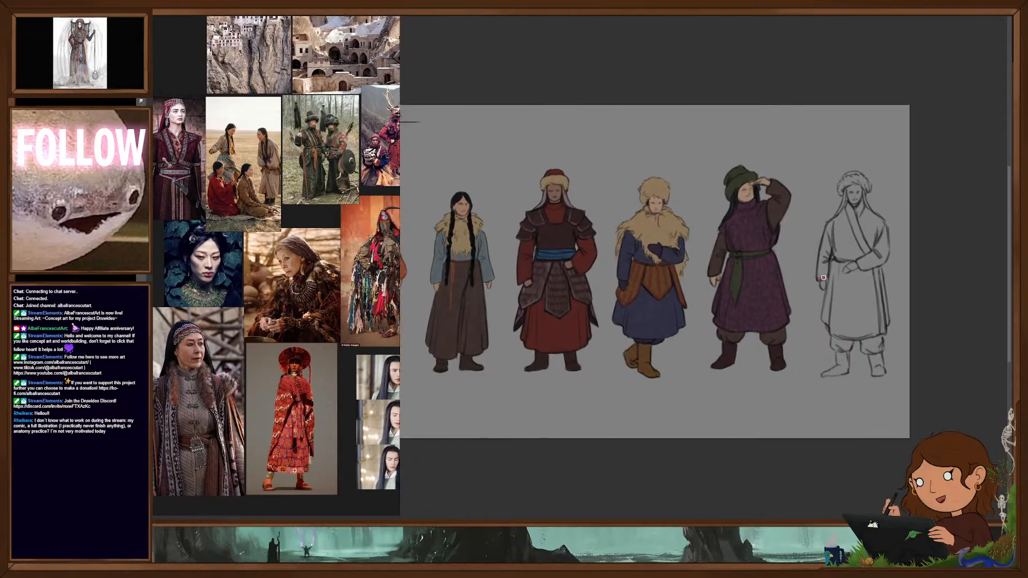
mouse_move(823, 277)
mouse_down()
mouse_move(829, 230)
mouse_move(831, 326)
mouse_move(849, 236)
mouse_move(860, 251)
mouse_move(863, 218)
mouse_move(870, 238)
mouse_move(886, 233)
mouse_move(888, 255)
mouse_move(865, 265)
mouse_move(872, 315)
mouse_move(886, 315)
mouse_move(879, 332)
mouse_move(845, 270)
mouse_move(855, 330)
mouse_move(862, 268)
mouse_move(872, 320)
mouse_up()
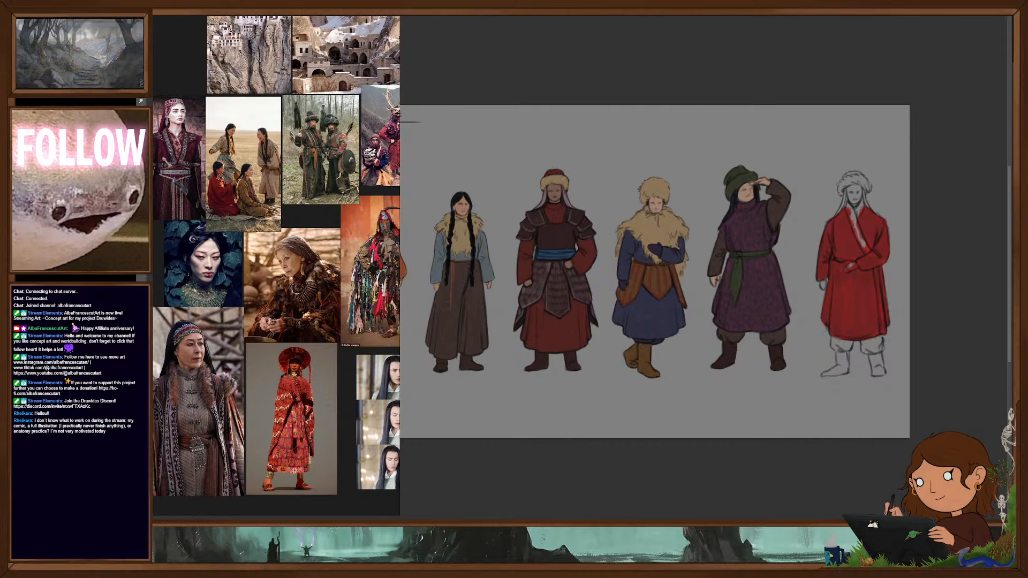
- Try grey-blue and beige trim colours along the lapel and front edge of the sixth figure's red robe
drag(858, 232, 867, 249)
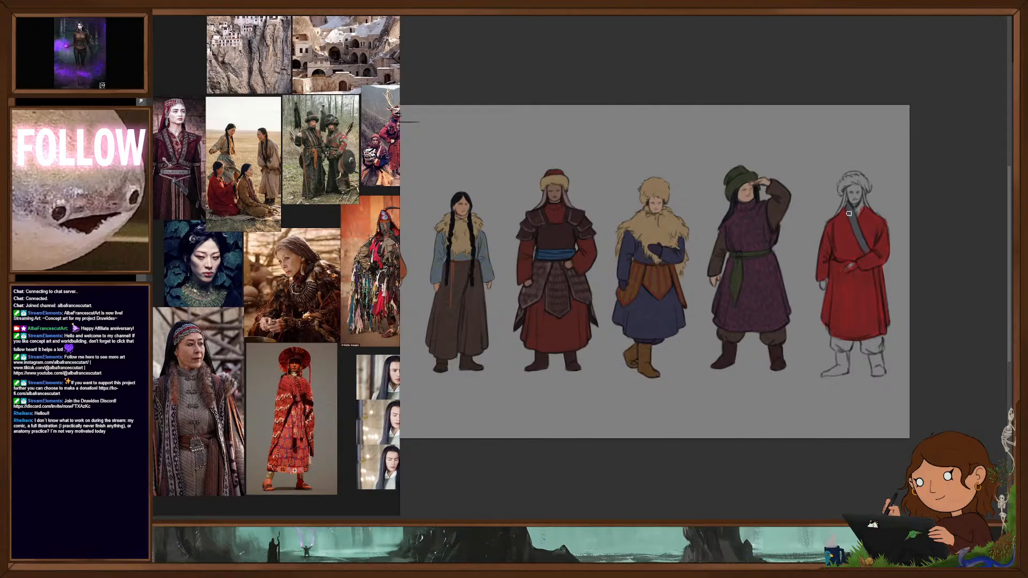
drag(851, 209, 864, 246)
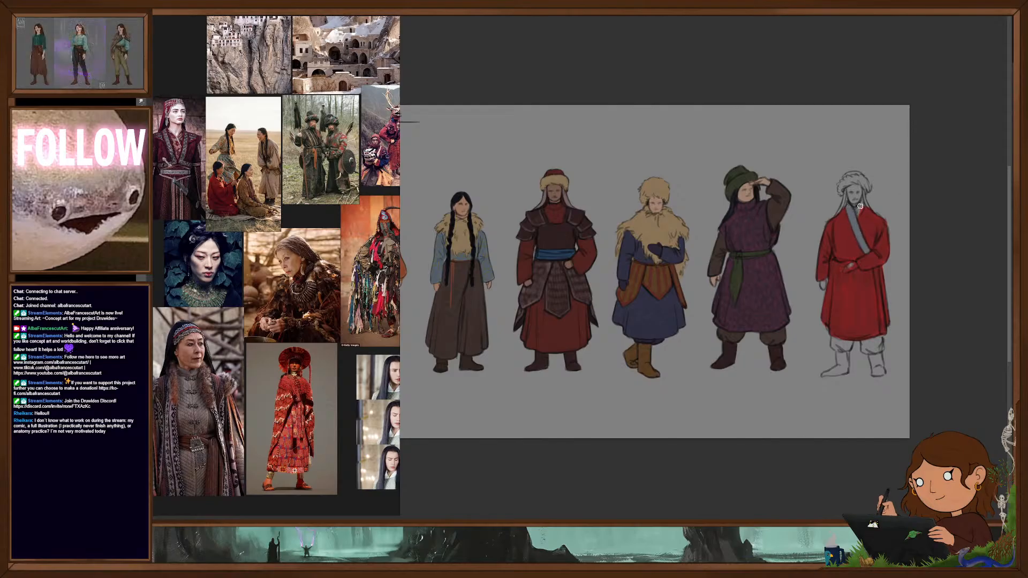
drag(876, 268, 880, 321)
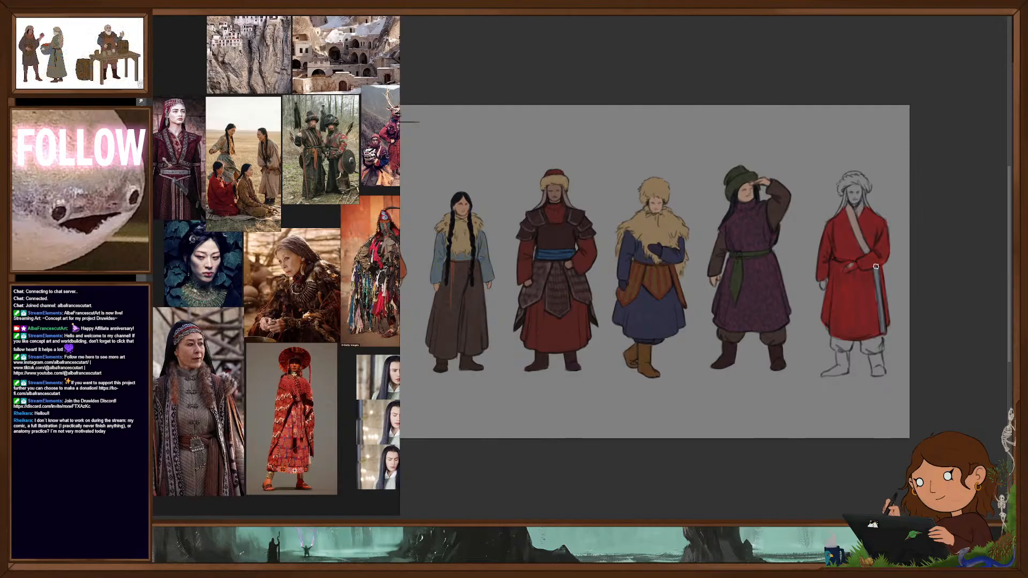
drag(877, 267, 885, 325)
drag(879, 289, 884, 331)
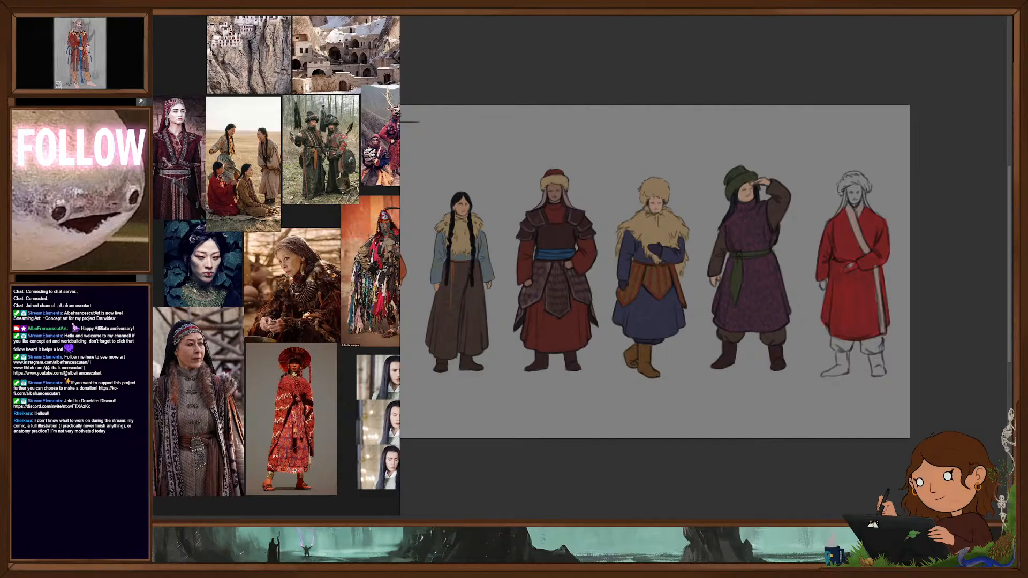
- Paint the sixth figure's lapel and front-edge trim dark teal green and fill both boots with flat orange-brown
drag(848, 210, 868, 251)
drag(862, 205, 857, 214)
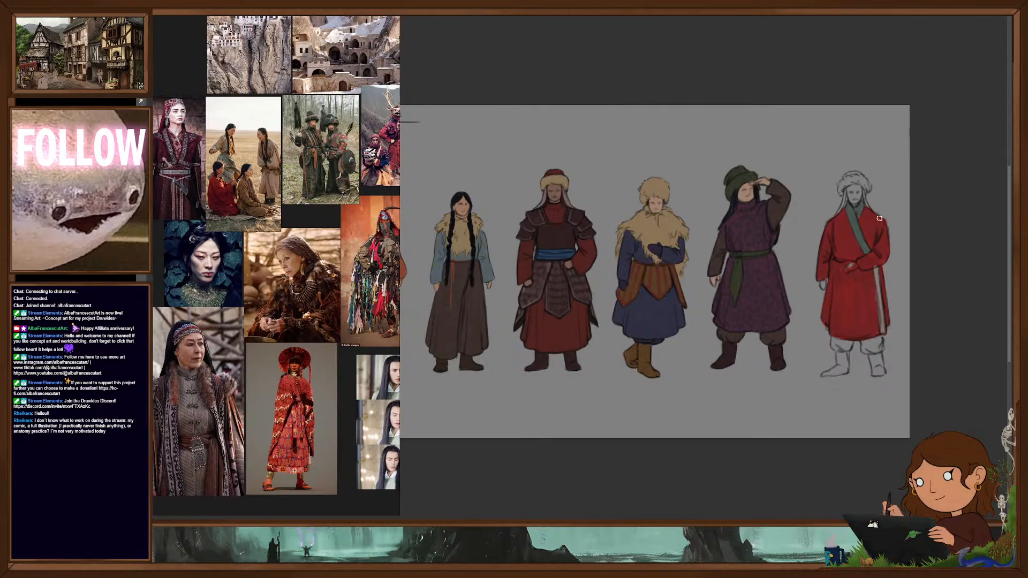
drag(877, 269, 884, 331)
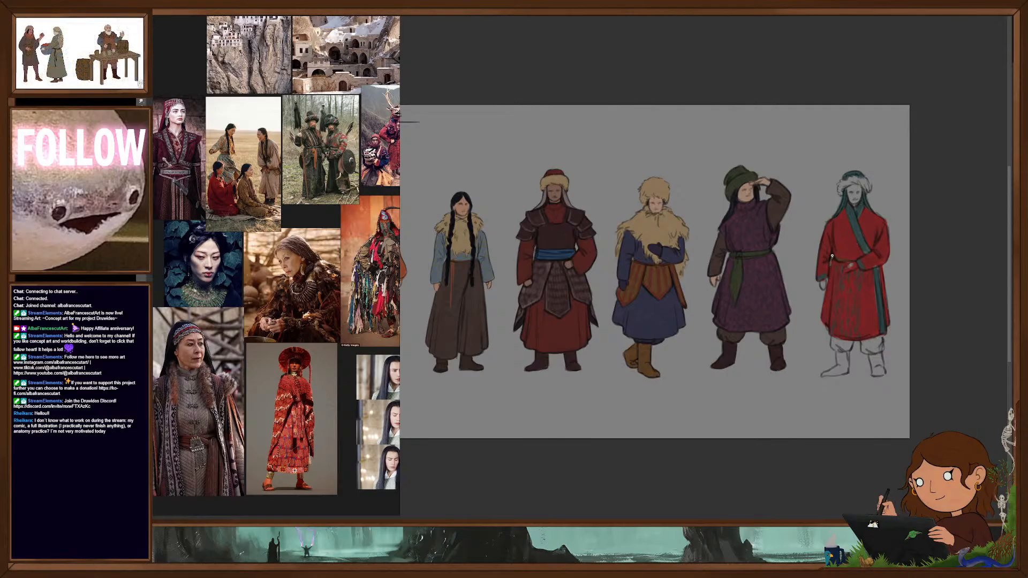
drag(838, 353, 839, 368)
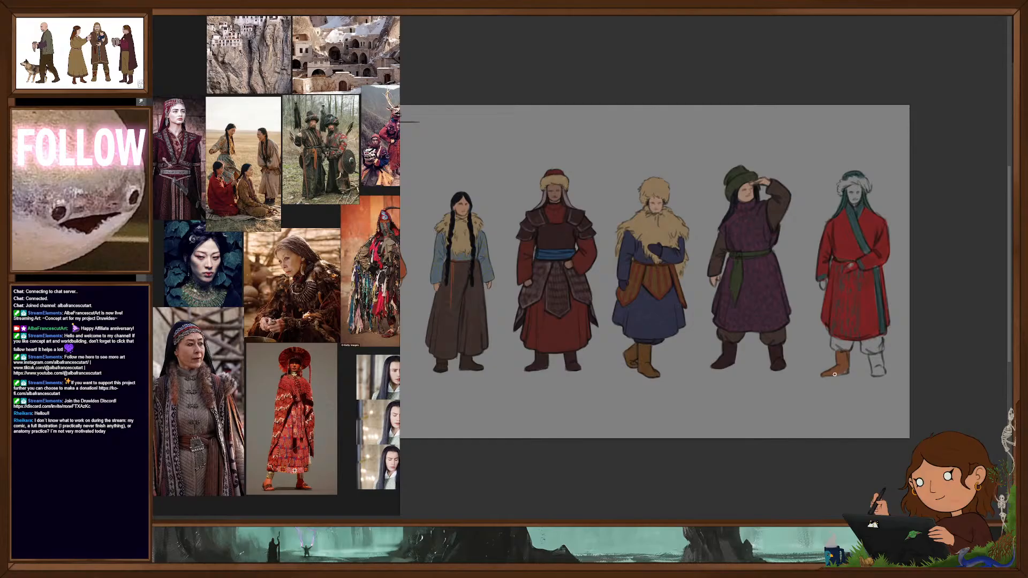
mouse_move(872, 362)
mouse_down()
mouse_move(873, 373)
mouse_move(880, 359)
mouse_up()
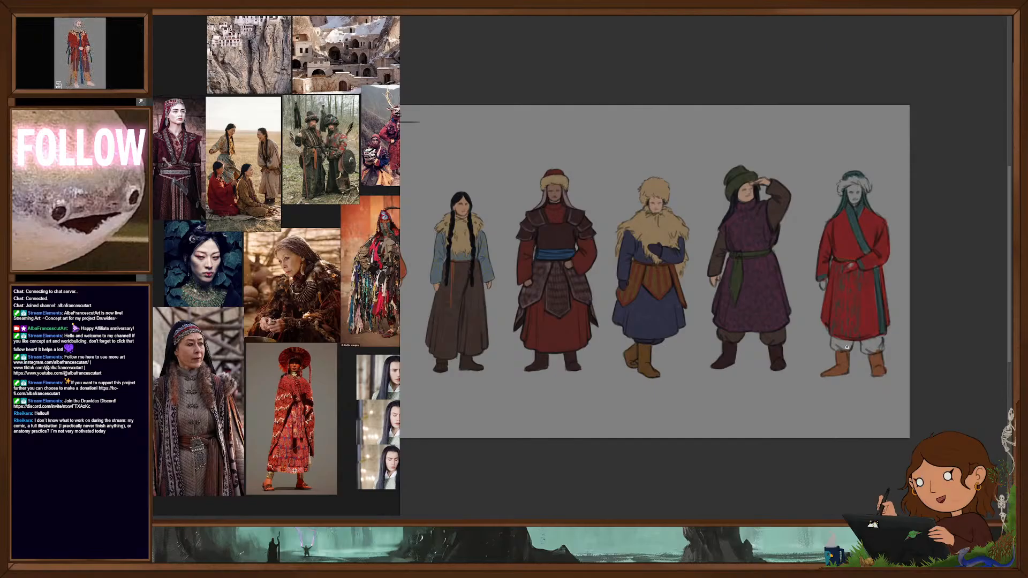
- Paint the sixth figure's trousers and fur hat brim dark brown and fill the face with a light skin tone
mouse_move(832, 345)
mouse_down()
mouse_move(867, 351)
mouse_move(880, 338)
mouse_move(870, 339)
mouse_move(879, 377)
mouse_up()
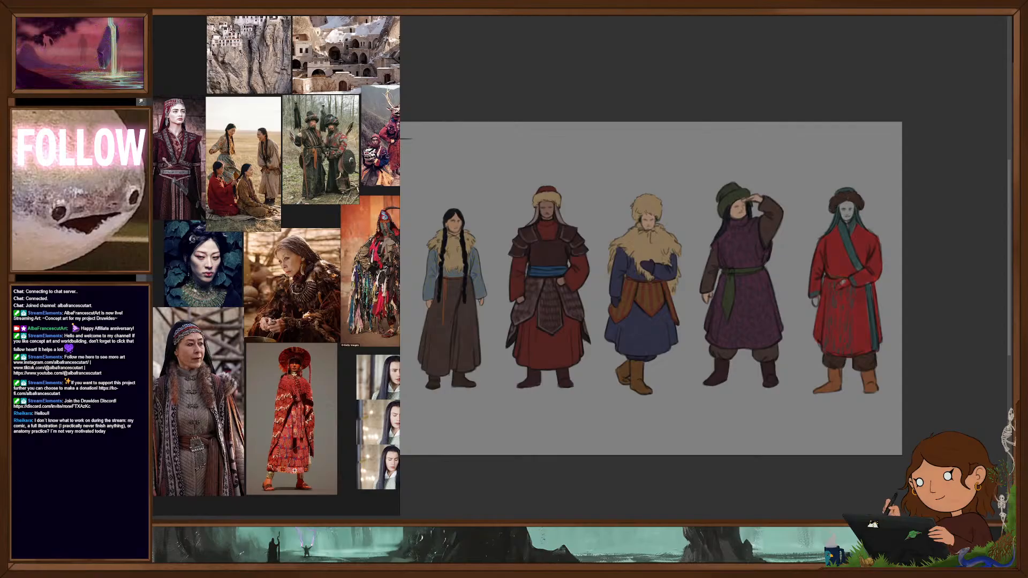
mouse_move(844, 215)
mouse_down()
mouse_move(843, 208)
mouse_move(847, 220)
mouse_up()
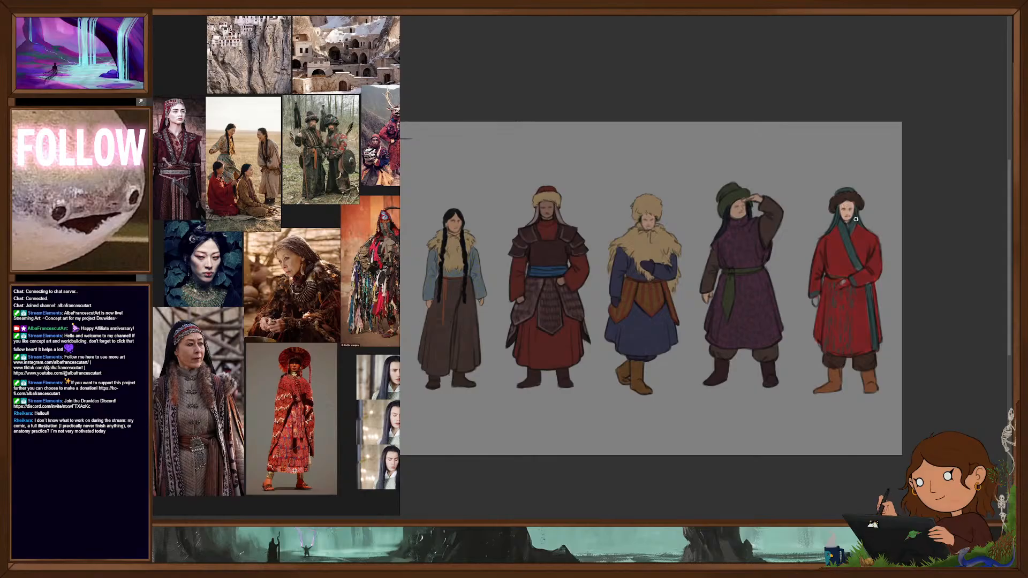
drag(859, 332, 915, 333)
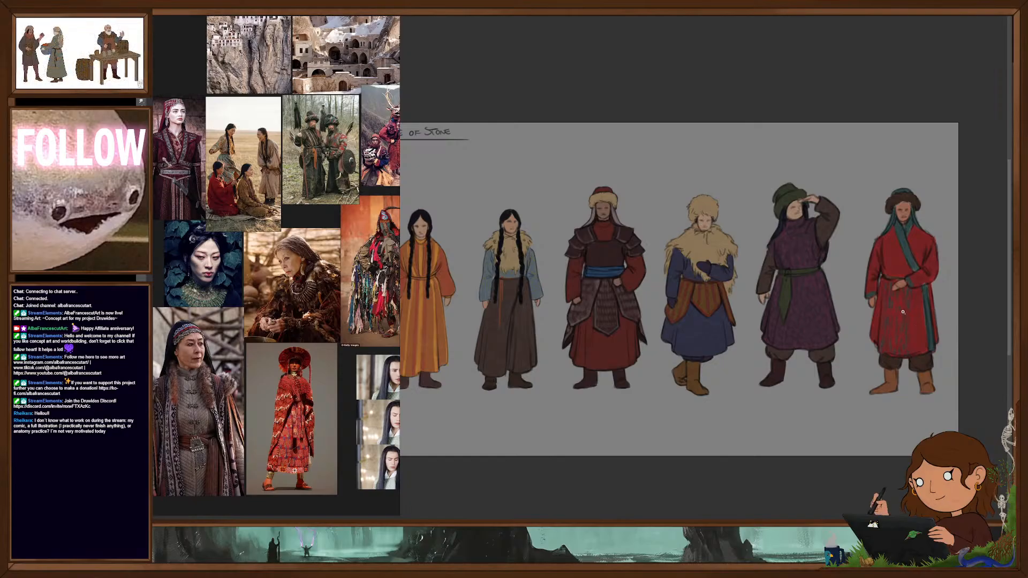
- Tone the sixth figure's robe down to a darker, muted red with a subtle vertical streak pattern
scroll(903, 312, up, 1)
drag(996, 334, 974, 333)
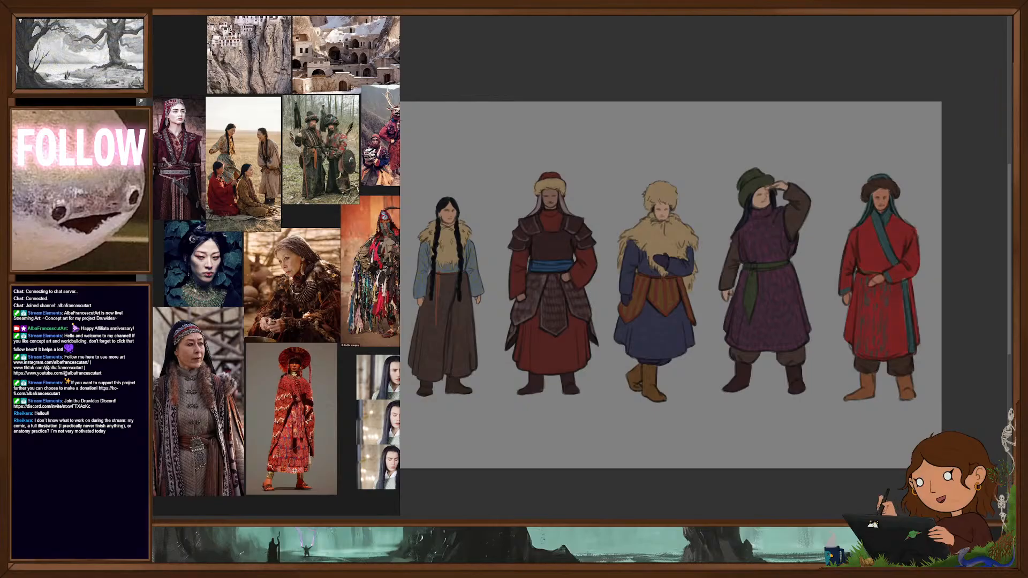
scroll(886, 251, up, 3)
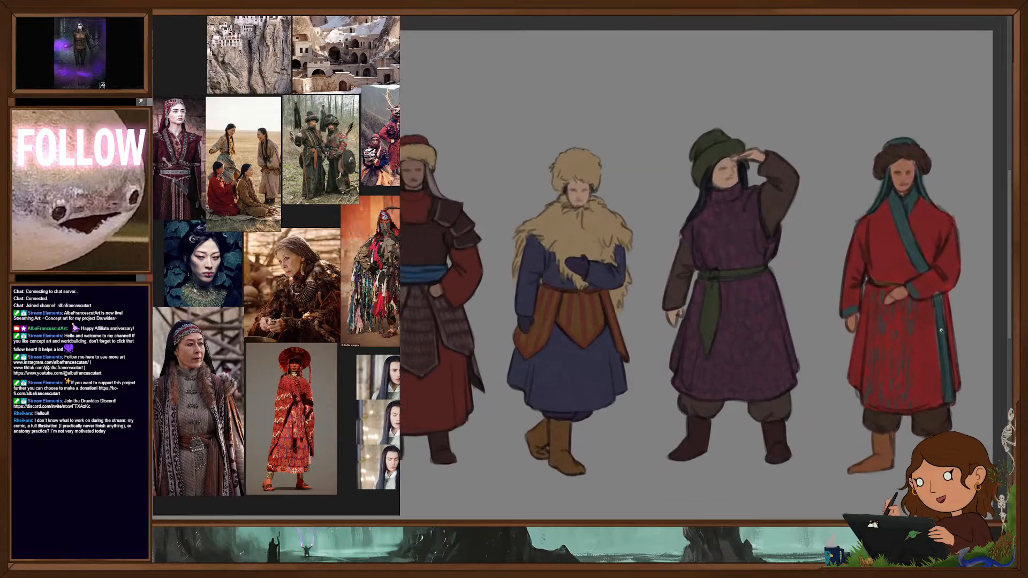
scroll(941, 327, down, 3)
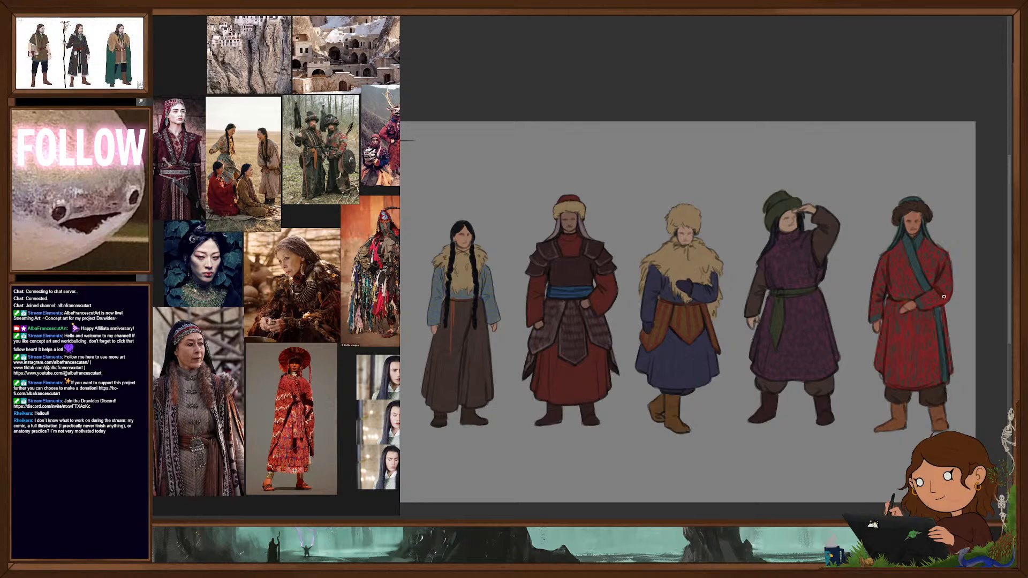
scroll(928, 307, down, 4)
drag(930, 362, 935, 312)
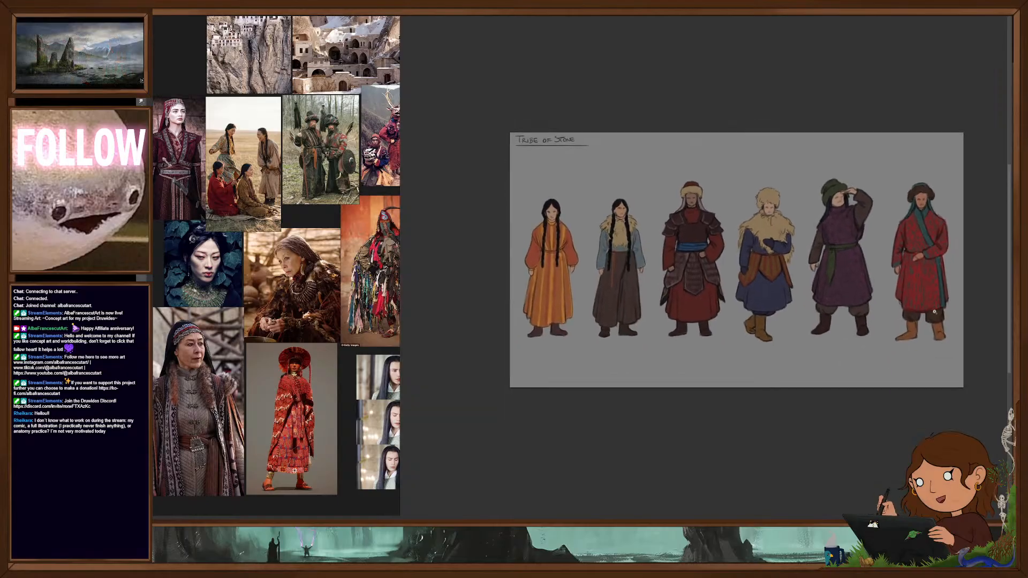
scroll(934, 274, up, 1)
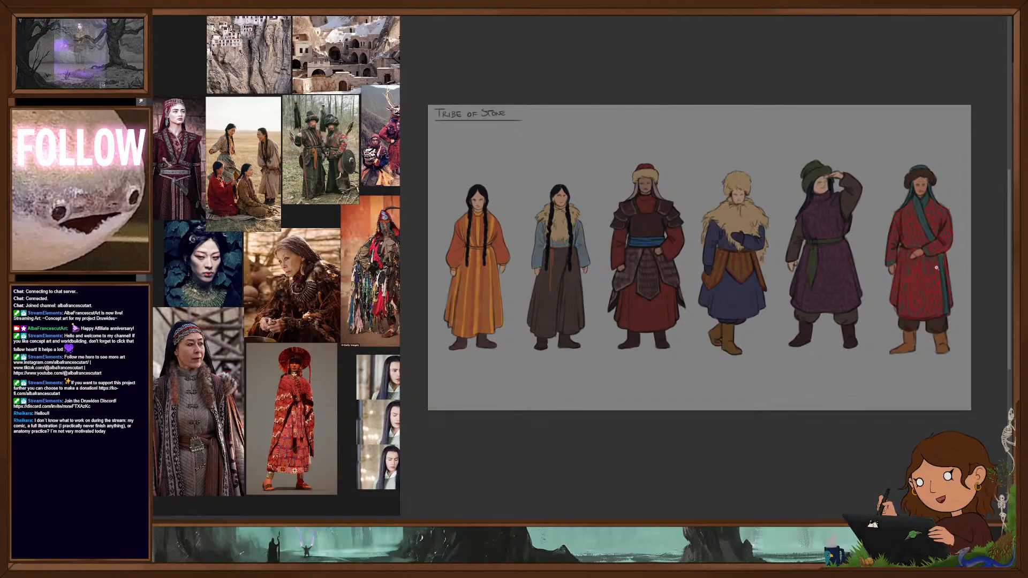
- Move the six coloured figures down to the canvas's lower edge and place the sketch of three more figures above them
mouse_move(746, 313)
mouse_down()
mouse_move(757, 361)
mouse_move(730, 370)
mouse_move(731, 359)
mouse_move(746, 367)
mouse_move(748, 391)
mouse_up()
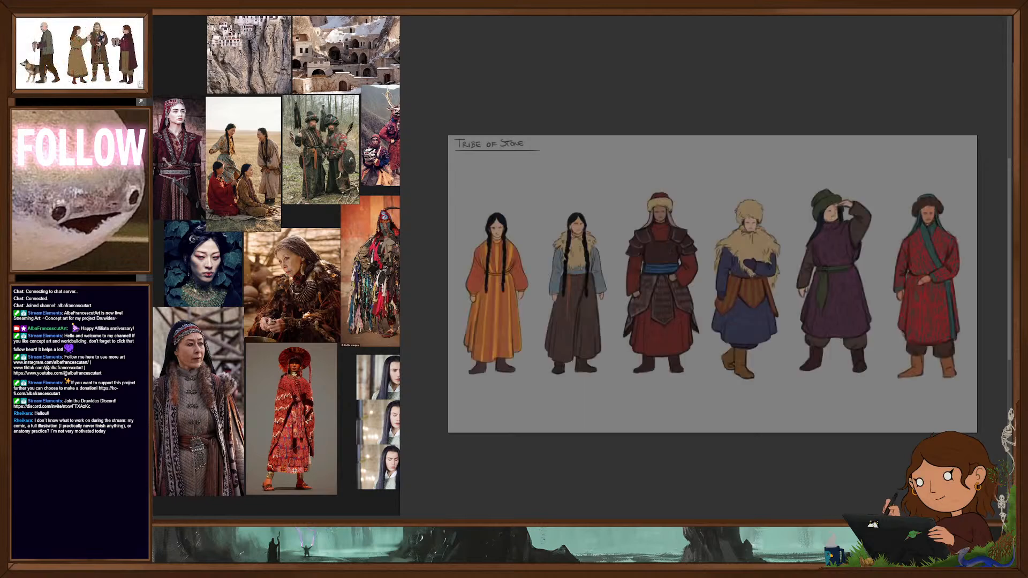
drag(828, 347, 828, 396)
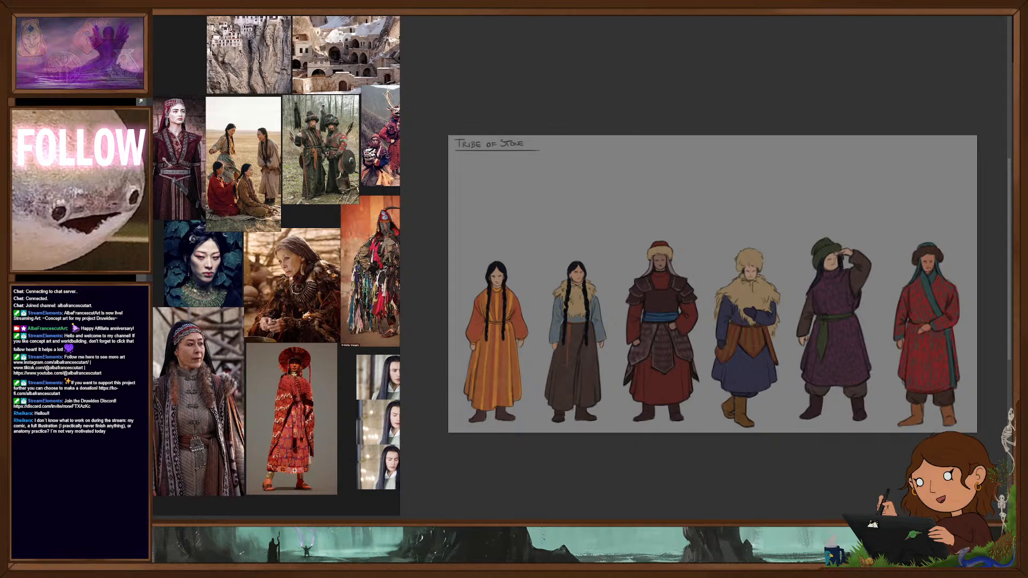
key(ctrl+v)
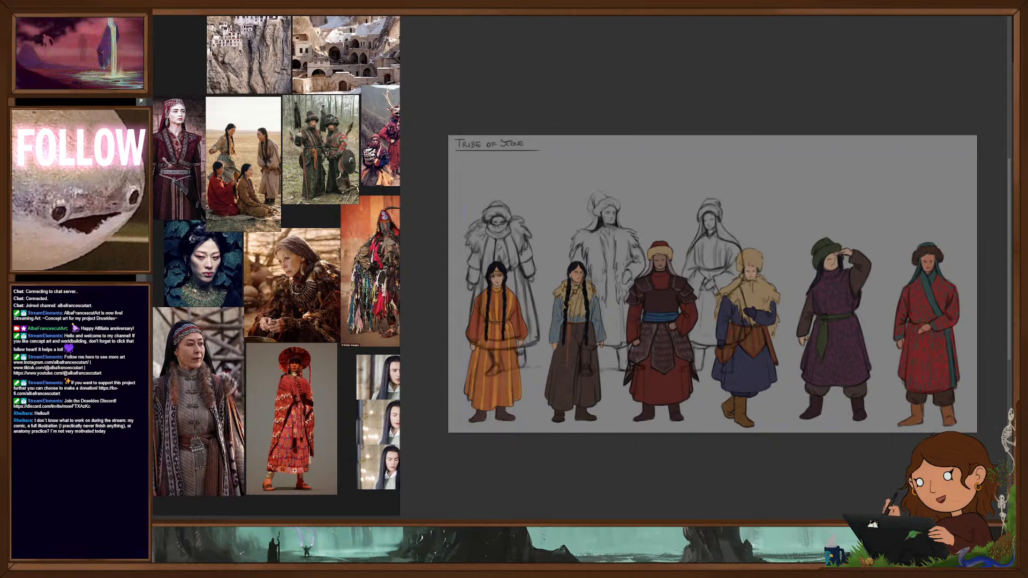
drag(633, 292, 724, 246)
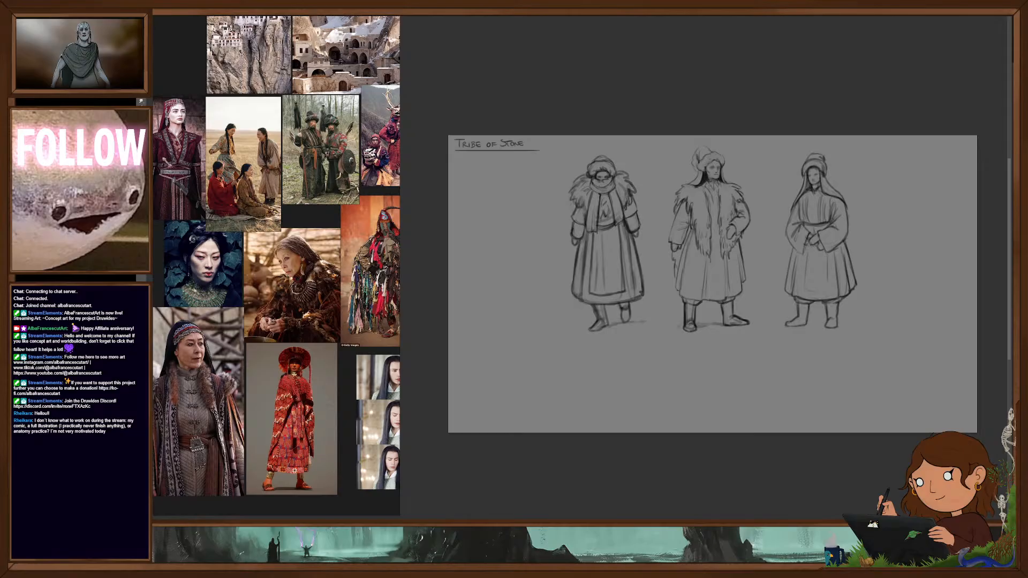
key(ctrl+z)
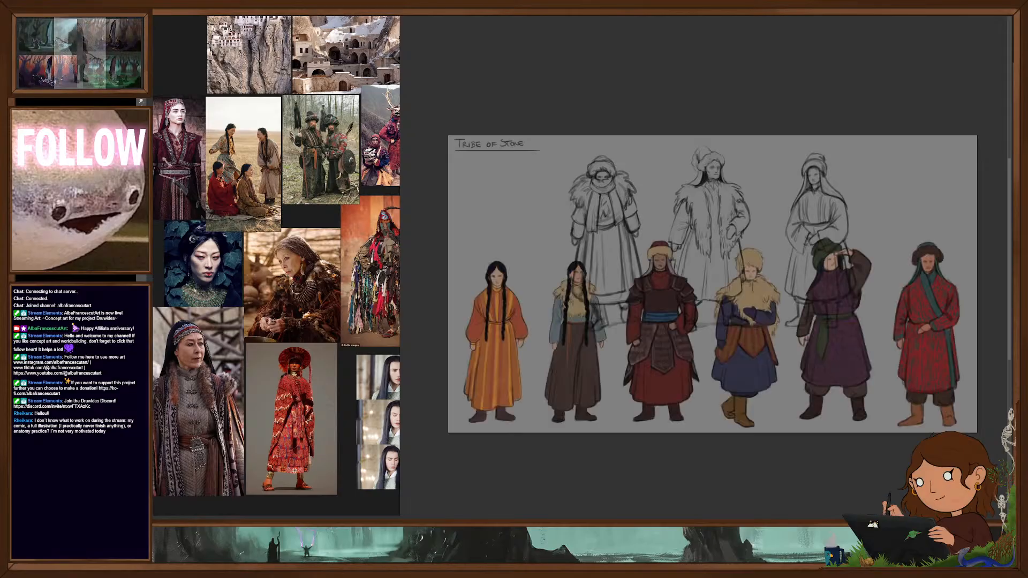
- Paint the face and clasped hands of the veiled third sketched figure with a warm brown skin tone
alt+click(660, 257)
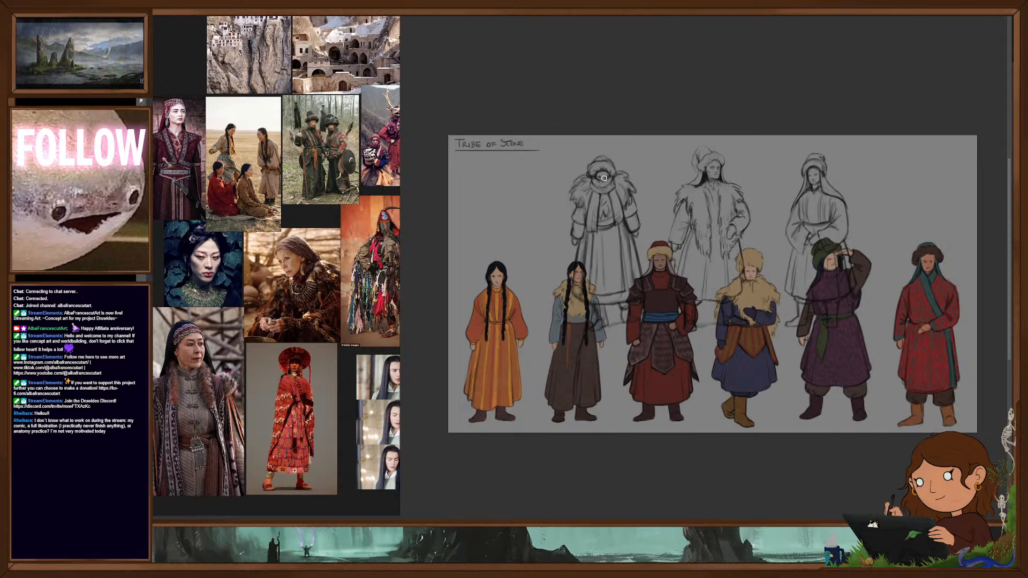
drag(602, 177, 607, 180)
drag(810, 171, 816, 181)
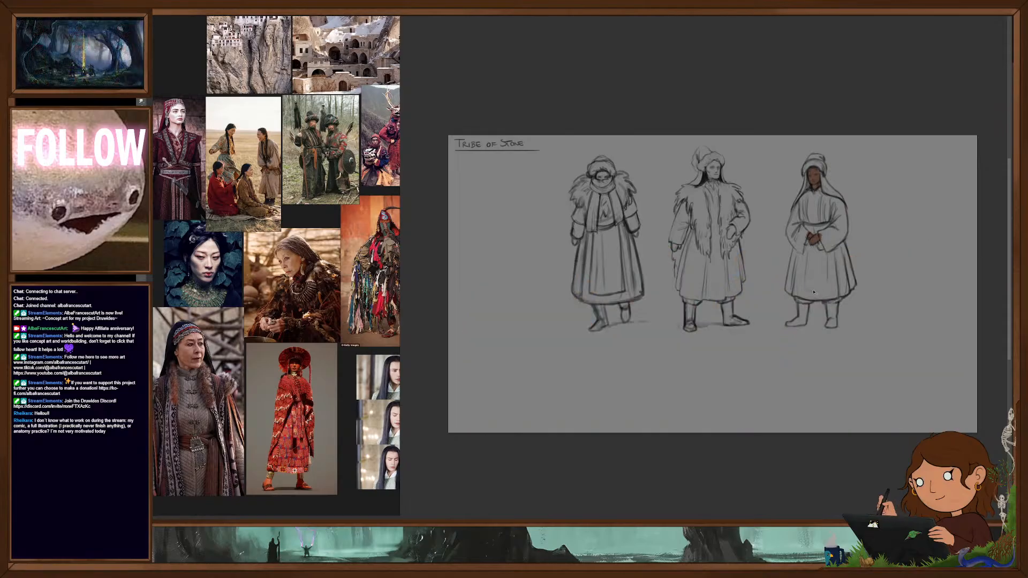
drag(819, 291, 814, 294)
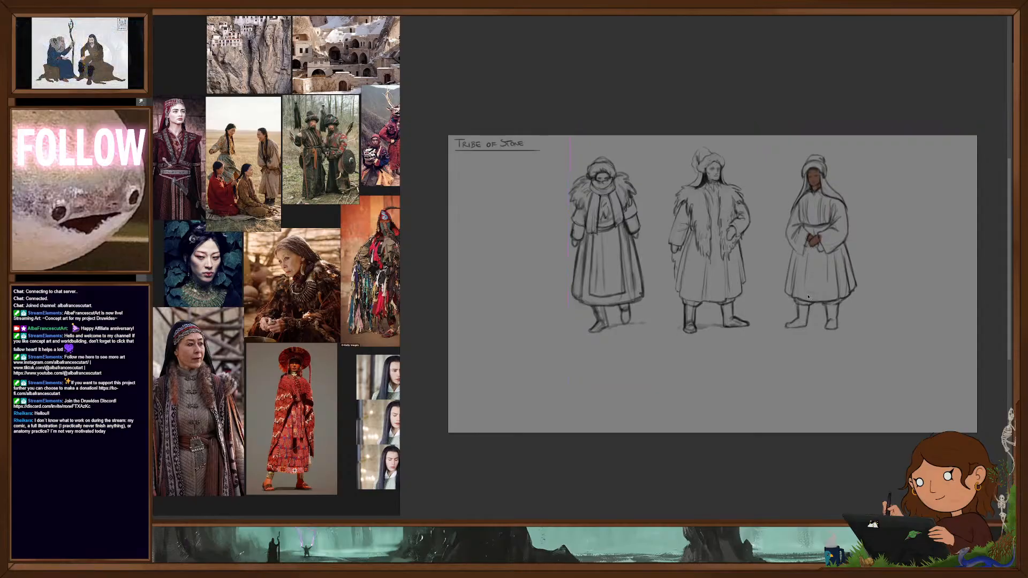
scroll(809, 296, up, 4)
drag(816, 335, 808, 378)
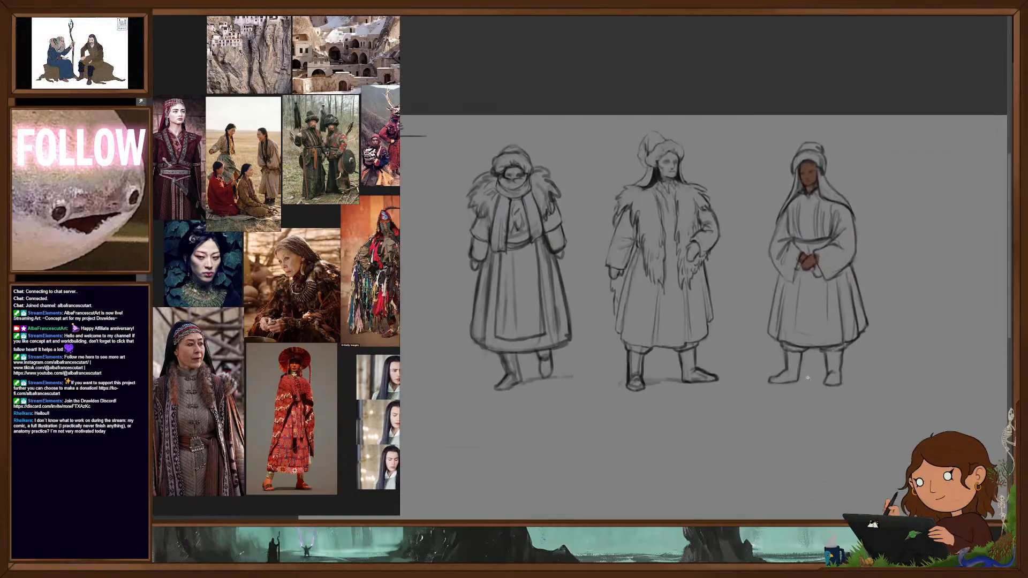
- Paint light peach skin tones on the faces of the scarf-wrapped first and fur-coated second sketched figures
scroll(790, 320, up, 1)
drag(792, 304, 812, 322)
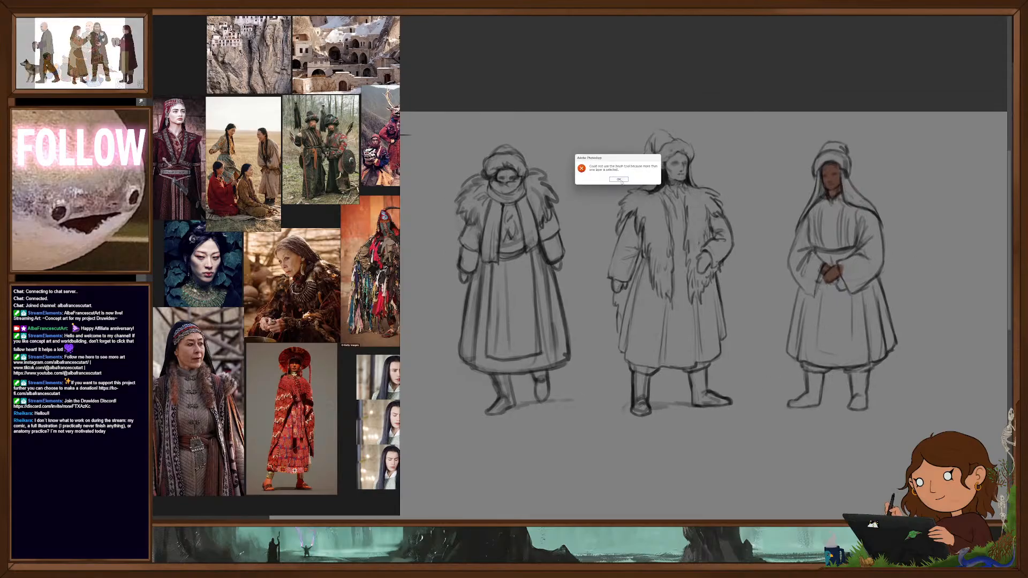
drag(669, 164, 683, 177)
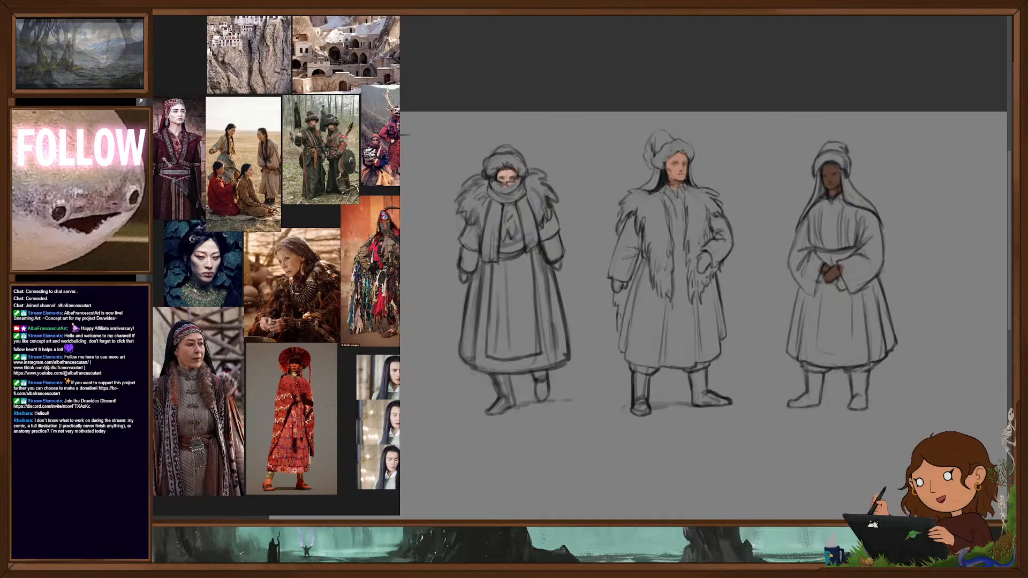
- Block in the veiled figure's whole robe, including sleeves, bodice and skirt, with a flat deep purple
drag(820, 259, 809, 293)
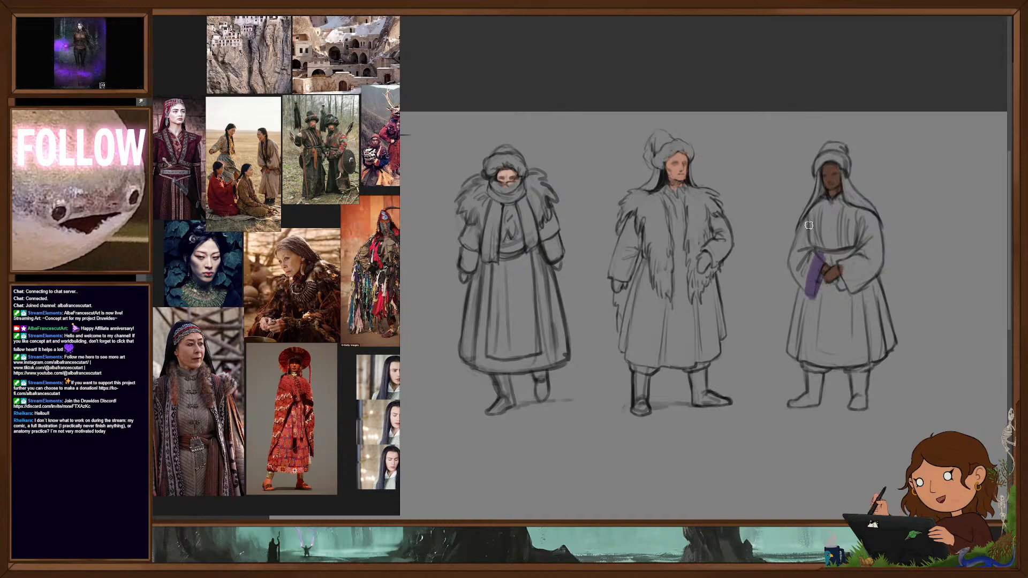
mouse_move(808, 222)
mouse_down()
mouse_move(842, 199)
mouse_move(818, 214)
mouse_move(791, 270)
mouse_move(817, 292)
mouse_move(821, 260)
mouse_move(817, 295)
mouse_move(852, 290)
mouse_move(868, 248)
mouse_move(890, 343)
mouse_move(880, 356)
mouse_move(806, 363)
mouse_move(796, 354)
mouse_move(799, 296)
mouse_move(796, 355)
mouse_move(815, 308)
mouse_move(839, 320)
mouse_up()
mouse_move(817, 286)
mouse_down()
mouse_move(845, 295)
mouse_move(855, 332)
mouse_move(873, 301)
mouse_up()
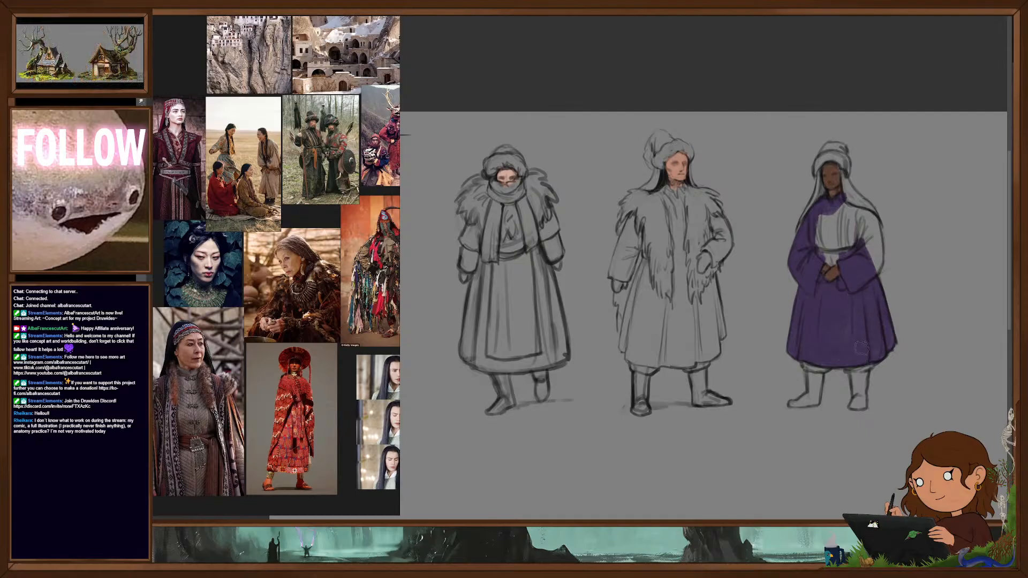
mouse_move(873, 265)
mouse_down()
mouse_move(867, 217)
mouse_move(873, 259)
mouse_move(876, 246)
mouse_move(831, 263)
mouse_move(822, 227)
mouse_move(837, 214)
mouse_up()
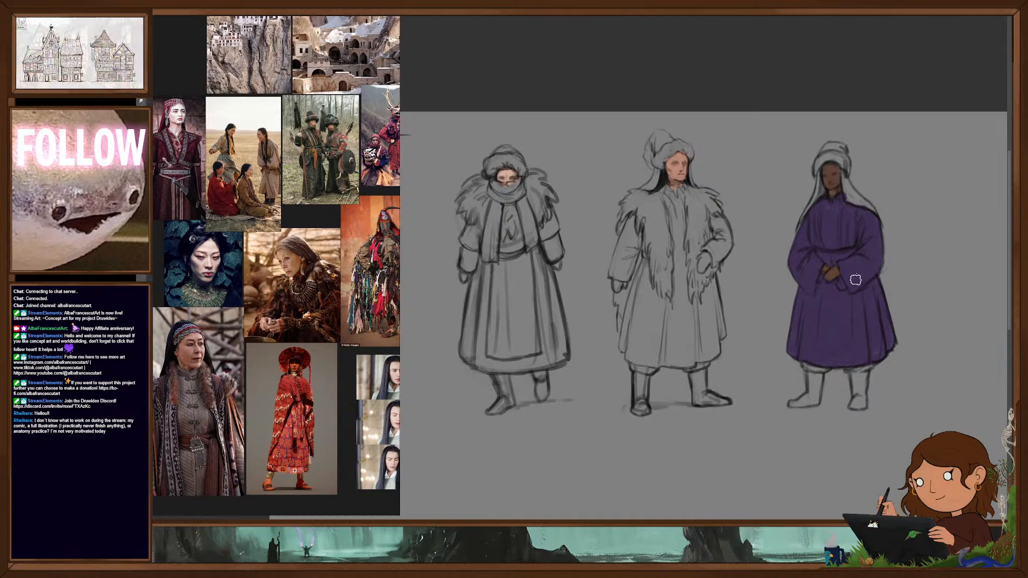
- Paint ochre-gold embroidery on the purple robe's chest and a matching border outlining the skirt's front panel
drag(821, 212, 825, 249)
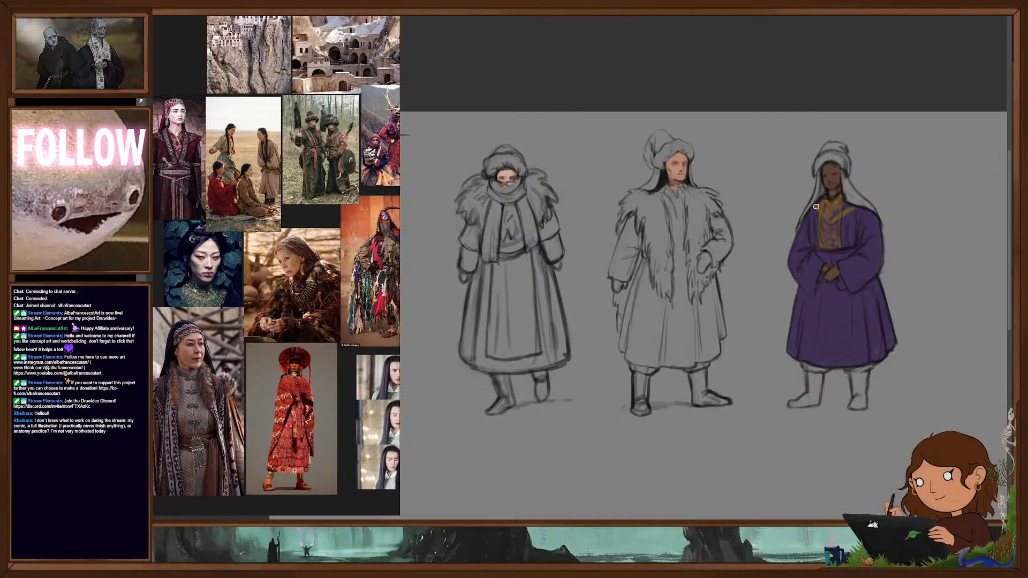
drag(840, 217, 841, 235)
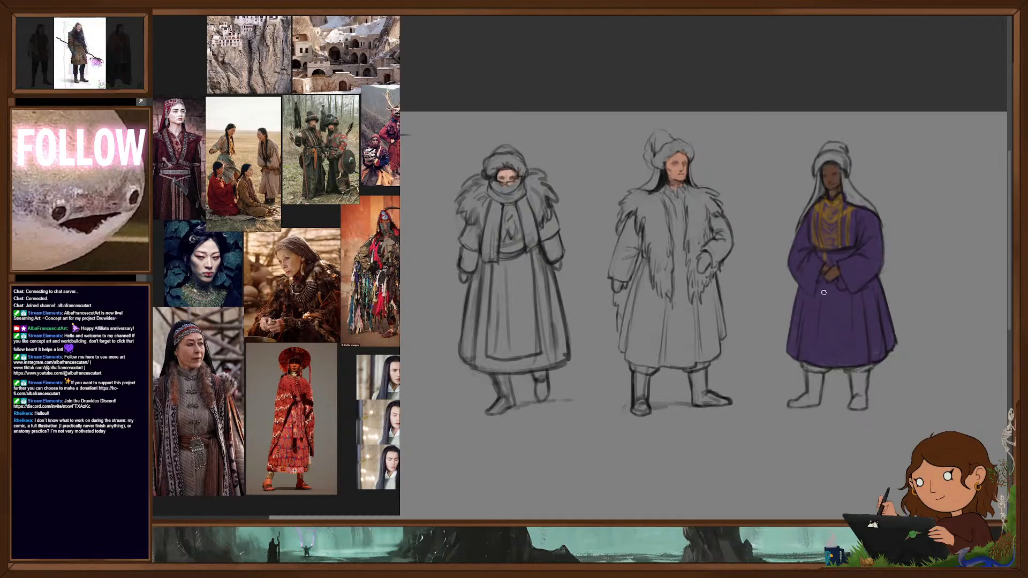
drag(825, 265, 818, 356)
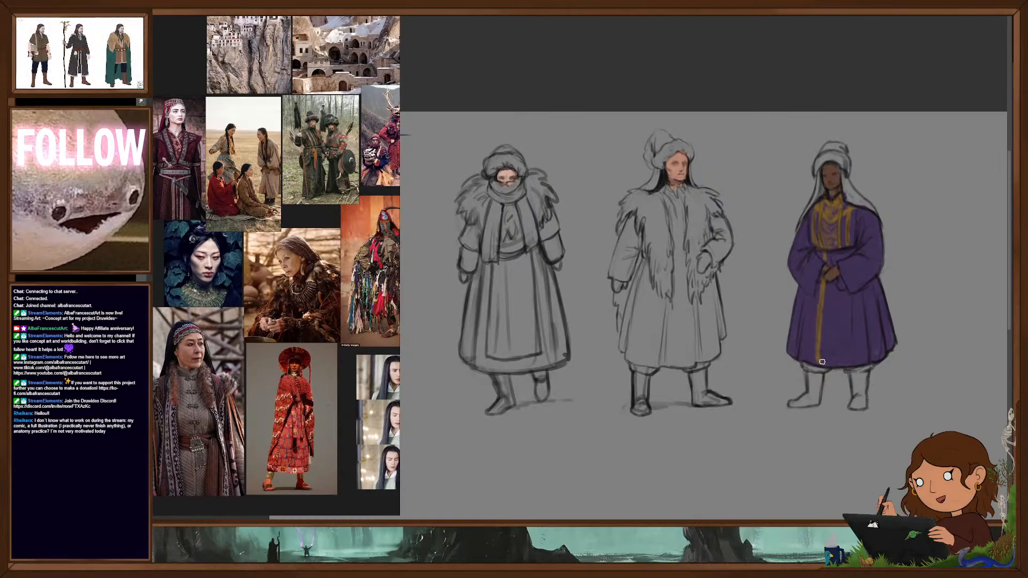
drag(841, 292, 832, 364)
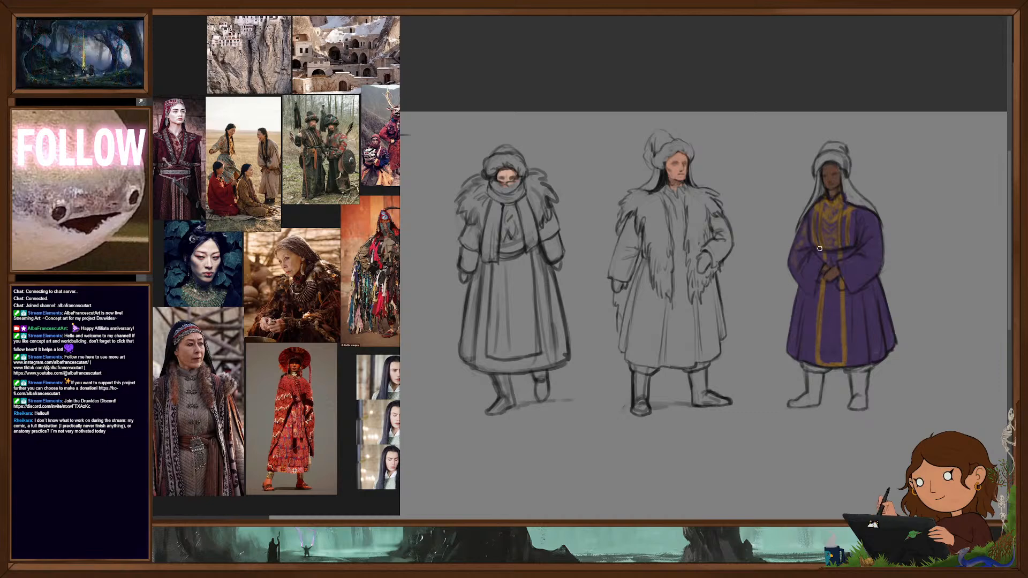
- Paint the purple-robed figure's waist belt and fill both boots with a flat reddish brown
drag(817, 248, 851, 249)
mouse_move(853, 374)
mouse_down()
mouse_move(863, 395)
mouse_move(867, 375)
mouse_move(851, 408)
mouse_up()
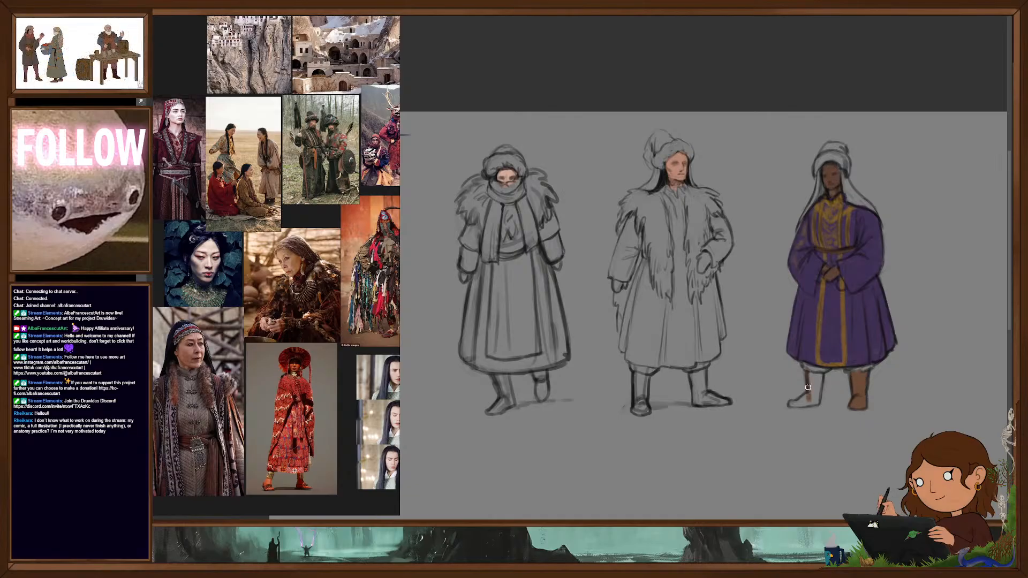
mouse_move(820, 375)
mouse_down()
mouse_move(806, 402)
mouse_move(818, 401)
mouse_up()
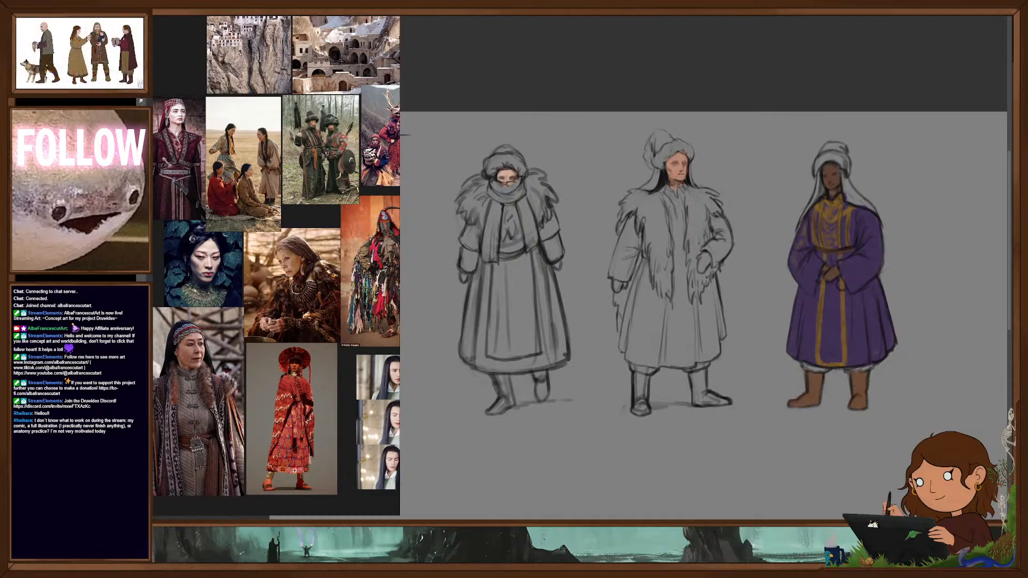
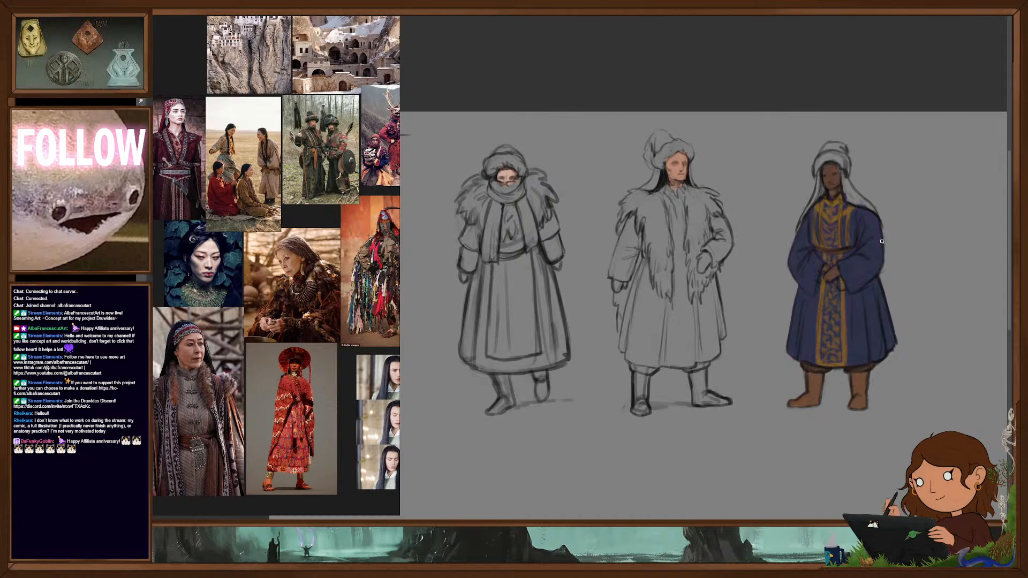
- Paint the gold-embroidered figure's veil and hat band ochre gold, and fill the hat's crown with dark blue
drag(880, 260, 883, 272)
drag(910, 324, 864, 326)
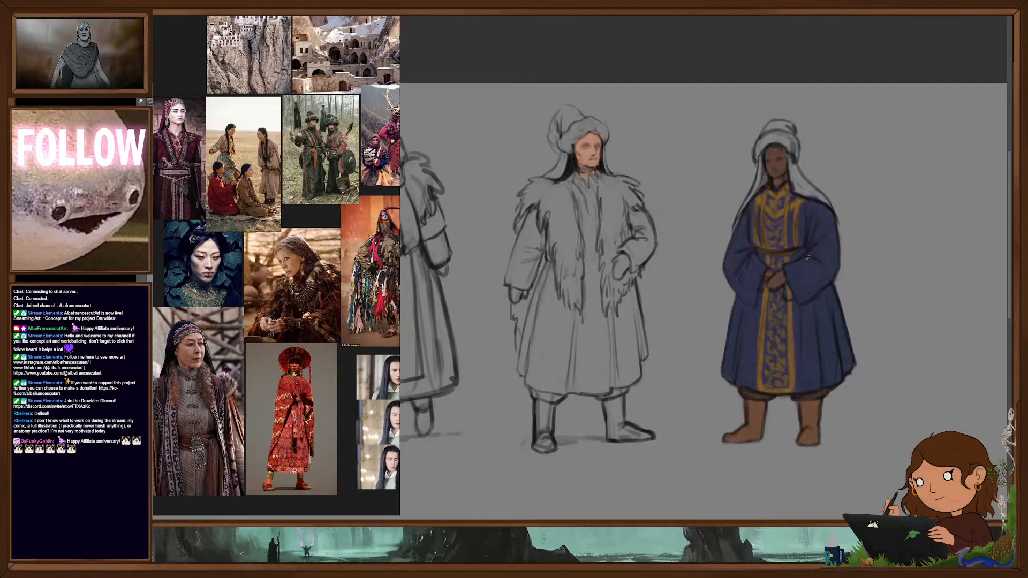
drag(770, 123, 787, 127)
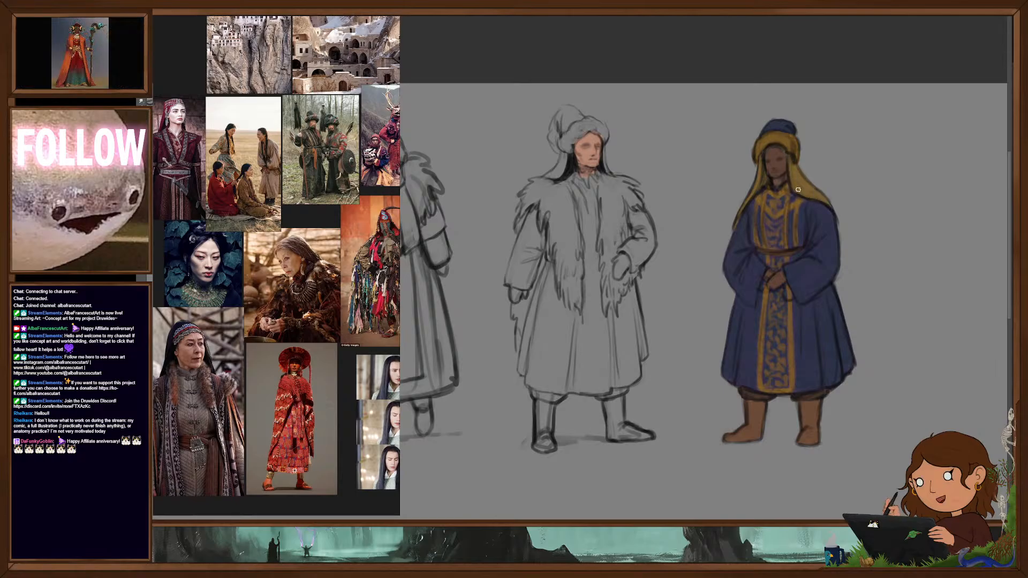
alt+click(766, 144)
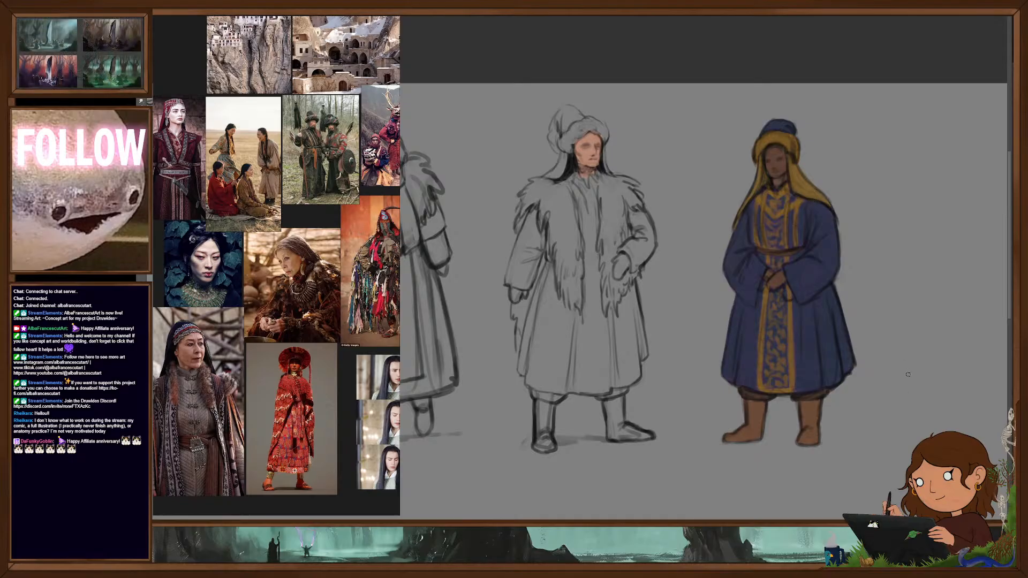
alt+click(742, 219)
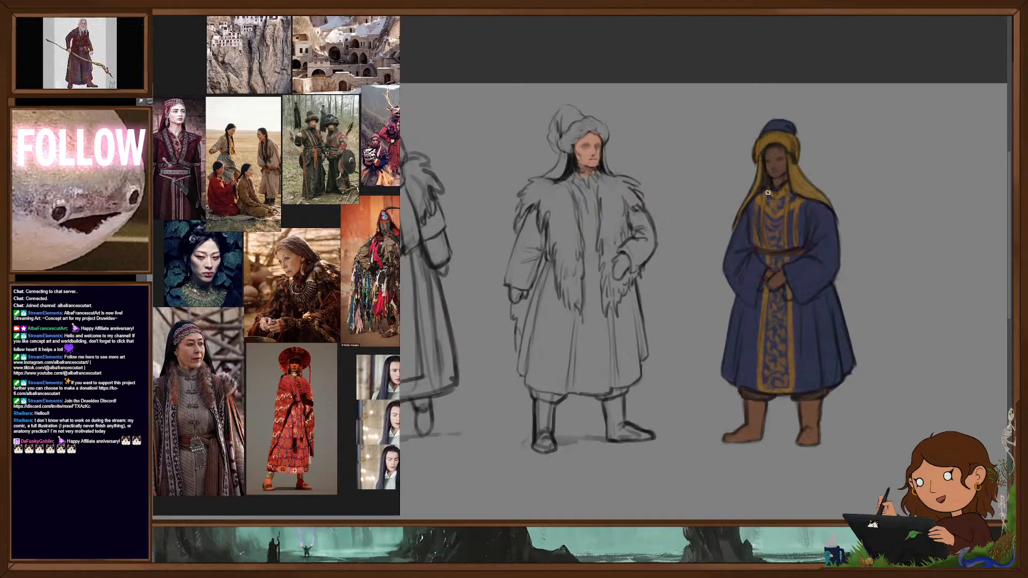
- Fill the middle figure's fur hat brim and shaggy fur vest, including the collar and back edge, with a pale sandy beige
drag(686, 379, 802, 380)
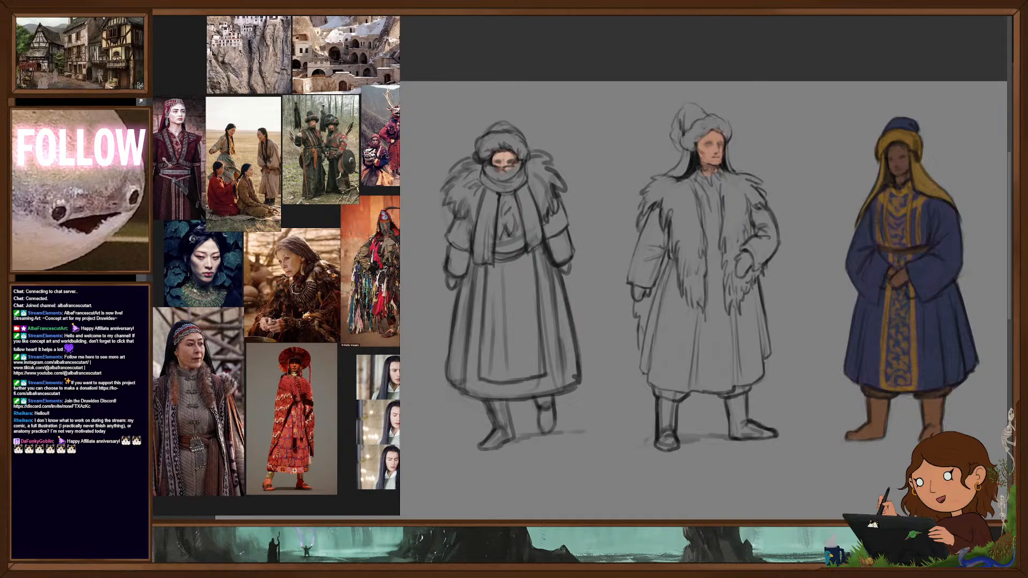
mouse_move(688, 142)
mouse_down()
mouse_move(690, 133)
mouse_move(727, 134)
mouse_up()
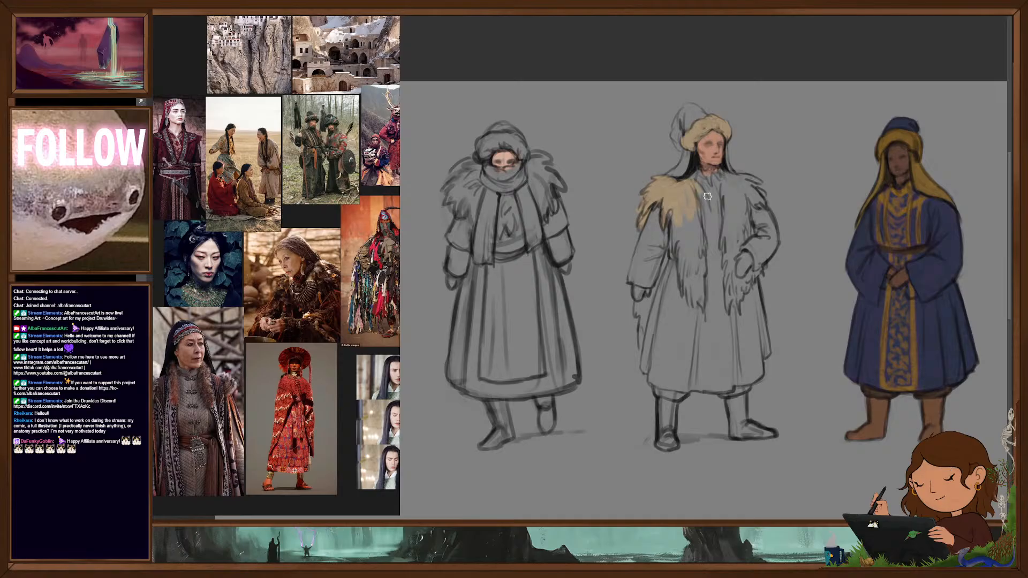
drag(700, 196, 702, 306)
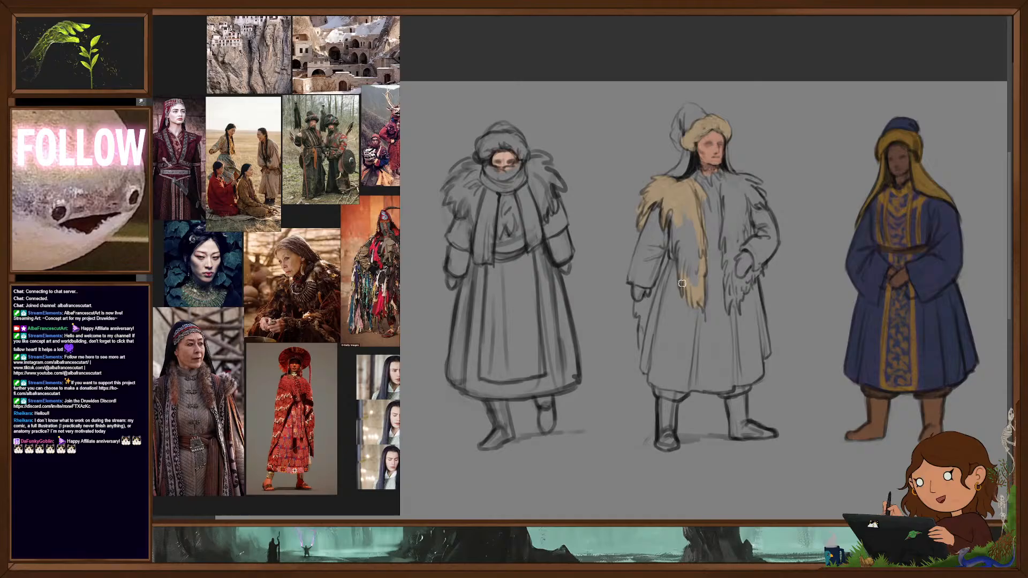
drag(684, 211, 696, 297)
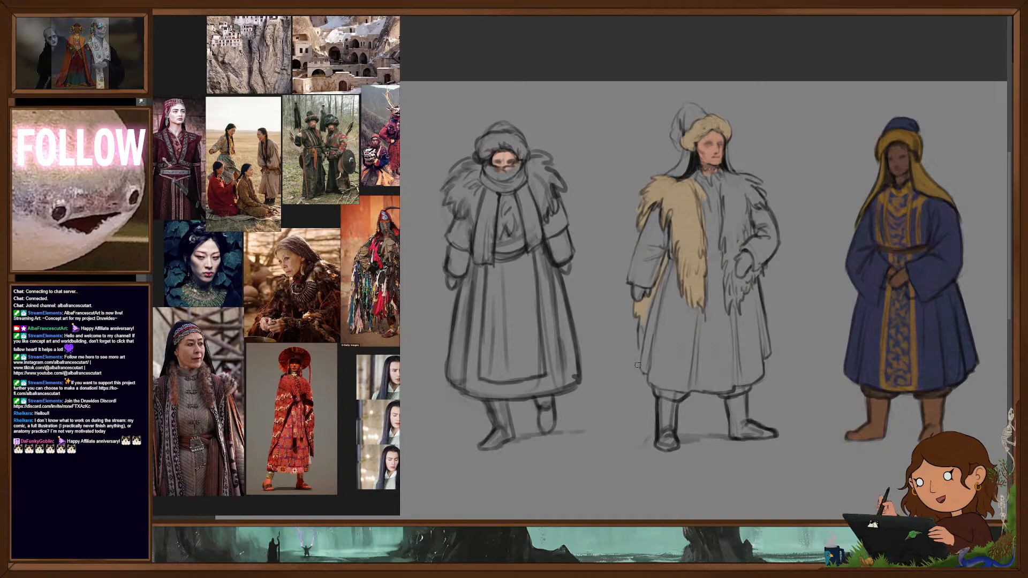
drag(724, 202, 735, 248)
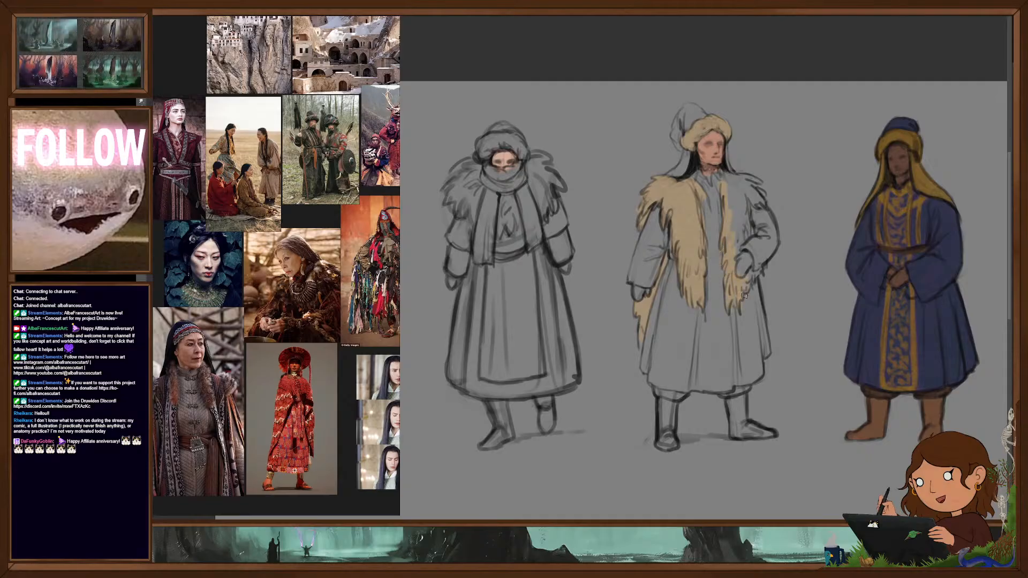
drag(755, 284, 766, 264)
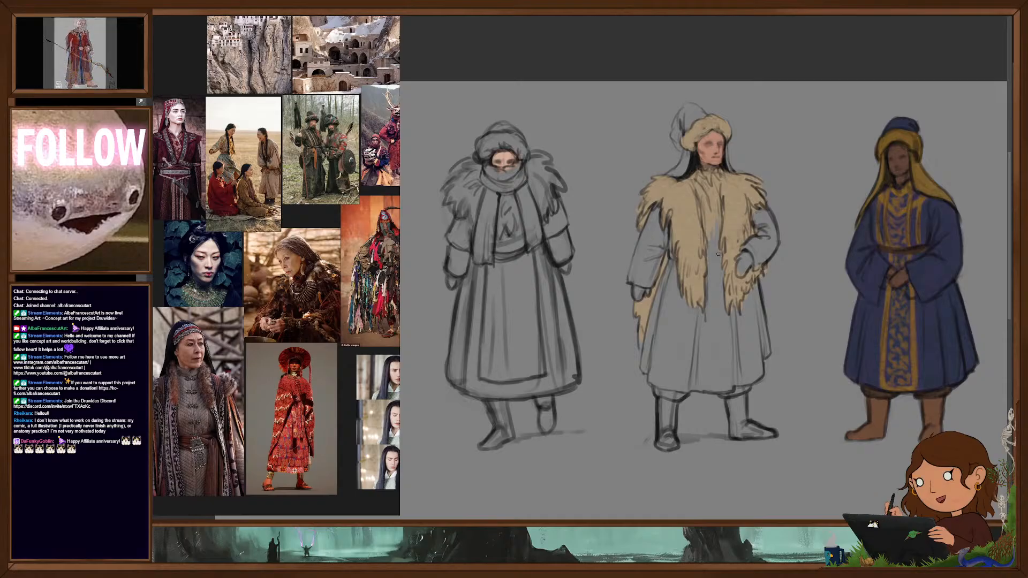
- Fill both coat sleeves of the fur-vested middle figure with a flat dark olive brown
drag(777, 332, 762, 341)
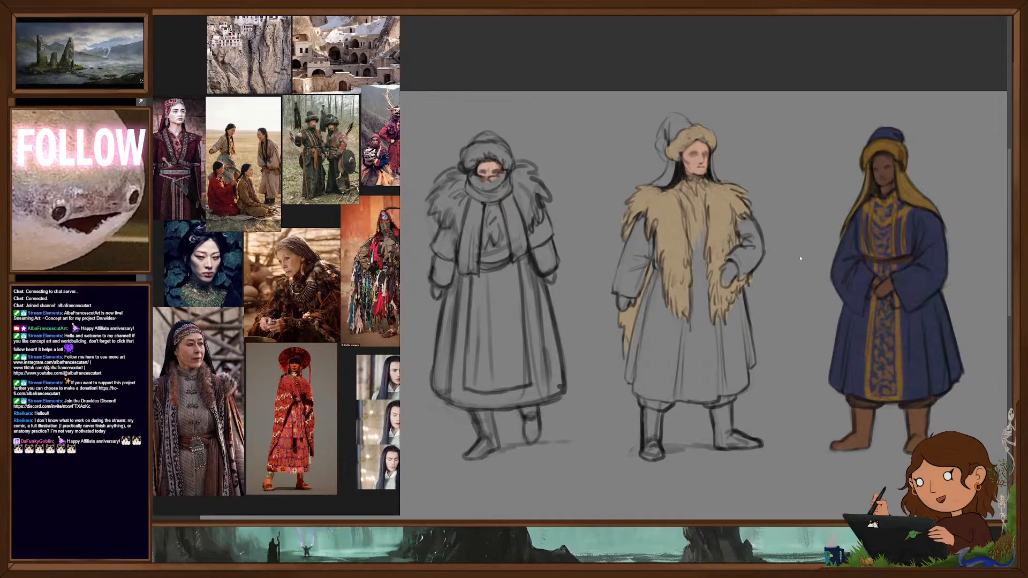
mouse_move(766, 302)
mouse_down()
mouse_move(766, 360)
mouse_move(765, 303)
mouse_move(773, 310)
mouse_up()
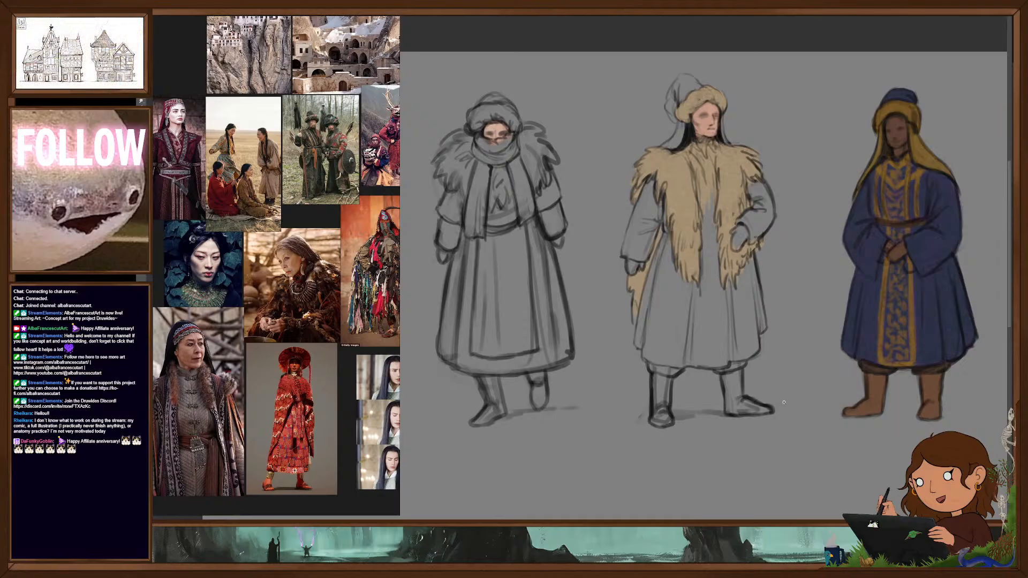
scroll(744, 388, down, 1)
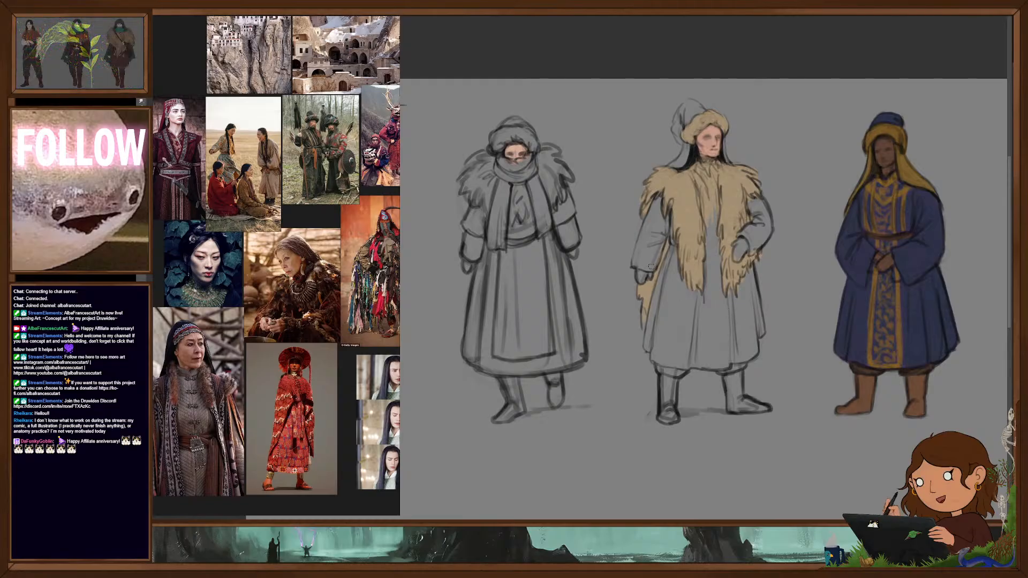
mouse_move(652, 268)
mouse_down()
mouse_move(634, 261)
mouse_move(651, 266)
mouse_move(672, 231)
mouse_up()
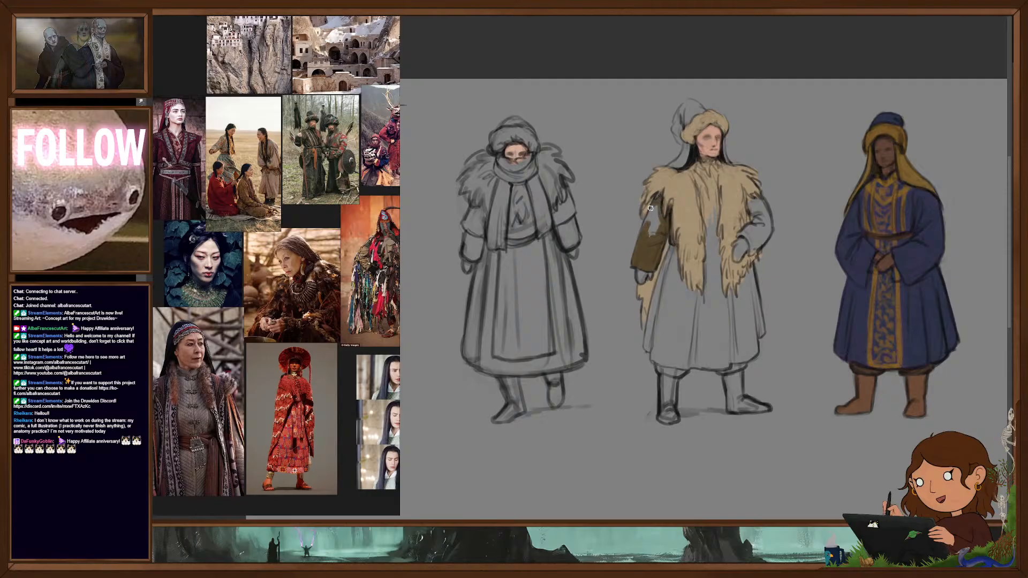
drag(657, 205, 652, 236)
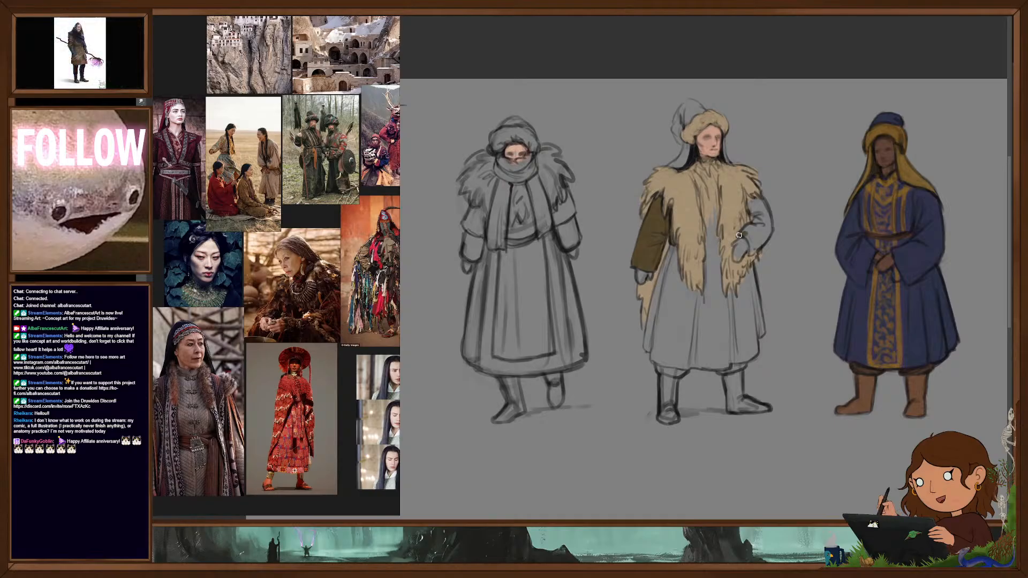
drag(752, 252, 753, 214)
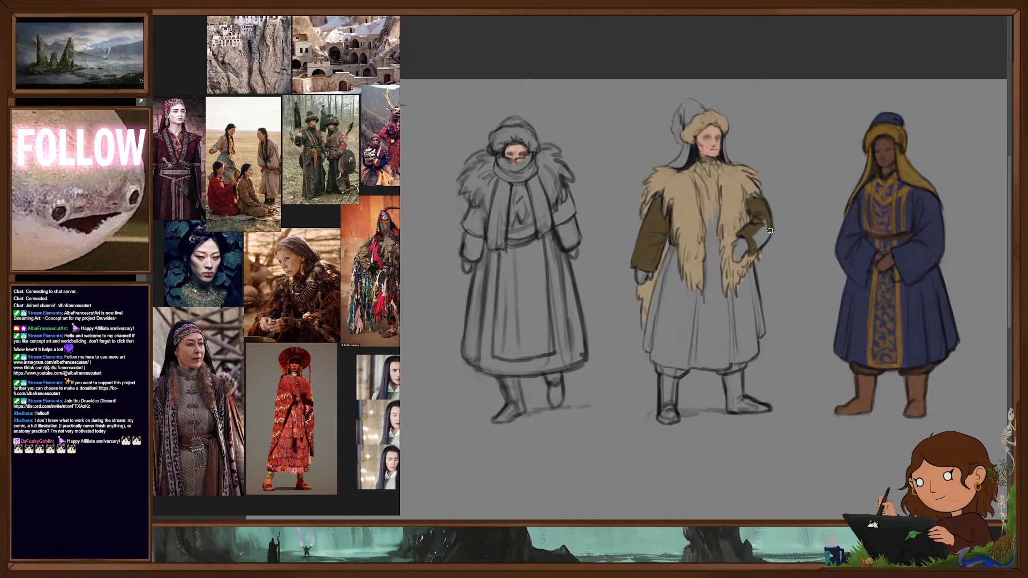
drag(763, 236, 757, 238)
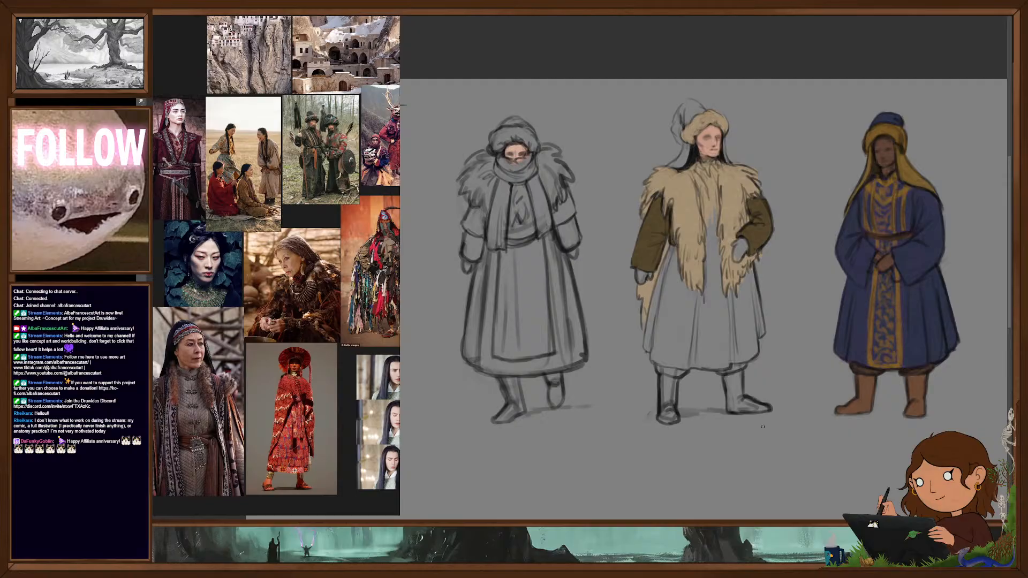
- Block in the middle figure's coat skirt and the front opening between the furs with the same dark olive brown
mouse_move(753, 267)
mouse_down()
mouse_move(761, 326)
mouse_move(758, 299)
mouse_up()
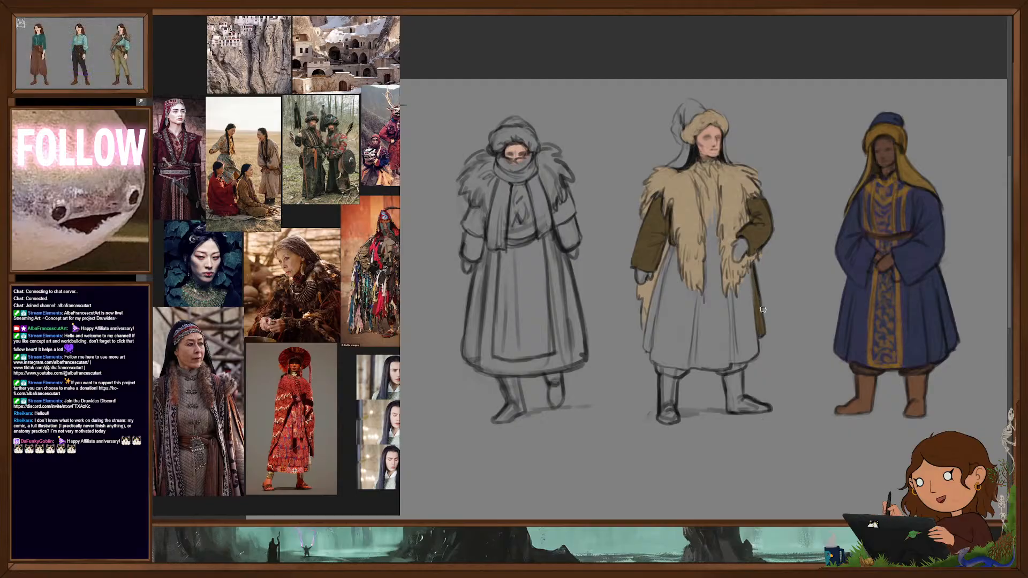
mouse_move(672, 248)
mouse_down()
mouse_move(646, 334)
mouse_move(645, 347)
mouse_move(663, 274)
mouse_move(651, 351)
mouse_up()
mouse_move(659, 313)
mouse_down()
mouse_move(651, 362)
mouse_move(739, 364)
mouse_move(758, 341)
mouse_move(741, 287)
mouse_move(748, 274)
mouse_move(754, 345)
mouse_move(734, 303)
mouse_up()
mouse_move(732, 308)
mouse_down()
mouse_move(736, 353)
mouse_move(710, 244)
mouse_up()
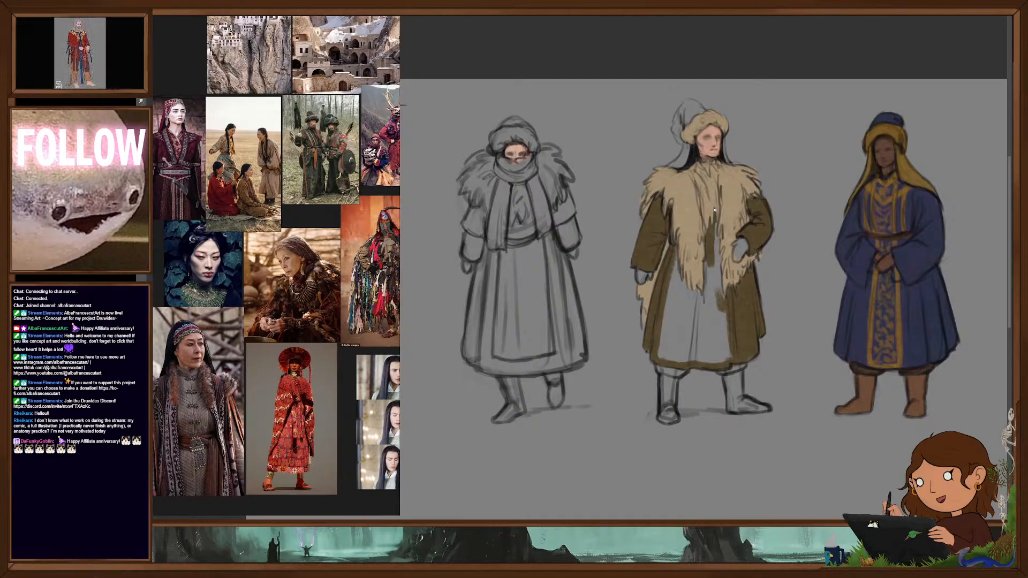
drag(717, 232, 721, 297)
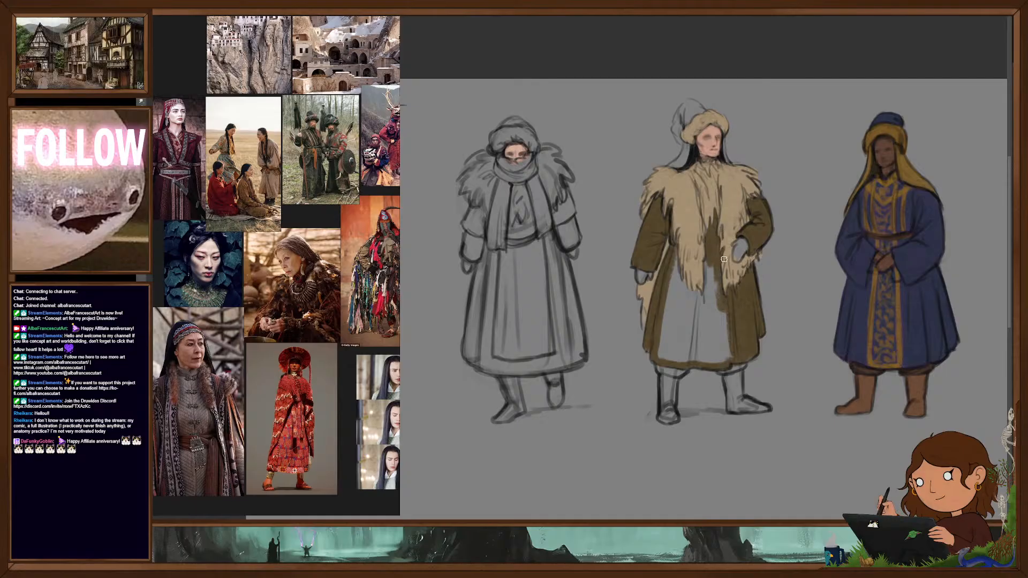
mouse_move(710, 257)
mouse_down()
mouse_move(708, 313)
mouse_move(721, 313)
mouse_move(730, 359)
mouse_move(696, 290)
mouse_move(705, 353)
mouse_move(725, 356)
mouse_up()
mouse_move(673, 261)
mouse_down()
mouse_move(695, 315)
mouse_move(690, 348)
mouse_move(673, 362)
mouse_move(666, 278)
mouse_move(670, 355)
mouse_move(682, 313)
mouse_move(687, 364)
mouse_up()
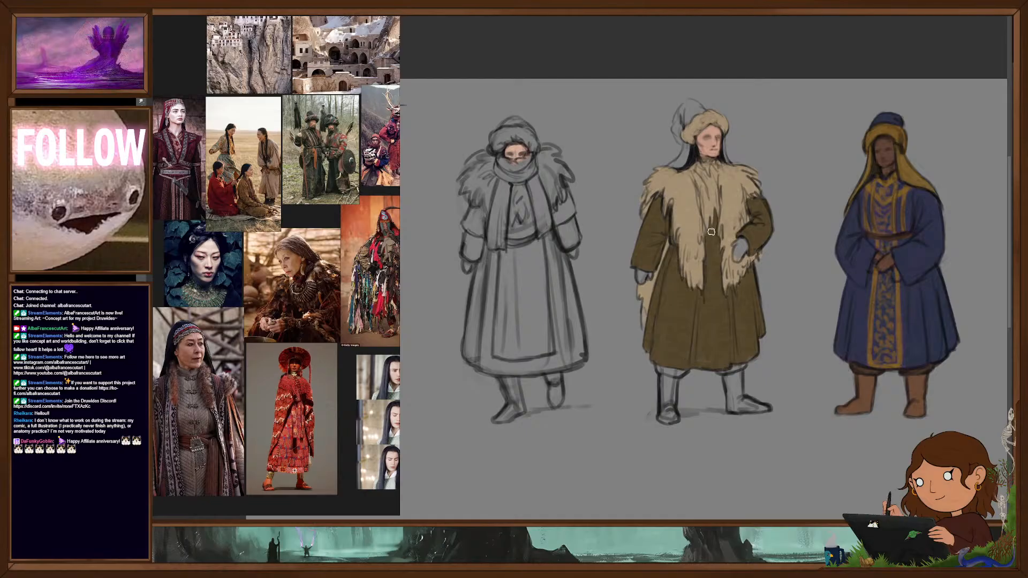
- Add dark blue trim to the olive coat's hem, cuffs and waist, and colour the hat's crown olive brown with dark blue beneath it
scroll(736, 295, up, 1)
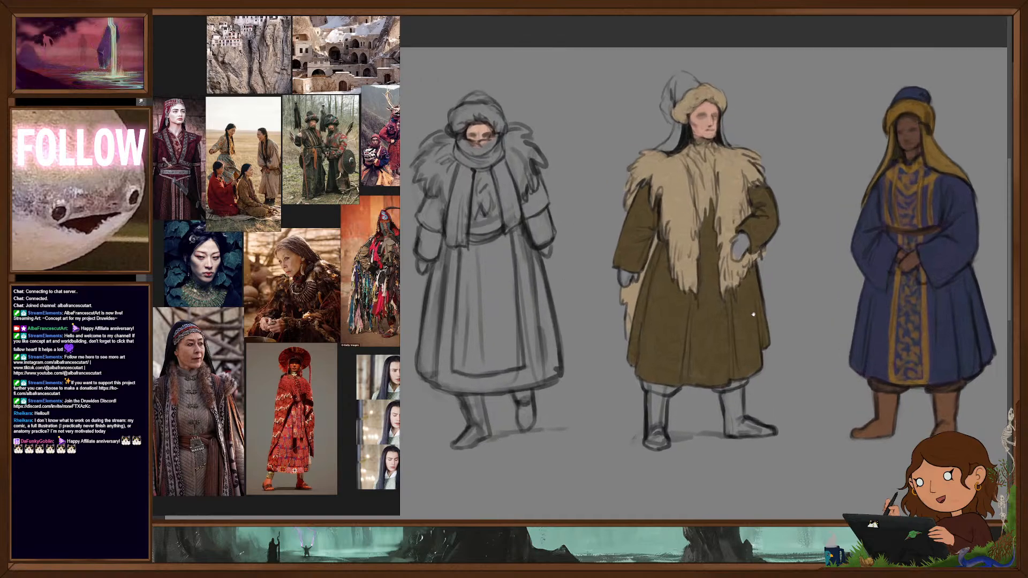
drag(752, 306, 748, 338)
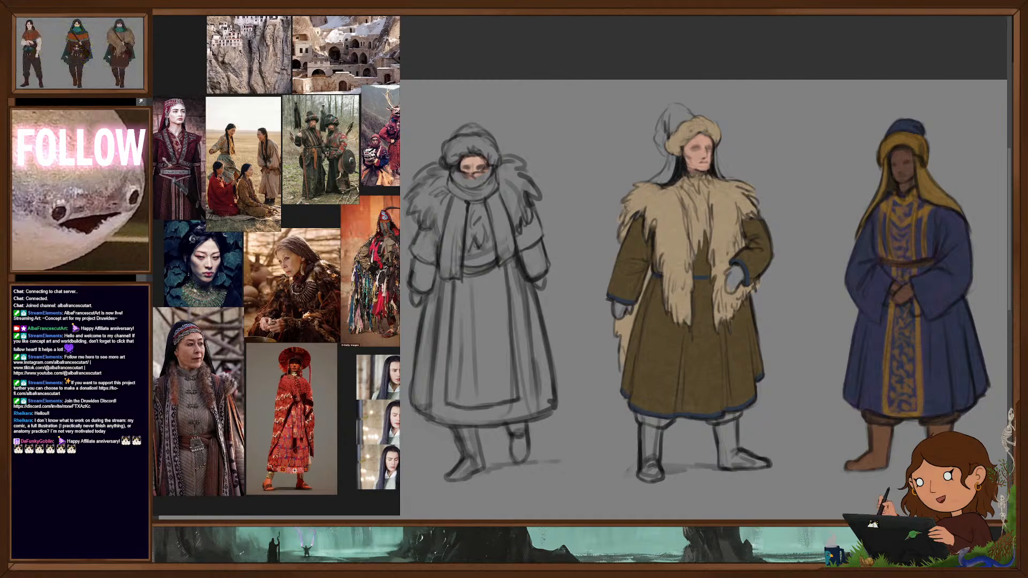
mouse_move(669, 156)
mouse_down()
mouse_move(671, 173)
mouse_move(658, 181)
mouse_up()
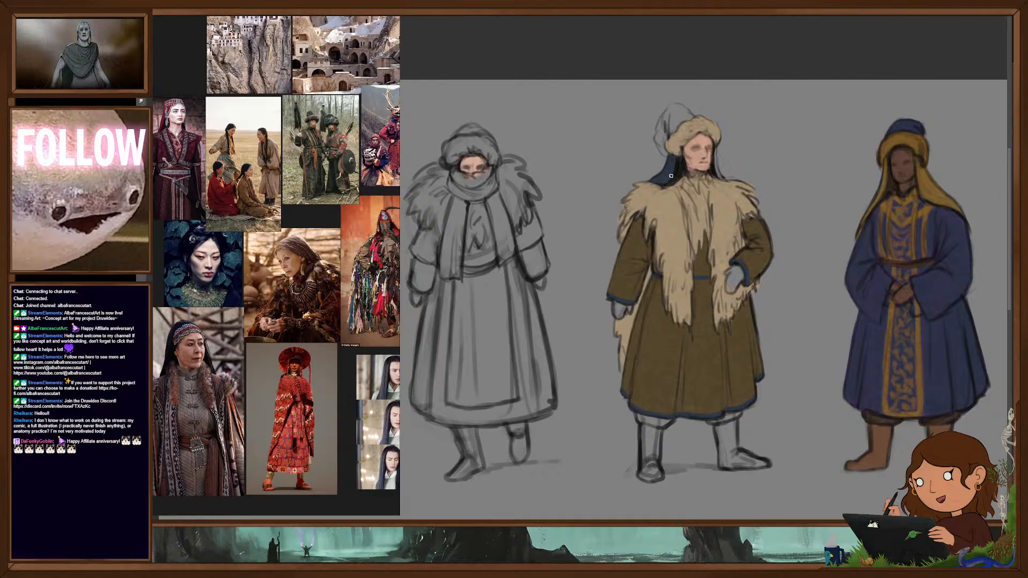
drag(716, 149, 716, 167)
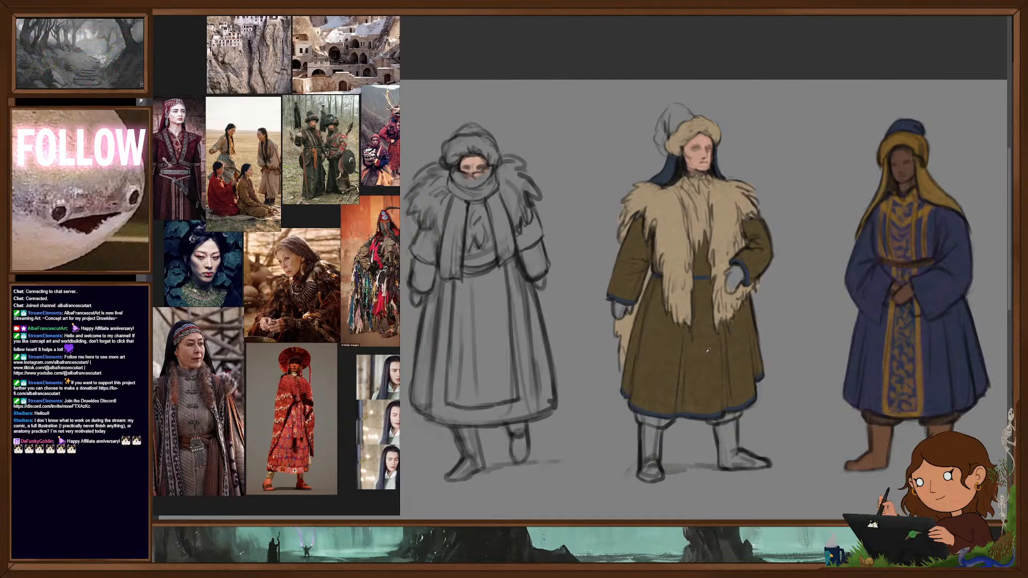
mouse_move(660, 133)
mouse_down()
mouse_move(669, 113)
mouse_move(684, 115)
mouse_up()
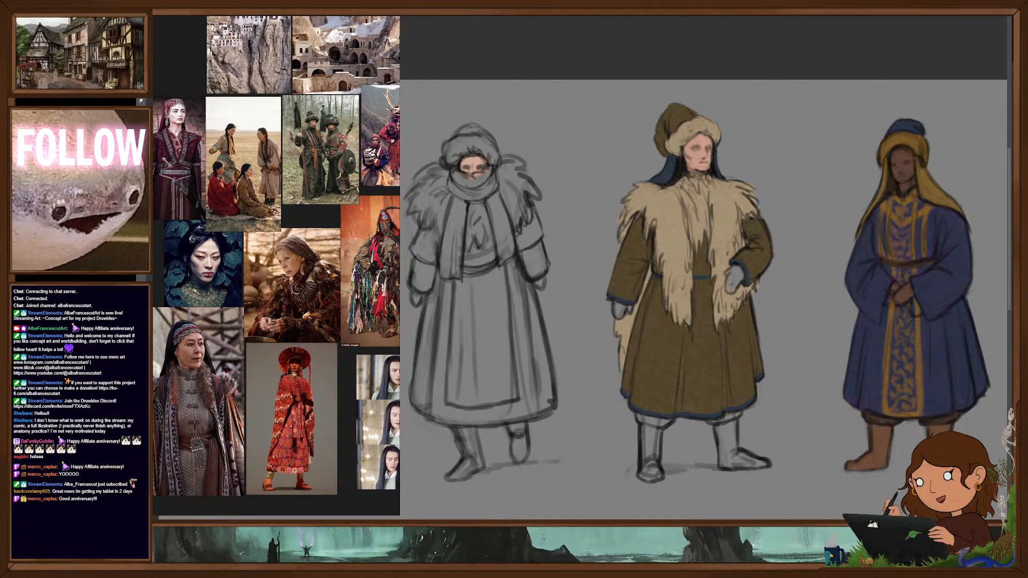
- Fill both gloves of the fur-vested middle figure with a flat dark navy blue
drag(738, 290, 745, 314)
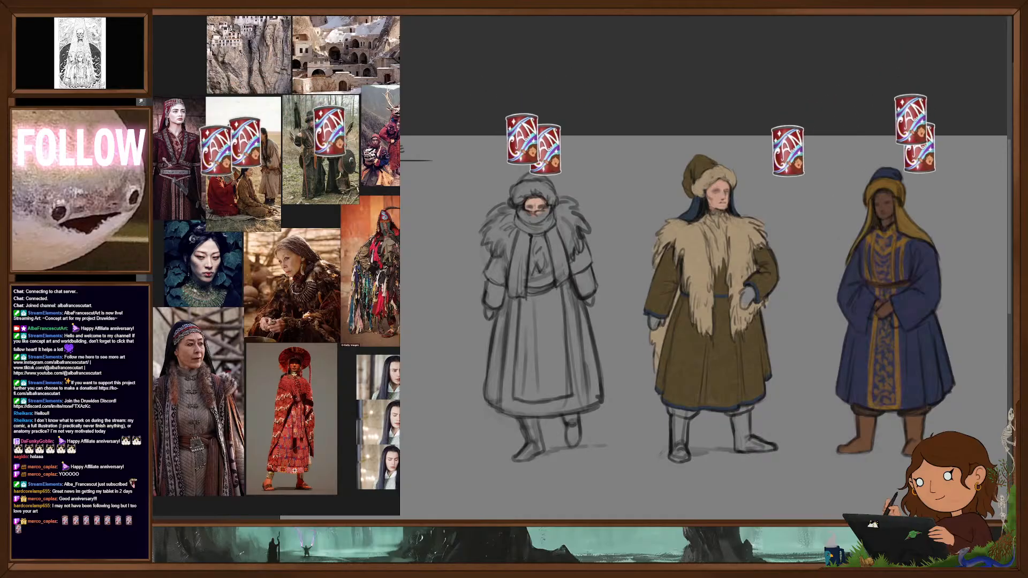
mouse_move(747, 300)
mouse_down()
mouse_move(763, 305)
mouse_move(753, 312)
mouse_move(752, 302)
mouse_up()
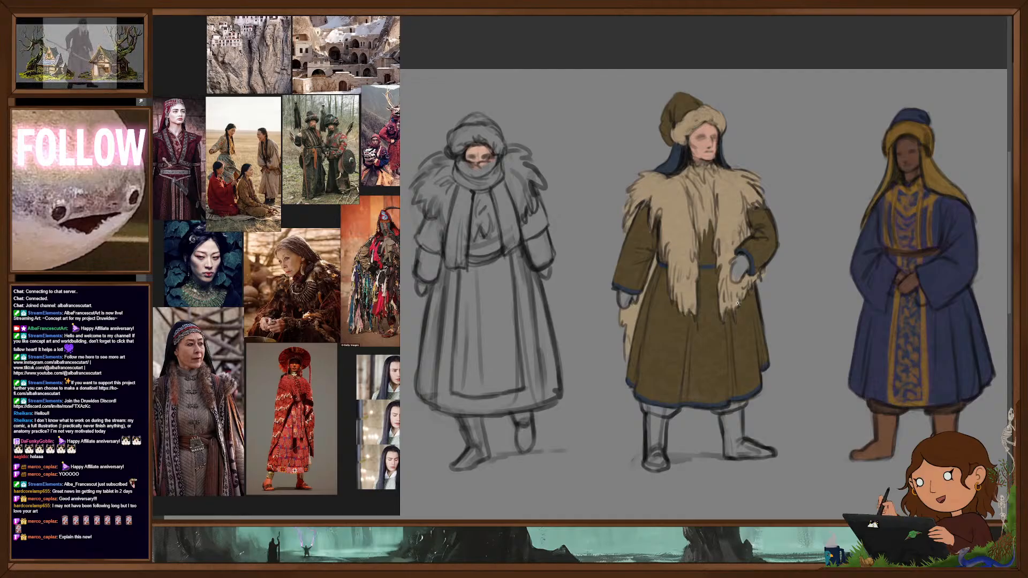
scroll(756, 325, down, 1)
drag(756, 322, 742, 343)
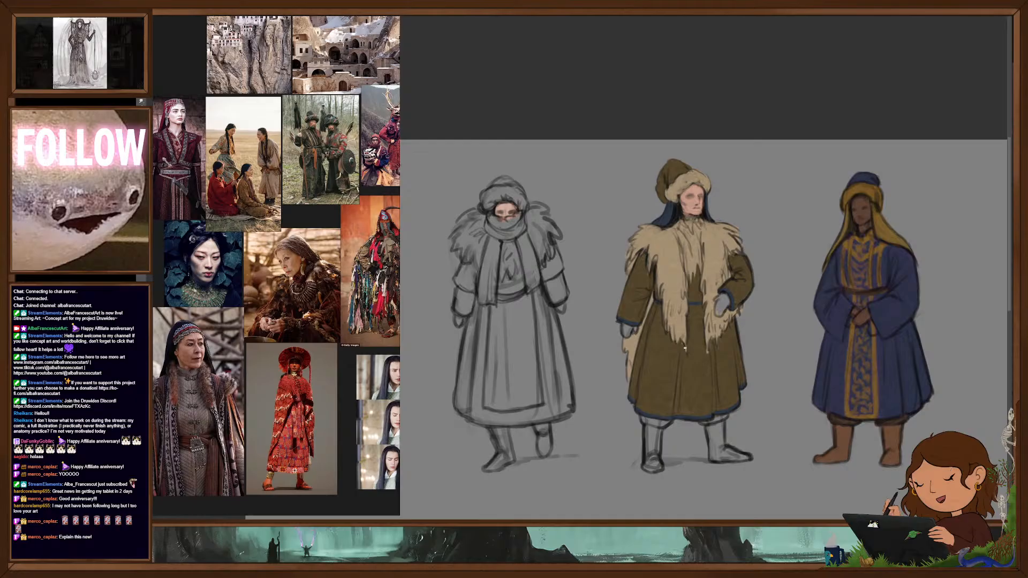
drag(678, 241, 715, 245)
drag(782, 290, 775, 320)
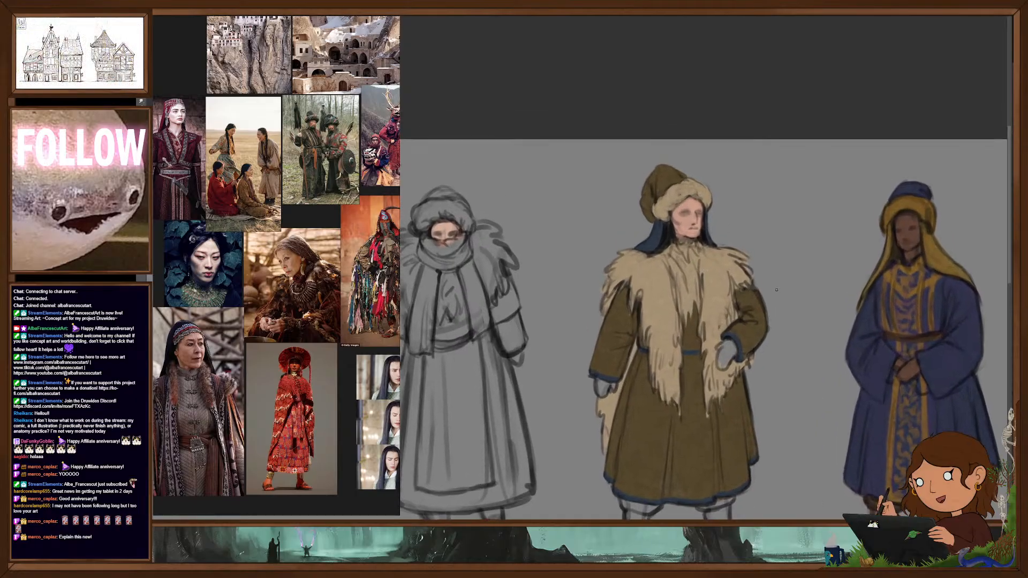
scroll(669, 281, down, 3)
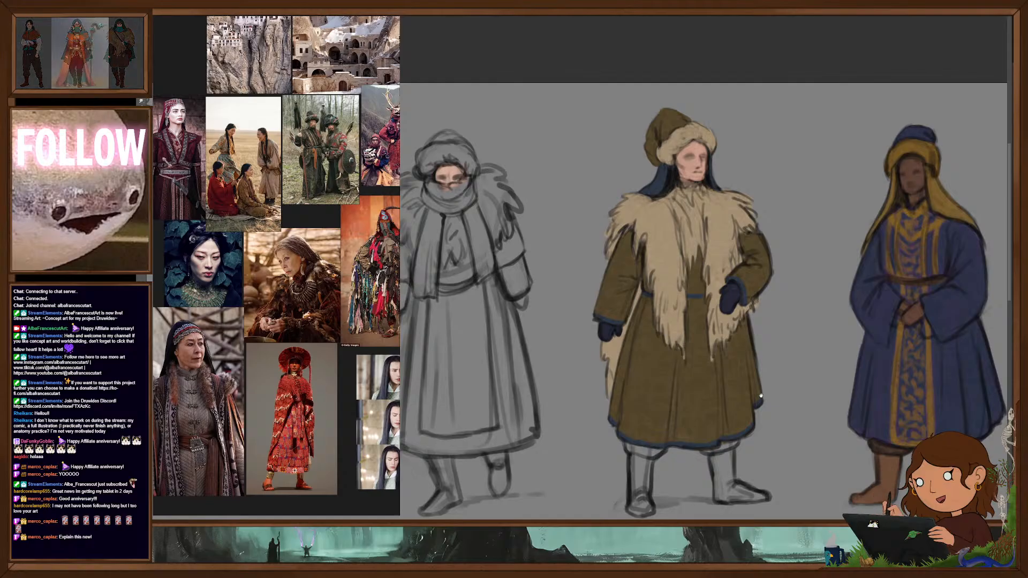
- Fill both boots of the fur-vested middle figure with a flat dark reddish brown
scroll(620, 329, down, 3)
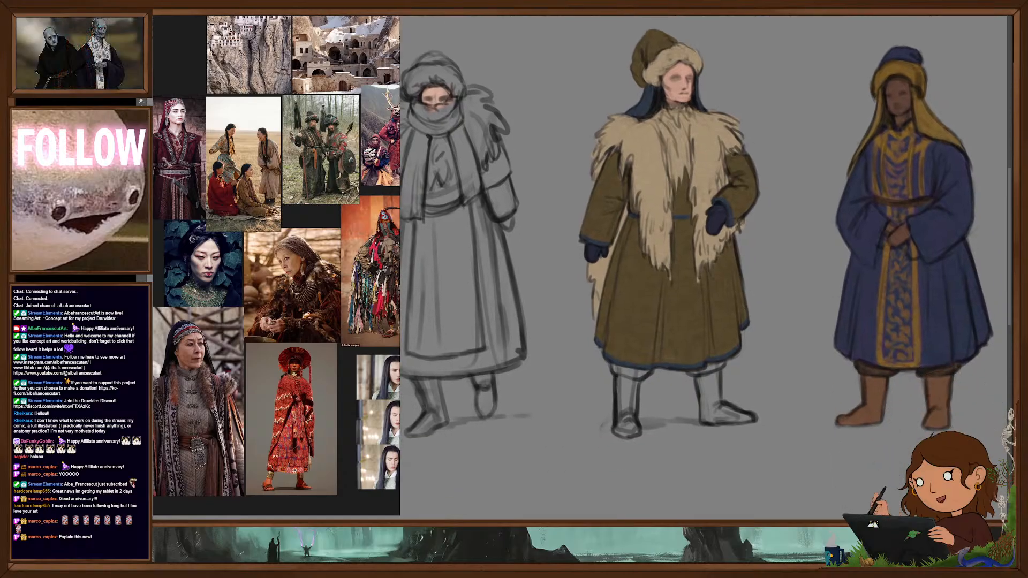
drag(696, 379, 704, 420)
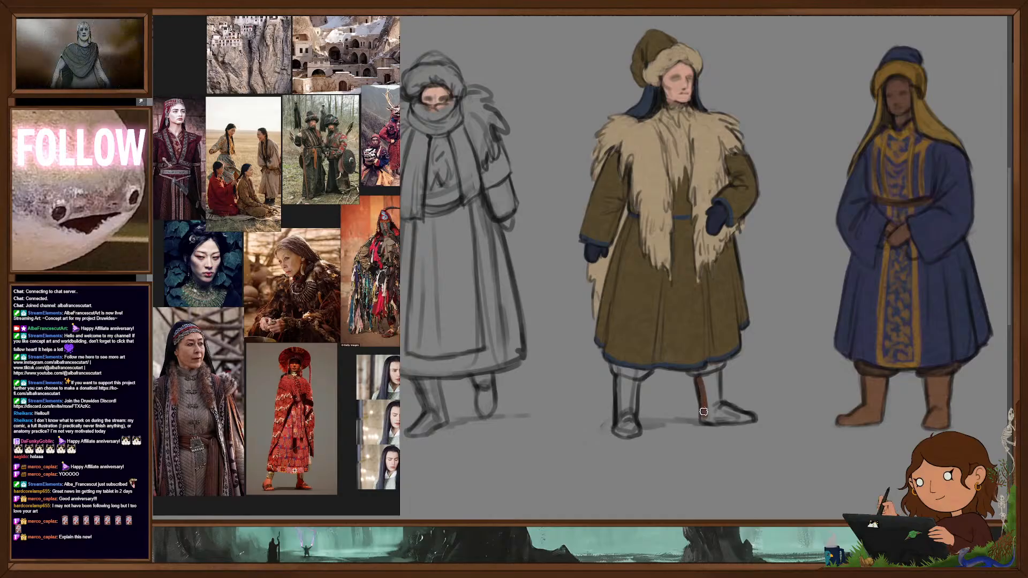
drag(705, 377, 717, 370)
mouse_move(732, 415)
mouse_down()
mouse_move(749, 419)
mouse_move(706, 420)
mouse_move(754, 420)
mouse_up()
mouse_move(619, 376)
mouse_down()
mouse_move(618, 415)
mouse_move(621, 398)
mouse_move(632, 423)
mouse_up()
drag(637, 385, 629, 428)
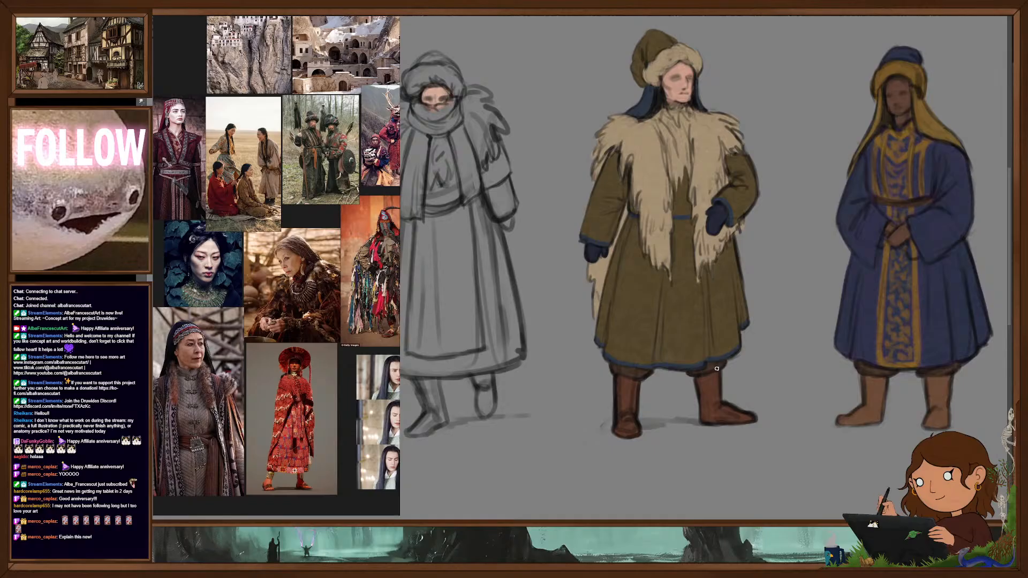
scroll(715, 372, down, 2)
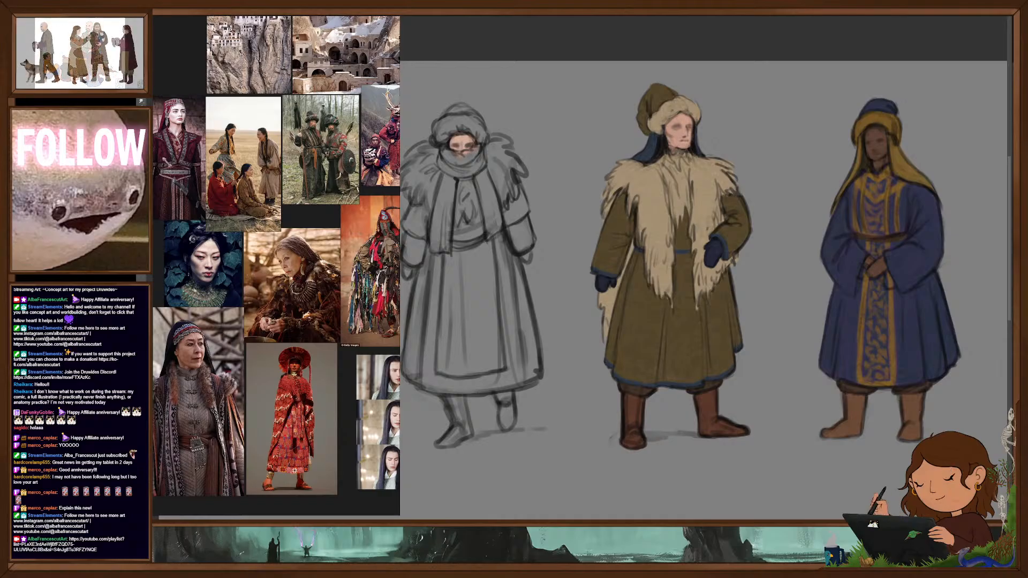
- Fill both wide forearm cuffs of the scarf-wrapped winter figure with a flat rusty red-orange
scroll(690, 346, up, 3)
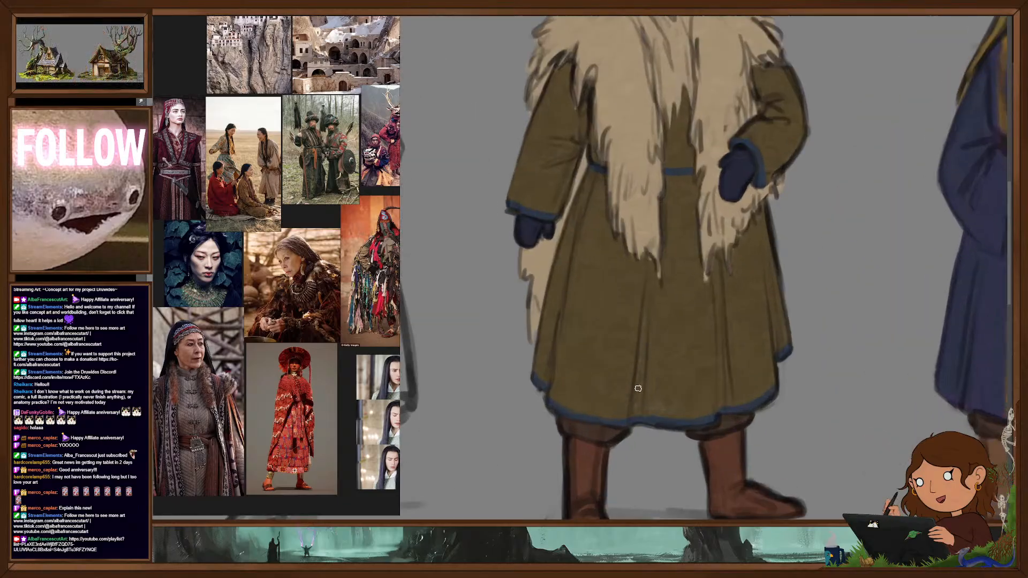
scroll(636, 396, down, 3)
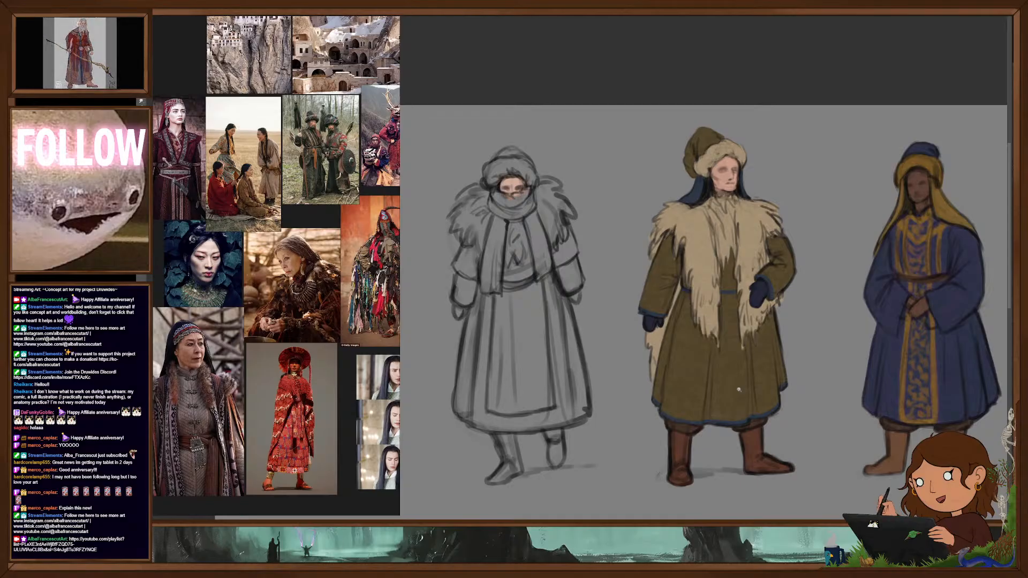
drag(708, 376, 763, 361)
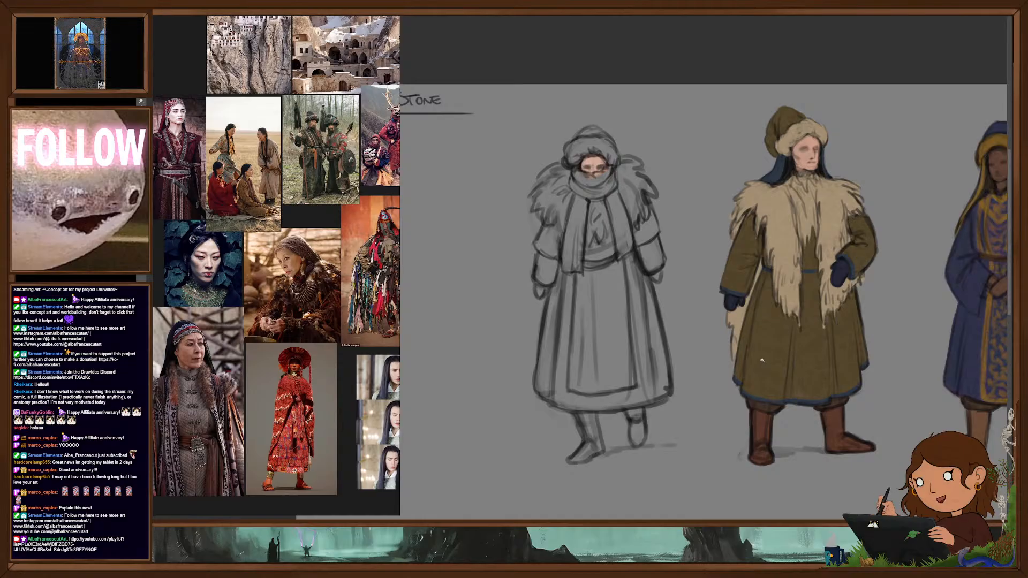
drag(638, 333, 688, 352)
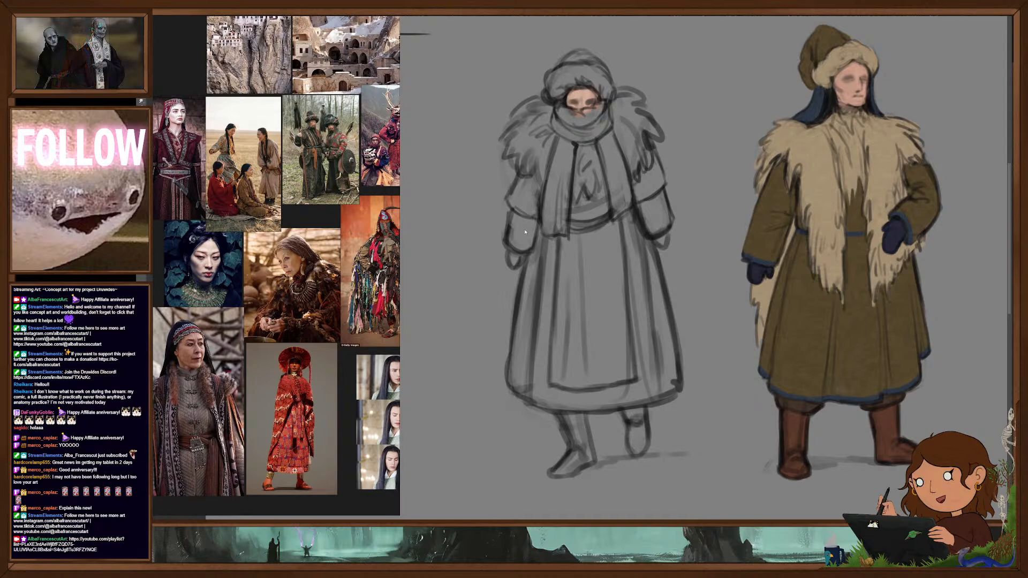
mouse_move(513, 212)
mouse_down()
mouse_move(509, 237)
mouse_move(525, 220)
mouse_move(529, 250)
mouse_up()
mouse_move(641, 210)
mouse_down()
mouse_move(649, 230)
mouse_move(653, 210)
mouse_move(668, 213)
mouse_up()
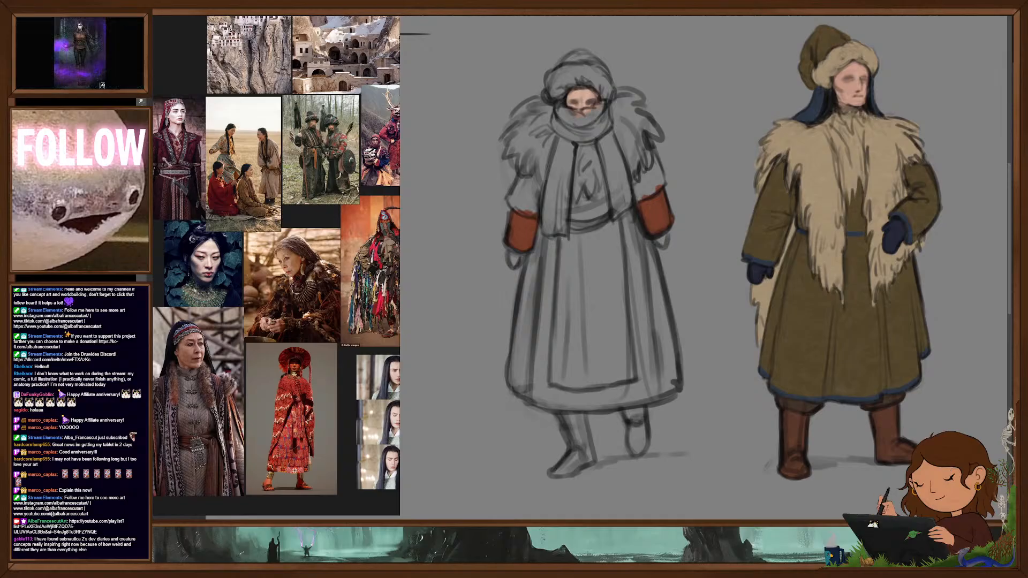
- Fill the scarf-wrapped figure's boots with flat dark olive brown and the fur on the shoulders and chest with muted medium brown
mouse_move(568, 413)
mouse_down()
mouse_move(560, 447)
mouse_move(583, 459)
mouse_up()
mouse_move(581, 412)
mouse_down()
mouse_move(590, 456)
mouse_move(590, 443)
mouse_move(550, 475)
mouse_up()
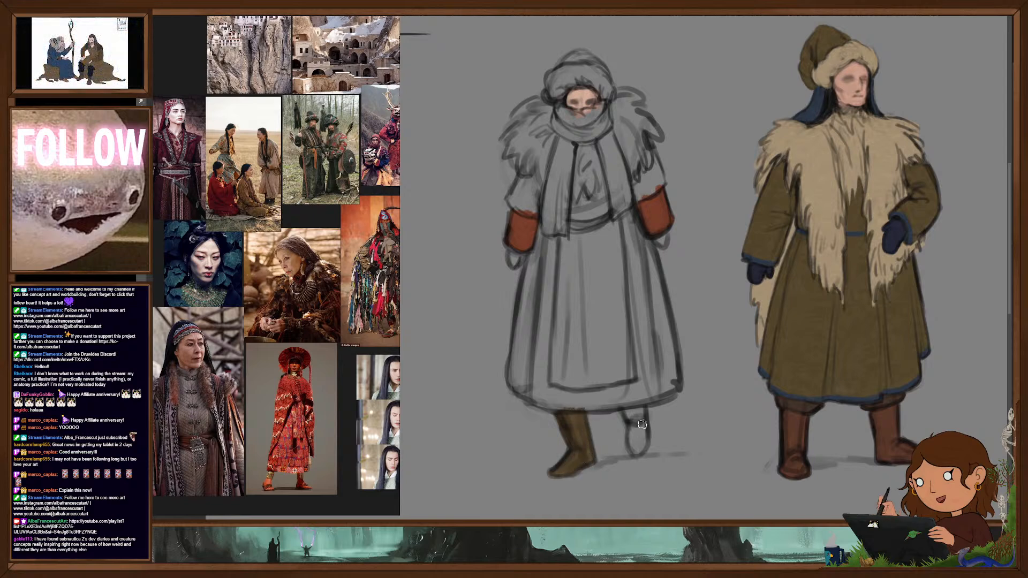
mouse_move(631, 449)
mouse_down()
mouse_move(635, 431)
mouse_move(642, 452)
mouse_move(644, 425)
mouse_up()
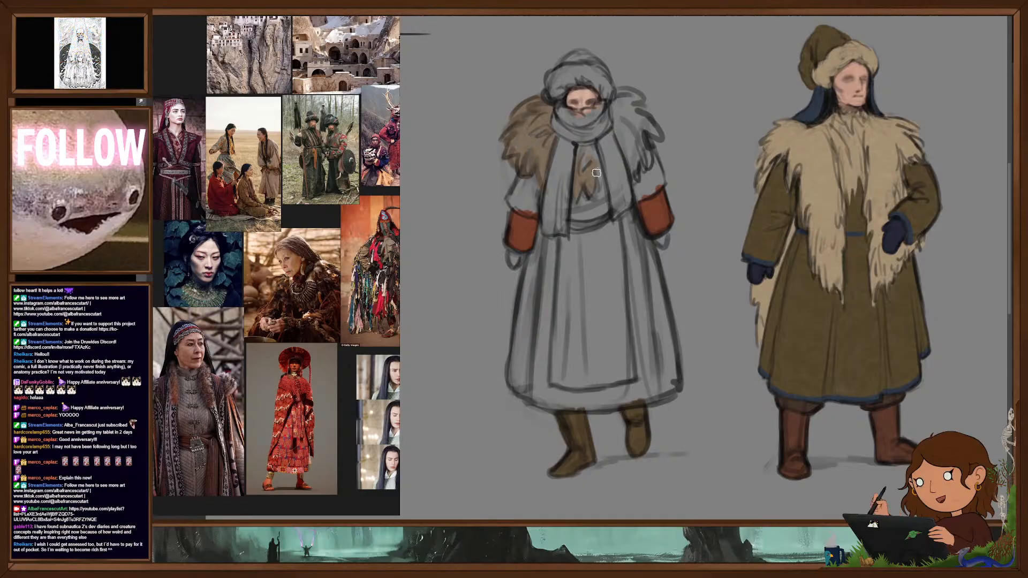
mouse_move(617, 126)
mouse_down()
mouse_move(631, 164)
mouse_move(625, 136)
mouse_move(640, 126)
mouse_move(651, 158)
mouse_move(652, 129)
mouse_move(621, 92)
mouse_move(639, 128)
mouse_up()
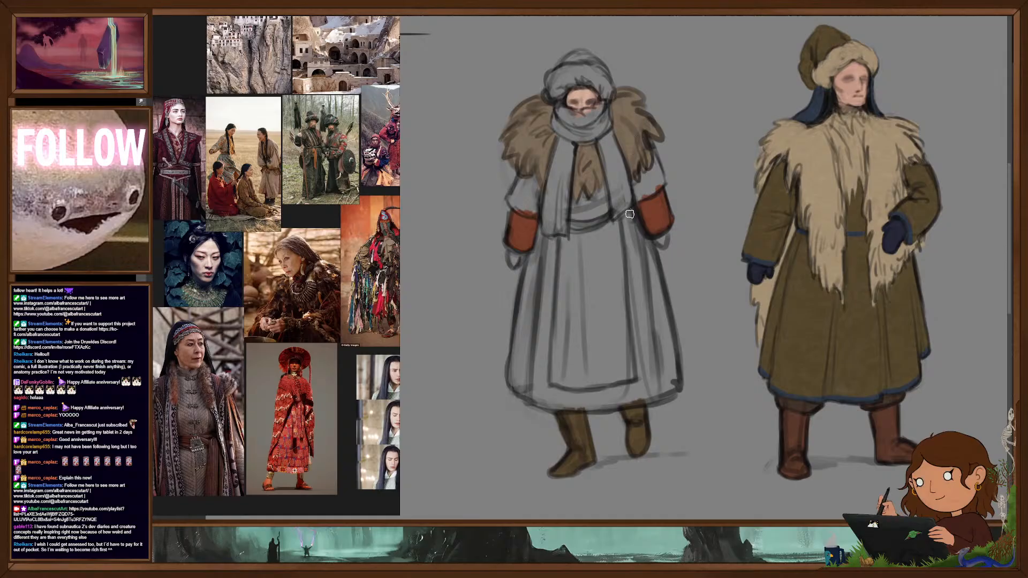
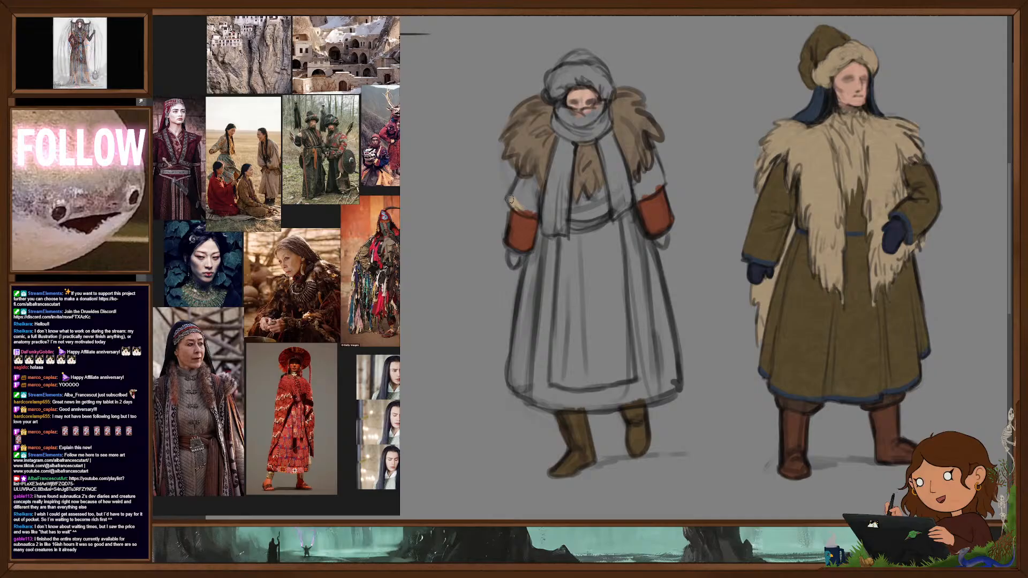
- Fill both upper sleeves of the scarf-wrapped winter figure with a flat golden yellow
mouse_move(510, 206)
mouse_down()
mouse_move(515, 188)
mouse_move(522, 204)
mouse_move(537, 185)
mouse_move(536, 216)
mouse_up()
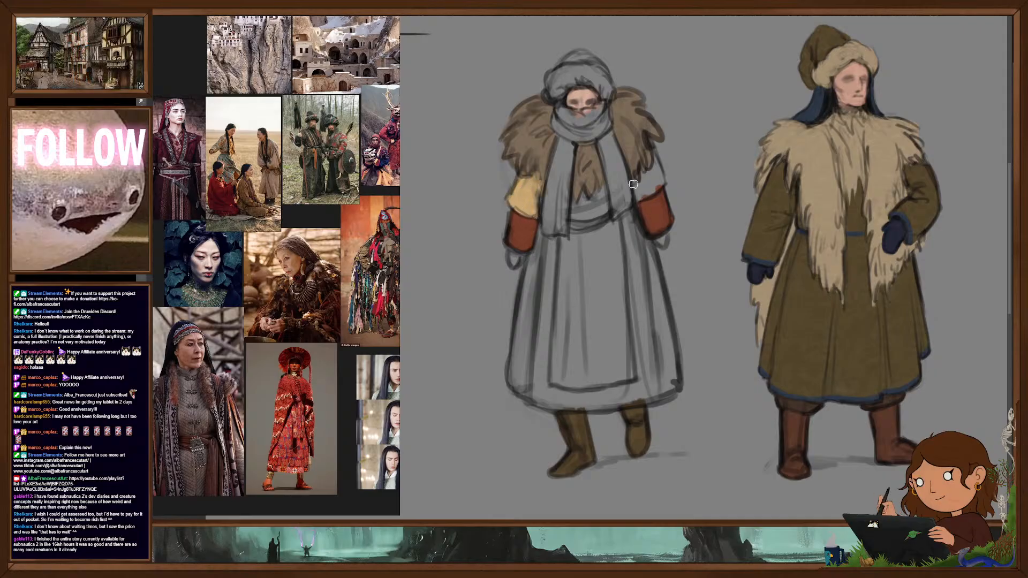
mouse_move(639, 197)
mouse_down()
mouse_move(651, 145)
mouse_move(663, 181)
mouse_move(642, 194)
mouse_up()
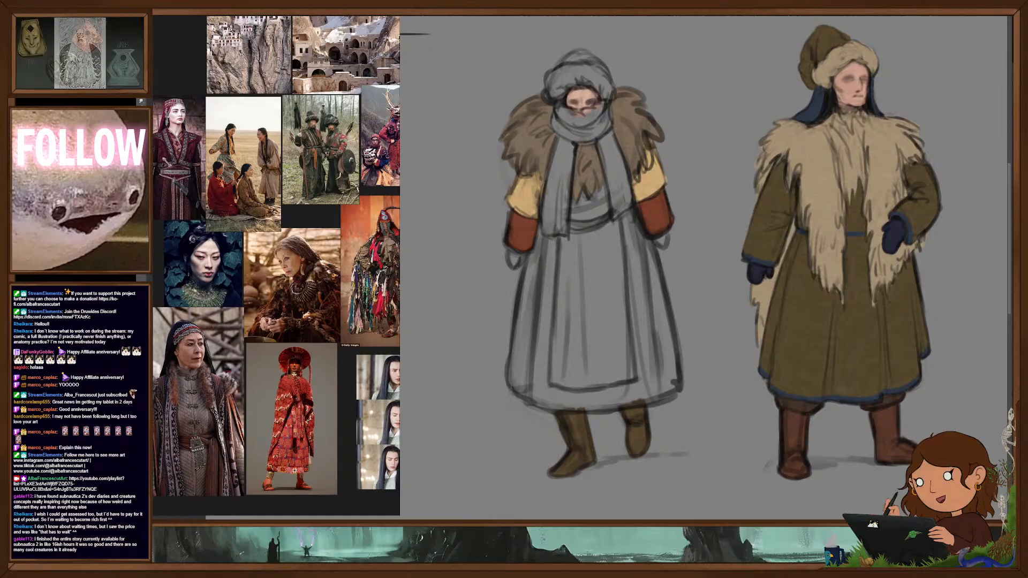
mouse_move(520, 180)
mouse_down()
mouse_move(515, 204)
mouse_move(539, 214)
mouse_up()
mouse_move(646, 197)
mouse_down()
mouse_move(650, 166)
mouse_move(658, 176)
mouse_up()
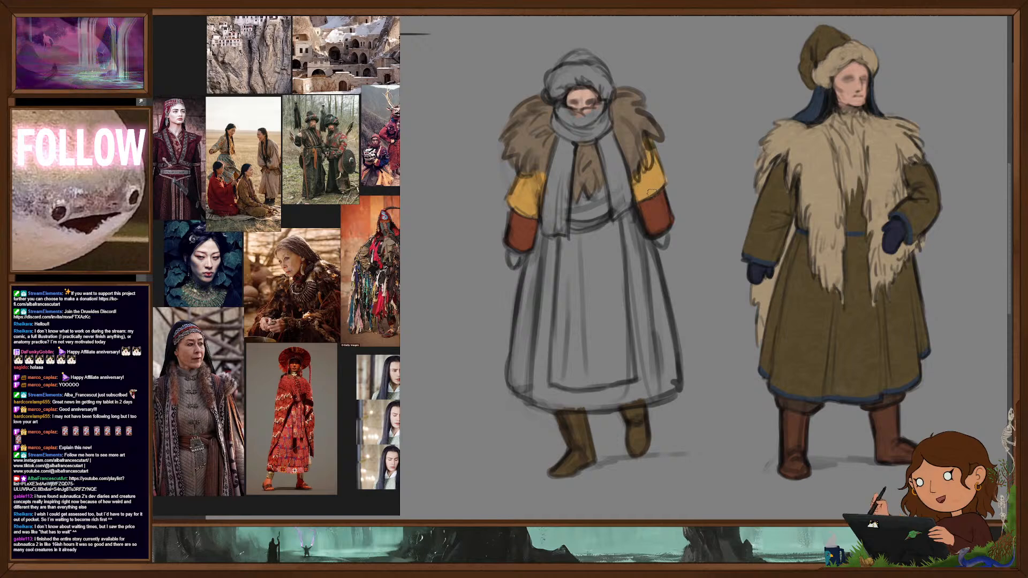
- Fill the scarf-wrapped figure's long robe, from chest to hem, with the flat golden yellow of its sleeves
mouse_move(573, 214)
mouse_down()
mouse_move(587, 194)
mouse_move(602, 199)
mouse_move(583, 215)
mouse_move(640, 268)
mouse_move(633, 225)
mouse_move(650, 252)
mouse_move(670, 348)
mouse_move(667, 391)
mouse_move(569, 408)
mouse_move(528, 399)
mouse_move(511, 357)
mouse_move(529, 272)
mouse_up()
mouse_move(525, 329)
mouse_down()
mouse_move(542, 215)
mouse_move(529, 381)
mouse_move(538, 369)
mouse_move(553, 385)
mouse_move(543, 346)
mouse_move(557, 252)
mouse_move(584, 230)
mouse_move(603, 232)
mouse_up()
mouse_move(624, 273)
mouse_down()
mouse_move(669, 387)
mouse_move(546, 395)
mouse_move(573, 359)
mouse_move(646, 365)
mouse_move(609, 348)
mouse_move(586, 241)
mouse_move(571, 364)
mouse_move(565, 310)
mouse_up()
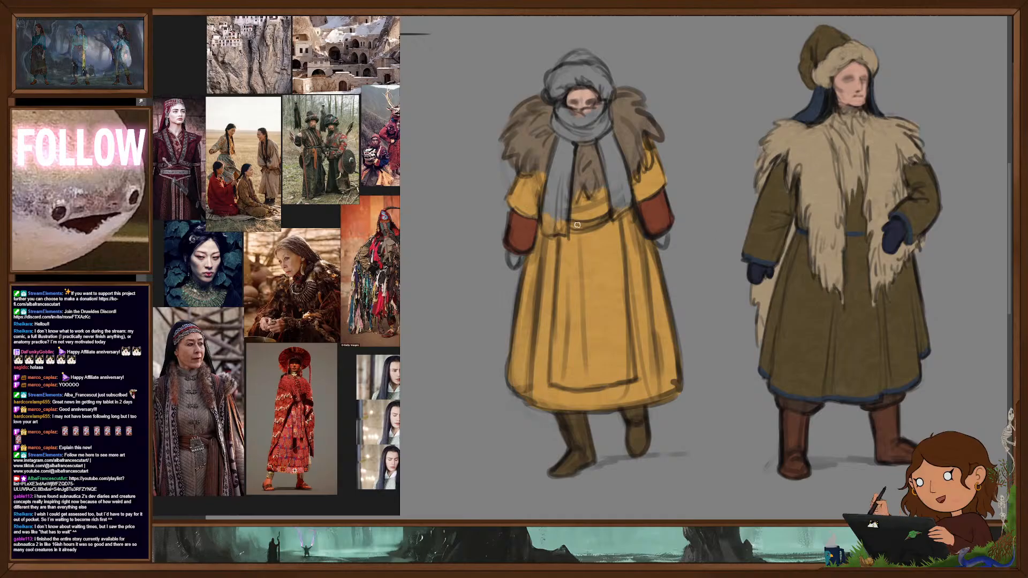
- Paint the scarf-wrapped figure's waist sash blue and add blue cuff bands and thin stripes to both yellow sleeves
mouse_move(602, 219)
mouse_down()
mouse_move(571, 227)
mouse_move(597, 226)
mouse_move(584, 229)
mouse_up()
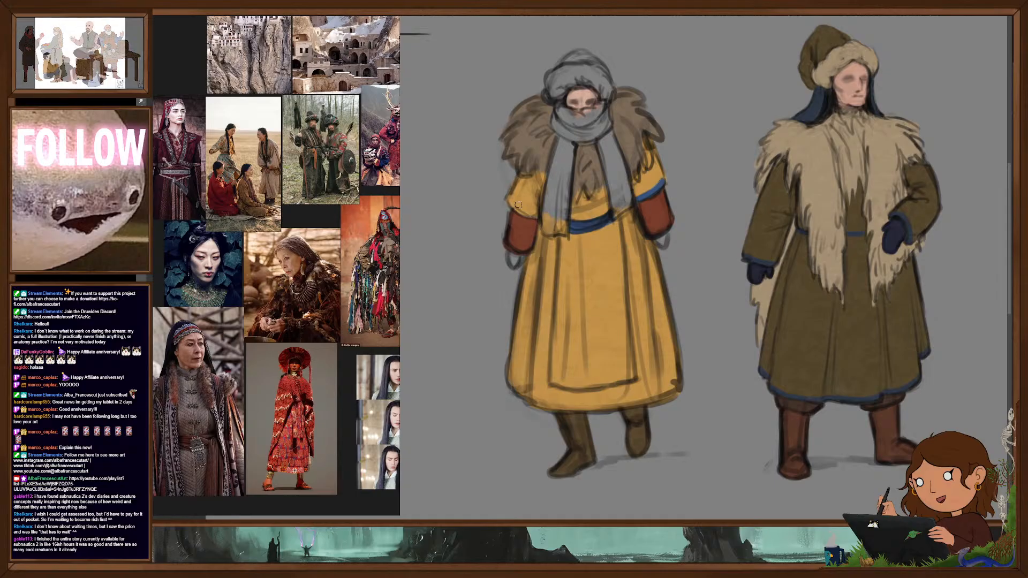
drag(508, 198, 536, 215)
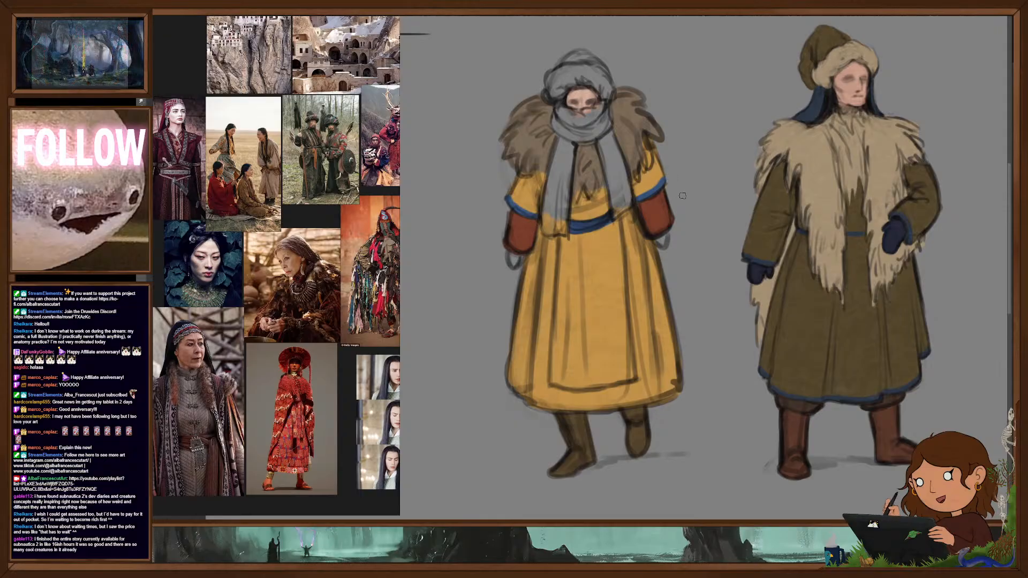
drag(515, 193, 535, 205)
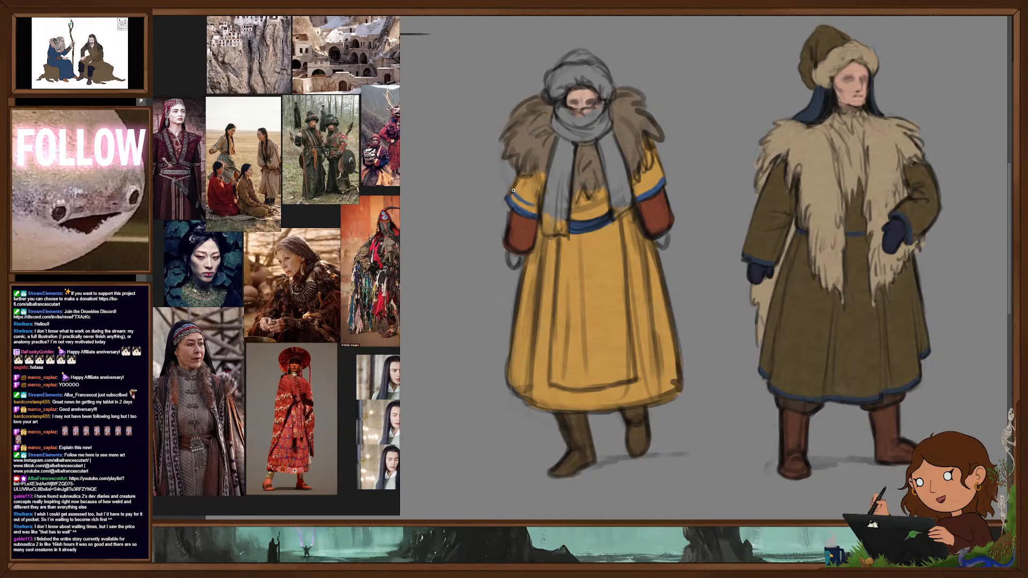
drag(638, 187, 657, 175)
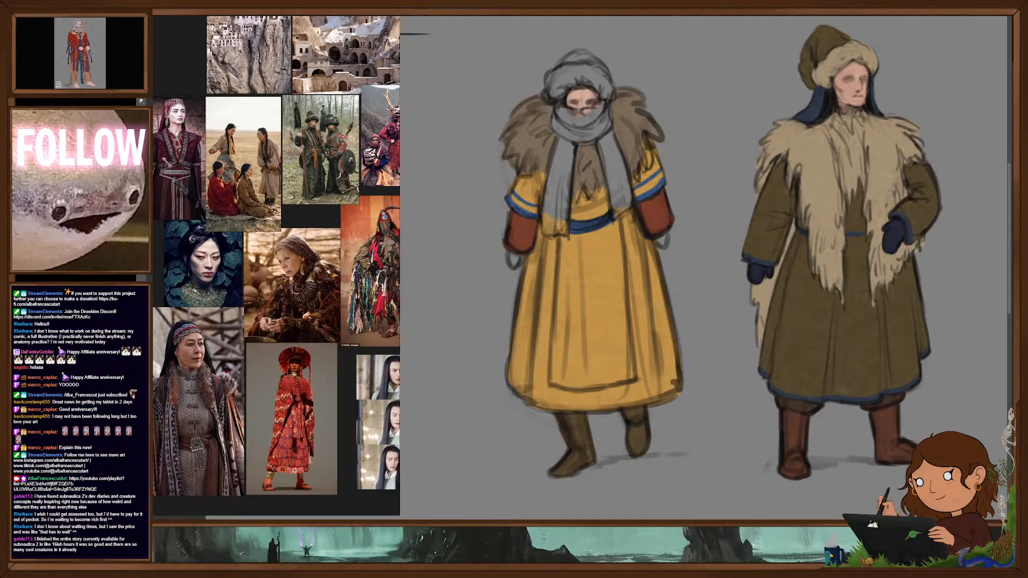
- Outline and fill the long front panel of the yellow robe with a flat rusty red
drag(561, 239, 554, 354)
mouse_move(556, 306)
mouse_down()
mouse_move(553, 381)
mouse_move(637, 380)
mouse_up()
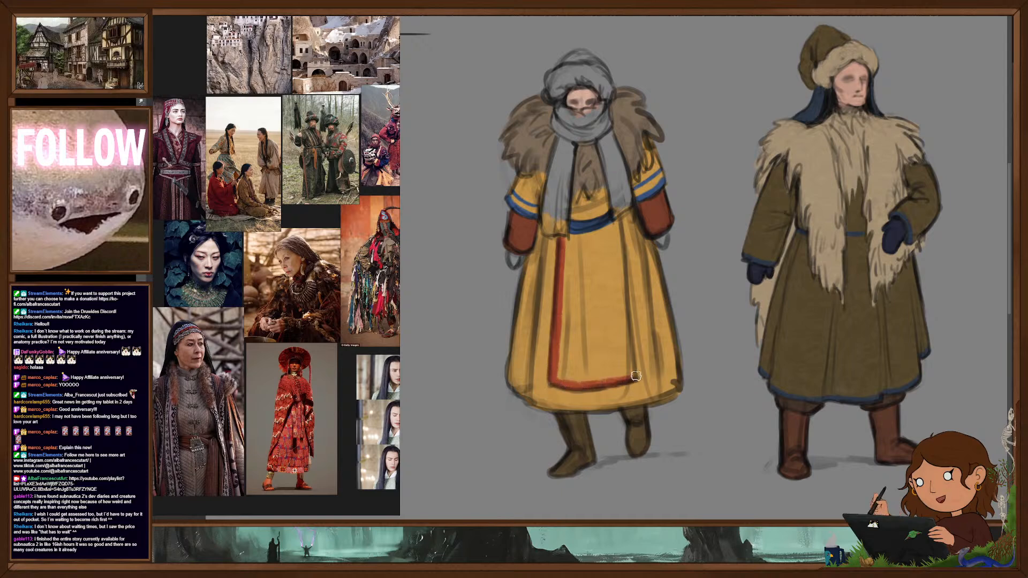
drag(616, 220, 632, 375)
mouse_move(590, 240)
mouse_down()
mouse_move(568, 240)
mouse_move(589, 239)
mouse_move(615, 274)
mouse_move(622, 376)
mouse_move(597, 236)
mouse_move(608, 378)
mouse_move(589, 236)
mouse_move(592, 379)
mouse_move(584, 242)
mouse_move(568, 278)
mouse_move(563, 383)
mouse_move(584, 386)
mouse_up()
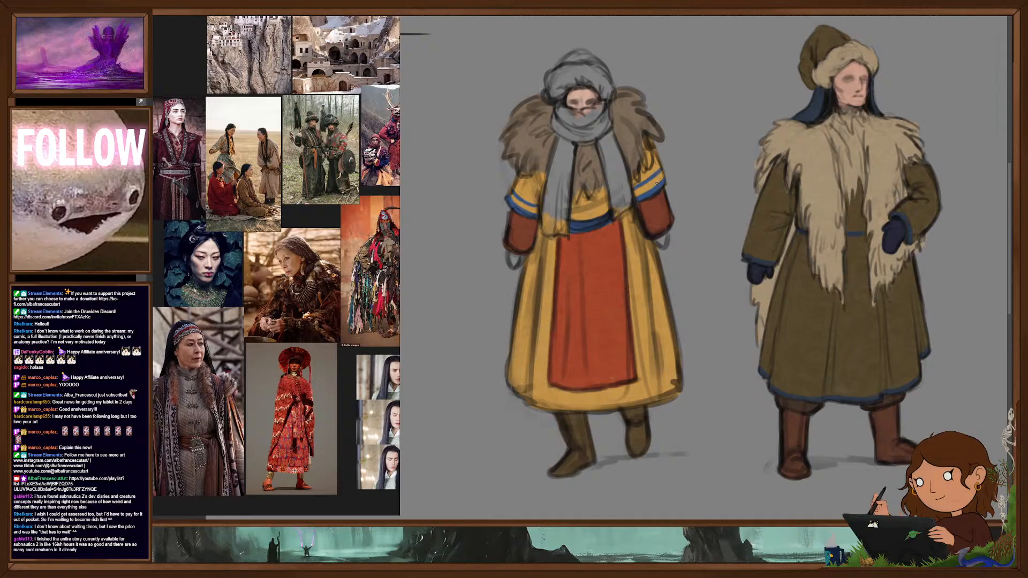
- Paint a dark blue band along the yellow robe's hem and fill the crown of the fur-trimmed cap with rusty red
drag(663, 373, 701, 391)
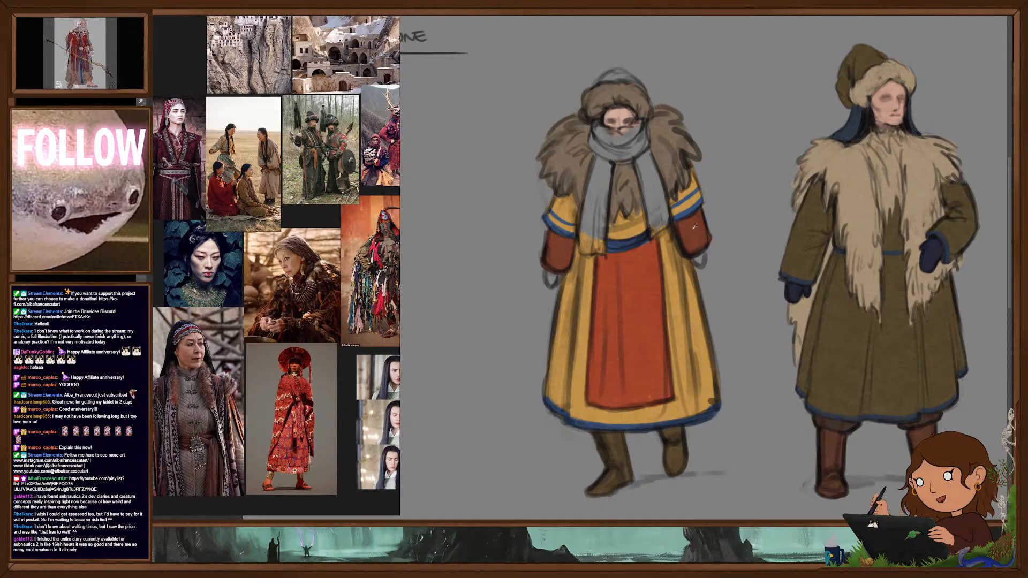
drag(594, 84, 639, 80)
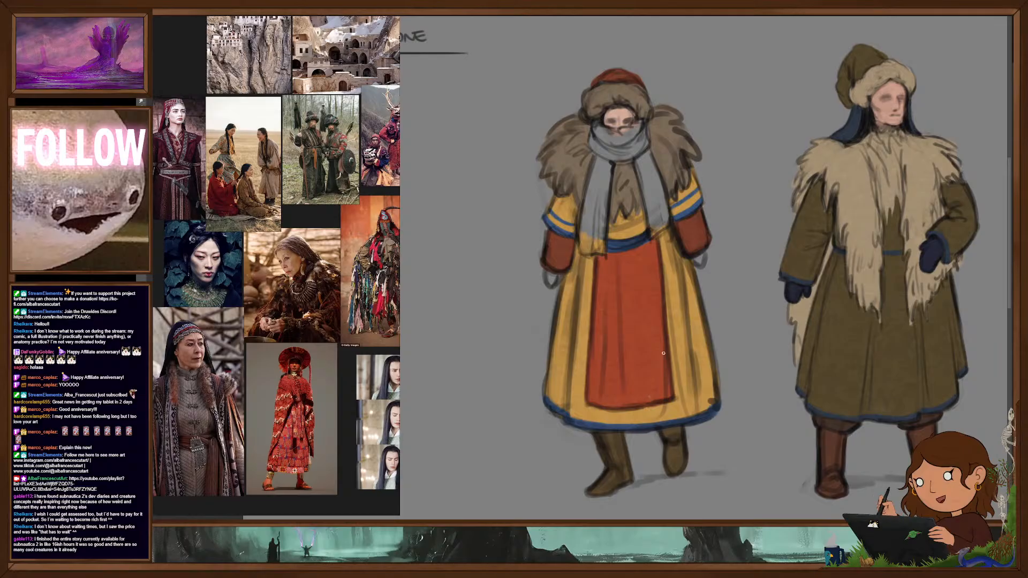
- Paint the scarf-wrapped figure's chest area between the fur and the blue sash rusty red
drag(678, 360, 683, 388)
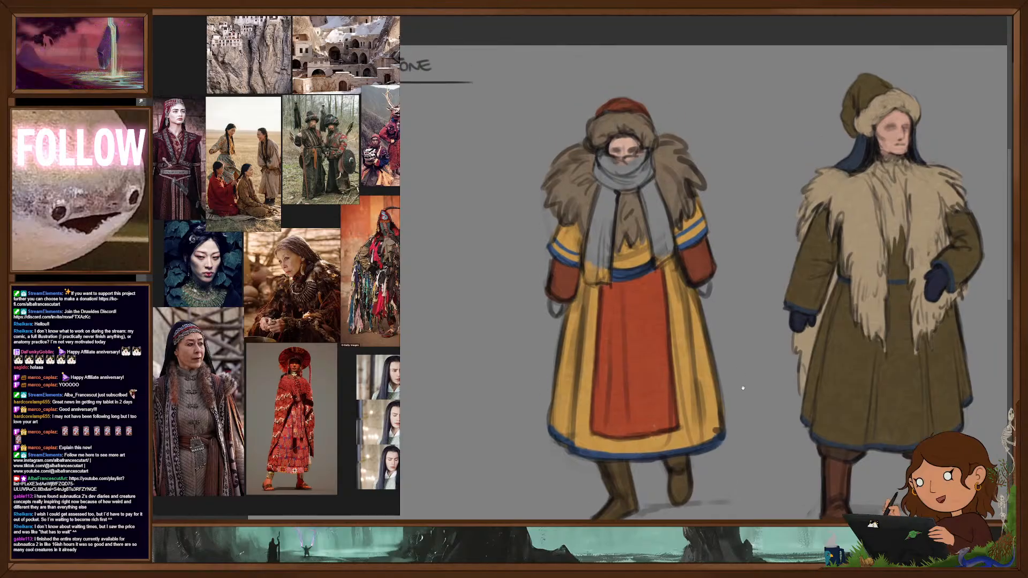
mouse_move(616, 255)
mouse_down()
mouse_move(615, 266)
mouse_move(623, 238)
mouse_move(630, 255)
mouse_up()
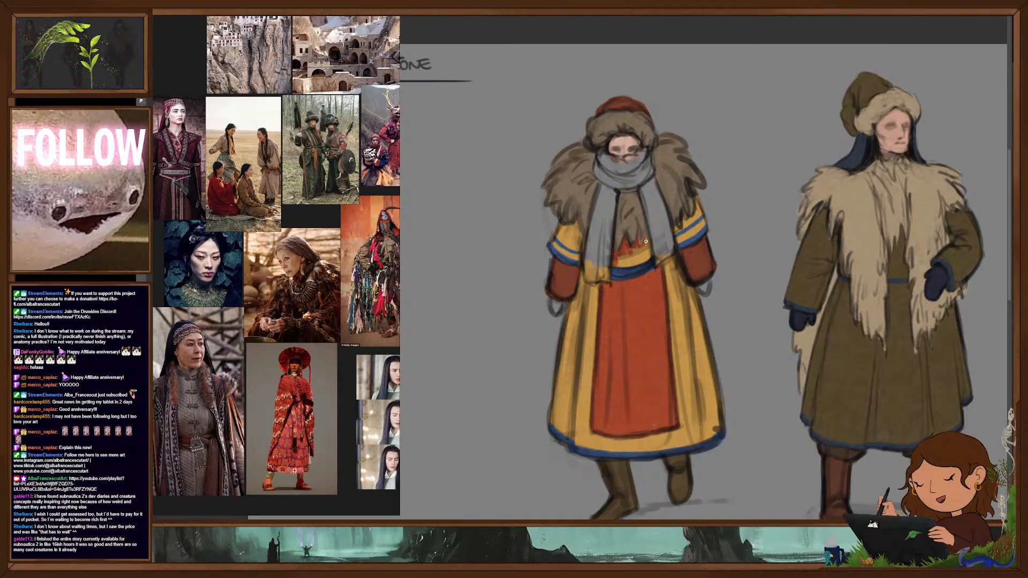
mouse_move(650, 258)
mouse_down()
mouse_move(617, 264)
mouse_move(642, 246)
mouse_up()
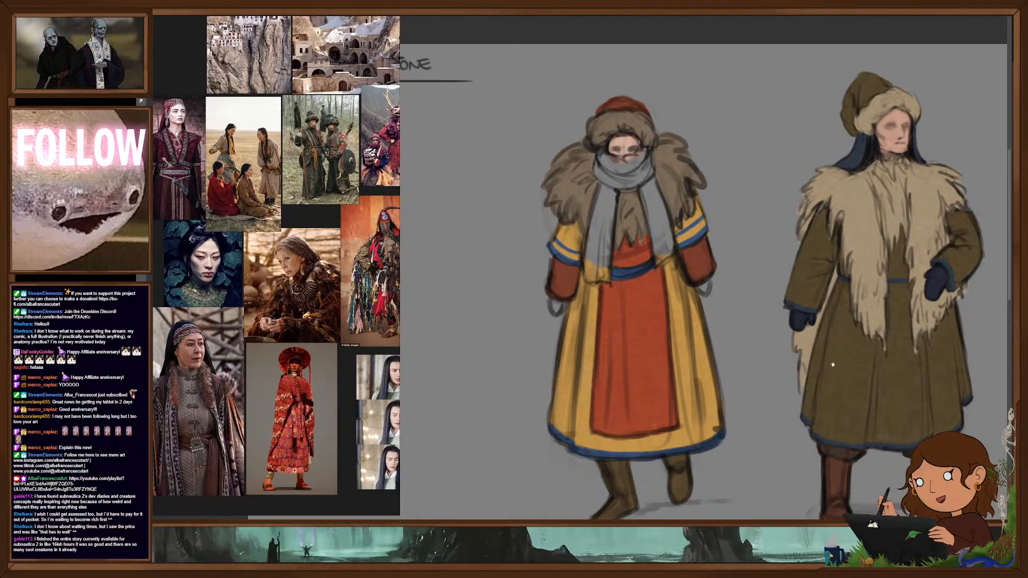
- Fill the winter figure's scarf, including both hanging ends, and both gloves with a flat dark navy blue
drag(843, 369, 784, 345)
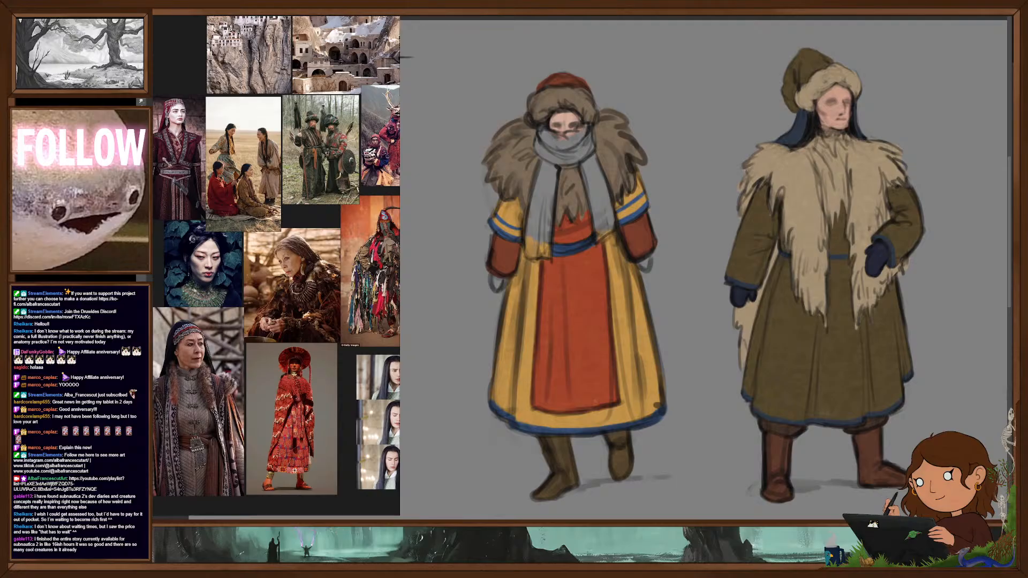
drag(833, 302, 839, 287)
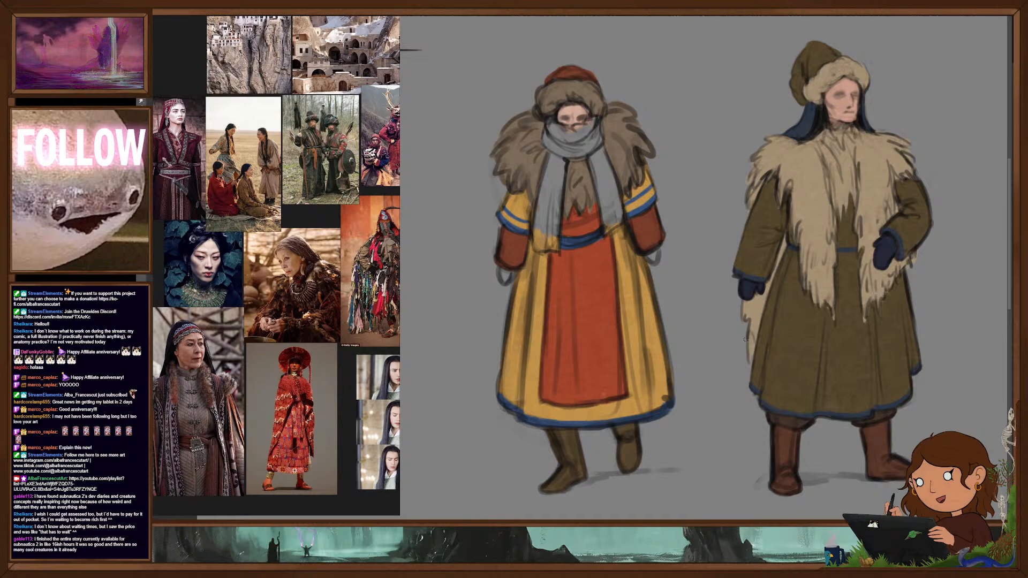
scroll(766, 337, down, 2)
drag(788, 385, 707, 299)
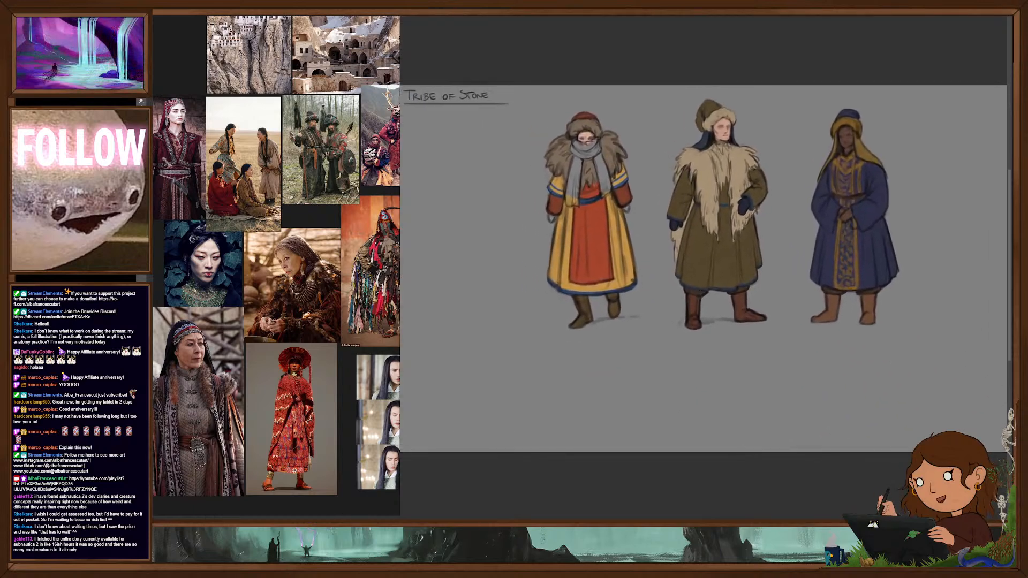
scroll(877, 434, down, 2)
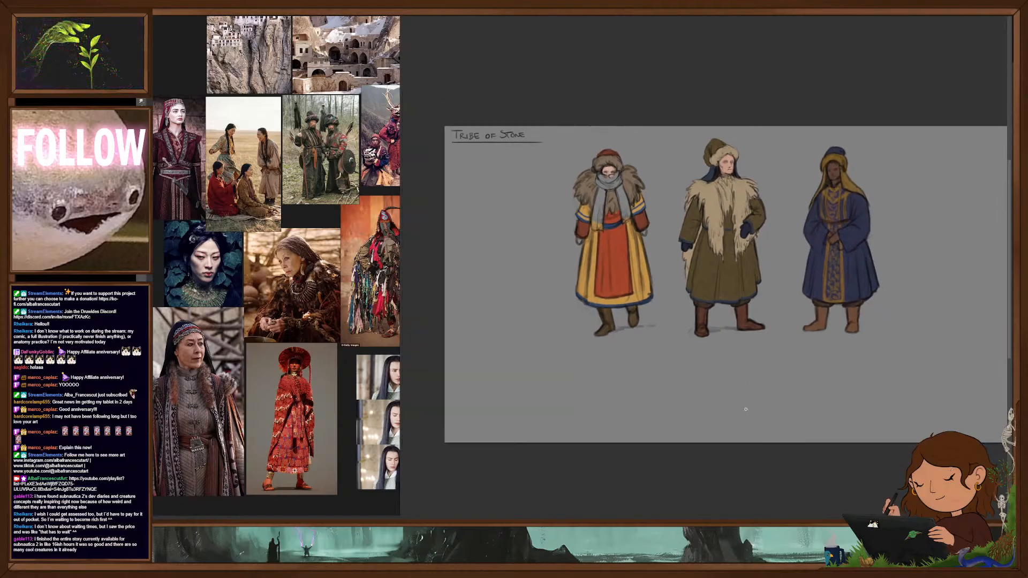
scroll(663, 226, up, 3)
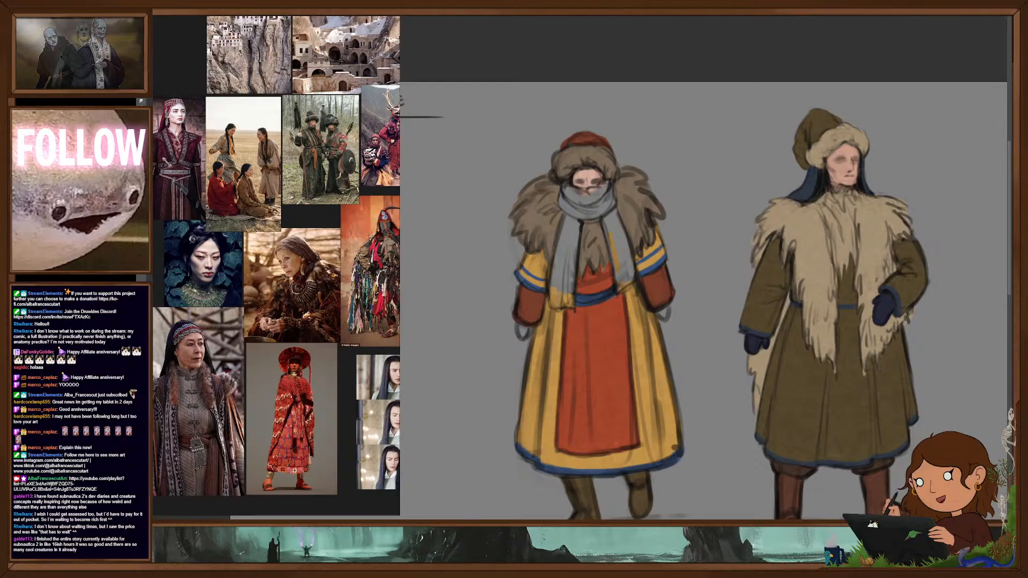
mouse_move(602, 222)
mouse_down()
mouse_move(622, 269)
mouse_move(621, 226)
mouse_move(629, 267)
mouse_move(621, 281)
mouse_up()
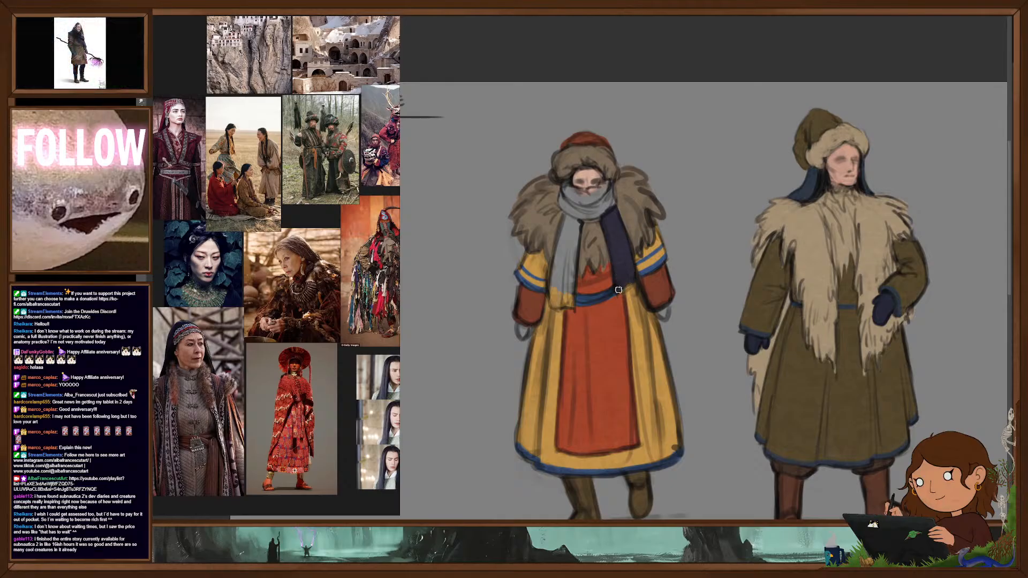
mouse_move(577, 211)
mouse_down()
mouse_move(566, 185)
mouse_move(613, 195)
mouse_move(598, 215)
mouse_move(568, 209)
mouse_move(607, 195)
mouse_move(609, 206)
mouse_up()
mouse_move(561, 256)
mouse_down()
mouse_move(566, 215)
mouse_move(552, 301)
mouse_move(568, 300)
mouse_move(574, 267)
mouse_move(571, 295)
mouse_up()
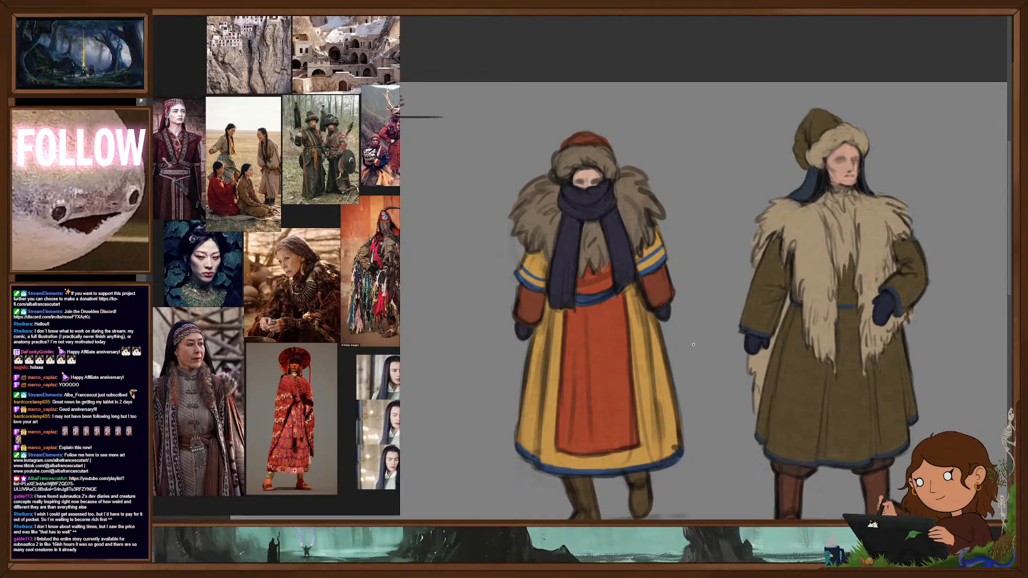
- Examine the whole Tribe of Stone line-up, comparing the colours of the back-row winter figures with the front row
scroll(701, 344, down, 4)
drag(718, 375, 670, 260)
scroll(698, 348, down, 2)
drag(698, 351, 675, 342)
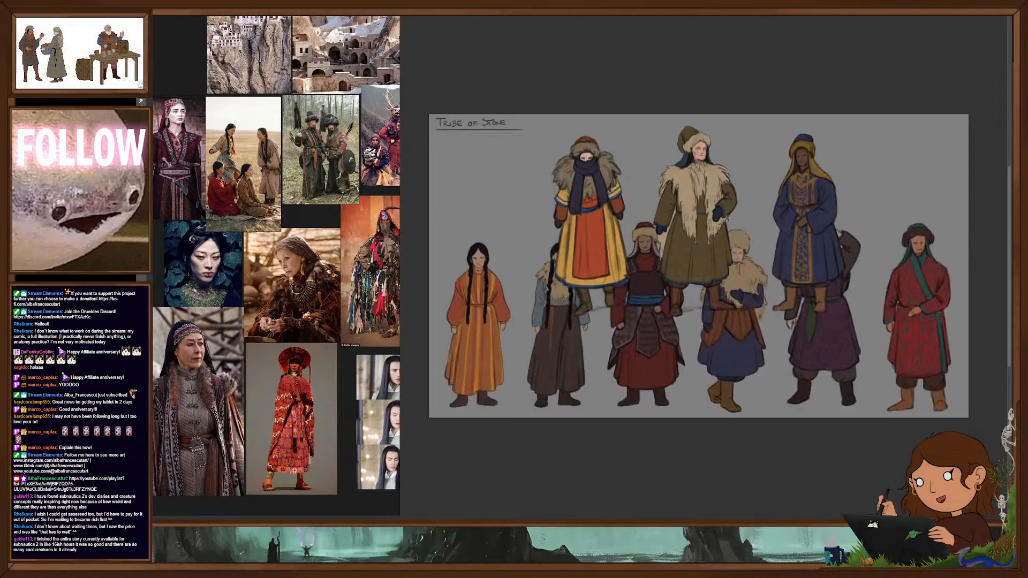
scroll(757, 306, down, 1)
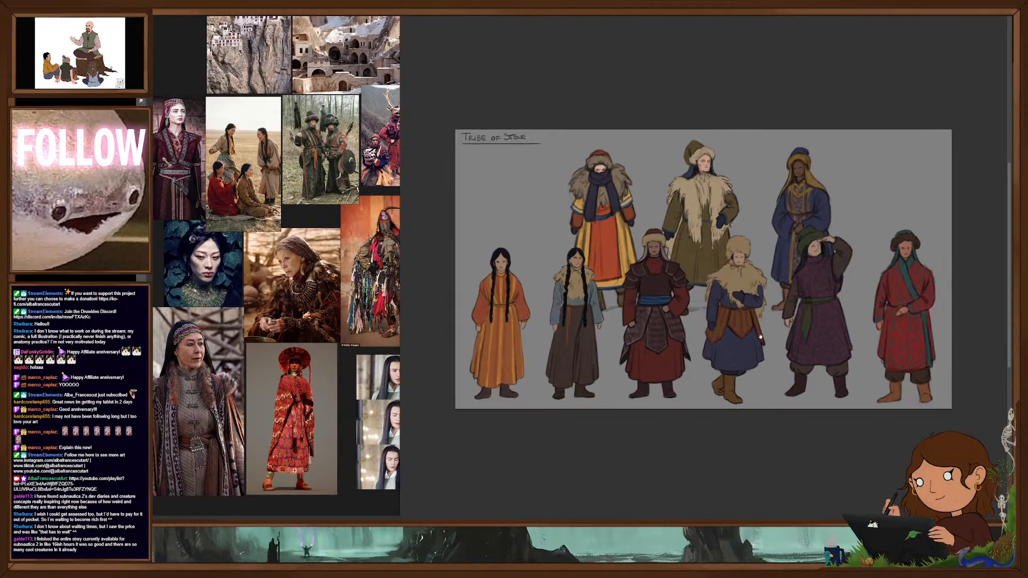
drag(757, 305, 760, 330)
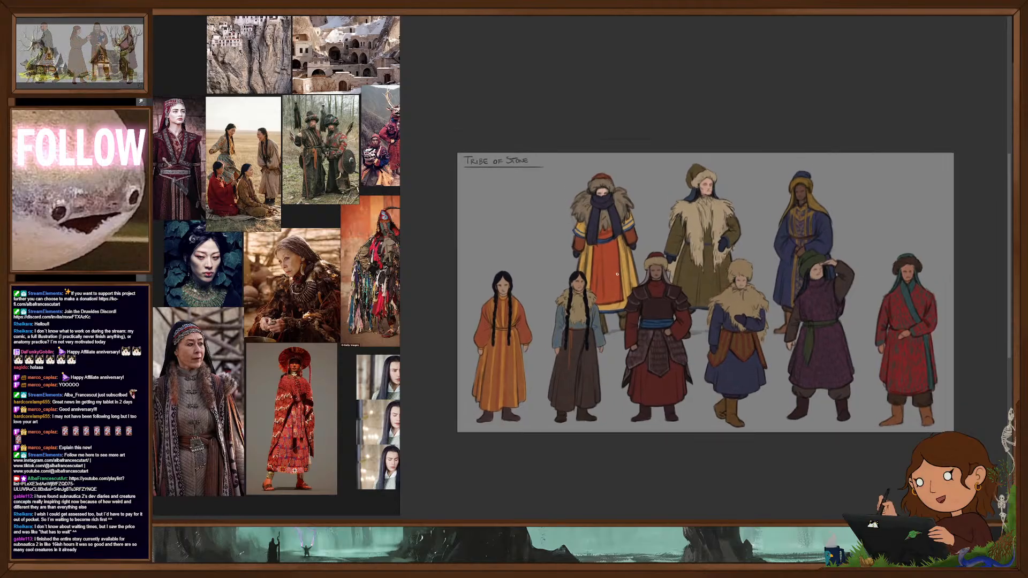
scroll(626, 277, up, 3)
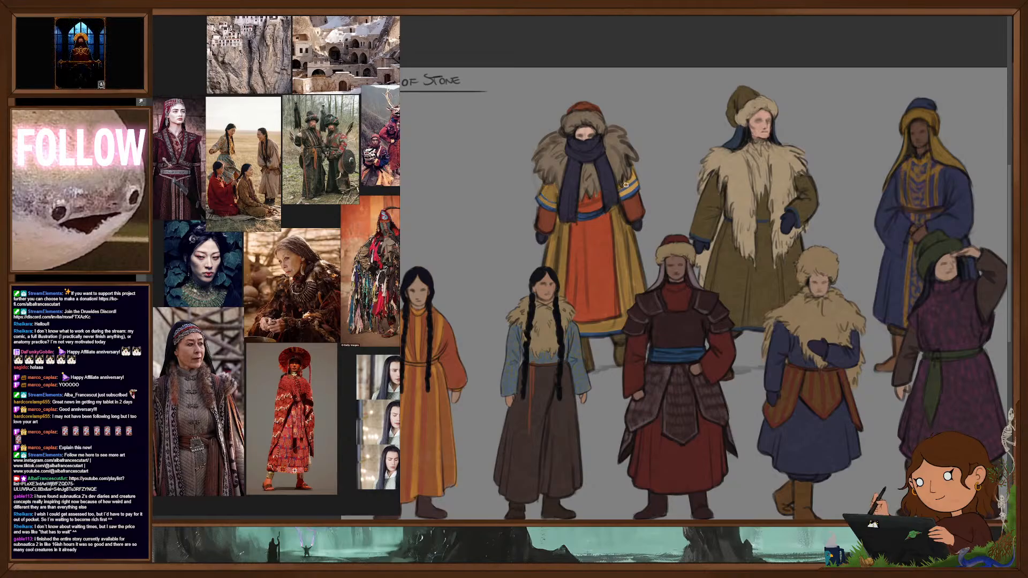
mouse_move(628, 319)
mouse_down()
mouse_move(592, 318)
mouse_move(641, 315)
mouse_move(600, 283)
mouse_up()
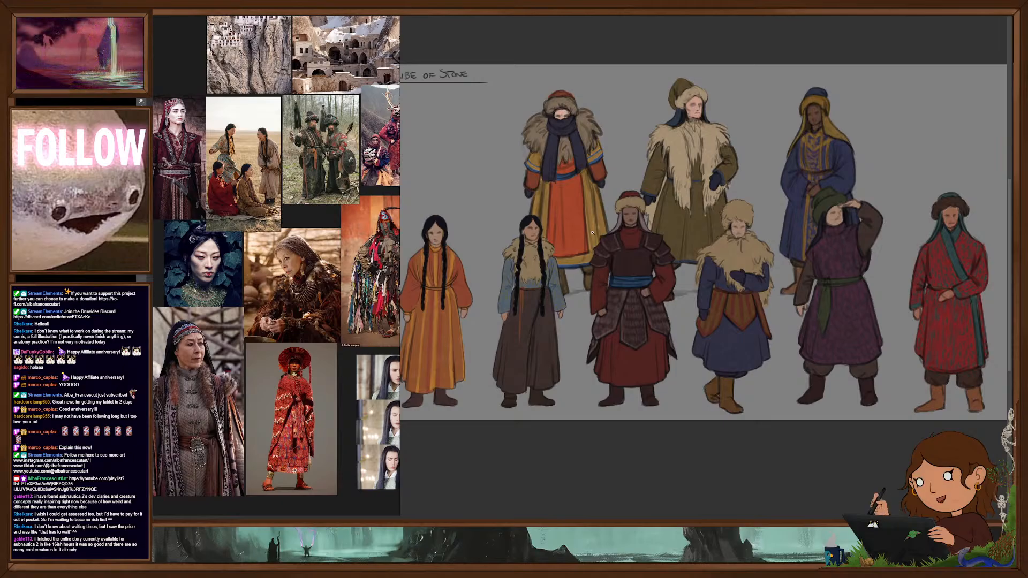
drag(742, 402, 690, 366)
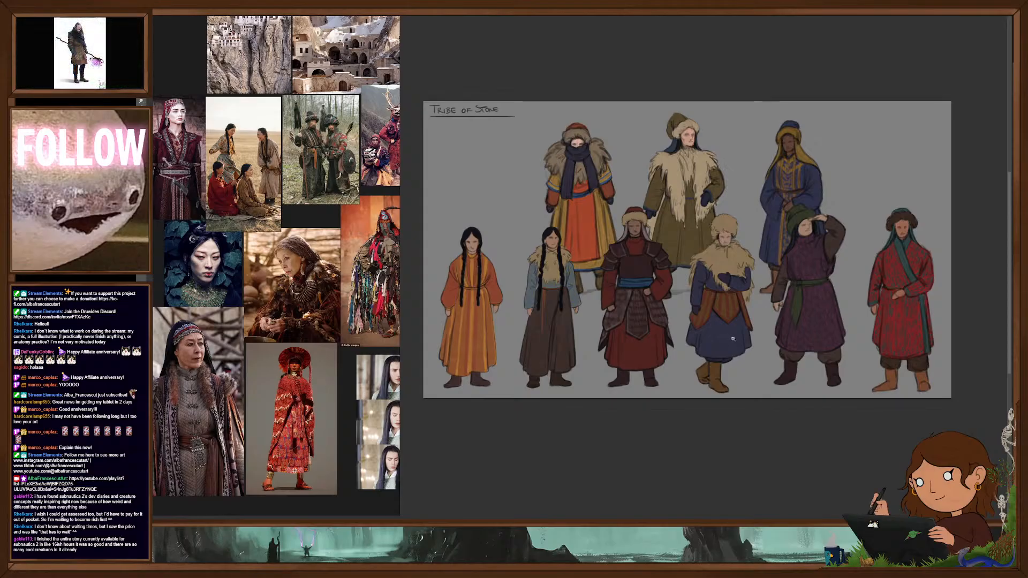
scroll(726, 332, down, 1)
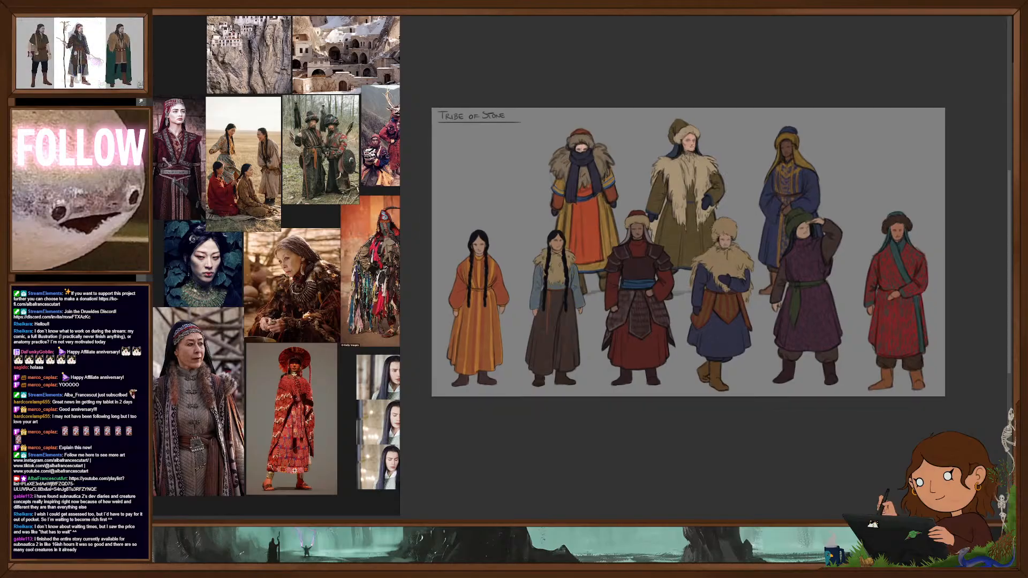
- Inspect the fur-collared, blue-robed figure in the front row up close and against the rest of the line-up
scroll(727, 332, up, 3)
scroll(729, 317, up, 1)
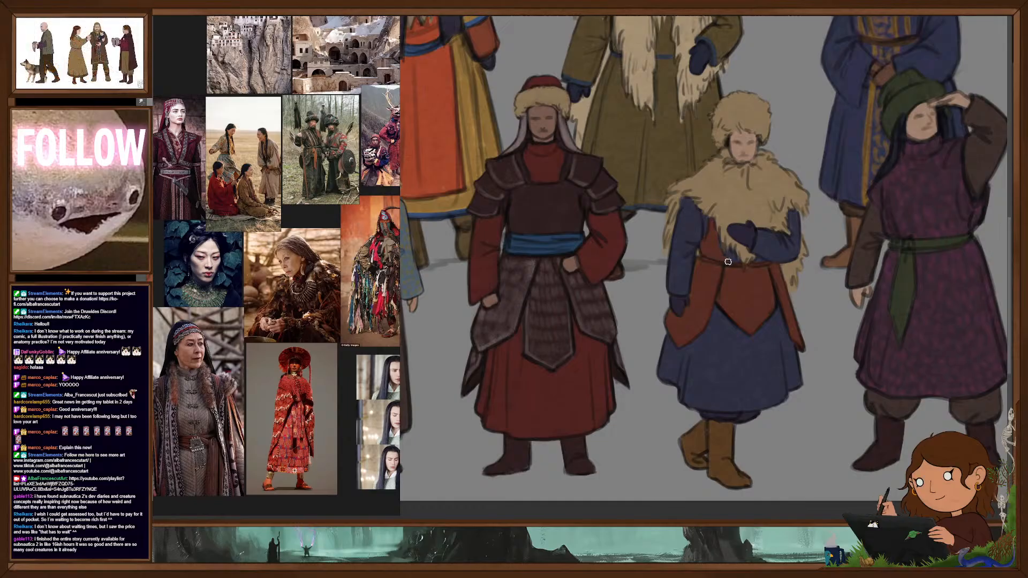
key(ctrl+0)
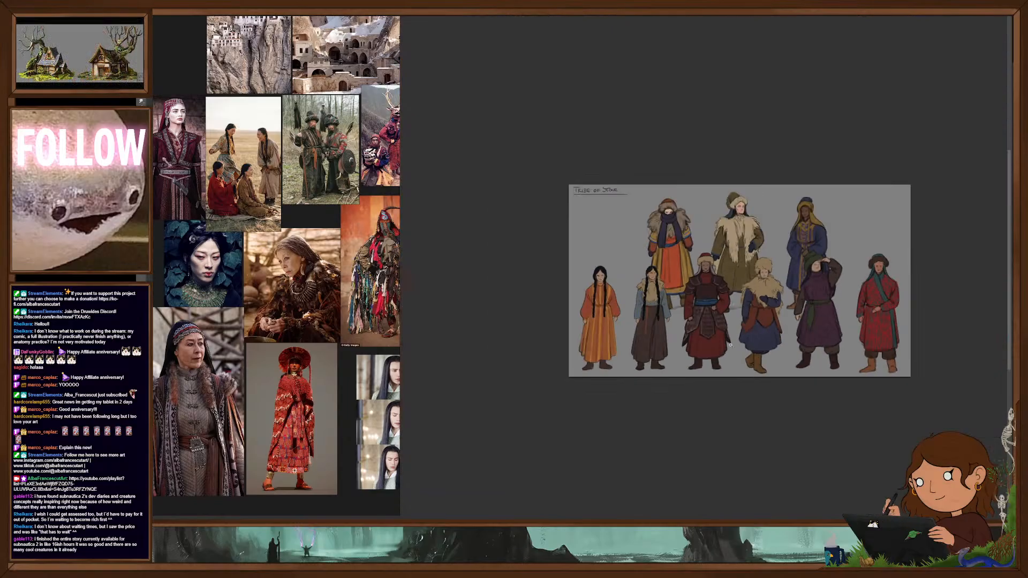
drag(770, 343, 760, 313)
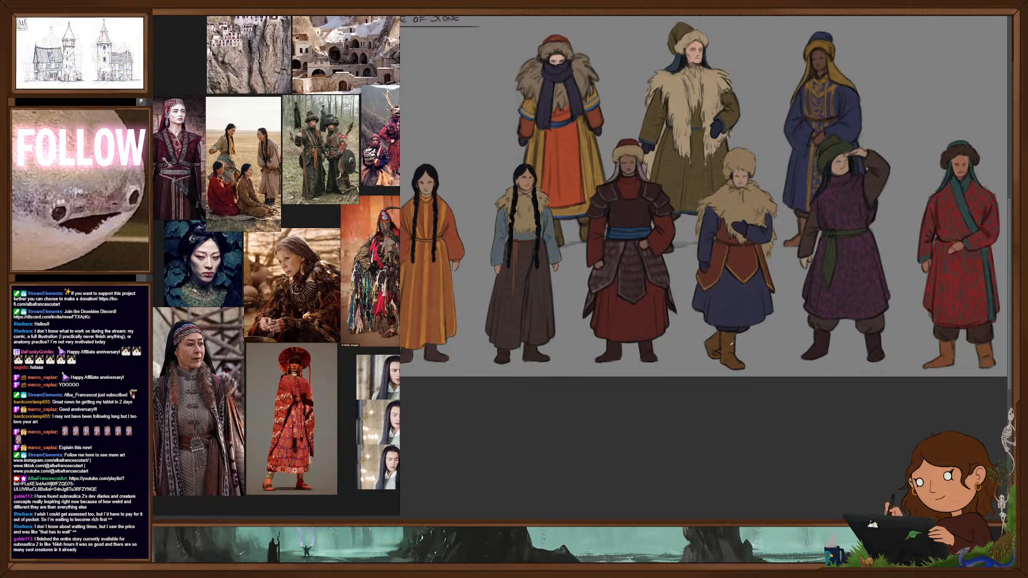
scroll(783, 345, down, 2)
drag(790, 382, 780, 402)
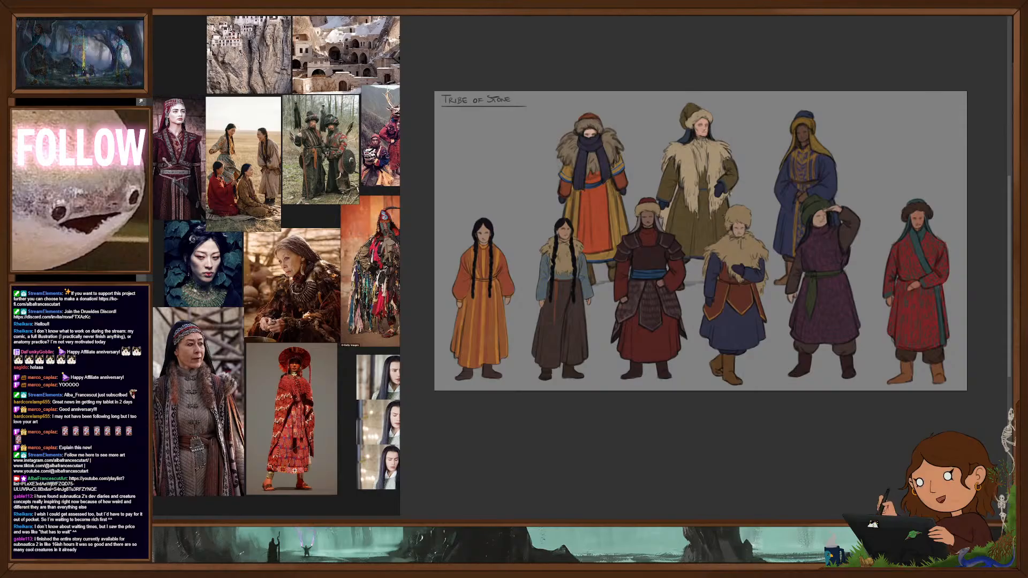
scroll(744, 284, up, 2)
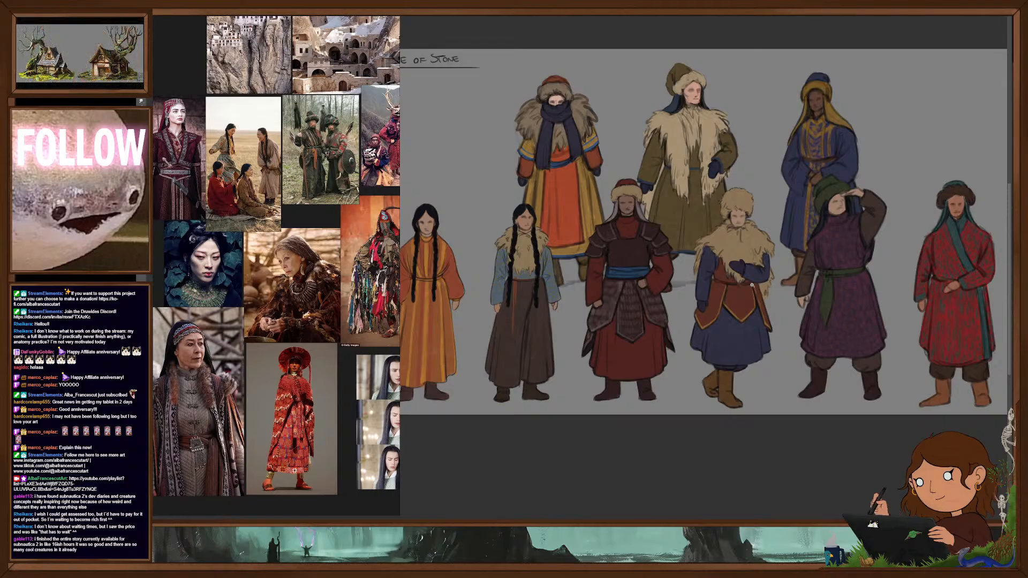
scroll(752, 321, up, 2)
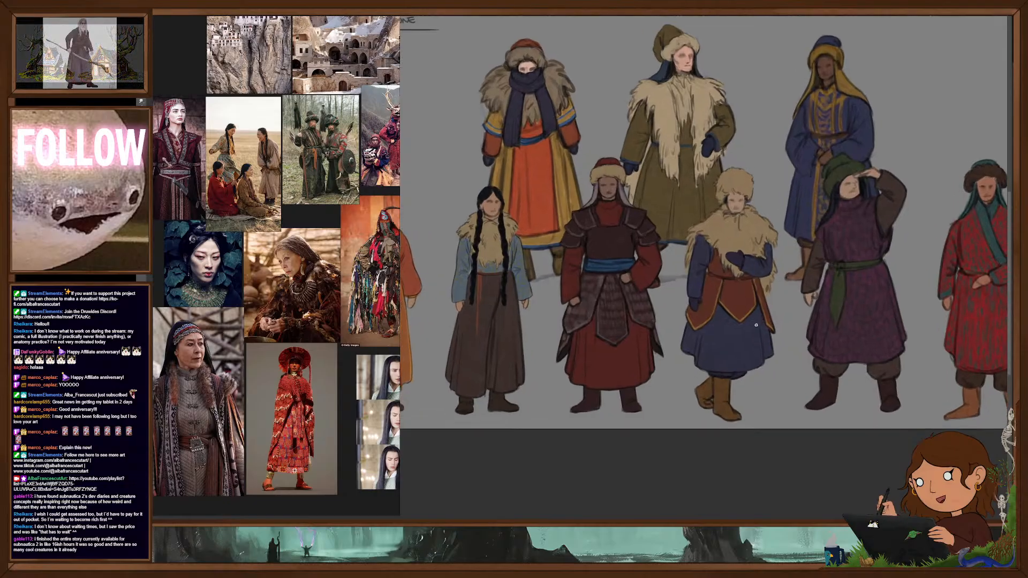
- Examine the coloured Tribe of Stone line-up as a whole, with a closer look at the armoured front-row figure and its neighbours
scroll(775, 333, down, 3)
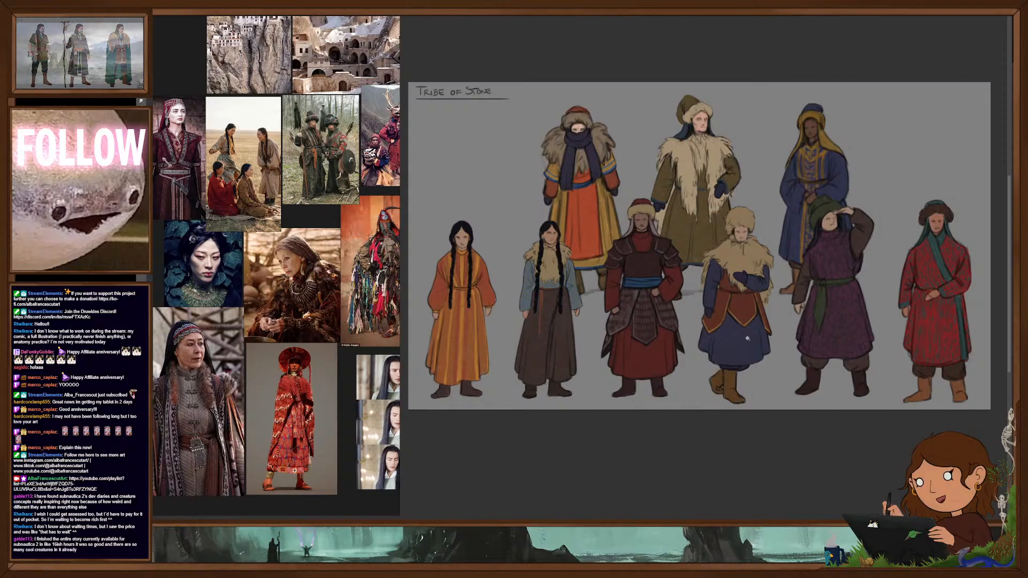
drag(669, 294, 703, 295)
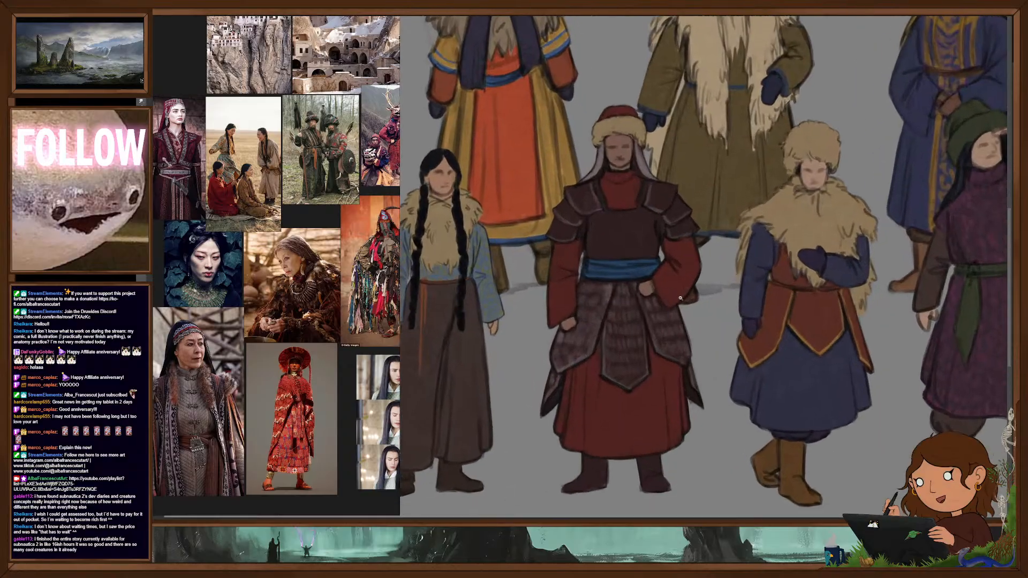
mouse_move(680, 343)
mouse_down()
mouse_move(661, 341)
mouse_move(653, 311)
mouse_up()
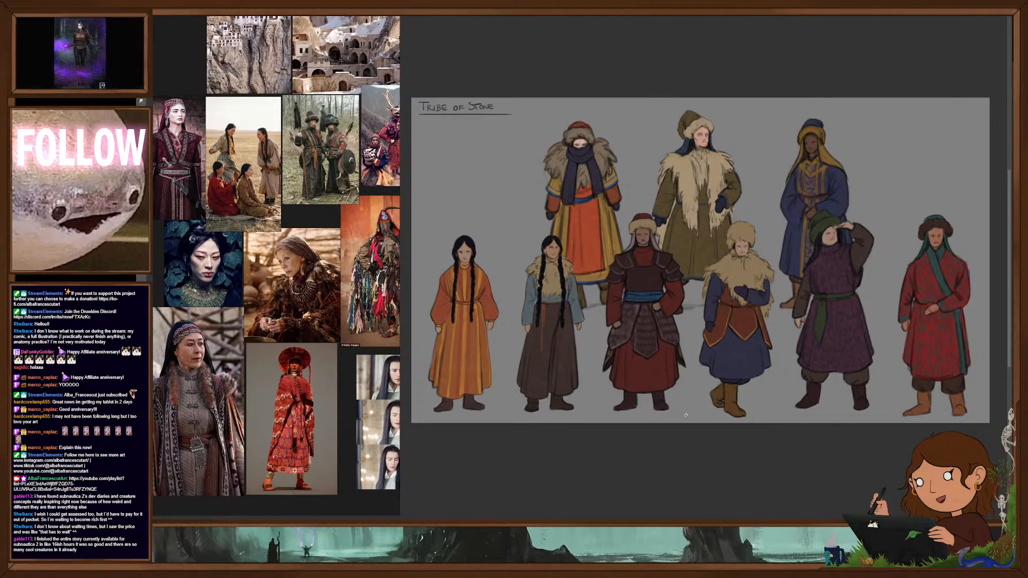
drag(658, 362, 651, 361)
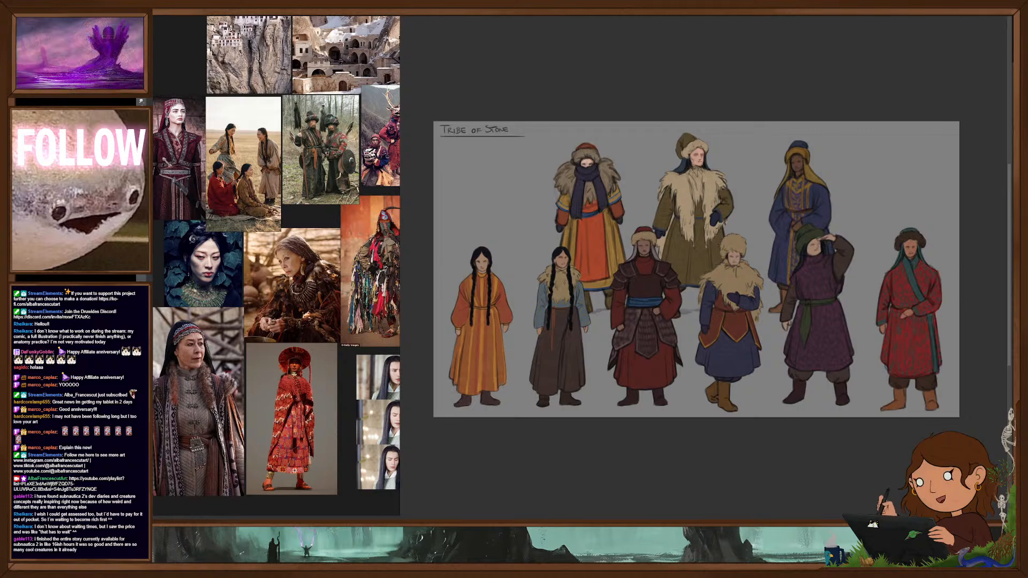
- Hide the coloured line-up and show the monochrome portrait sketches, including the swaddled baby
key(Delete)
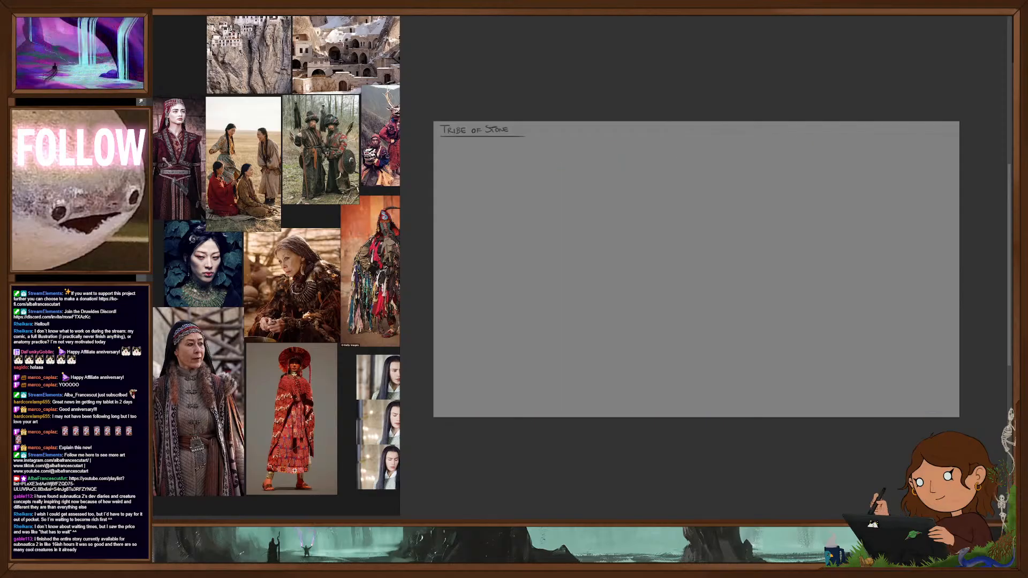
key(ctrl+z)
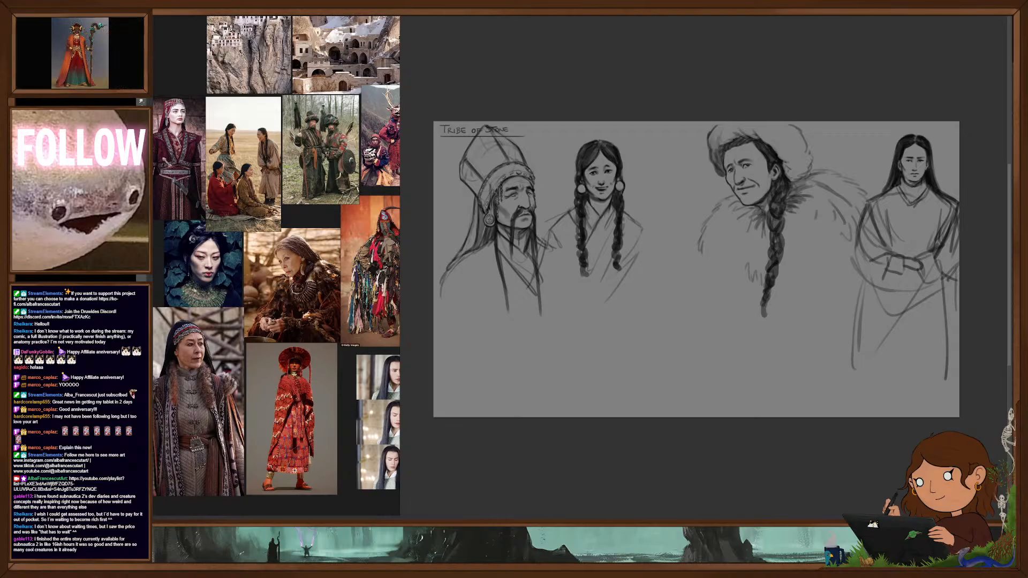
key(ctrl+z)
key(ctrl+shift+z)
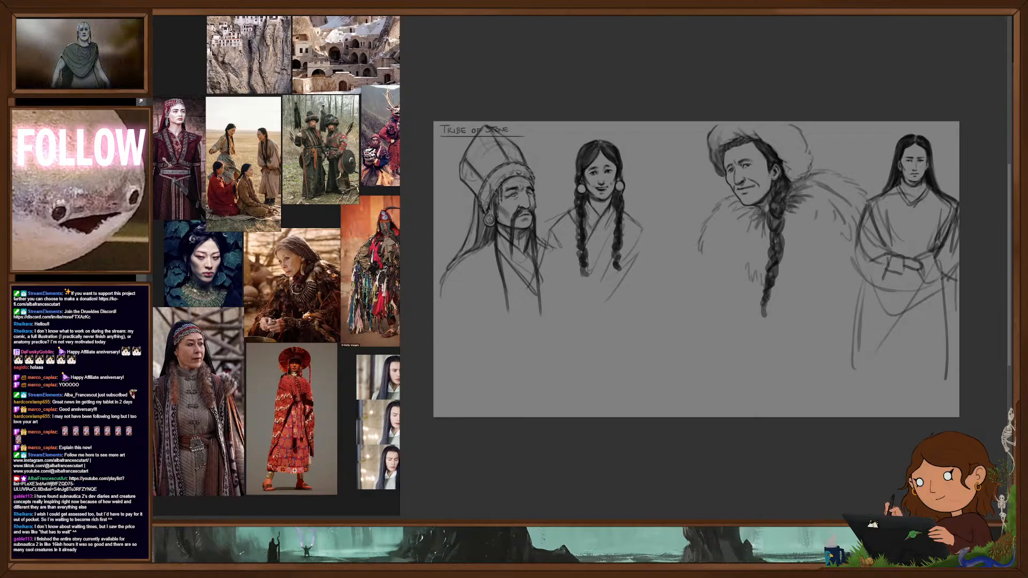
key(ctrl+z)
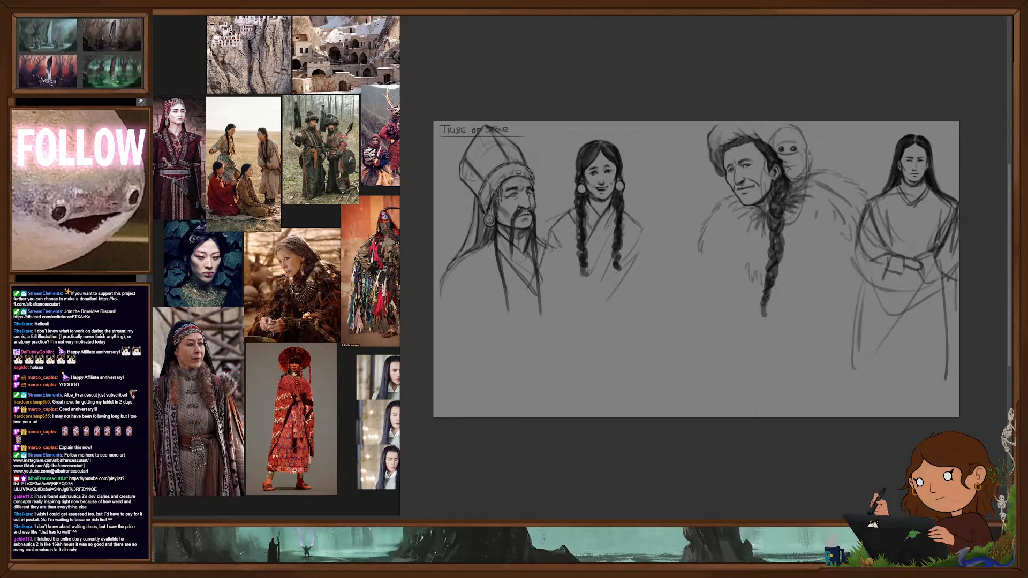
- Move the swaddled baby sketch away from the fur-hatted man's head to the empty area below his fur collar and inspect it
drag(801, 189, 740, 354)
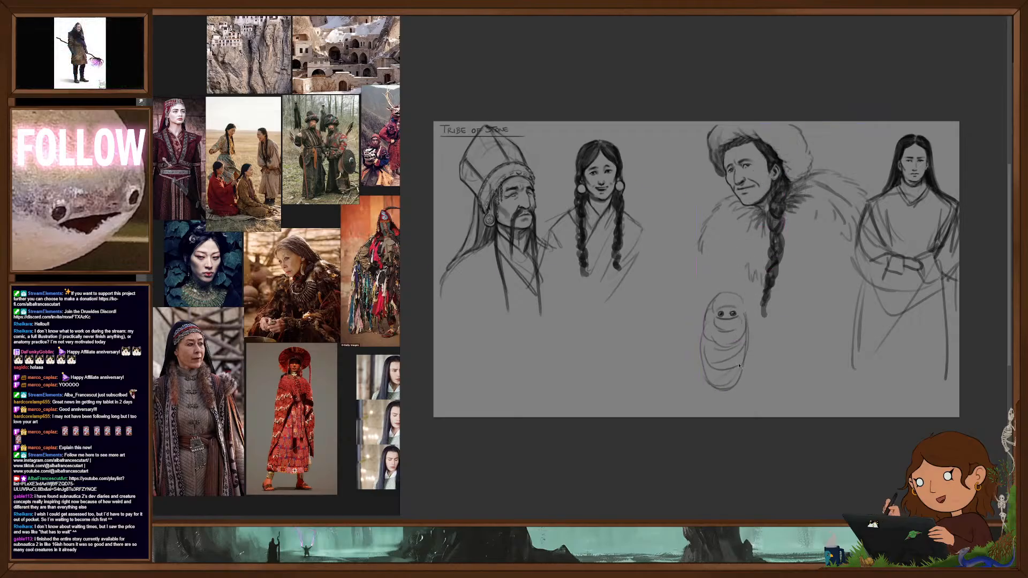
scroll(737, 338, up, 5)
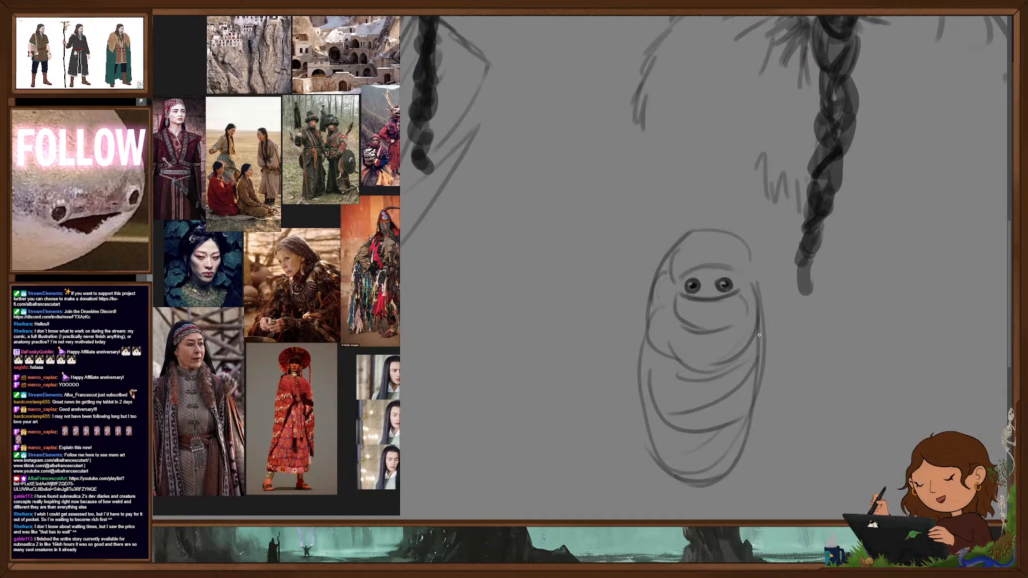
scroll(795, 335, down, 5)
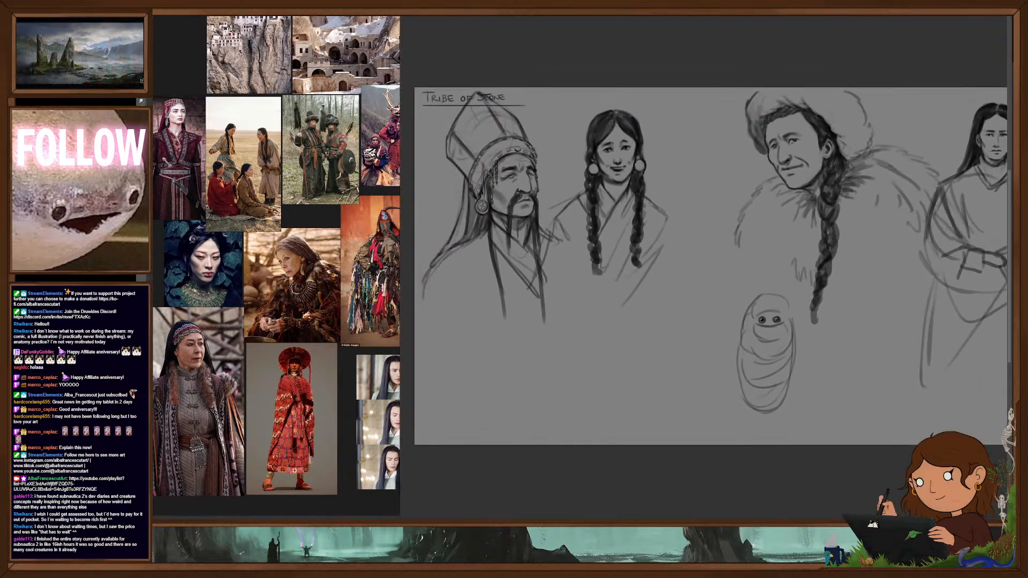
scroll(787, 362, up, 5)
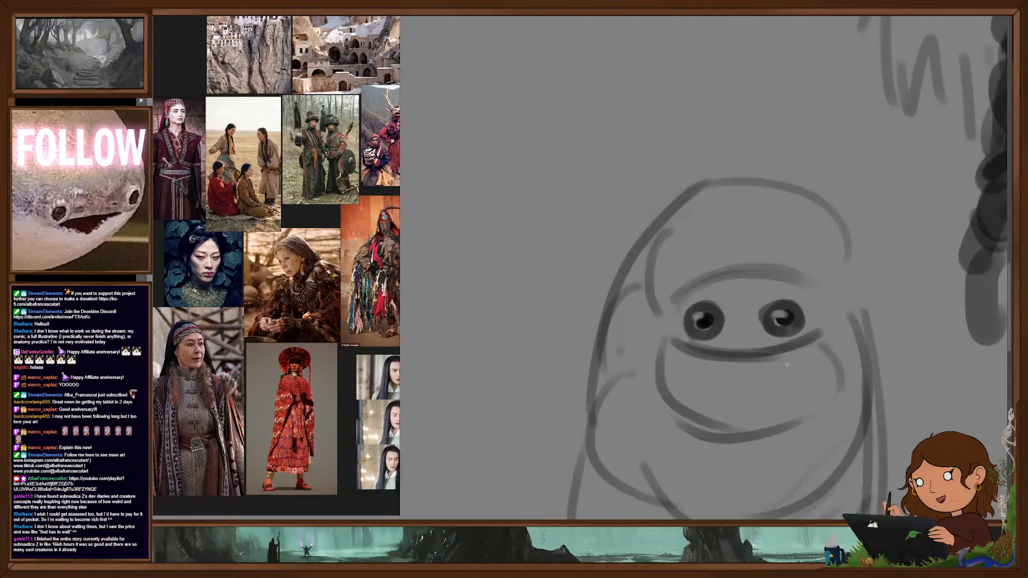
scroll(787, 362, down, 5)
scroll(787, 378, down, 1)
- Hide the baby and the other portrait sketches, leaving only the long-haired robed figure, and nudge that figure slightly
key(Delete)
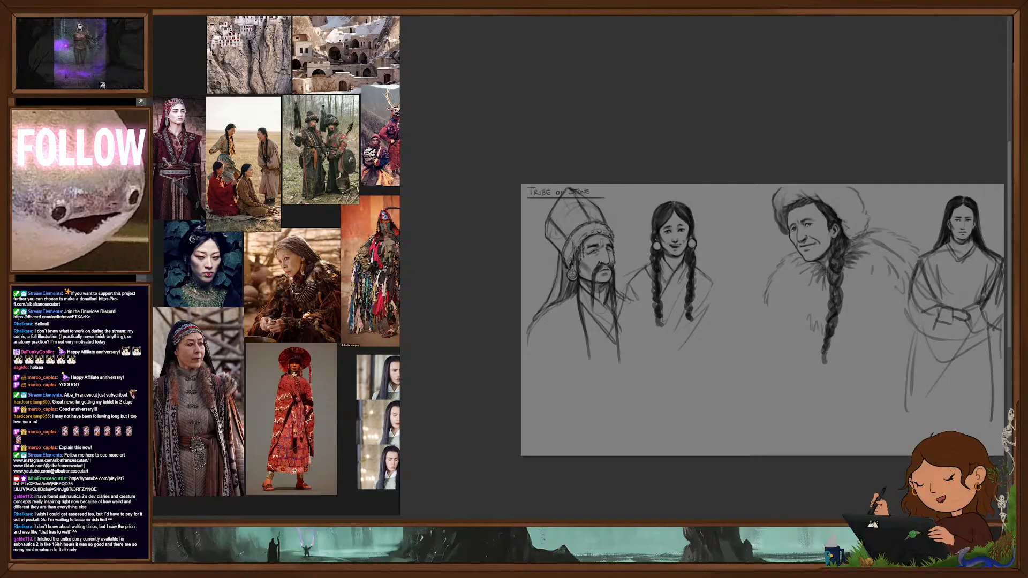
key(Delete)
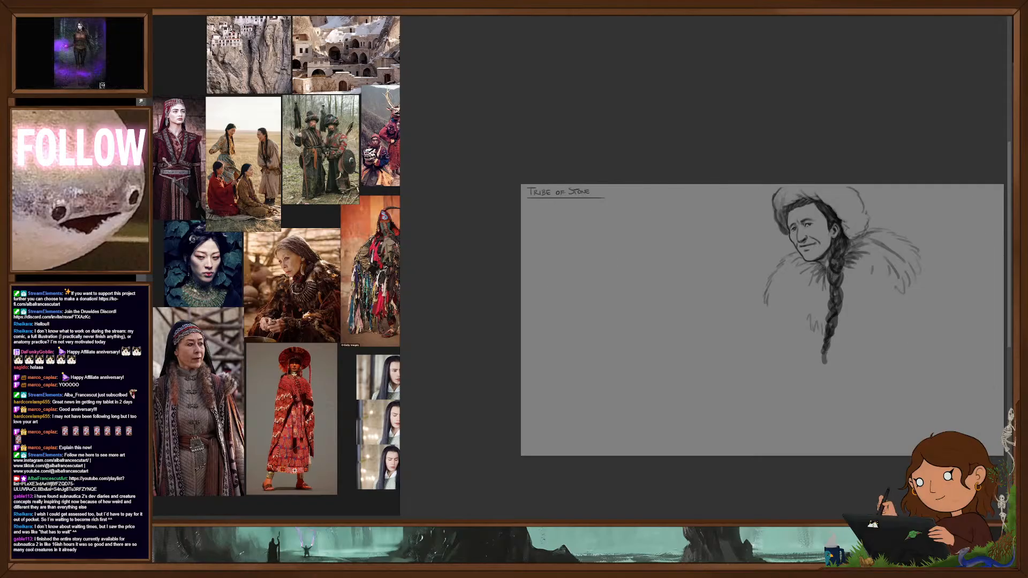
key(Delete)
key(ctrl+z)
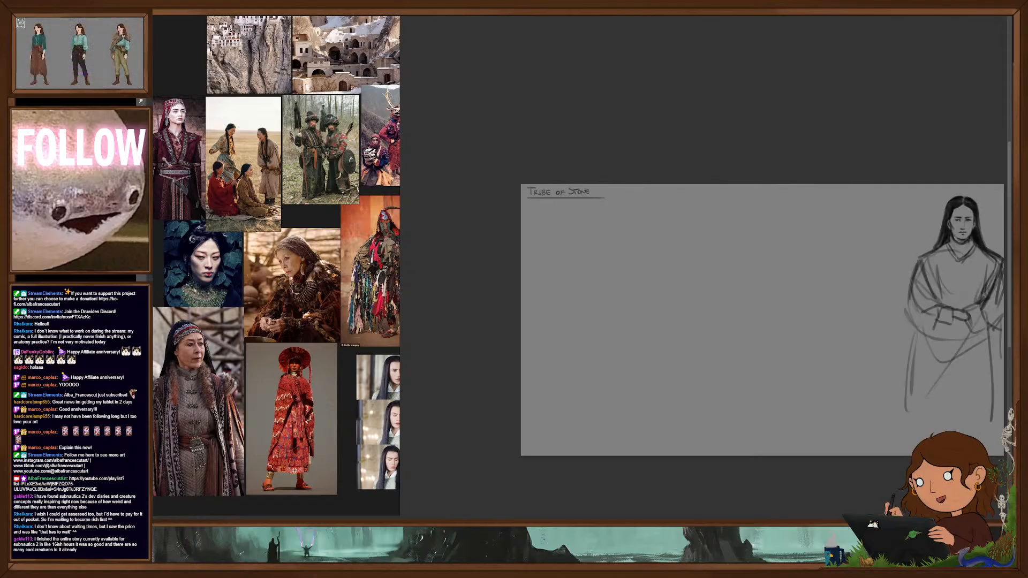
drag(787, 387, 730, 362)
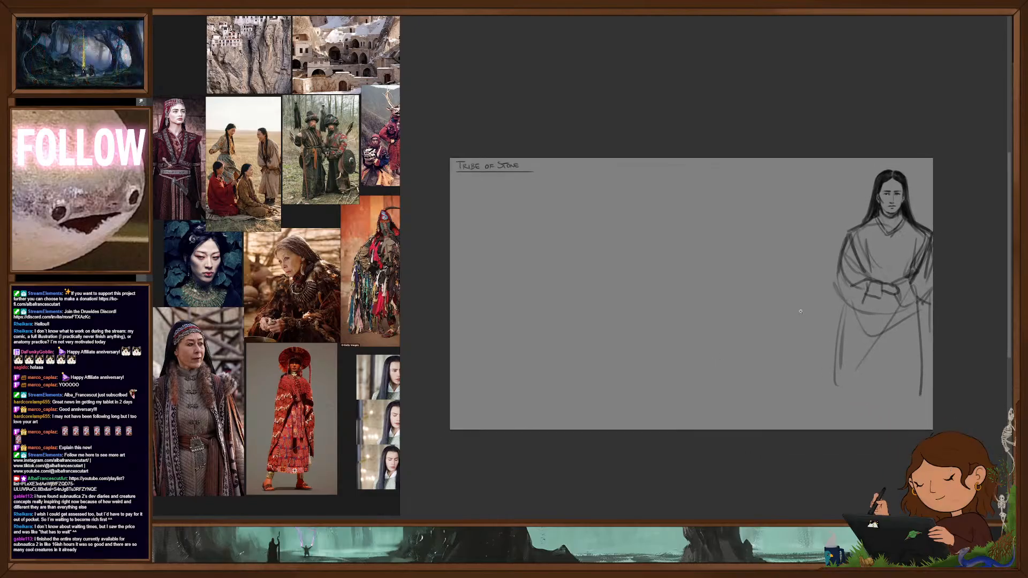
drag(888, 285, 881, 283)
drag(885, 284, 884, 285)
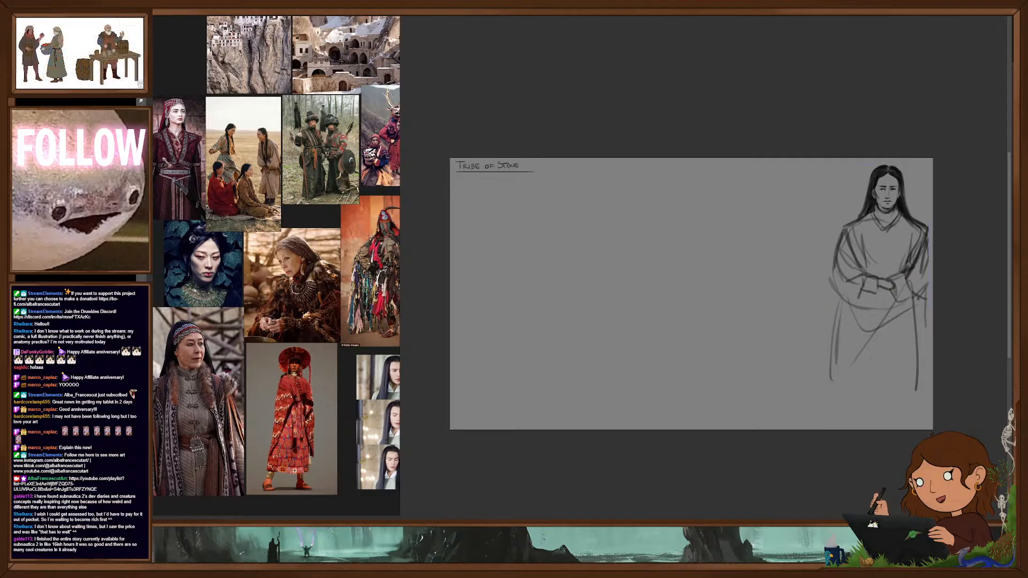
- Bring the photos of the long-haired, black-robed man into view on the reference board and widen the board slightly
drag(312, 211, 196, 108)
drag(372, 225, 325, 188)
scroll(314, 206, up, 3)
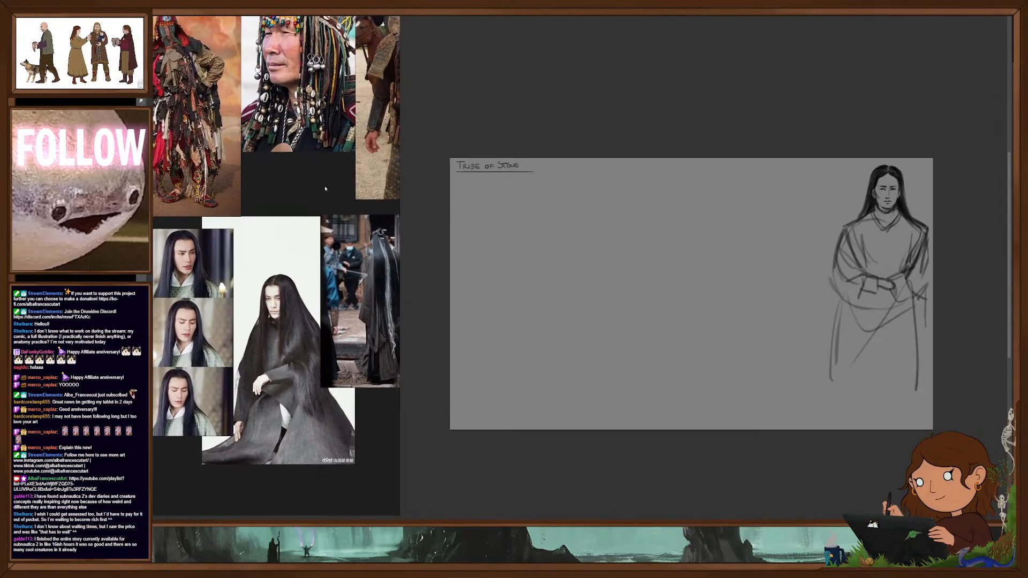
drag(400, 201, 421, 207)
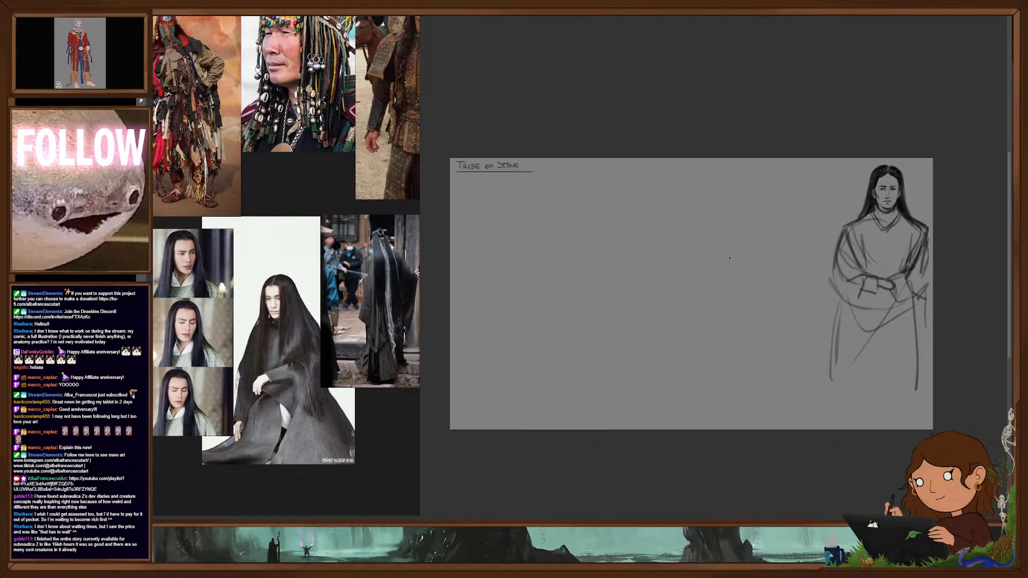
- Choose a round brush preset for sketching and move the long-haired robed figure to the left end of the canvas, beneath the title
scroll(892, 312, down, 1)
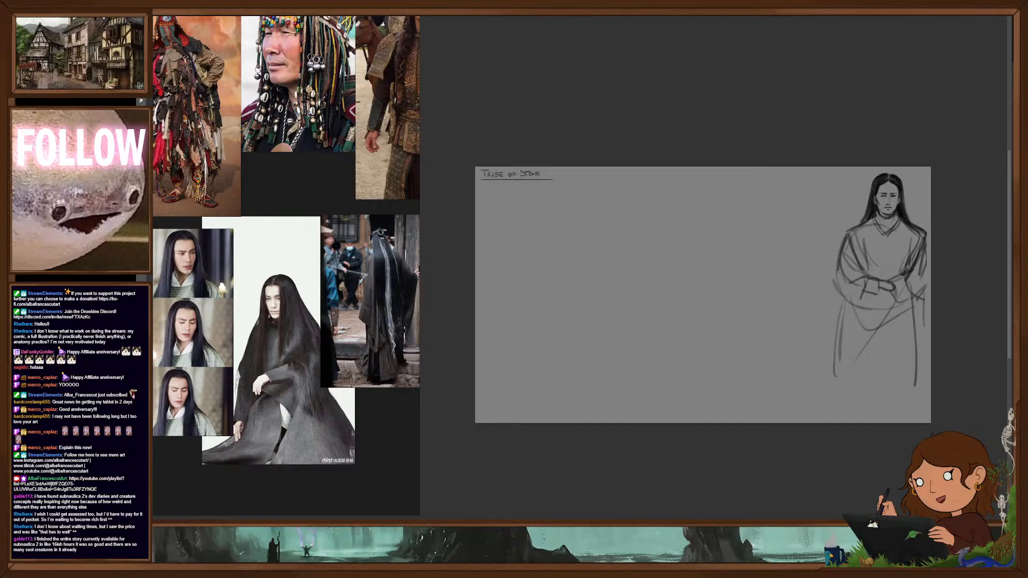
right_click(696, 287)
click(723, 367)
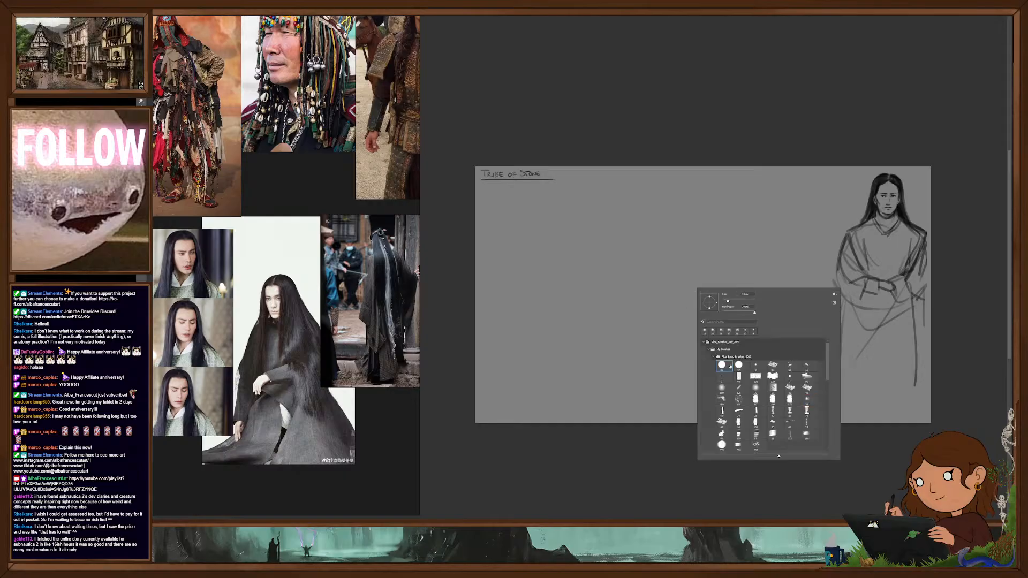
click(737, 114)
key(ctrl+z)
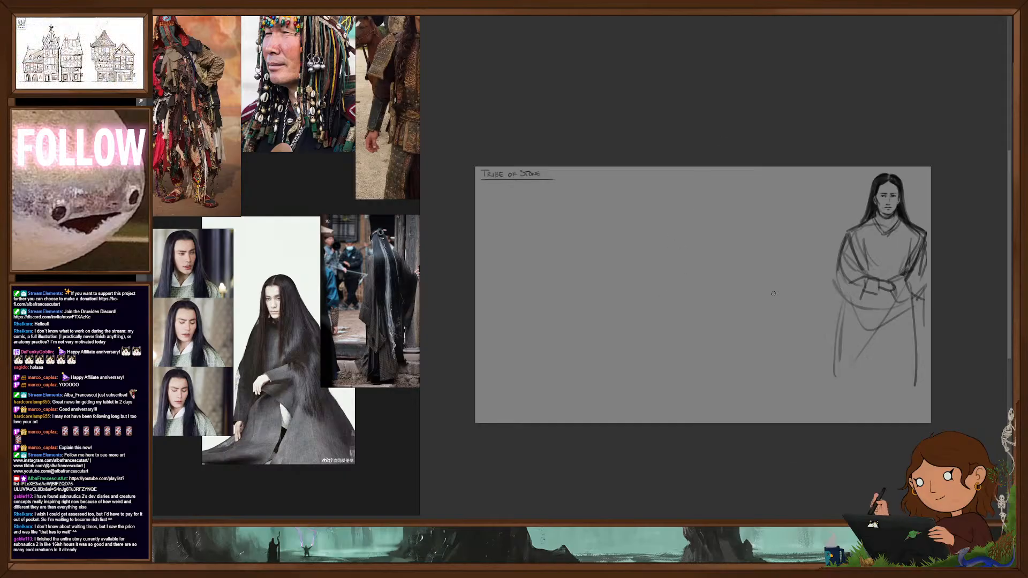
drag(712, 360, 685, 341)
drag(861, 304, 517, 331)
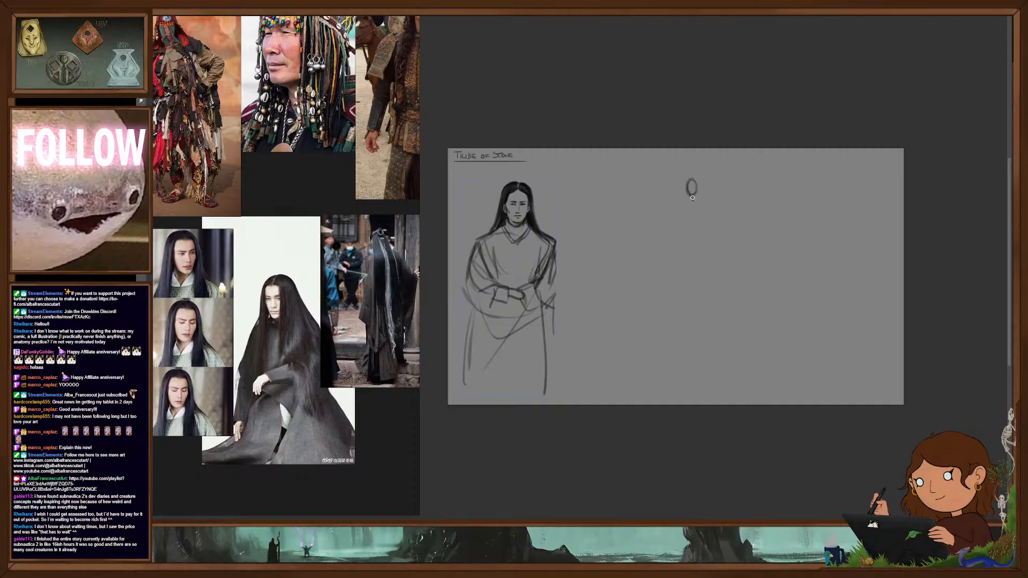
- Rough in the upper body of a new full-length figure, with an oval torso below the head and wide, bent sleeves
drag(689, 198, 684, 208)
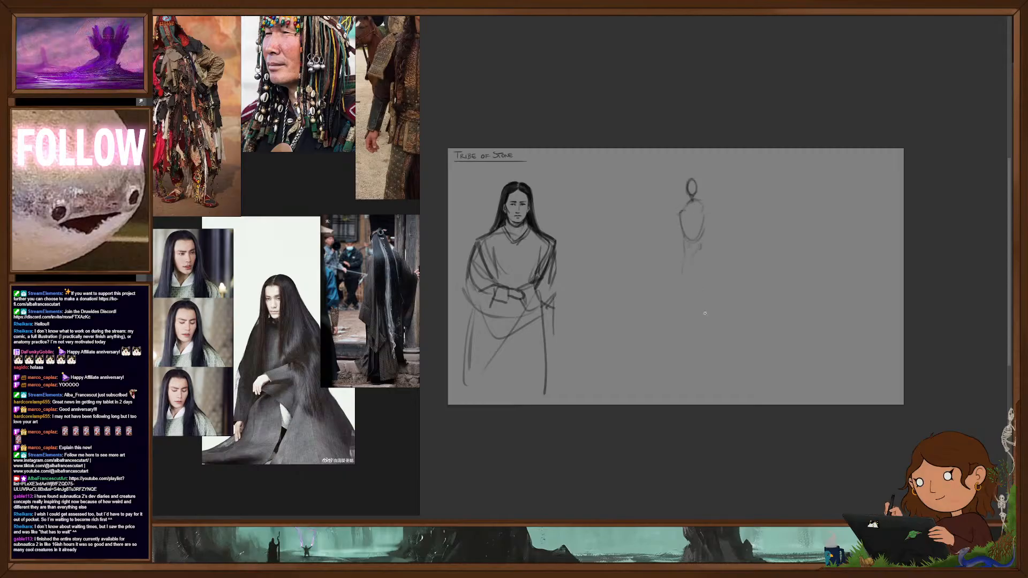
scroll(707, 314, up, 1)
scroll(733, 337, up, 2)
drag(730, 348, 798, 377)
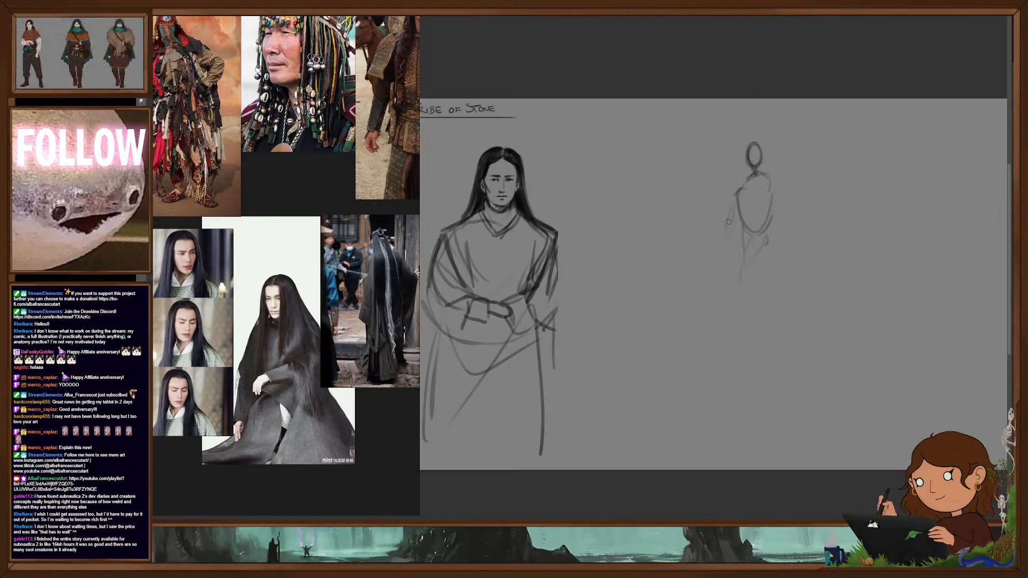
drag(729, 232, 739, 231)
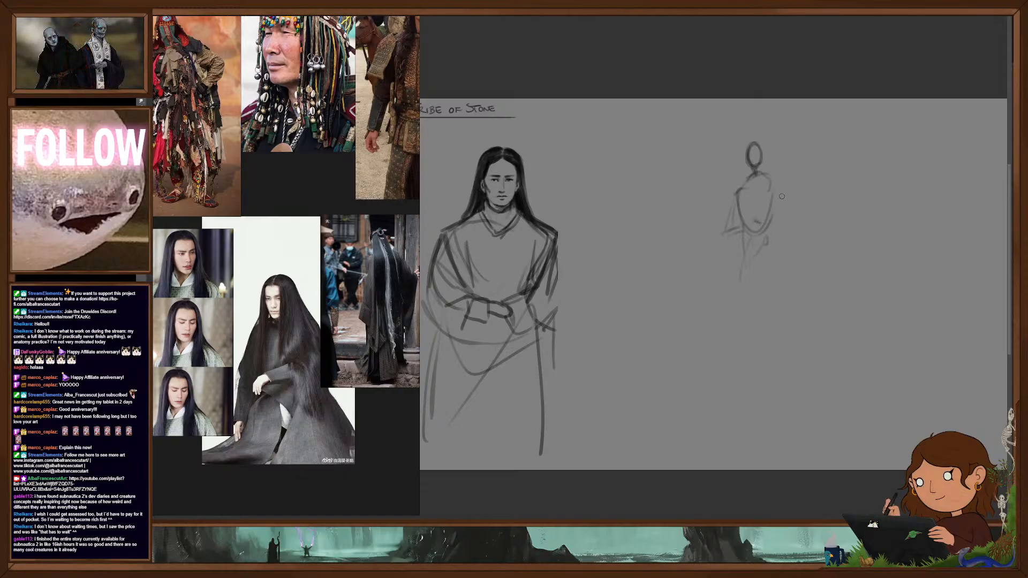
mouse_move(776, 185)
mouse_down()
mouse_move(797, 227)
mouse_move(761, 224)
mouse_move(732, 337)
mouse_up()
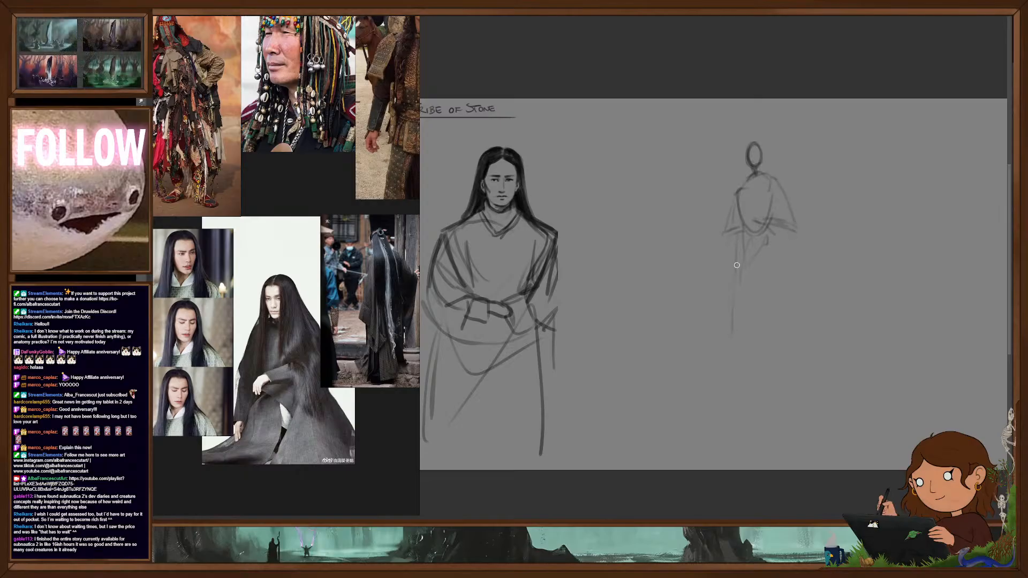
- Sketch the new figure's striding legs, feet and long robe down to a flat hem, and move the figure closer to the long-haired portrait
drag(735, 279, 724, 375)
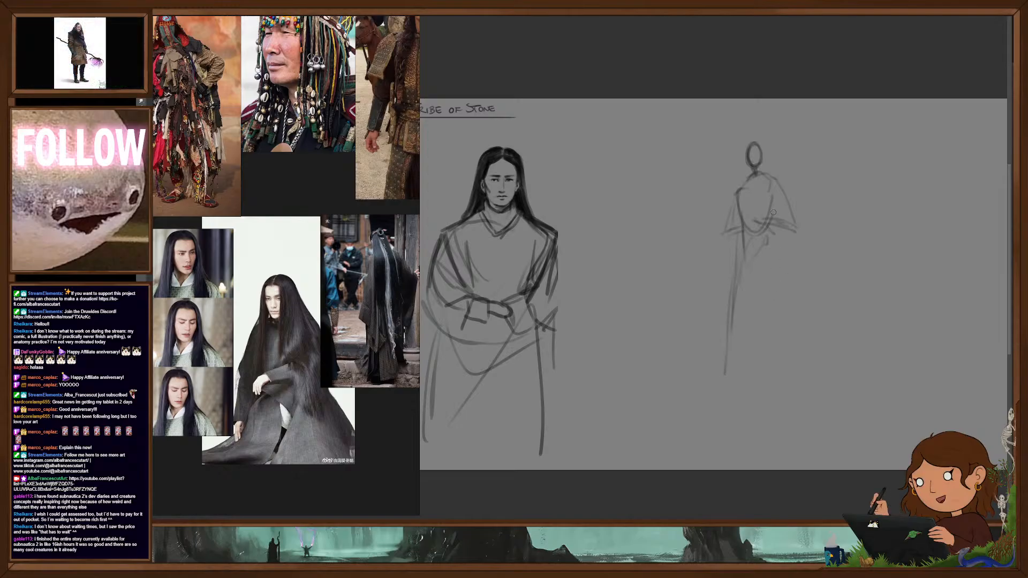
drag(773, 214, 783, 283)
drag(742, 244, 739, 271)
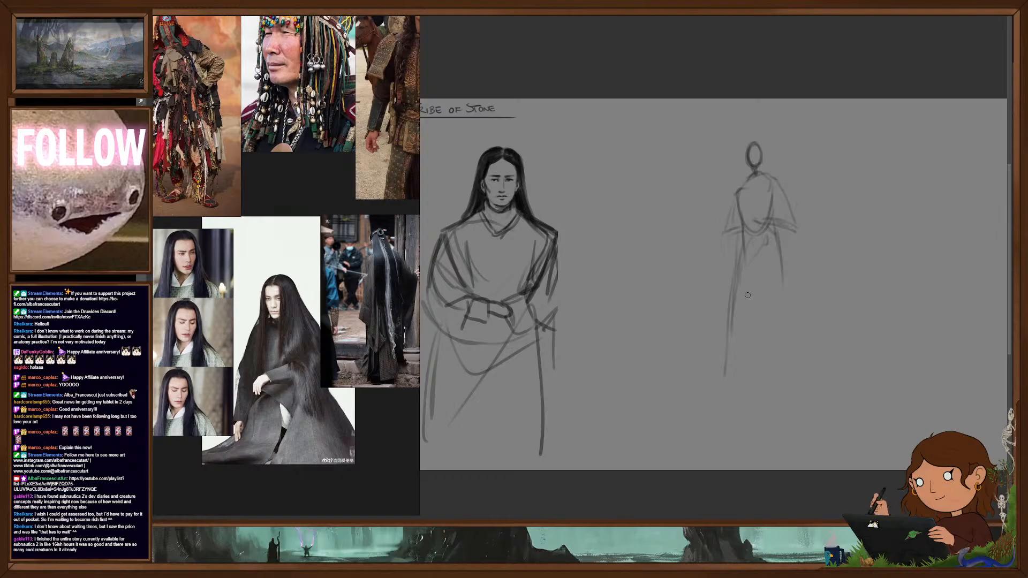
mouse_move(743, 248)
mouse_down()
mouse_move(718, 371)
mouse_move(732, 390)
mouse_up()
mouse_move(770, 297)
mouse_down()
mouse_move(785, 379)
mouse_move(800, 379)
mouse_up()
drag(746, 257, 744, 289)
mouse_move(731, 338)
mouse_down()
mouse_move(720, 377)
mouse_move(820, 380)
mouse_up()
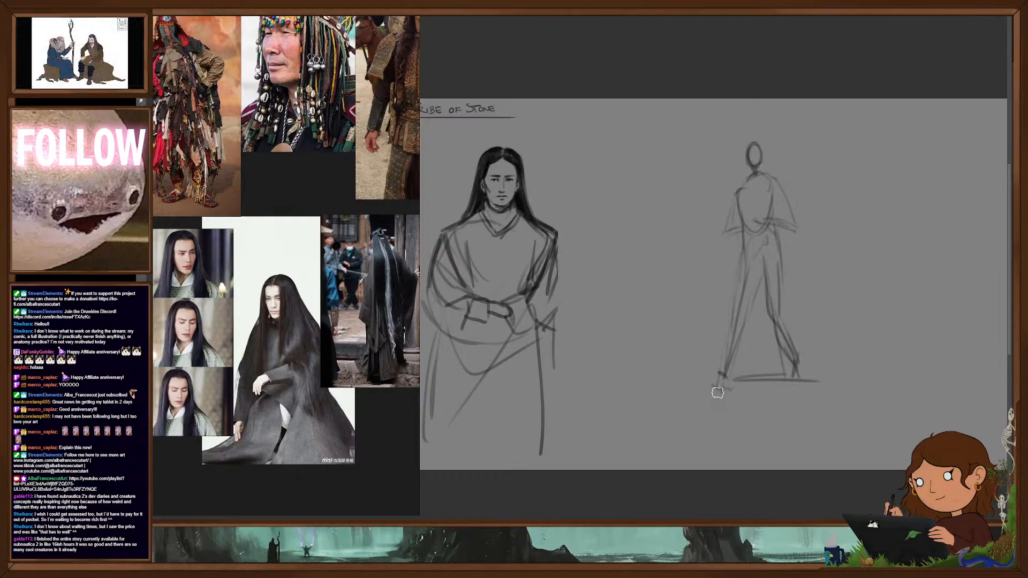
mouse_move(761, 343)
mouse_down()
mouse_move(717, 349)
mouse_move(625, 318)
mouse_up()
mouse_move(759, 371)
mouse_down()
mouse_move(723, 381)
mouse_move(740, 360)
mouse_up()
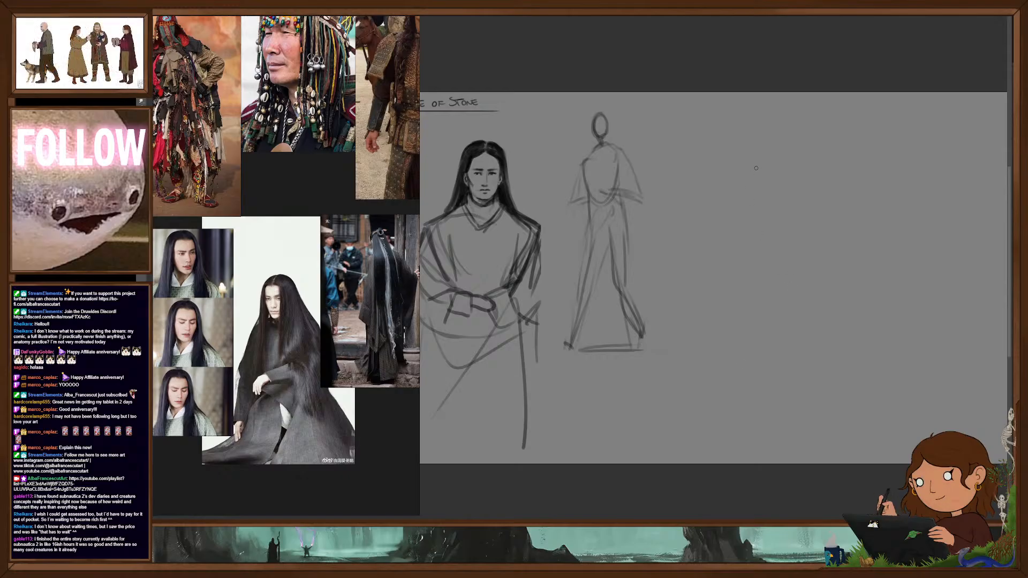
- Start a second full-length figure in the empty area beside the first with a small head, oval torso, and hanging and bent arms
drag(772, 151, 775, 176)
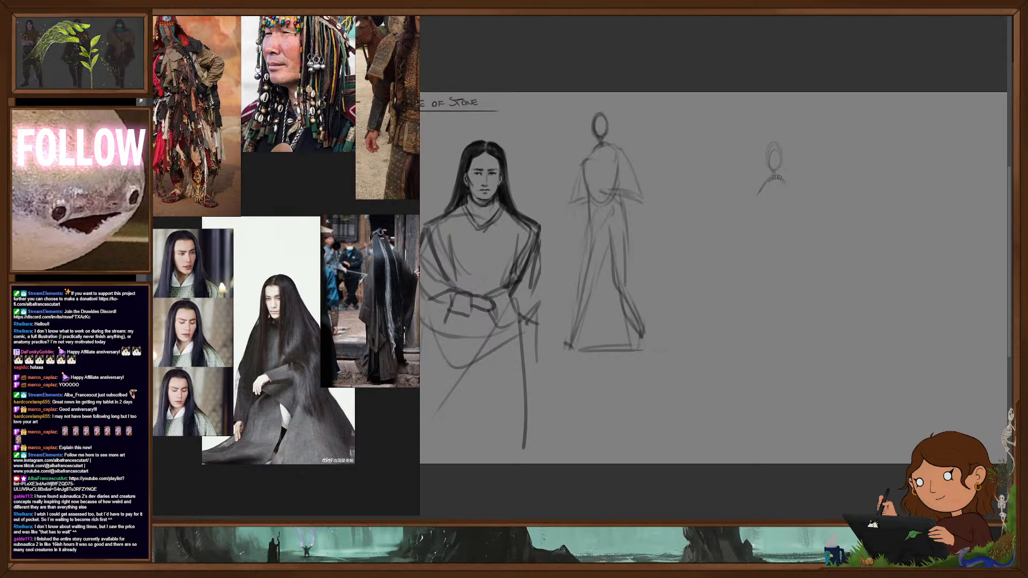
drag(765, 188, 758, 220)
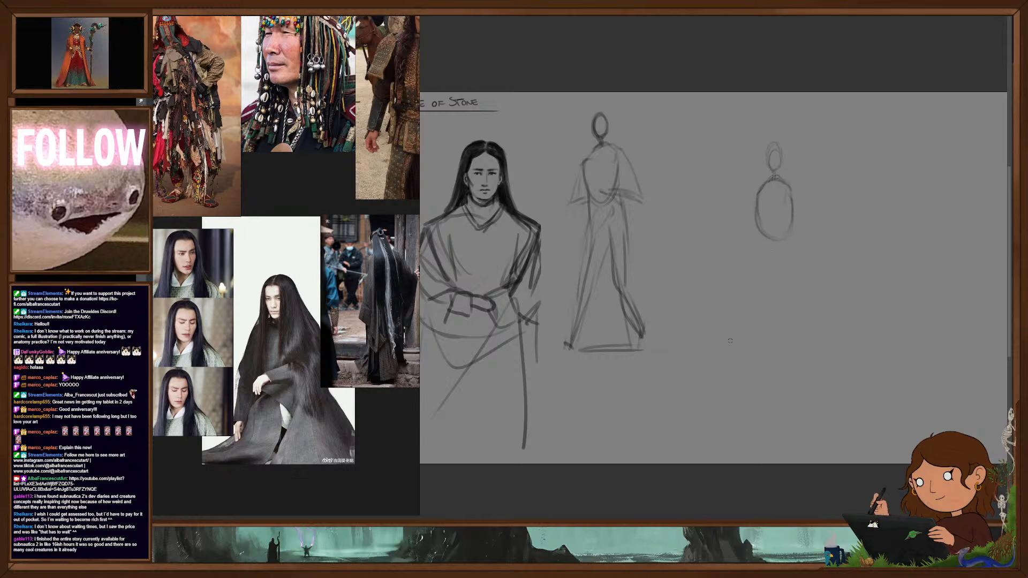
drag(750, 221, 735, 260)
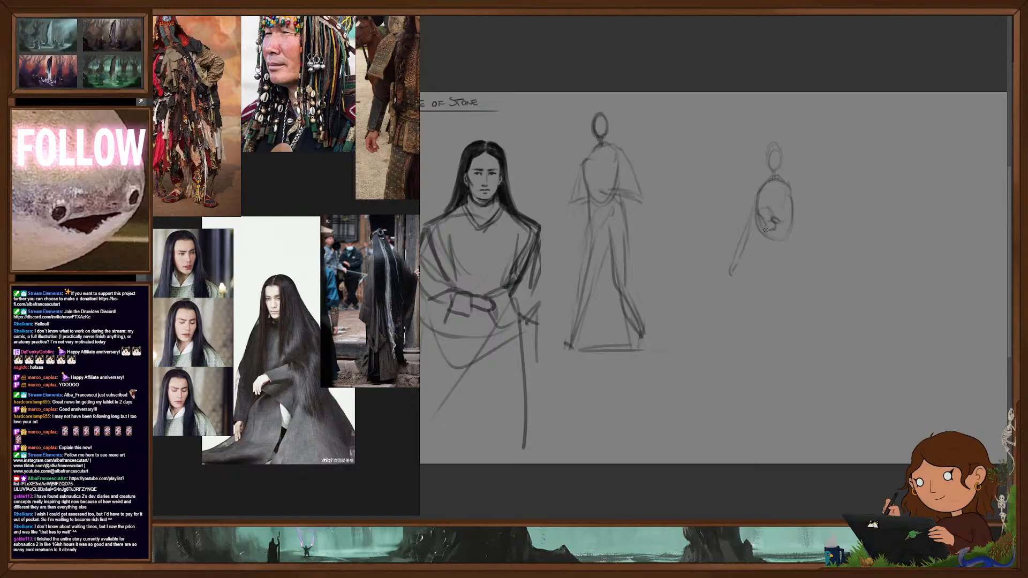
mouse_move(793, 186)
mouse_down()
mouse_move(806, 231)
mouse_move(794, 223)
mouse_move(772, 265)
mouse_move(812, 358)
mouse_up()
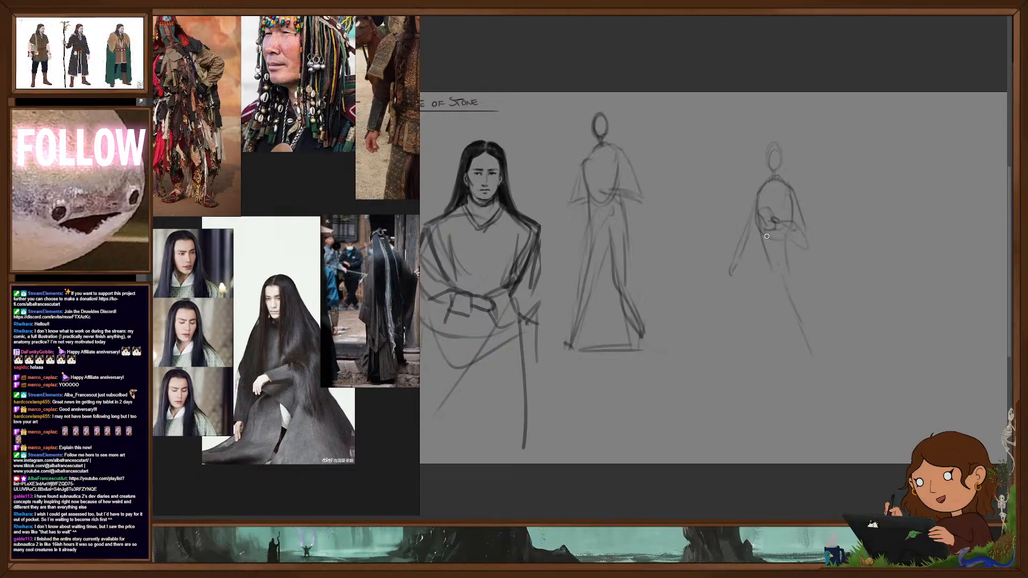
drag(772, 257, 750, 323)
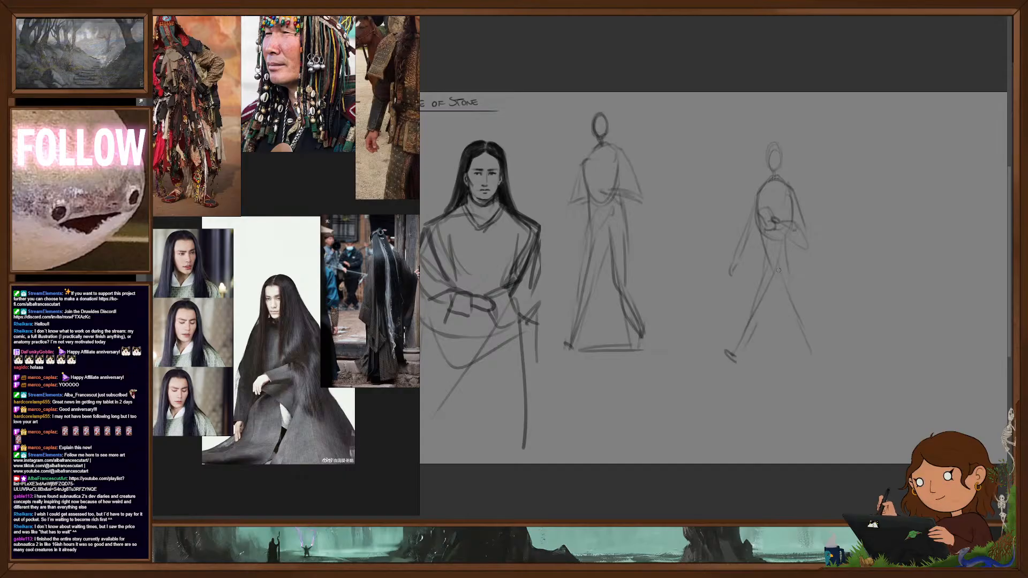
key(ctrl+z)
key(ctrl+z)
key(ctrl+z)
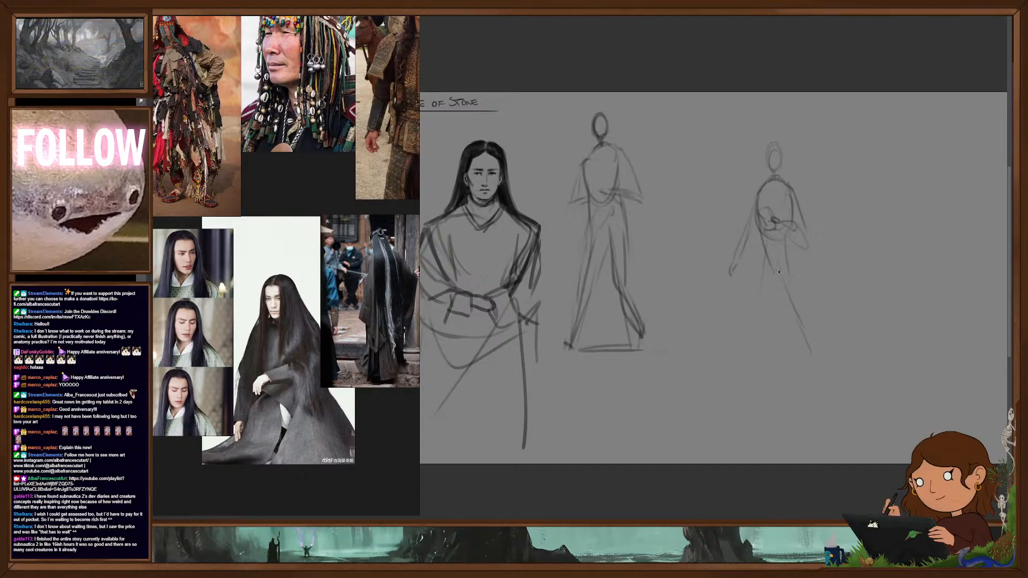
- Sketch the second figure's hips and crossing, walking legs with feet, and define its neck and long hair line
drag(763, 260, 798, 261)
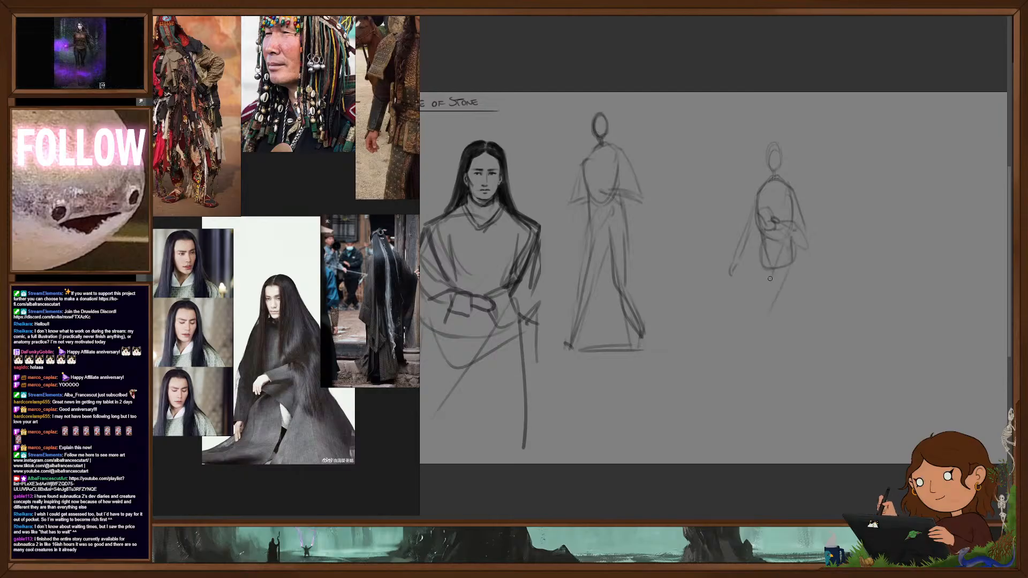
drag(752, 351, 754, 374)
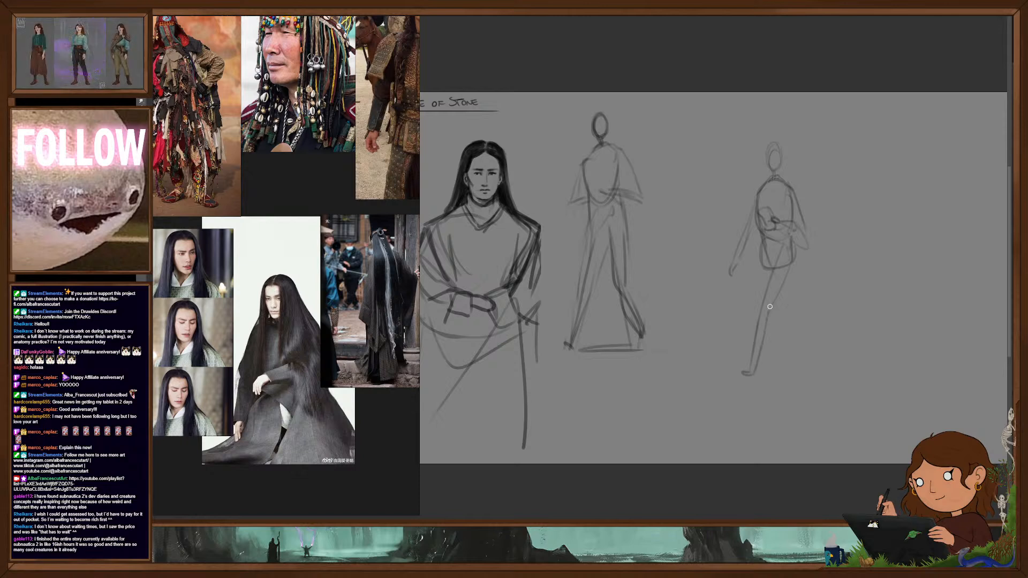
mouse_move(779, 300)
mouse_down()
mouse_move(802, 370)
mouse_move(736, 373)
mouse_up()
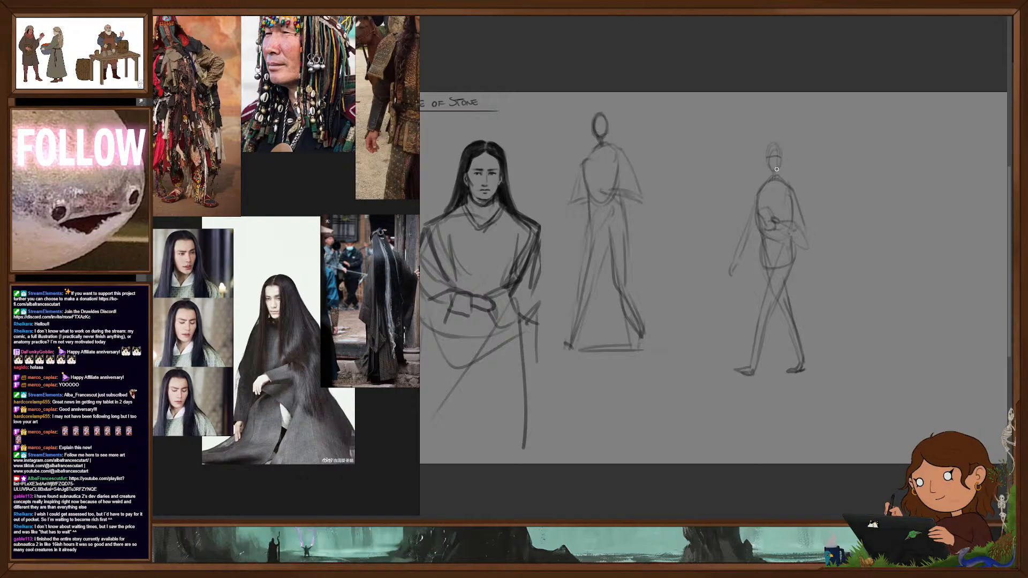
mouse_move(778, 171)
mouse_down()
mouse_move(776, 149)
mouse_move(778, 177)
mouse_up()
drag(770, 176, 766, 182)
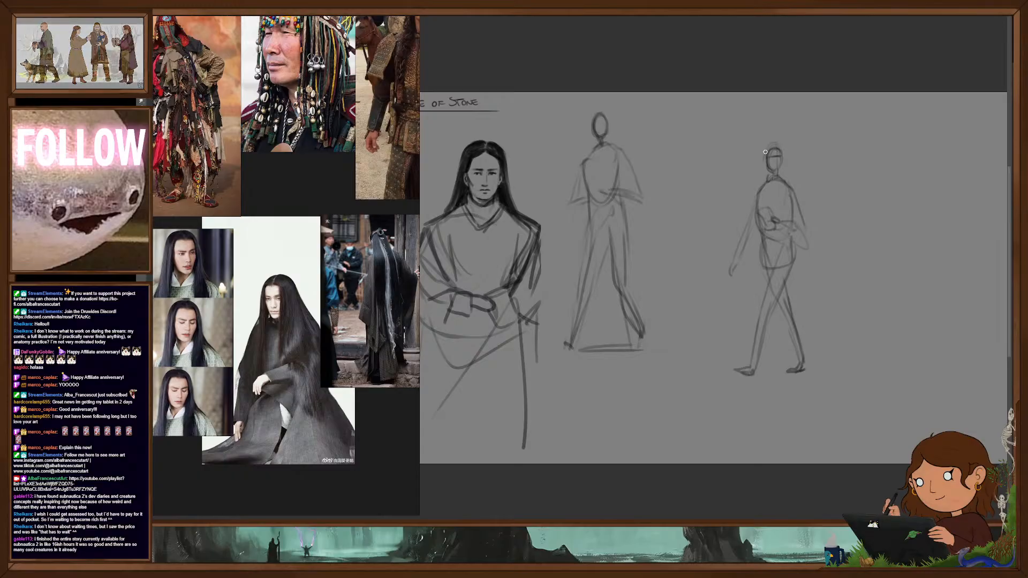
drag(762, 157, 755, 311)
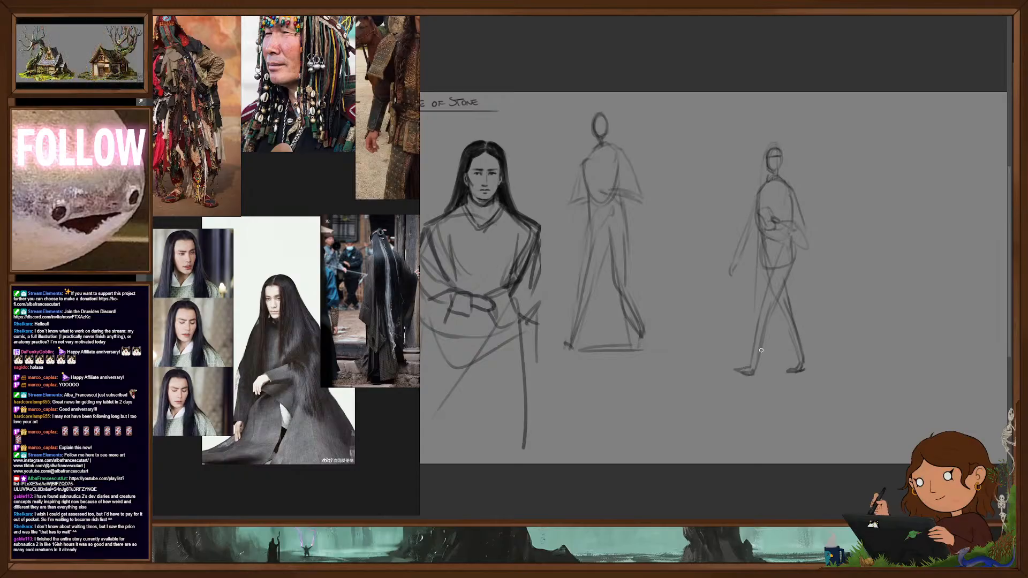
- Sketch the head, neck and shoulders of a third figure in the empty space past the walking figure
mouse_move(890, 346)
mouse_down()
mouse_move(827, 342)
mouse_move(873, 346)
mouse_up()
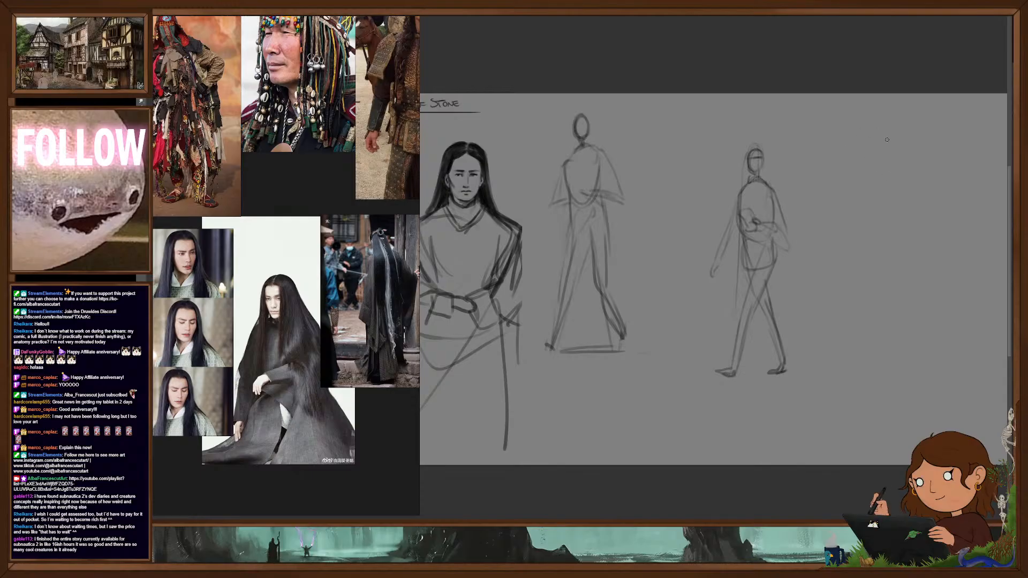
mouse_move(887, 122)
mouse_down()
mouse_move(892, 135)
mouse_move(868, 161)
mouse_move(893, 159)
mouse_move(869, 185)
mouse_move(891, 196)
mouse_up()
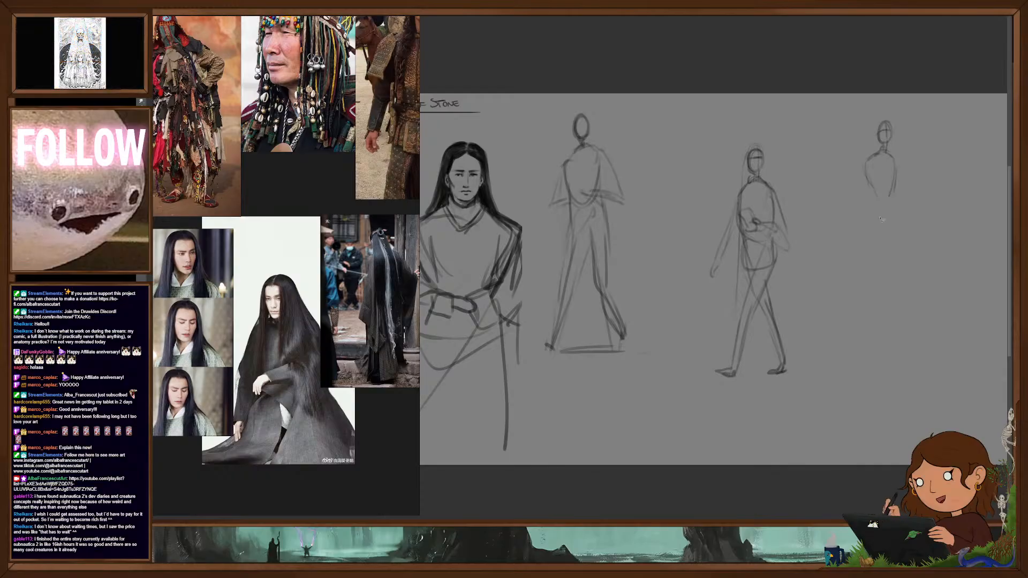
- Move the walking figure lower and closer to the first robed figure, and shift the third figure's bust toward them
drag(730, 136, 754, 124)
drag(783, 329, 732, 376)
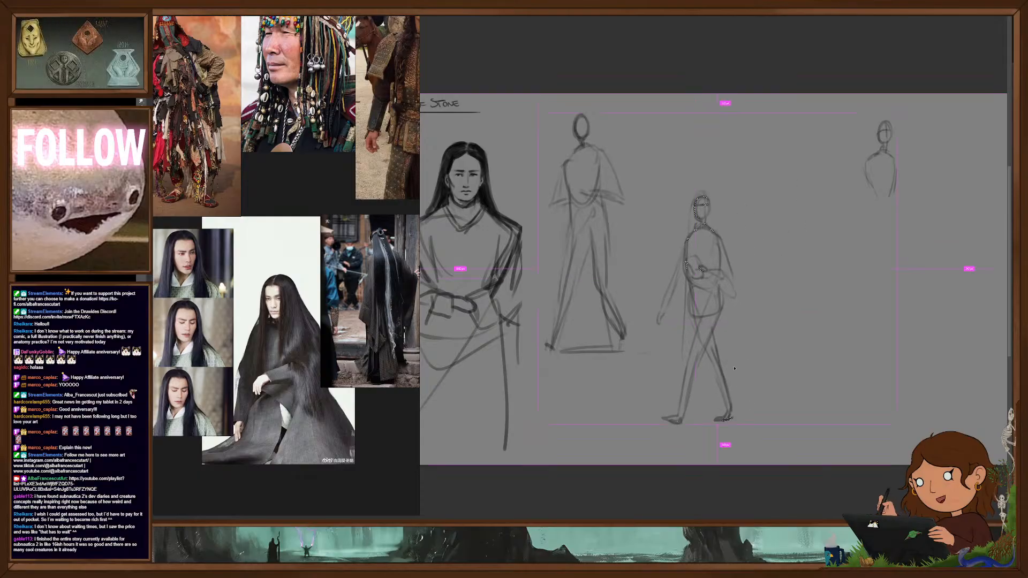
drag(865, 111, 856, 121)
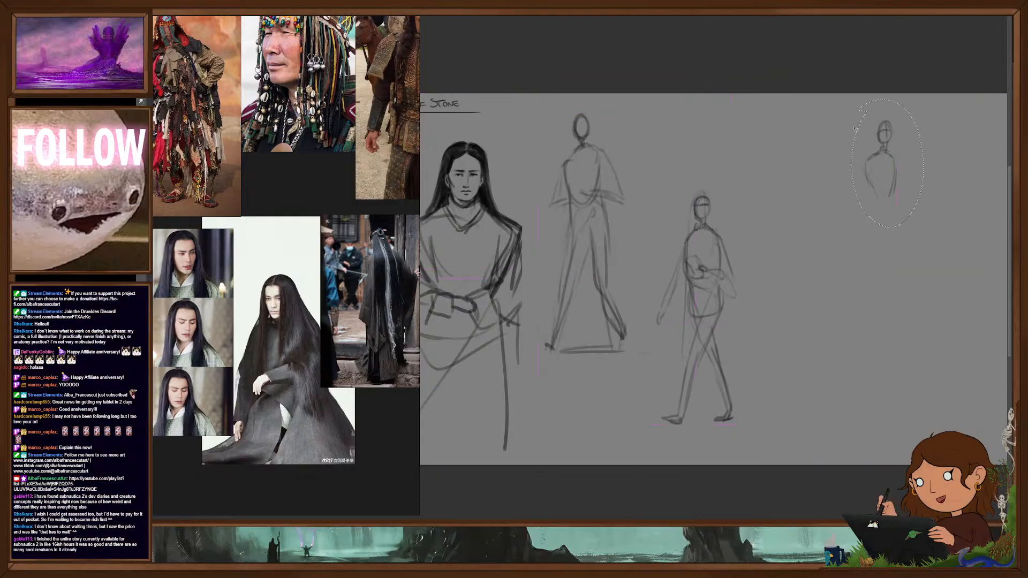
mouse_move(891, 211)
mouse_down()
mouse_move(824, 223)
mouse_move(845, 214)
mouse_up()
key(ctrl+d)
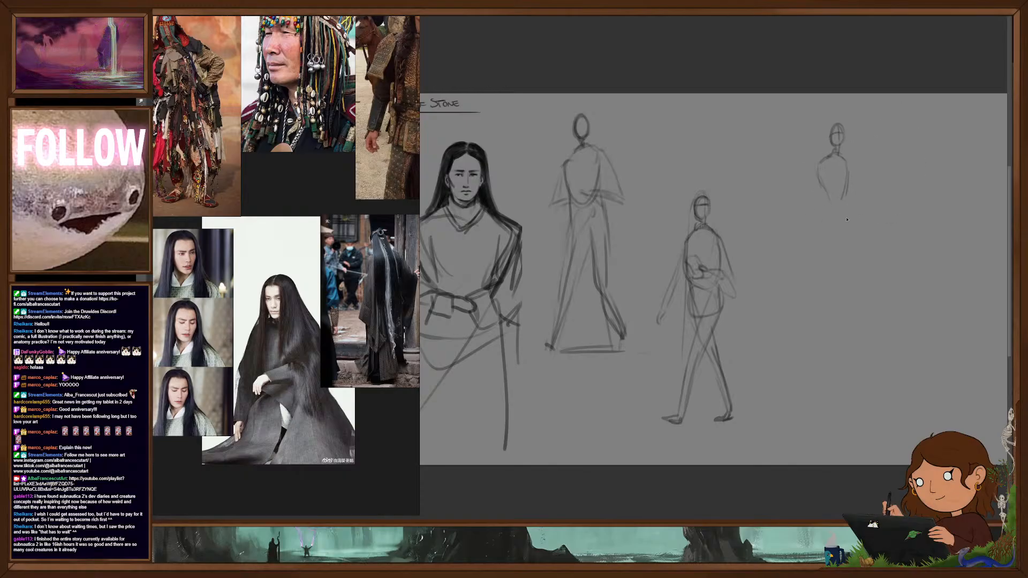
key(ctrl)
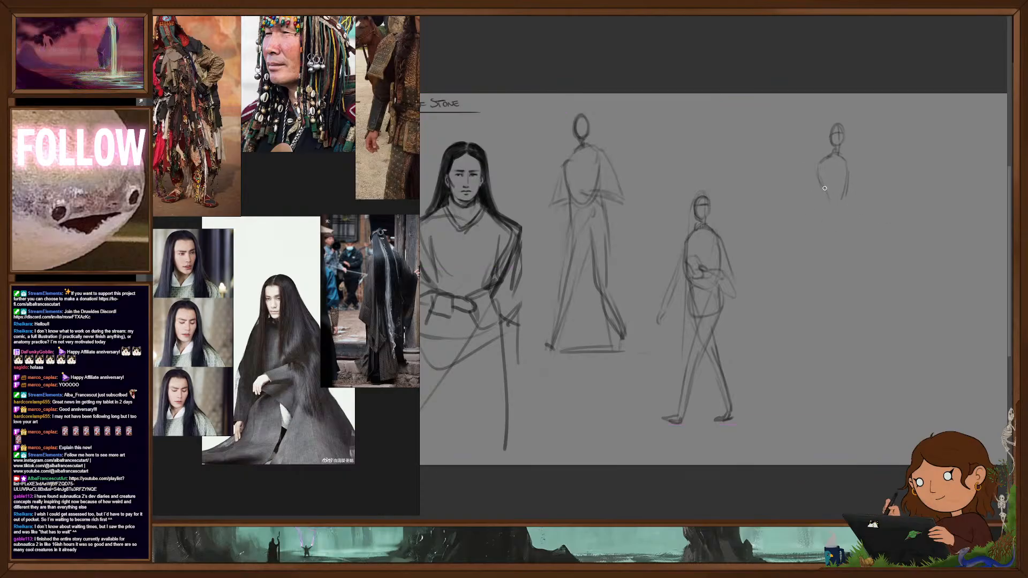
- Rework the third figure's neck, shoulders and torso into a narrow, tapering upper body, erasing the stray arm lines
drag(834, 144, 832, 154)
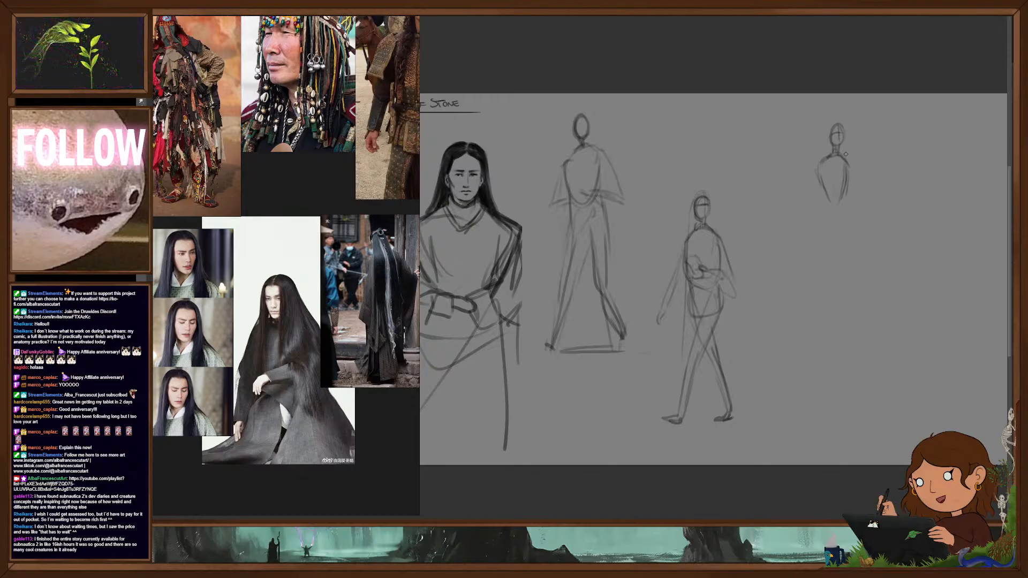
mouse_move(841, 146)
mouse_down()
mouse_move(850, 163)
mouse_move(822, 156)
mouse_move(820, 199)
mouse_move(807, 202)
mouse_move(831, 214)
mouse_move(824, 207)
mouse_up()
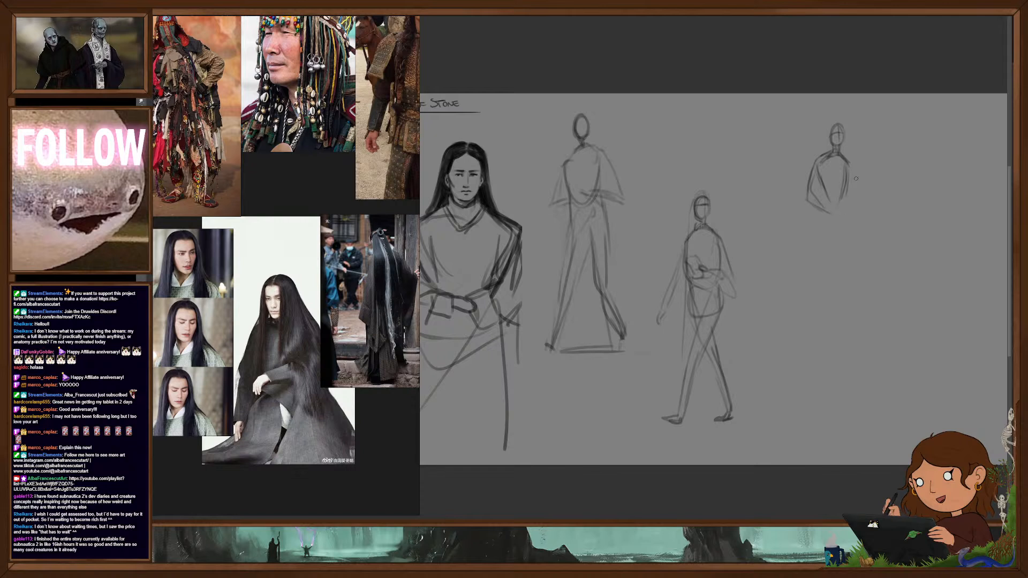
drag(848, 169, 852, 195)
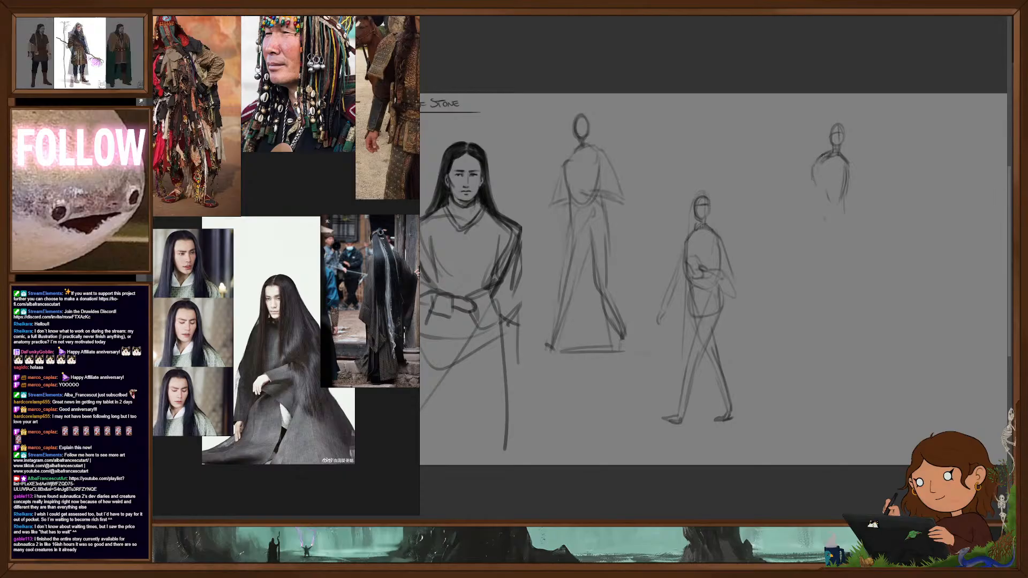
mouse_move(822, 152)
mouse_down()
mouse_move(814, 170)
mouse_move(848, 164)
mouse_move(839, 209)
mouse_up()
key(b)
drag(849, 163, 827, 221)
- Sketch the third figure's long, straight standing legs and its feet
drag(849, 185, 827, 341)
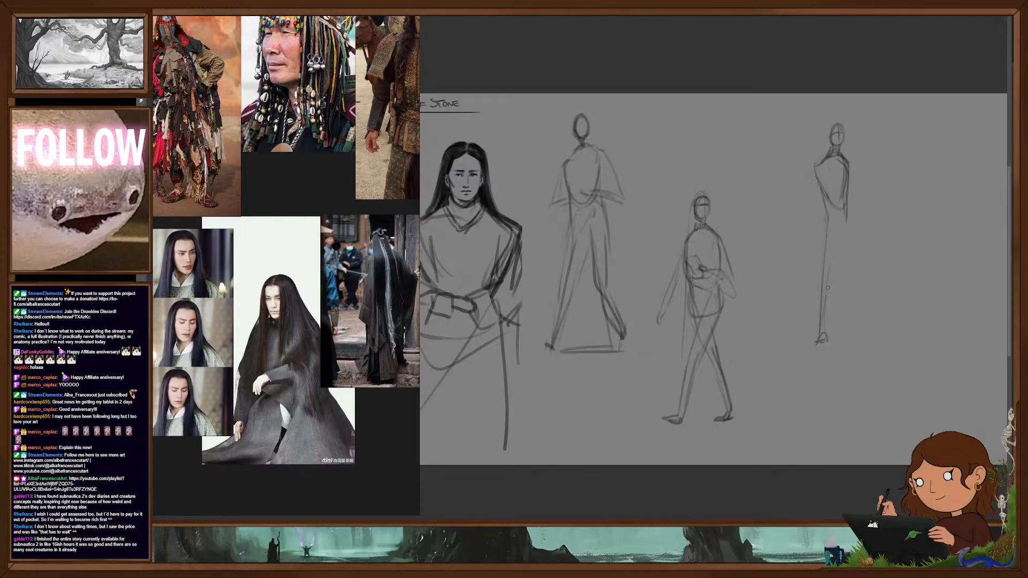
drag(847, 219, 846, 334)
drag(847, 268, 848, 331)
mouse_move(841, 237)
mouse_down()
mouse_move(845, 338)
mouse_move(863, 334)
mouse_up()
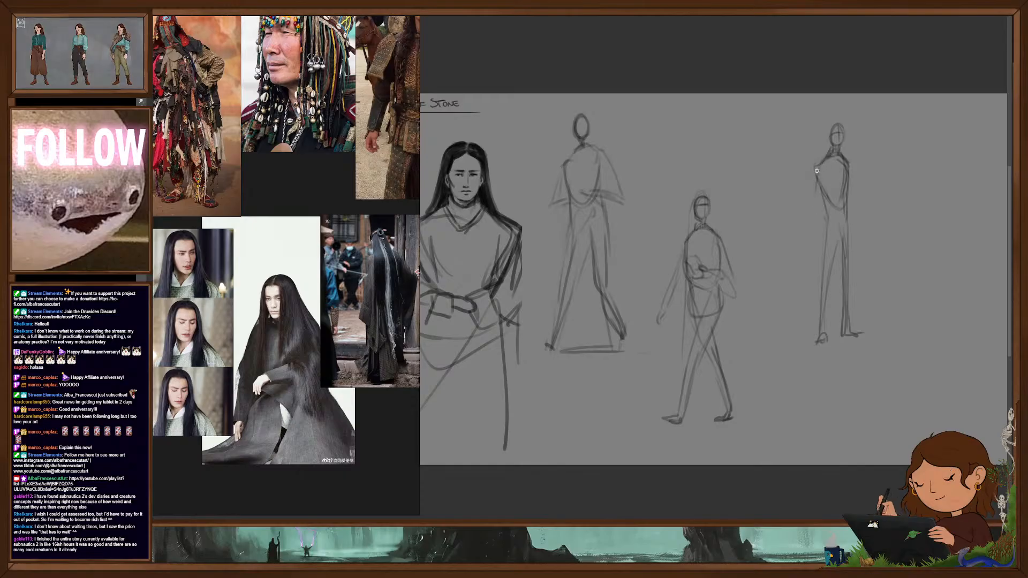
- Draw the third figure's bent arms with the hands held at the waist, and reinforce the leg outlines
mouse_move(815, 207)
mouse_down()
mouse_move(856, 188)
mouse_move(856, 201)
mouse_up()
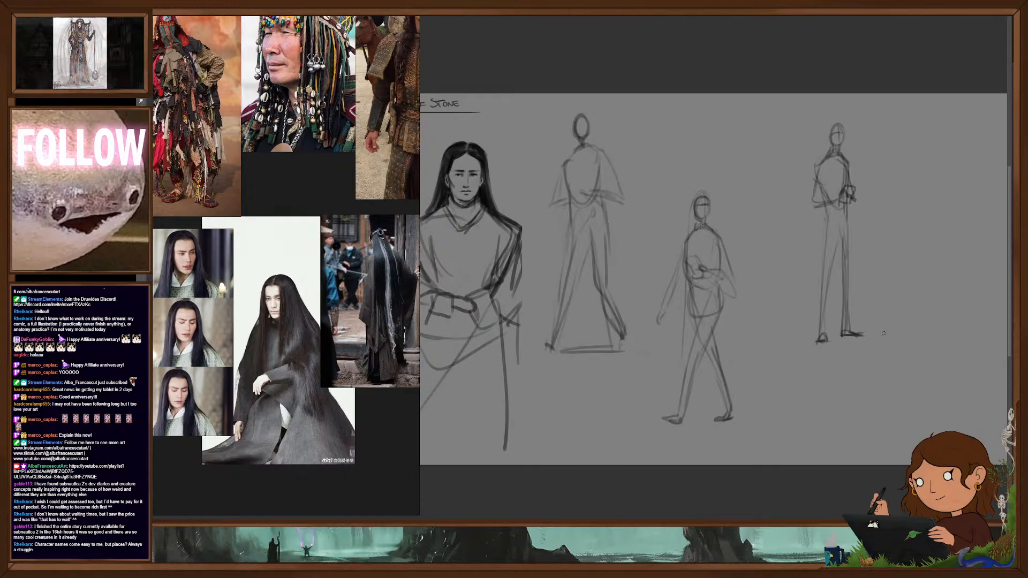
drag(826, 209, 824, 265)
drag(848, 212, 846, 333)
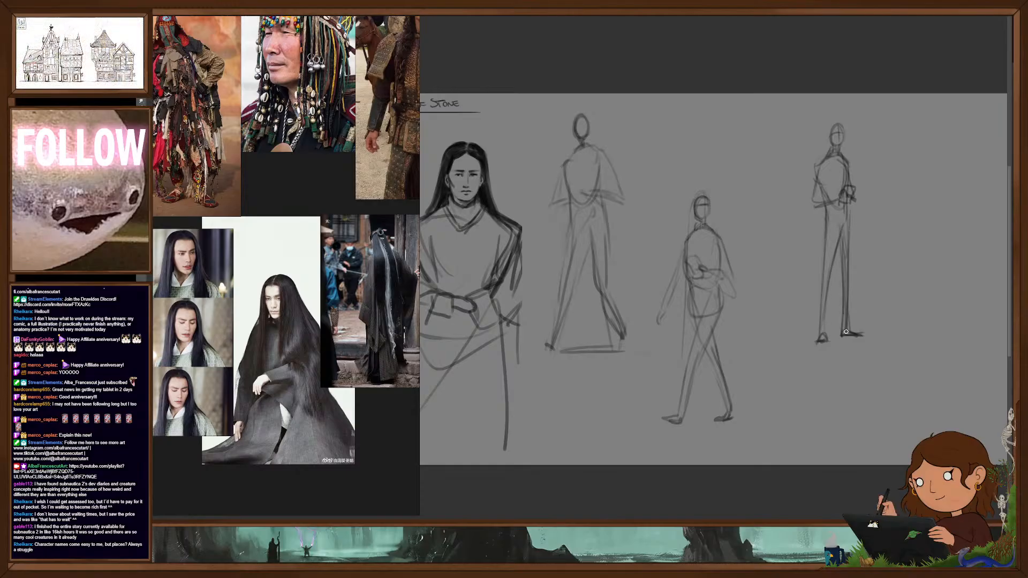
key(ctrl+comma)
key(ctrl+comma)
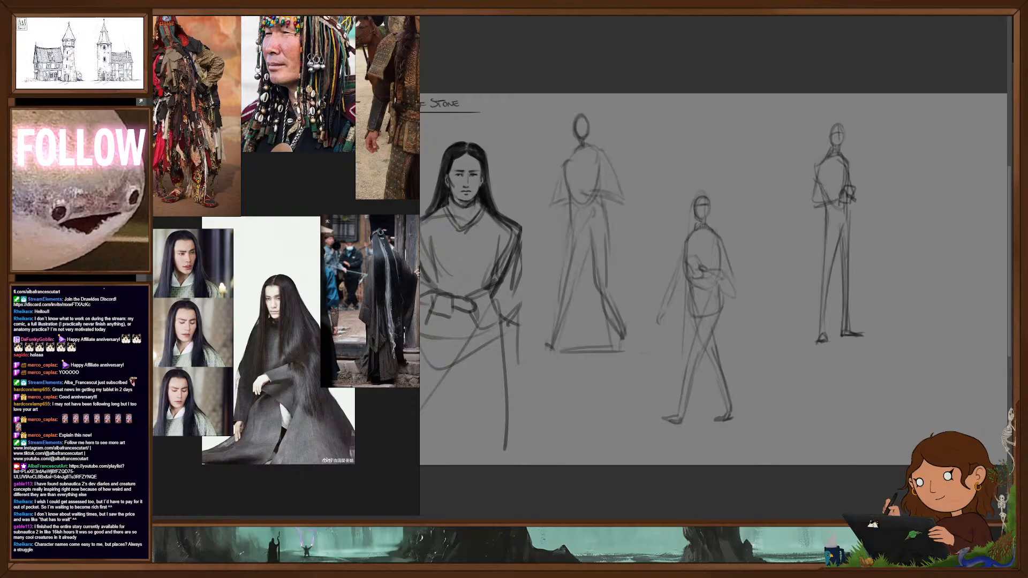
- Shrink the first robed figure into the space beneath the title's level, and move the walking and standing figures together closer to the portrait
mouse_move(512, 97)
mouse_down()
mouse_move(642, 376)
mouse_move(592, 282)
mouse_move(603, 238)
mouse_move(584, 225)
mouse_up()
key(Return)
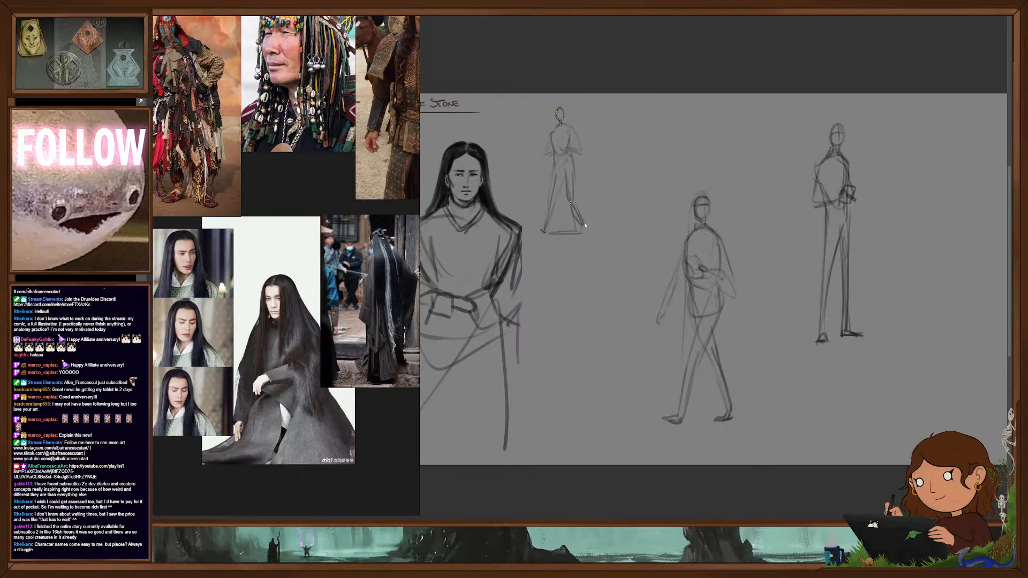
mouse_move(836, 107)
mouse_down()
mouse_move(637, 300)
mouse_move(889, 370)
mouse_move(771, 122)
mouse_up()
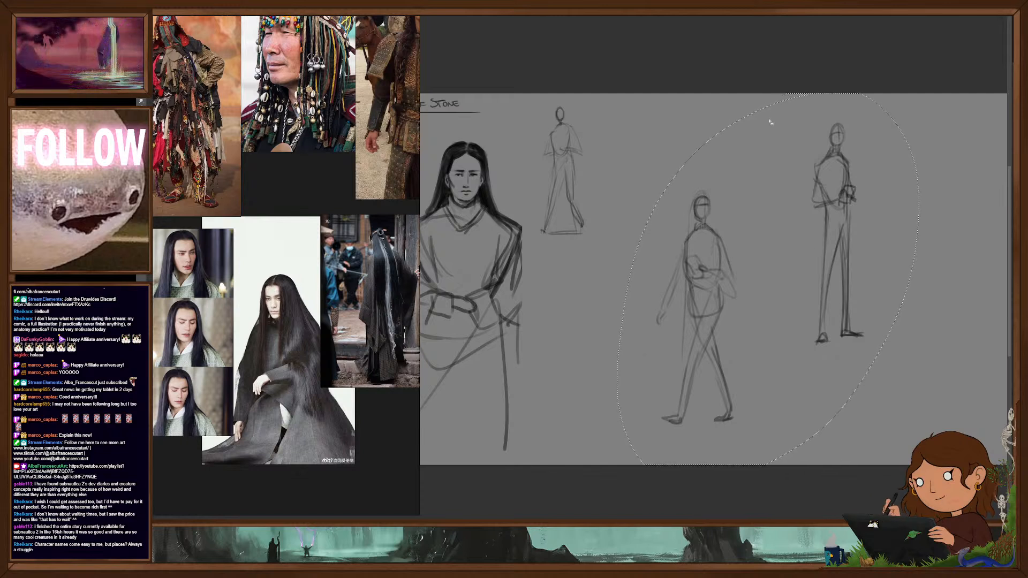
mouse_move(757, 395)
mouse_down()
mouse_move(697, 395)
mouse_move(705, 412)
mouse_move(694, 420)
mouse_up()
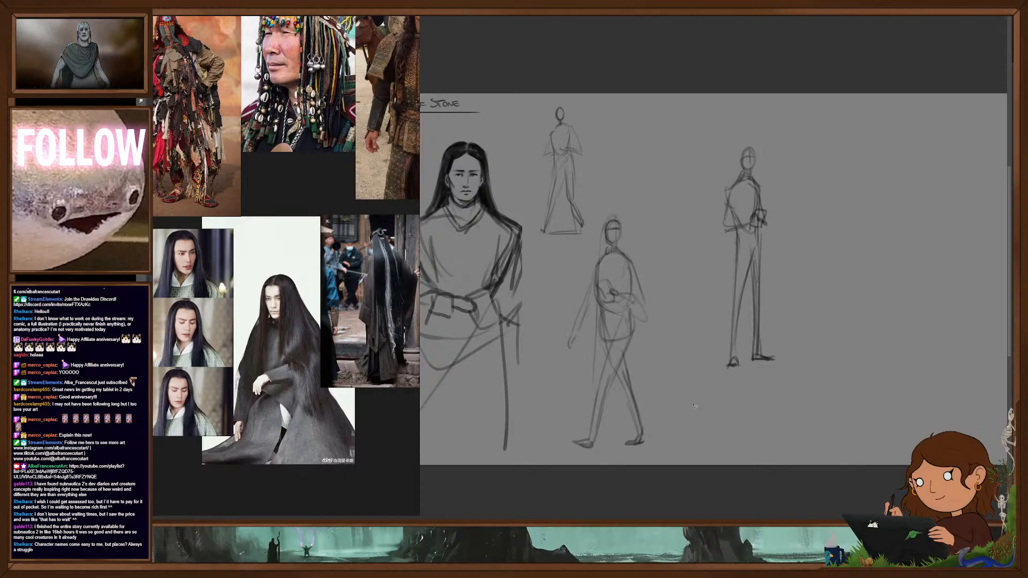
drag(624, 322, 741, 347)
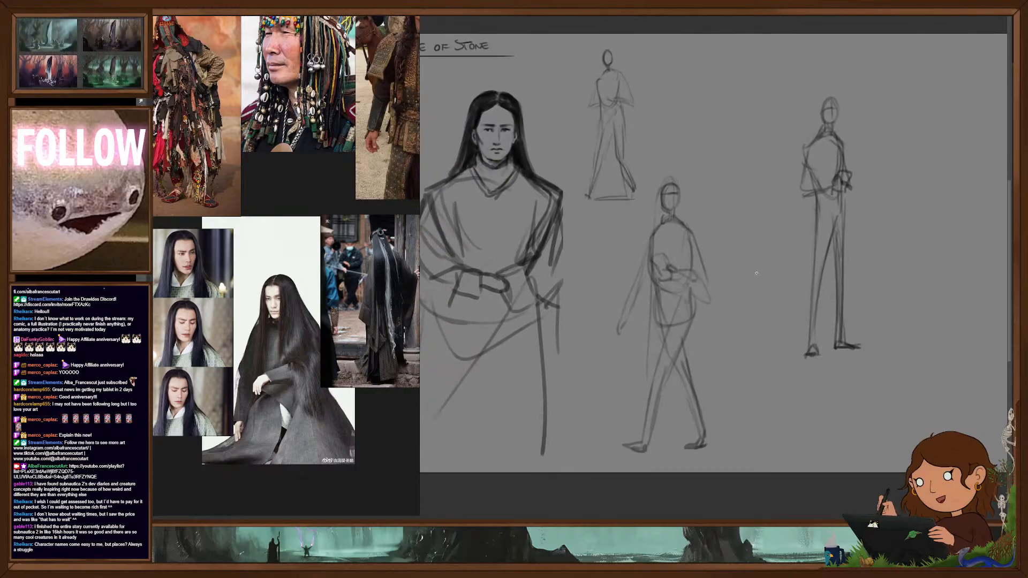
drag(760, 305, 725, 320)
drag(809, 271, 796, 280)
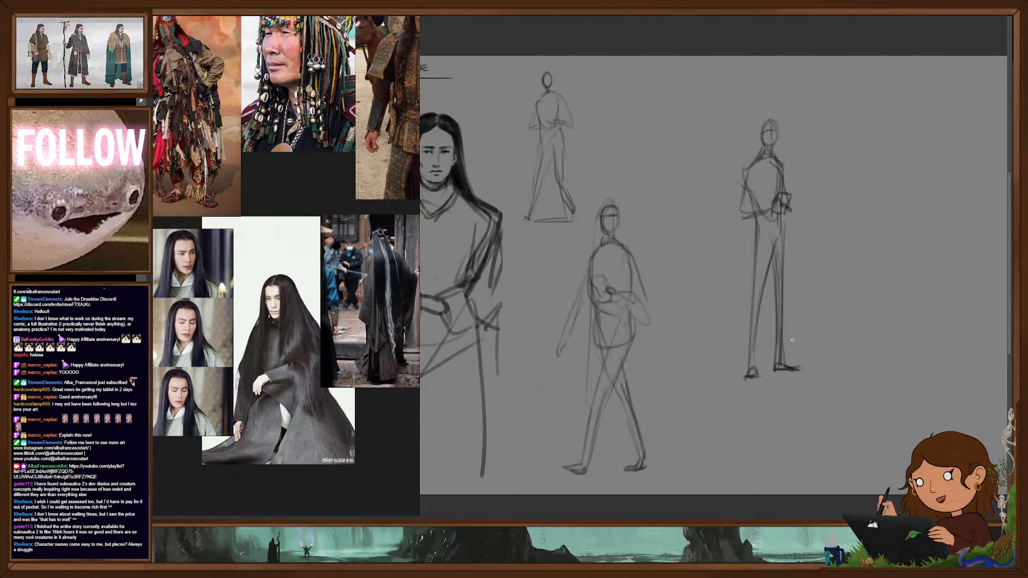
scroll(806, 290, up, 2)
drag(806, 290, 744, 351)
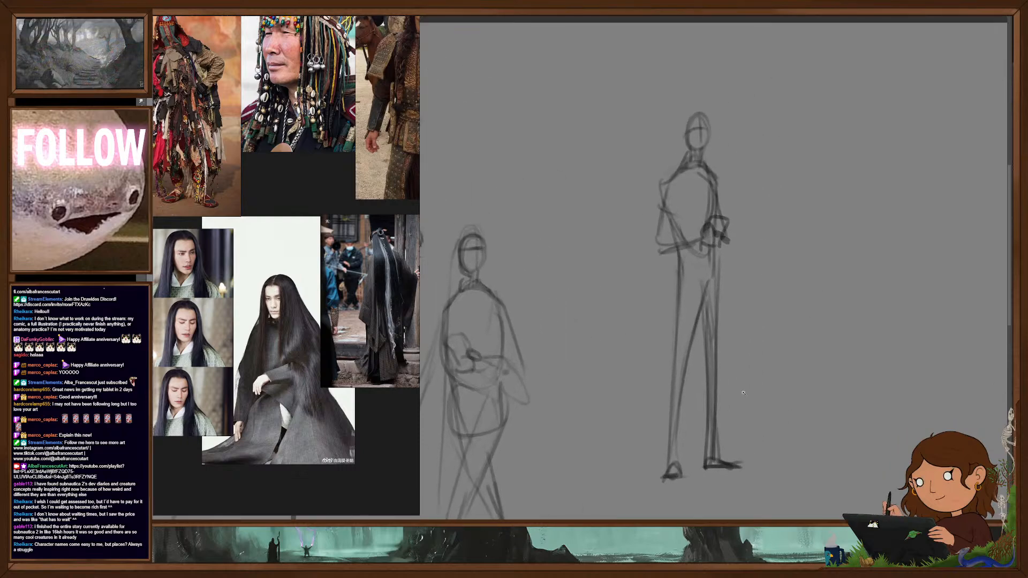
scroll(739, 396, down, 2)
drag(780, 404, 808, 285)
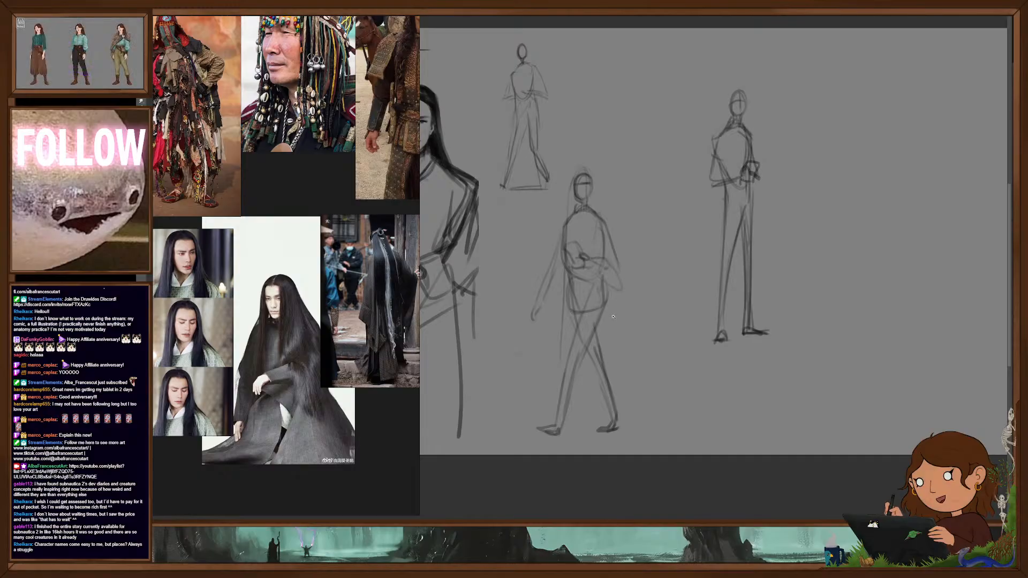
drag(642, 368, 664, 362)
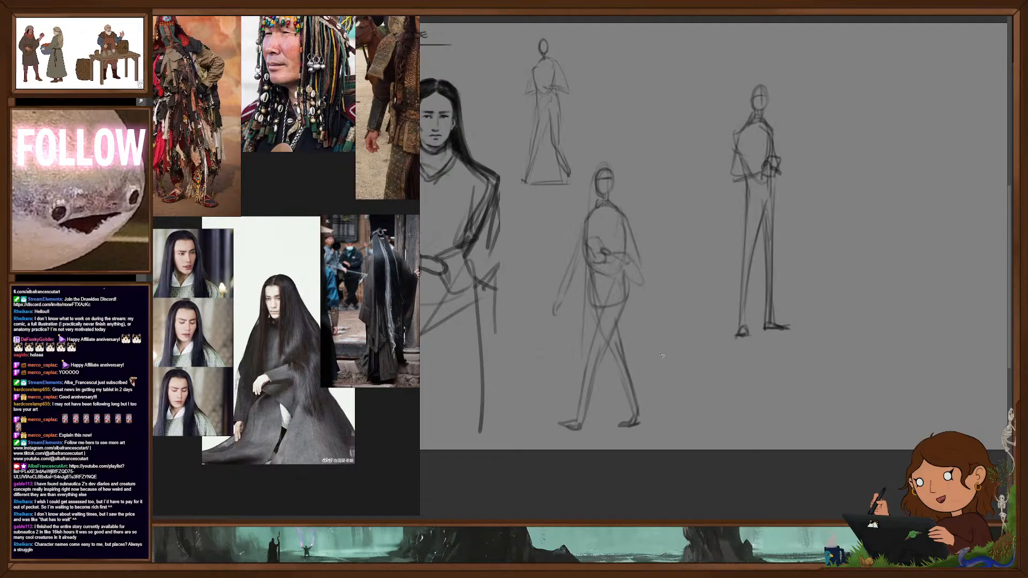
- Select the walking figure with a freehand outline and cut it onto its own layer with Layer Via Cut
mouse_move(566, 242)
mouse_down()
mouse_move(546, 374)
mouse_move(659, 214)
mouse_move(616, 147)
mouse_up()
right_click(621, 275)
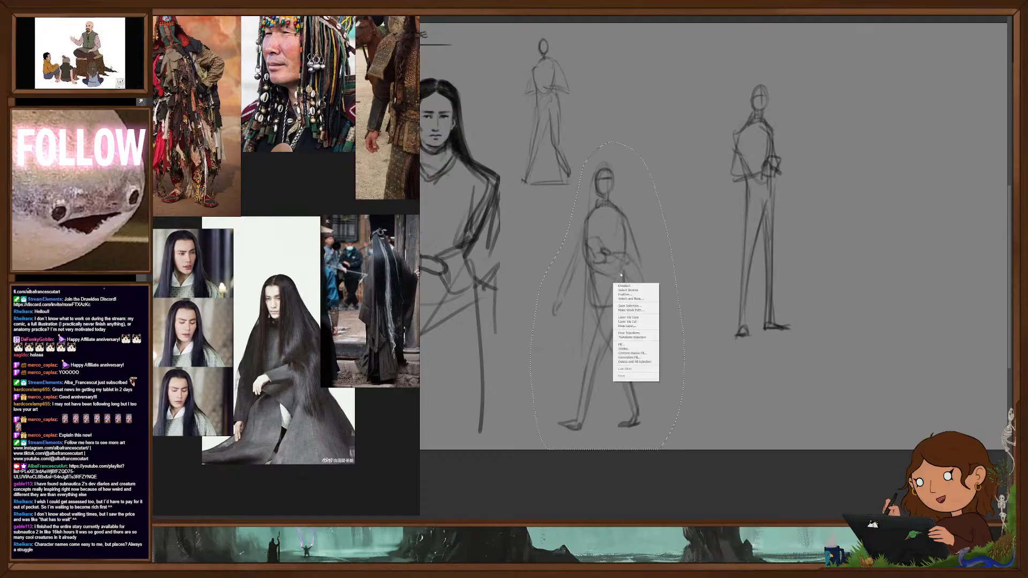
click(635, 321)
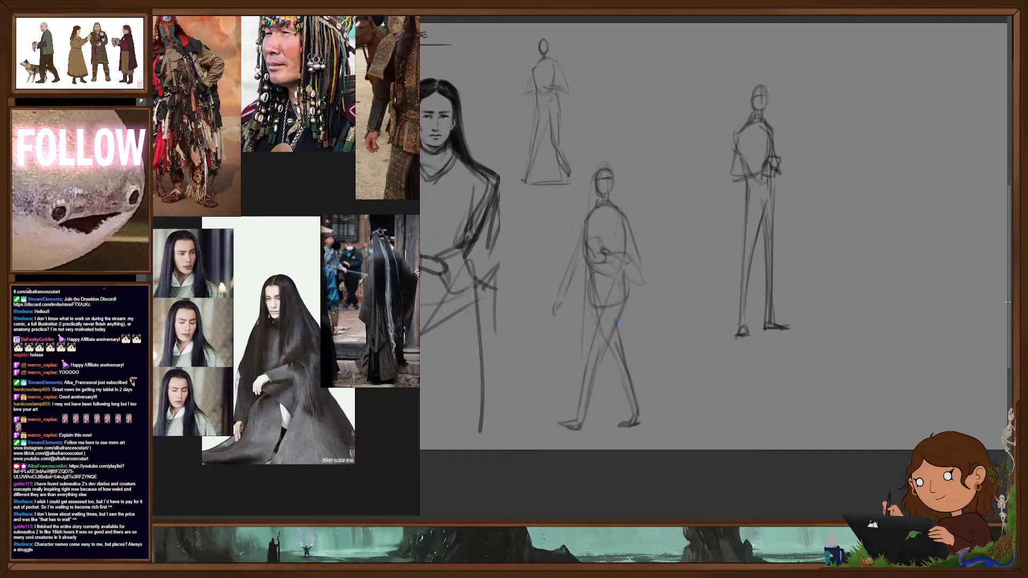
- Select the standing figure, shrink it, and place it beneath the small robed figure
drag(699, 49, 815, 368)
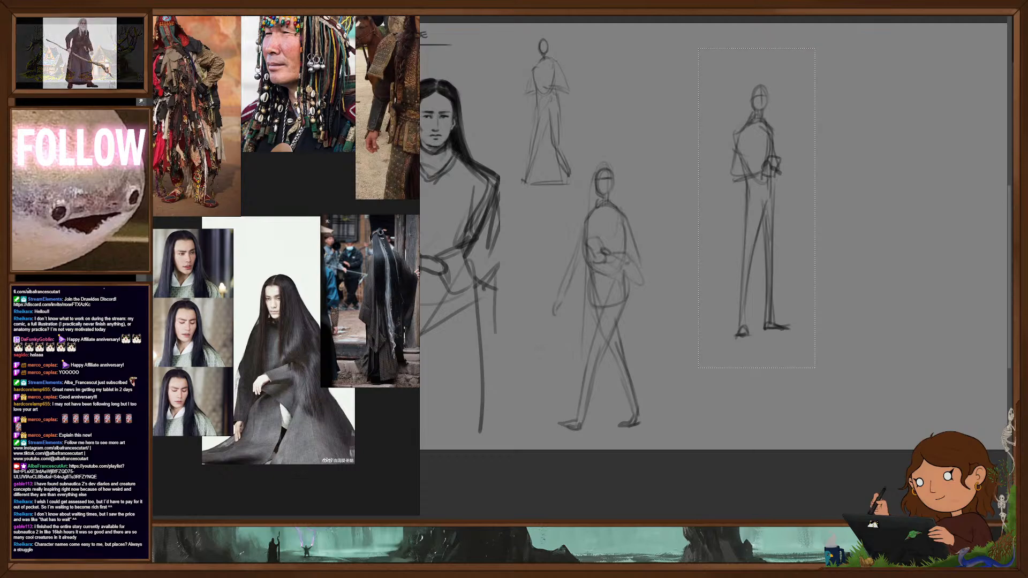
key(ctrl+t)
drag(757, 48, 757, 157)
mouse_move(781, 266)
mouse_down()
mouse_move(680, 257)
mouse_move(643, 148)
mouse_move(633, 217)
mouse_move(576, 340)
mouse_up()
key(Return)
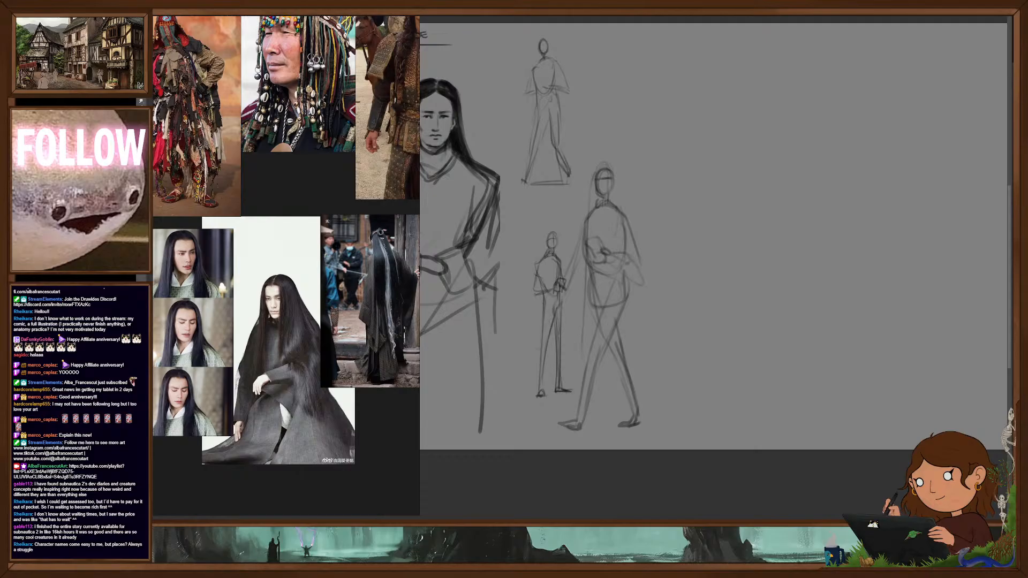
- Move the walking figure into the open space beside the two small figures and enlarge it, making it taller
drag(613, 346, 774, 281)
drag(825, 321, 777, 327)
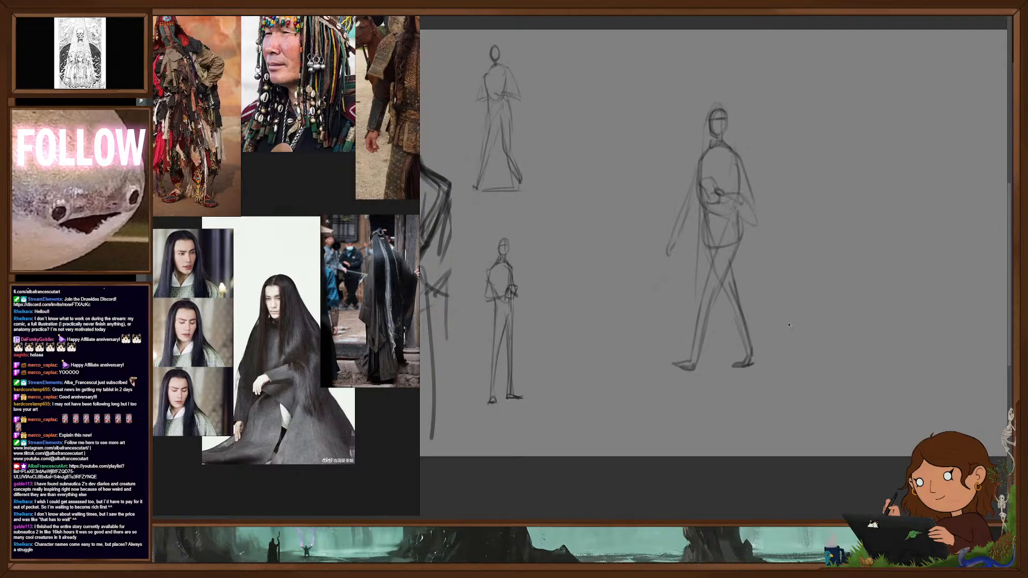
key(ctrl)
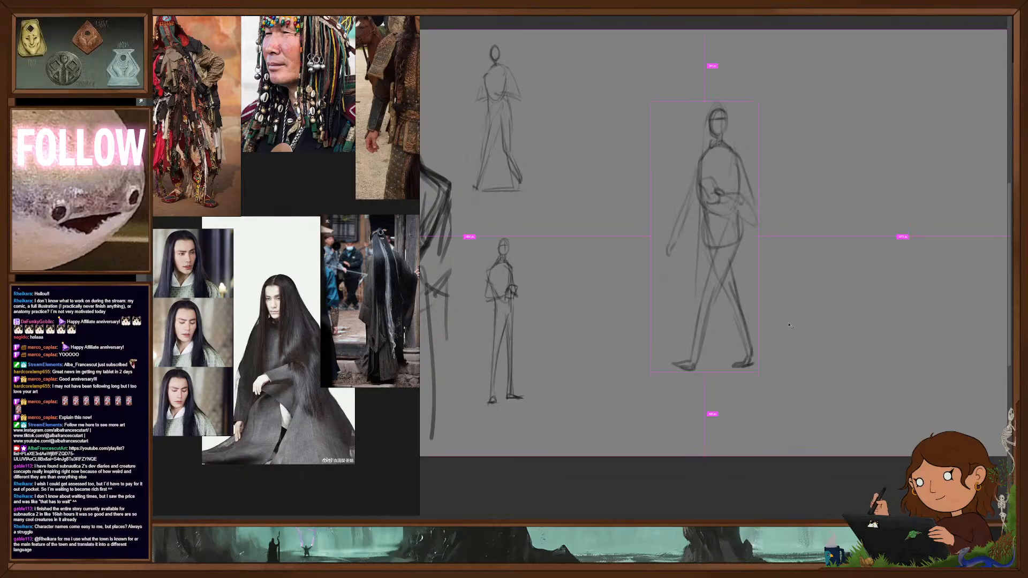
drag(707, 378, 713, 420)
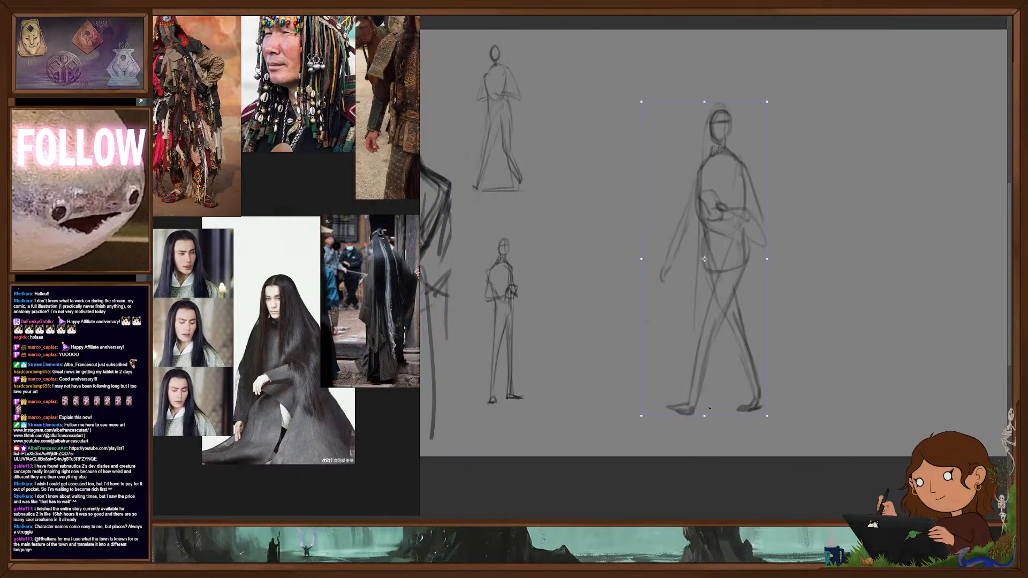
mouse_move(733, 366)
mouse_down()
mouse_move(688, 356)
mouse_move(756, 367)
mouse_up()
key(Return)
scroll(714, 330, up, 1)
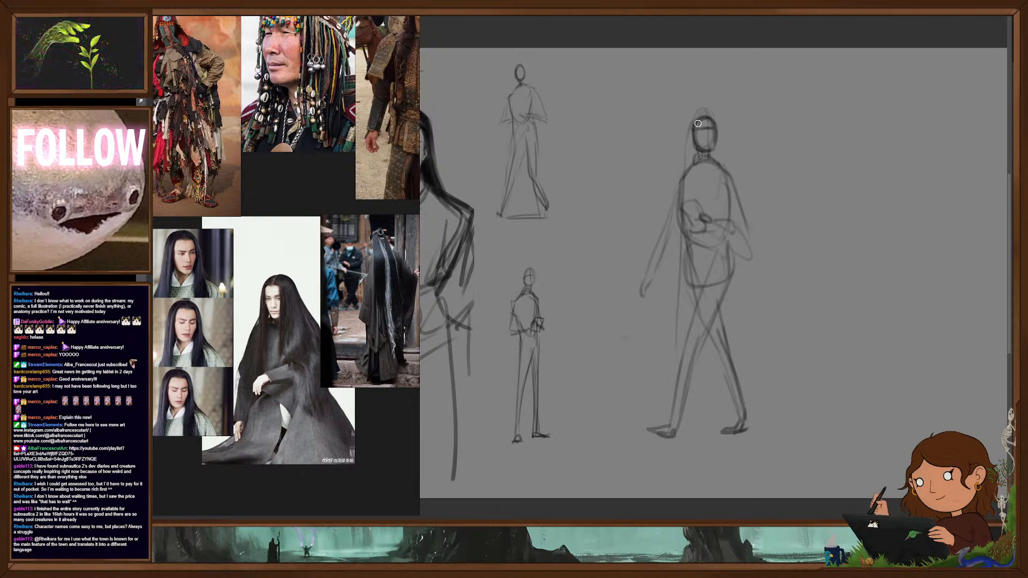
- Redraw the walking figure's head, neck and shoulders, and define its chest, torso sides and pelvis with darker lines
drag(711, 131, 706, 151)
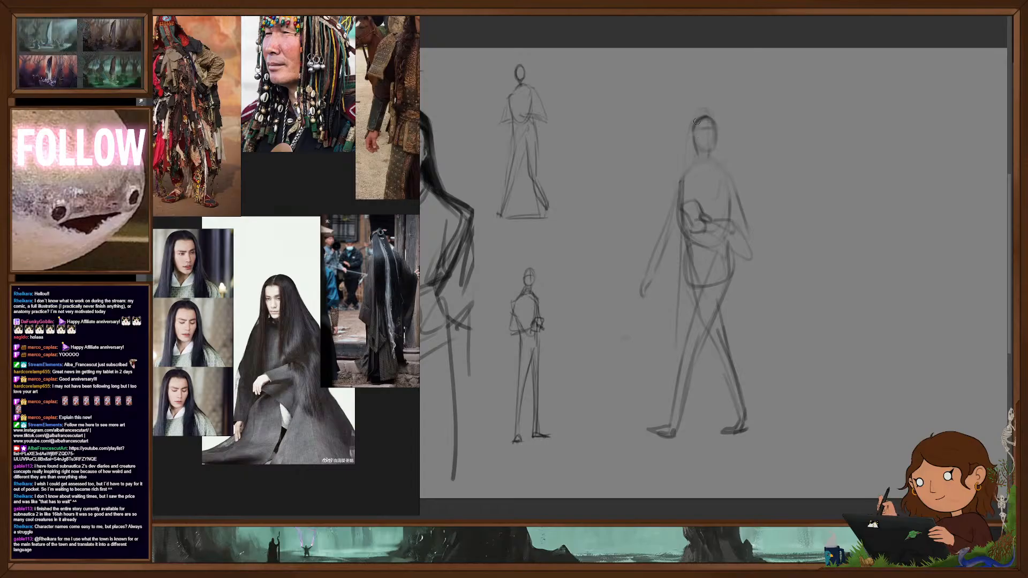
mouse_move(713, 140)
mouse_down()
mouse_move(709, 113)
mouse_move(698, 155)
mouse_up()
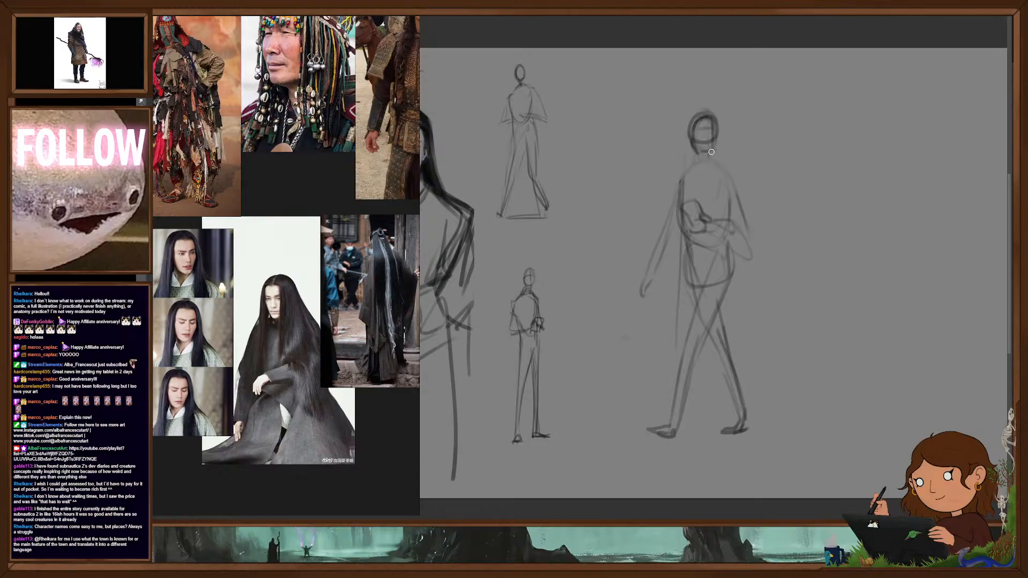
drag(714, 148, 705, 170)
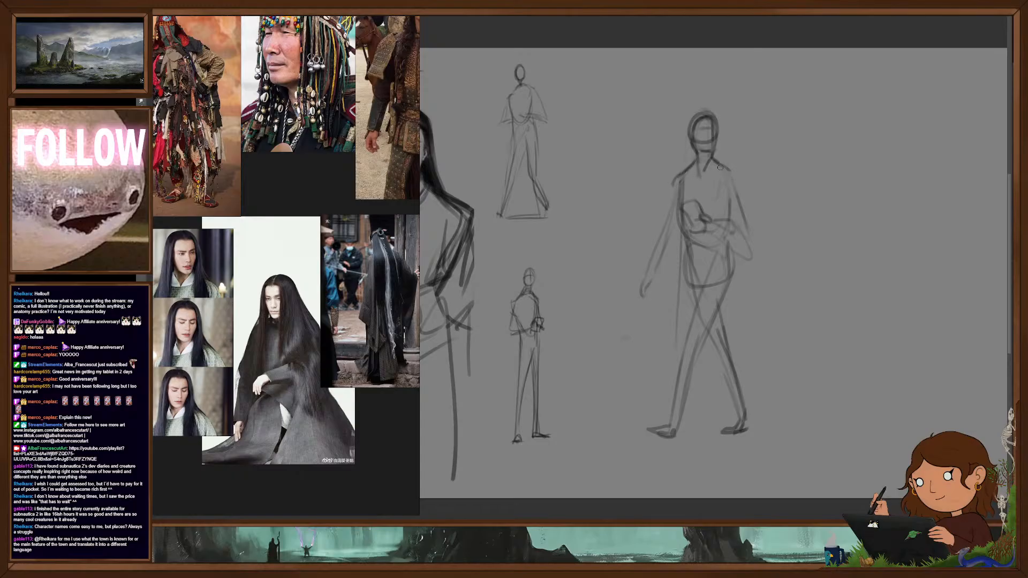
drag(720, 169, 736, 175)
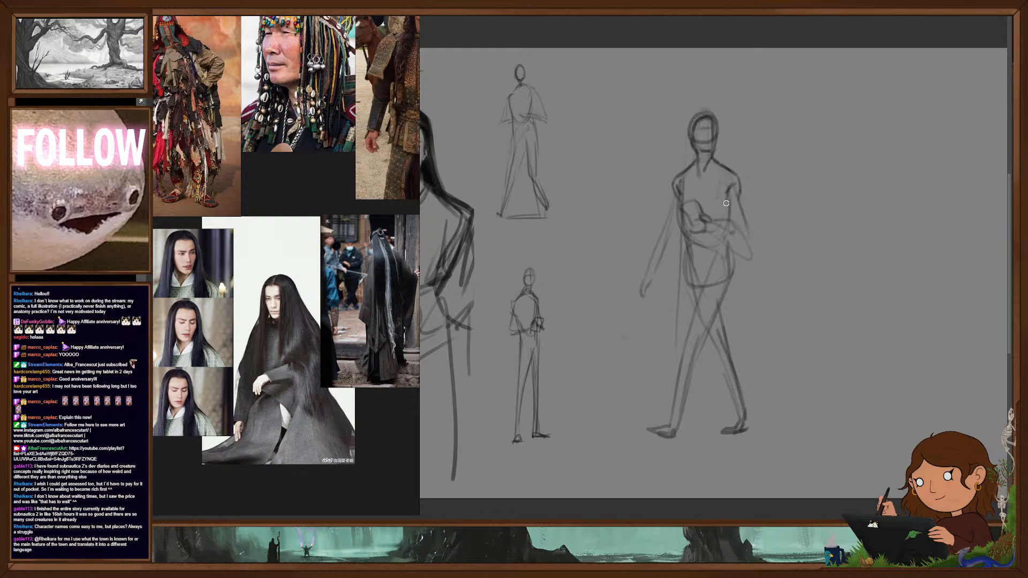
mouse_move(729, 193)
mouse_down()
mouse_move(728, 213)
mouse_move(684, 245)
mouse_move(687, 295)
mouse_up()
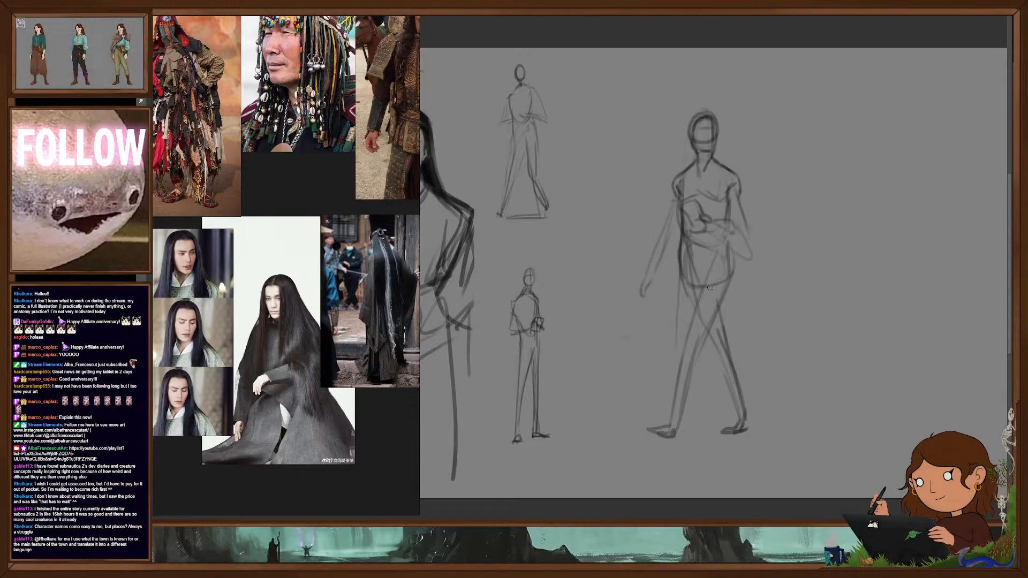
drag(717, 248, 703, 276)
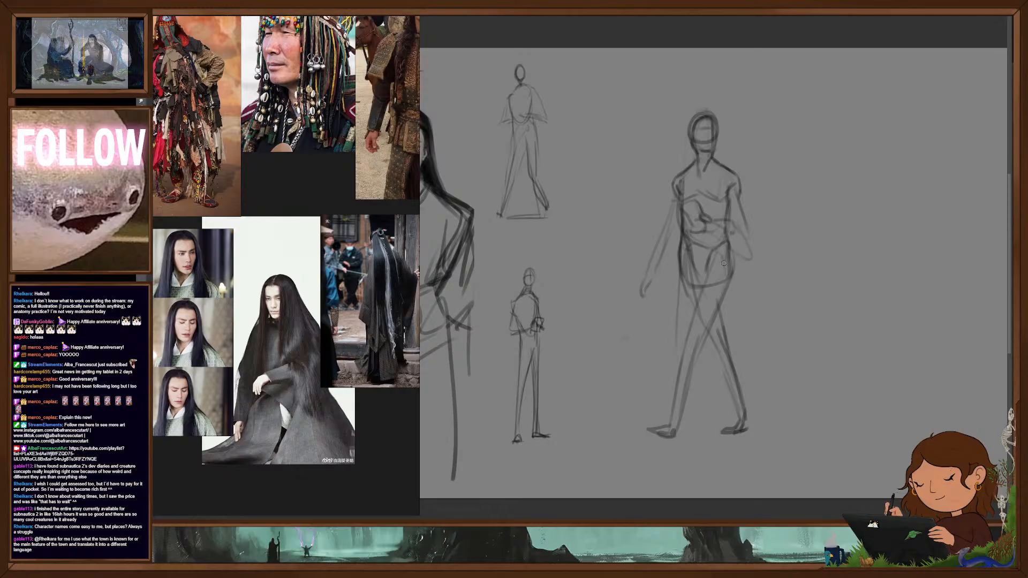
- Contour the walking figure's front thigh and calf, and replace its rough front foot with a more defined one
drag(721, 309, 697, 348)
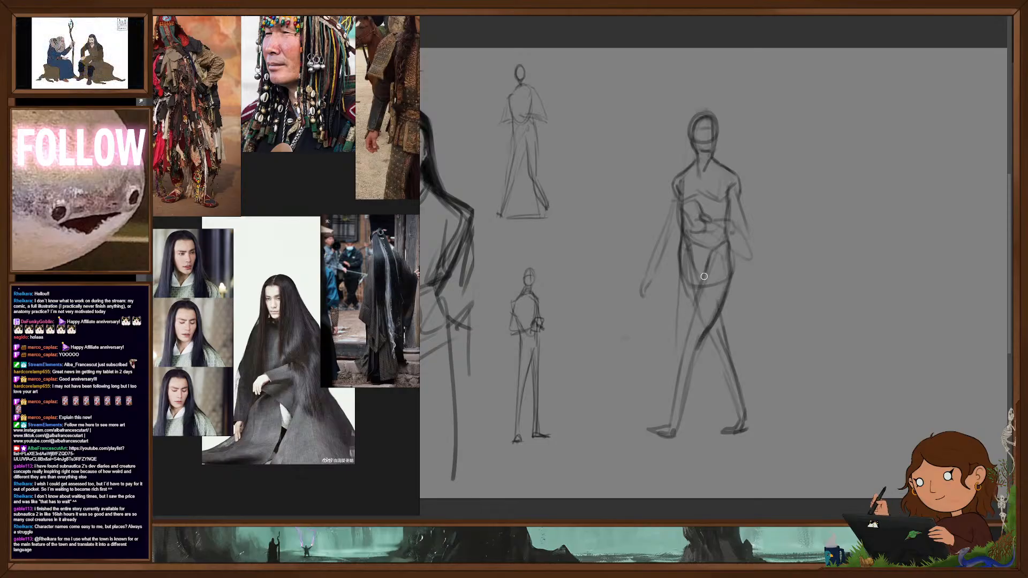
drag(699, 289, 668, 429)
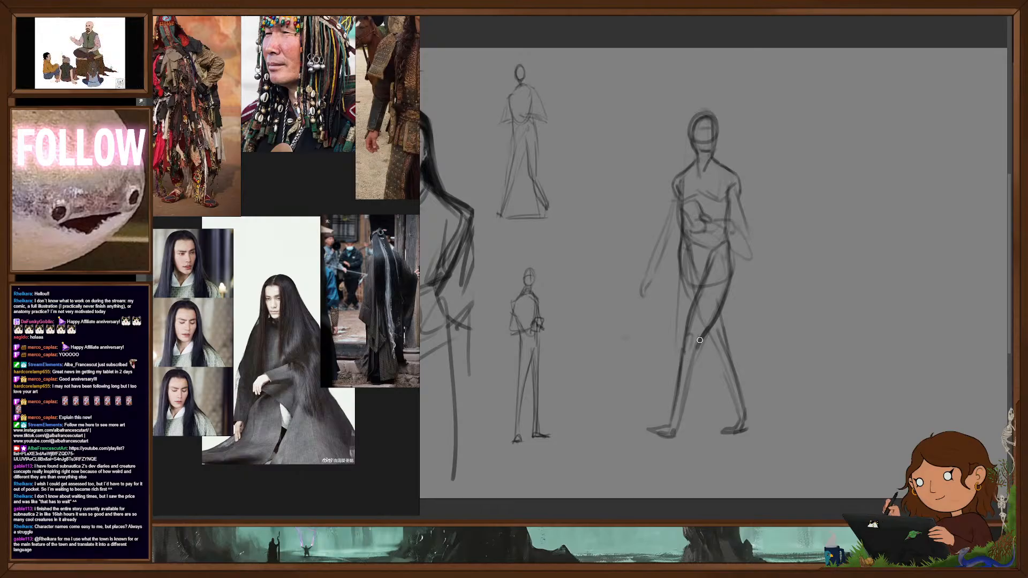
drag(698, 357, 674, 433)
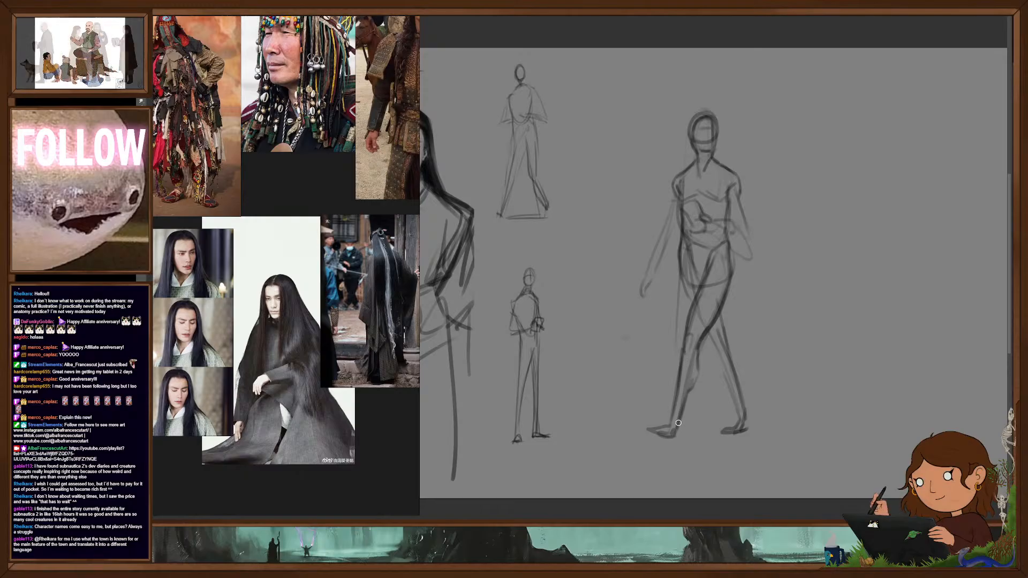
key(ctrl+z)
mouse_move(689, 394)
mouse_down()
mouse_move(671, 437)
mouse_move(660, 423)
mouse_move(669, 433)
mouse_up()
key(ctrl+z)
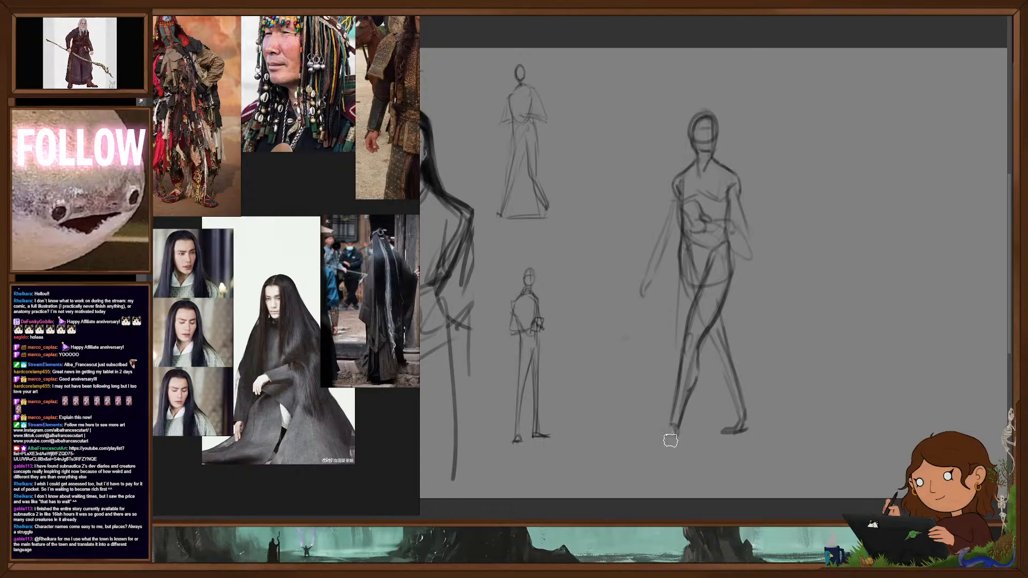
key(ctrl+z)
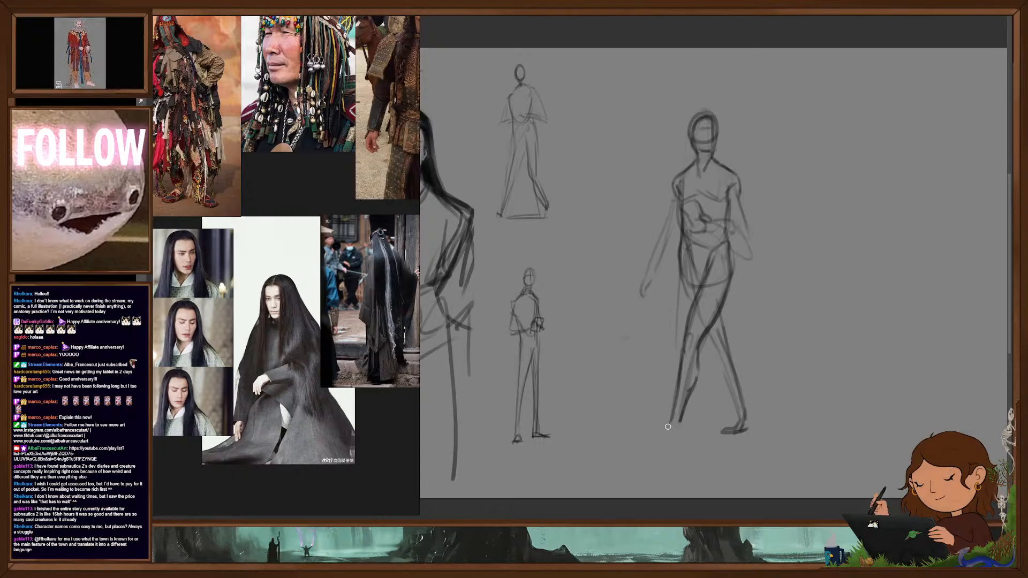
drag(663, 425, 676, 428)
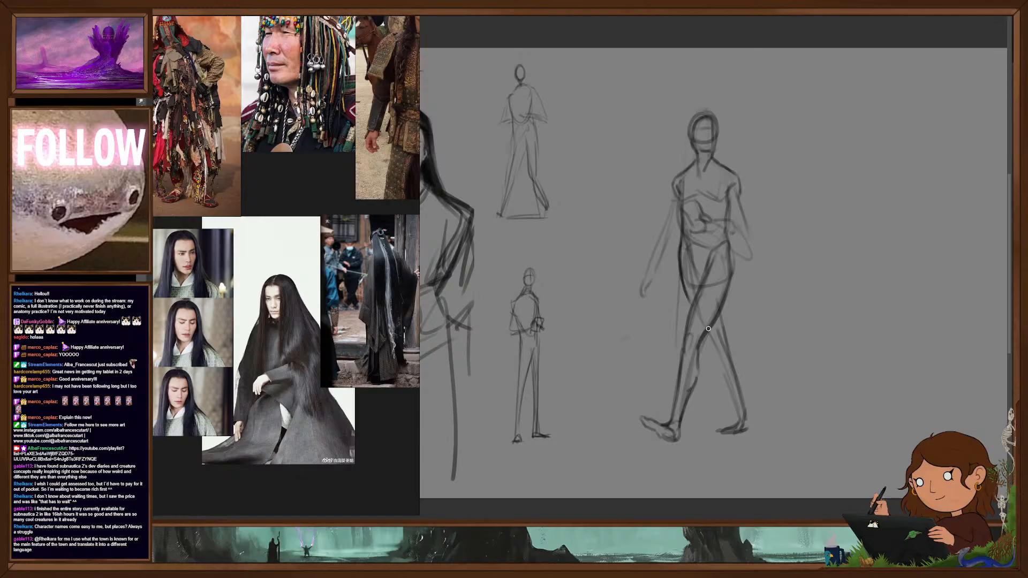
- Redraw the walking figure's rear leg and foot, and define its hanging arm and the arm bent across the waist
mouse_move(716, 350)
mouse_down()
mouse_move(739, 428)
mouse_move(730, 431)
mouse_move(751, 420)
mouse_move(725, 321)
mouse_move(750, 411)
mouse_up()
key(e)
key(b)
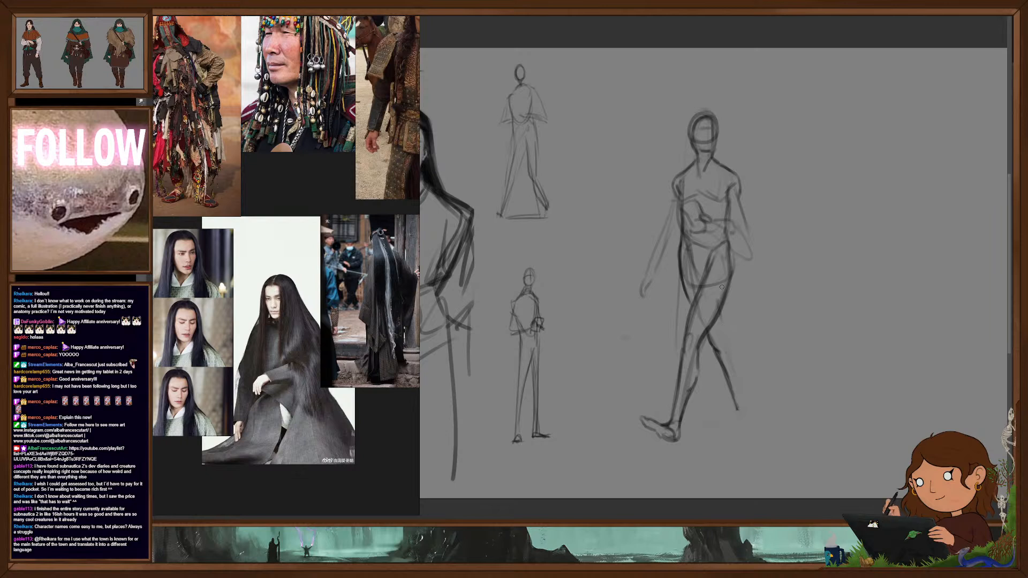
mouse_move(721, 316)
mouse_down()
mouse_move(749, 420)
mouse_move(708, 422)
mouse_up()
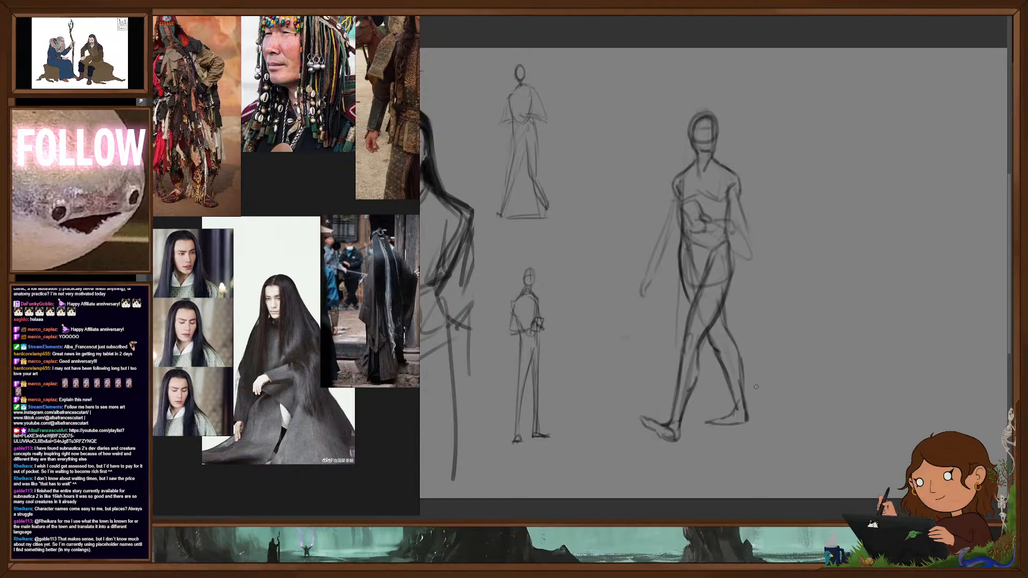
mouse_move(673, 189)
mouse_down()
mouse_move(654, 277)
mouse_move(654, 259)
mouse_up()
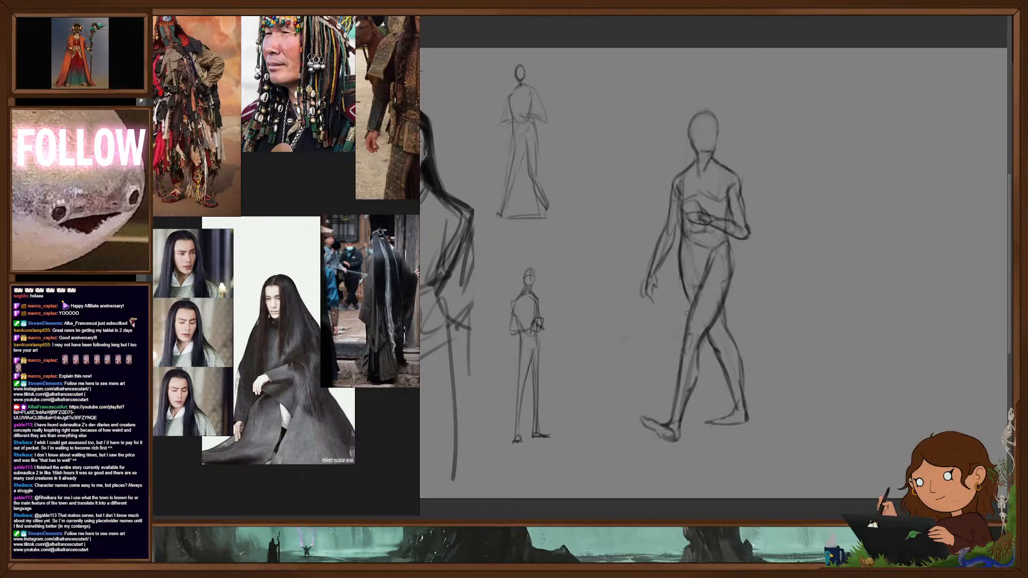
drag(728, 169, 747, 221)
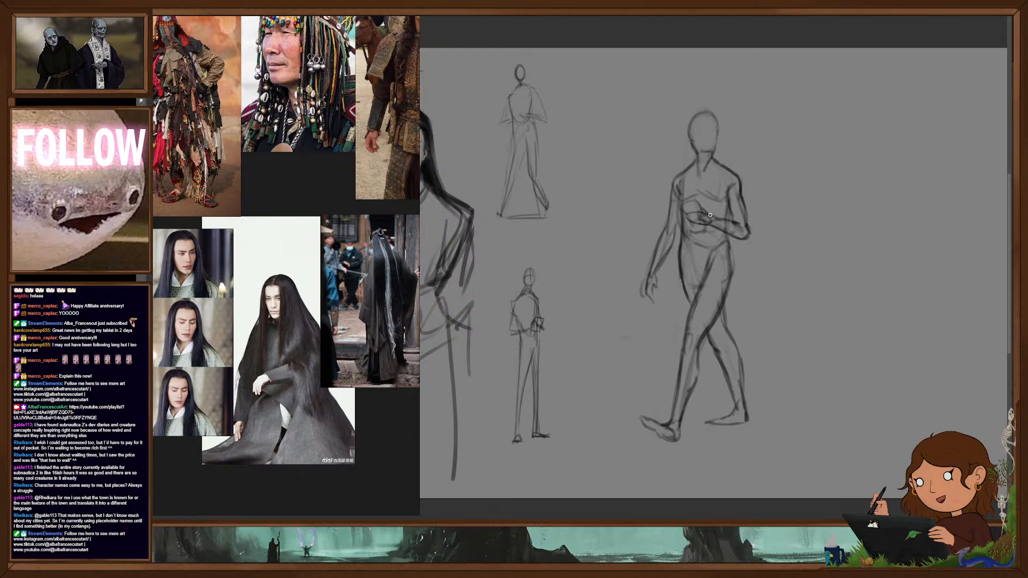
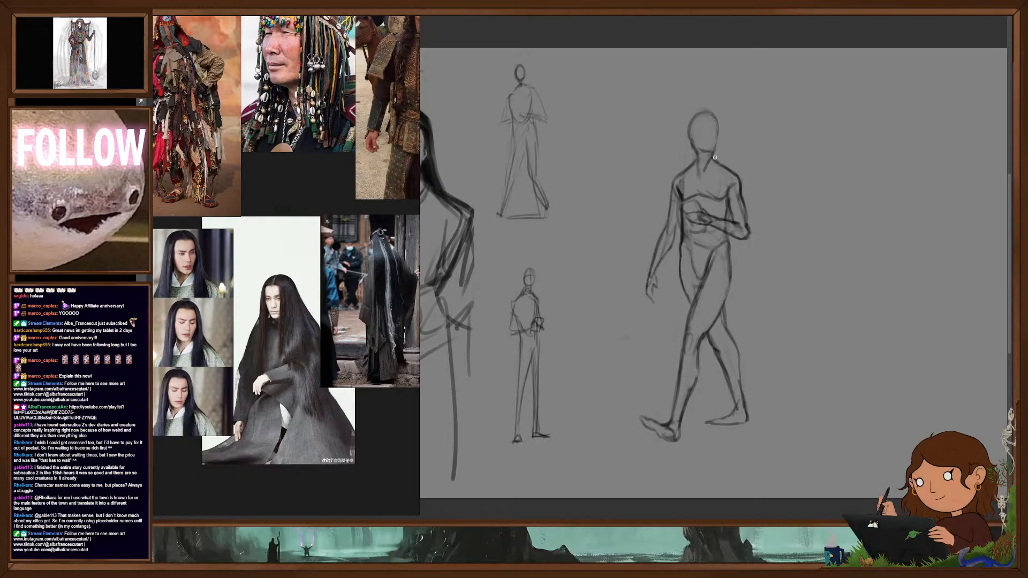
- Outline the walking figure's head and the join between its jaw and neck with darker lines
drag(694, 144, 715, 147)
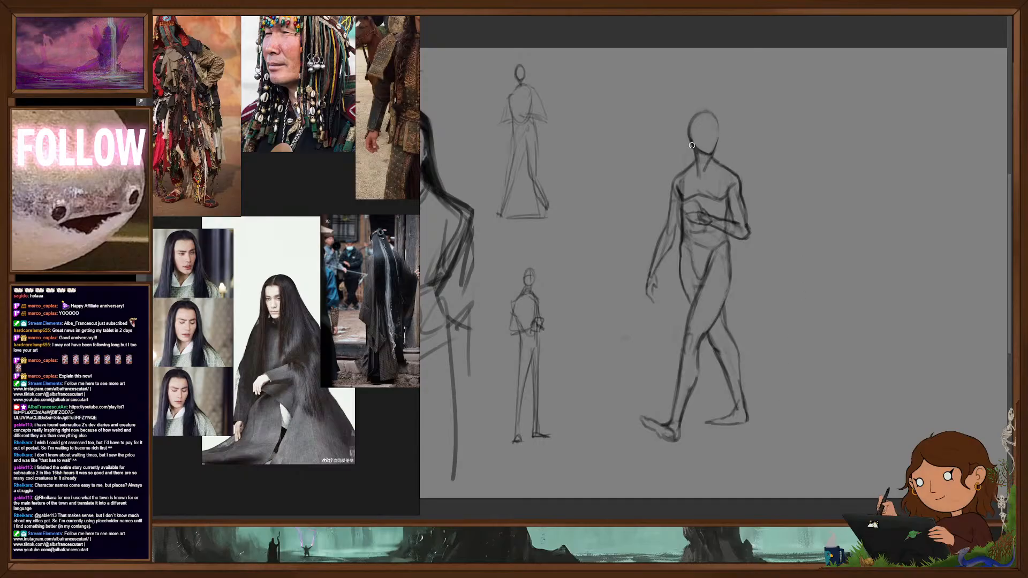
mouse_move(715, 114)
mouse_down()
mouse_move(722, 133)
mouse_move(698, 172)
mouse_up()
right_click(740, 142)
click(766, 109)
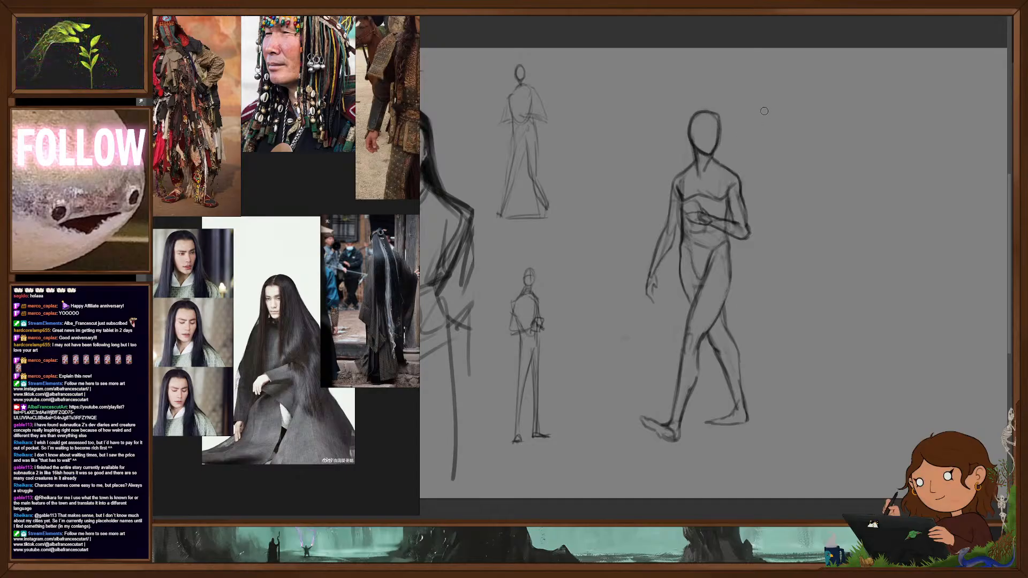
- Fade out the walking figure's head outline and redraw a cleaner head with jaw and face guidelines in the mirrored view
key(e)
mouse_move(702, 114)
mouse_down()
mouse_move(716, 112)
mouse_move(711, 171)
mouse_up()
key(m)
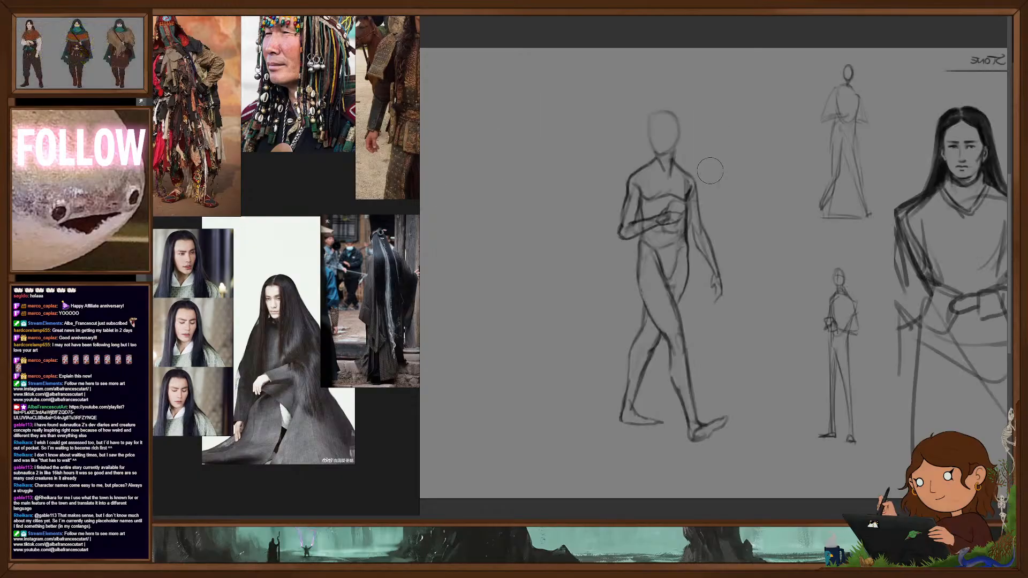
drag(752, 330, 751, 329)
mouse_move(662, 142)
mouse_down()
mouse_move(657, 161)
mouse_move(684, 146)
mouse_move(661, 176)
mouse_move(675, 165)
mouse_move(657, 160)
mouse_move(674, 167)
mouse_move(657, 150)
mouse_move(664, 138)
mouse_move(681, 140)
mouse_up()
key(b)
key(e)
key(b)
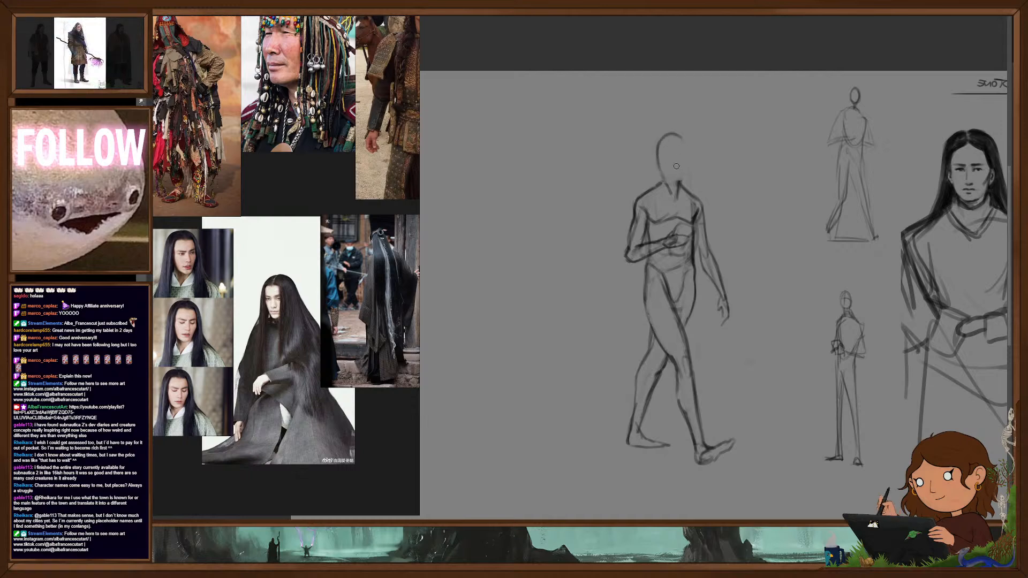
mouse_move(664, 175)
mouse_down()
mouse_move(670, 191)
mouse_move(681, 170)
mouse_move(677, 186)
mouse_up()
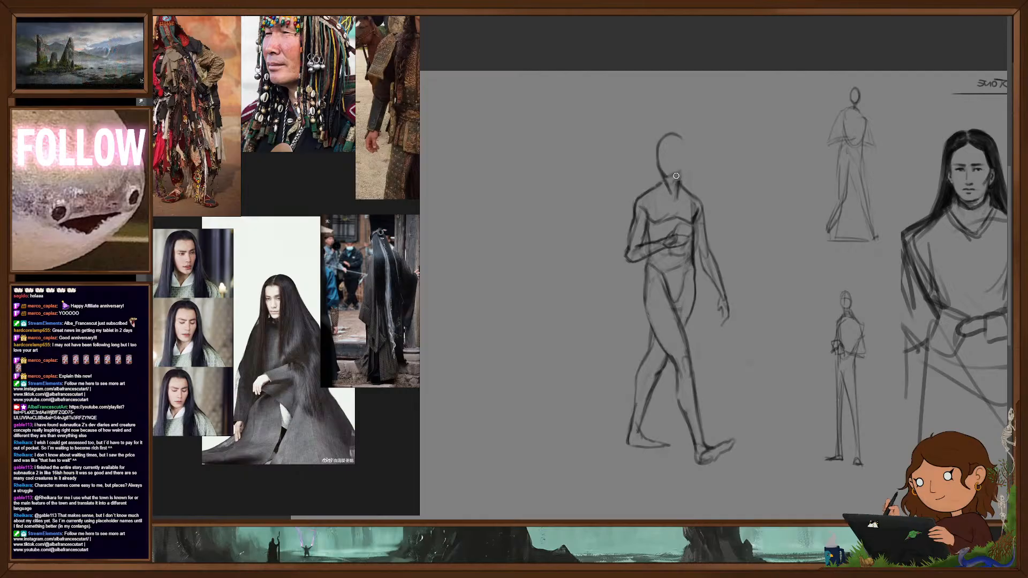
drag(685, 144, 679, 190)
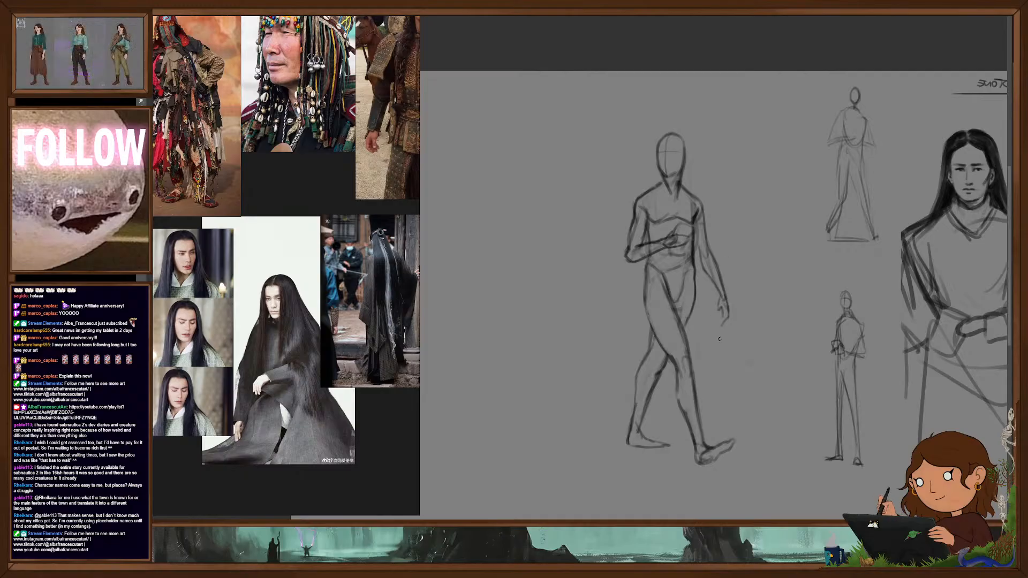
- Sketch the walking figure's hair with a small bun, long strands beside the face and a dark parted hairline
drag(733, 365, 767, 367)
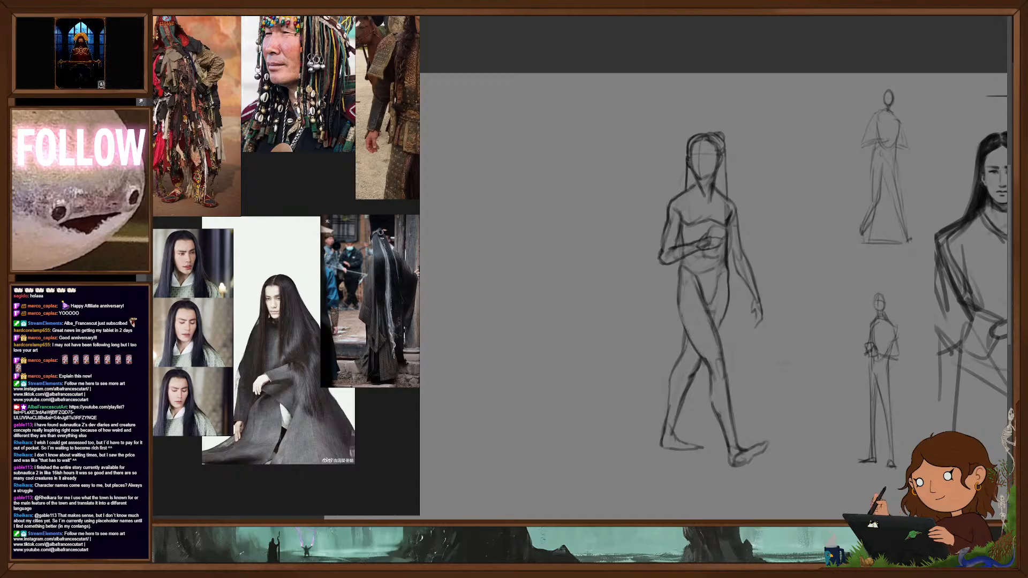
key(m)
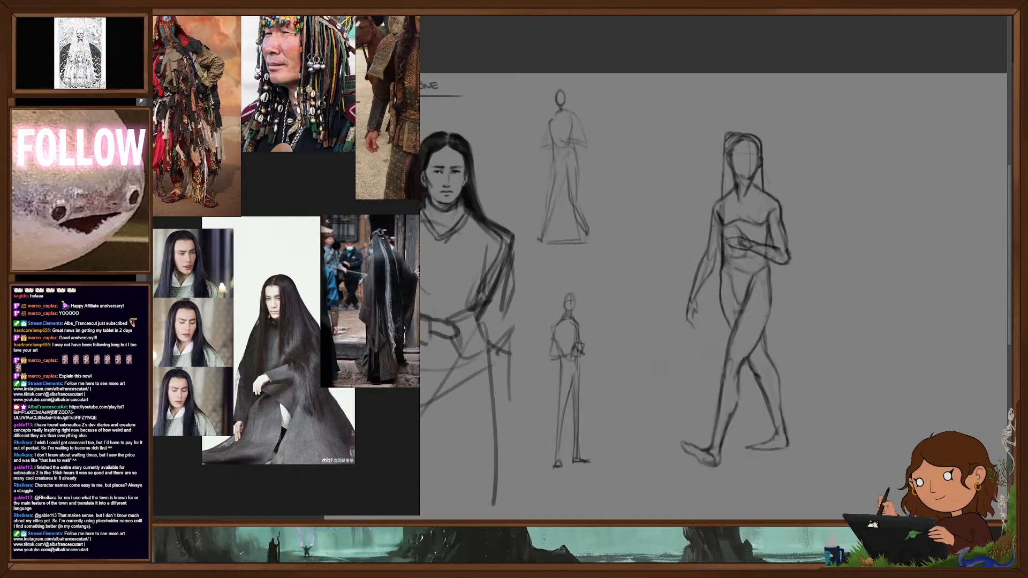
drag(838, 353, 858, 357)
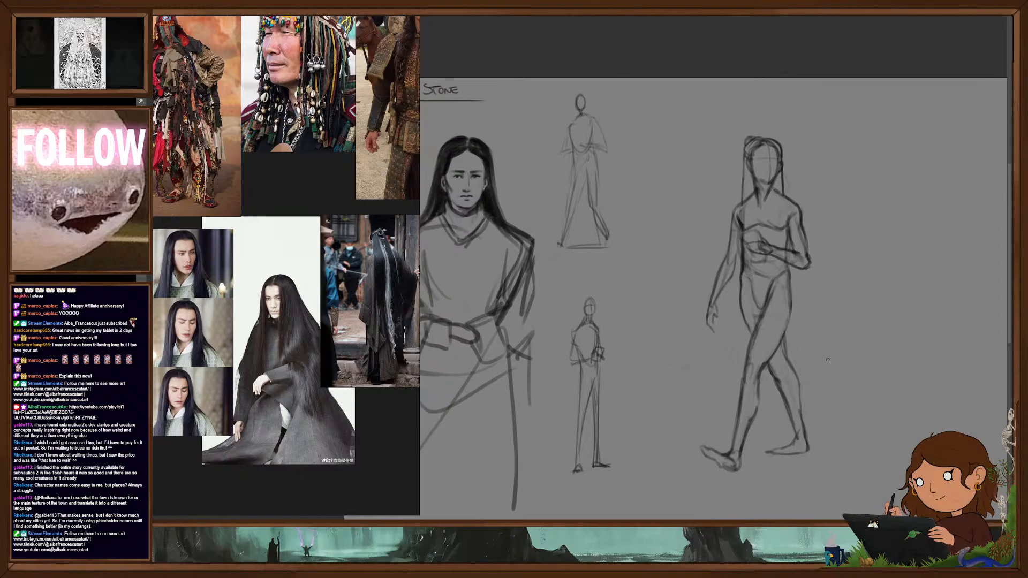
mouse_move(765, 144)
mouse_down()
mouse_move(754, 154)
mouse_move(763, 145)
mouse_move(779, 153)
mouse_up()
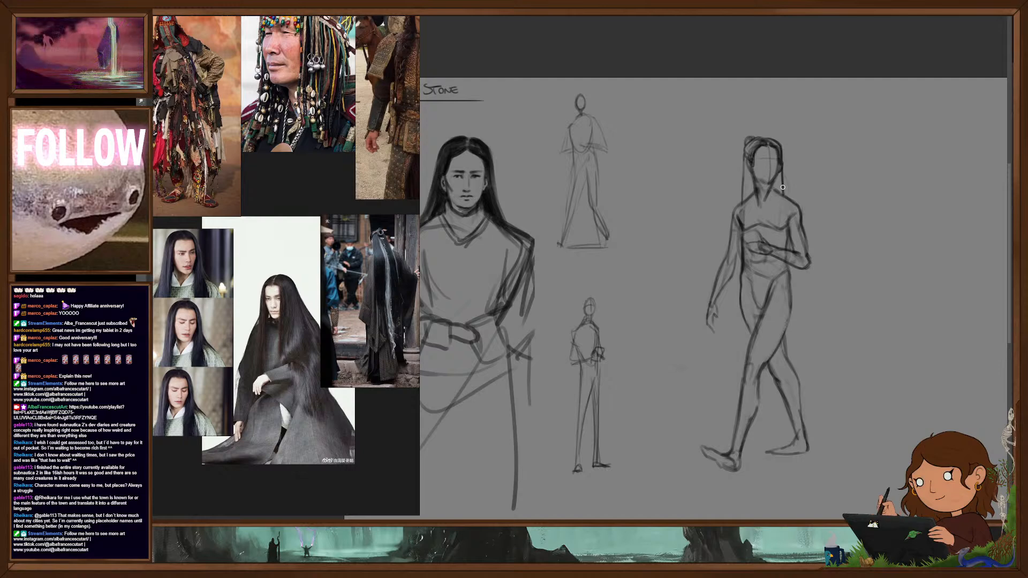
mouse_move(767, 185)
mouse_down()
mouse_move(778, 182)
mouse_move(840, 248)
mouse_move(862, 316)
mouse_up()
- Erase the face guidelines and the rough chin and jaw lines from the walking figure's head
key(e)
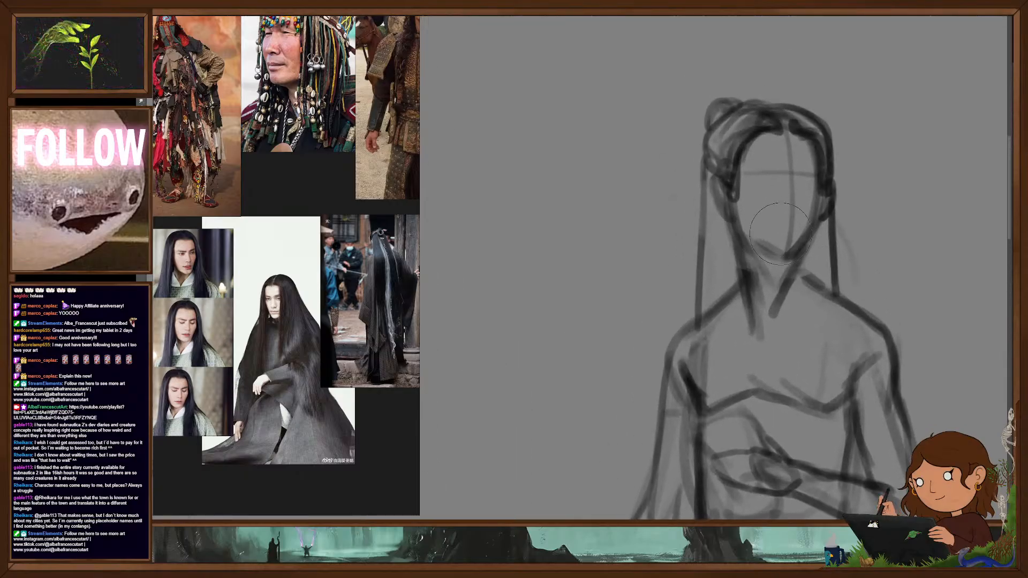
mouse_move(767, 231)
mouse_down()
mouse_move(784, 189)
mouse_move(773, 206)
mouse_move(785, 211)
mouse_move(785, 256)
mouse_up()
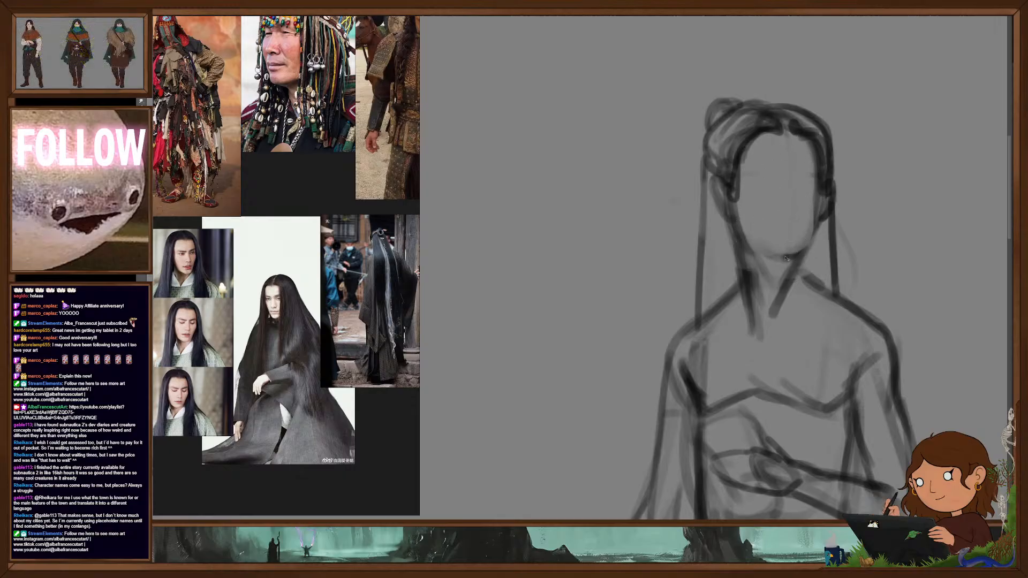
key(ctrl+z)
key(b)
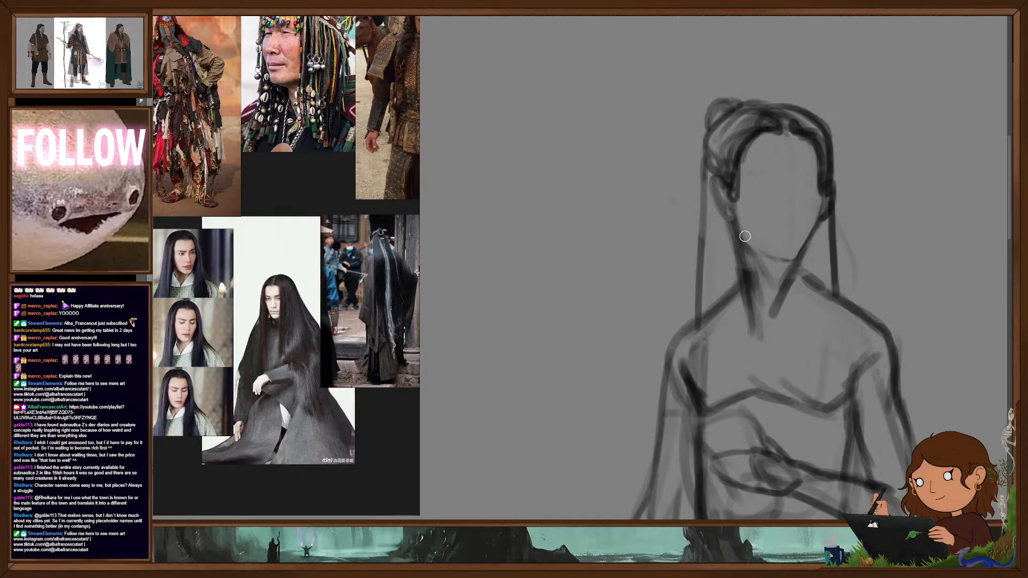
key(ctrl+z)
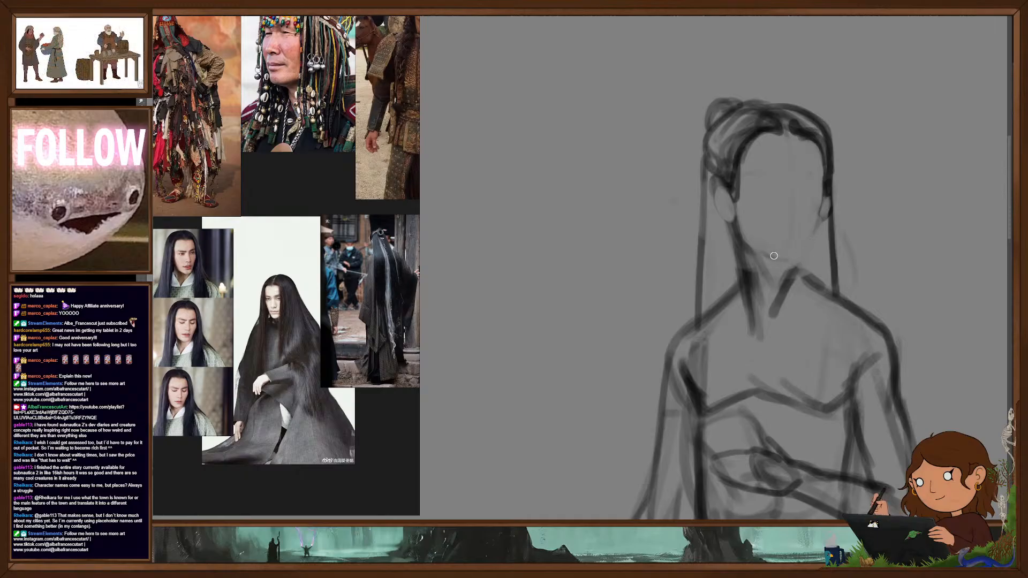
- Redraw the walking figure's chin, both sides of the jaw and the upper neck lines
drag(794, 261, 804, 253)
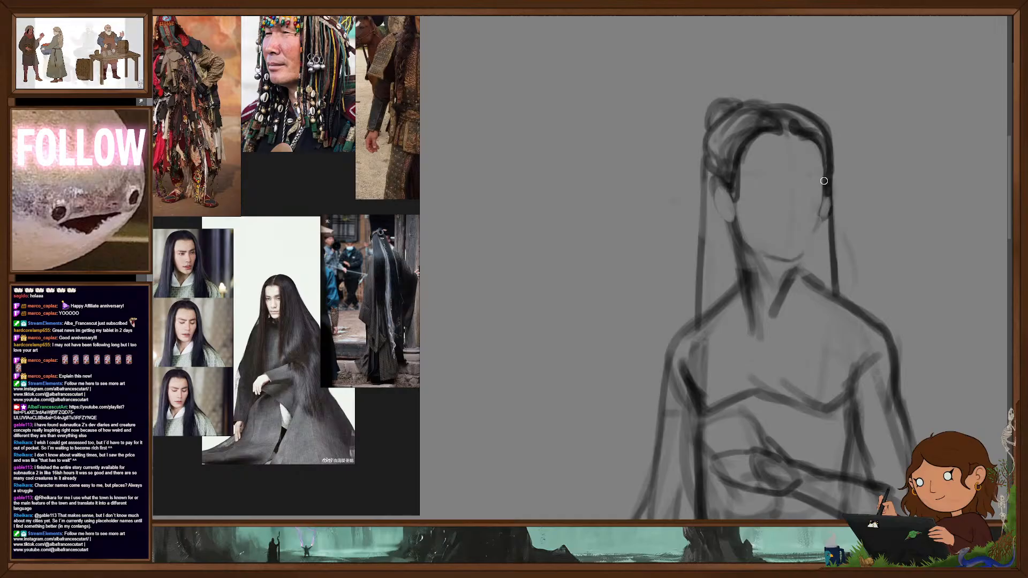
drag(823, 203, 812, 235)
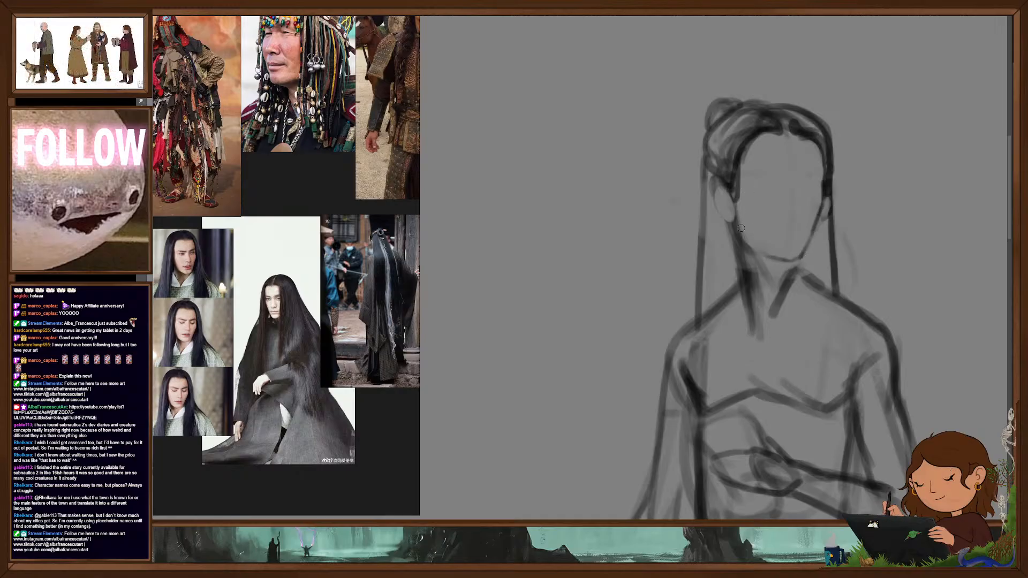
mouse_move(733, 217)
mouse_down()
mouse_move(747, 242)
mouse_move(734, 284)
mouse_up()
drag(819, 226, 776, 310)
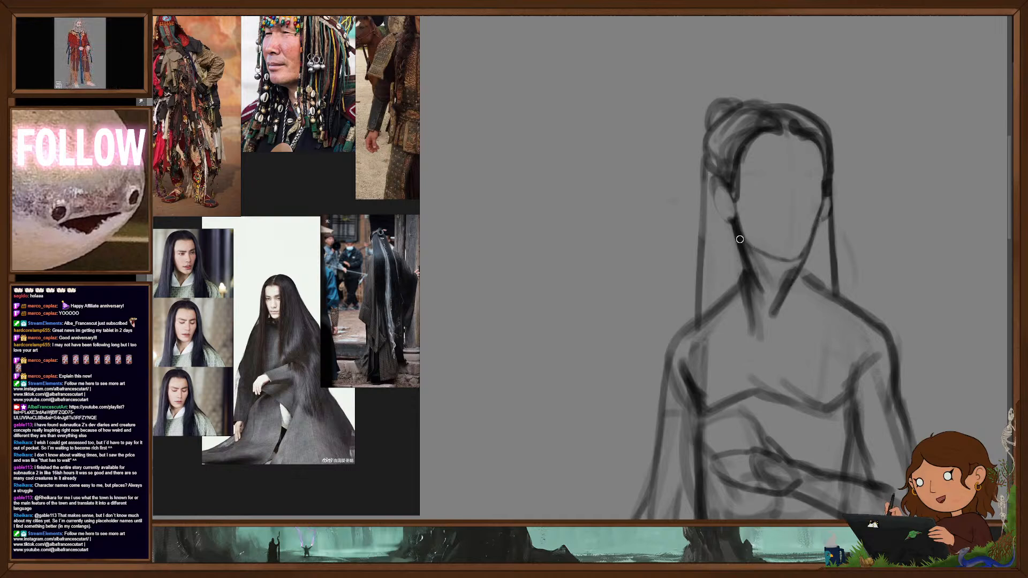
- Shade under the walking figure's chin and sketch its brows, nose, mouth and cheek plane
mouse_move(792, 259)
mouse_down()
mouse_move(771, 268)
mouse_move(811, 251)
mouse_up()
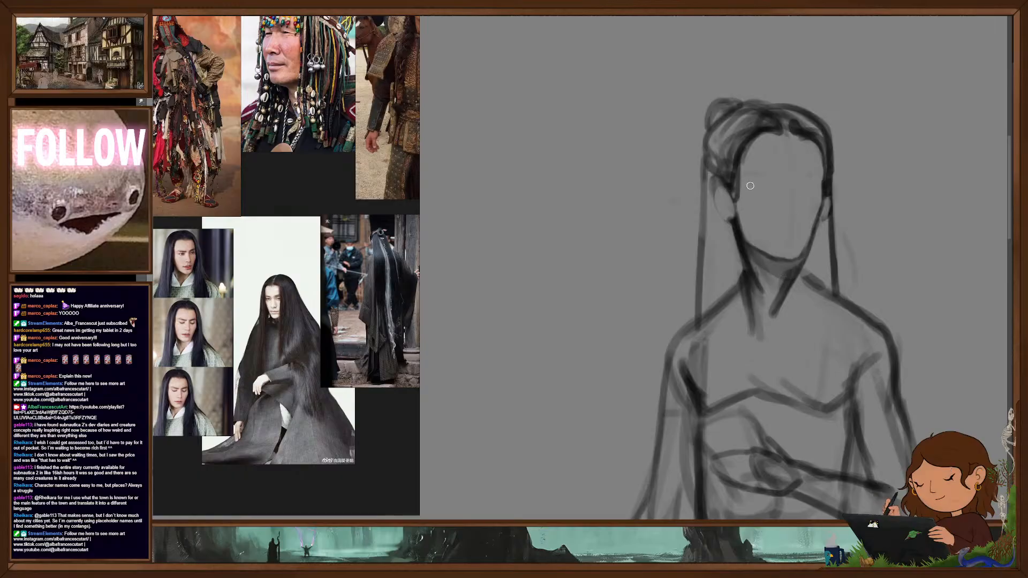
drag(754, 184, 815, 179)
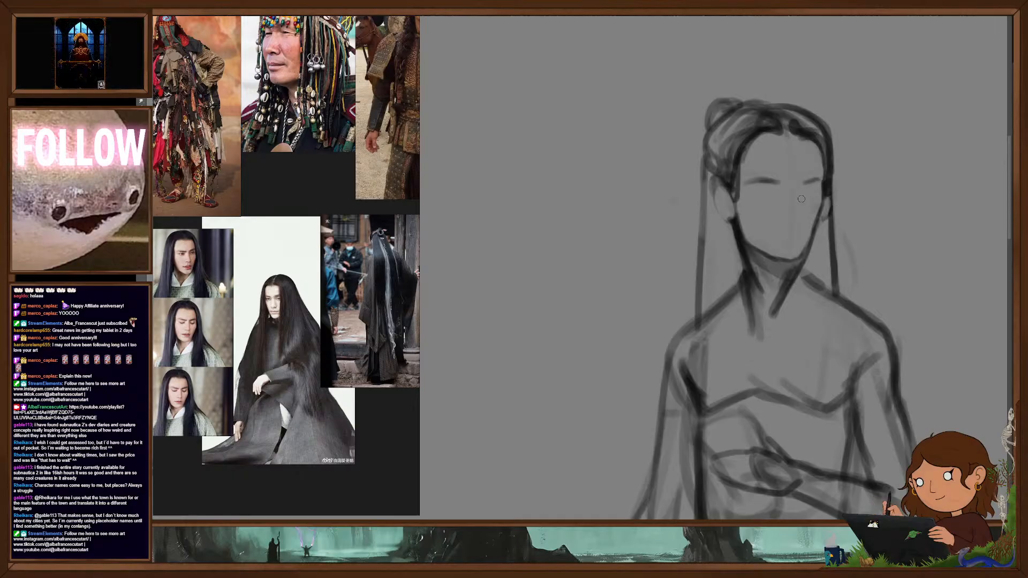
drag(787, 221, 798, 220)
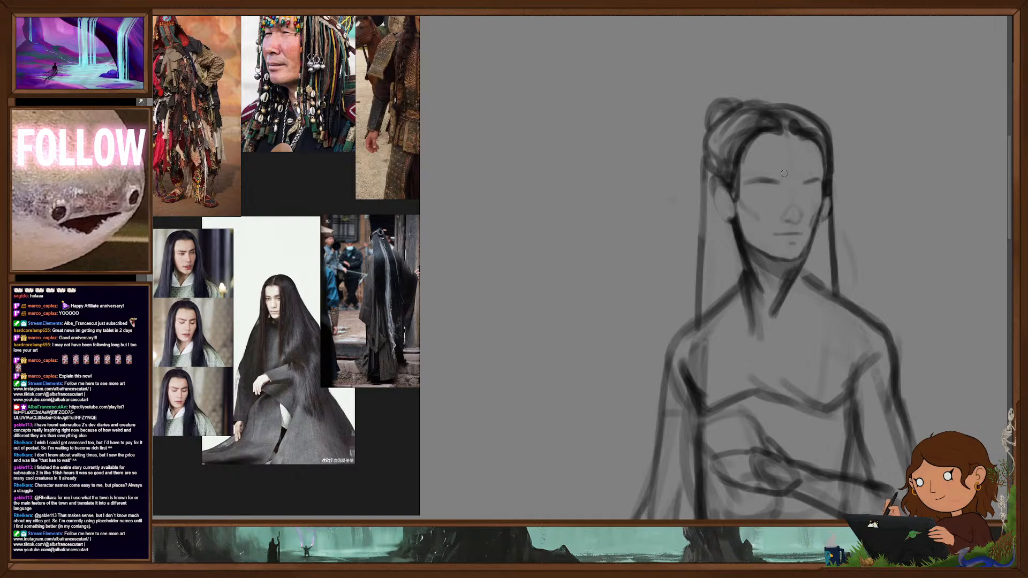
- Select the walking figure's head and scale it down slightly in height
scroll(778, 314, down, 5)
mouse_move(780, 364)
mouse_down()
mouse_move(733, 276)
mouse_move(792, 268)
mouse_move(805, 243)
mouse_up()
mouse_move(800, 306)
mouse_down()
mouse_move(778, 308)
mouse_move(805, 269)
mouse_move(790, 285)
mouse_up()
mouse_move(735, 128)
mouse_down()
mouse_move(737, 165)
mouse_move(696, 201)
mouse_up()
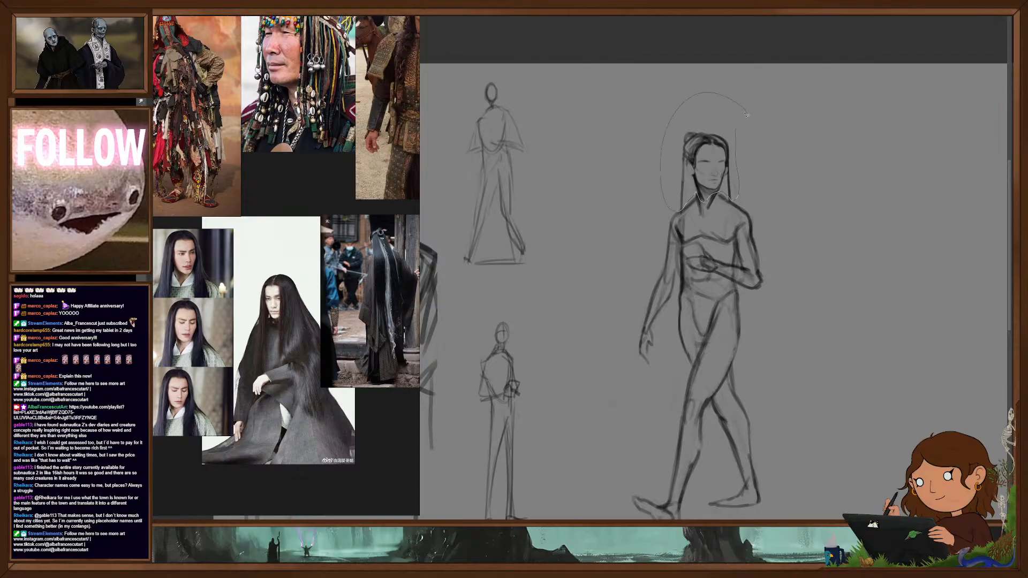
drag(710, 96, 705, 99)
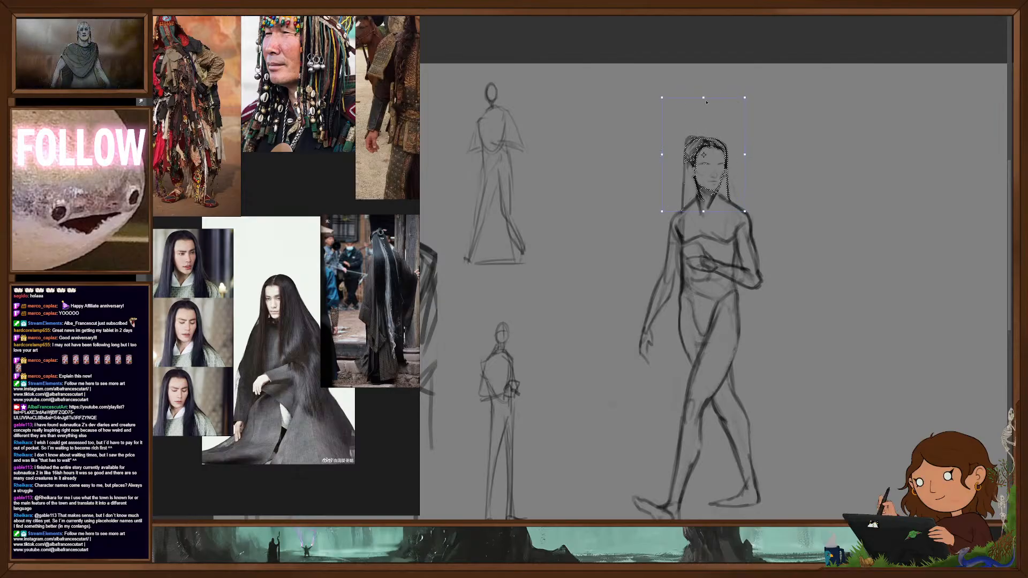
key(ctrl+d)
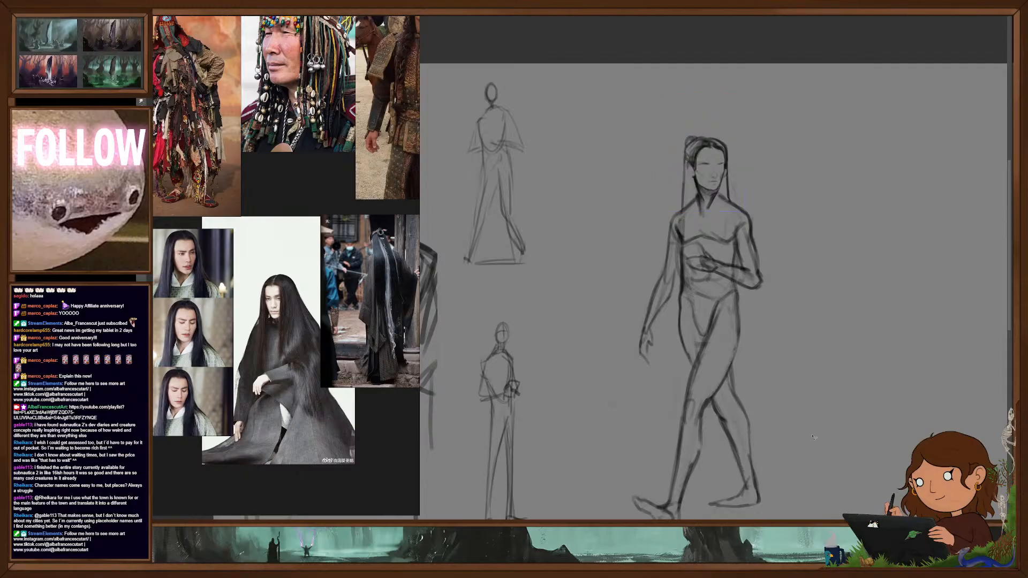
- Darken the walking figure's eyebrows and draw both eyes beneath them
scroll(801, 330, up, 1)
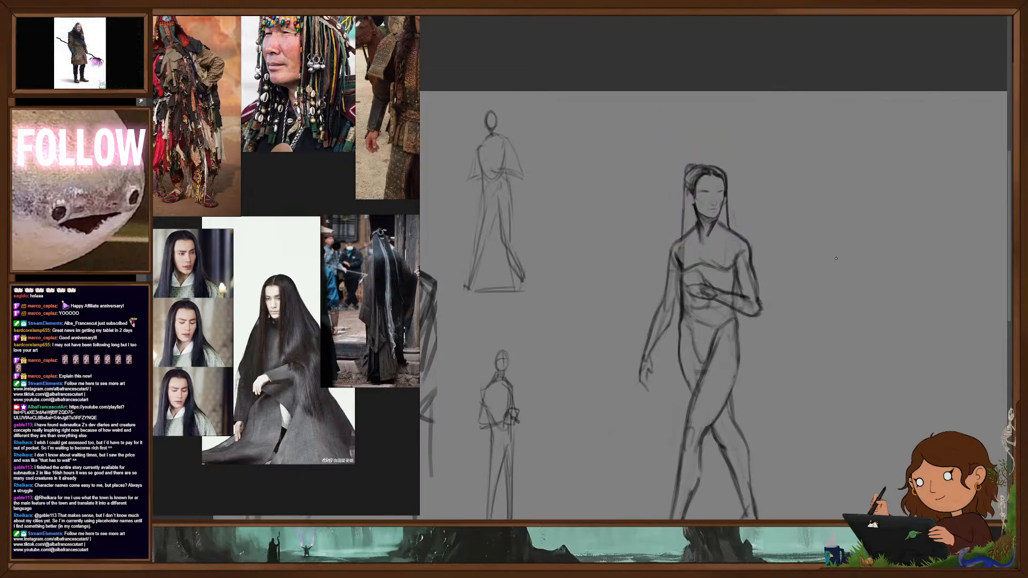
drag(721, 205, 771, 208)
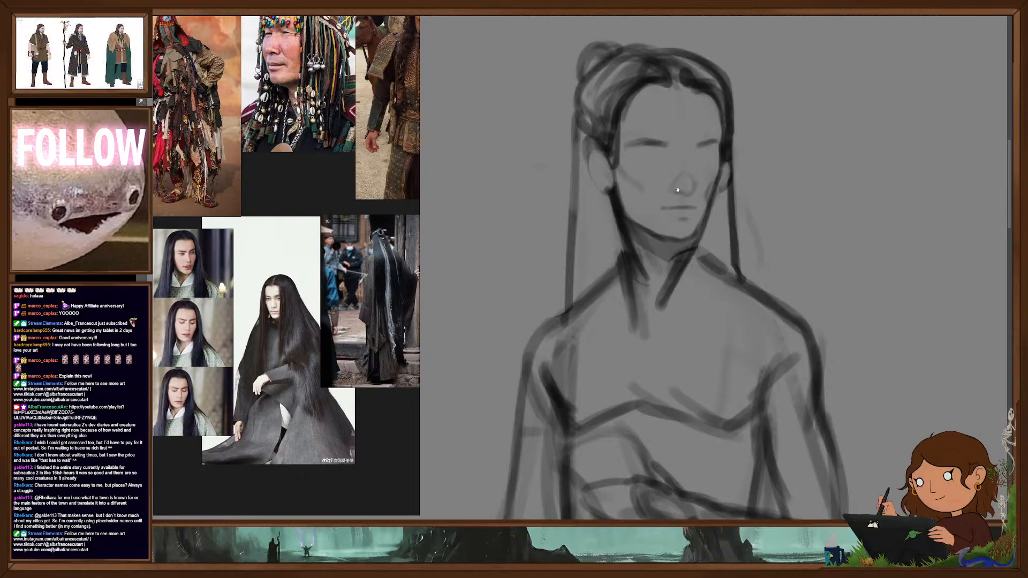
drag(684, 221, 715, 248)
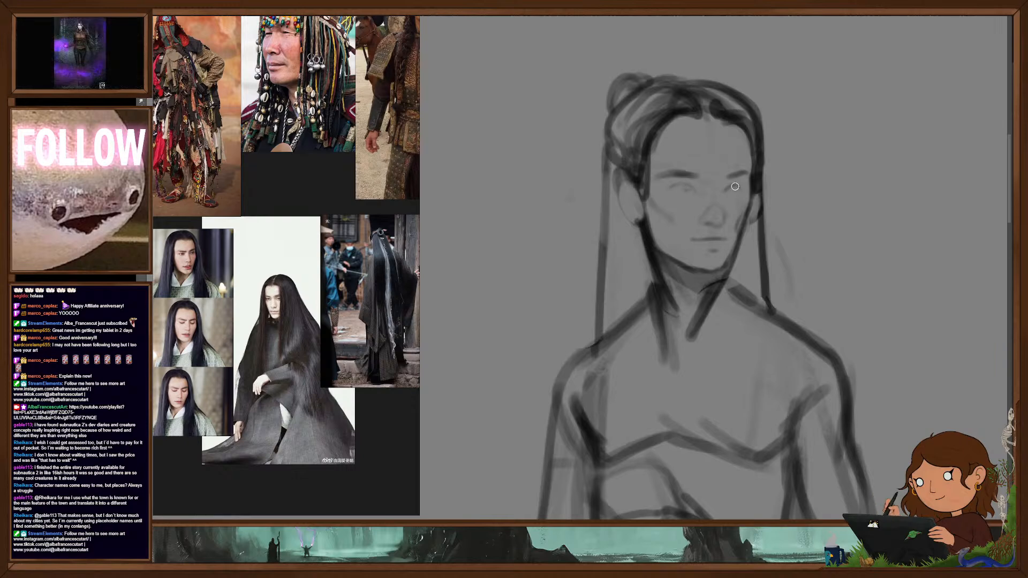
click(686, 186)
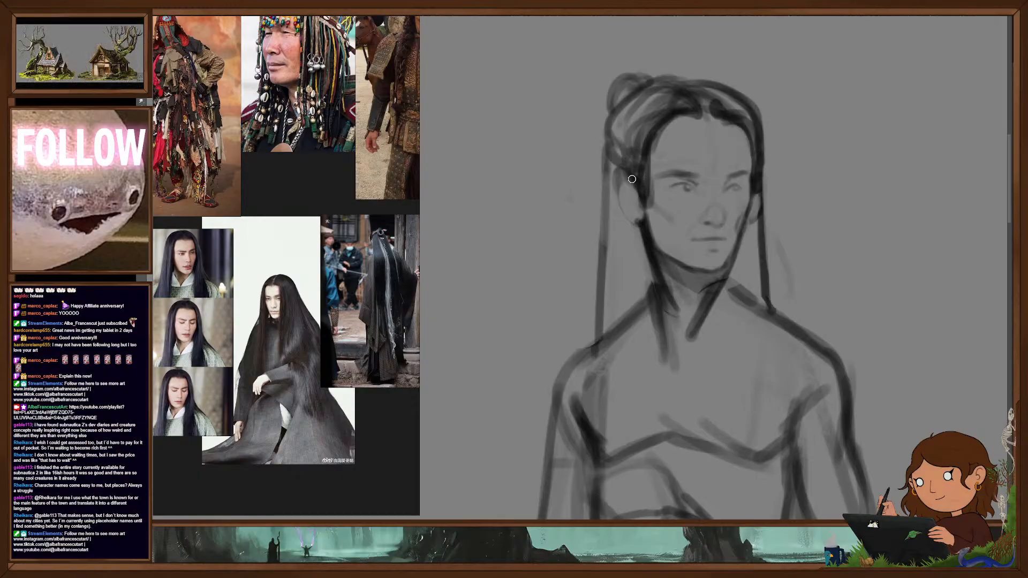
- Rework the walking figure's ears, undoing the trial strokes beside the near ear and giving both darker contours
drag(611, 172, 643, 241)
drag(609, 152, 640, 243)
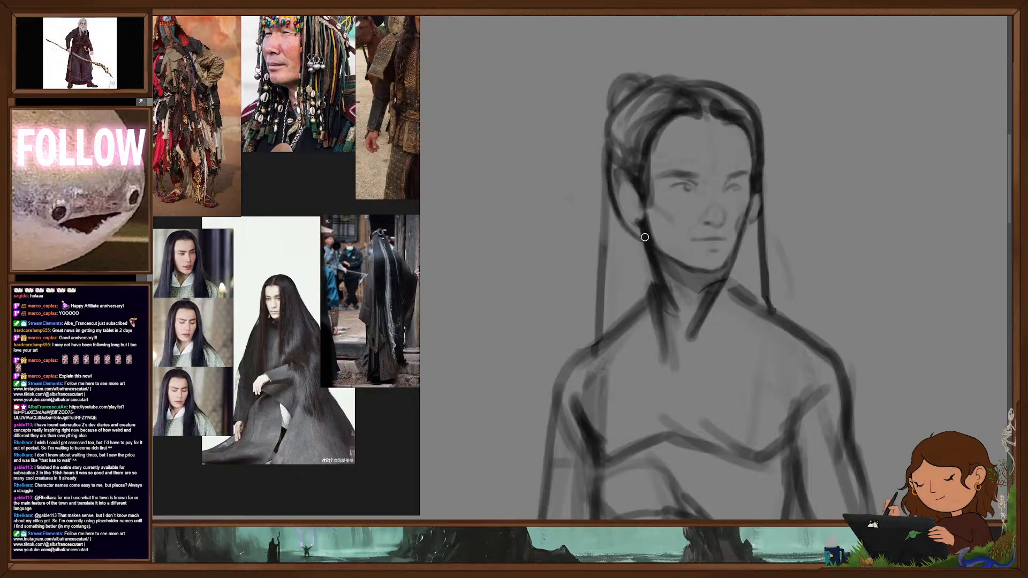
key(ctrl+z)
key(ctrl+z)
key(ctrl+z)
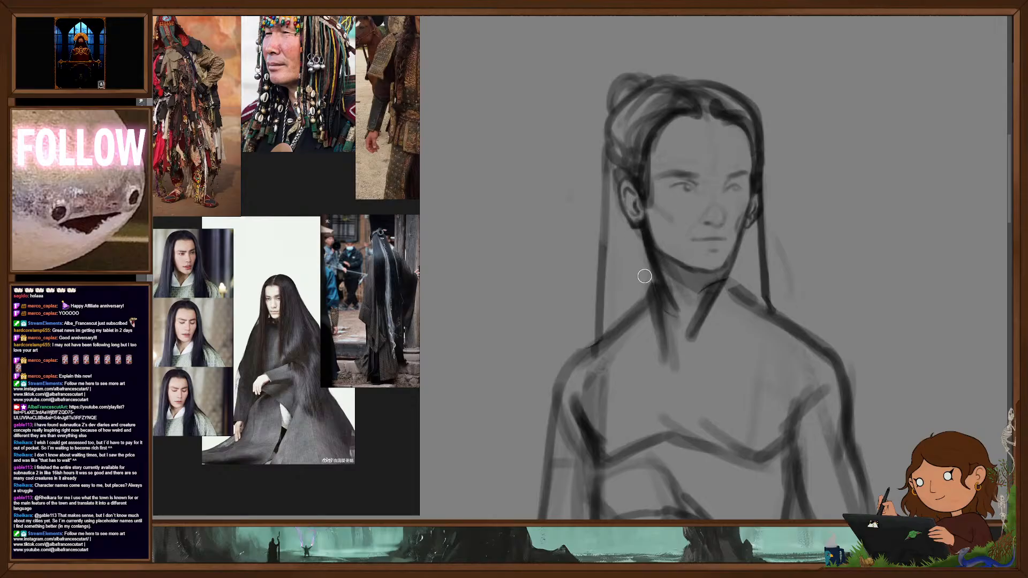
mouse_move(739, 323)
mouse_down()
mouse_move(743, 375)
mouse_move(716, 233)
mouse_move(777, 276)
mouse_move(808, 260)
mouse_move(819, 285)
mouse_move(797, 280)
mouse_move(800, 271)
mouse_up()
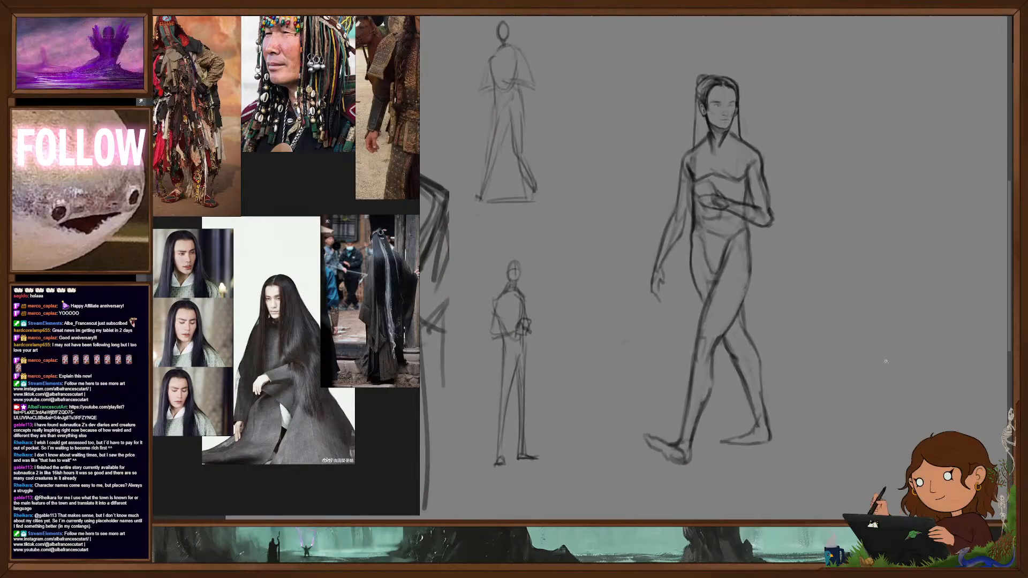
scroll(802, 326, up, 3)
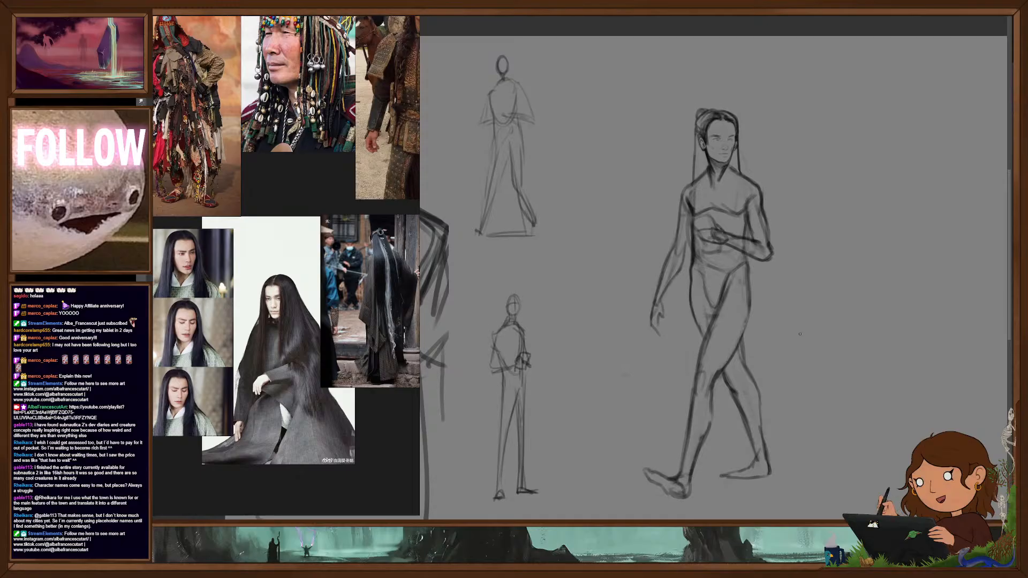
- Examine the clothing and costume photos across the whole reference board
scroll(291, 228, down, 3)
click(290, 228)
drag(291, 227, 292, 212)
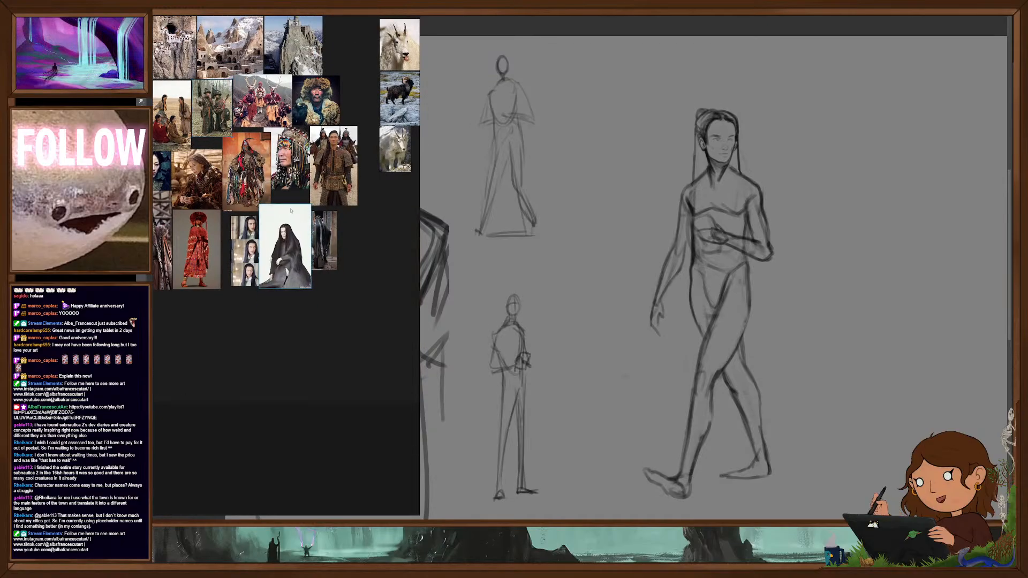
click(371, 256)
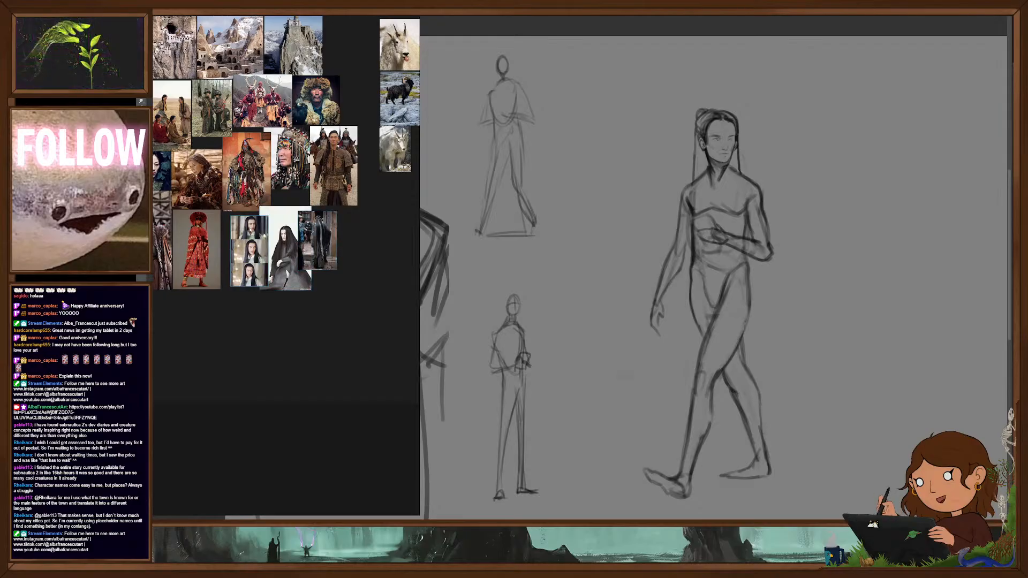
scroll(367, 293, up, 5)
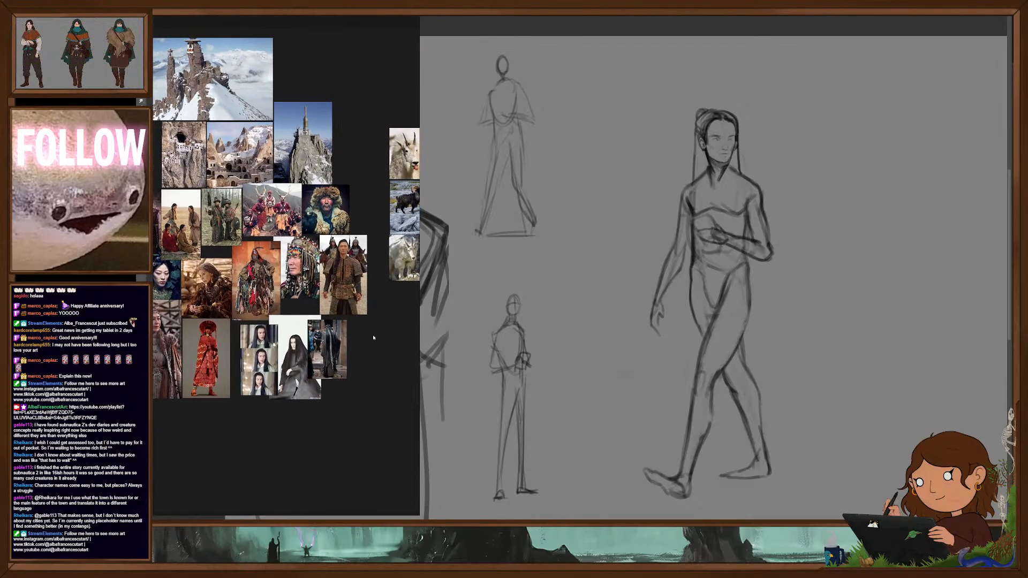
drag(375, 322, 333, 338)
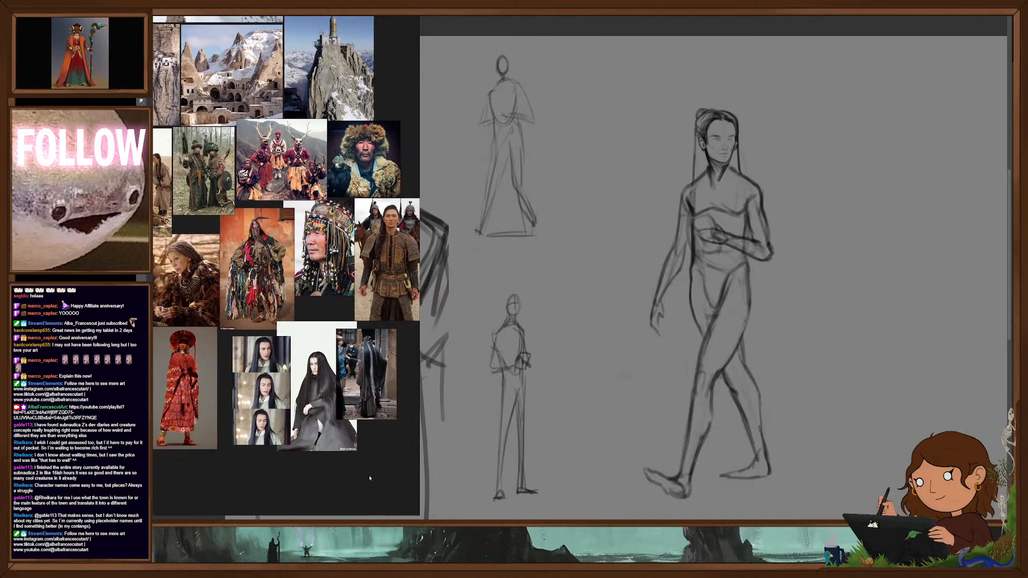
- Sketch wide, loose sleeves around both of the walking figure's arms and a V-shaped neckline across the chest
scroll(250, 357, down, 5)
mouse_move(758, 277)
mouse_down()
mouse_move(736, 243)
mouse_move(737, 314)
mouse_move(736, 299)
mouse_up()
scroll(250, 358, up, 5)
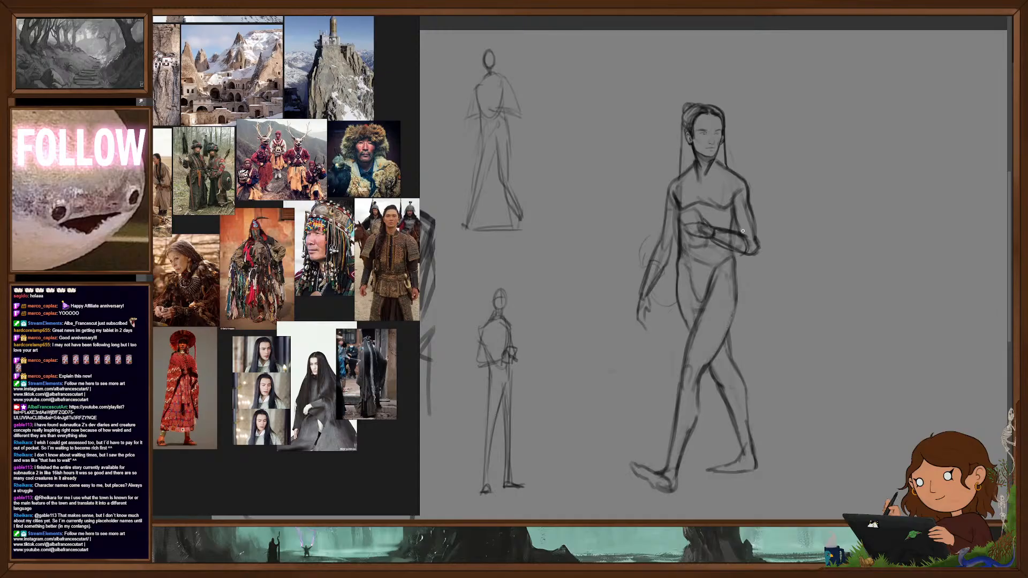
mouse_move(736, 233)
mouse_down()
mouse_move(772, 233)
mouse_move(765, 257)
mouse_move(752, 250)
mouse_up()
mouse_move(748, 297)
mouse_down()
mouse_move(765, 295)
mouse_move(777, 237)
mouse_move(745, 226)
mouse_up()
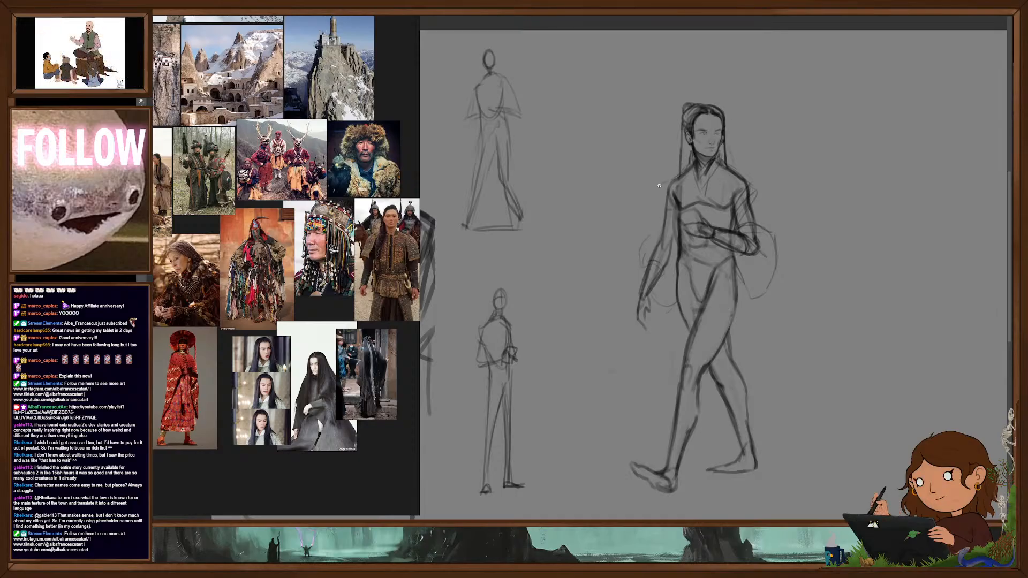
drag(662, 188, 644, 245)
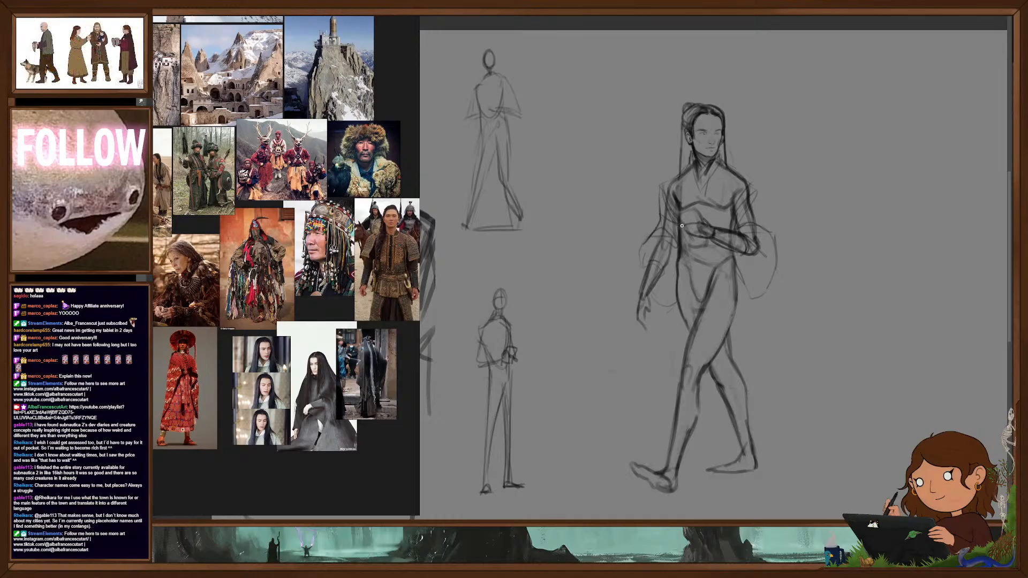
drag(755, 192, 776, 241)
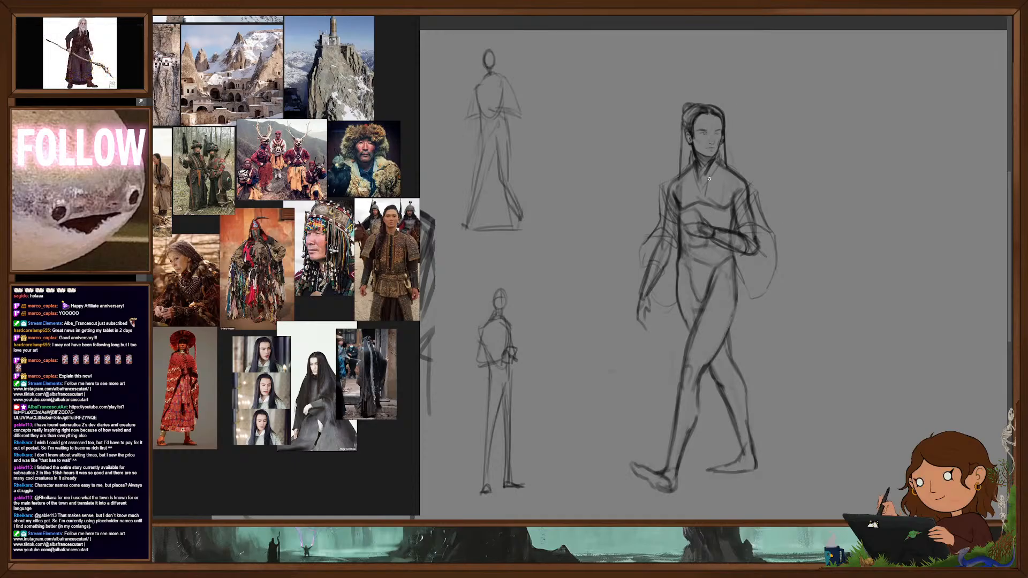
- Draw a raised collar around the neck and a long front robe panel sweeping from the waist to the leading ankle
drag(688, 164, 709, 171)
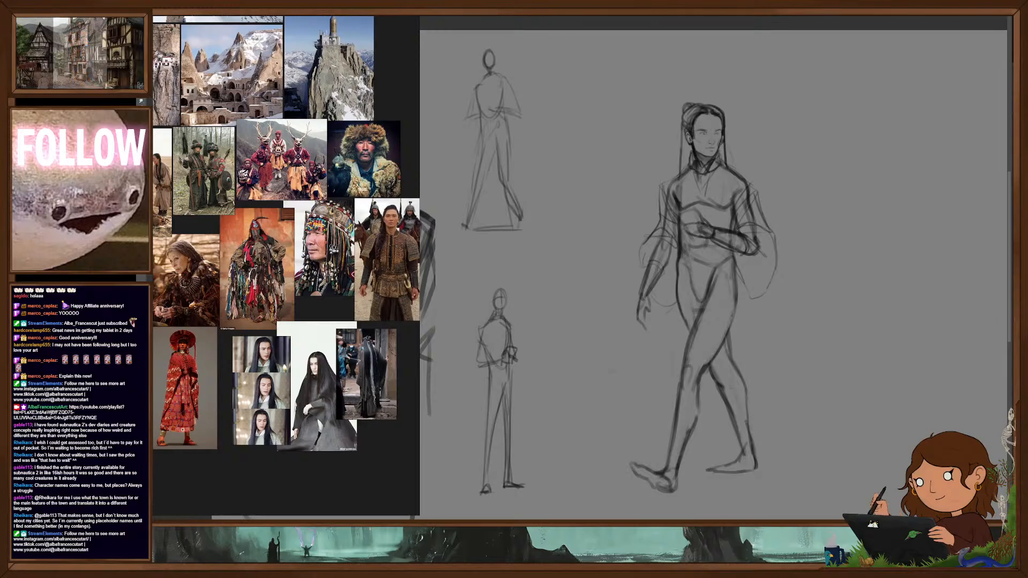
drag(677, 173, 690, 164)
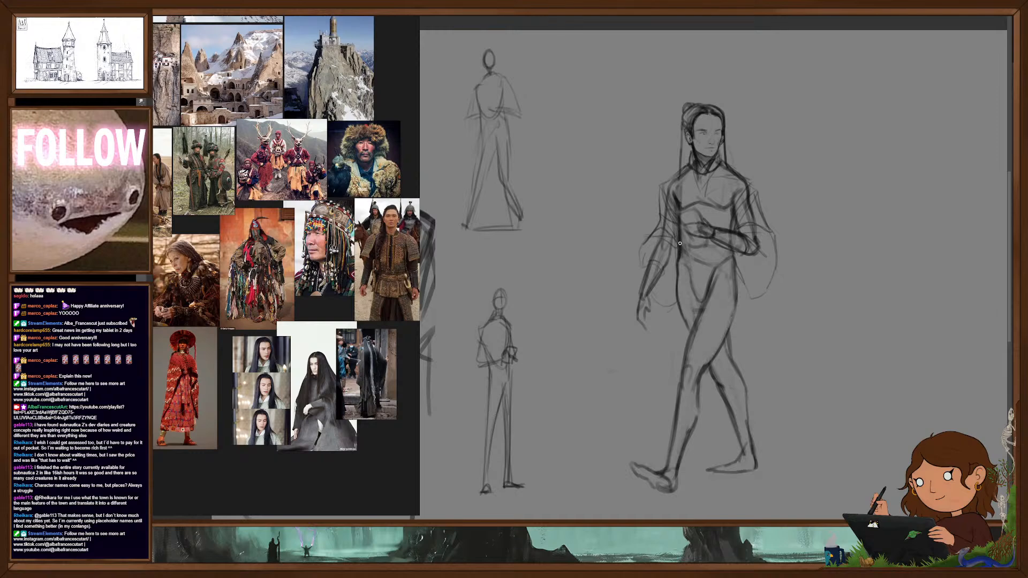
drag(676, 245, 667, 338)
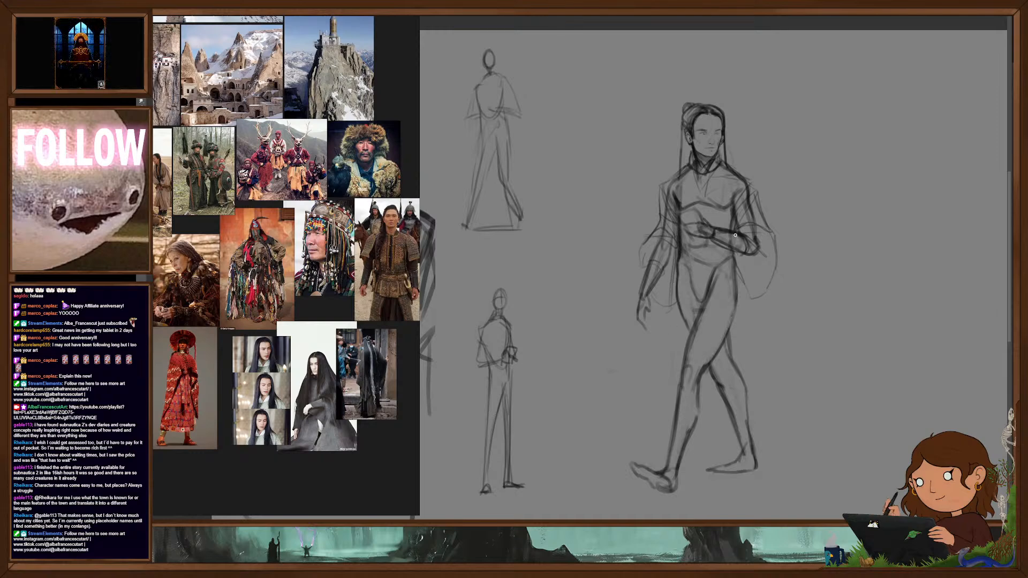
mouse_move(726, 264)
mouse_down()
mouse_move(685, 371)
mouse_move(688, 280)
mouse_up()
drag(664, 417, 660, 448)
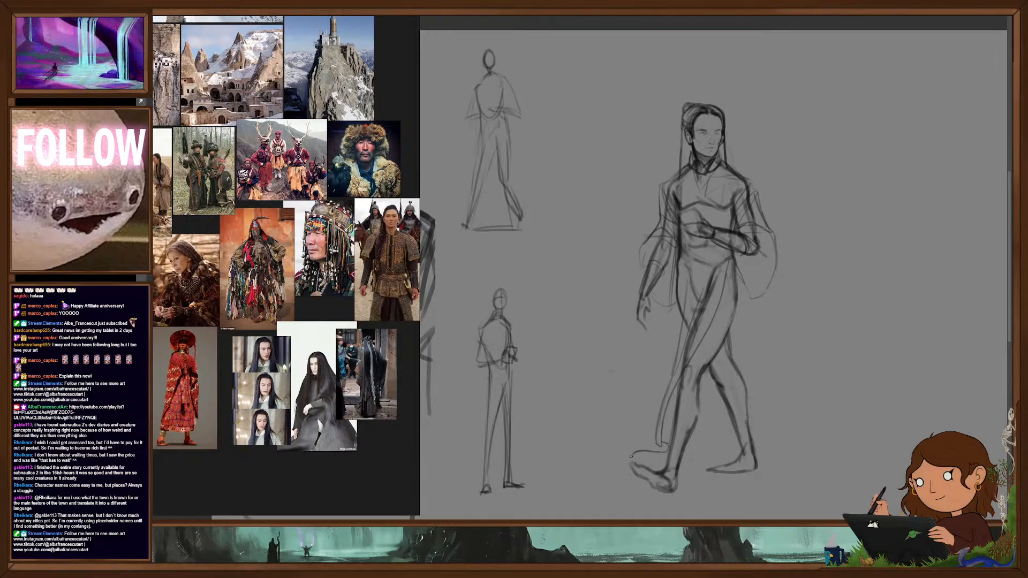
mouse_move(682, 259)
mouse_down()
mouse_move(663, 368)
mouse_move(630, 454)
mouse_up()
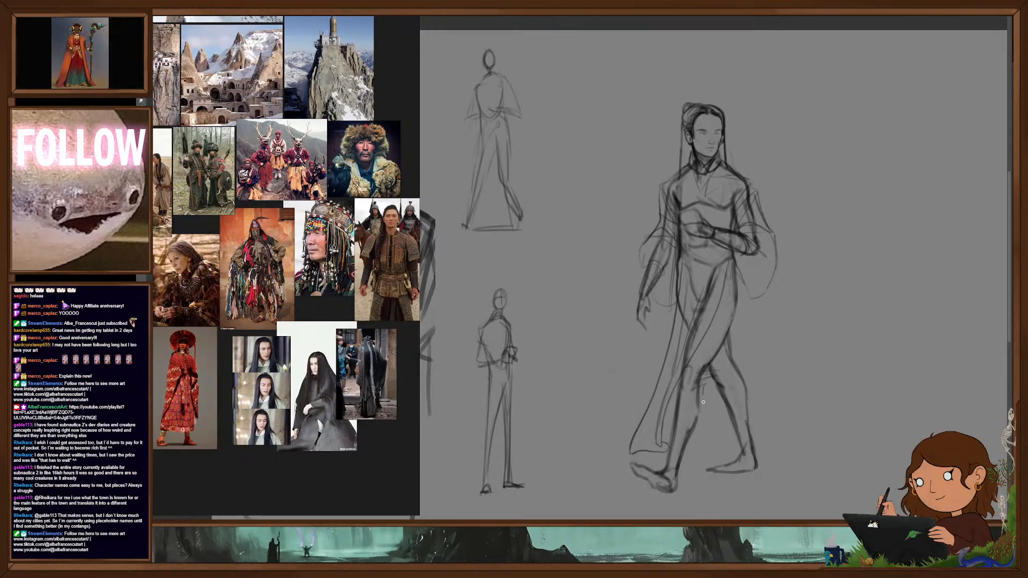
- Sketch baggy trousers gathered below the knee around the walking figure's legs
mouse_move(666, 421)
mouse_down()
mouse_move(675, 388)
mouse_move(674, 434)
mouse_up()
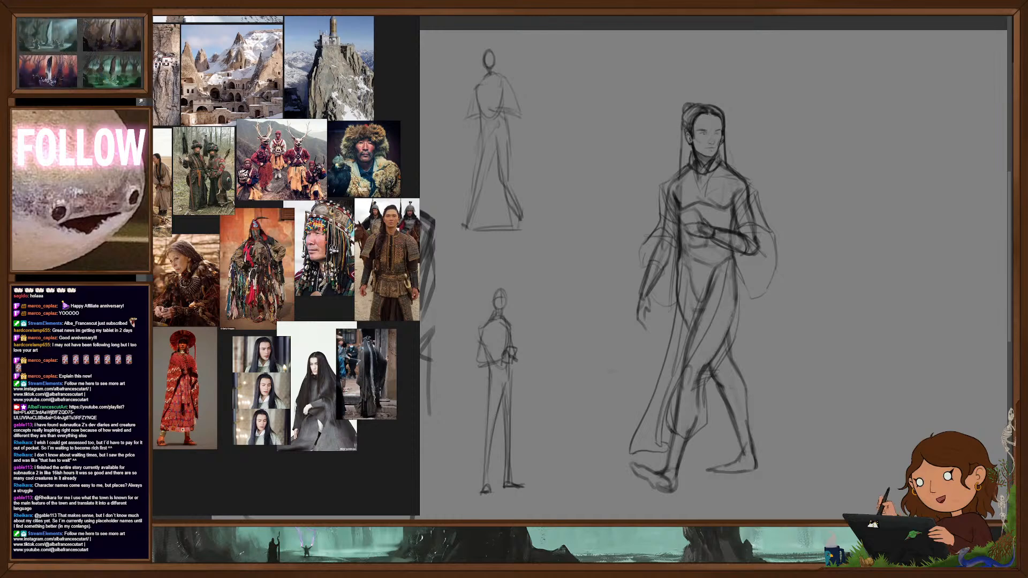
click(1005, 365)
drag(766, 416, 871, 286)
drag(815, 328, 704, 371)
click(1006, 365)
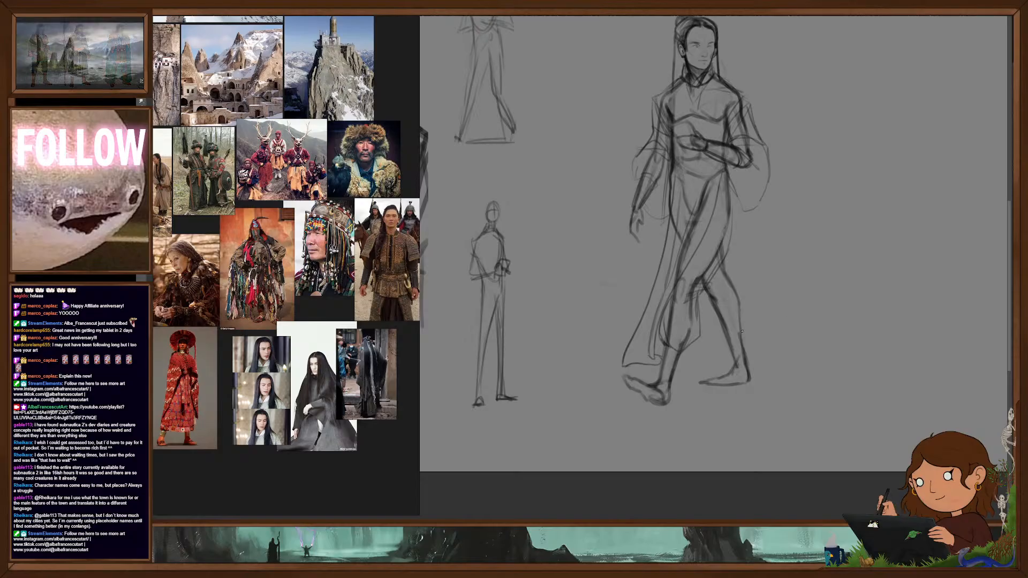
drag(714, 319, 717, 341)
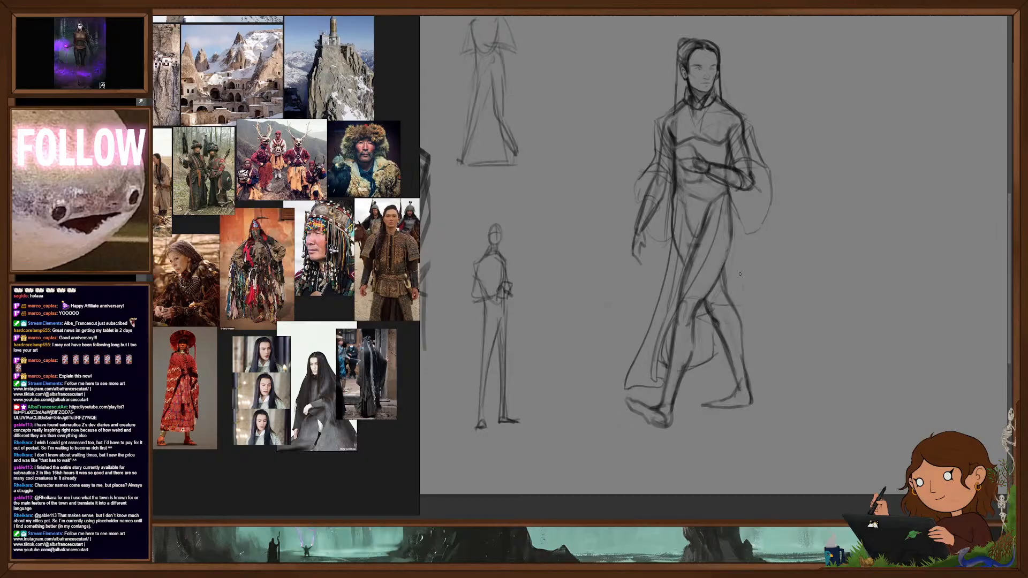
- Add flared coat skirts on both sides of the hips and fill out the trailing trouser leg
drag(759, 225, 776, 284)
drag(759, 230, 742, 304)
drag(714, 352, 728, 354)
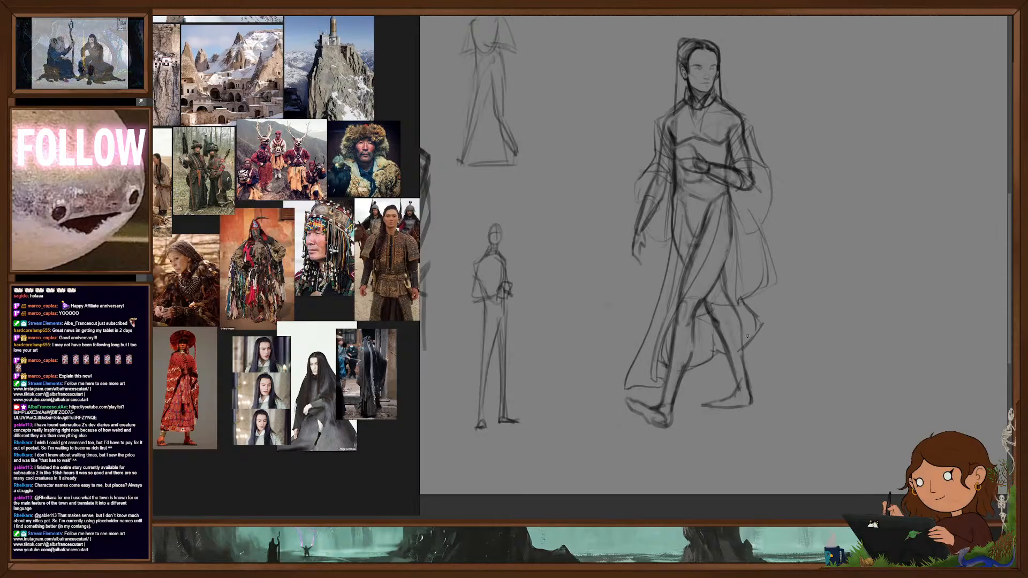
drag(807, 372, 809, 396)
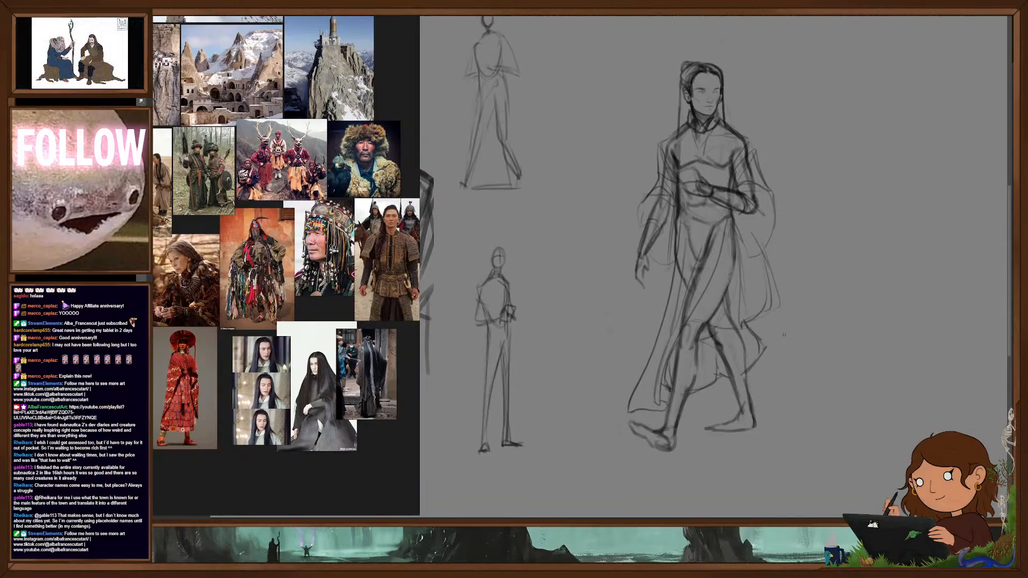
mouse_move(673, 225)
mouse_down()
mouse_move(632, 299)
mouse_move(650, 315)
mouse_up()
drag(664, 262, 653, 292)
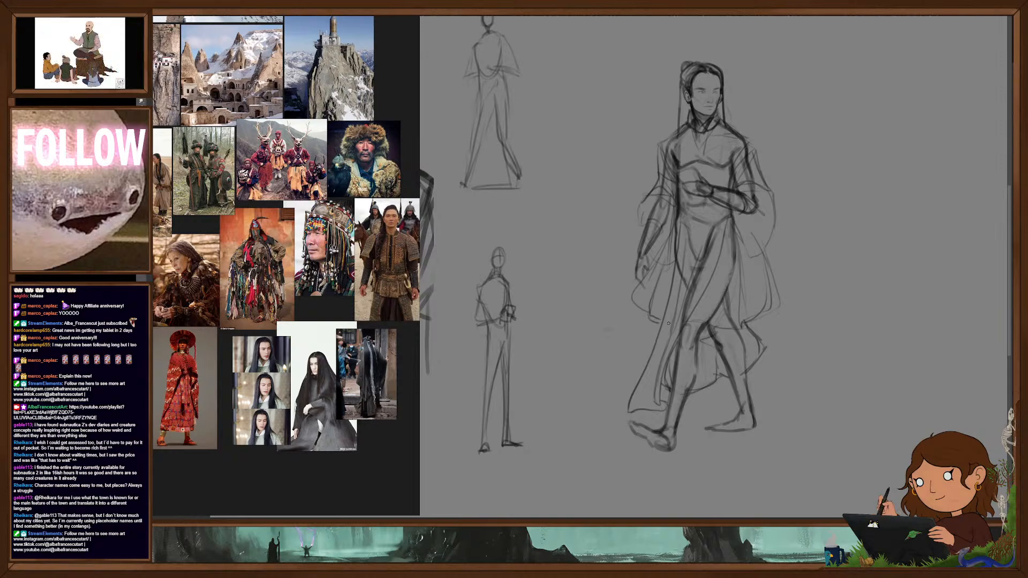
drag(817, 367, 813, 379)
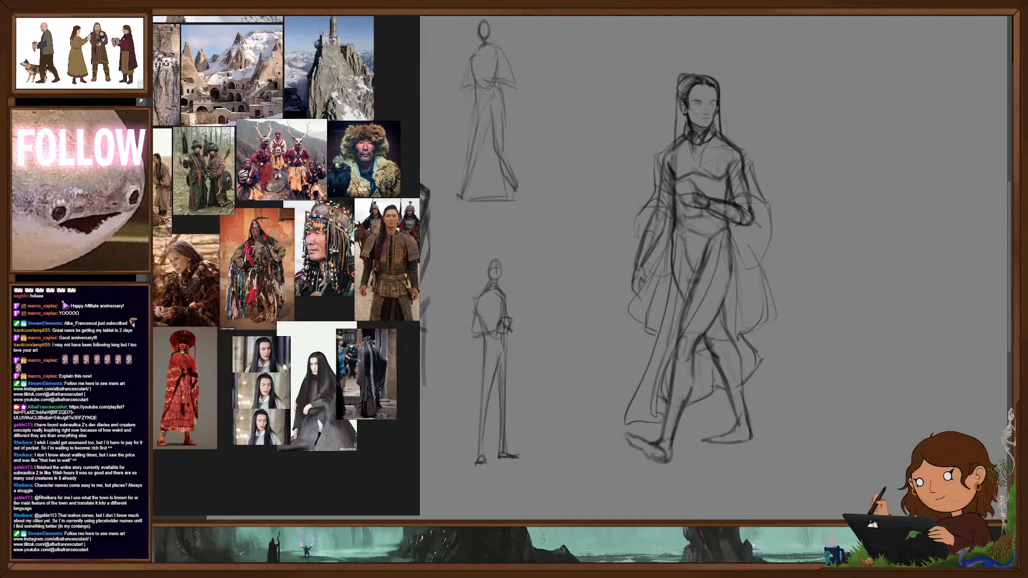
- Erase the body construction lines showing through the robe, sleeves and trousers, and lighten the remaining clothing lines
right_click(733, 300)
click(736, 236)
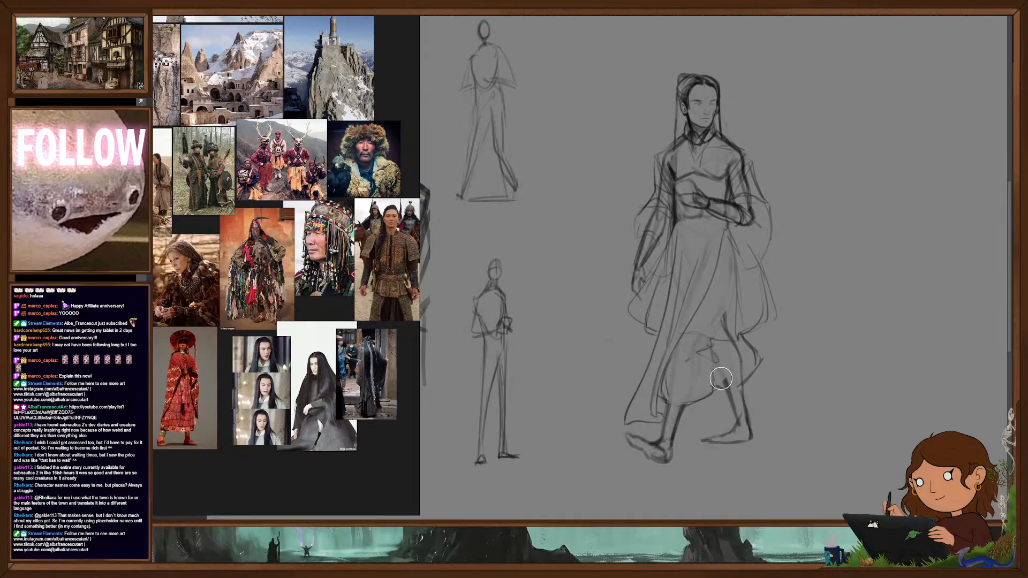
right_click(721, 315)
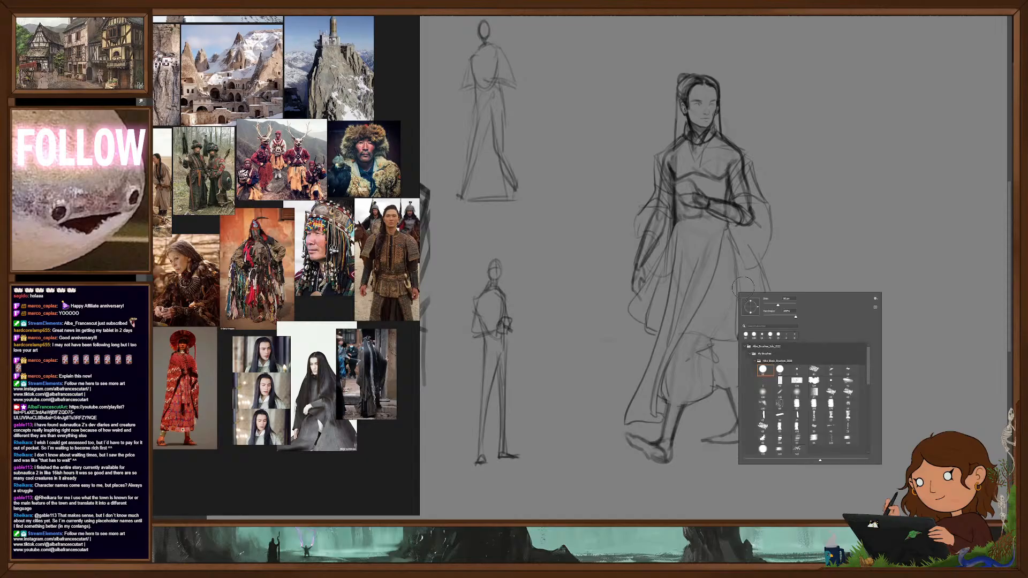
double_click(782, 371)
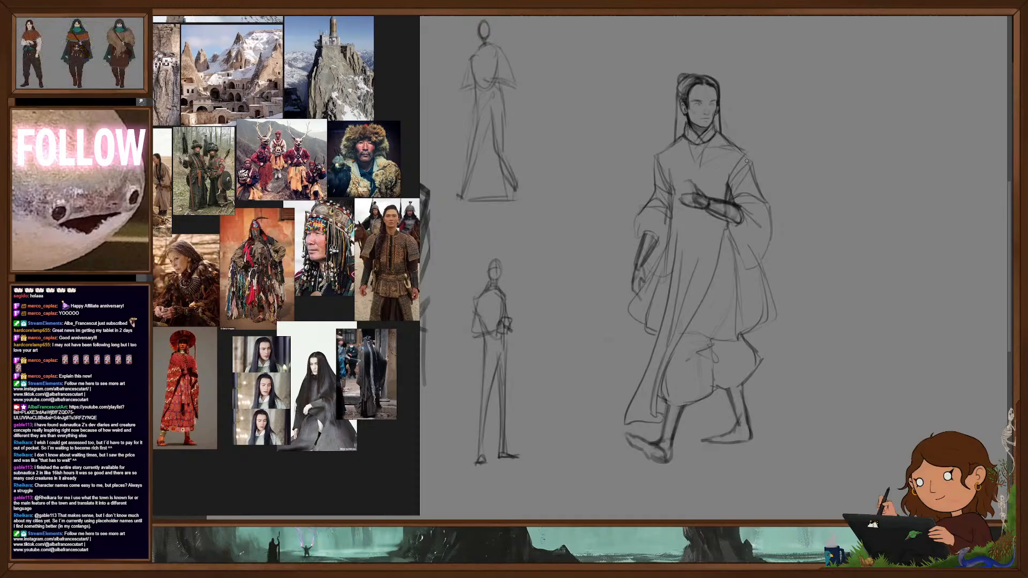
- Redraw the coat's rear skirt longer and wider, with a flared hem crossing above the trousers, and remove the old skirt lines
mouse_move(764, 343)
mouse_down()
mouse_move(771, 360)
mouse_move(779, 346)
mouse_up()
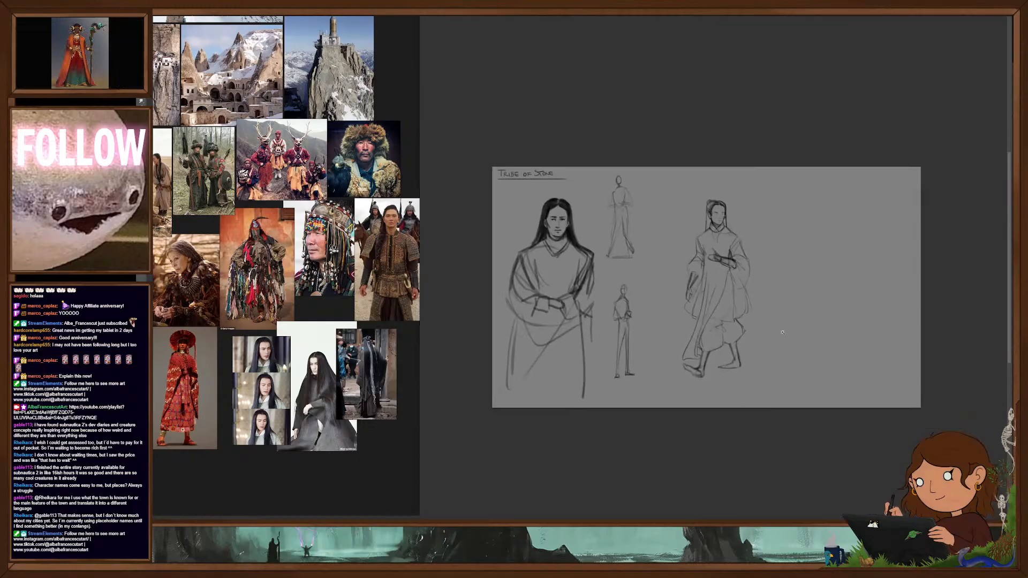
drag(724, 291, 771, 300)
drag(788, 346, 781, 324)
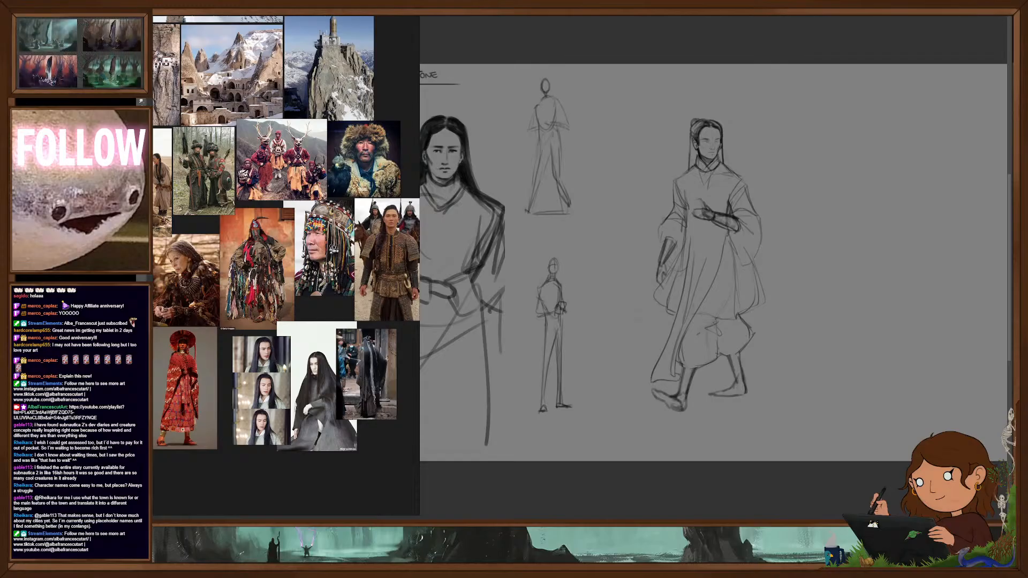
drag(750, 304, 827, 332)
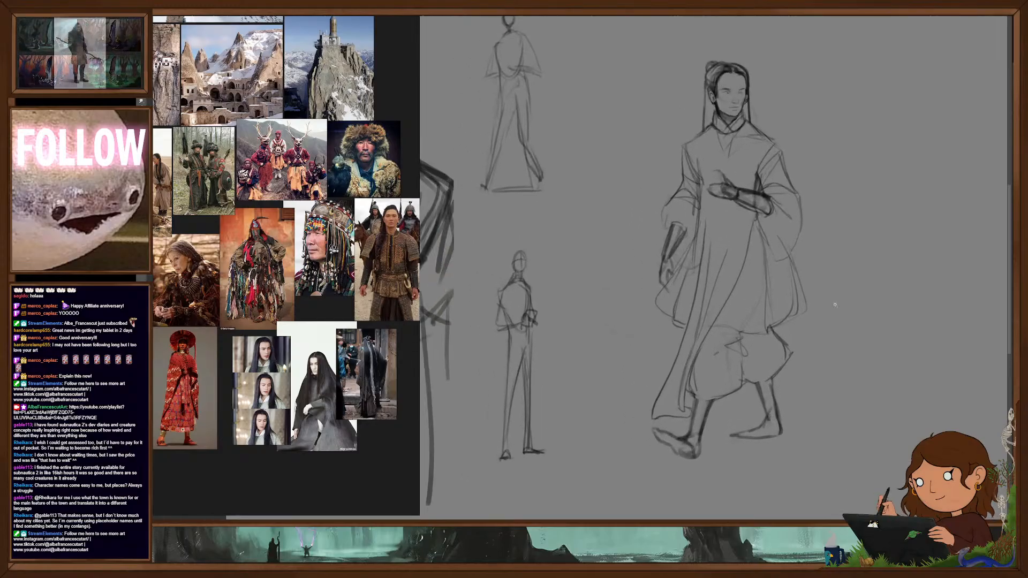
right_click(796, 260)
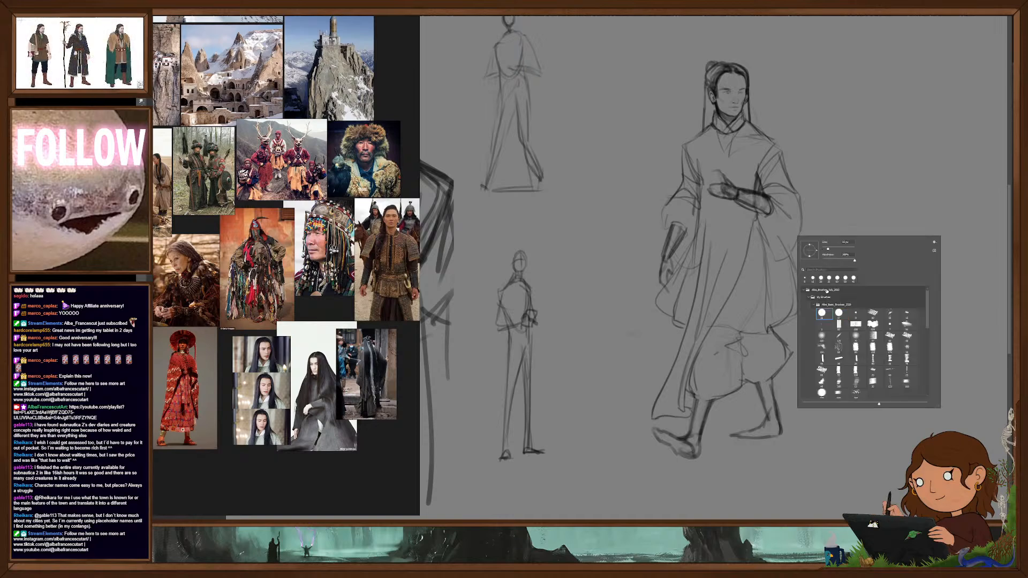
click(842, 174)
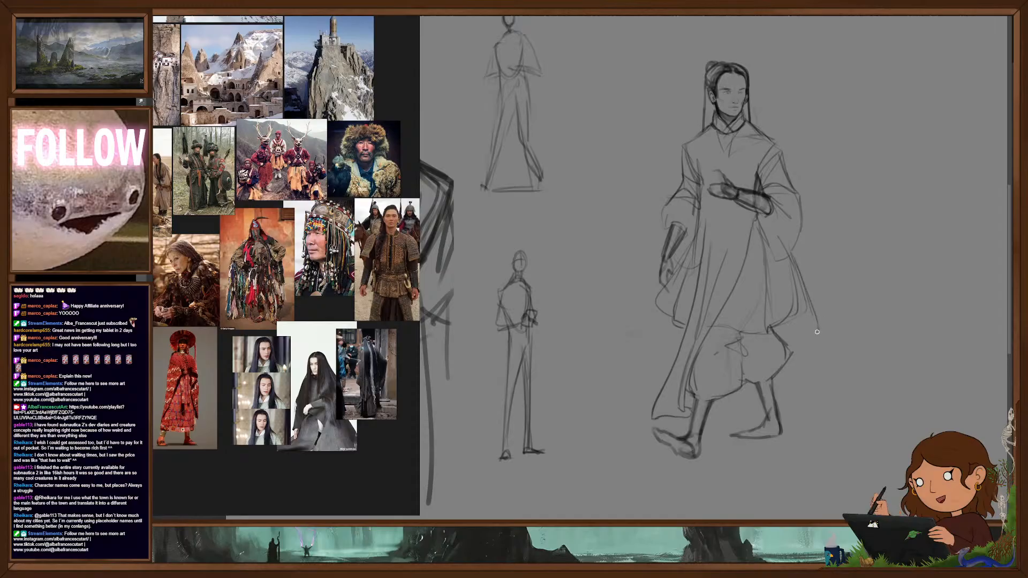
drag(804, 341, 818, 331)
drag(765, 357, 768, 312)
mouse_move(697, 352)
mouse_down()
mouse_move(758, 364)
mouse_move(764, 294)
mouse_up()
drag(768, 353, 791, 345)
drag(791, 349, 774, 276)
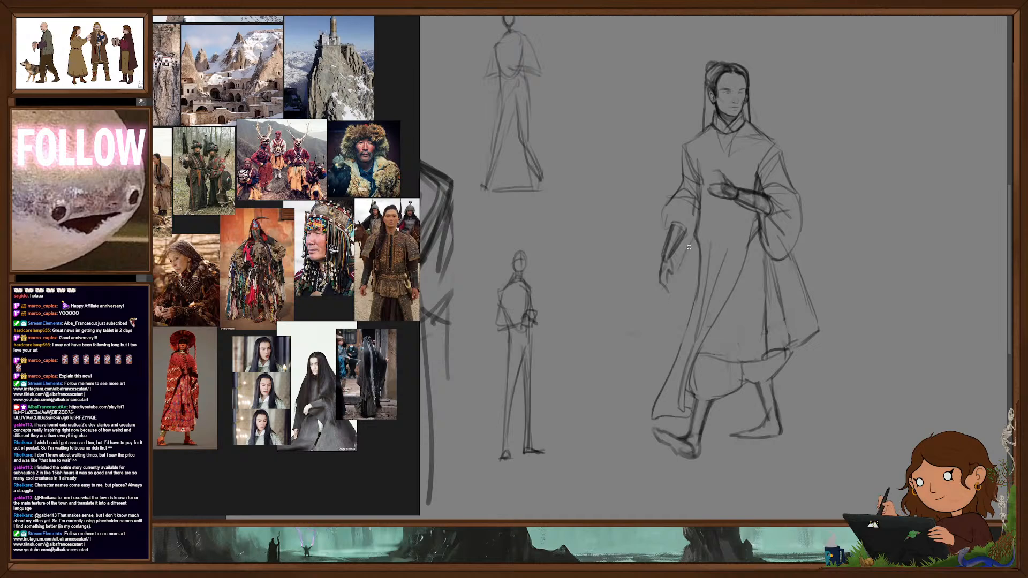
drag(687, 251, 654, 369)
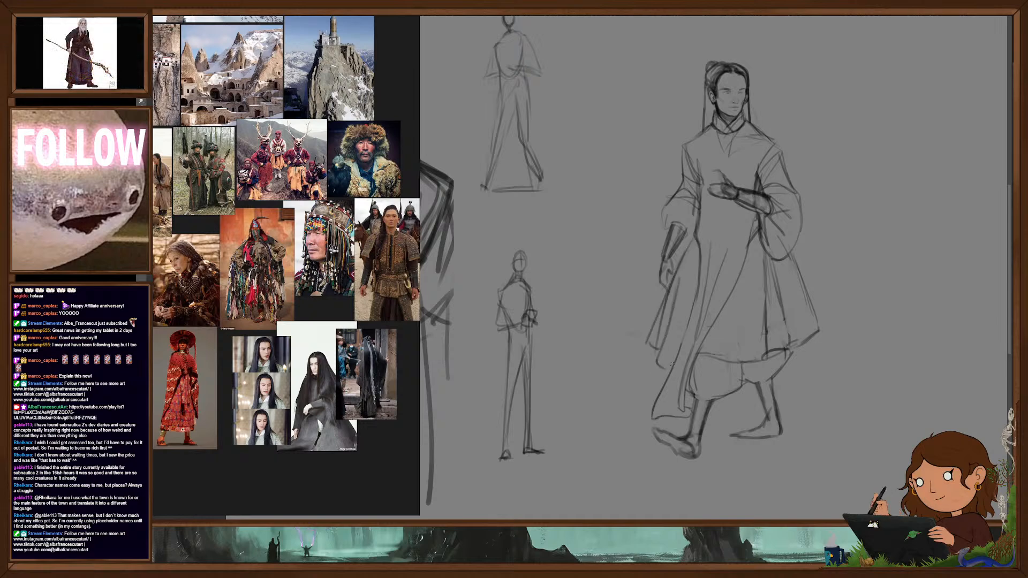
key(e)
drag(688, 241, 662, 331)
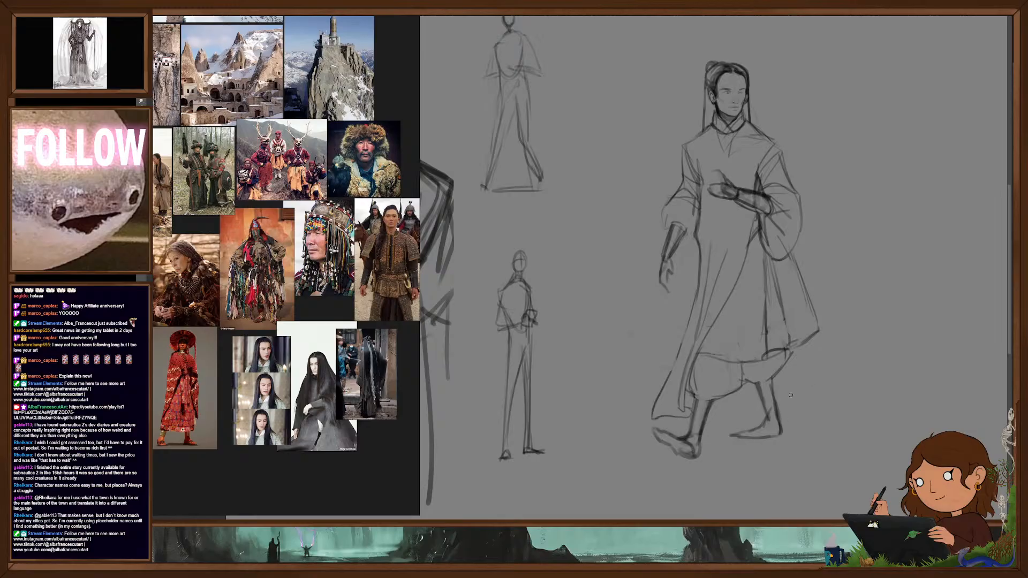
- Redraw the coat's front skirt as one flared panel with a shorter pointed hem, erasing the old panel below it
drag(694, 245, 670, 328)
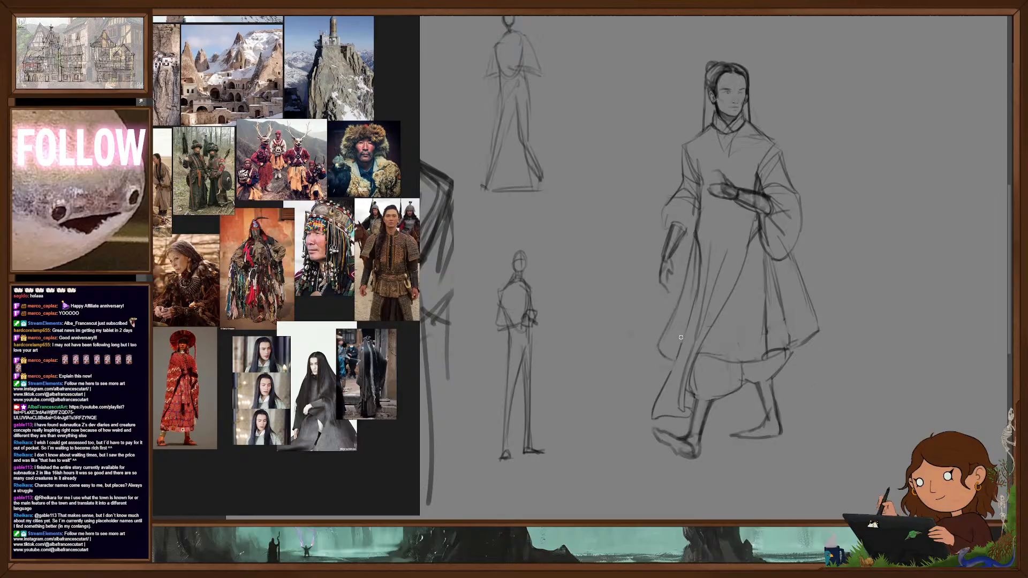
mouse_move(698, 243)
mouse_down()
mouse_move(679, 353)
mouse_move(645, 412)
mouse_move(668, 415)
mouse_up()
key(e)
drag(669, 369, 654, 403)
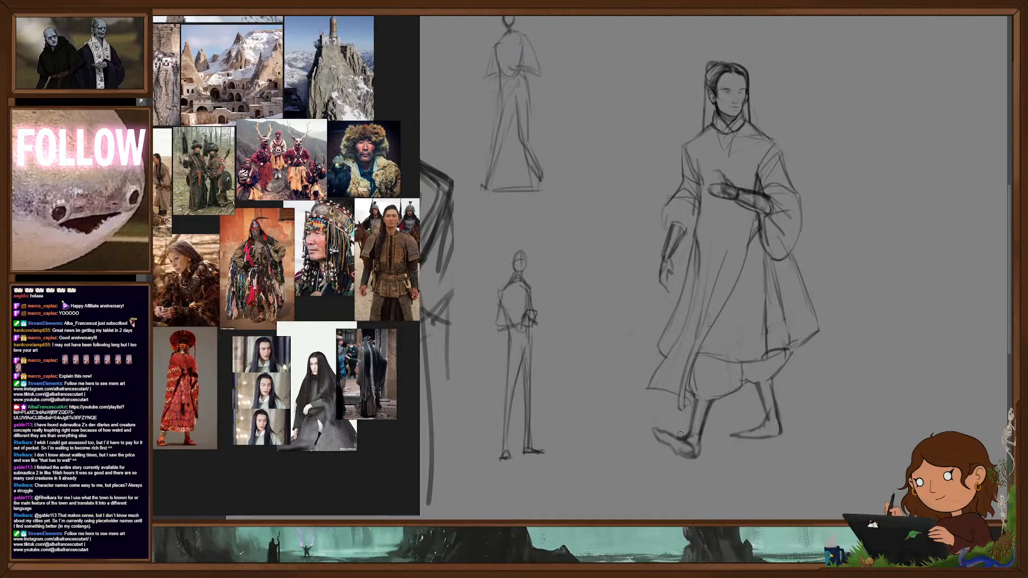
- Try out a dark, cuffed boot on the leading leg, then erase its heavy lines from the foot with a smaller eraser
scroll(743, 295, down, 3)
drag(791, 316, 768, 319)
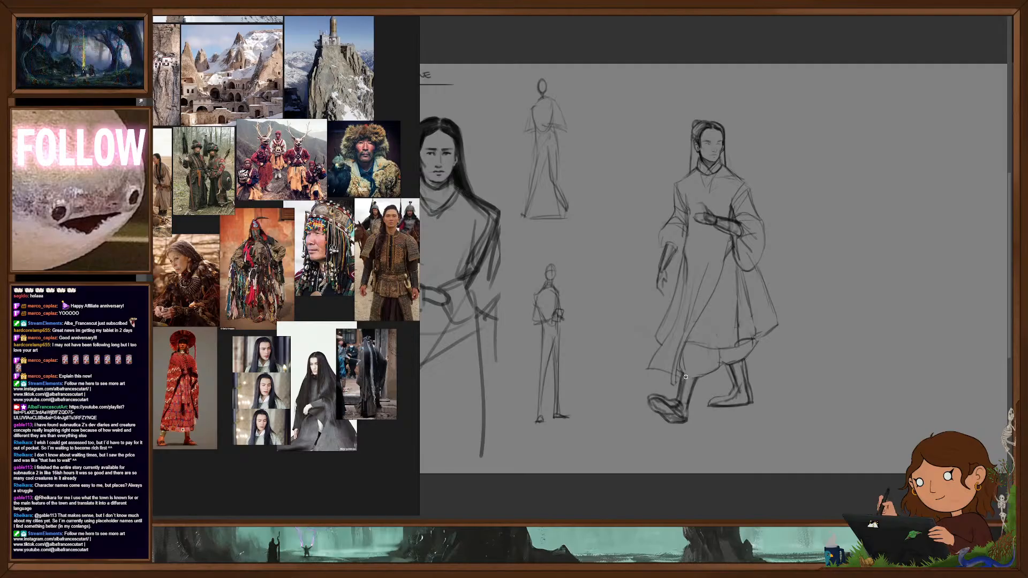
drag(701, 384, 692, 407)
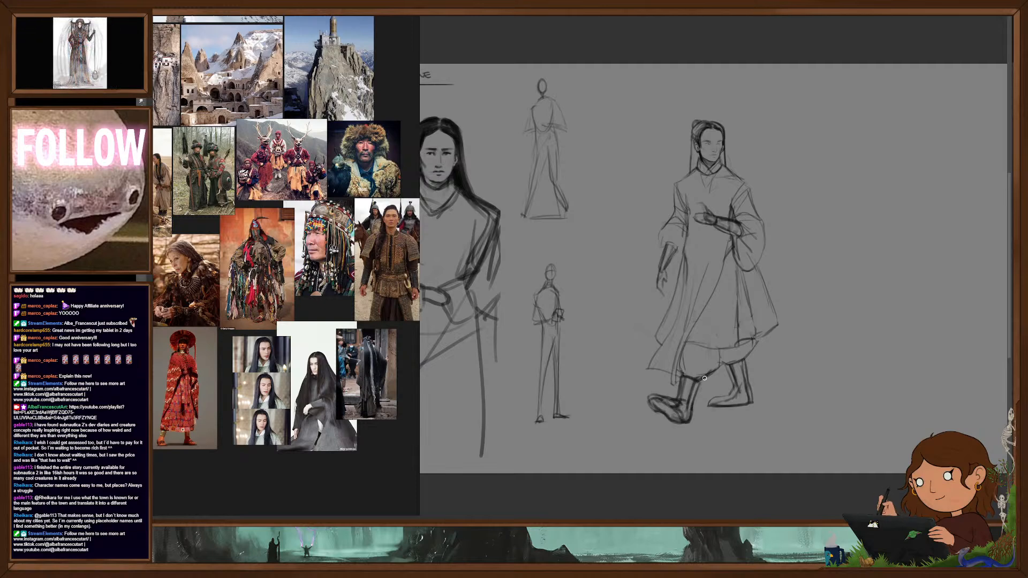
key(e)
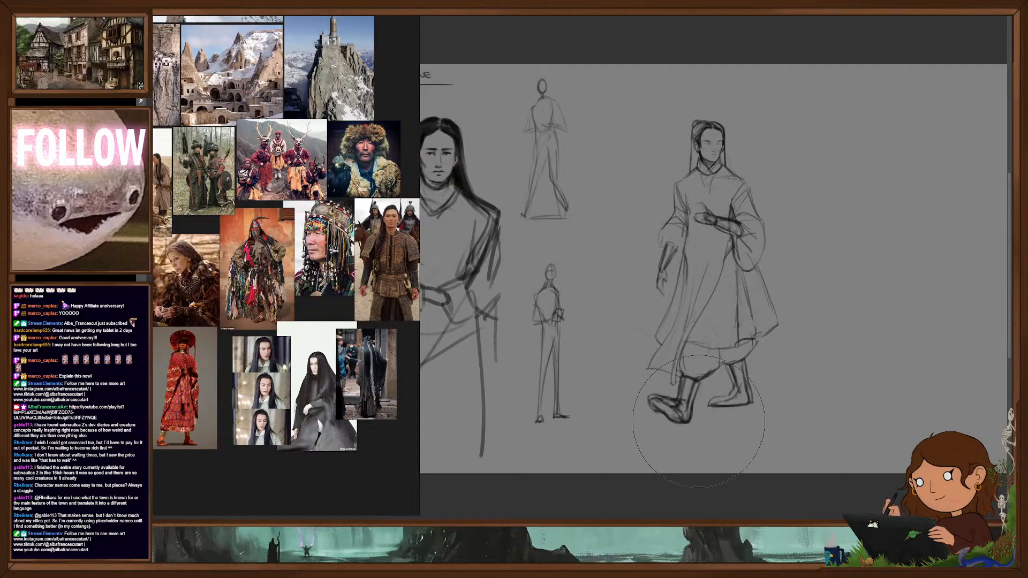
key([)
key([)
key([)
key([)
key([)
key([)
key([)
key([)
mouse_move(696, 408)
mouse_down()
mouse_move(684, 412)
mouse_move(695, 392)
mouse_move(688, 378)
mouse_move(662, 406)
mouse_up()
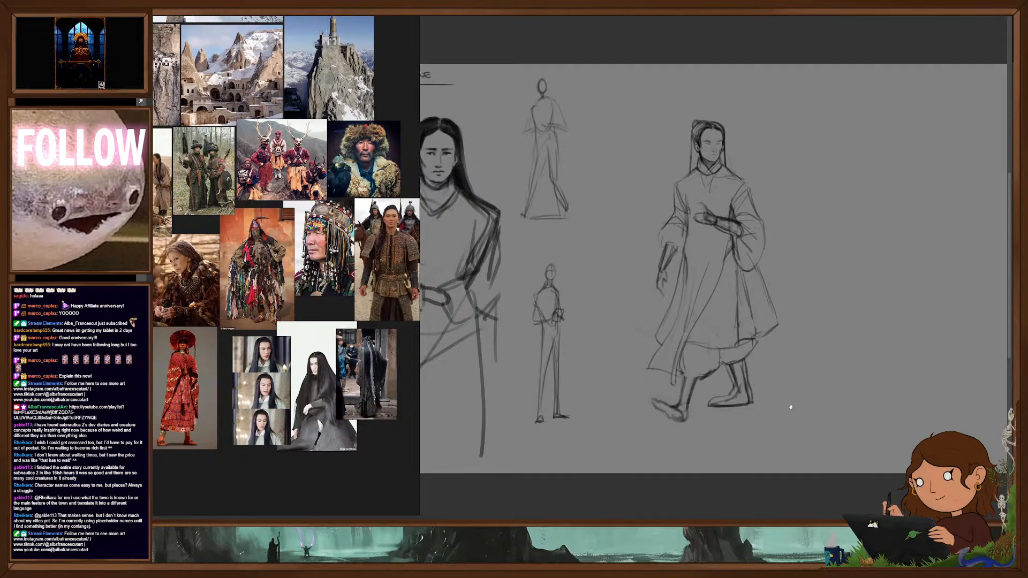
- Draw a boot with a darker shaft and flat sole on the walking figure's trailing foot
drag(792, 406, 806, 375)
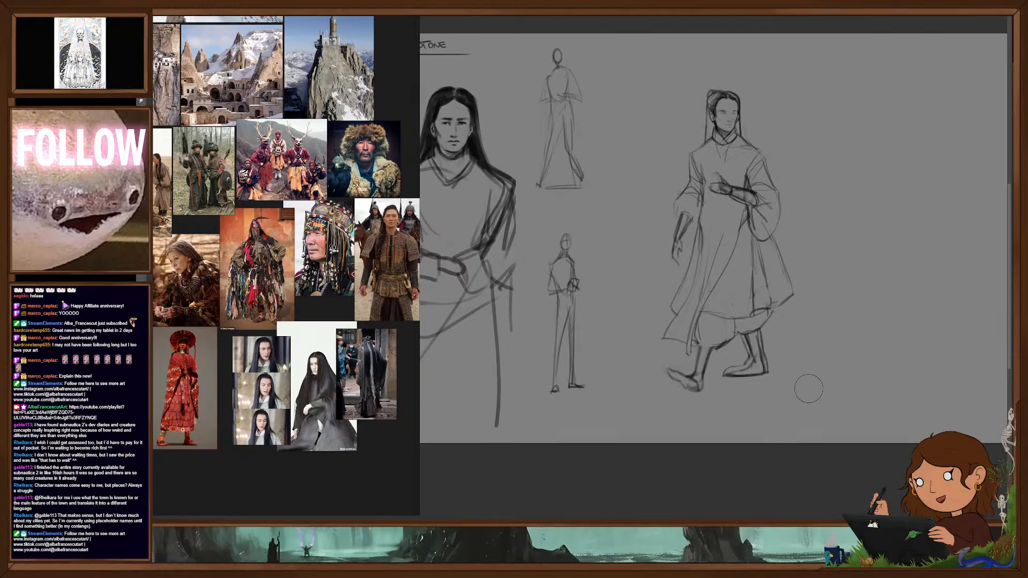
drag(780, 348, 773, 392)
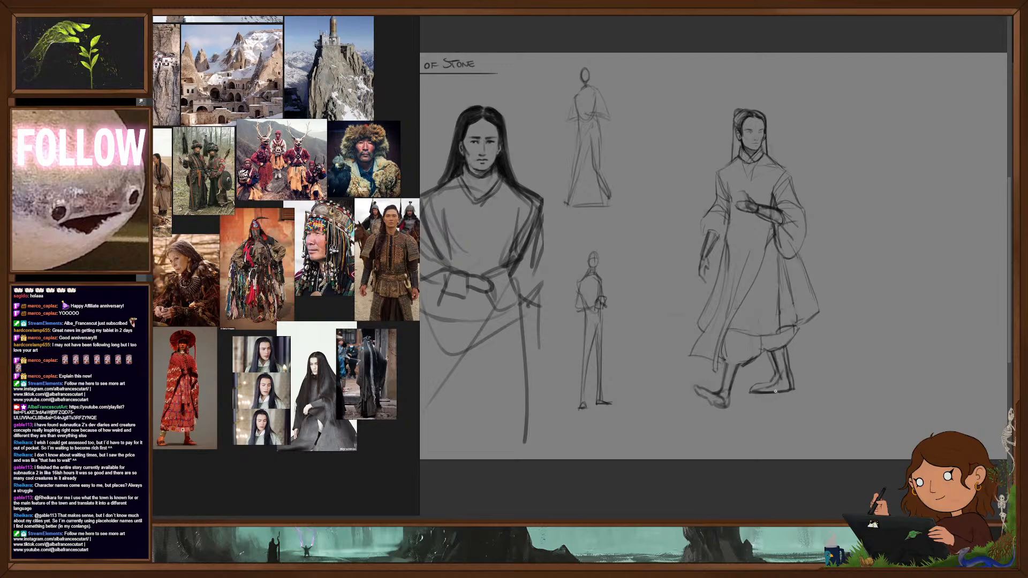
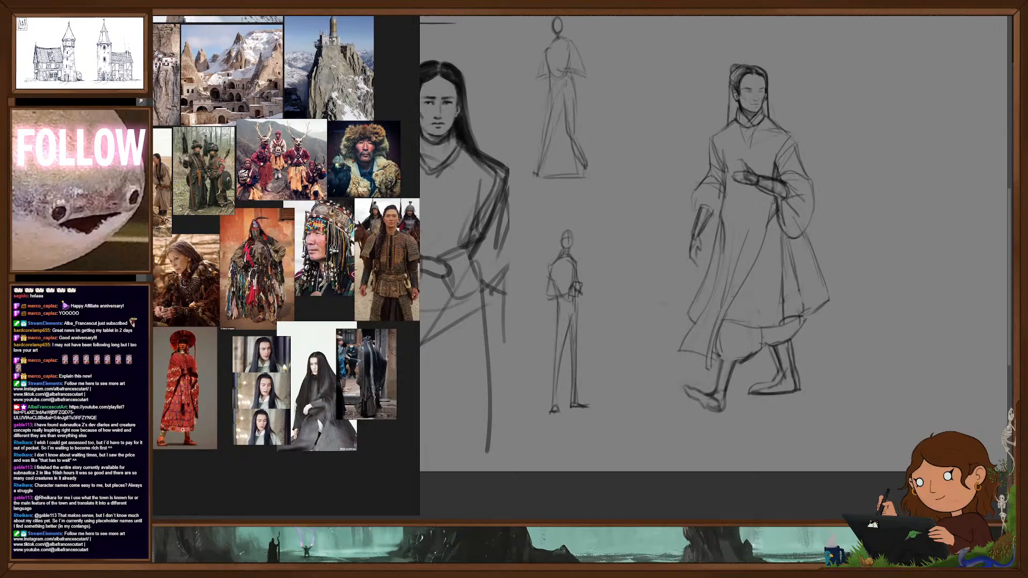
- Erase the dark shaft and inner foot lines of the boot on the walking figure's trailing leg, using a smaller eraser
scroll(773, 330, up, 2)
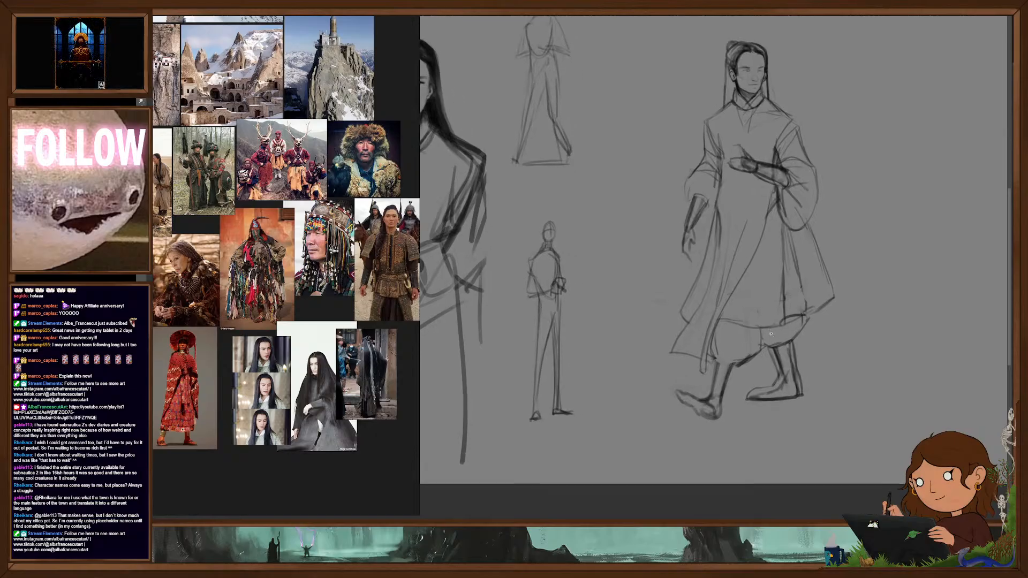
scroll(799, 298, down, 5)
scroll(788, 339, up, 2)
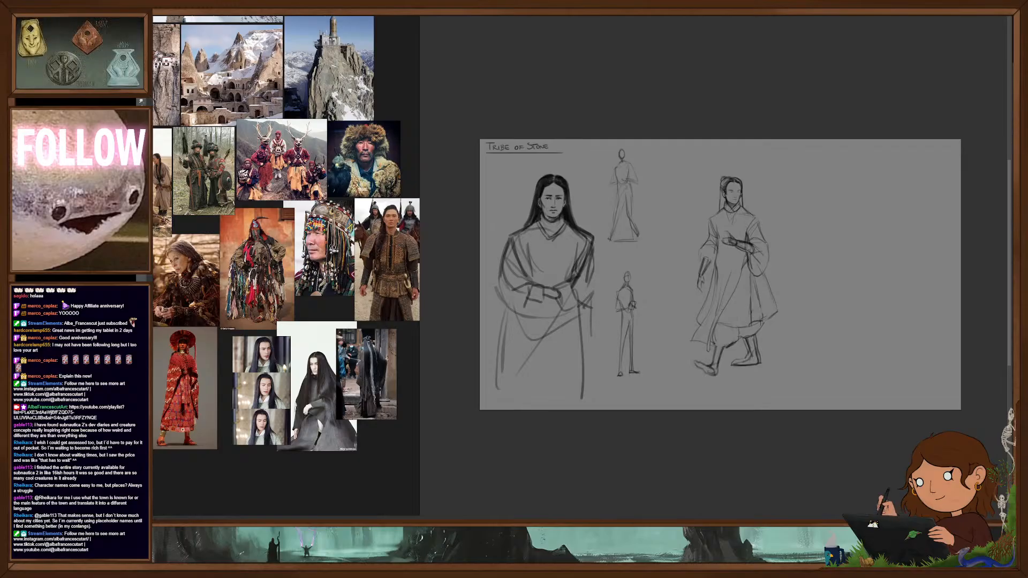
scroll(731, 346, up, 5)
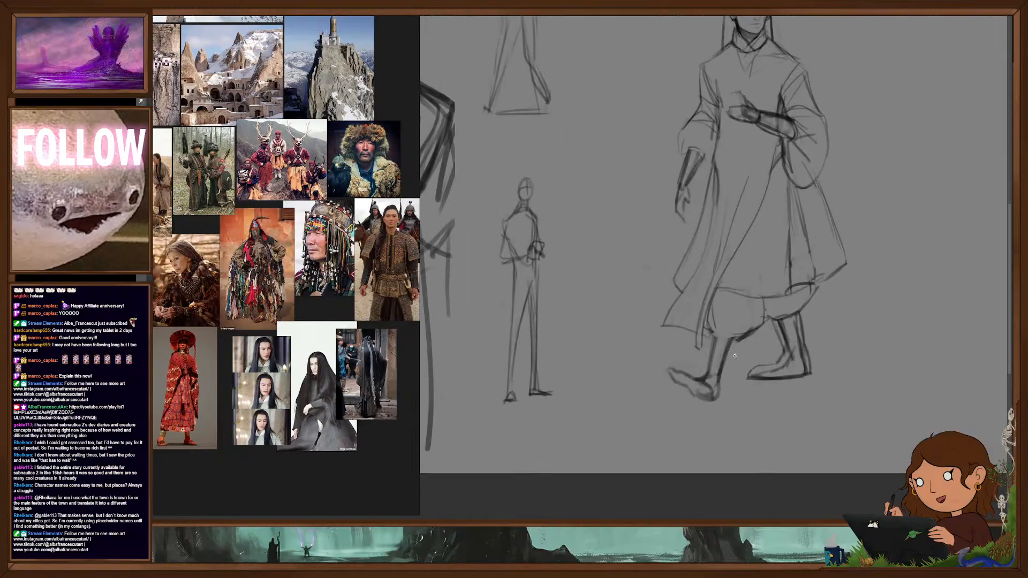
key(ctrl+comma)
key(ctrl+comma)
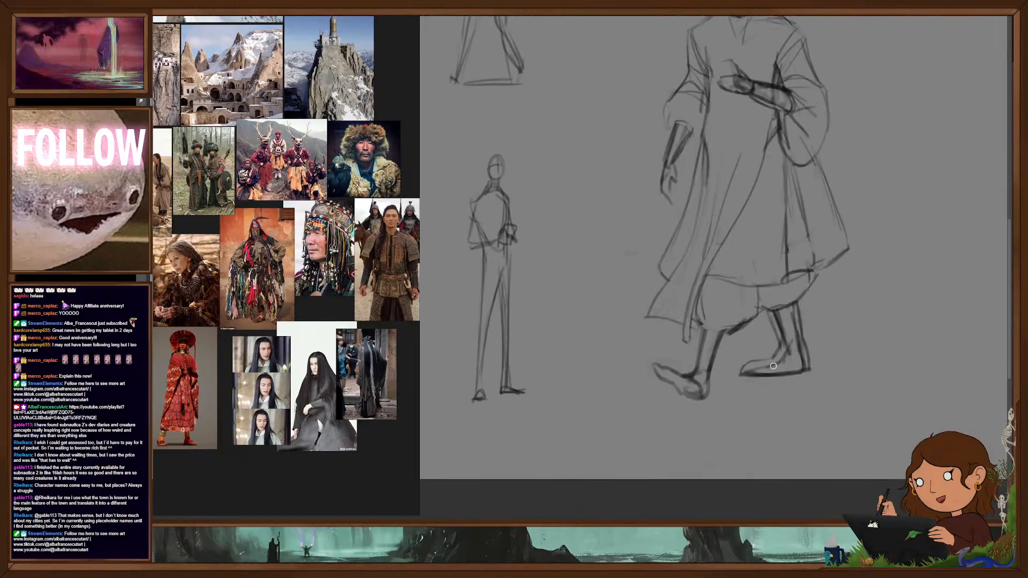
key(e)
mouse_move(789, 350)
mouse_down()
mouse_move(786, 327)
mouse_move(799, 358)
mouse_move(751, 369)
mouse_up()
scroll(787, 356, down, 4)
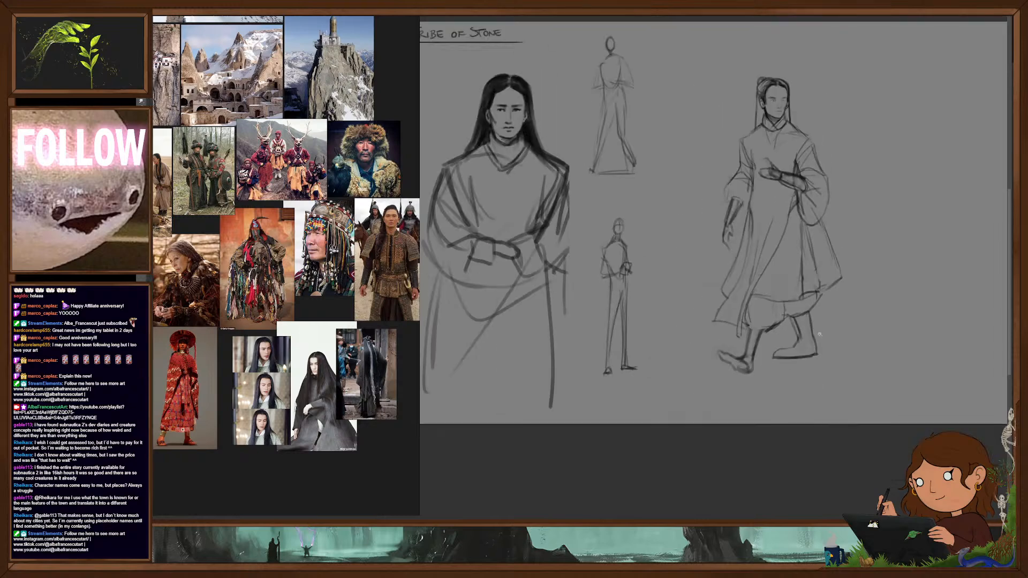
drag(849, 363, 849, 382)
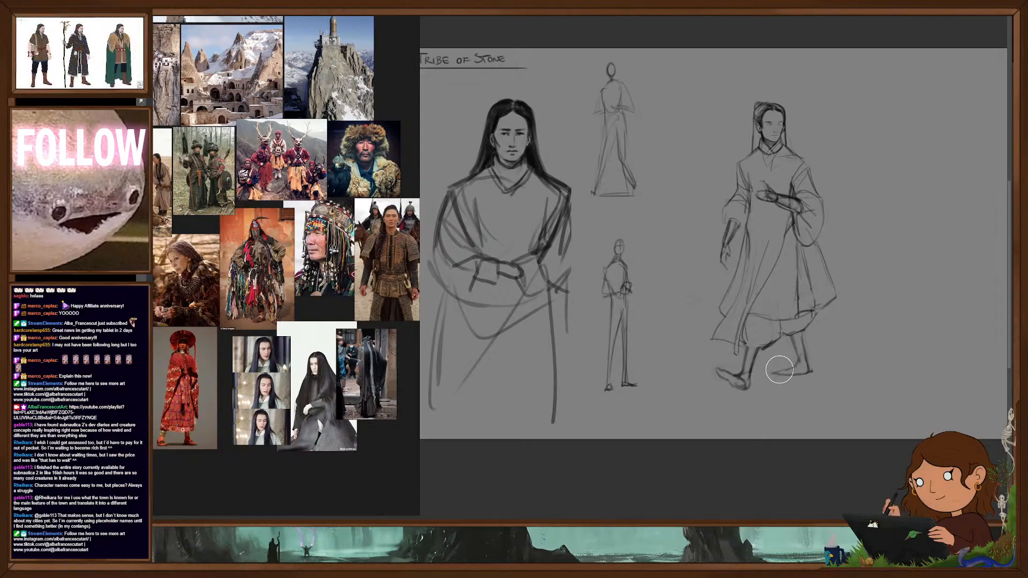
scroll(801, 369, down, 3)
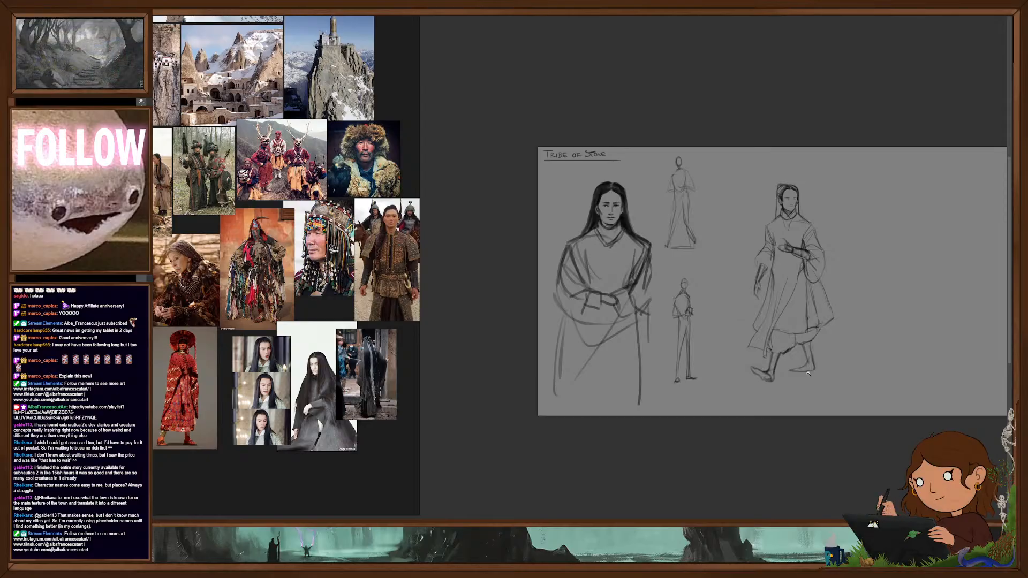
- Draw a plain boot with a thick, upturned sole and wide shaft on the walking figure's leading foot
scroll(809, 373, up, 4)
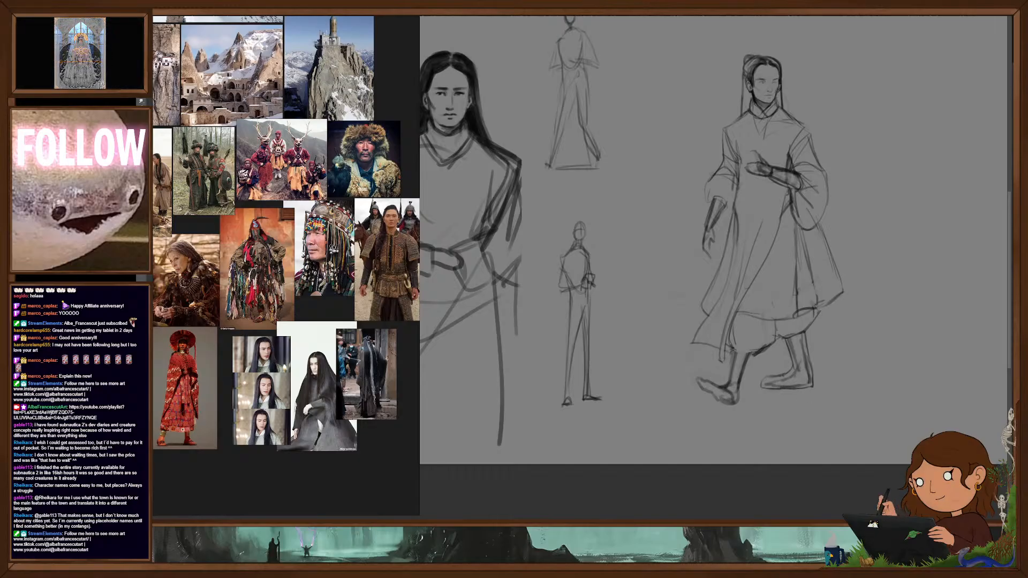
drag(750, 357, 737, 401)
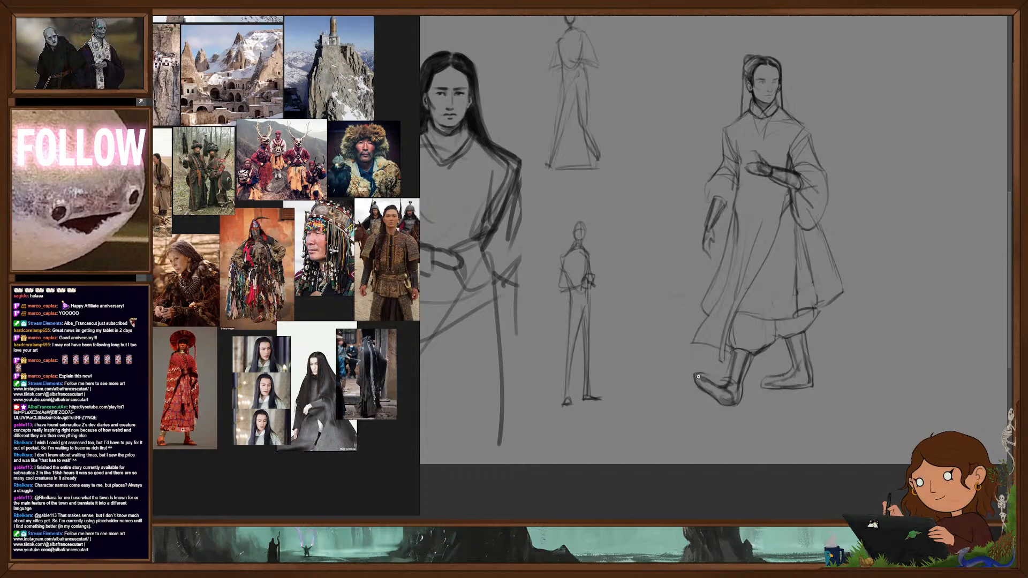
drag(708, 378, 727, 394)
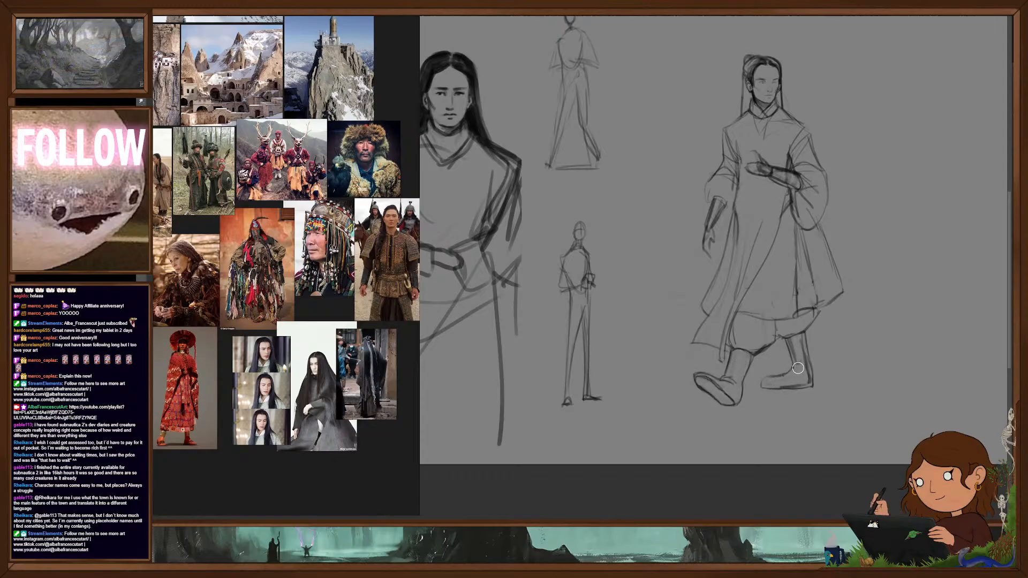
- Redraw the trailing boot's foot with a rounded toe and a flat sole matching the leading boot
scroll(798, 371, down, 5)
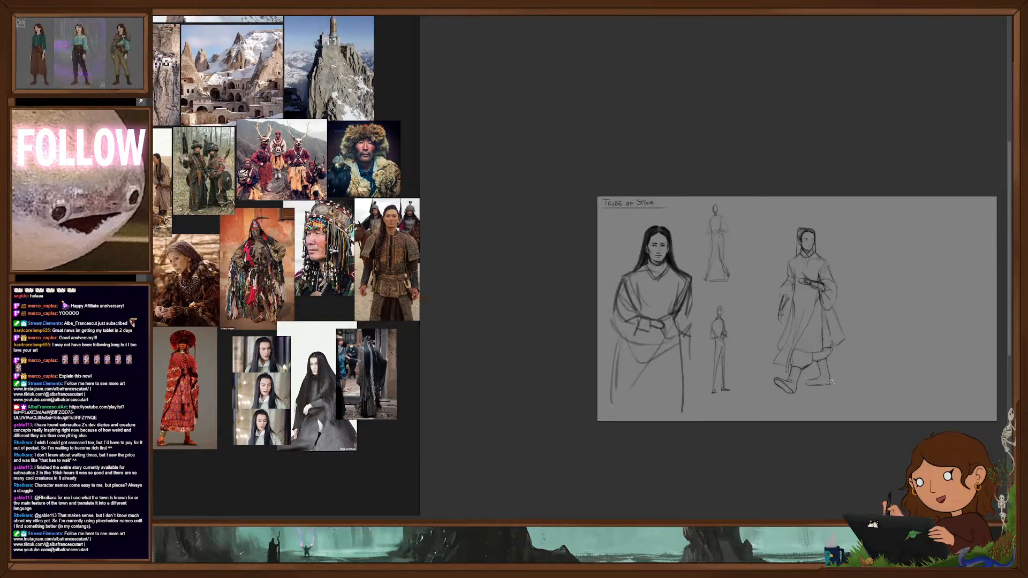
scroll(831, 379, up, 6)
drag(834, 386, 806, 363)
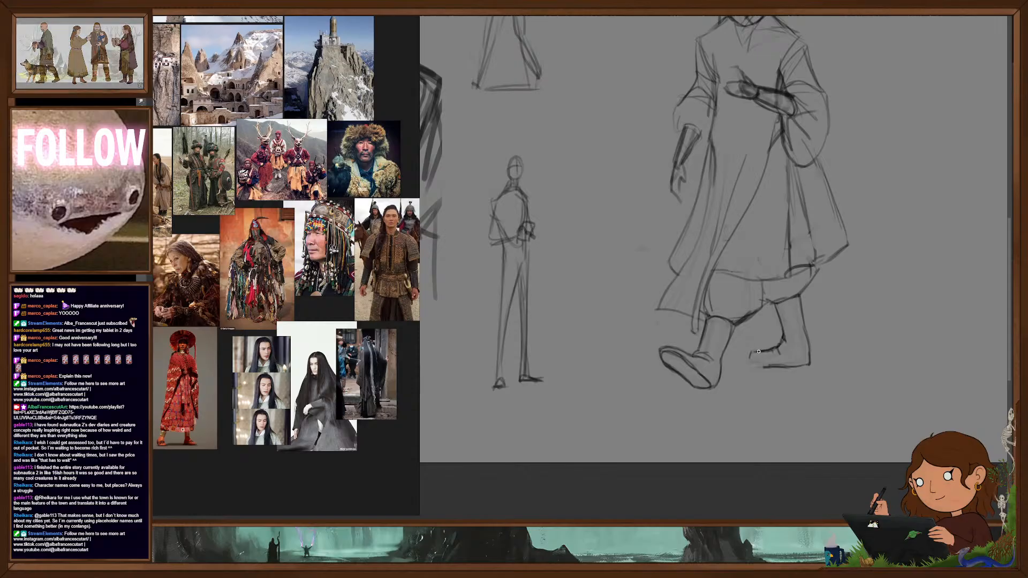
drag(747, 354, 746, 361)
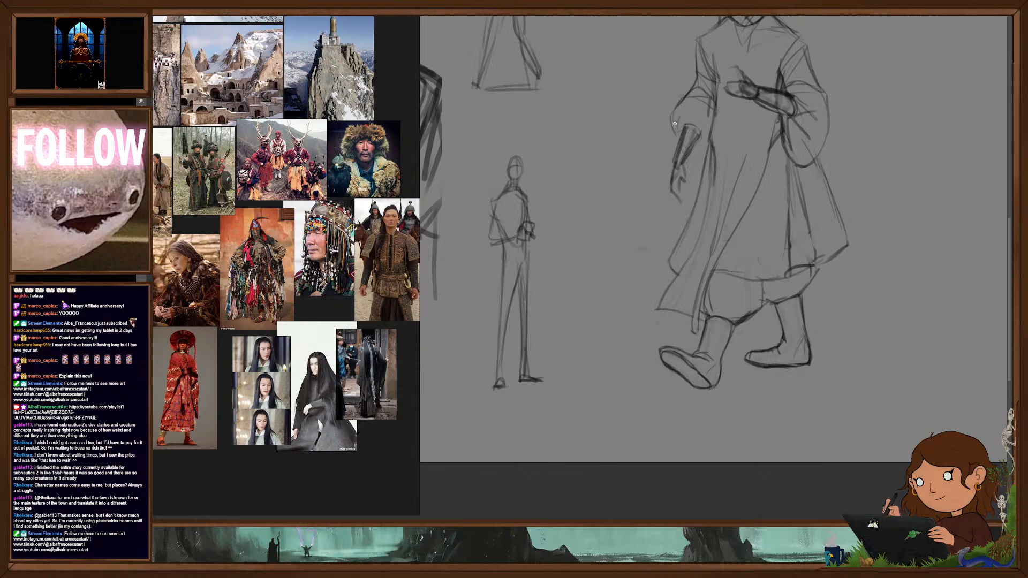
- Extend the lowered forearm up into its sleeve opening and darken the robe's front hem above the trousers
mouse_move(687, 126)
mouse_down()
mouse_move(700, 129)
mouse_move(692, 156)
mouse_up()
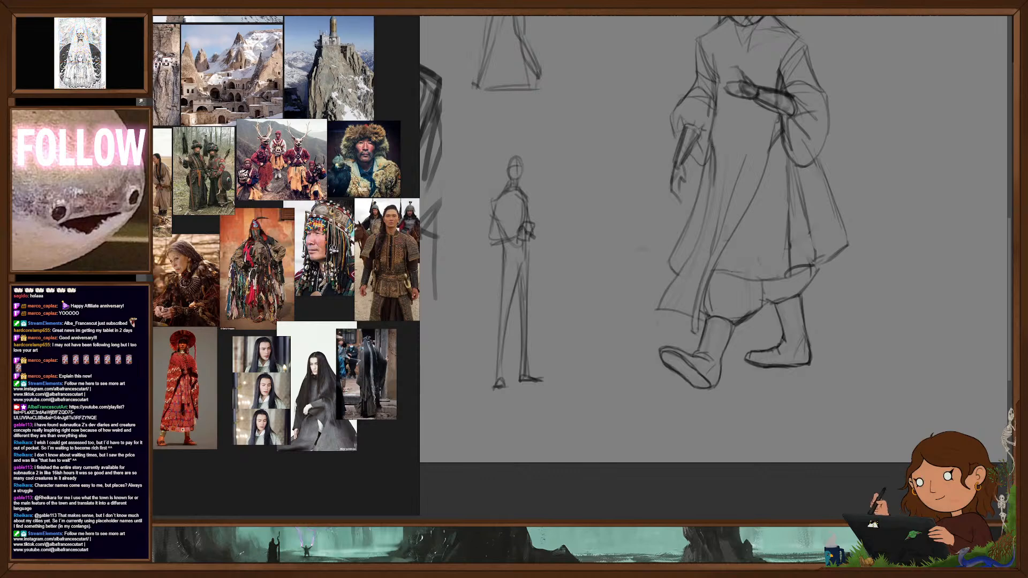
drag(804, 231, 770, 363)
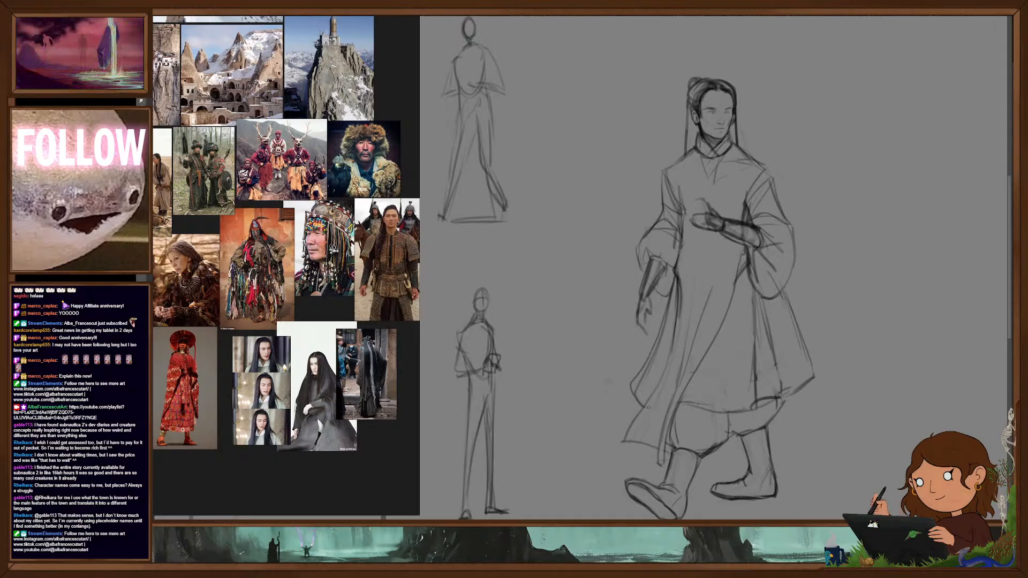
drag(692, 407, 746, 413)
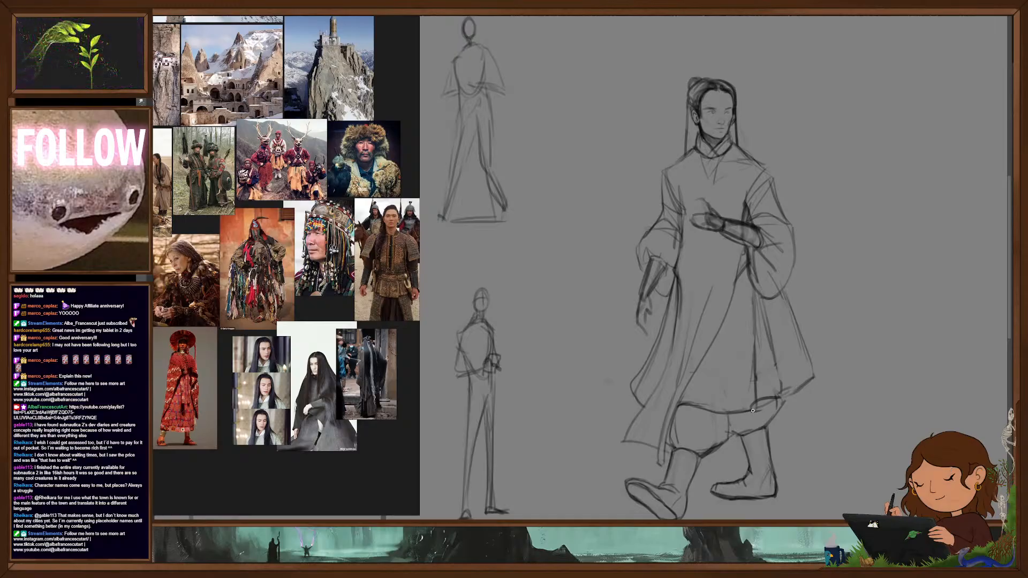
drag(754, 412, 784, 395)
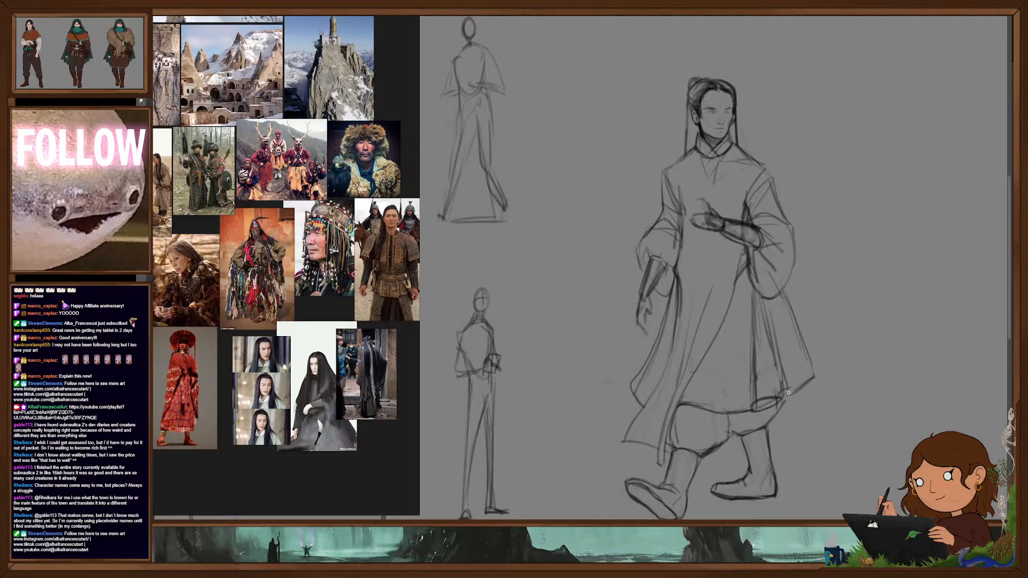
- Clean up the lines beside the waist and rework the rear skirt's folds below the bent arm's sleeve
key(e)
drag(741, 256, 732, 272)
drag(779, 357, 773, 407)
mouse_move(724, 281)
mouse_down()
mouse_move(744, 289)
mouse_move(736, 282)
mouse_up()
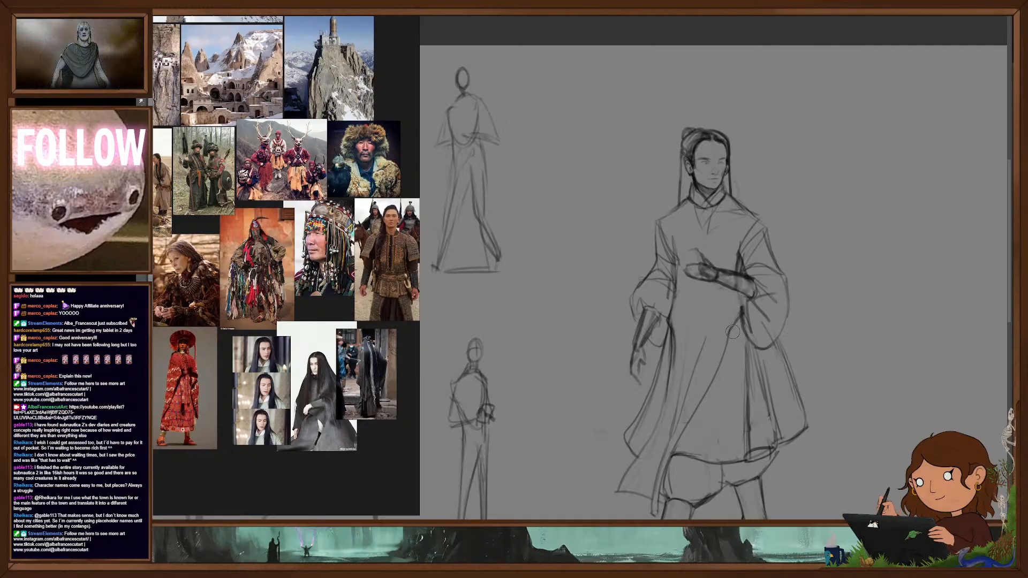
- Draw pointed, overhanging shoulder edges on both sides of the robe and strengthen the collar's outline
drag(726, 289, 749, 302)
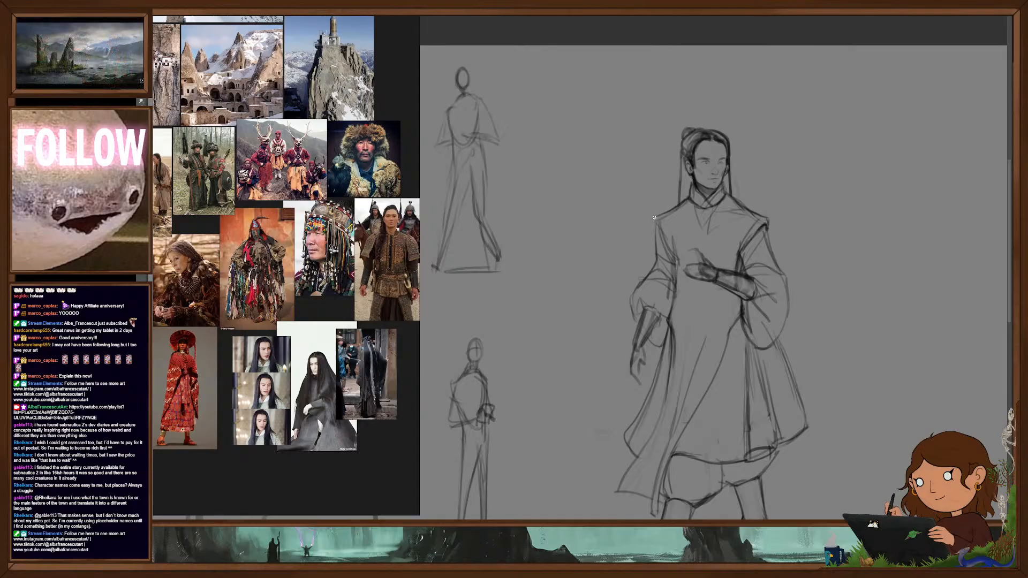
drag(653, 222, 676, 264)
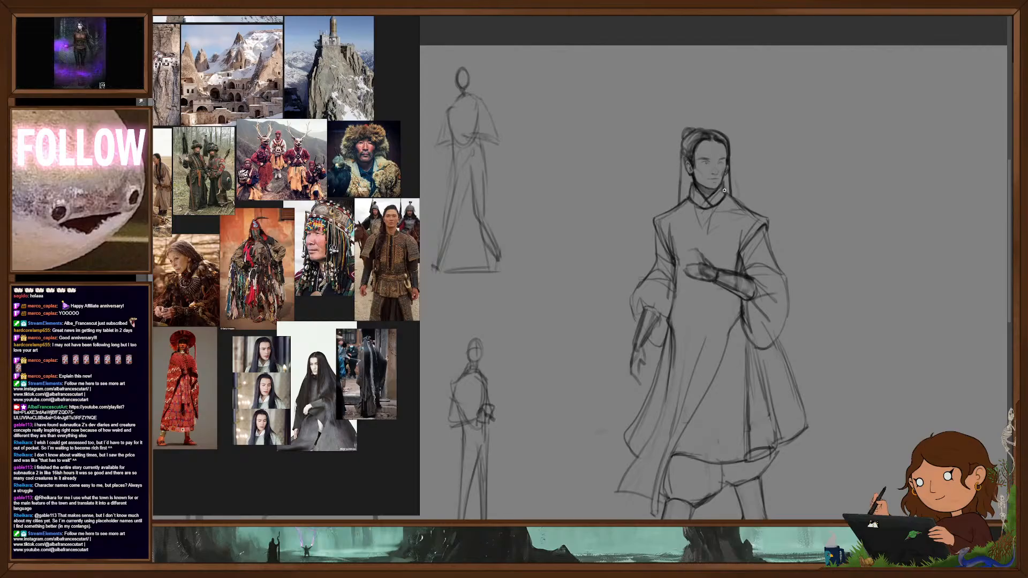
- Redraw the walking figure's mouth smaller and darker with a fine brush, and erase the old eye detail
scroll(750, 268, down, 3)
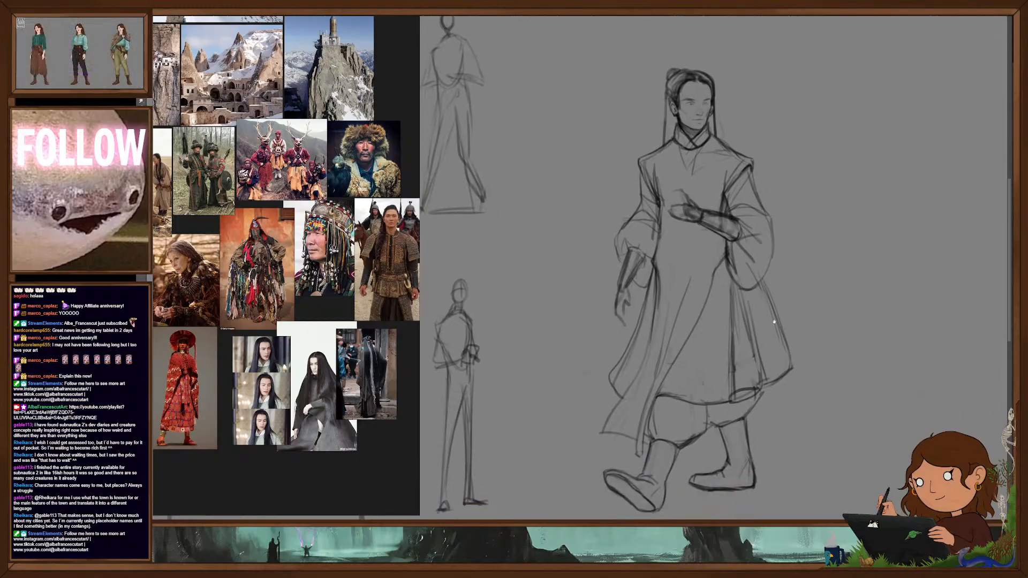
scroll(771, 338, down, 2)
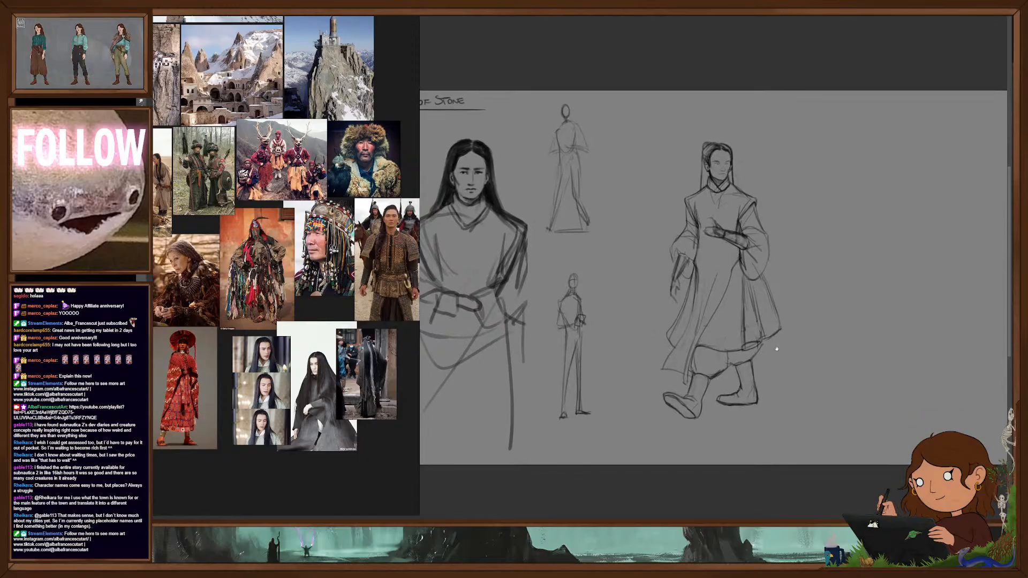
scroll(764, 331, down, 4)
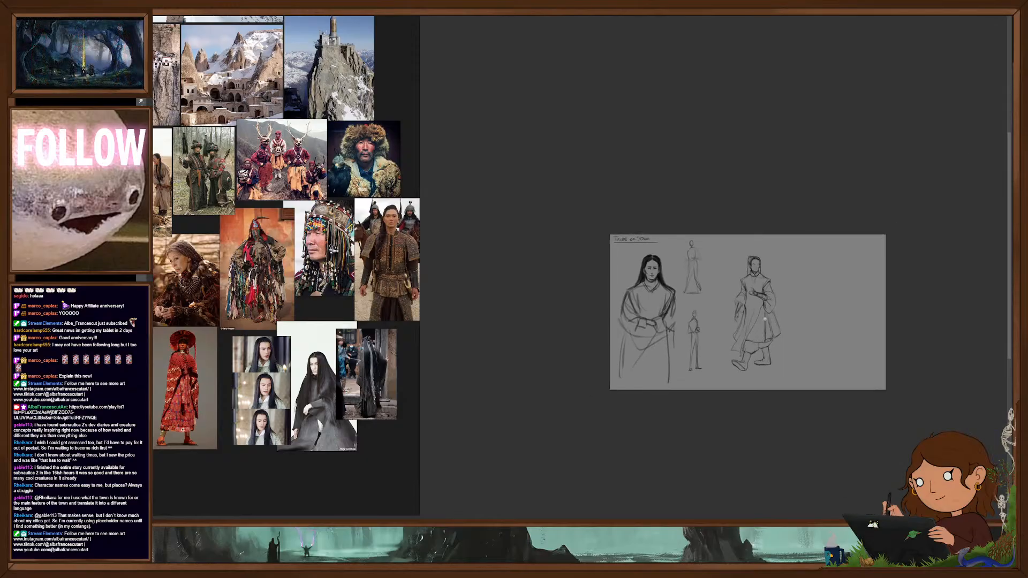
scroll(782, 321, up, 4)
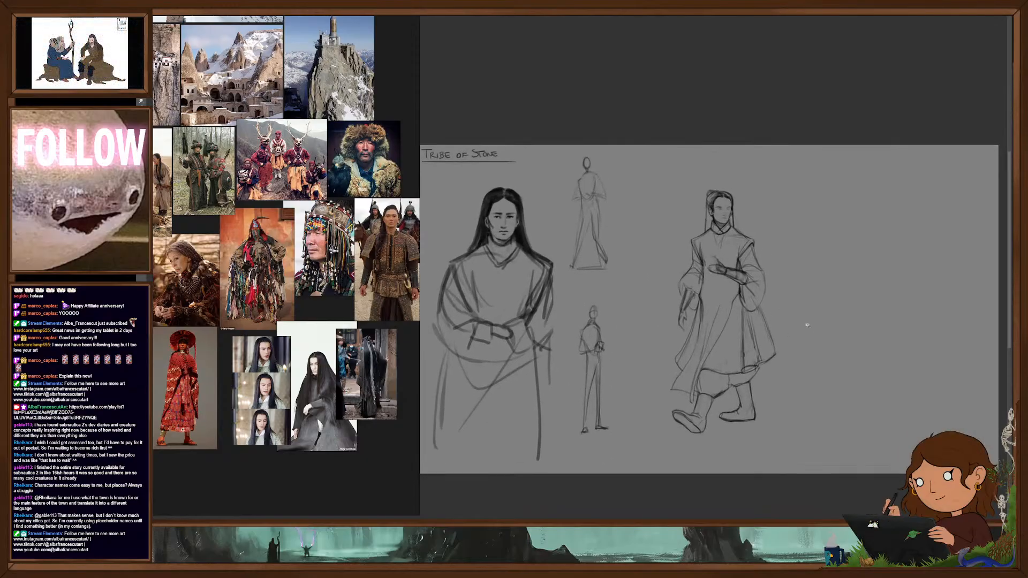
scroll(722, 206, up, 6)
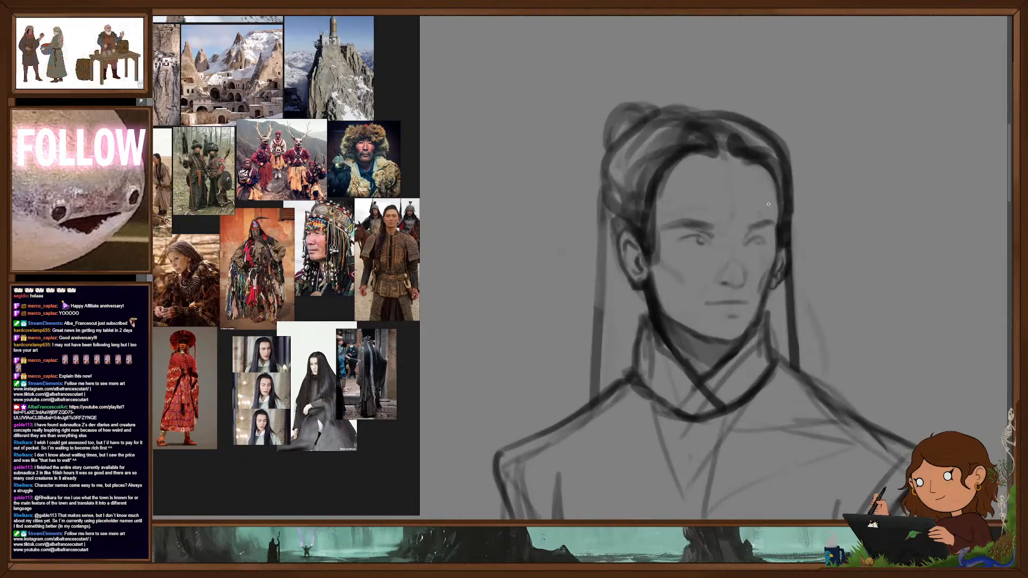
key(ctrl+comma)
key(ctrl+comma)
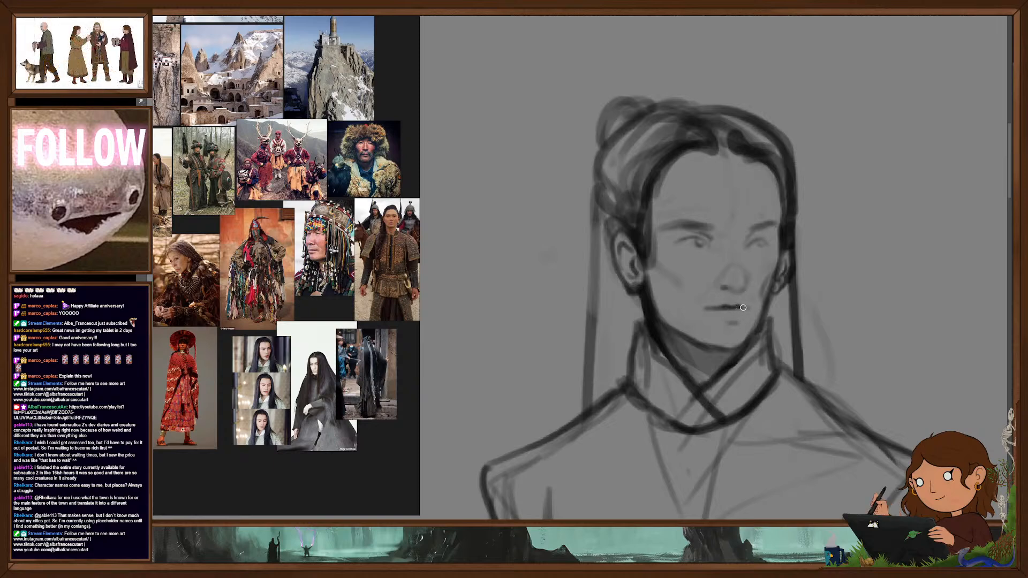
drag(721, 307, 703, 307)
key(e)
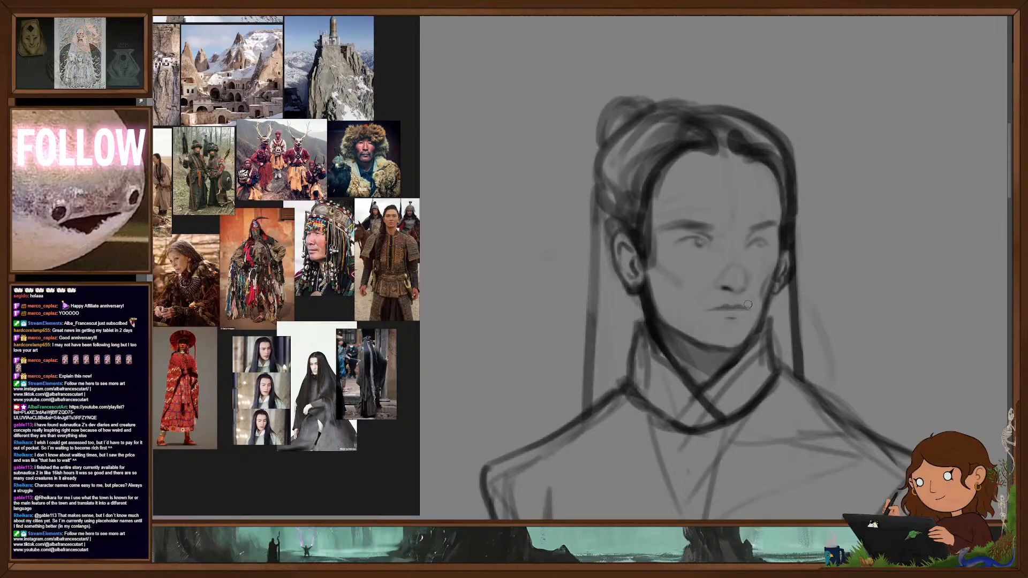
mouse_move(730, 309)
mouse_down()
mouse_move(746, 309)
mouse_move(738, 319)
mouse_up()
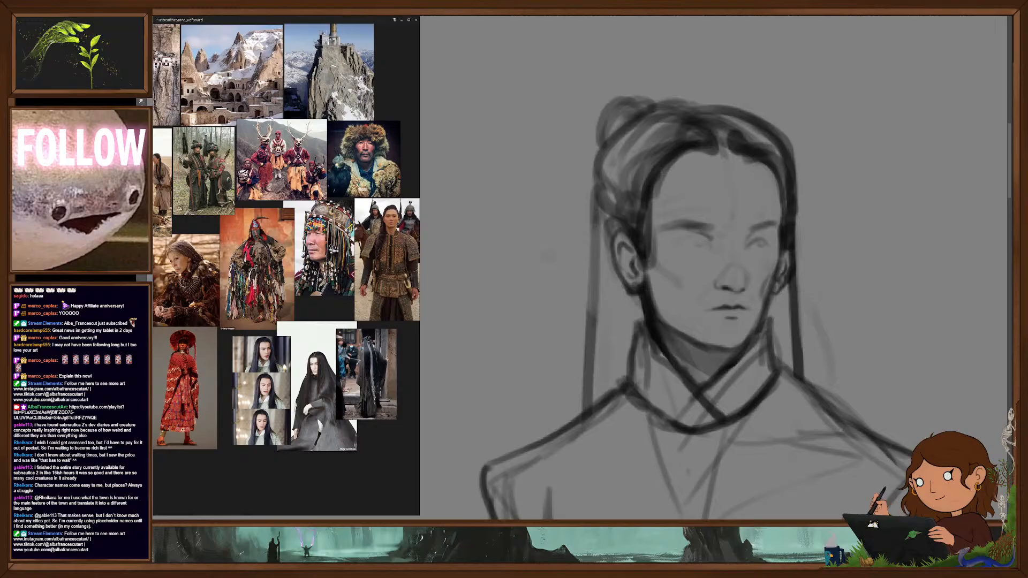
- Enlarge the long-haired portrait references and redraw the figure's angled brows, narrow eyes and nose from them
scroll(294, 365, up, 5)
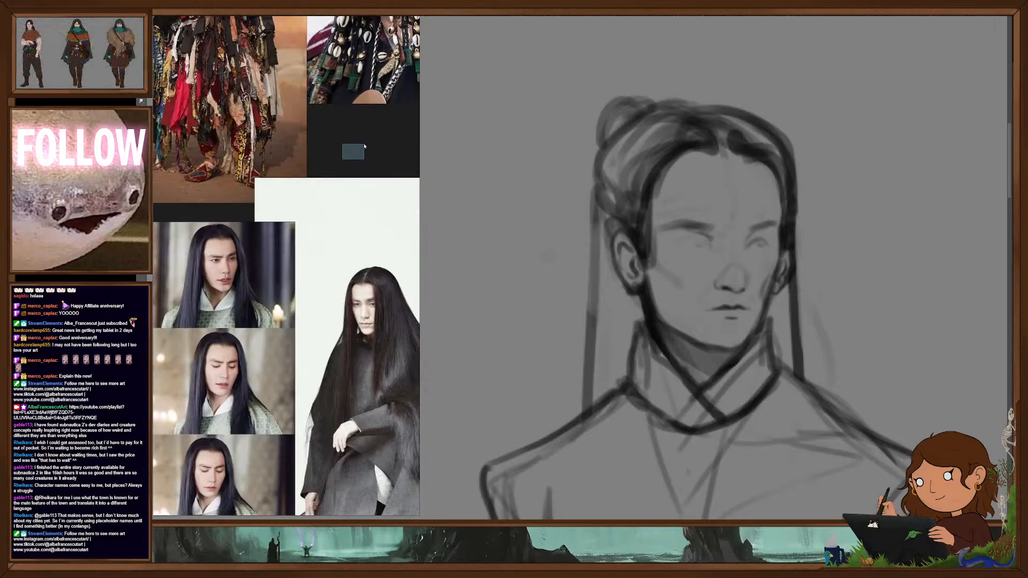
scroll(352, 153, up, 2)
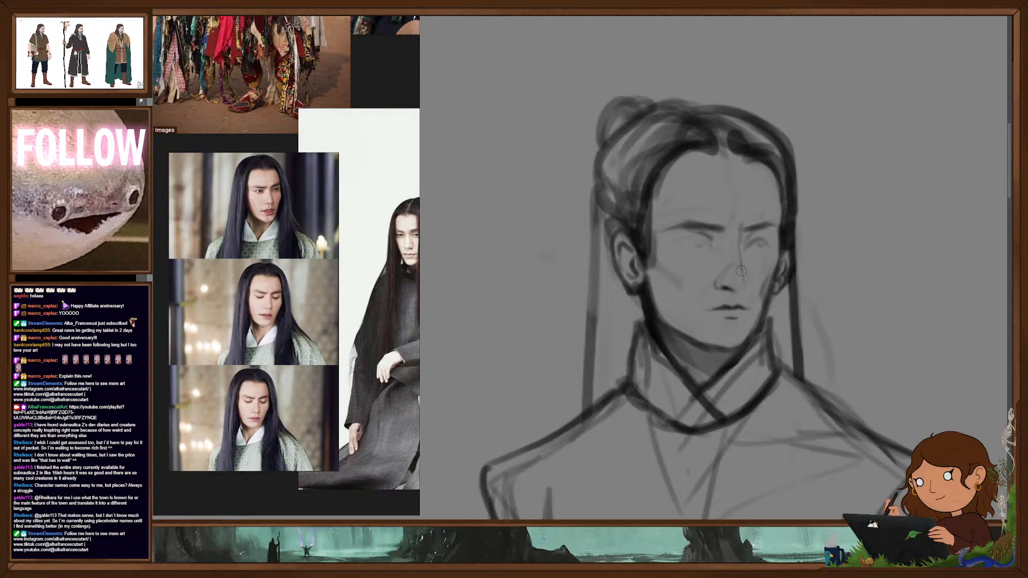
scroll(774, 296, down, 6)
scroll(773, 298, up, 6)
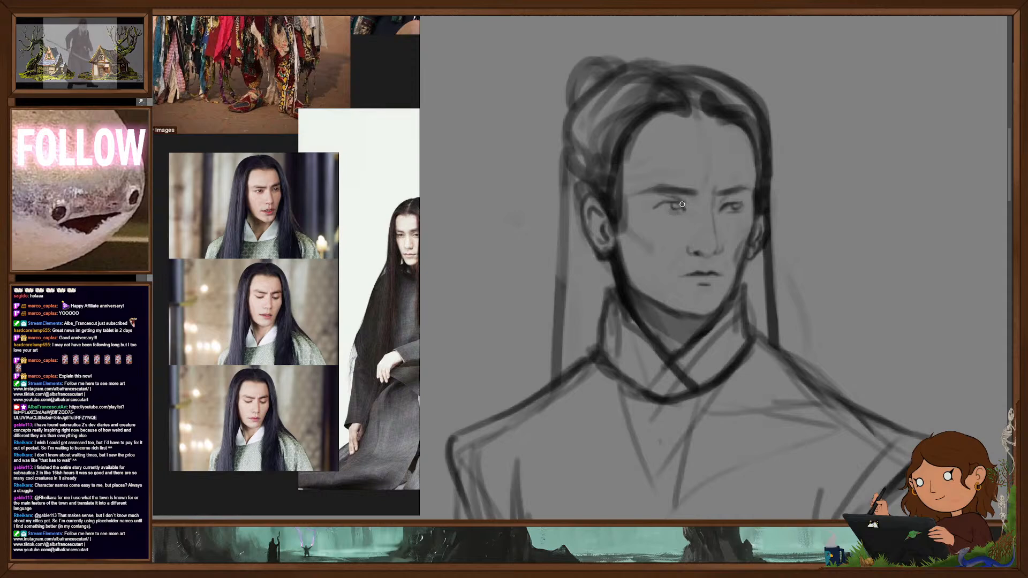
scroll(753, 263, down, 5)
drag(776, 317, 769, 259)
- Mirror the canvas, select the walking figure's facial features and adjust them slightly with a transform
scroll(756, 258, down, 4)
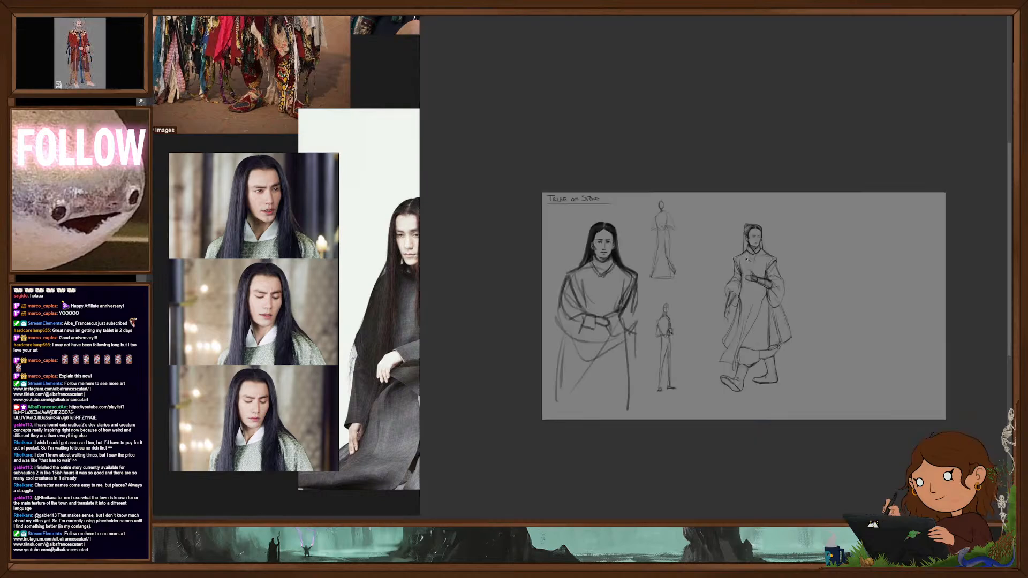
key(m)
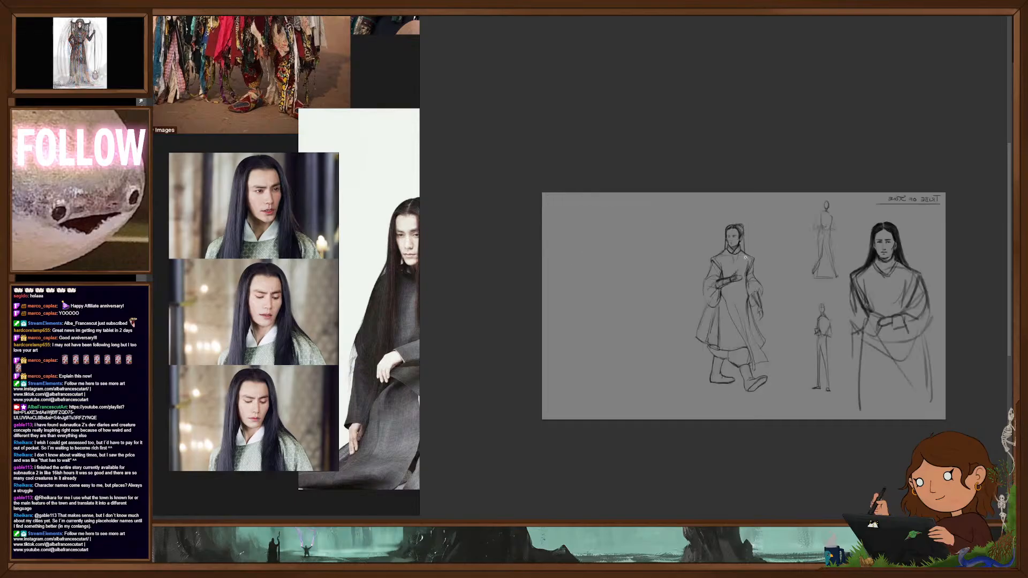
scroll(746, 239, up, 5)
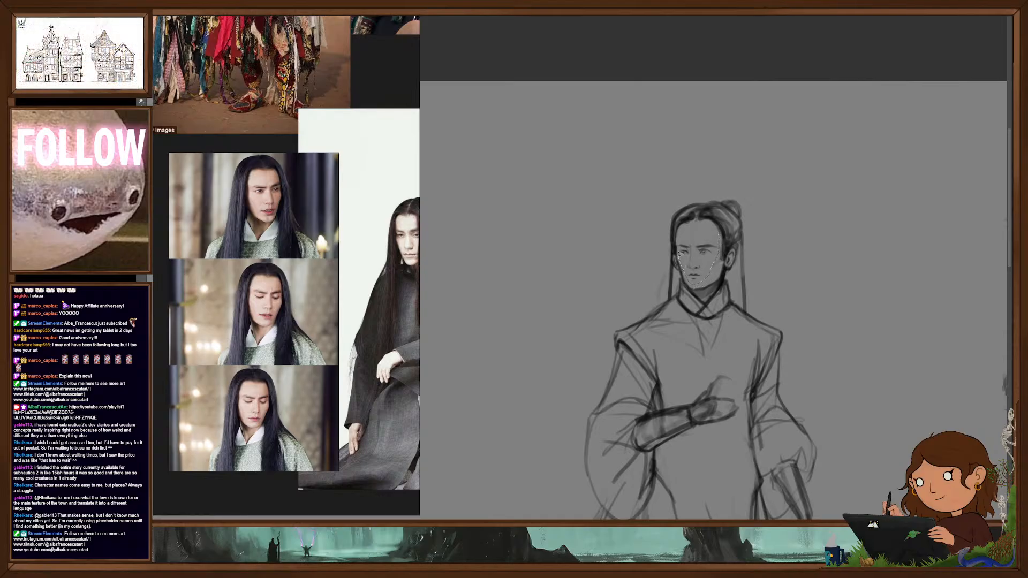
drag(709, 232, 717, 235)
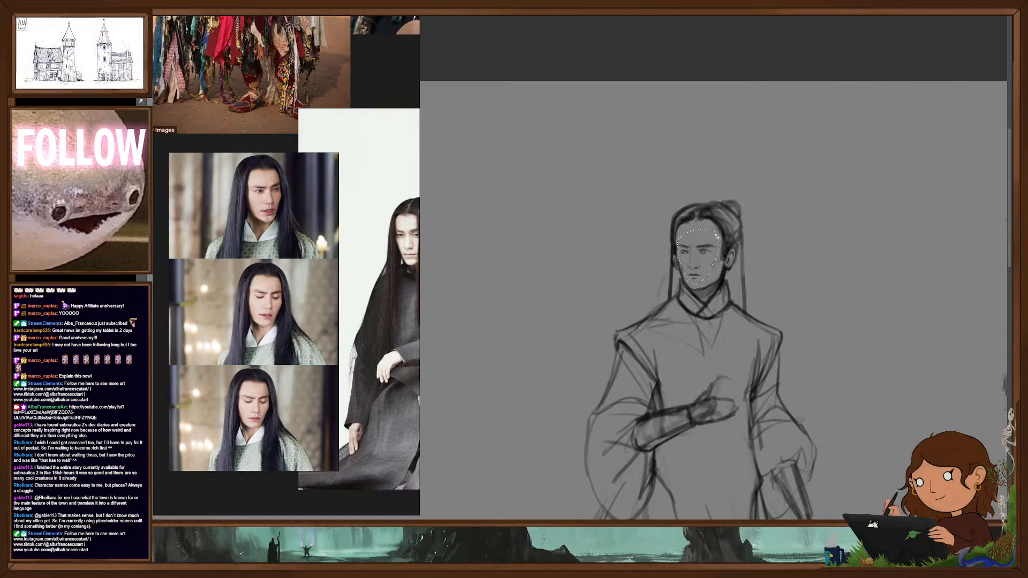
drag(698, 229, 698, 226)
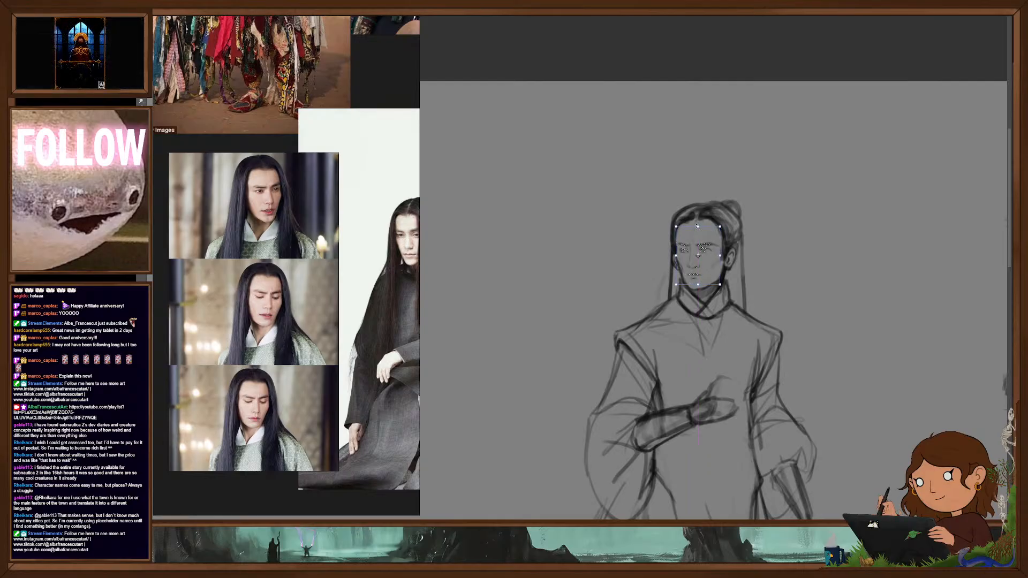
key(Return)
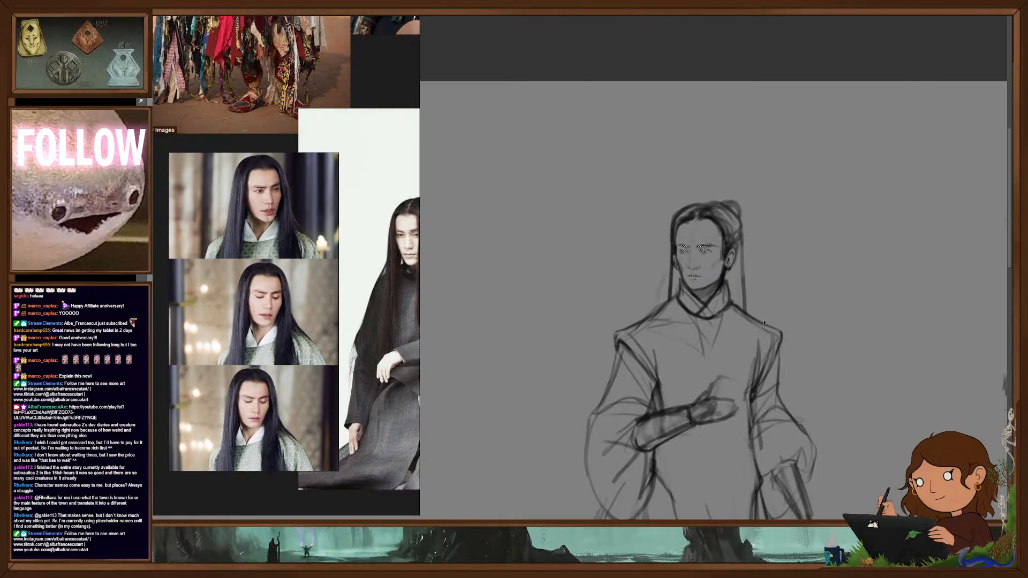
drag(749, 322, 787, 285)
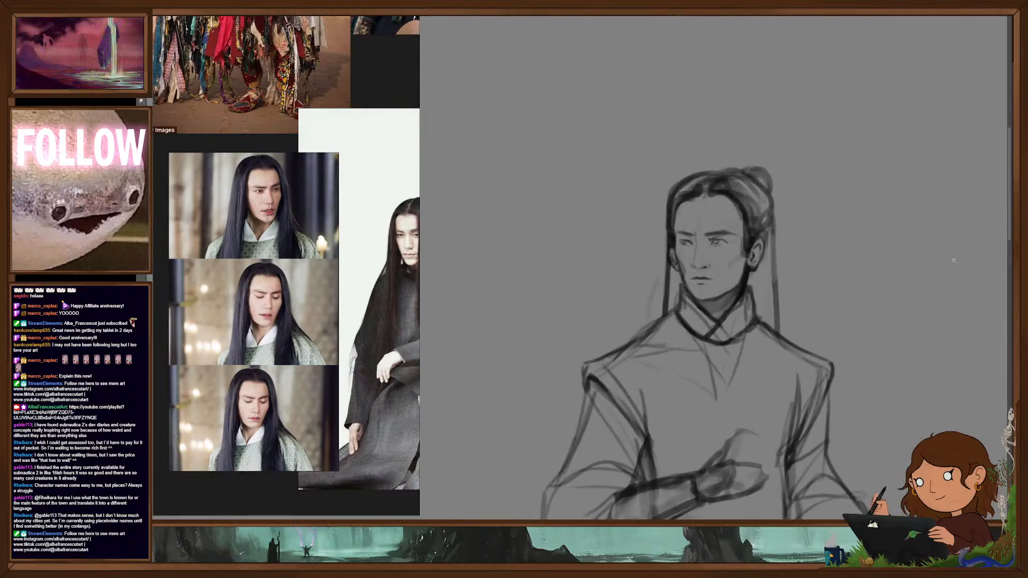
- Refine the hair and contour beside the far cheek and neck, and broaden the long hair falling behind the near shoulder
key(ctrl+comma)
key(ctrl+comma)
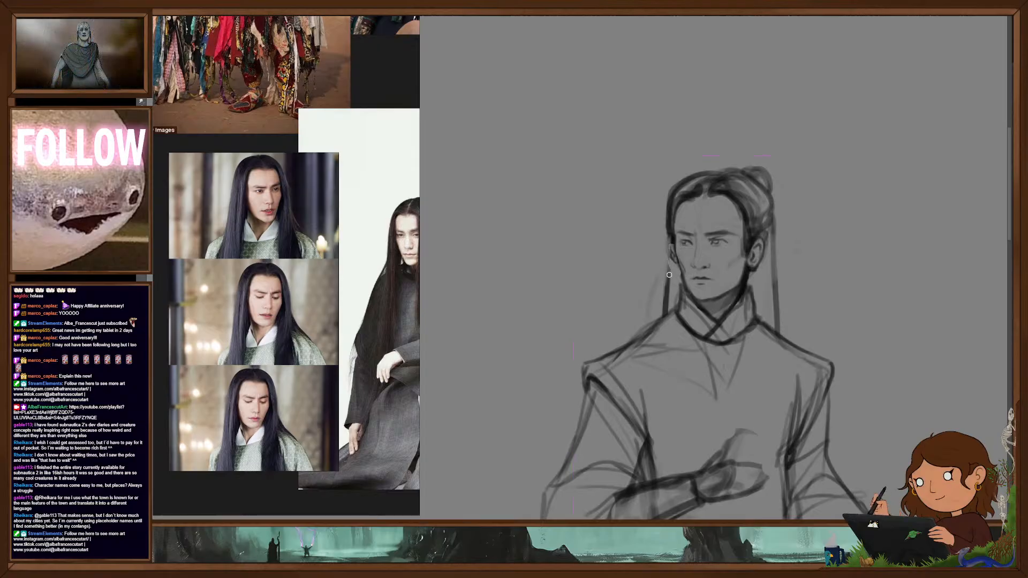
drag(673, 239, 678, 274)
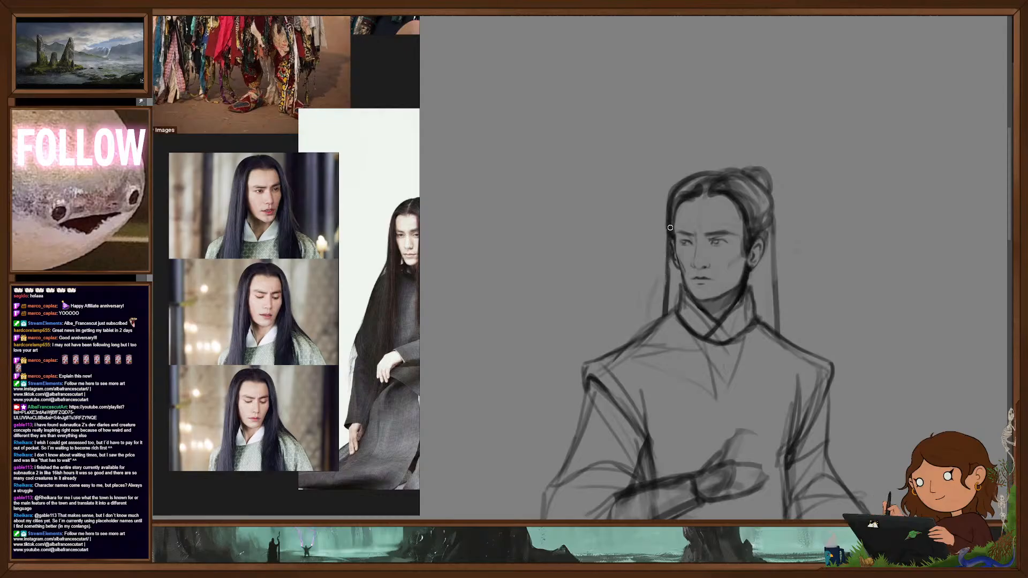
drag(670, 266, 672, 310)
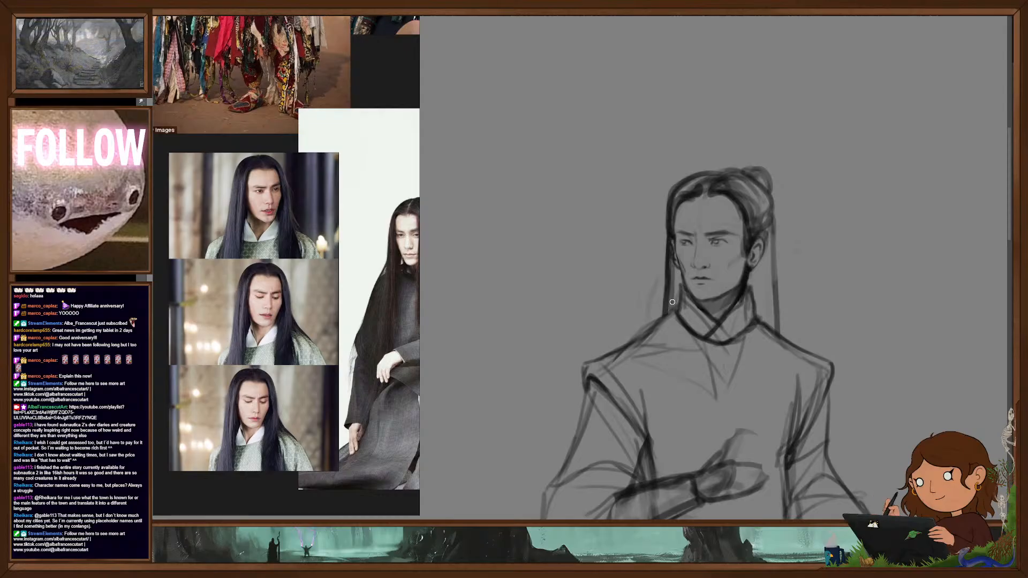
drag(755, 267, 756, 308)
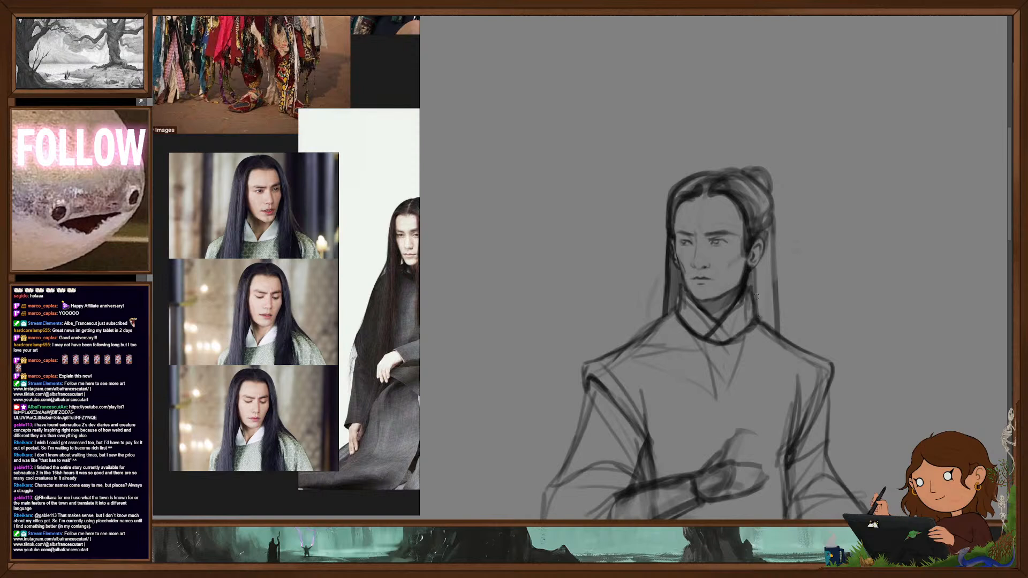
drag(772, 241, 786, 337)
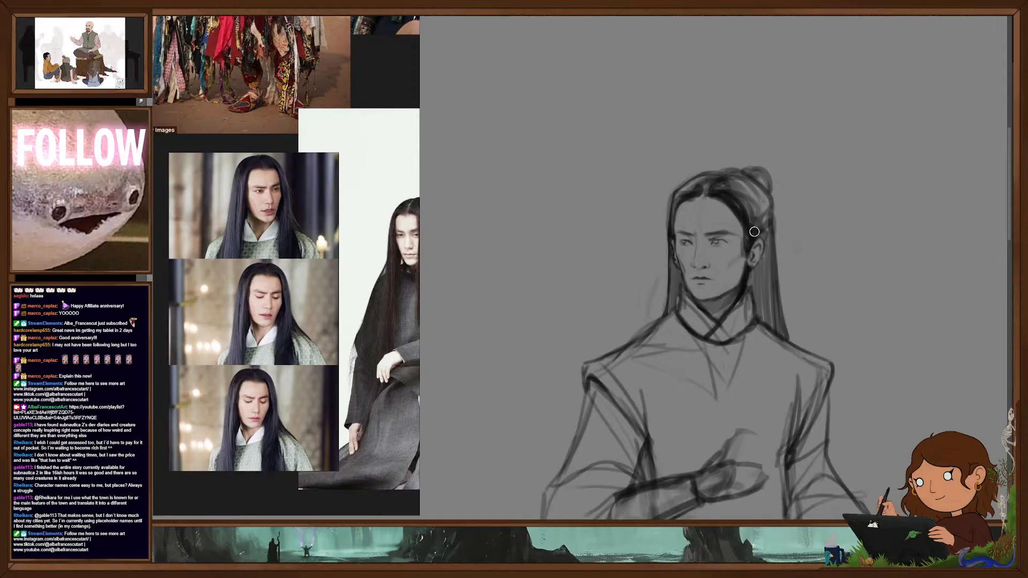
- Darken the hair on the crown and trim the bun into a smoother, lower head outline
mouse_move(755, 185)
mouse_down()
mouse_move(774, 216)
mouse_move(770, 188)
mouse_up()
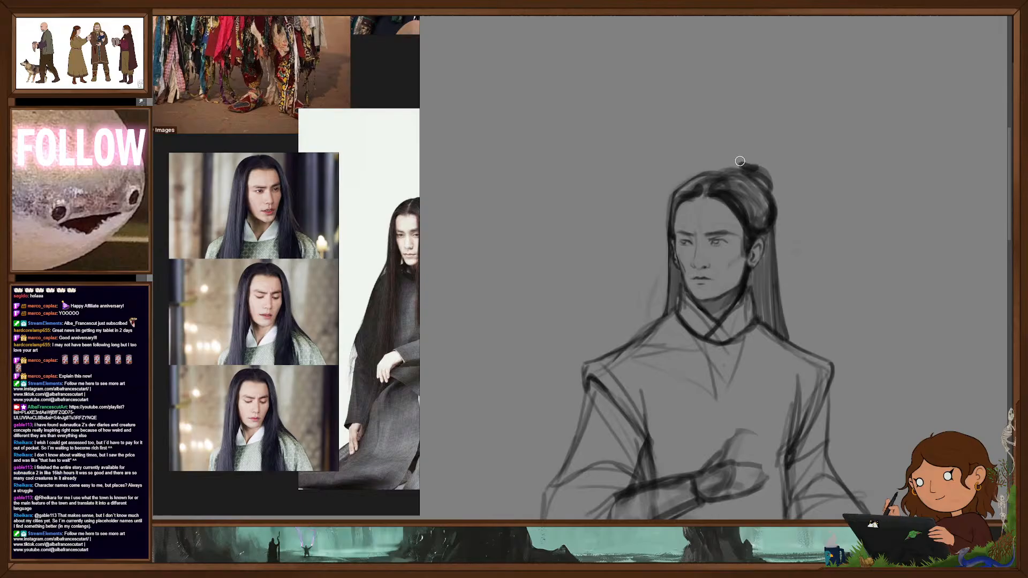
drag(747, 163, 776, 190)
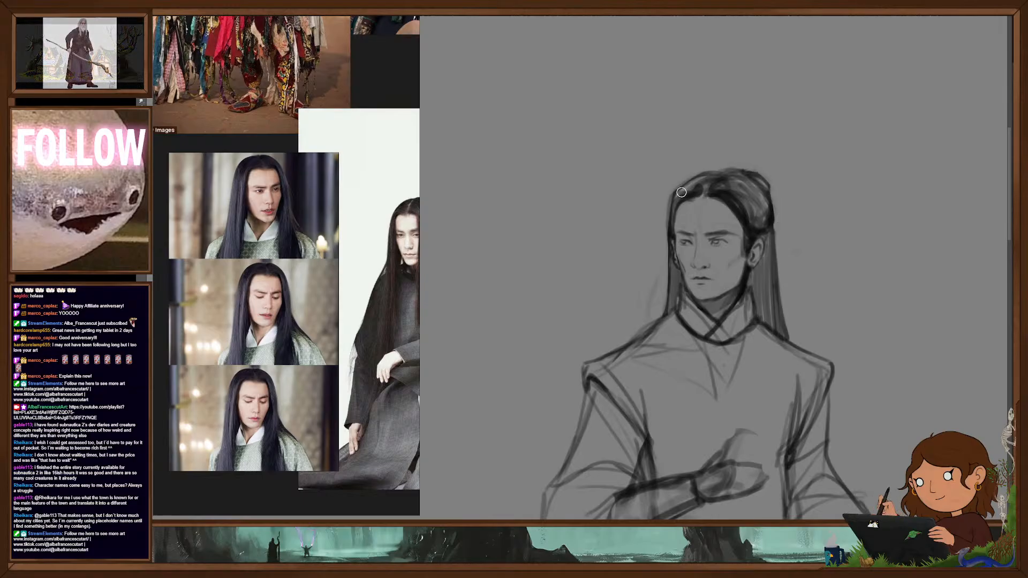
drag(664, 235, 666, 211)
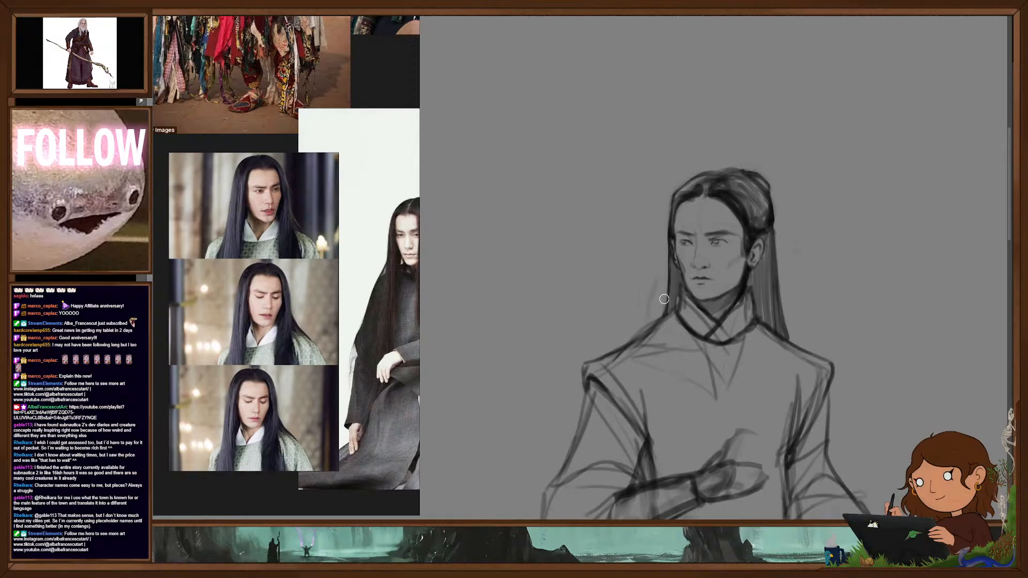
- Mirror the canvas back, select the walking figure's upper half and stretch it slightly taller
scroll(786, 320, down, 5)
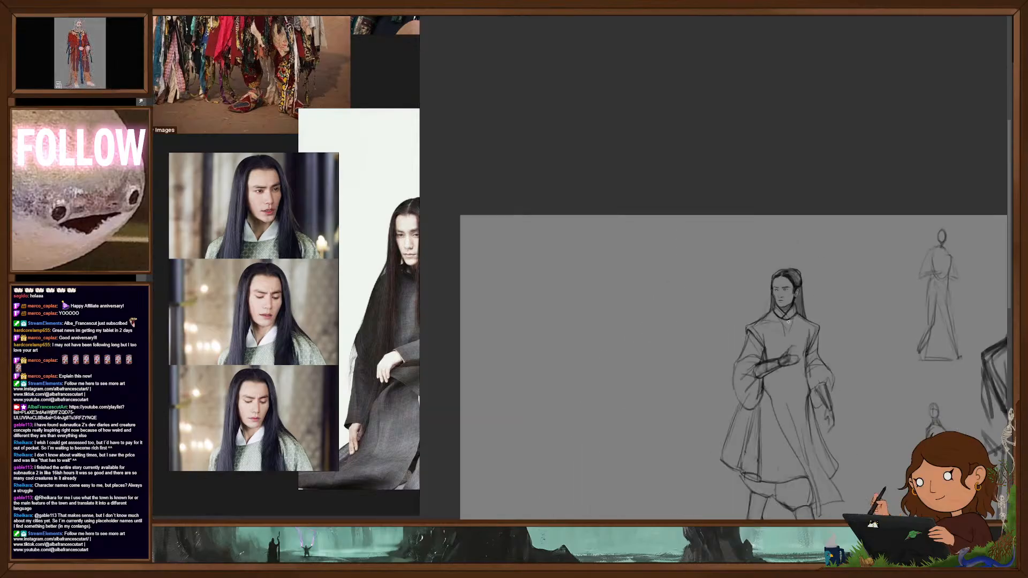
drag(834, 394, 771, 262)
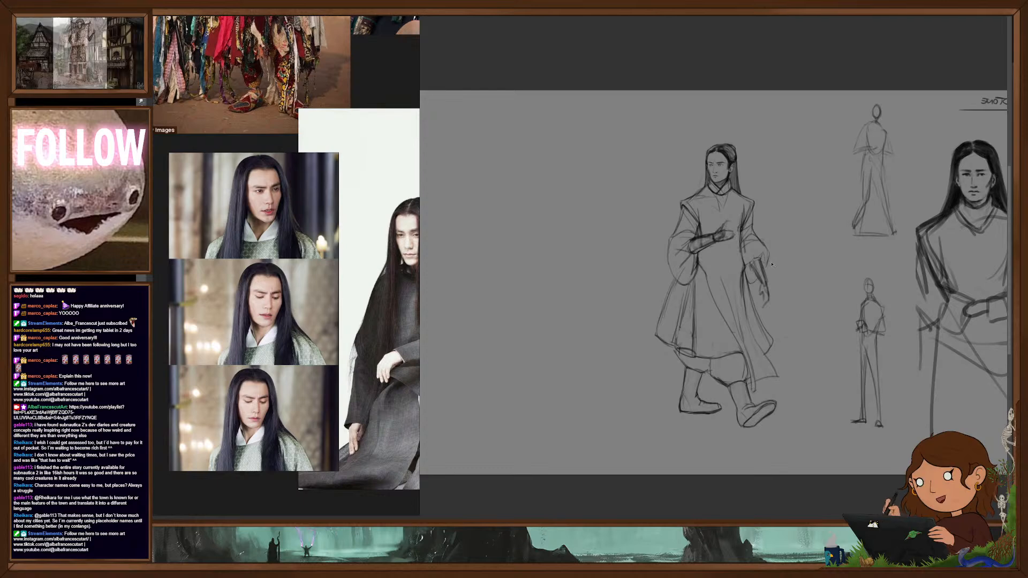
key(m)
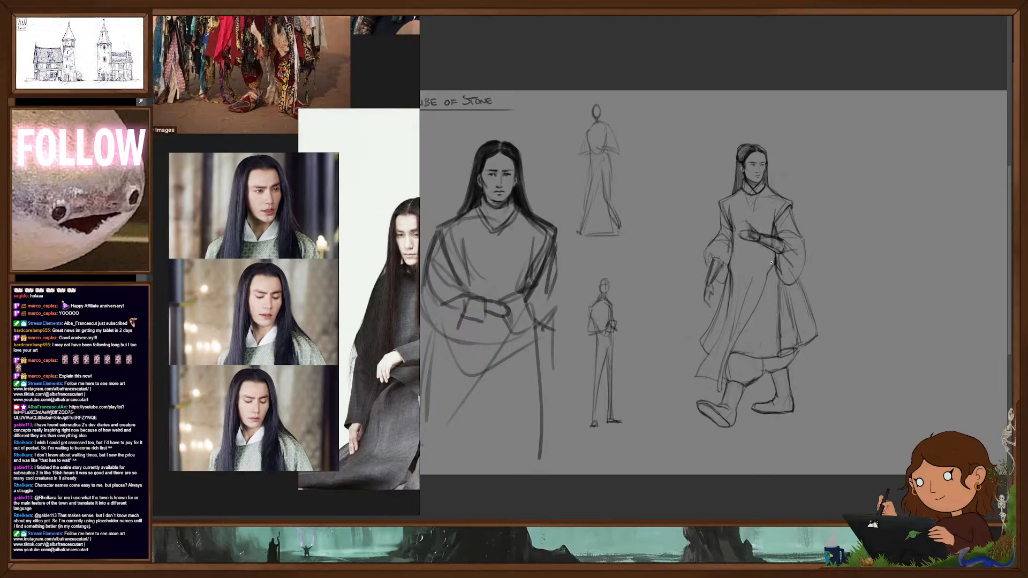
drag(787, 265, 860, 320)
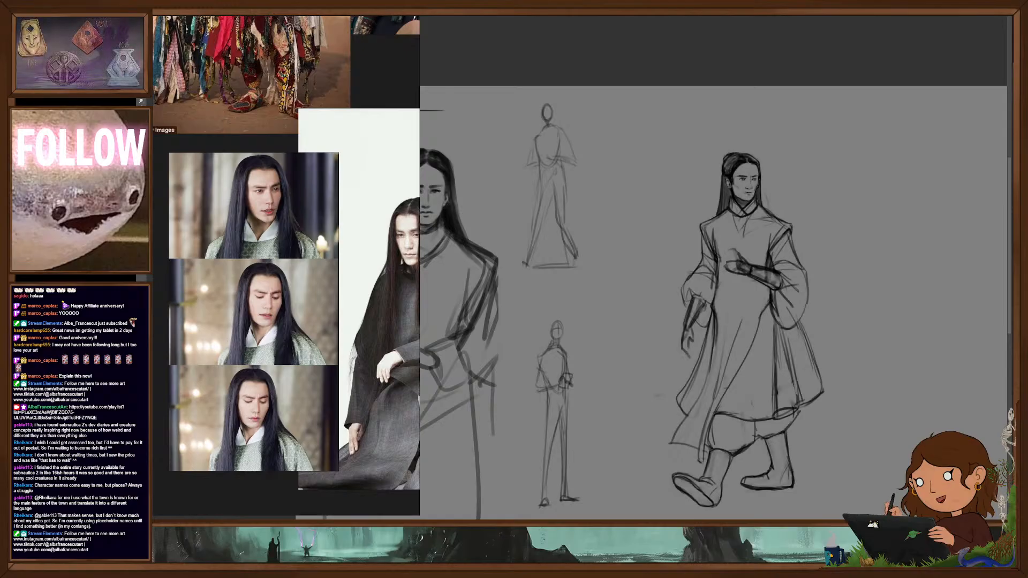
scroll(845, 291, up, 2)
scroll(844, 292, down, 2)
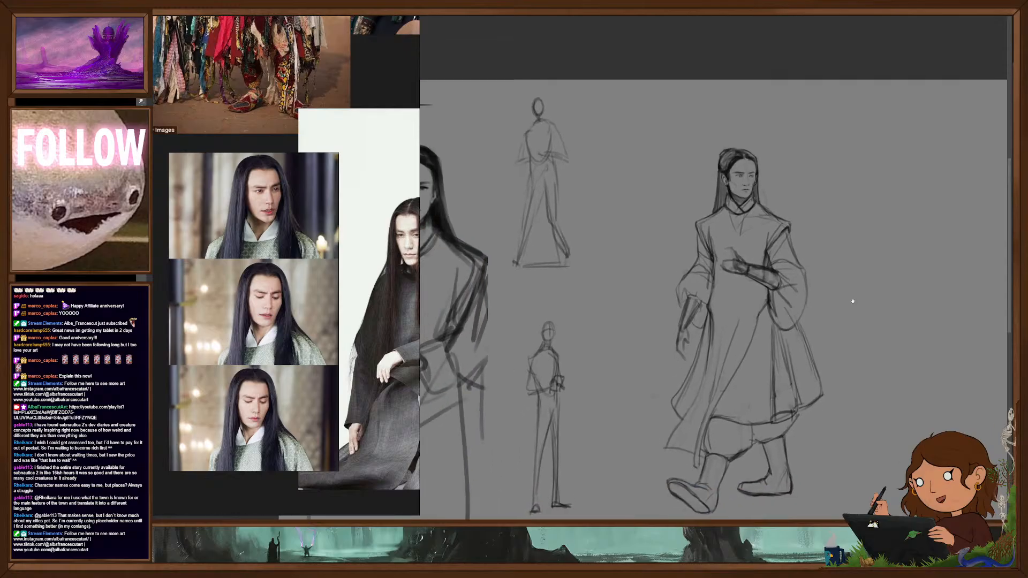
drag(859, 304, 838, 271)
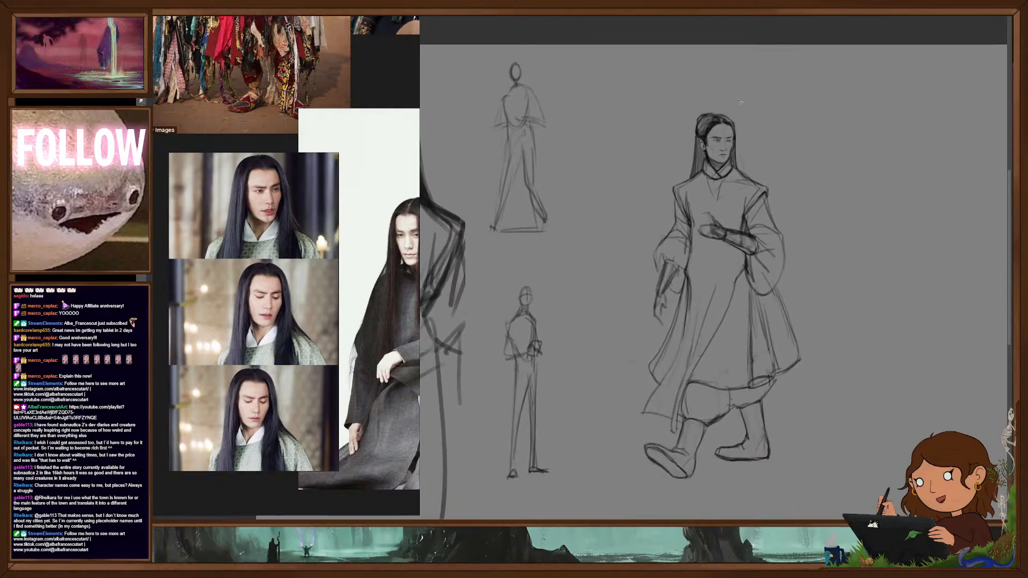
mouse_move(648, 339)
mouse_down()
mouse_move(667, 324)
mouse_move(687, 265)
mouse_move(731, 253)
mouse_move(773, 299)
mouse_up()
mouse_move(791, 191)
mouse_down()
mouse_move(716, 90)
mouse_move(721, 74)
mouse_move(711, 77)
mouse_up()
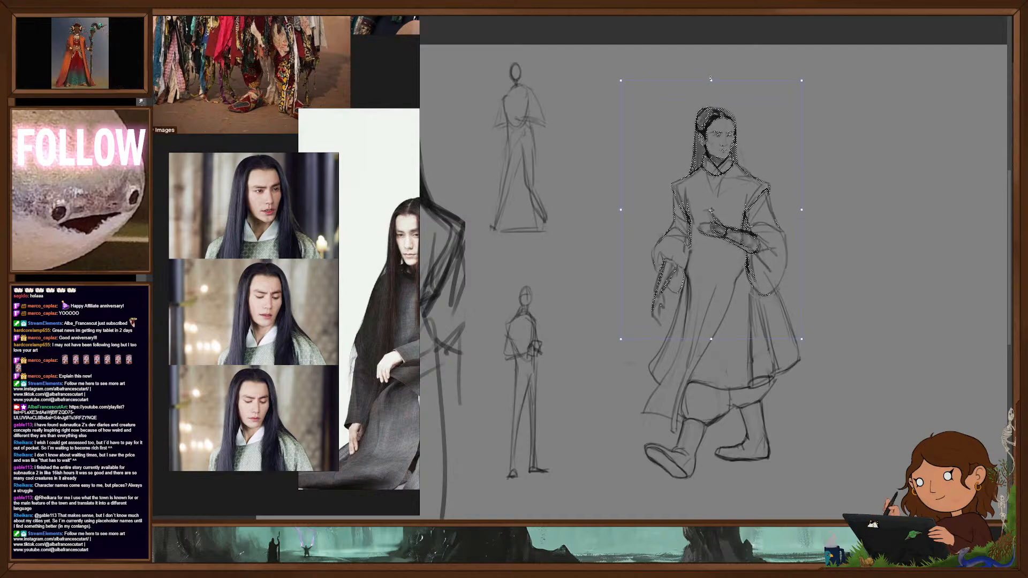
key(Return)
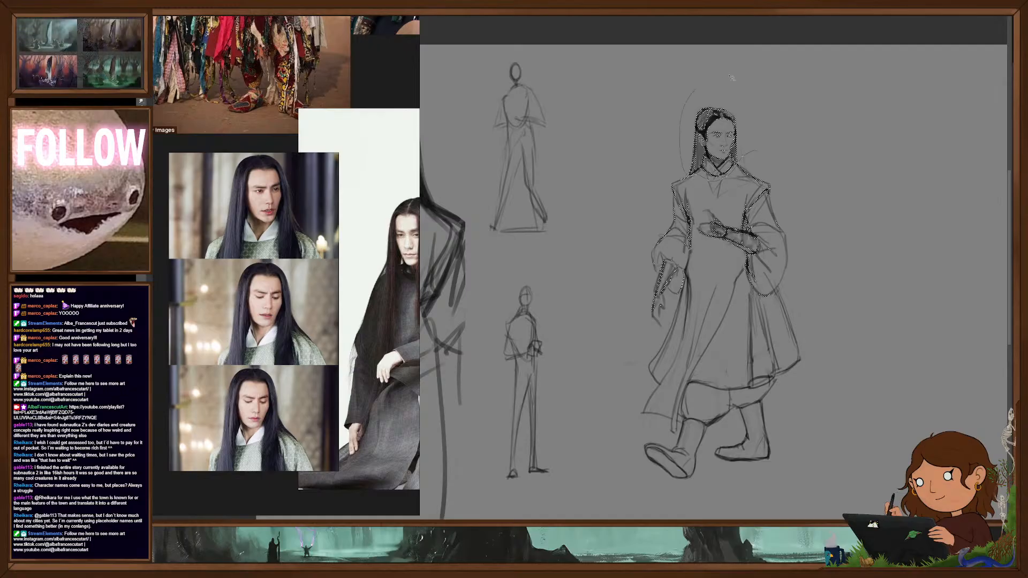
- Exclude the head from the selection and transform the torso and arms to broaden the shoulders slightly
key(Delete)
key(ctrl+z)
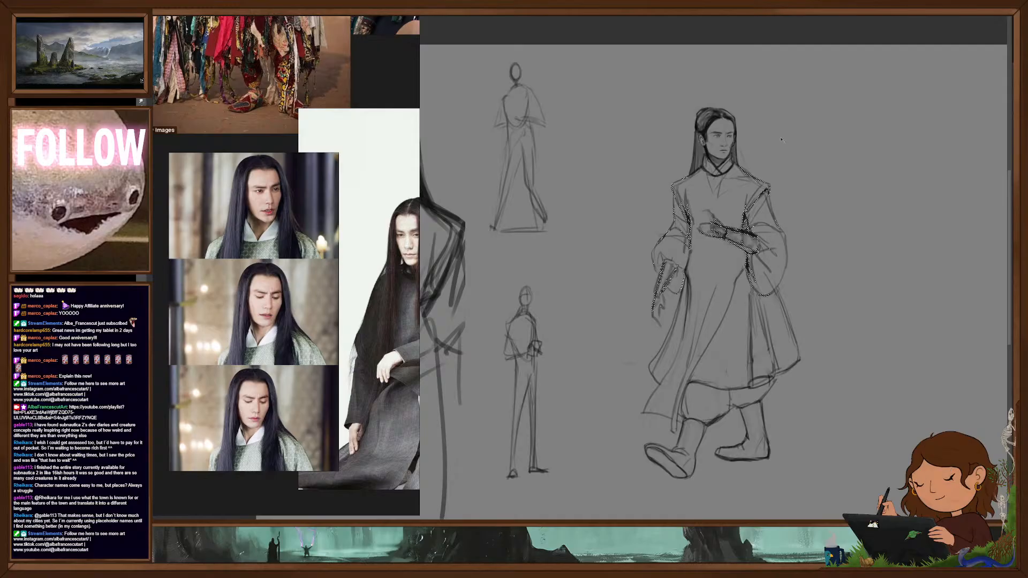
key(ctrl+t)
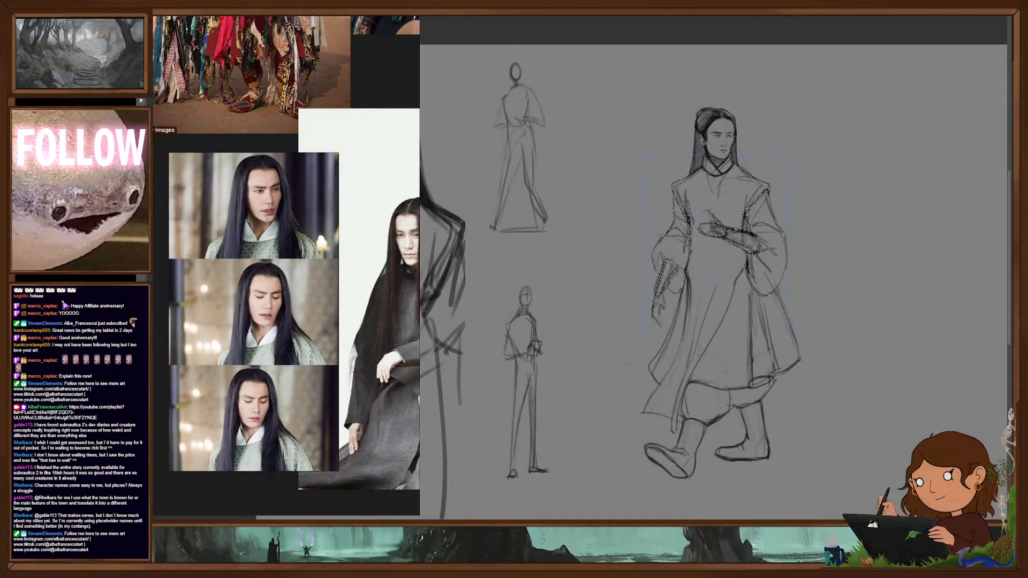
drag(652, 181, 646, 182)
drag(785, 165, 792, 165)
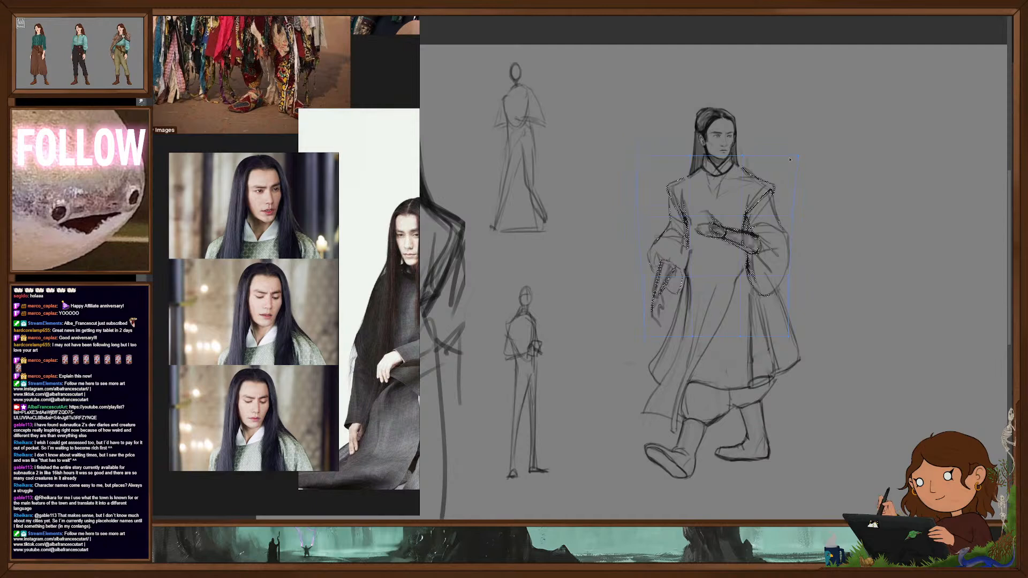
drag(649, 167, 646, 160)
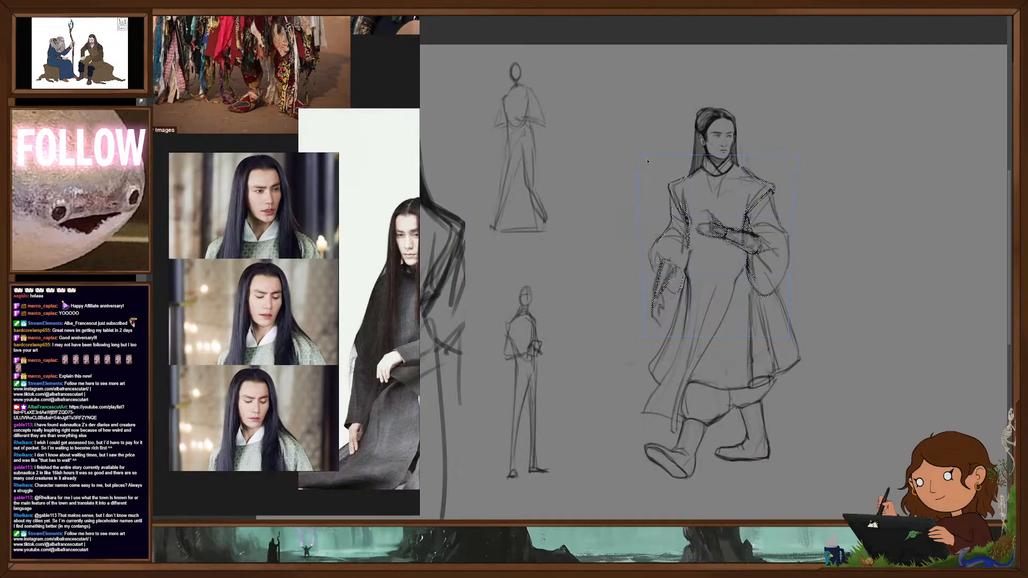
key(ctrl+d)
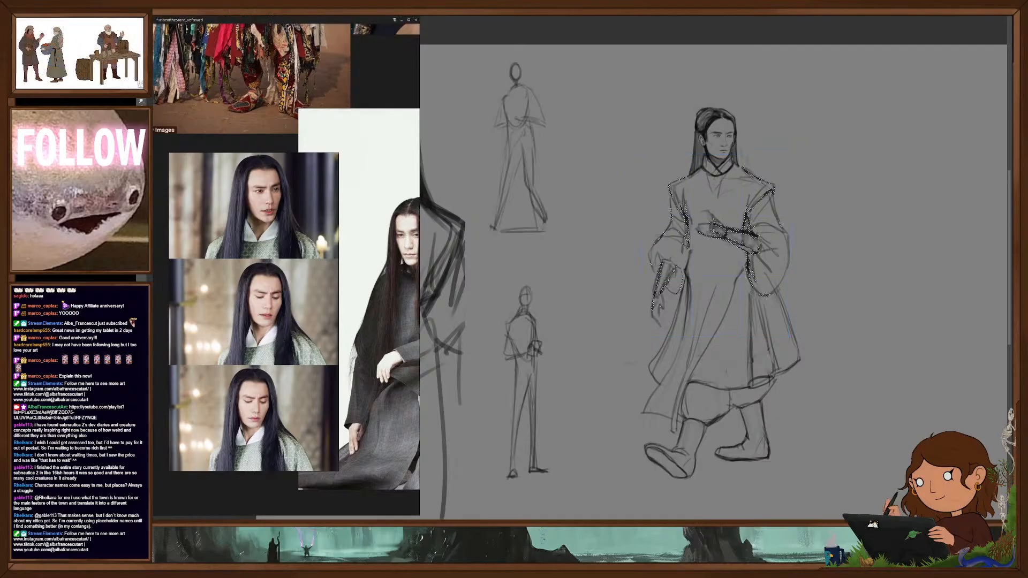
- Strengthen the robe's shoulder and rear skirt fold lines, and redraw the raised hand in front of the chest
drag(758, 287, 790, 396)
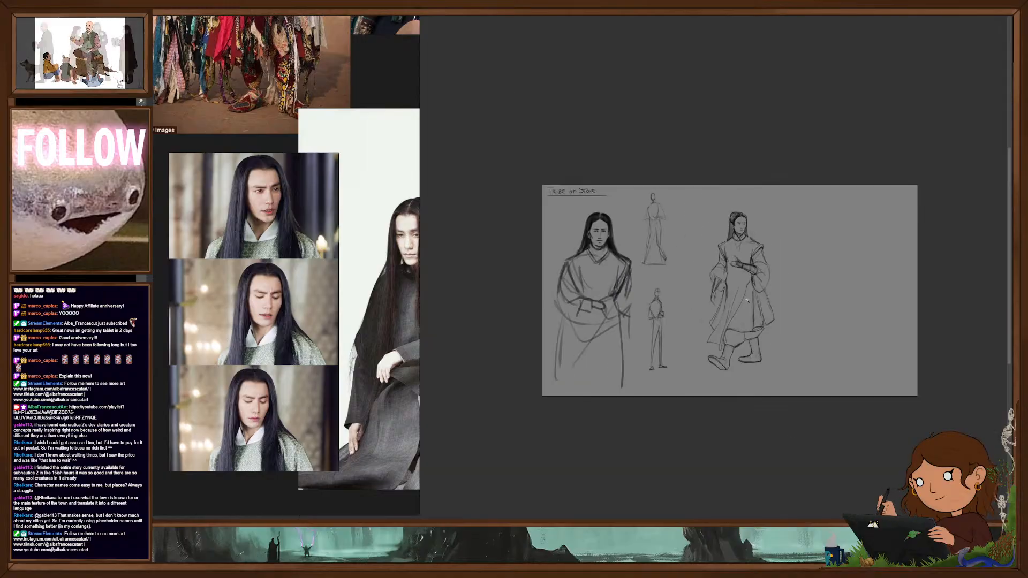
drag(747, 309, 810, 334)
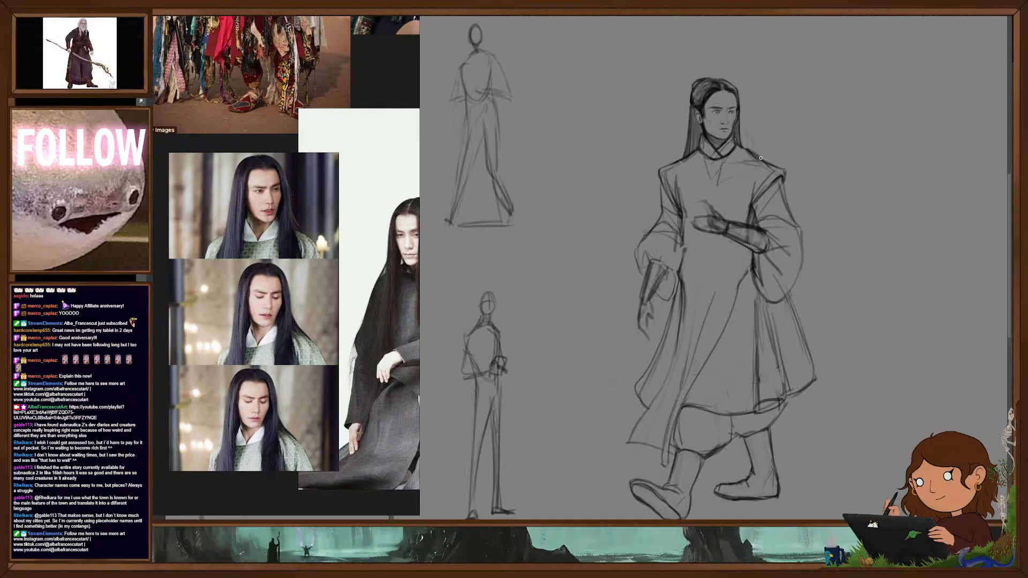
mouse_move(787, 327)
mouse_down()
mouse_move(819, 325)
mouse_move(775, 325)
mouse_up()
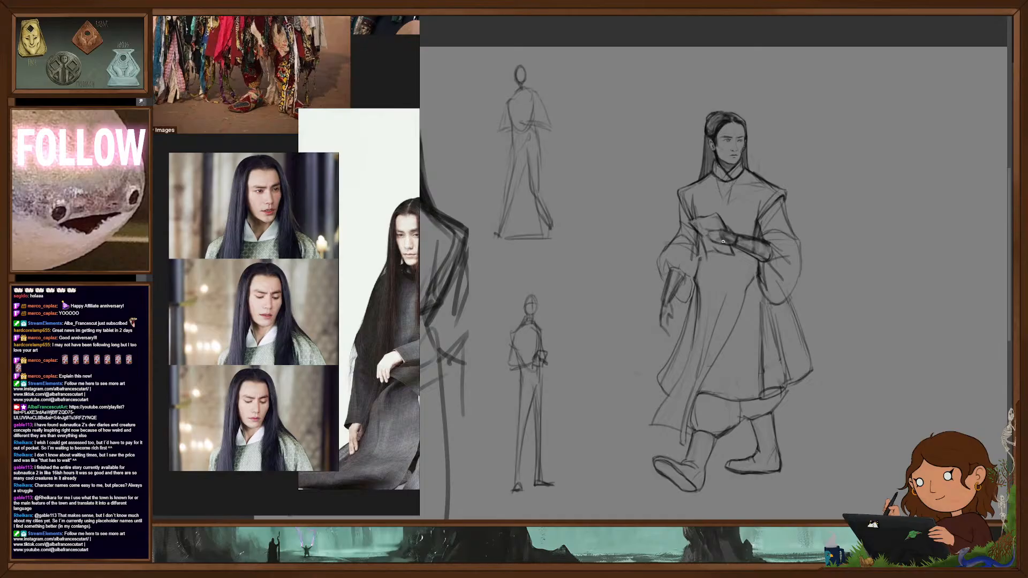
scroll(760, 324, up, 2)
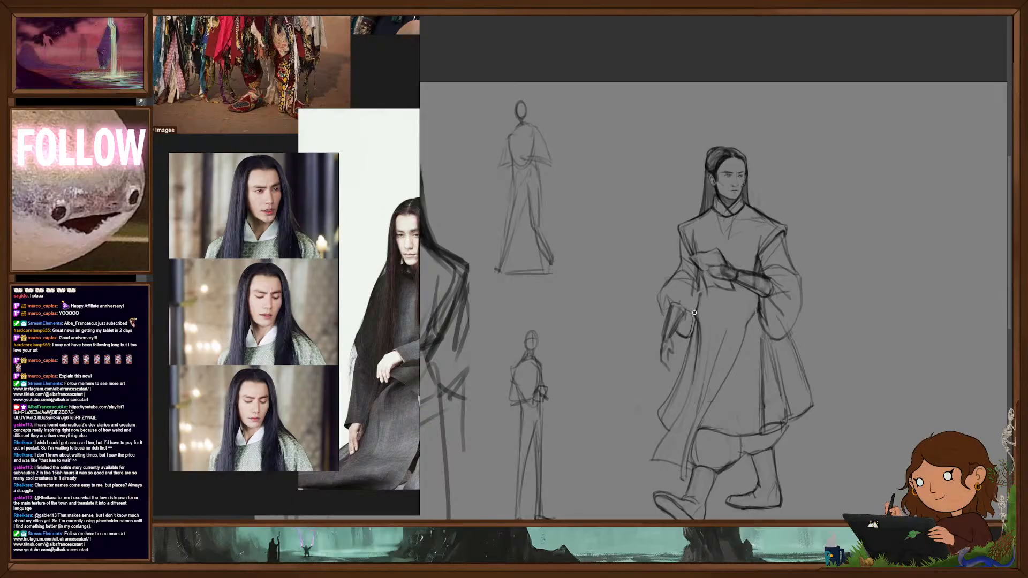
scroll(809, 342, down, 5)
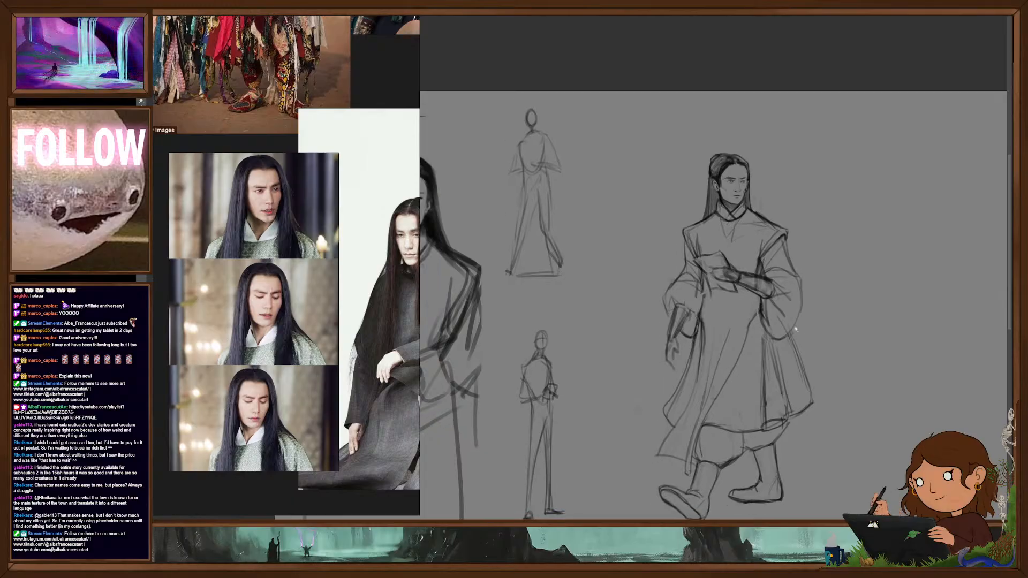
scroll(814, 337, up, 5)
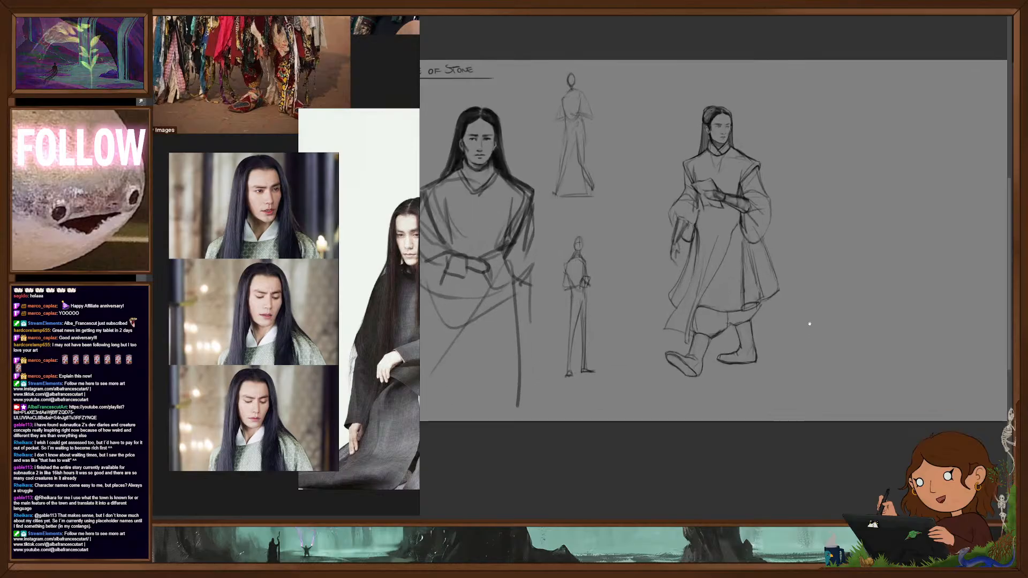
- Select the walking figure's lower skirt, legs and boots and stretch them slightly downward to lengthen the legs
mouse_move(715, 270)
mouse_down()
mouse_move(691, 410)
mouse_move(790, 231)
mouse_up()
drag(717, 411, 717, 422)
drag(716, 235, 717, 233)
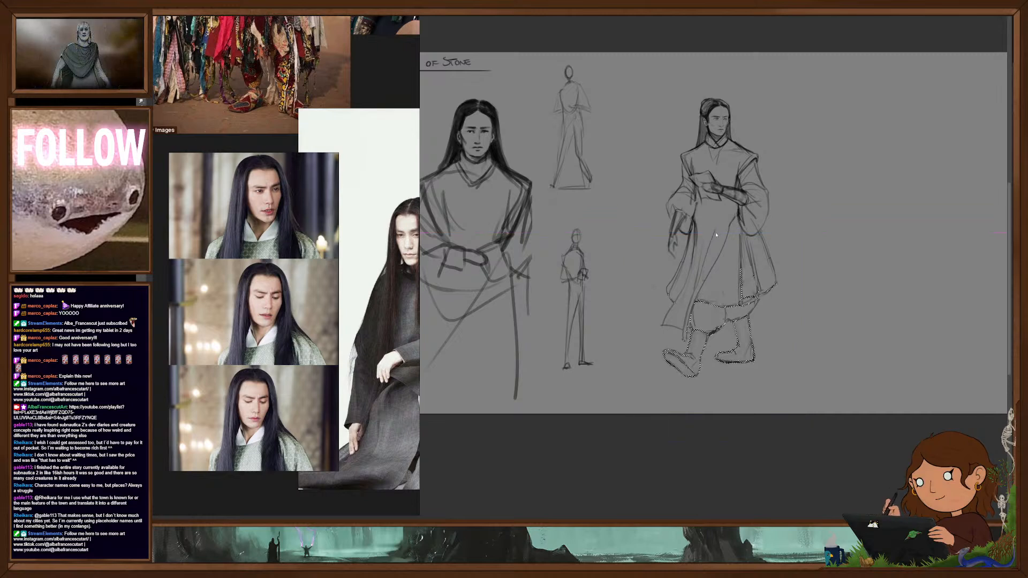
- Clear the selection, duplicate the walking figure and place the copy to the right of the original
key(ctrl+d)
key(ctrl+minus)
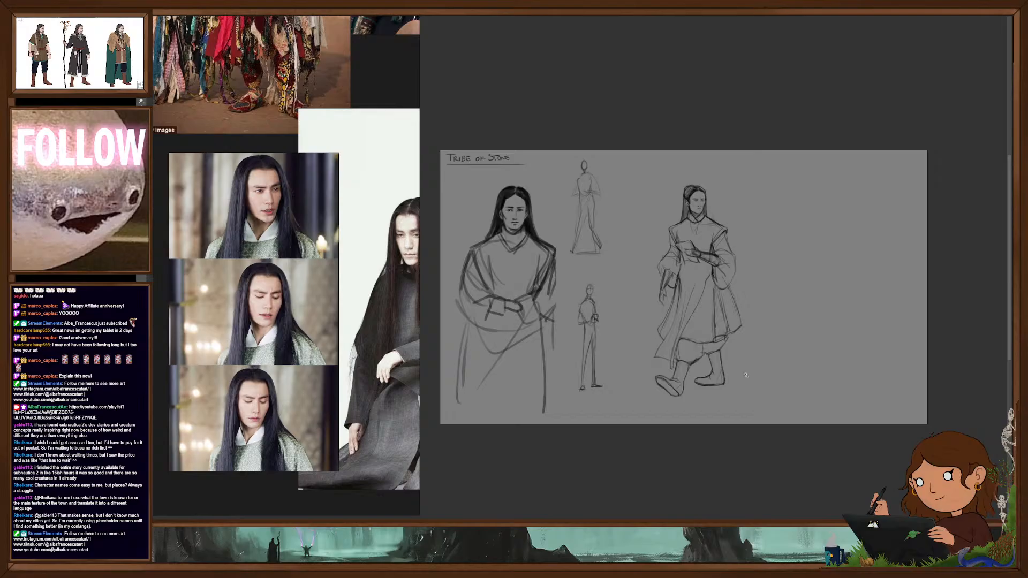
drag(697, 378, 754, 372)
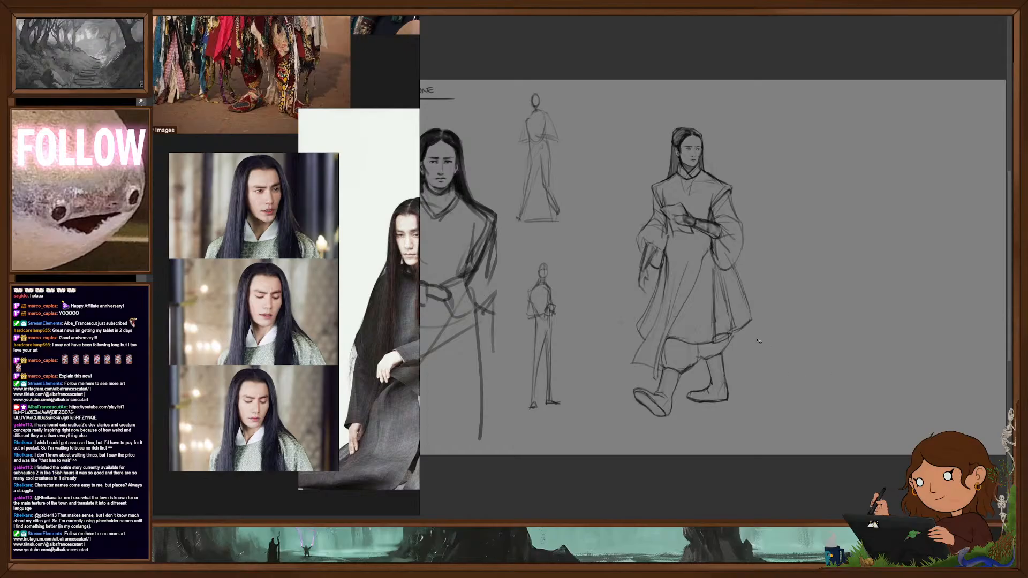
key(ctrl+j)
drag(698, 336, 876, 336)
drag(911, 373, 852, 367)
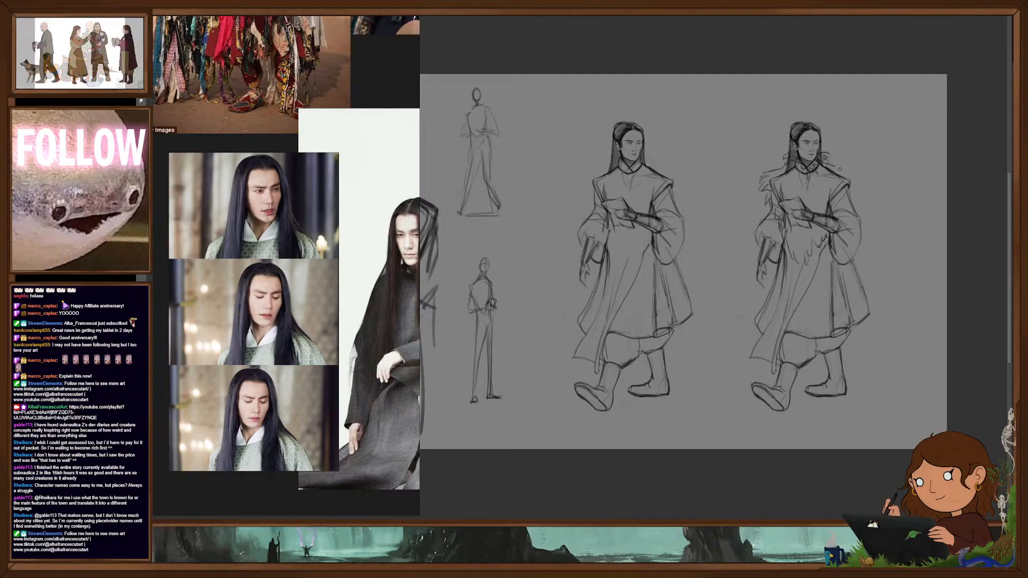
- Draw a shaggy fur mantle with a ruffled collar and ragged hanging edges over the copied figure's shoulders, chest and back
drag(830, 164, 856, 174)
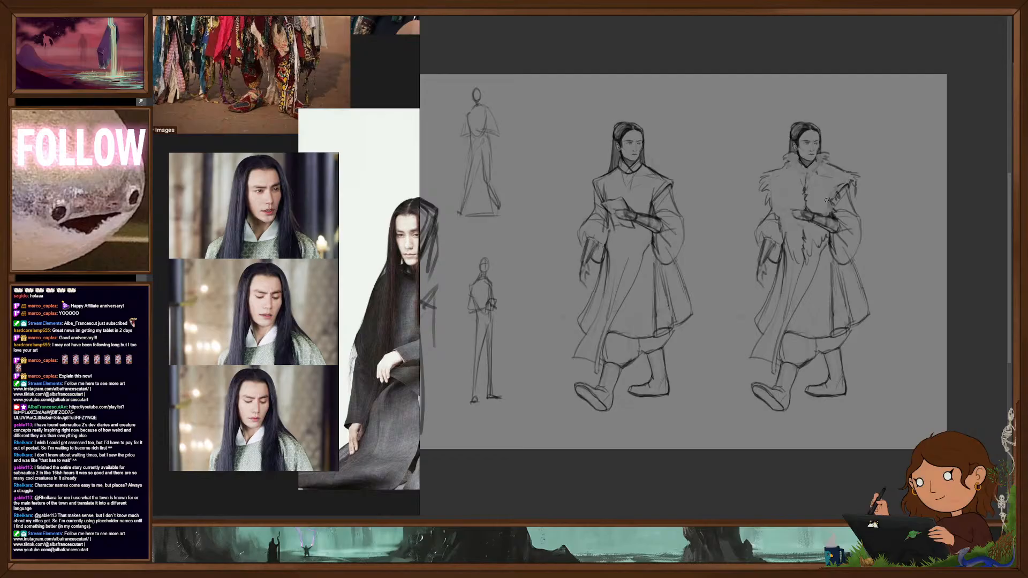
drag(858, 195, 867, 244)
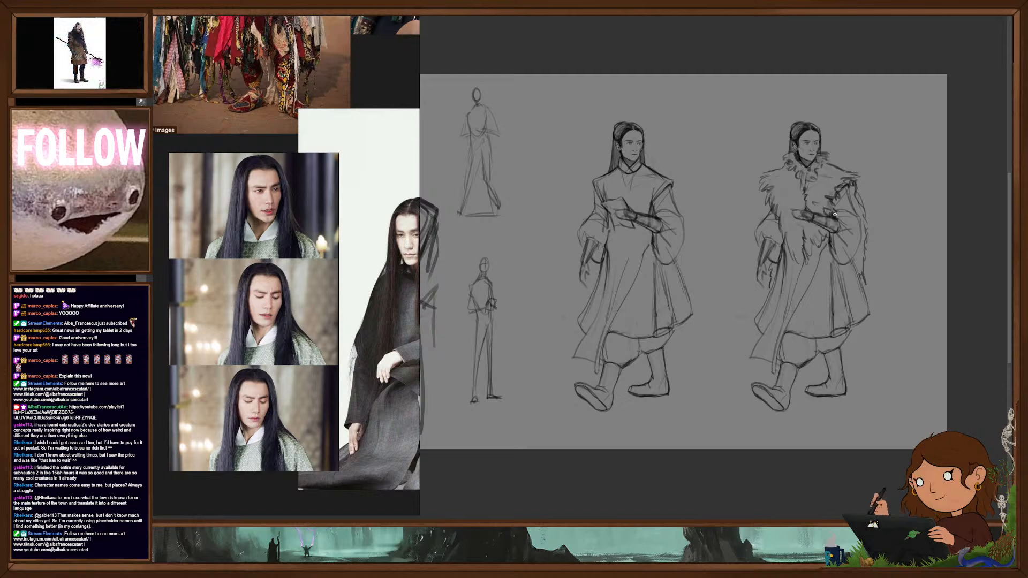
drag(859, 210, 860, 274)
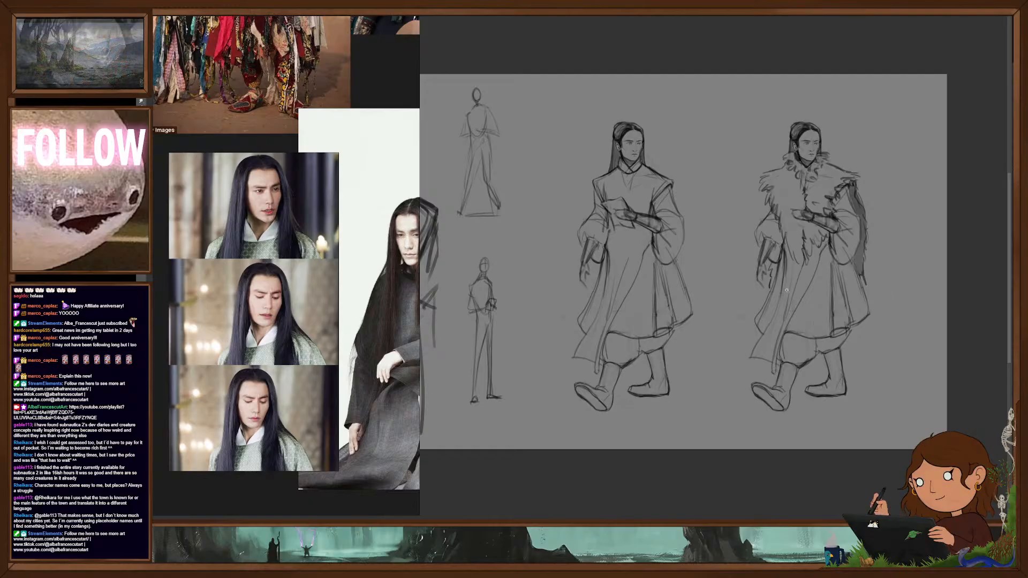
drag(776, 265, 769, 291)
- Redraw the toe outline of the front boot on the original walking figure
drag(848, 330, 881, 401)
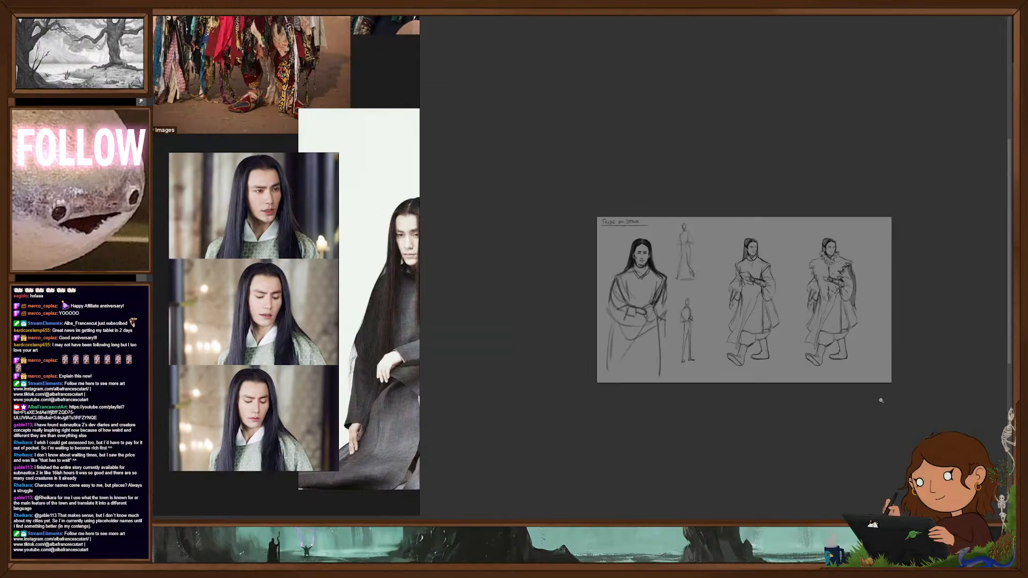
drag(850, 267, 895, 267)
drag(863, 377, 881, 341)
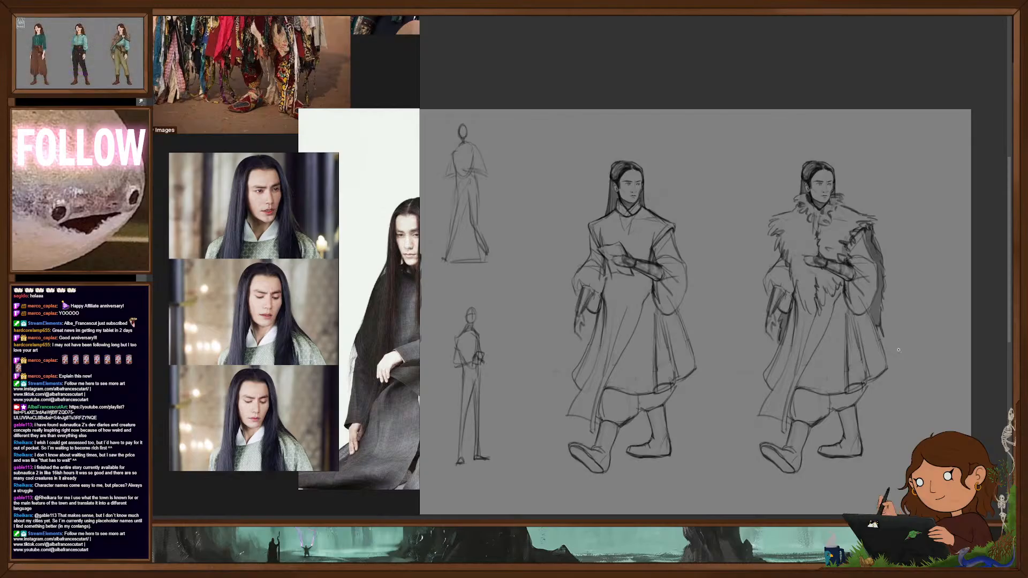
drag(717, 436, 727, 384)
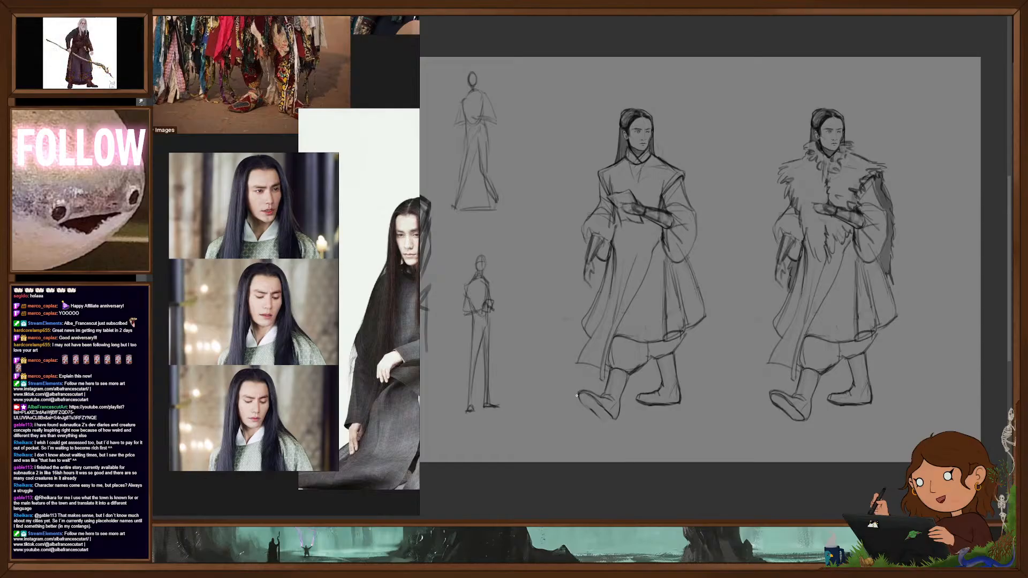
drag(579, 395, 581, 403)
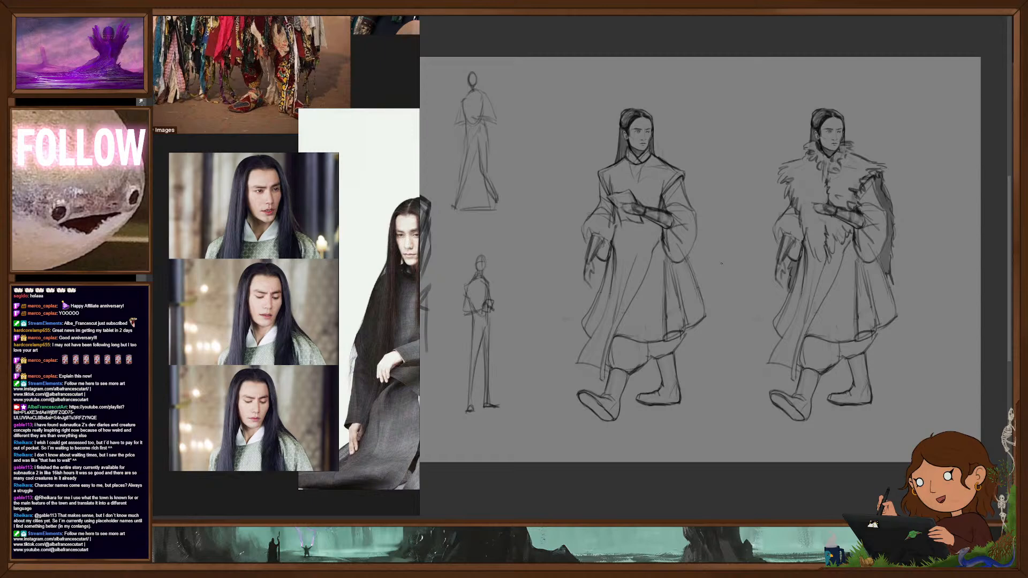
- Examine the tribal costume reference photos and compare them with both walking figures on the sheet
scroll(717, 264, down, 2)
drag(714, 304, 783, 296)
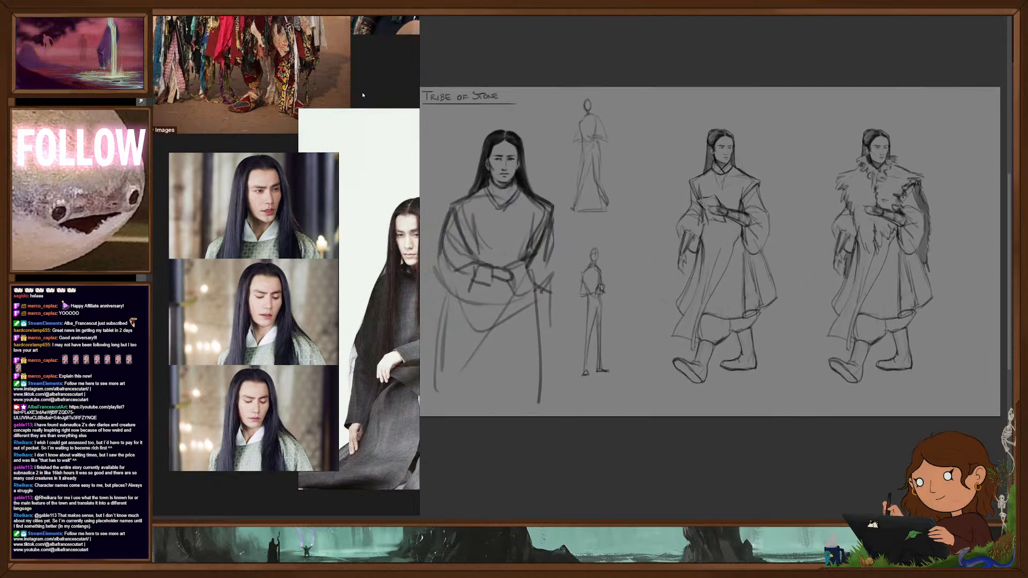
scroll(380, 85, down, 3)
drag(380, 85, 313, 311)
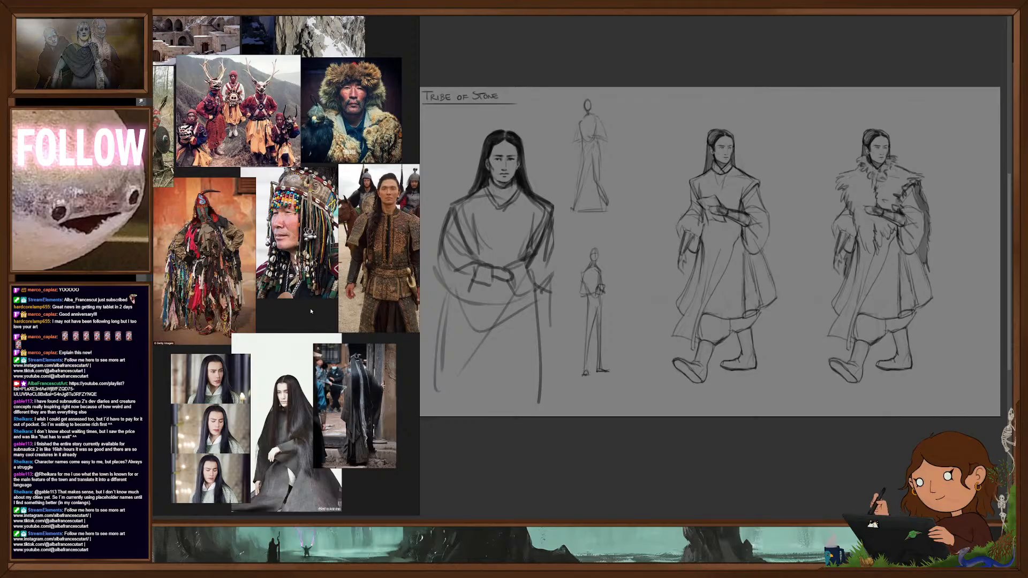
drag(756, 357, 775, 359)
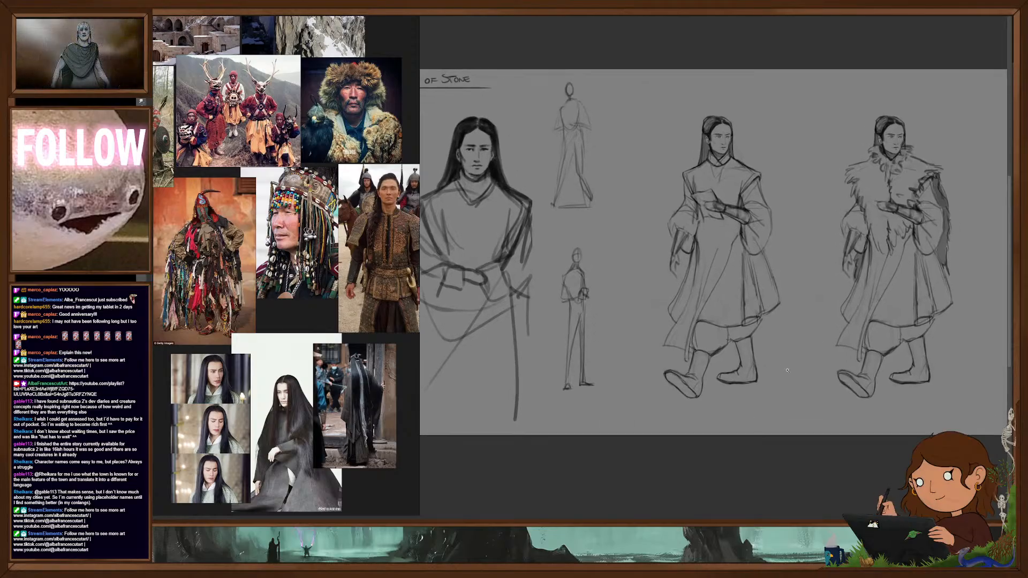
key(ctrl+comma)
key(ctrl+comma)
drag(755, 317, 734, 321)
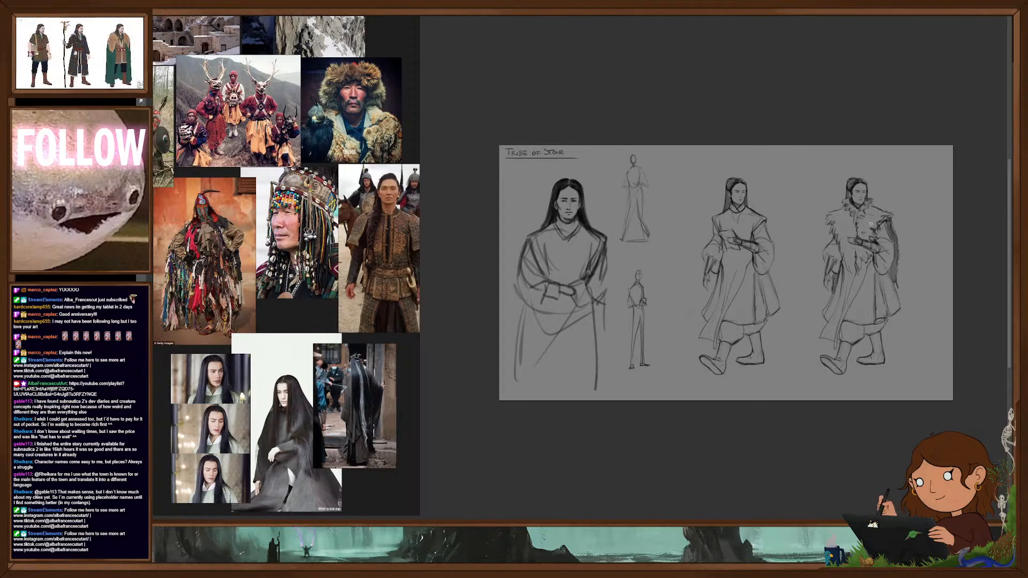
mouse_move(740, 194)
mouse_down()
mouse_move(796, 194)
mouse_move(782, 192)
mouse_up()
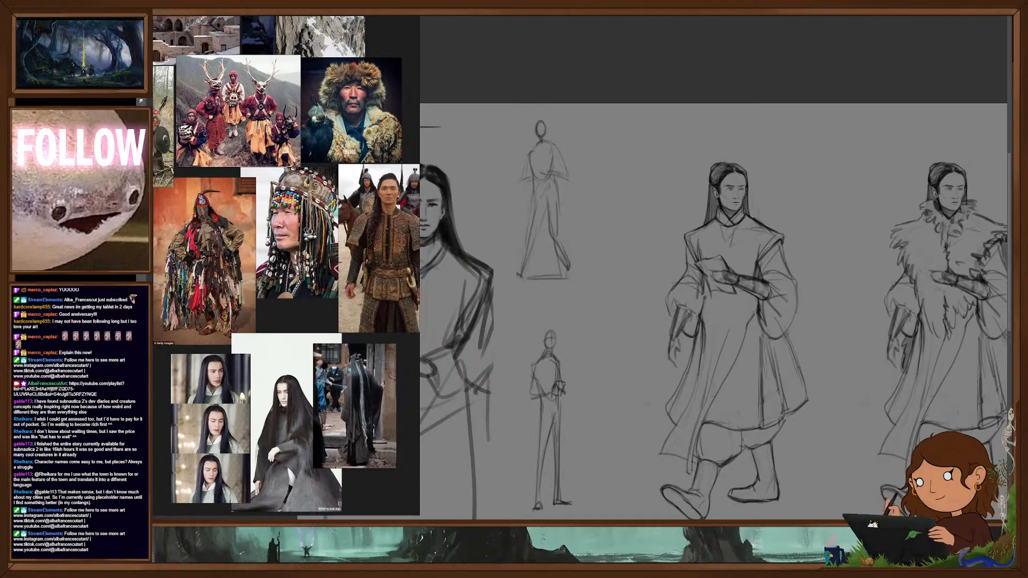
drag(775, 269, 742, 272)
drag(765, 323, 871, 329)
drag(873, 333, 827, 351)
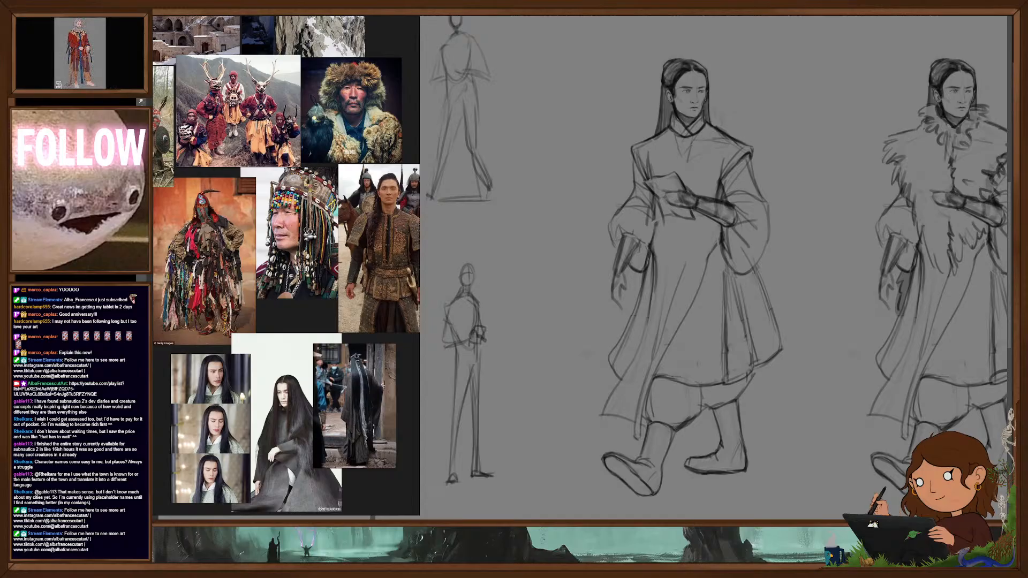
key(ctrl+z)
key(ctrl+shift+z)
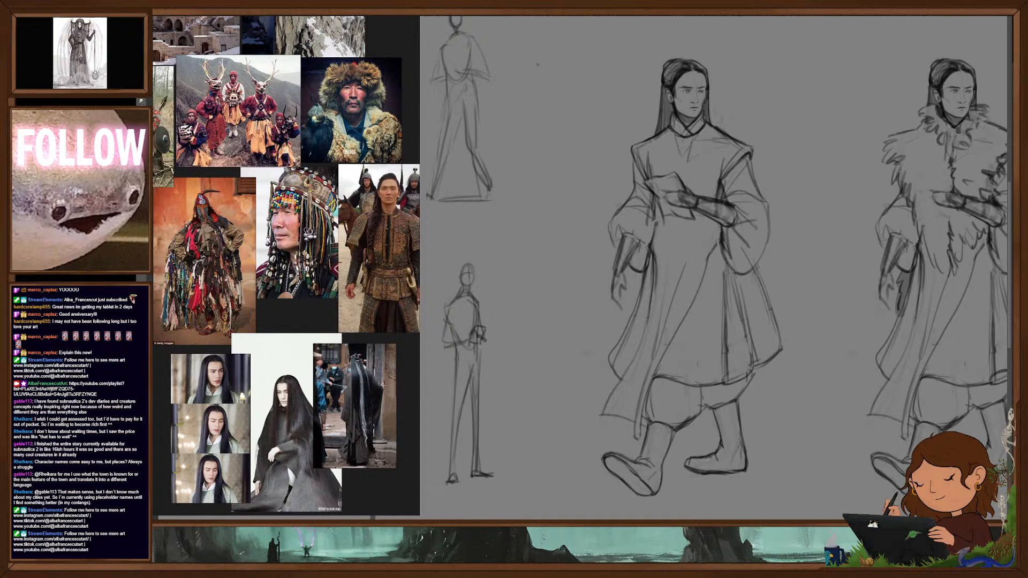
- Sketch a small back-view figure between the thumbnails and the walking figure, with head, shoulders, sleeved arm and flared robe
mouse_move(540, 55)
mouse_down()
mouse_move(537, 74)
mouse_move(546, 51)
mouse_up()
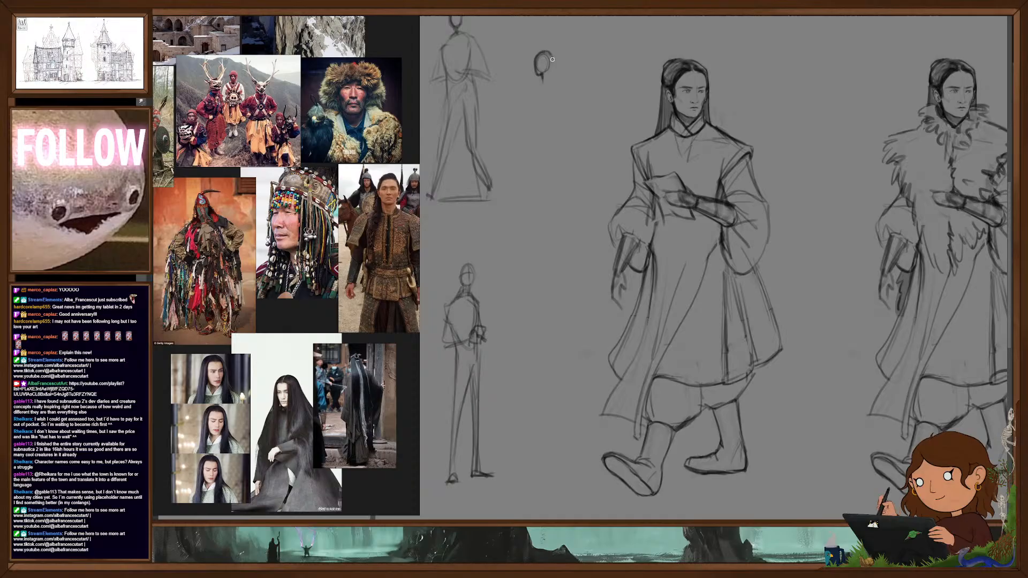
mouse_move(542, 75)
mouse_down()
mouse_move(556, 79)
mouse_move(528, 89)
mouse_up()
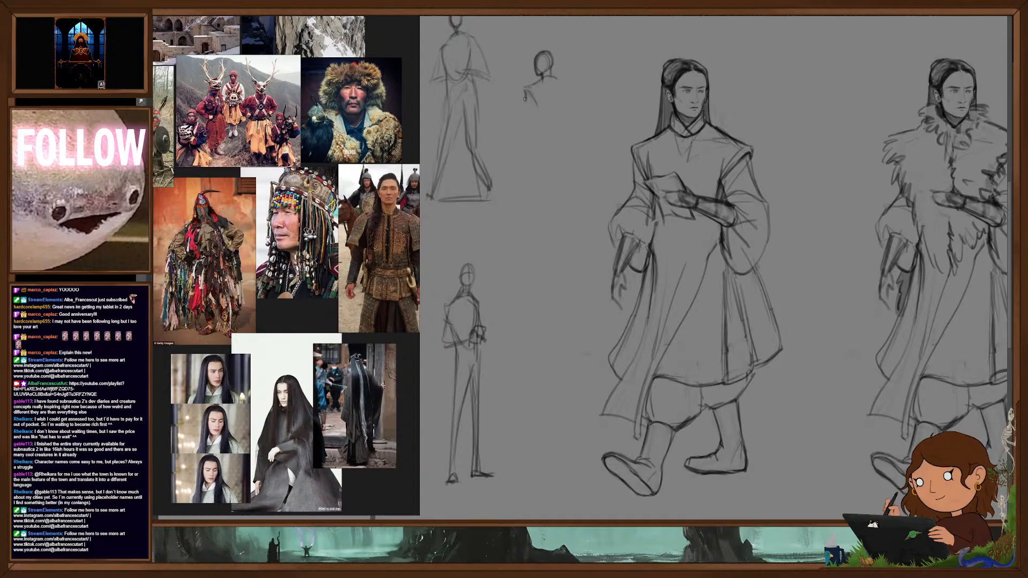
drag(536, 108, 535, 131)
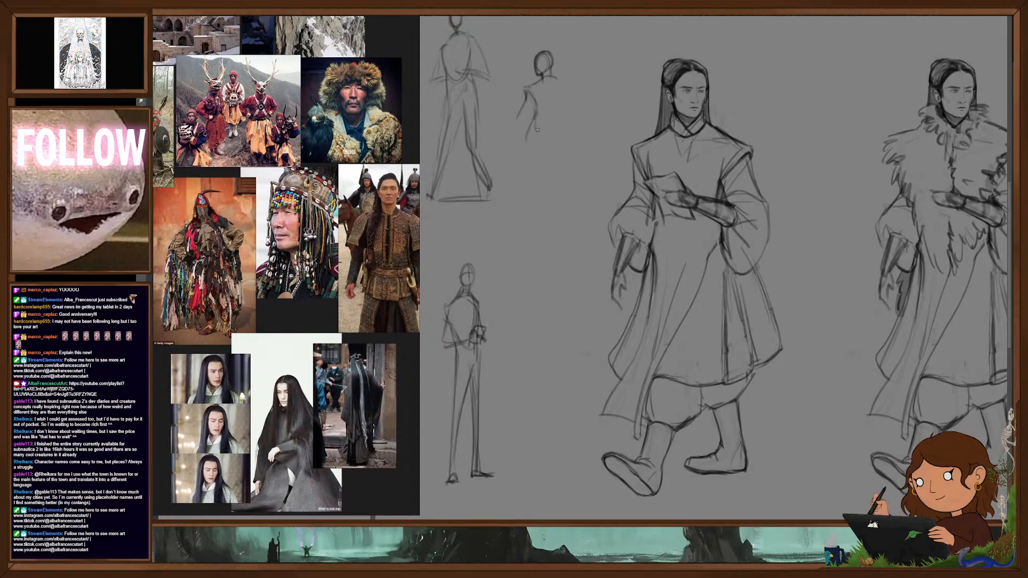
drag(558, 83, 567, 97)
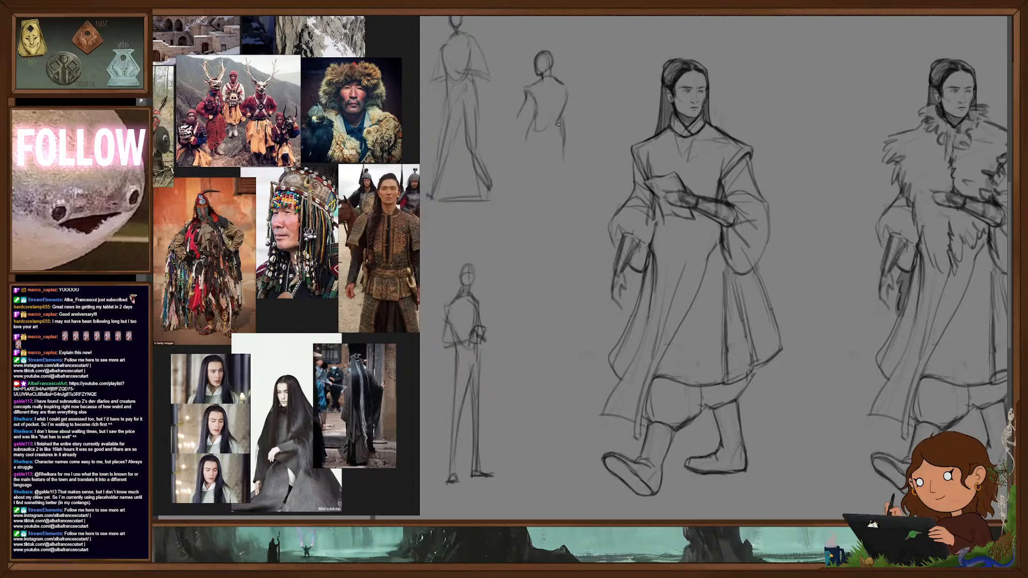
drag(566, 156, 574, 187)
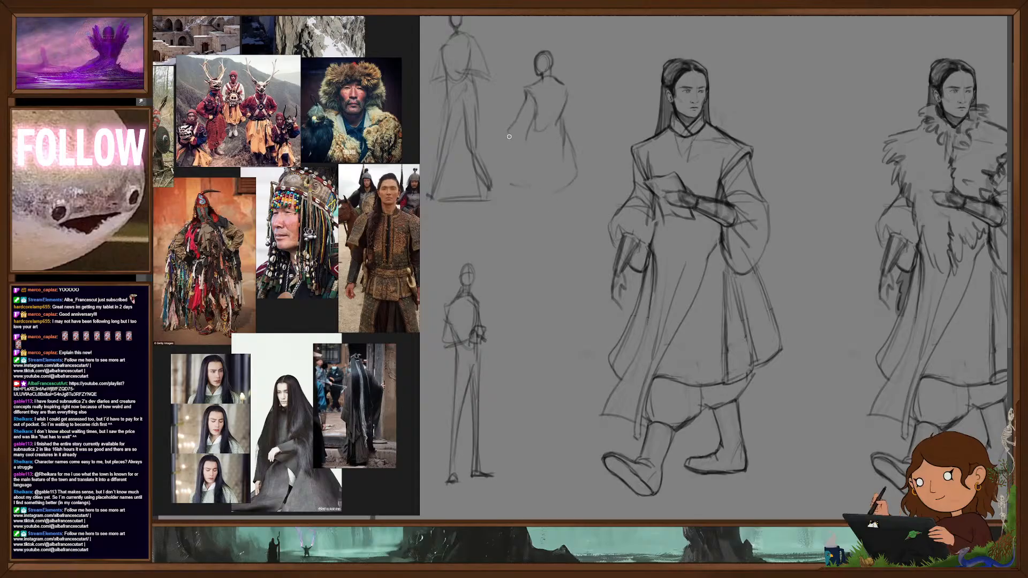
drag(512, 141, 511, 156)
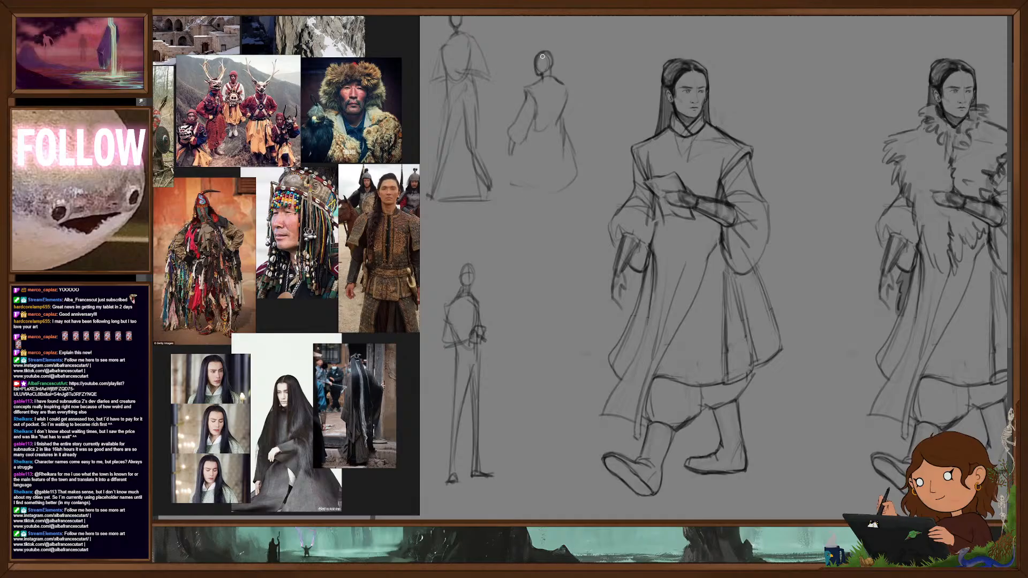
- Draw the back-view figure's gathered hair bun and fill in dark hair flowing down past the robe's hem
drag(552, 56, 537, 53)
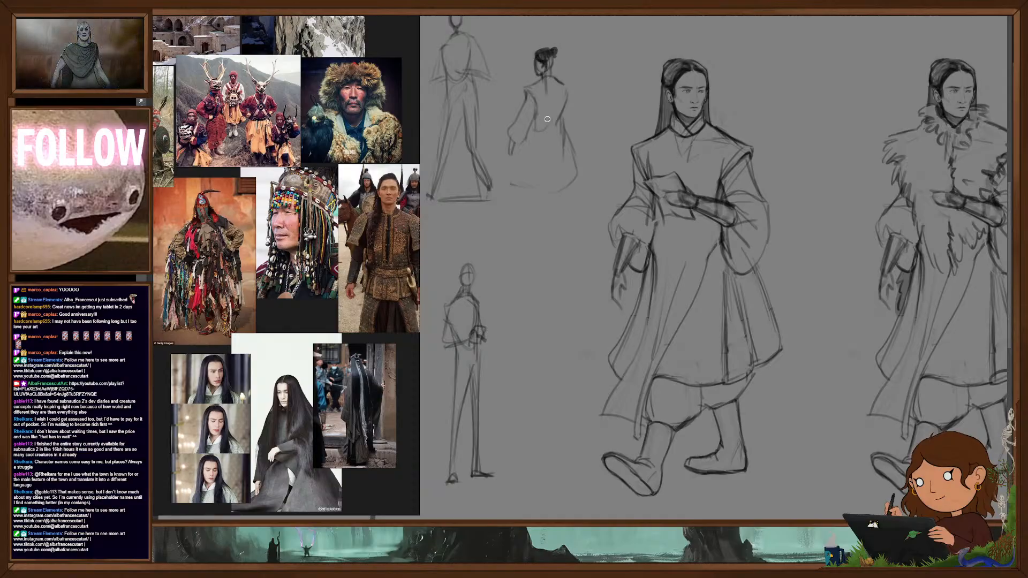
drag(547, 75, 547, 129)
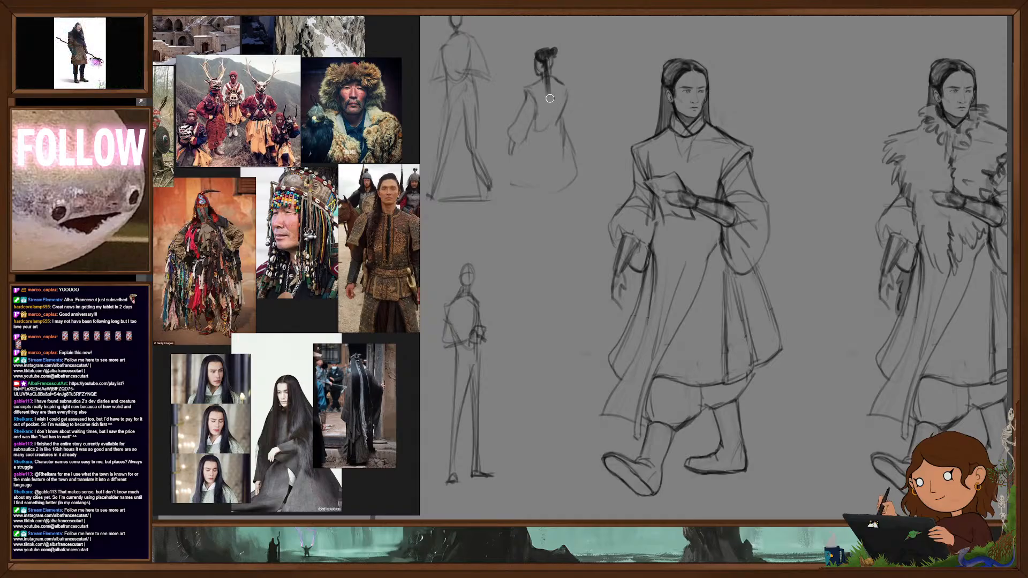
drag(547, 80, 550, 211)
drag(557, 73, 564, 163)
drag(546, 81, 541, 190)
drag(547, 120, 551, 211)
drag(552, 60, 558, 160)
drag(556, 110, 555, 214)
drag(555, 131, 560, 217)
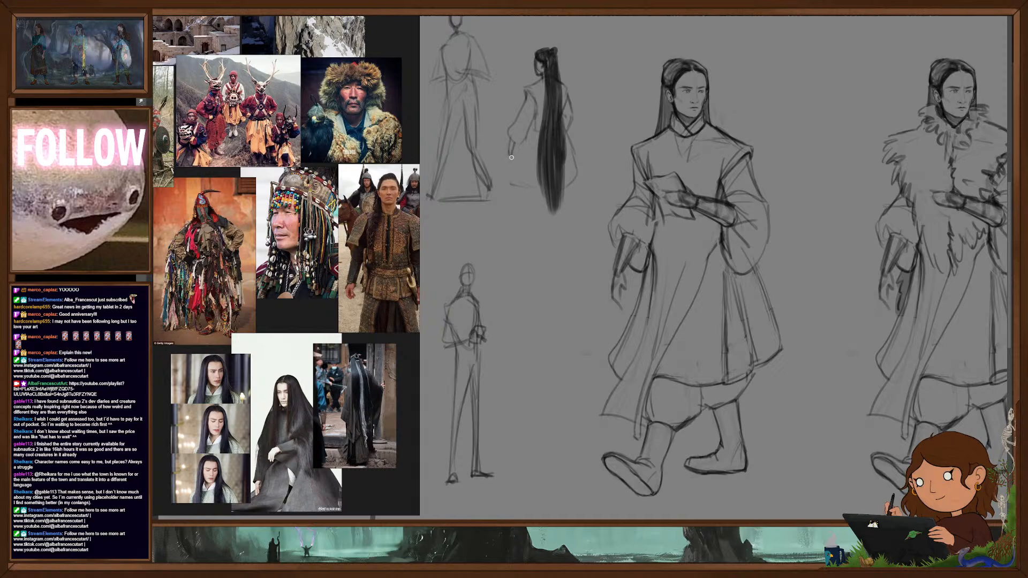
- Add the lower robe folds and boots to the back-view figure and handwrite the note "Loooong hair" beside it
drag(531, 130, 518, 179)
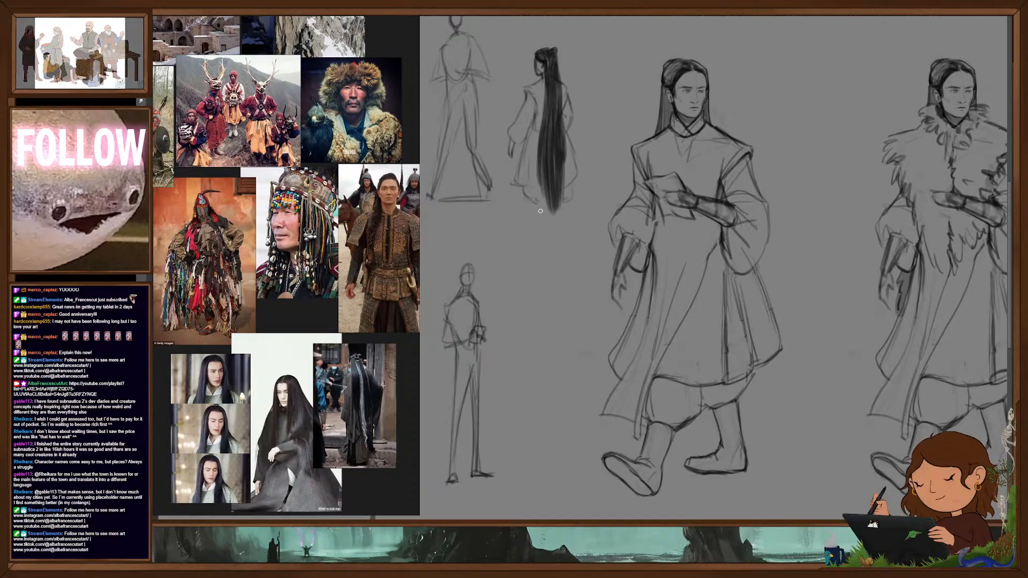
drag(523, 223, 561, 223)
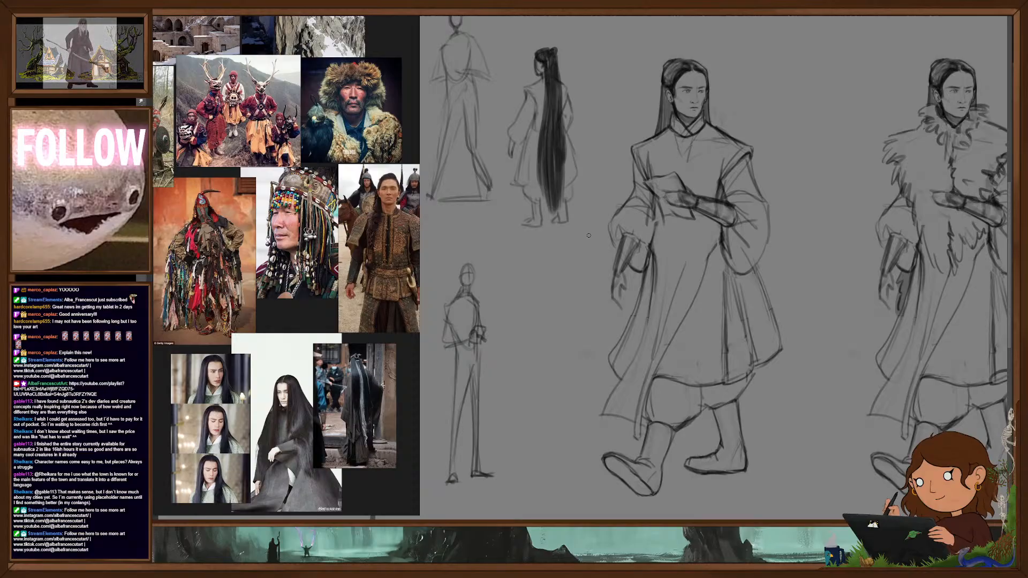
mouse_move(570, 49)
mouse_down()
mouse_move(599, 51)
mouse_move(587, 70)
mouse_up()
drag(588, 65, 593, 67)
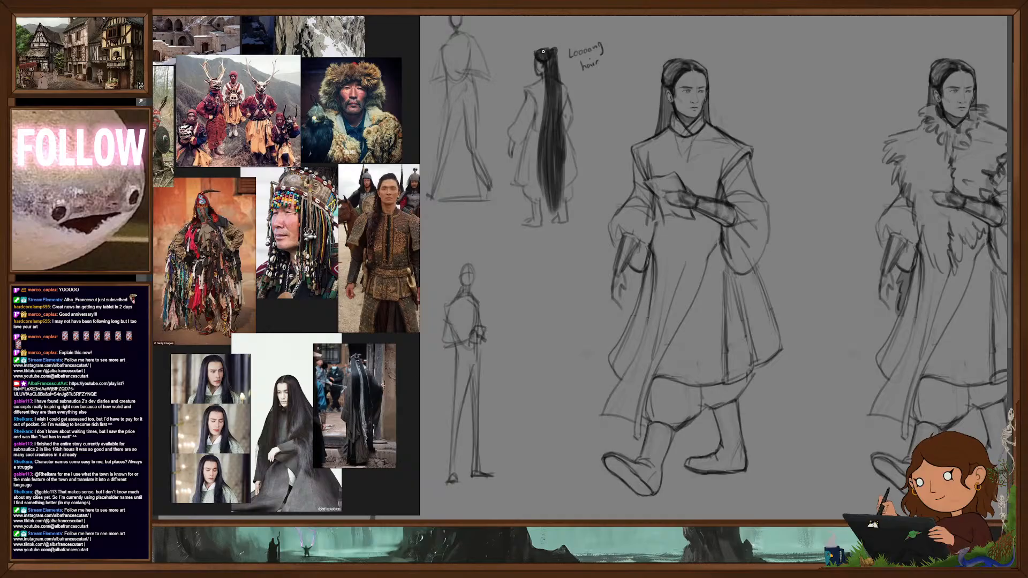
- Refine the bun and the long hair strands of the small back-view figure
mouse_move(556, 52)
mouse_down()
mouse_move(562, 82)
mouse_move(537, 136)
mouse_up()
key(ctrl+z)
drag(544, 105, 538, 181)
drag(560, 87, 562, 110)
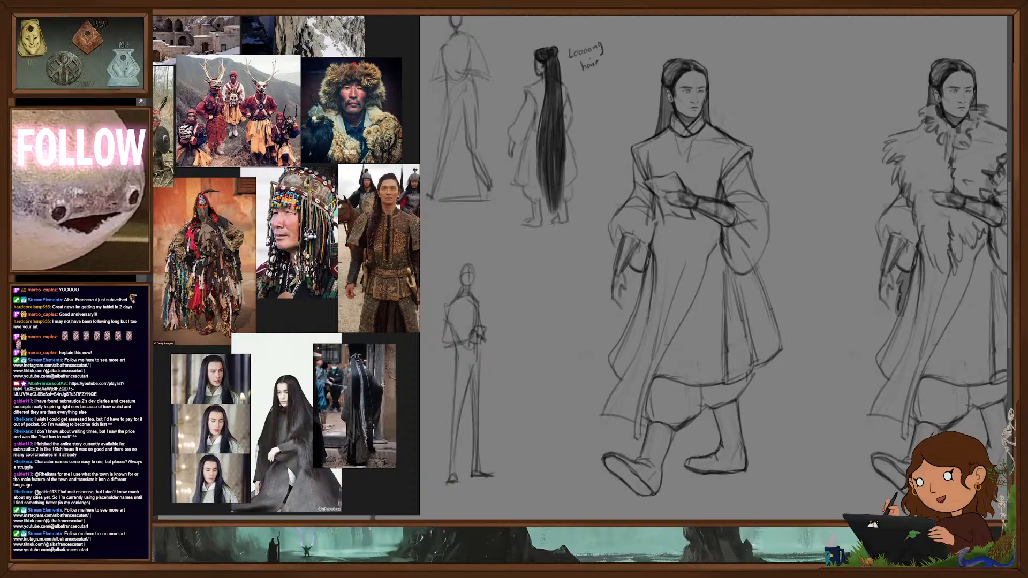
- Fade the original walking figure to a faint underdrawing while keeping the fur-mantled copy at full strength
mouse_move(723, 222)
mouse_down()
mouse_move(744, 225)
mouse_move(715, 230)
mouse_up()
drag(752, 287, 724, 270)
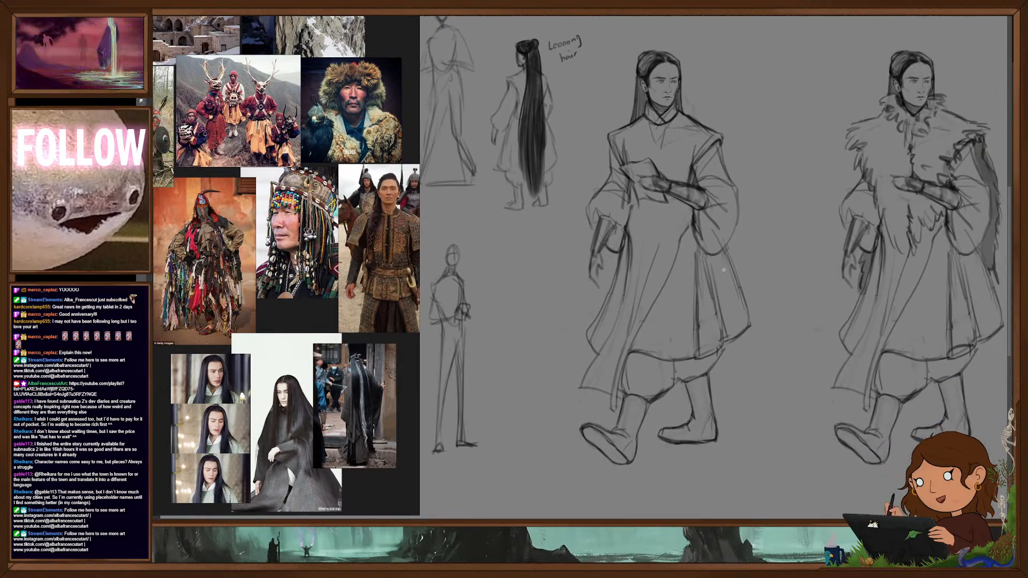
drag(544, 196, 517, 199)
drag(560, 242, 565, 271)
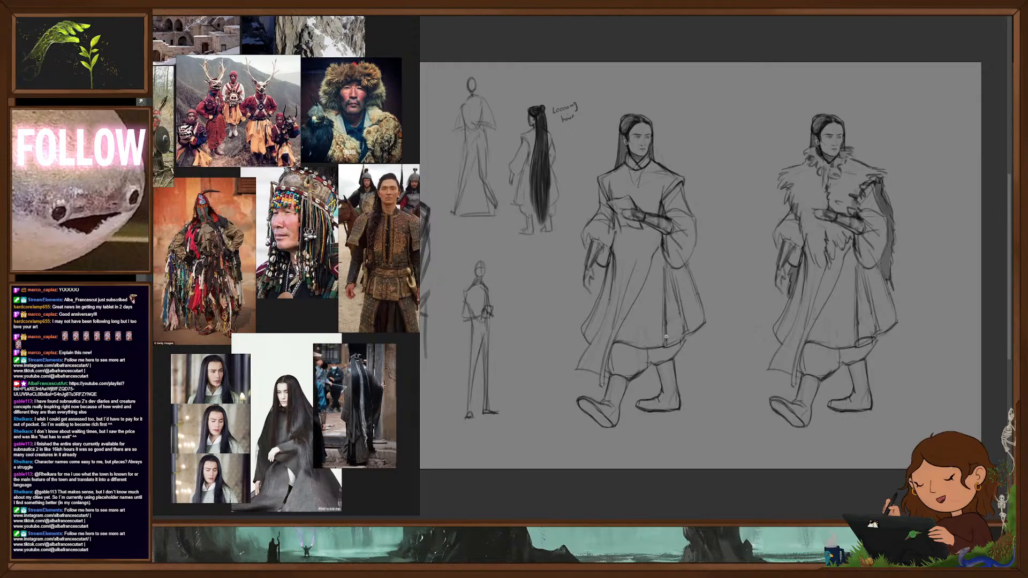
drag(658, 363, 680, 349)
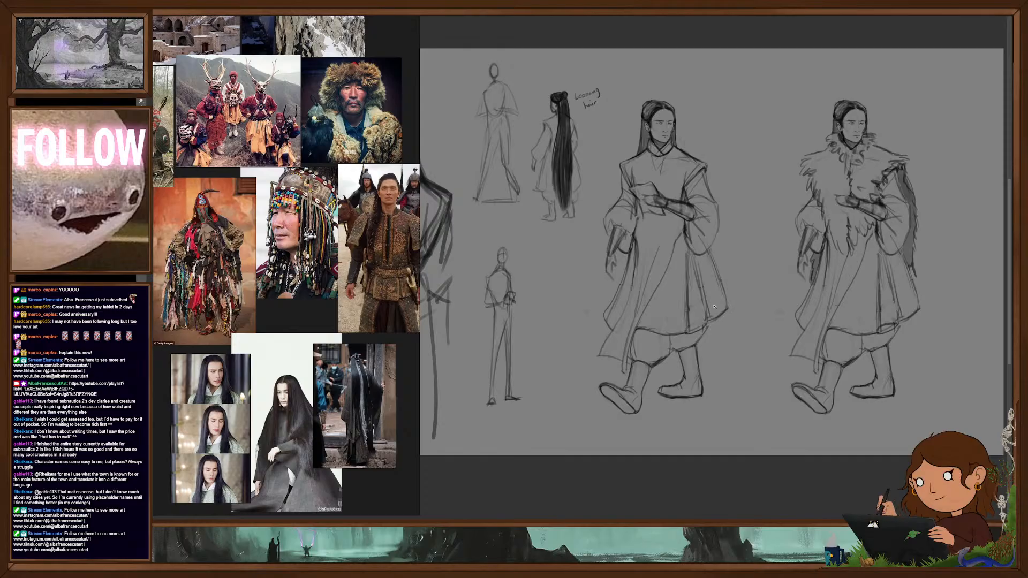
ctrl+drag(692, 265, 710, 268)
drag(751, 321, 767, 330)
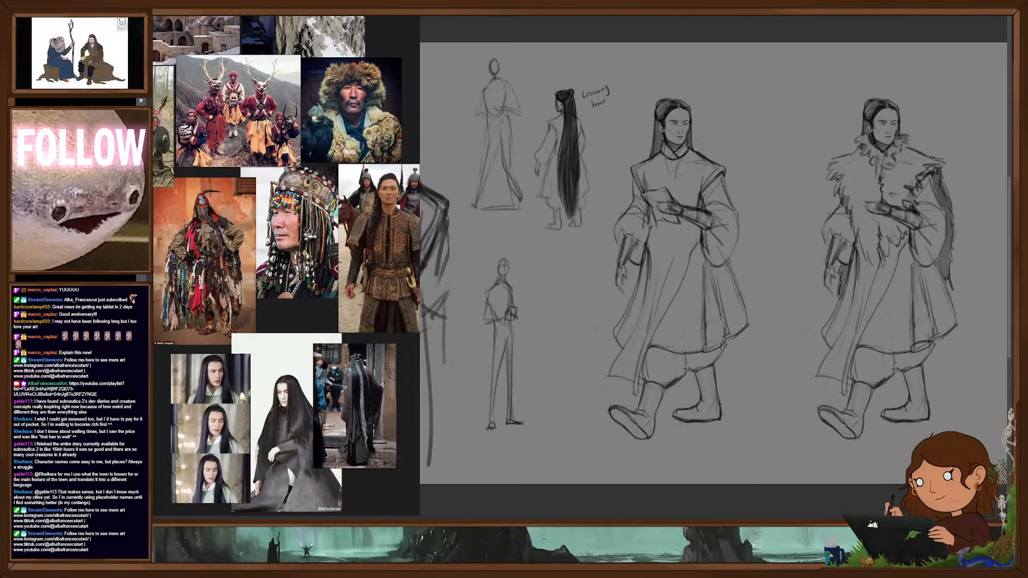
key(Delete)
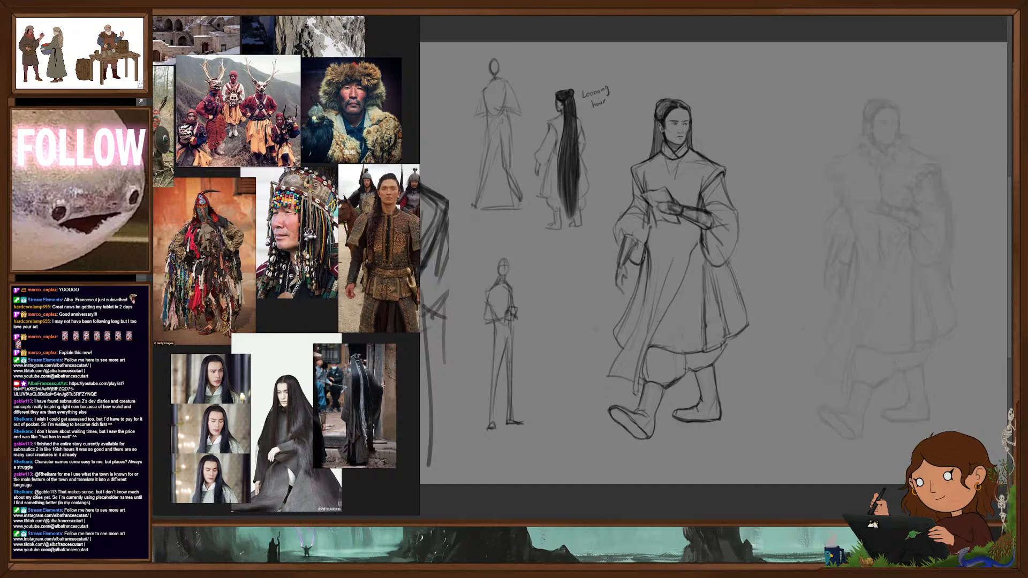
key(ctrl+z)
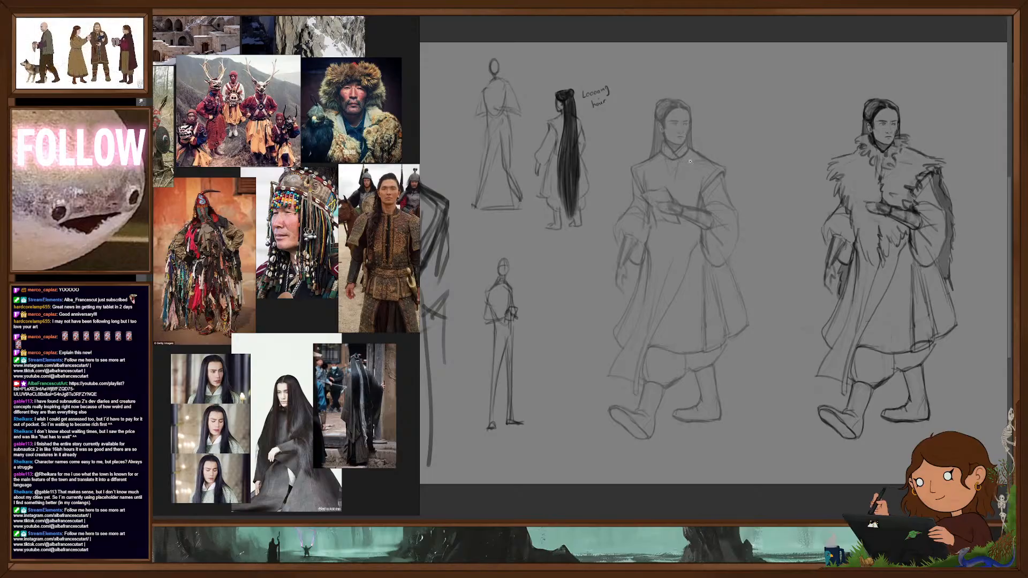
- Redraw the faded walking figure's crossed collar and both shoulder lines with cleaner, darker strokes
scroll(695, 172, up, 4)
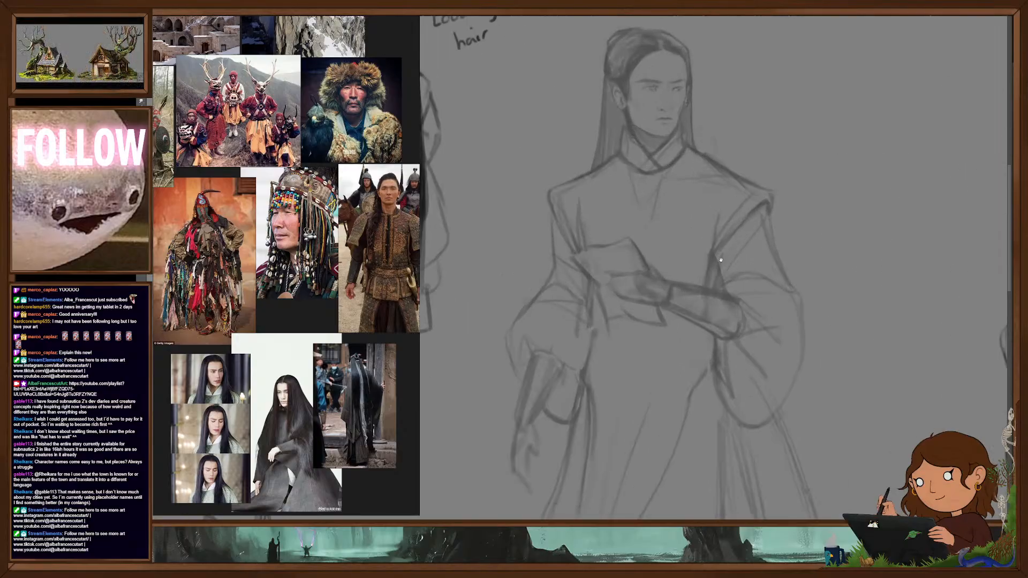
drag(721, 256, 712, 272)
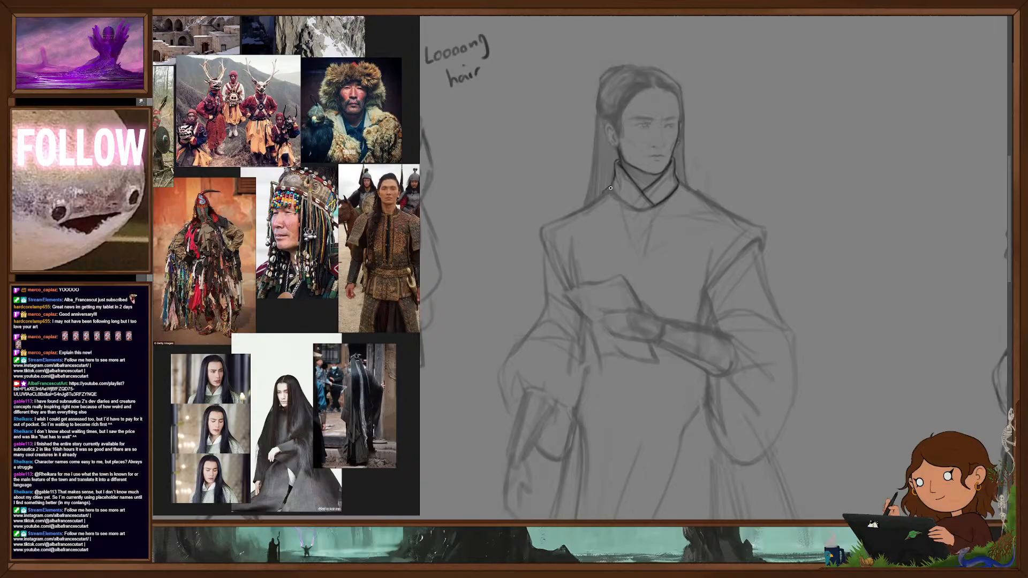
drag(612, 189, 643, 209)
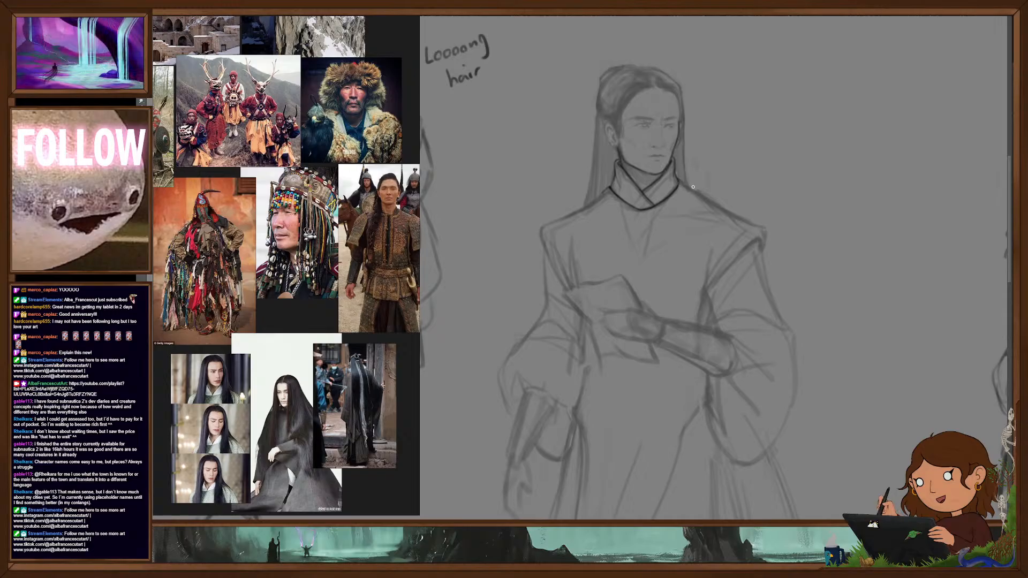
drag(706, 196, 766, 237)
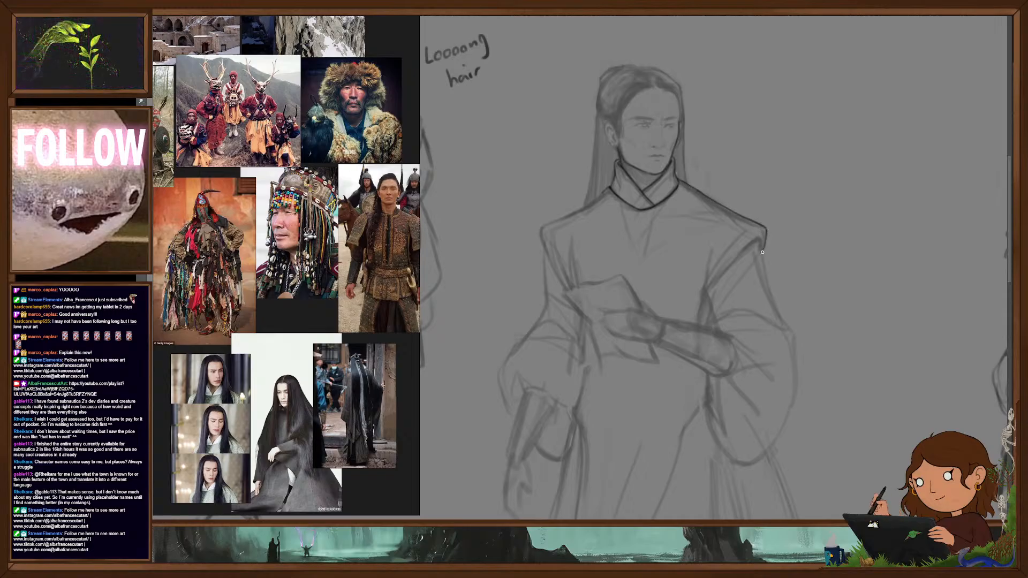
mouse_move(609, 188)
mouse_down()
mouse_move(541, 228)
mouse_move(561, 281)
mouse_up()
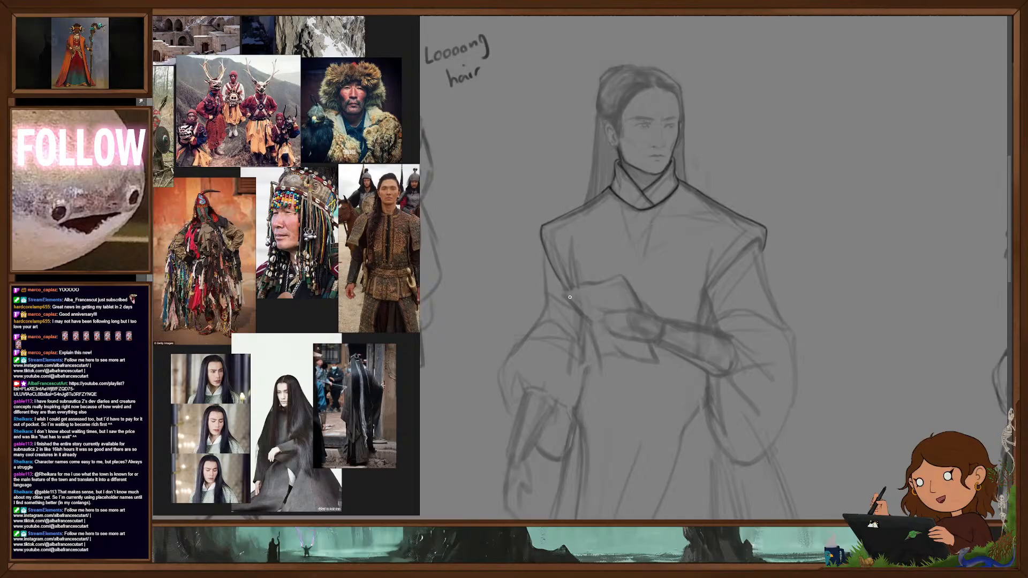
- Line the lowered arm's side of the torso, its puffed sleeve and the forearm bracer over the underdrawing
scroll(738, 288, down, 2)
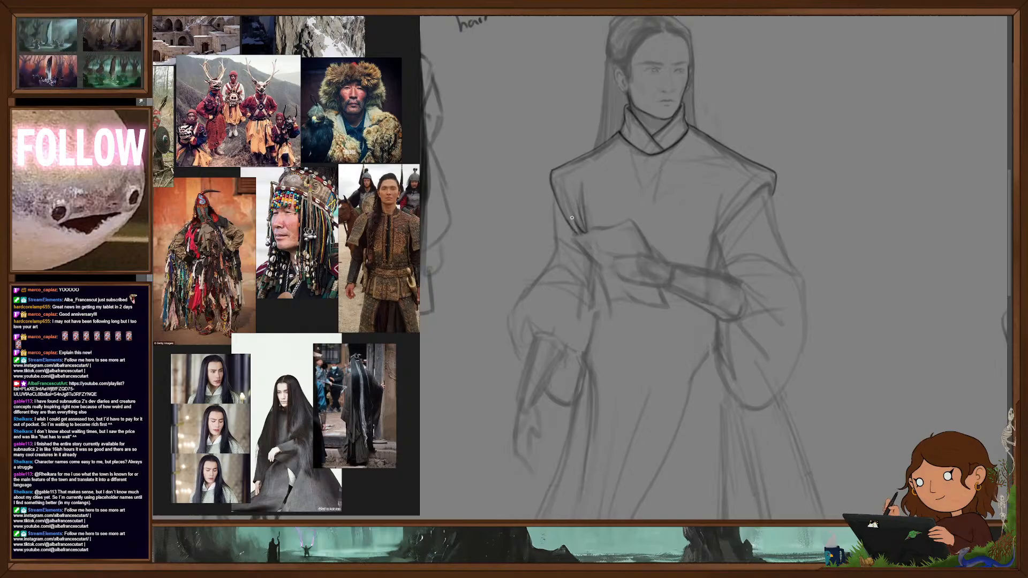
drag(554, 190, 557, 247)
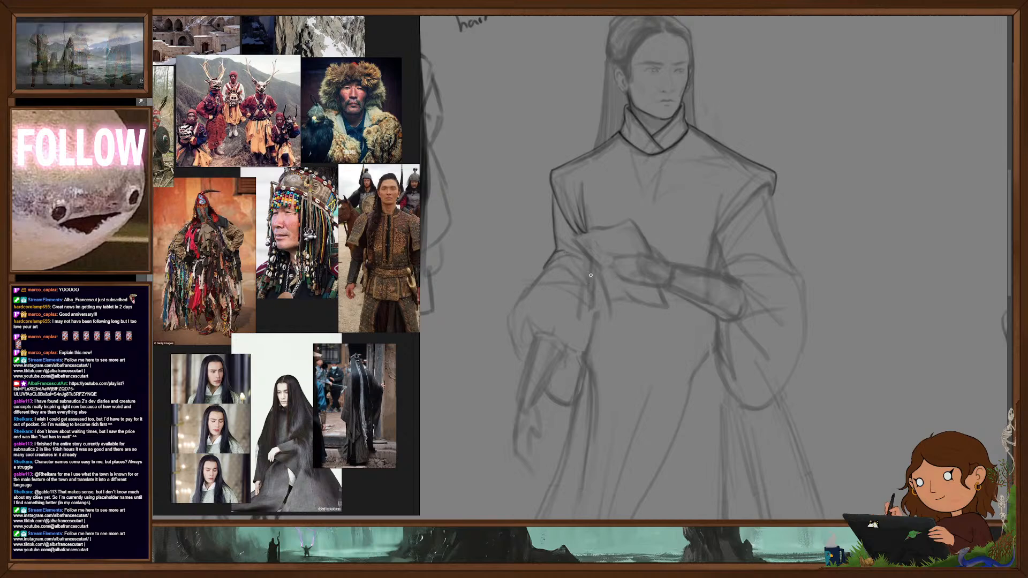
mouse_move(543, 272)
mouse_down()
mouse_move(506, 323)
mouse_move(529, 364)
mouse_up()
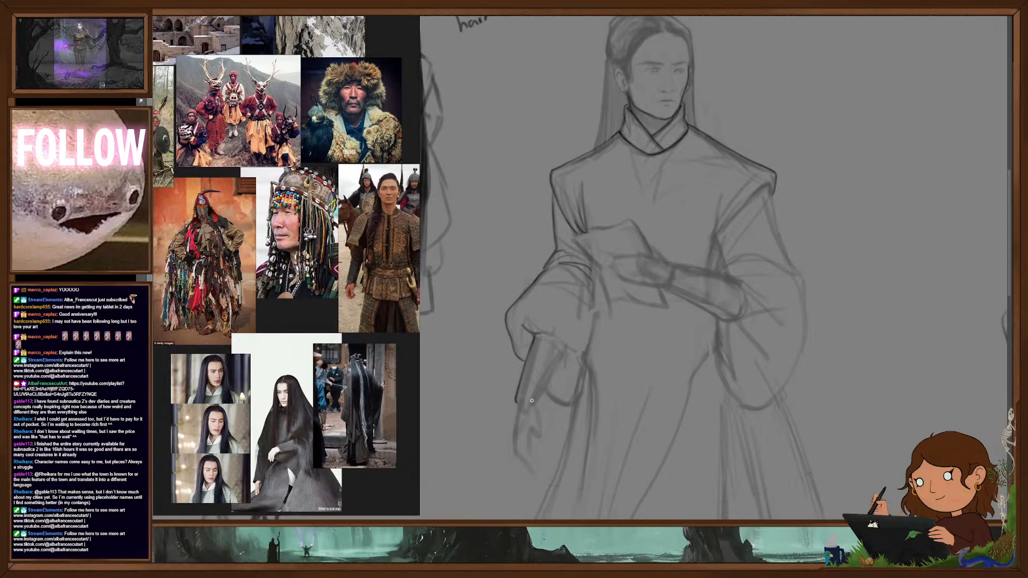
drag(518, 399, 537, 405)
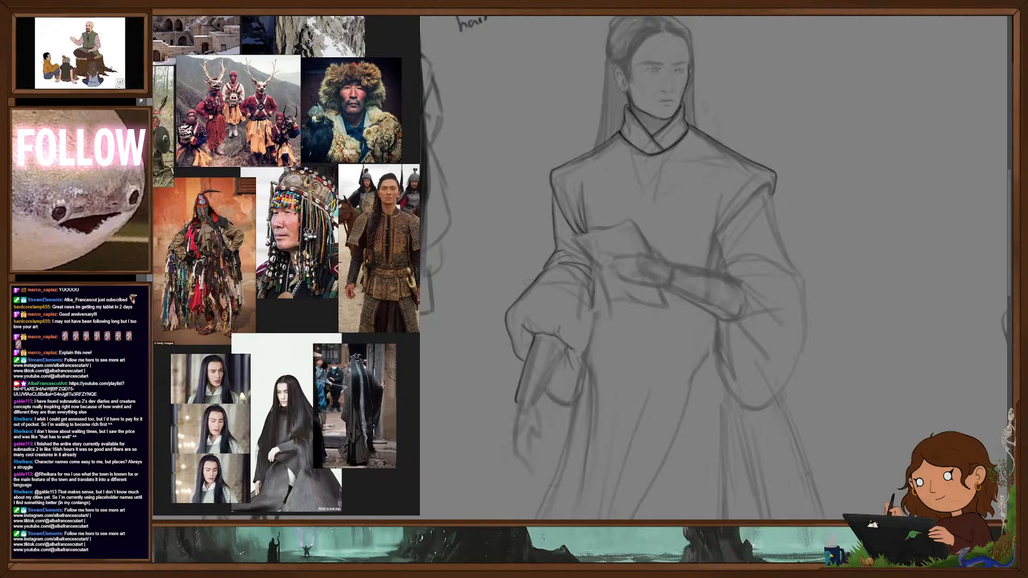
mouse_move(589, 326)
mouse_down()
mouse_move(580, 361)
mouse_move(592, 394)
mouse_move(580, 380)
mouse_up()
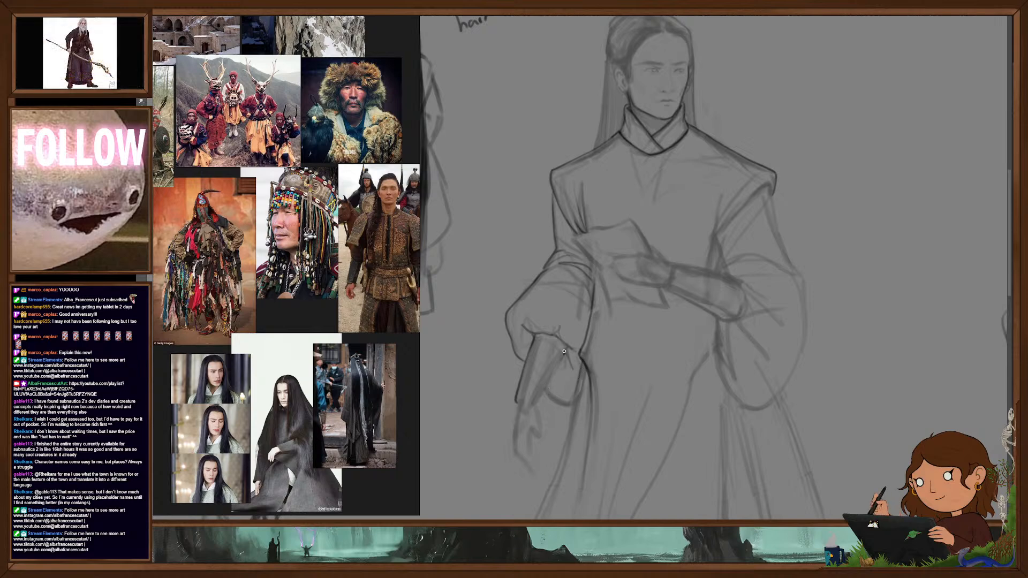
mouse_move(566, 351)
mouse_down()
mouse_move(536, 406)
mouse_move(569, 412)
mouse_up()
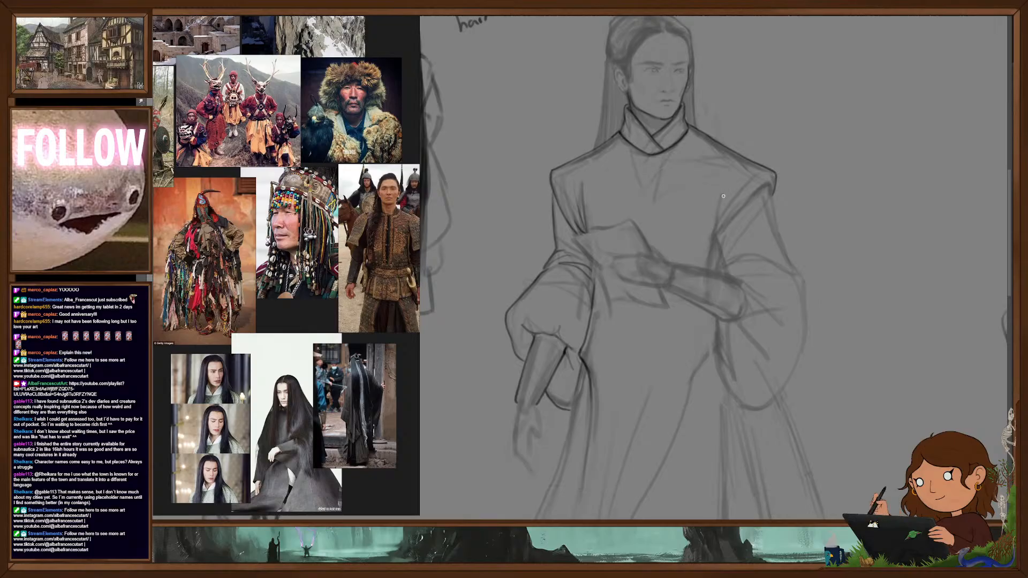
- Define the raised arm's shoulder seam with folds and the outer line of its upper sleeve
drag(724, 187, 716, 236)
drag(747, 184, 717, 239)
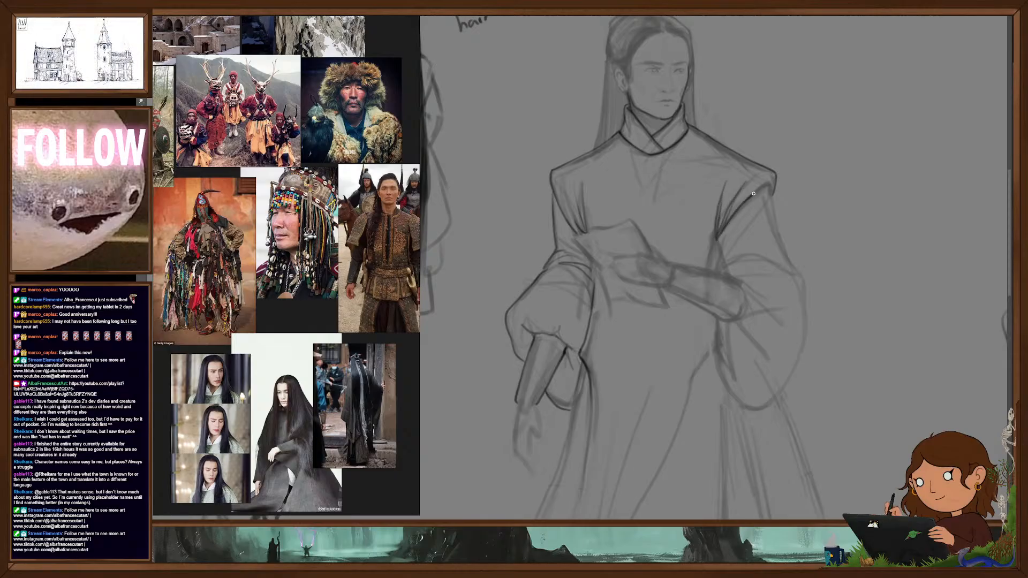
mouse_move(762, 189)
mouse_down()
mouse_move(773, 182)
mouse_move(772, 193)
mouse_up()
drag(770, 190, 772, 217)
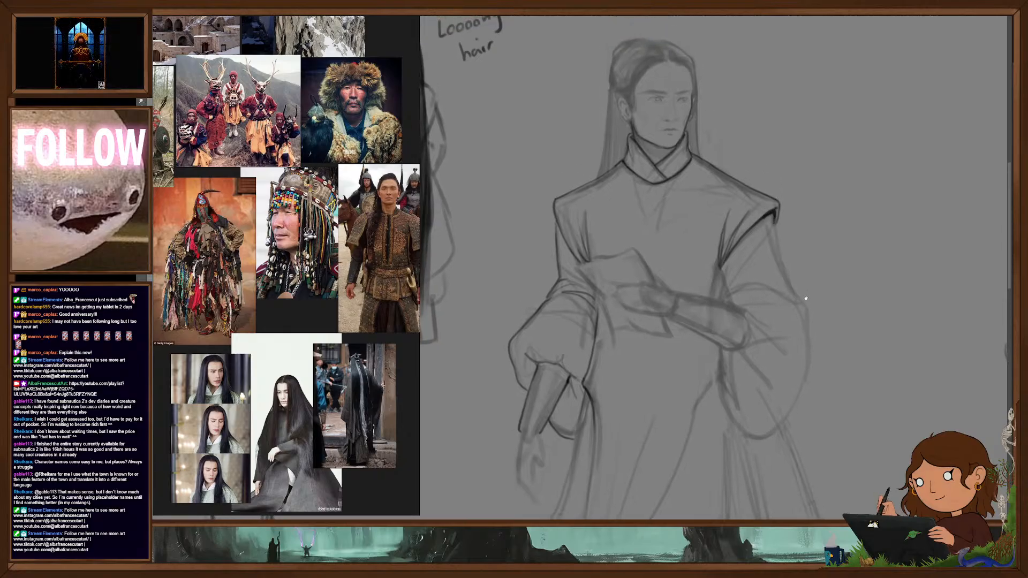
drag(804, 292, 794, 255)
drag(762, 182, 798, 274)
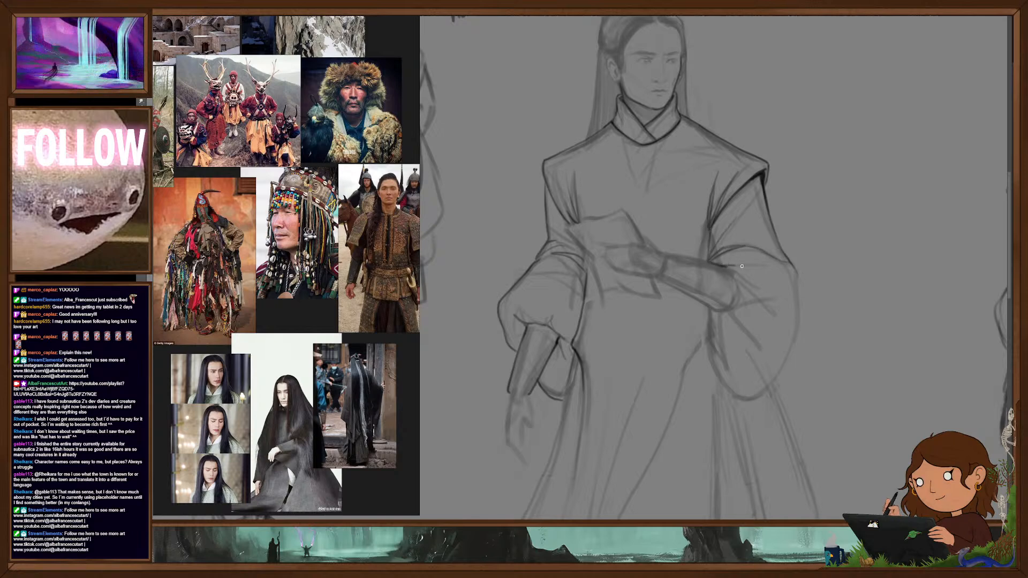
- Outline the raised arm's billowing sleeve and the bracer from elbow to wrist
drag(731, 269, 741, 299)
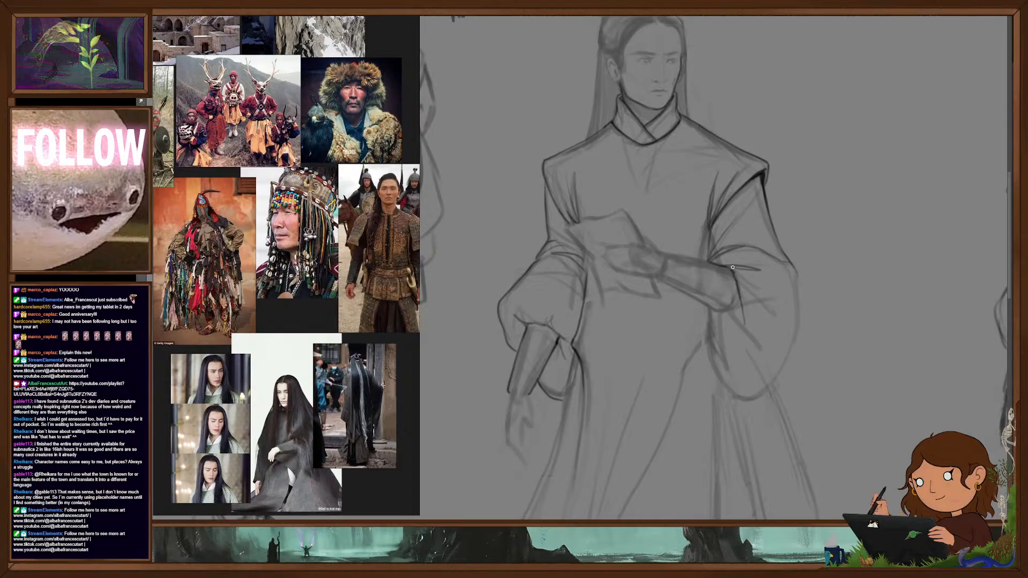
mouse_move(796, 273)
mouse_down()
mouse_move(798, 316)
mouse_move(775, 381)
mouse_up()
drag(706, 325, 739, 387)
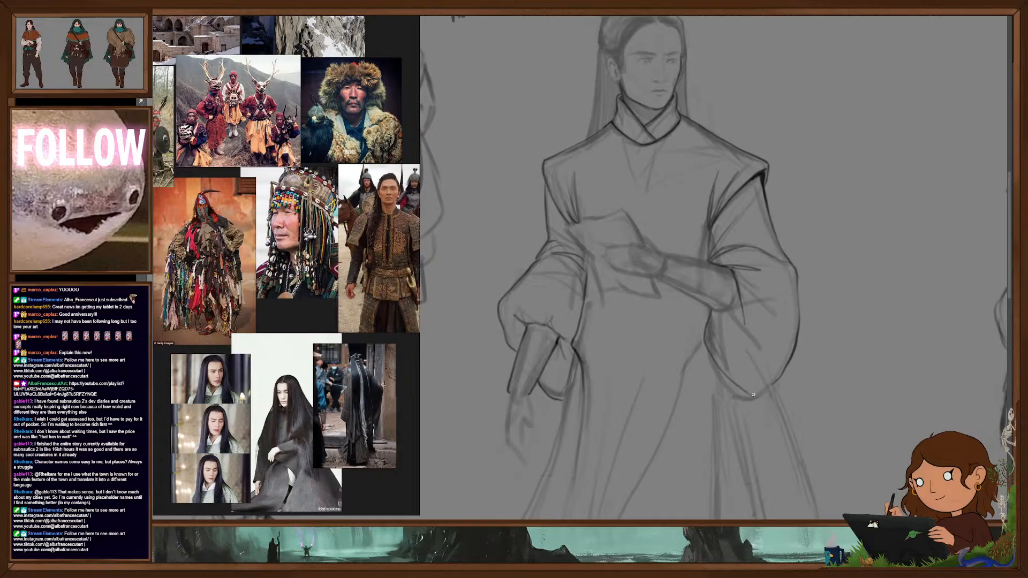
drag(714, 309, 730, 307)
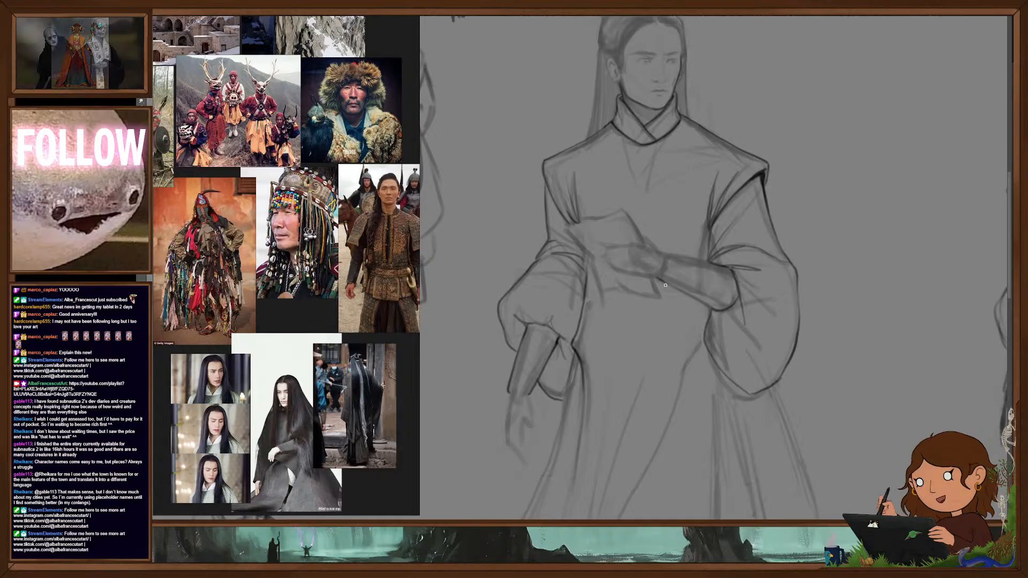
drag(672, 287, 712, 303)
drag(670, 251, 695, 259)
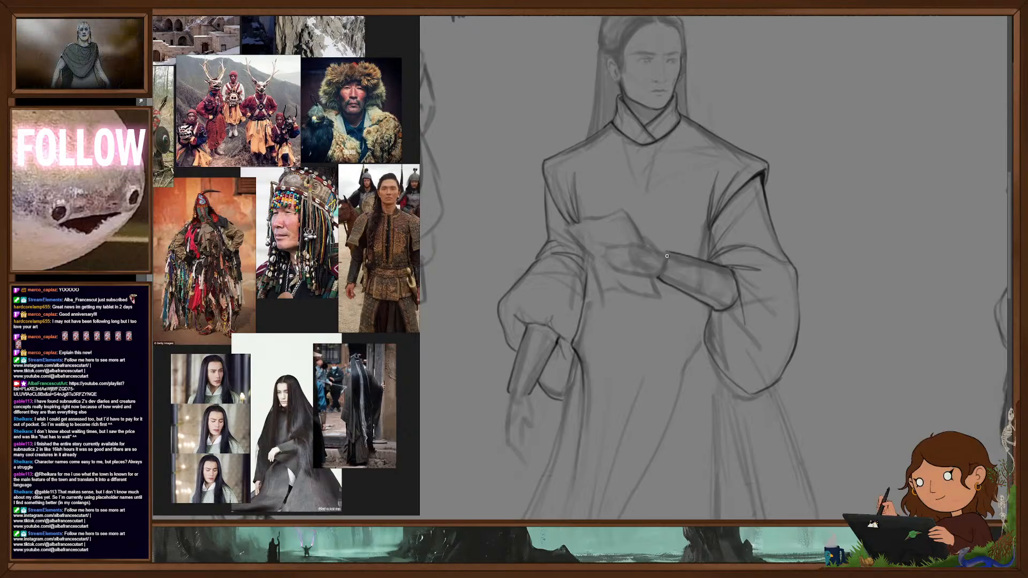
drag(668, 267, 659, 277)
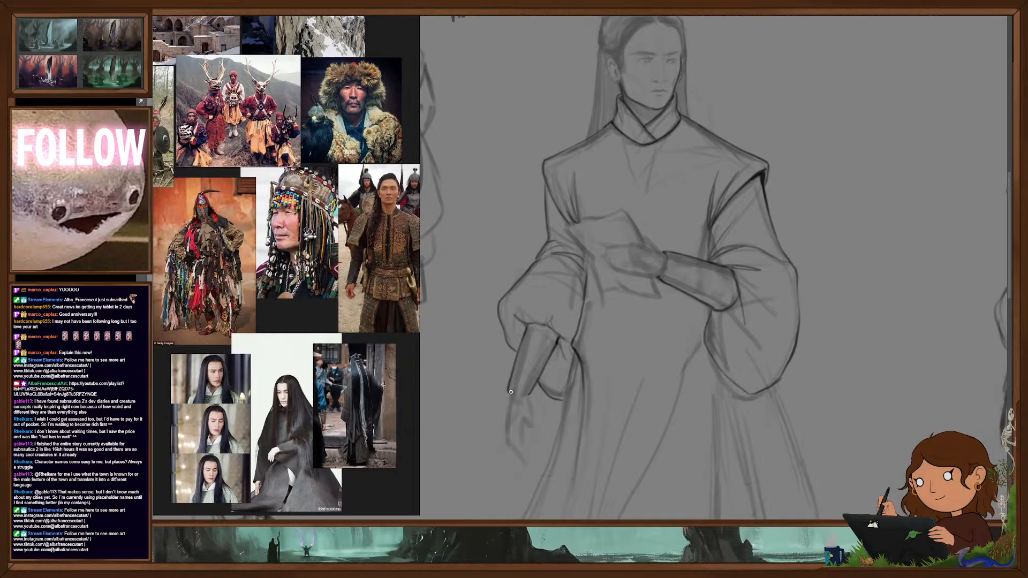
- Draw the wrist, palm and fingers of the walking figure's lowered hand
drag(510, 393, 504, 436)
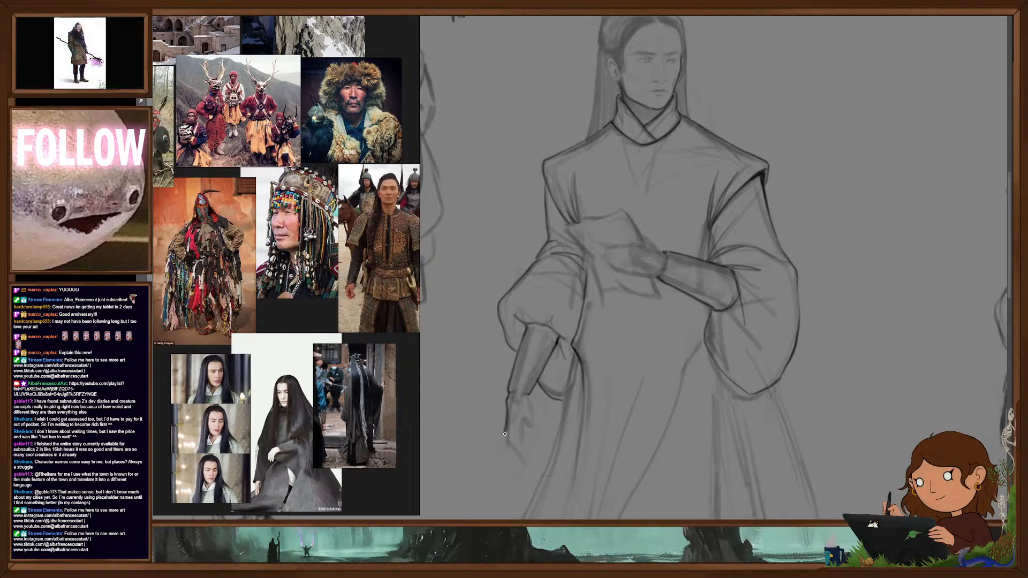
drag(529, 396, 535, 422)
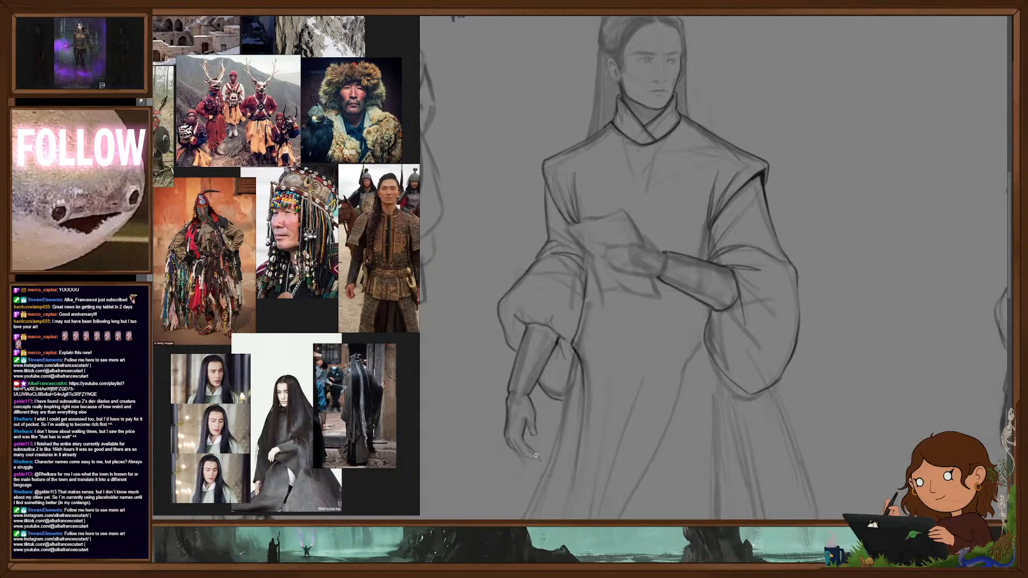
alt+click(587, 430)
alt+click(649, 367)
drag(686, 388, 768, 248)
ctrl+click(692, 277)
ctrl+click(691, 277)
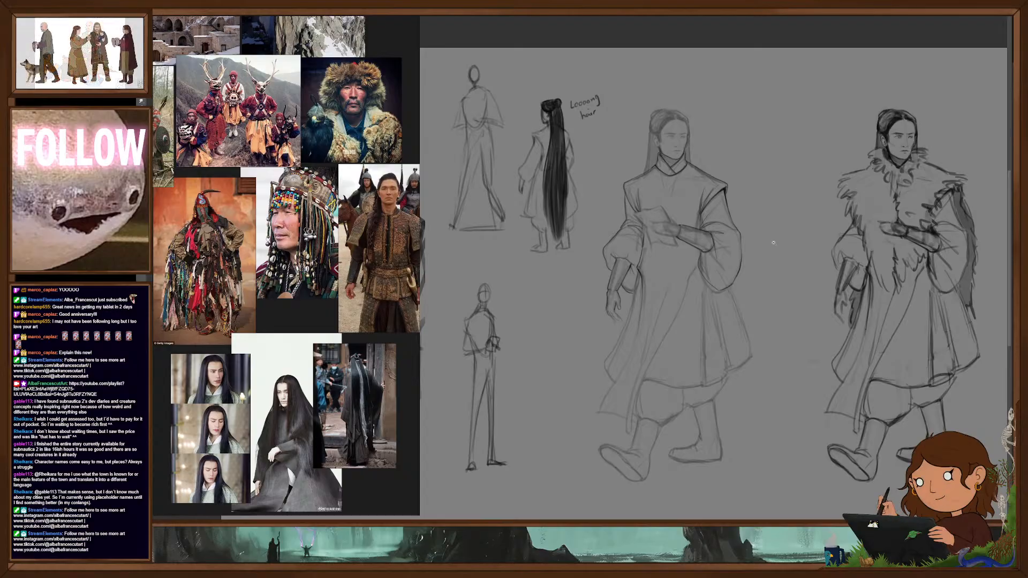
- Select the lowered forearm and hand with a freehand outline and transform them to adjust their position under the sleeve
scroll(629, 287, up, 1)
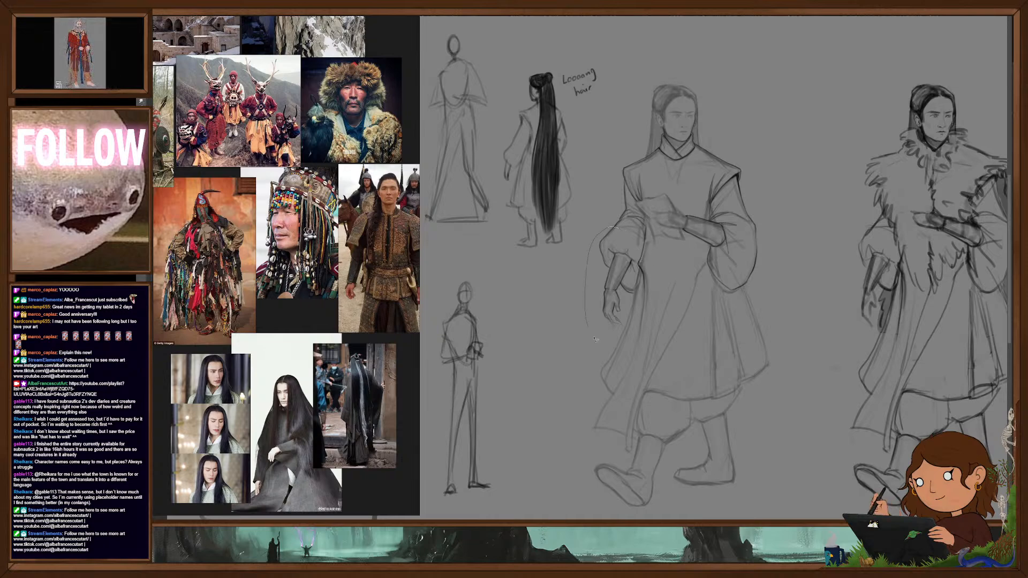
drag(587, 317, 623, 328)
mouse_move(638, 271)
mouse_down()
mouse_move(625, 231)
mouse_move(632, 249)
mouse_up()
drag(621, 284, 616, 288)
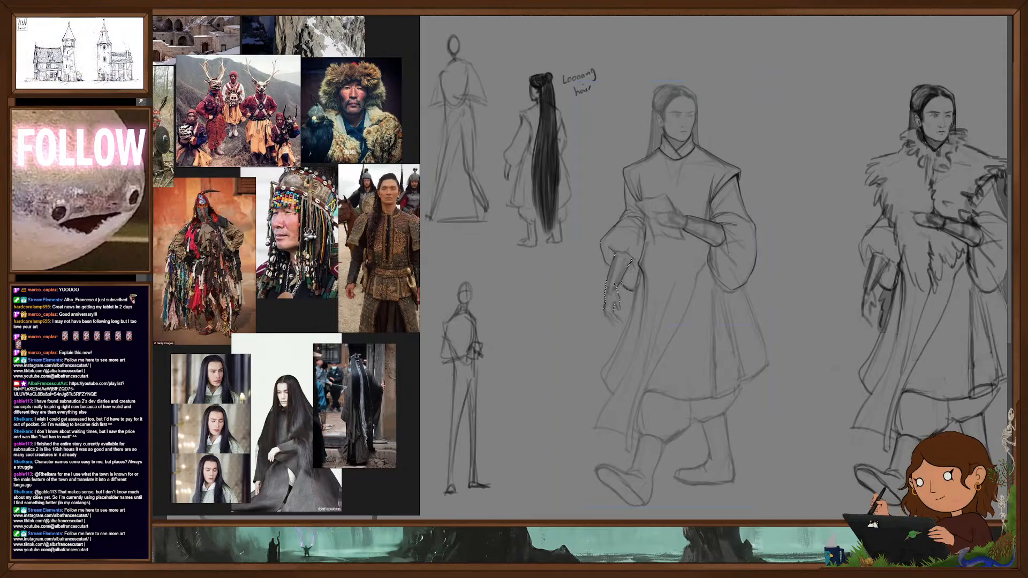
drag(660, 244, 664, 244)
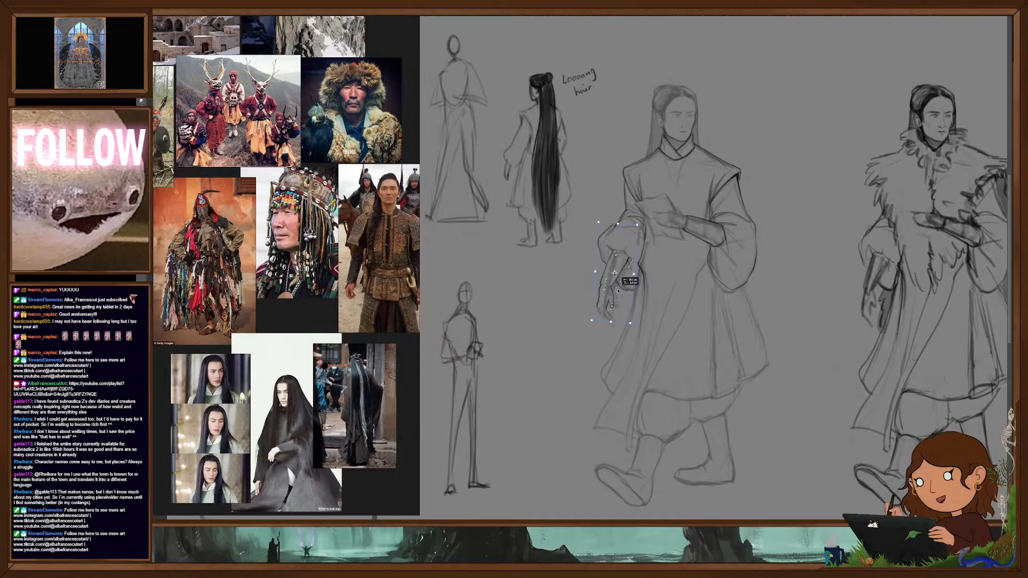
drag(620, 274, 617, 275)
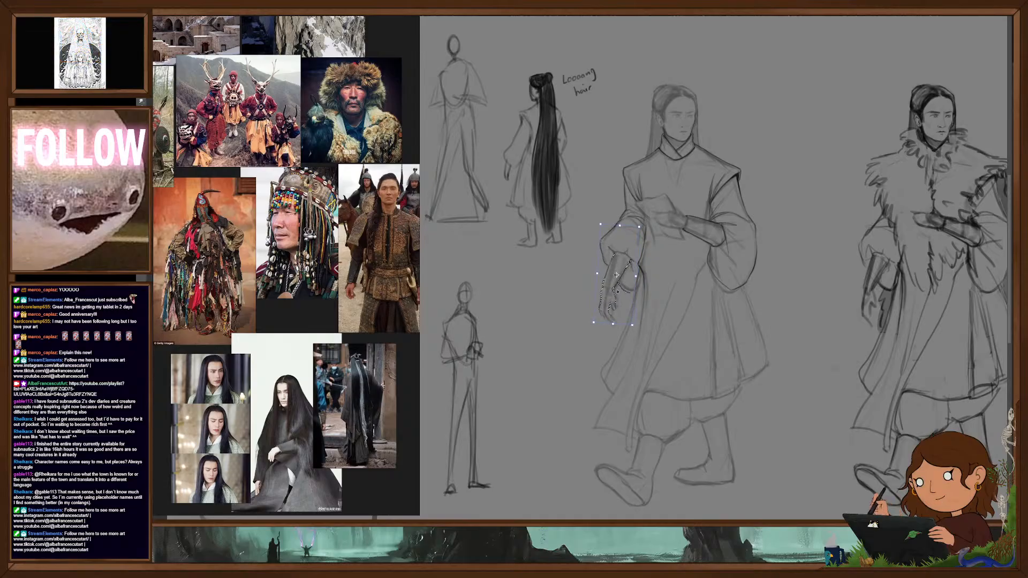
drag(624, 312, 624, 308)
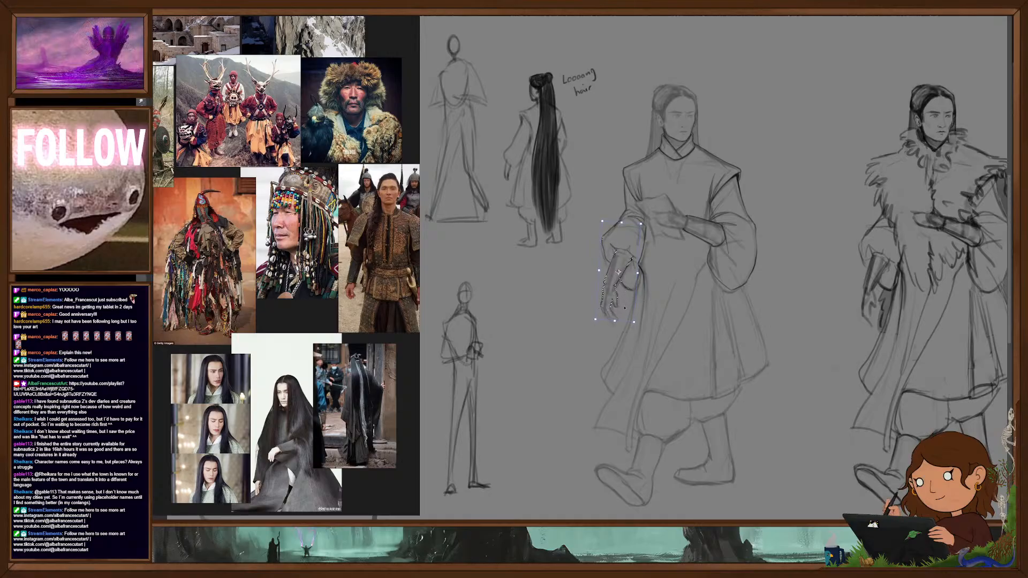
key(Return)
- Line the robe's trailing front panel from the waist to its pointed hem, including the diagonal overlap edge
mouse_move(717, 292)
mouse_down()
mouse_move(651, 291)
mouse_move(708, 290)
mouse_move(685, 287)
mouse_up()
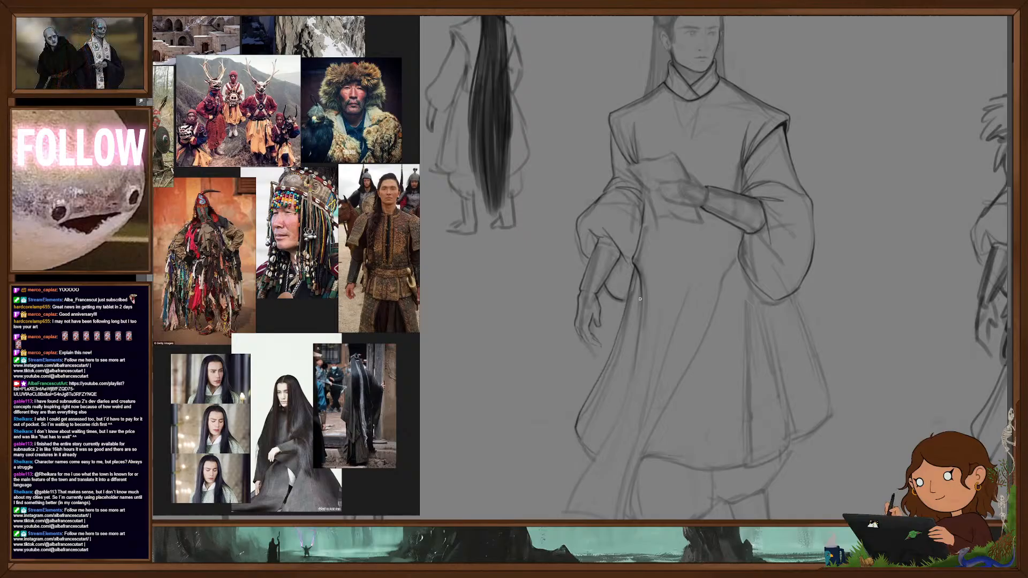
drag(640, 293, 620, 412)
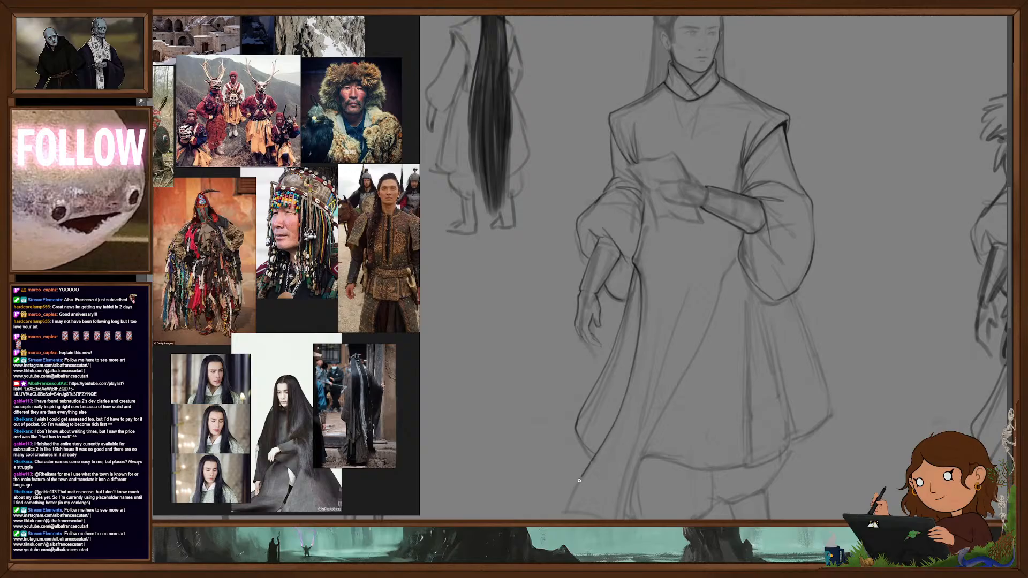
scroll(750, 289, down, 5)
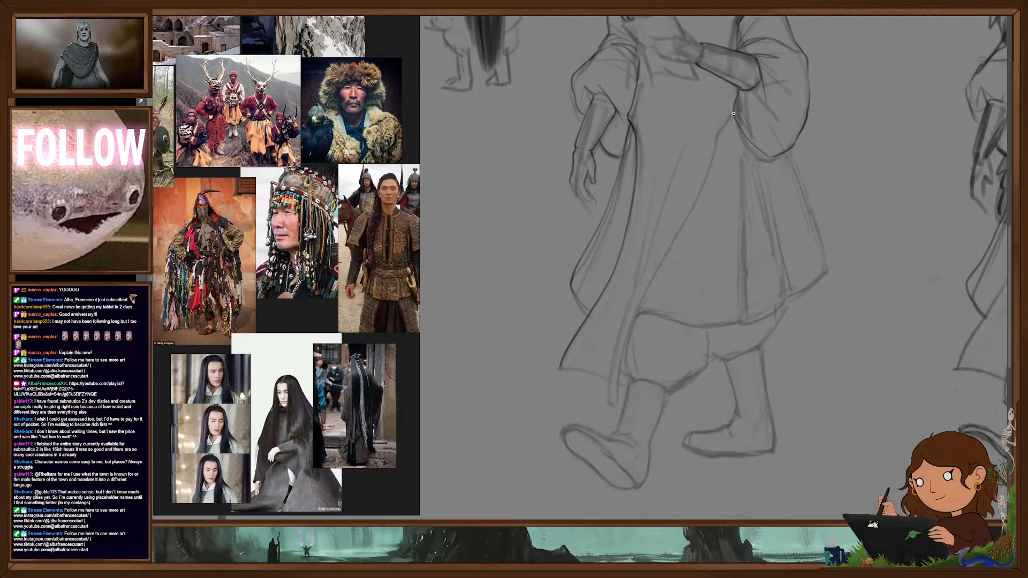
drag(726, 124, 699, 203)
mouse_move(662, 262)
mouse_down()
mouse_move(629, 324)
mouse_move(617, 410)
mouse_move(608, 382)
mouse_move(647, 256)
mouse_up()
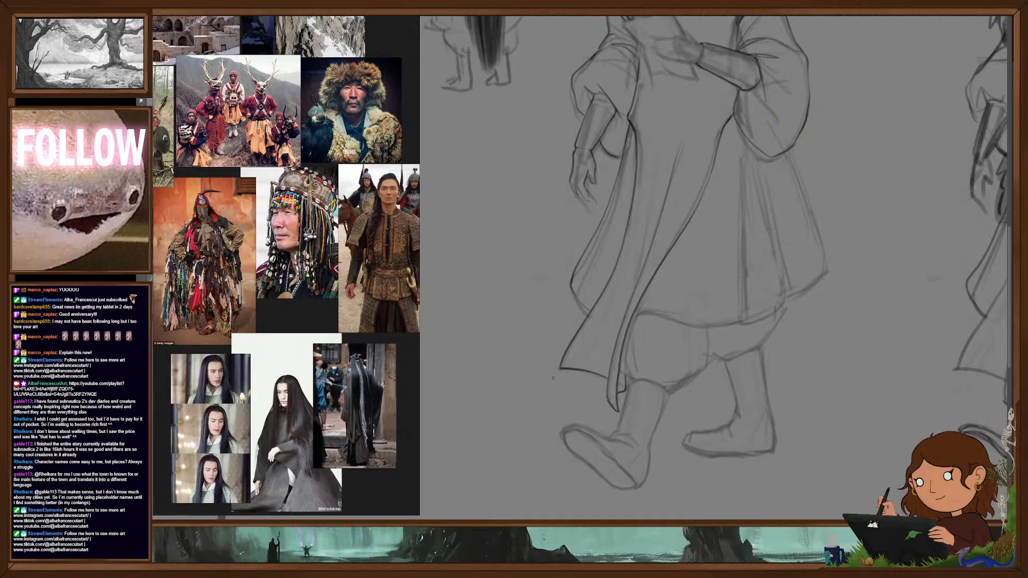
- Define the fingers of the raised hand in front of the walking figure's chest
drag(636, 285, 648, 194)
drag(721, 307, 674, 375)
drag(653, 118, 656, 219)
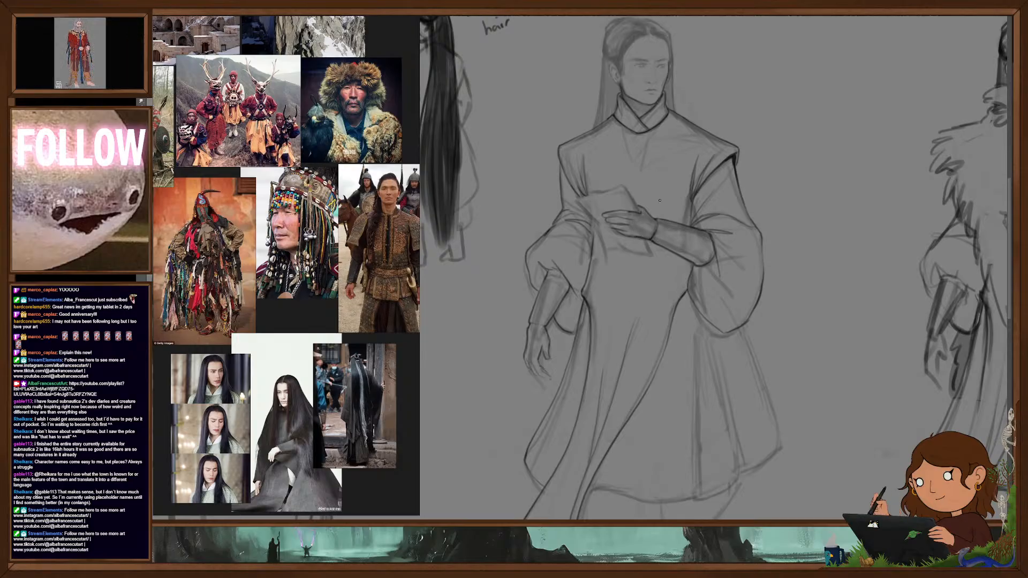
- Line the robe's lower hem, the vertical skirt folds and the flared back edge
drag(797, 373, 808, 269)
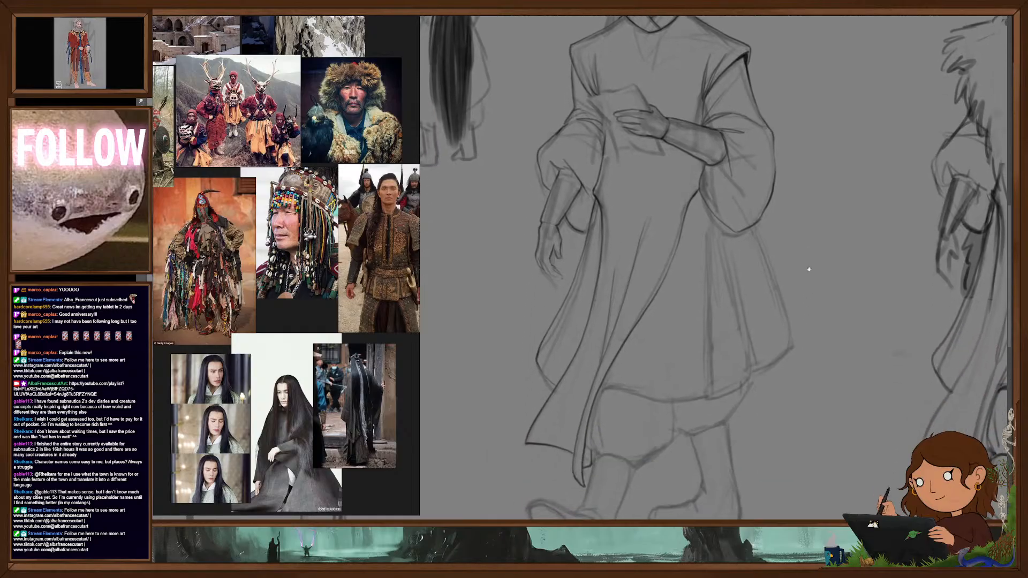
drag(597, 397, 702, 403)
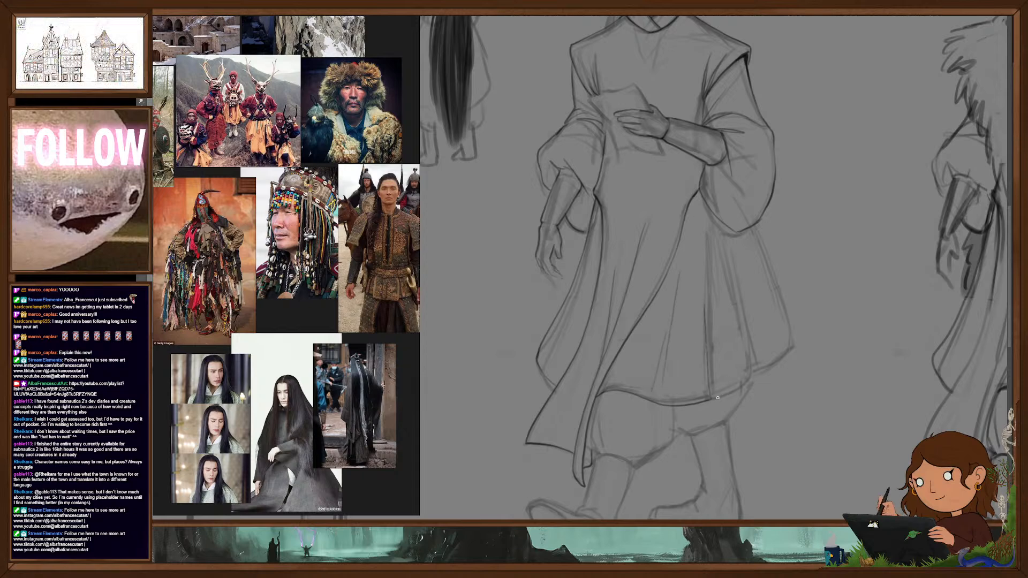
mouse_move(711, 399)
mouse_down()
mouse_move(728, 394)
mouse_move(745, 313)
mouse_up()
drag(752, 374, 786, 353)
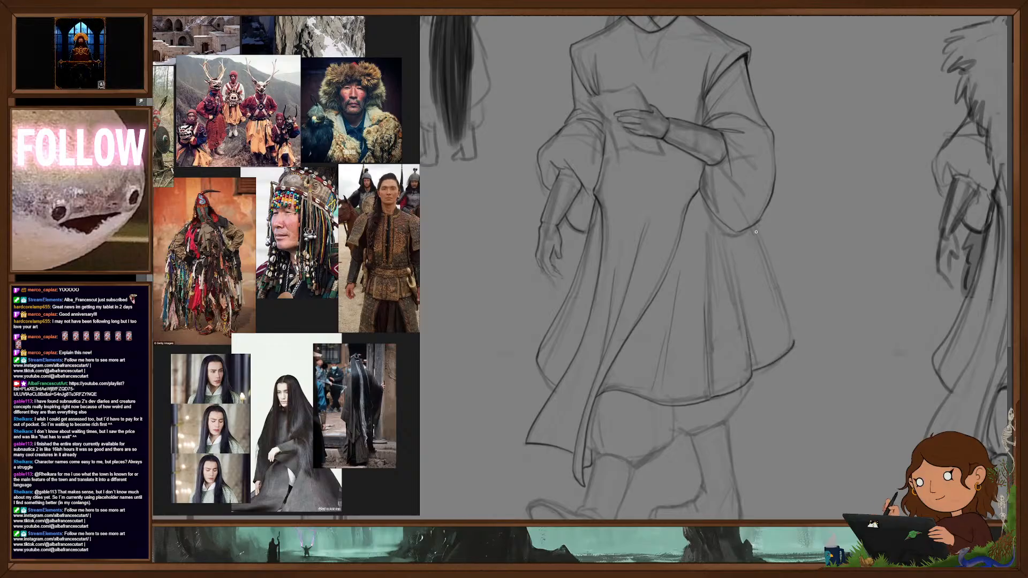
- Refine the robe's flared back edge from beneath the hanging sleeve down to its rounded hem corner
drag(786, 315, 793, 344)
key(ctrl+z)
drag(754, 228, 766, 258)
drag(793, 322, 795, 344)
- Line the front leg's baggy trouser cuff and the shaft and sole of the boot beneath it
mouse_move(807, 425)
mouse_down()
mouse_move(804, 336)
mouse_move(820, 327)
mouse_up()
mouse_move(691, 309)
mouse_down()
mouse_move(691, 329)
mouse_move(650, 370)
mouse_up()
key(ctrl+z)
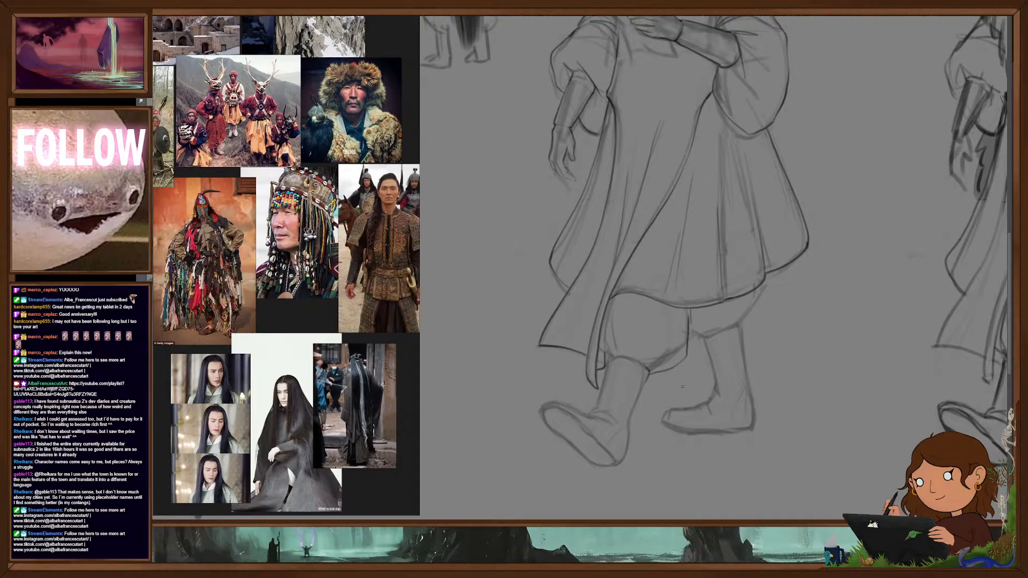
mouse_move(647, 367)
mouse_down()
mouse_move(608, 360)
mouse_move(592, 412)
mouse_up()
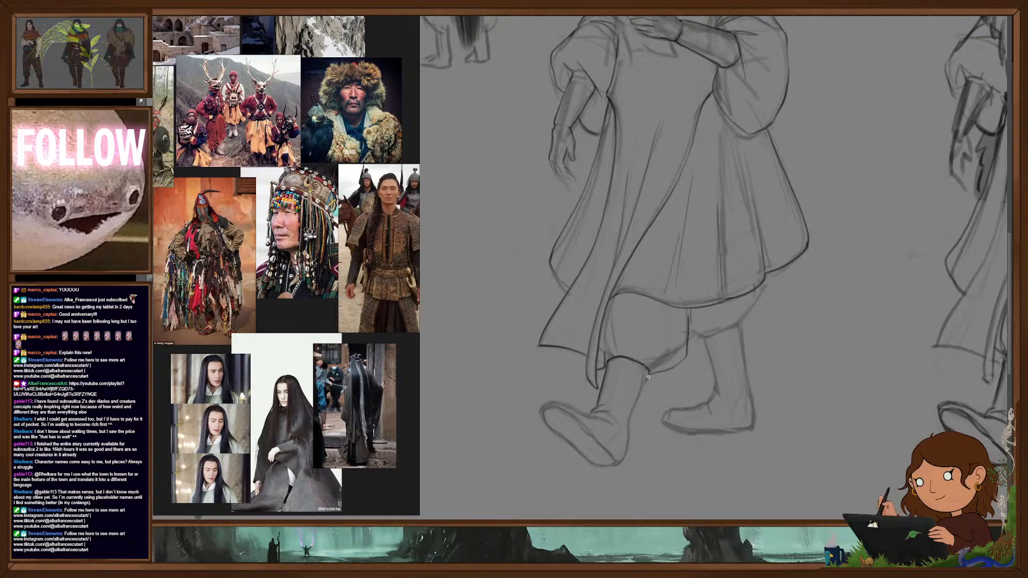
drag(628, 446, 619, 463)
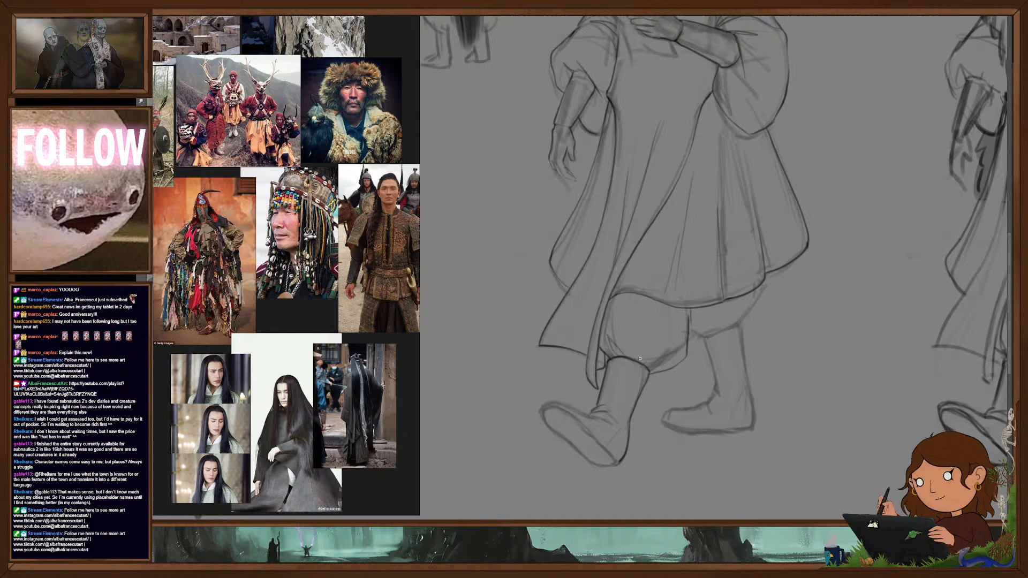
drag(668, 357, 660, 366)
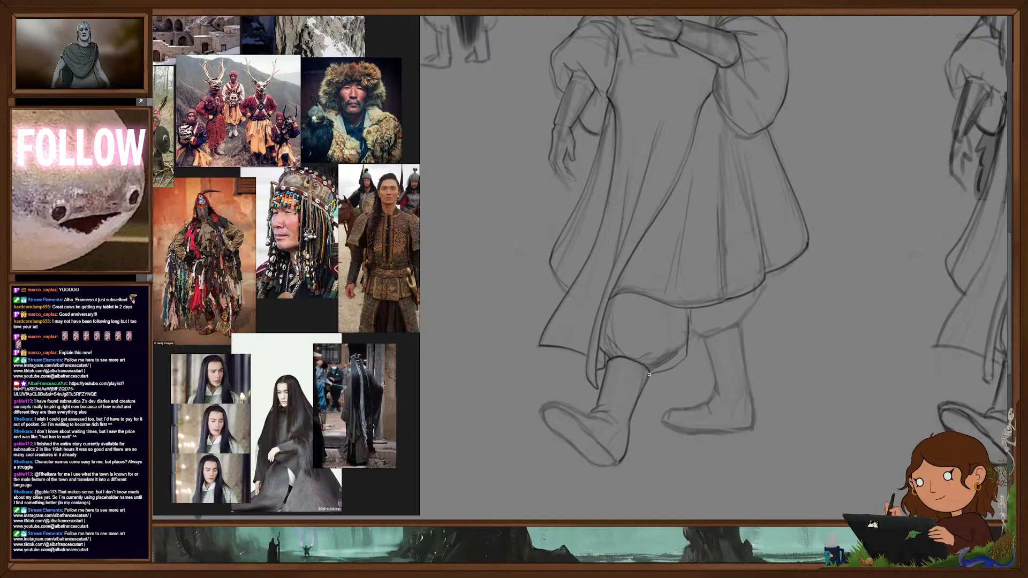
drag(733, 343, 703, 342)
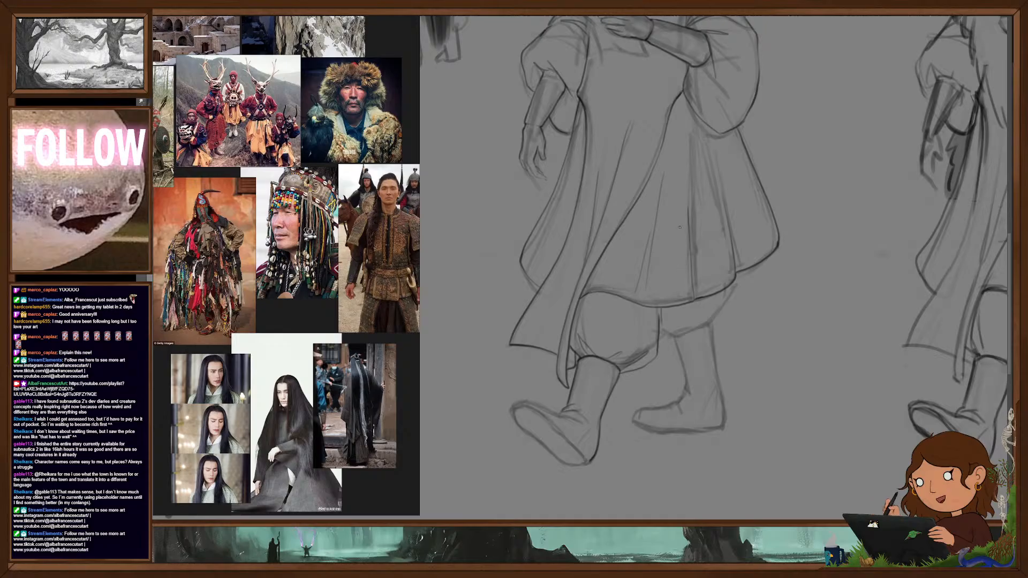
drag(673, 270, 684, 319)
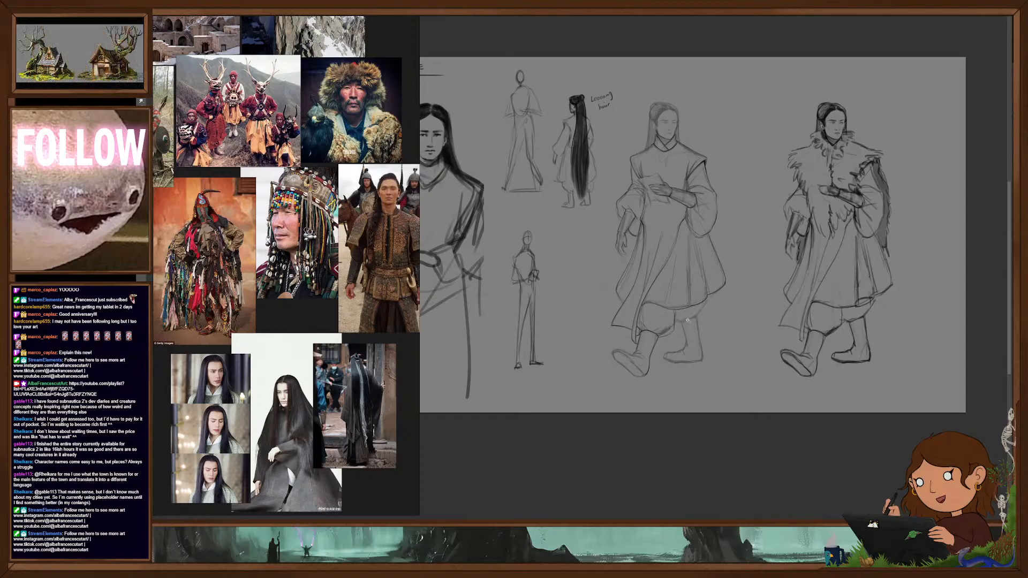
scroll(690, 319, up, 3)
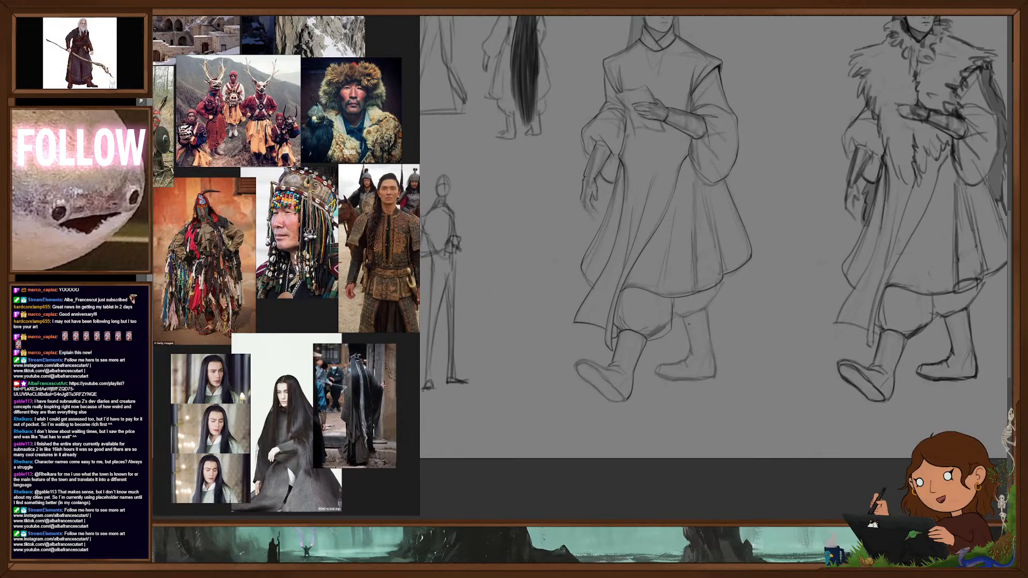
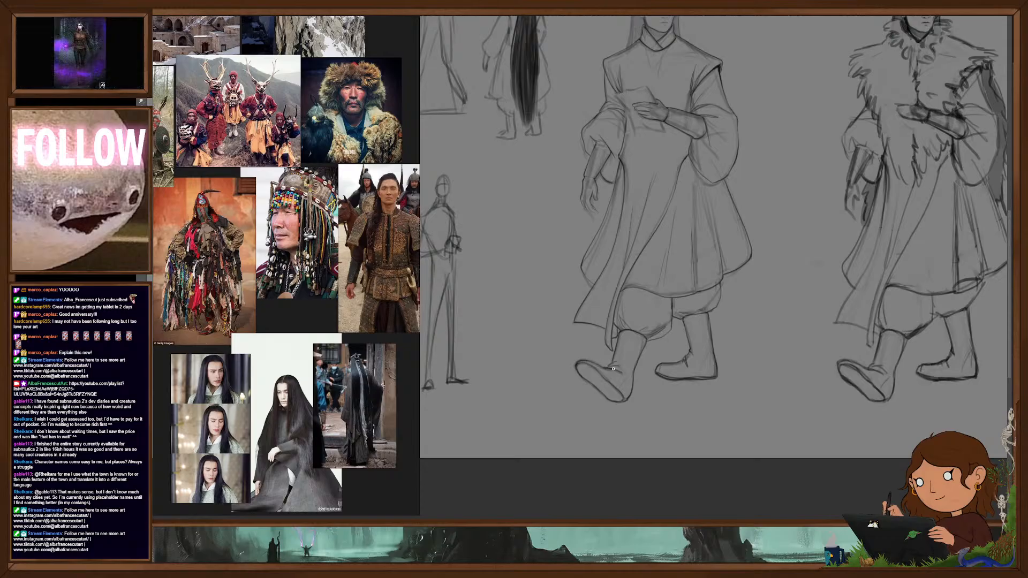
- Line the walking figure's hair, from the parting and swept-back sides to the long locks falling behind the neck on both sides
drag(755, 312, 764, 417)
drag(675, 124, 743, 137)
drag(745, 195, 752, 224)
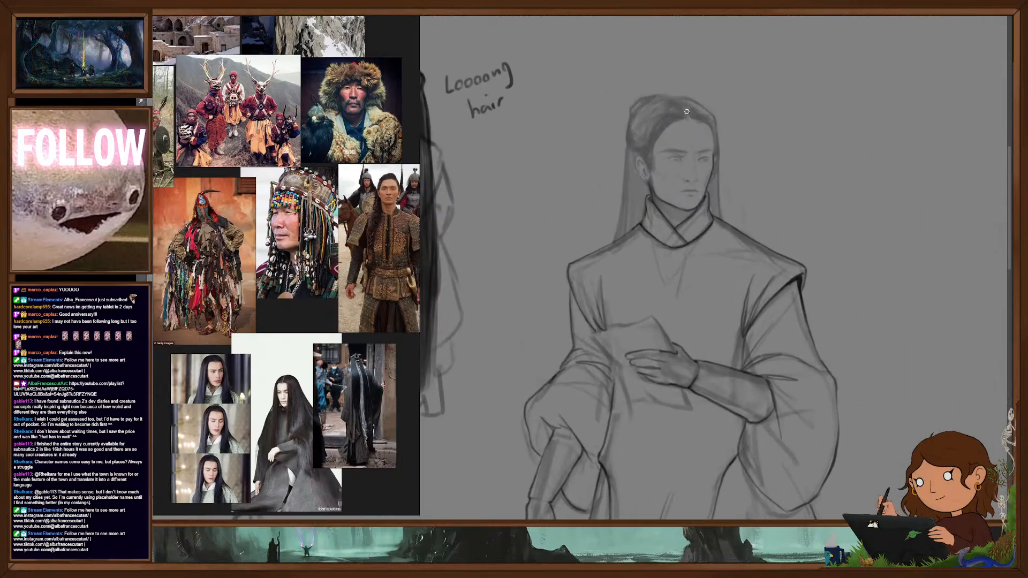
mouse_move(680, 120)
mouse_down()
mouse_move(631, 153)
mouse_move(625, 139)
mouse_up()
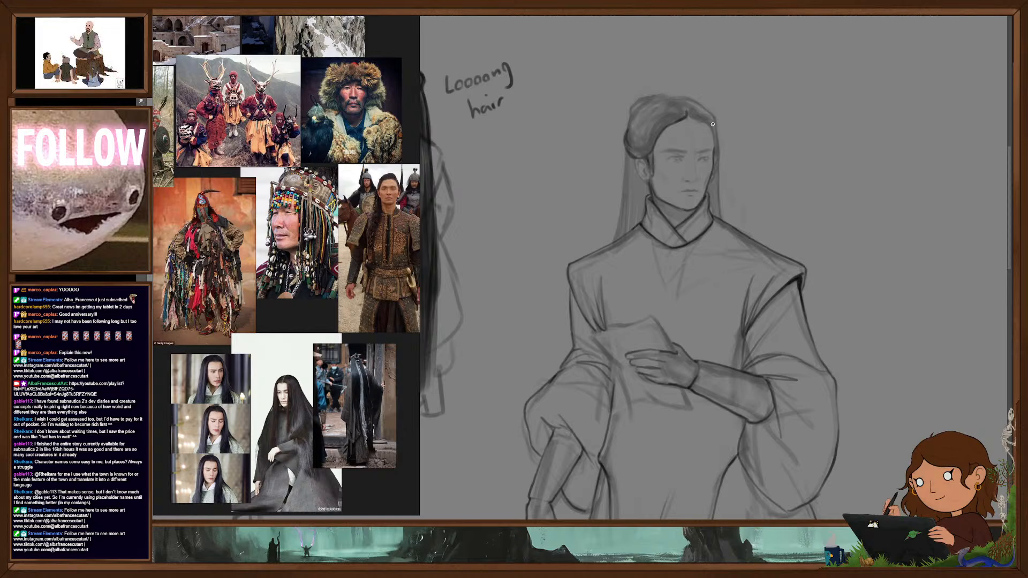
drag(706, 123, 714, 145)
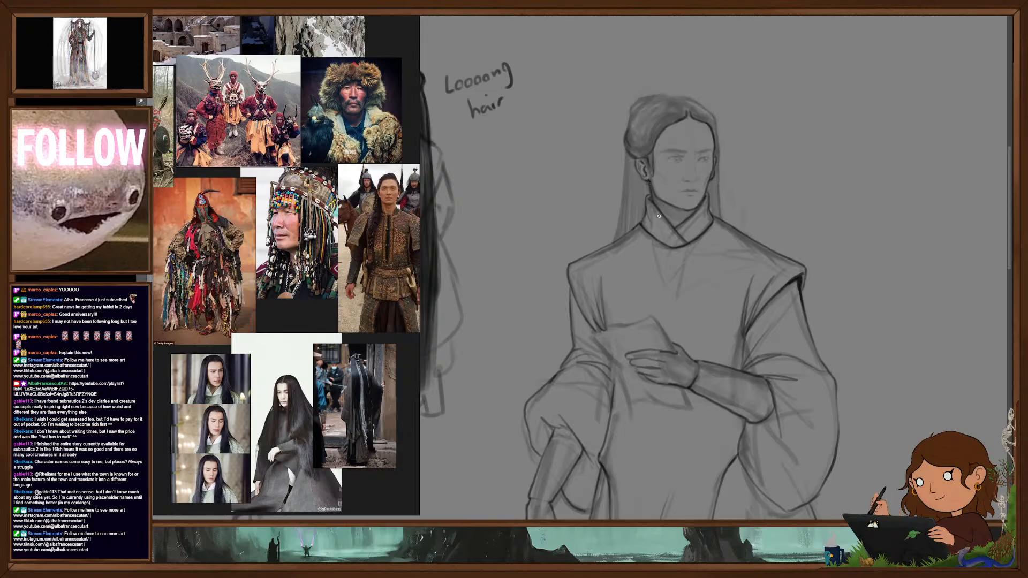
drag(627, 149, 615, 235)
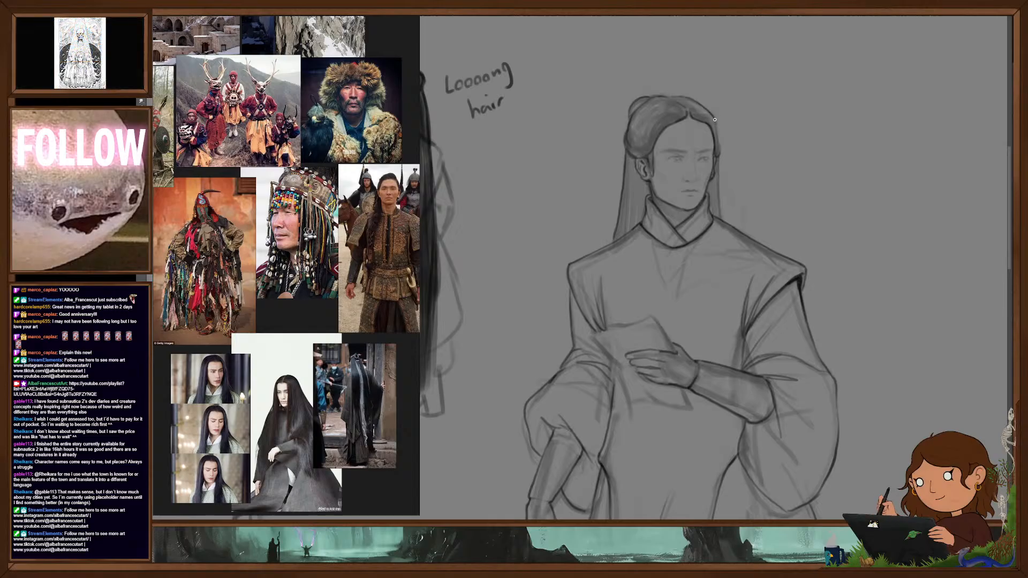
drag(719, 172, 719, 206)
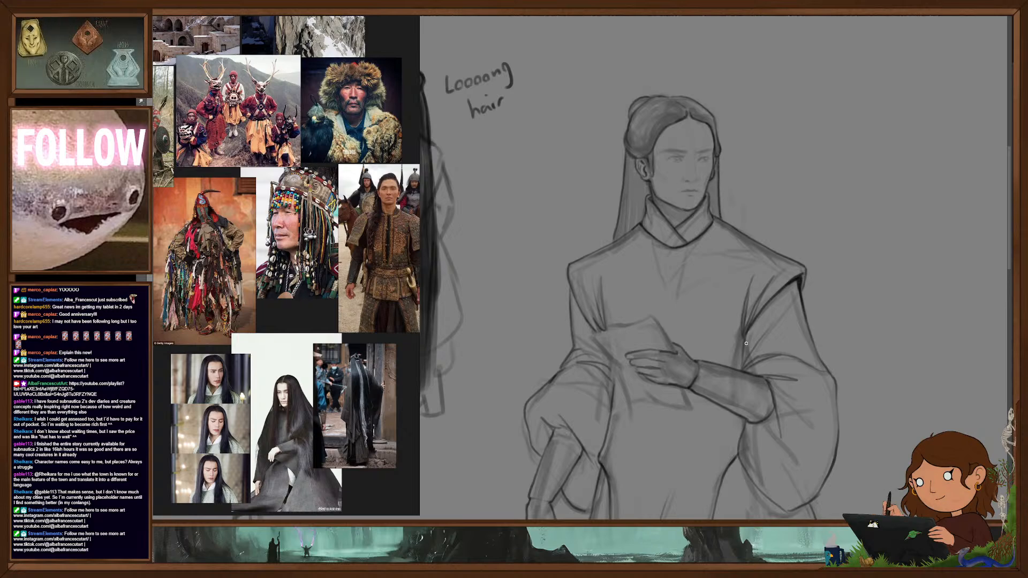
- Define the face with darker eyebrows, eyes, nose and mouth, cleaning up the area beneath the lower lip
scroll(723, 235, up, 3)
drag(725, 265, 727, 309)
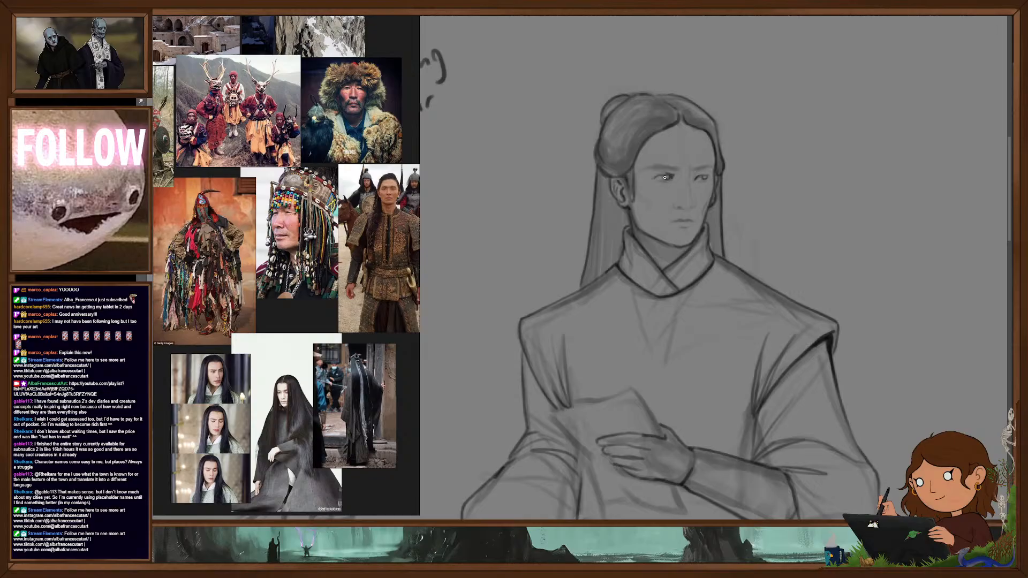
mouse_move(675, 169)
mouse_down()
mouse_move(659, 168)
mouse_move(708, 168)
mouse_up()
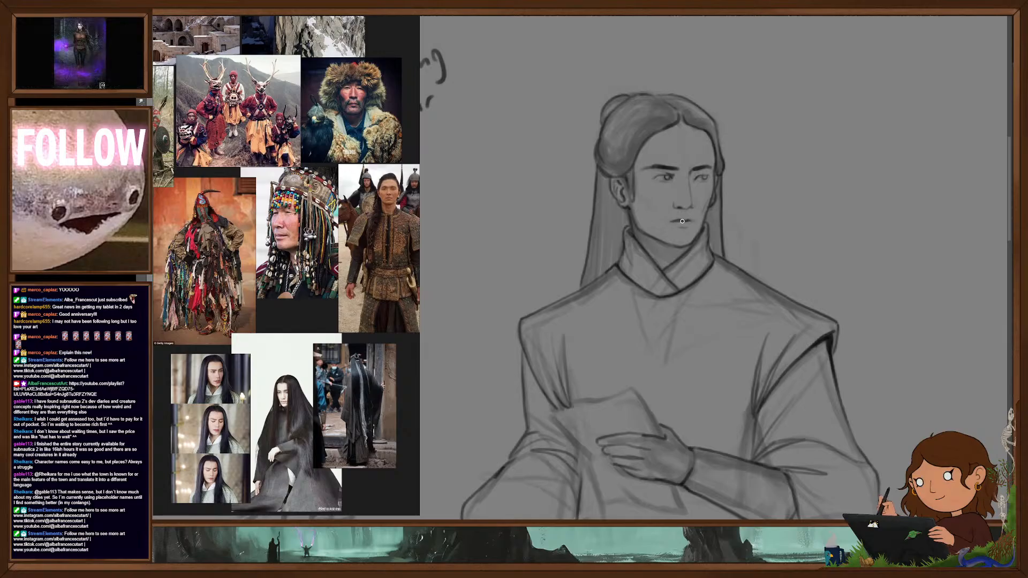
key(e)
drag(684, 228, 688, 220)
key(b)
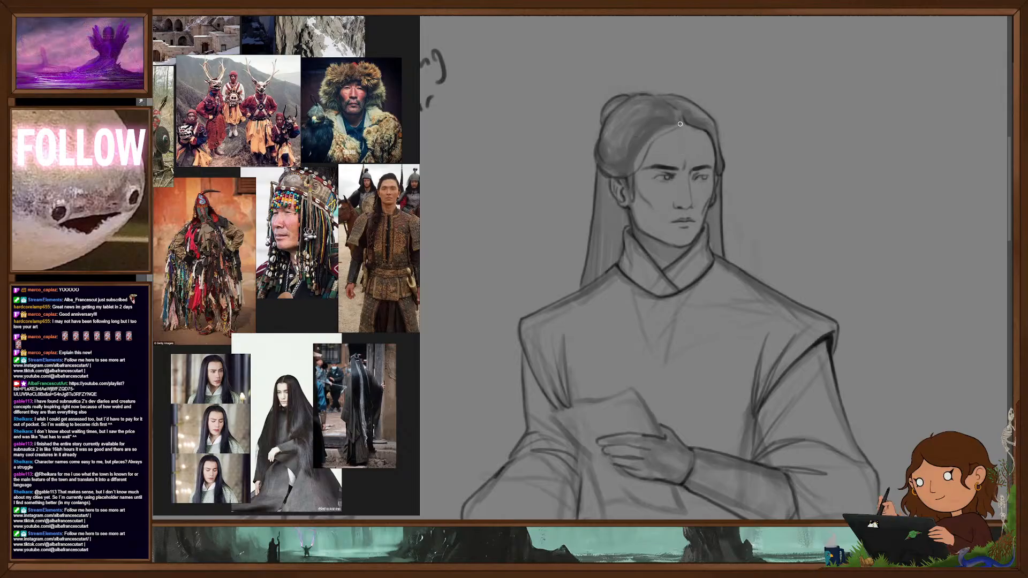
- Darken the hairline around the forehead and add swept-back strand lines across the crown
mouse_move(676, 131)
mouse_down()
mouse_move(654, 139)
mouse_move(638, 169)
mouse_move(628, 163)
mouse_up()
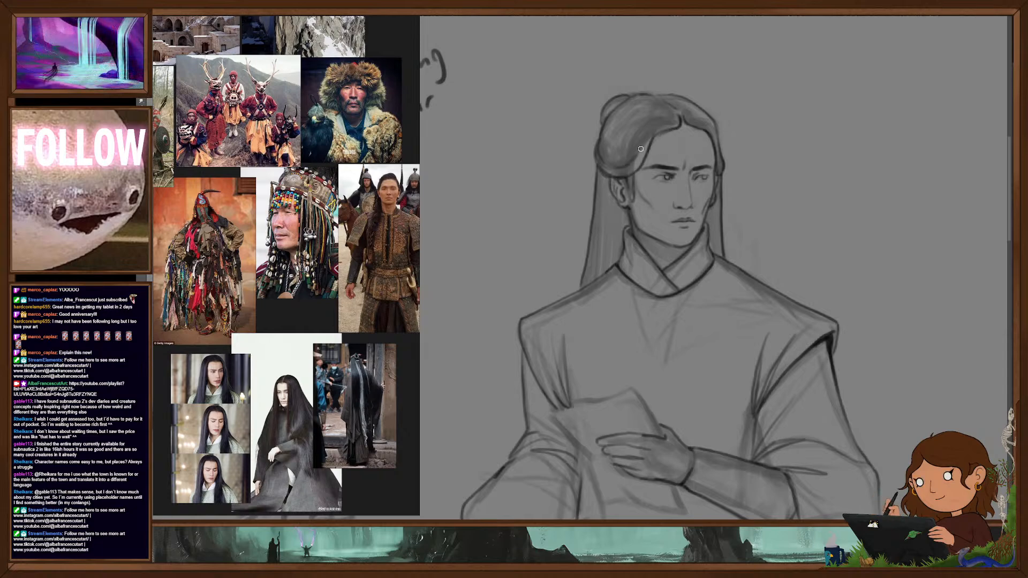
mouse_move(672, 112)
mouse_down()
mouse_move(636, 116)
mouse_move(615, 133)
mouse_up()
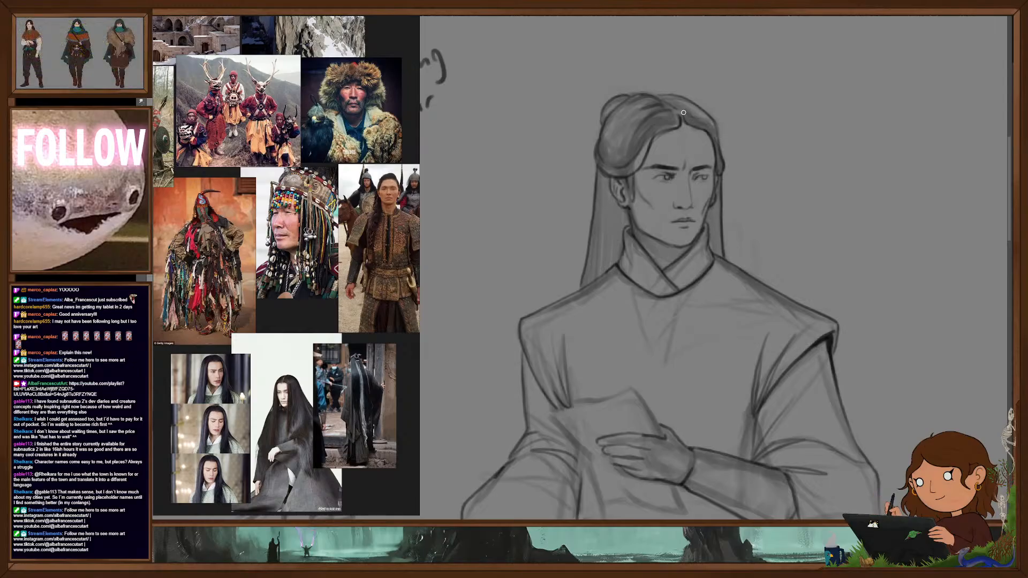
drag(666, 99, 682, 105)
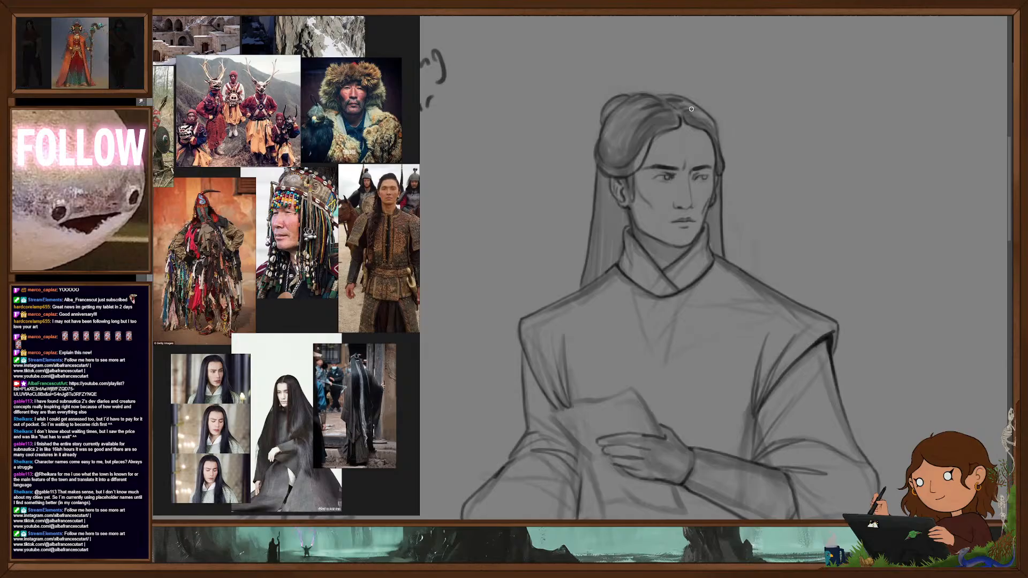
- Line the outline and corners of the paper sheet held in the raised hand against the chest
scroll(742, 303, down, 3)
drag(727, 320, 714, 212)
scroll(721, 281, down, 1)
scroll(721, 281, down, 5)
drag(705, 267, 706, 231)
scroll(707, 230, up, 5)
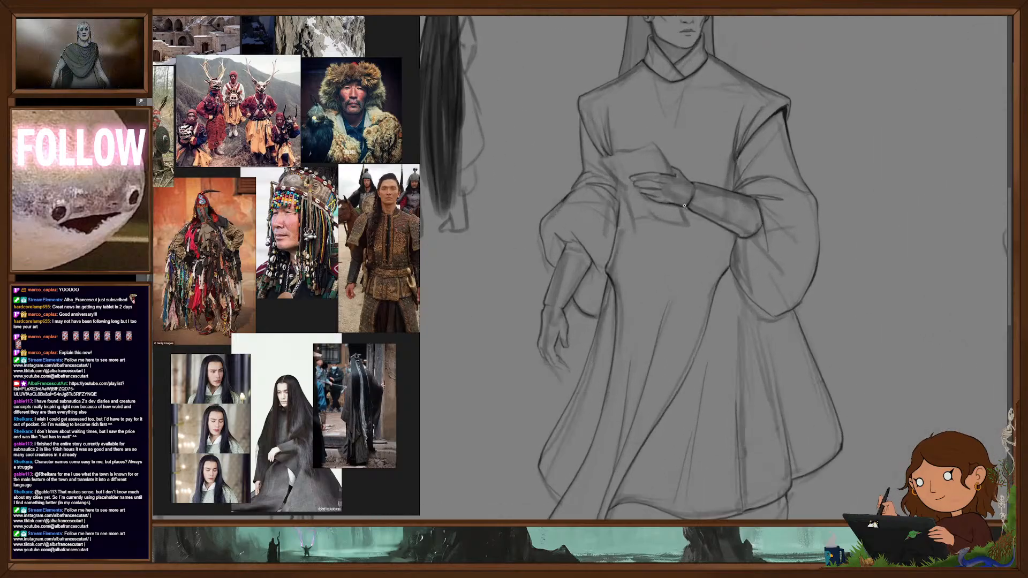
drag(674, 171, 652, 135)
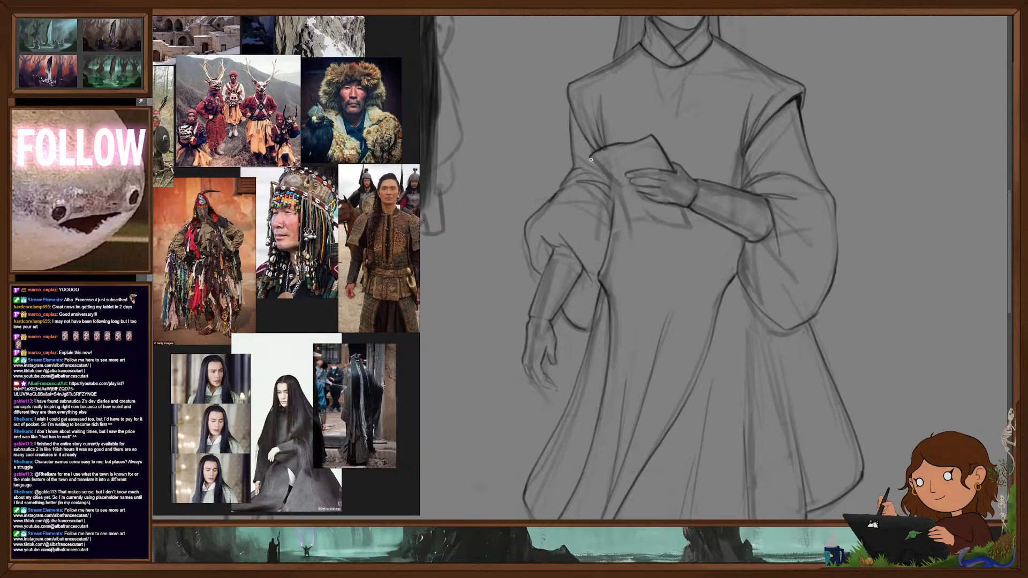
mouse_move(624, 144)
mouse_down()
mouse_move(603, 150)
mouse_move(625, 189)
mouse_up()
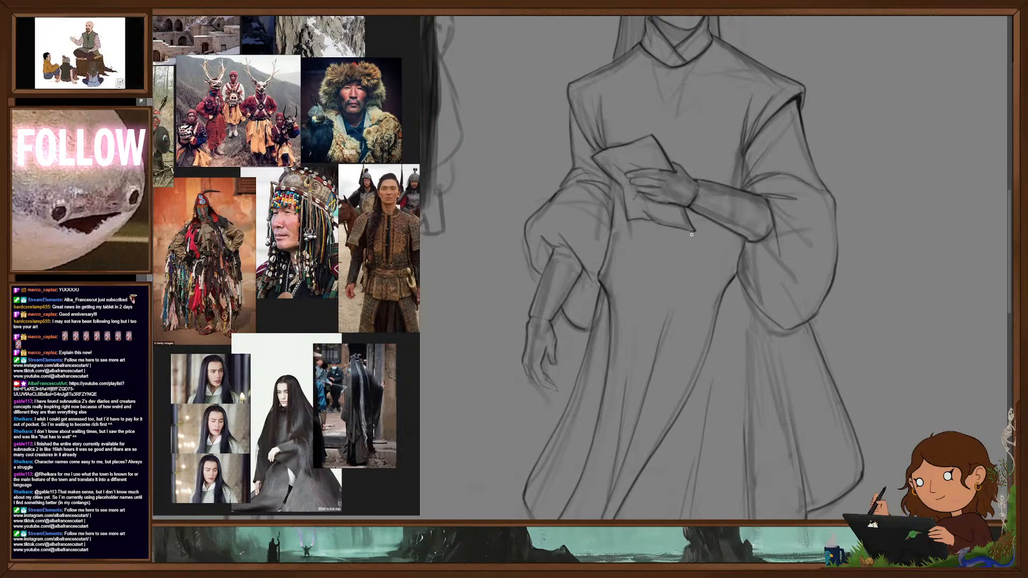
scroll(688, 286, down, 2)
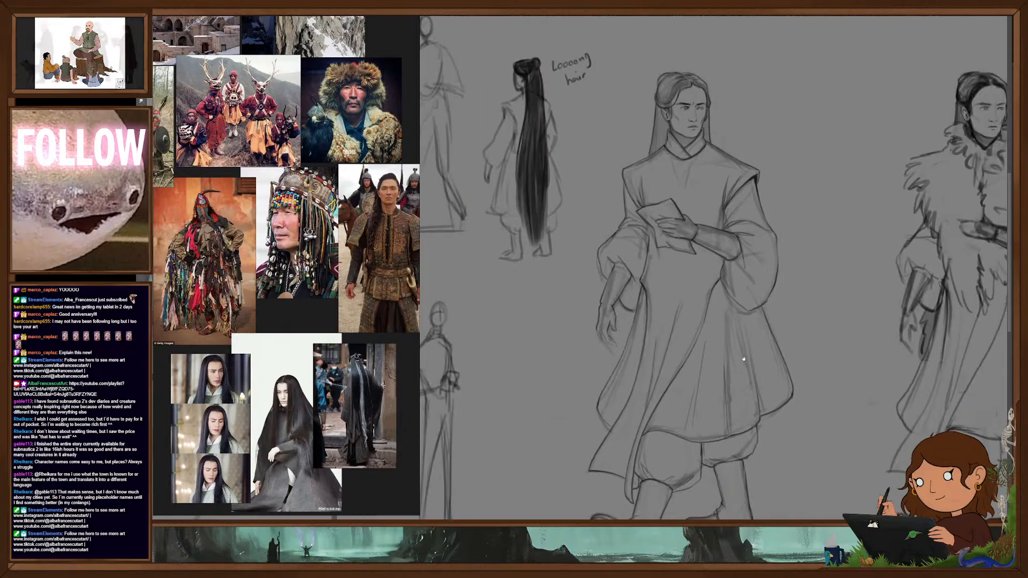
drag(744, 360, 737, 336)
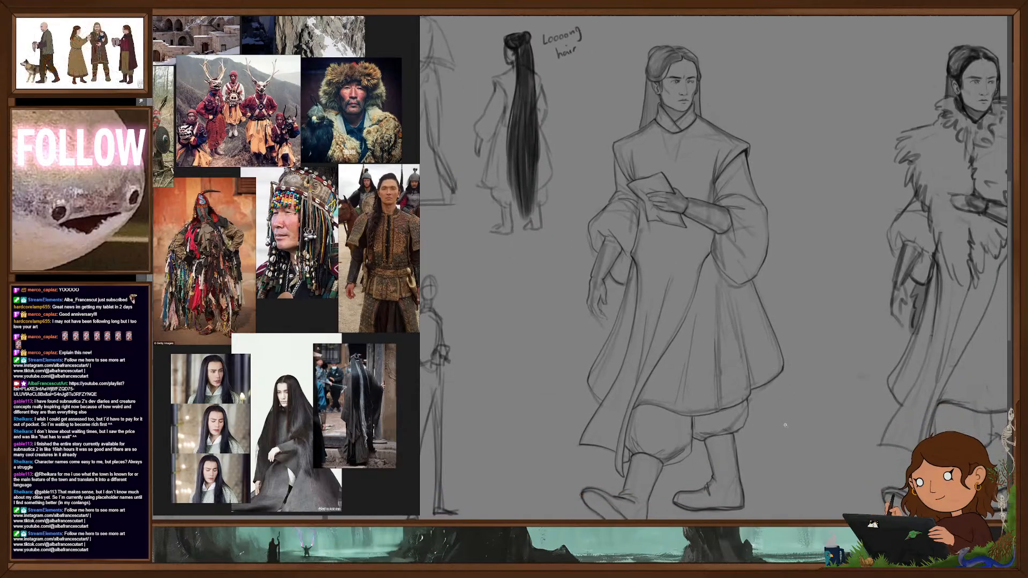
- Touch up the robe's side edge beside the paper and hide the rough sketch beneath the walking figure's linework
scroll(640, 265, up, 2)
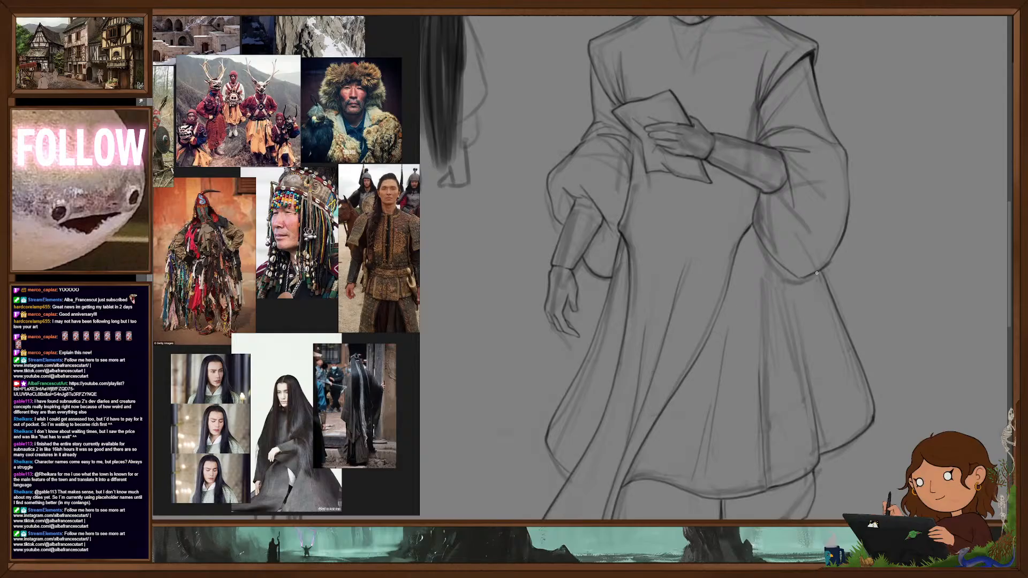
drag(632, 134, 633, 152)
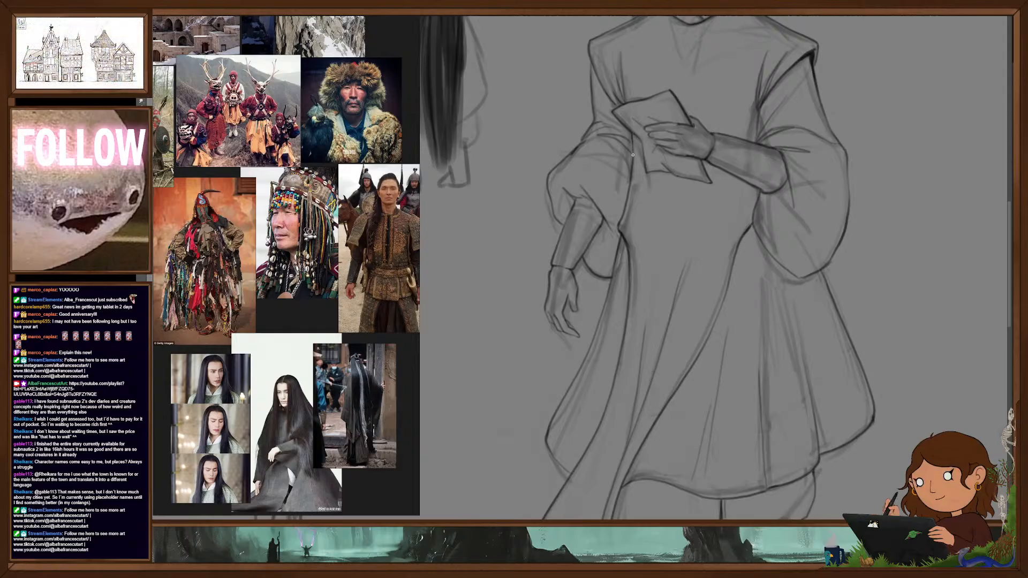
mouse_move(767, 281)
mouse_down()
mouse_move(766, 367)
mouse_move(751, 351)
mouse_move(758, 336)
mouse_up()
scroll(750, 352, down, 3)
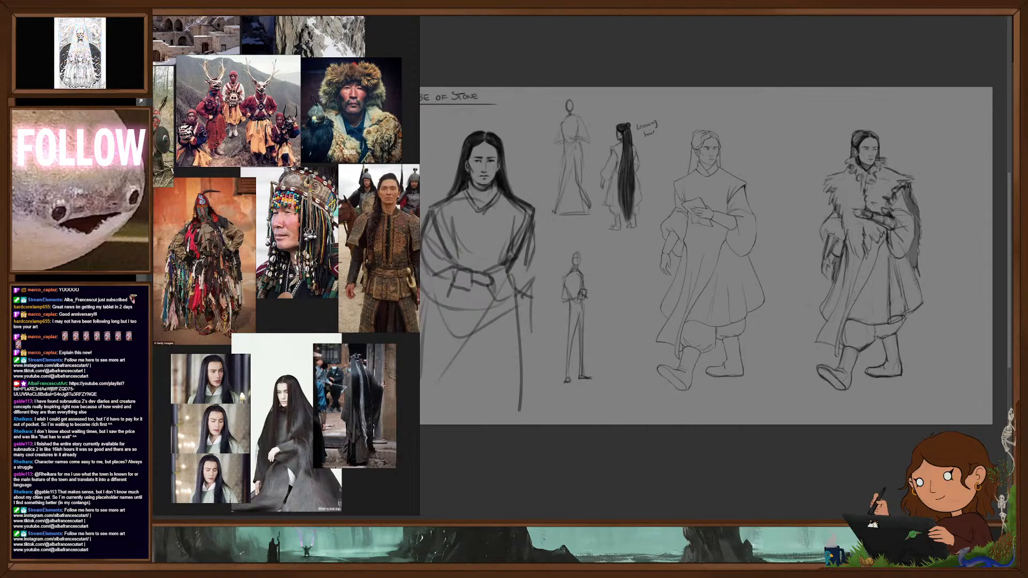
scroll(727, 263, up, 5)
drag(769, 260, 793, 306)
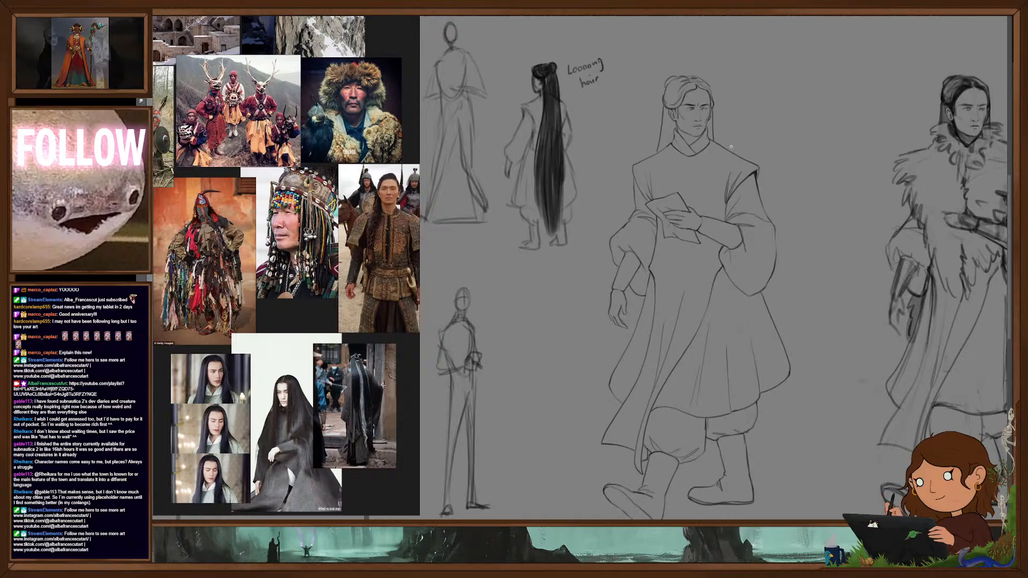
- Refine the clean linework of the face around the eyes, brows, nose bridge and cheeks
scroll(705, 112, up, 8)
mouse_move(733, 123)
mouse_down()
mouse_move(792, 294)
mouse_move(777, 287)
mouse_up()
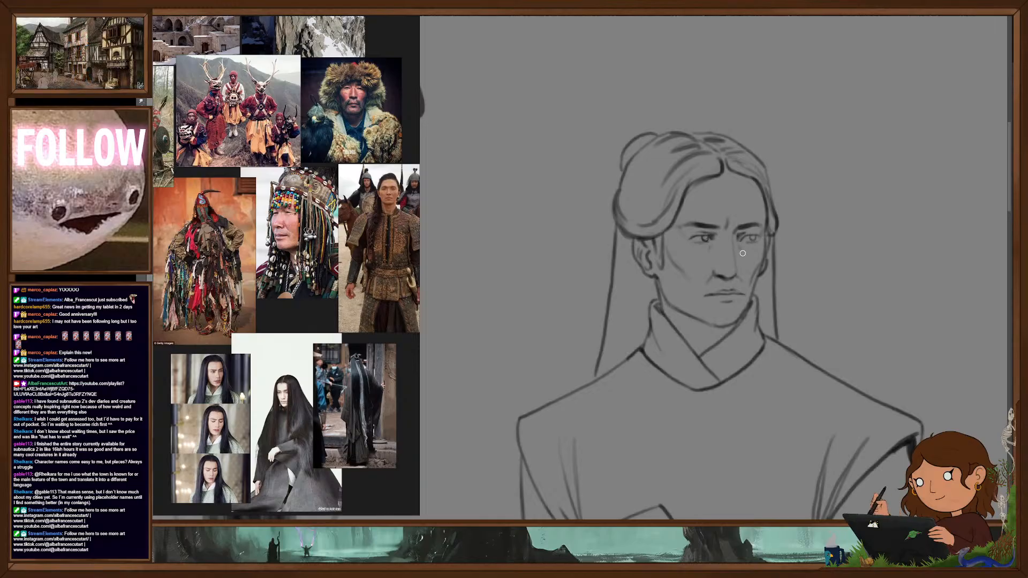
drag(733, 236, 735, 262)
scroll(756, 303, down, 6)
drag(760, 386, 750, 274)
scroll(750, 273, down, 3)
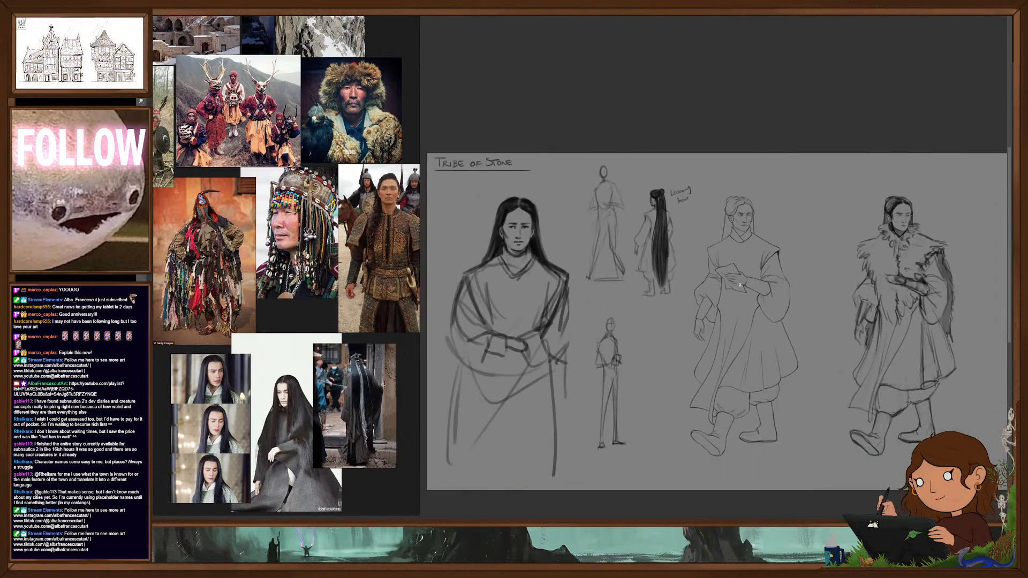
scroll(740, 285, up, 6)
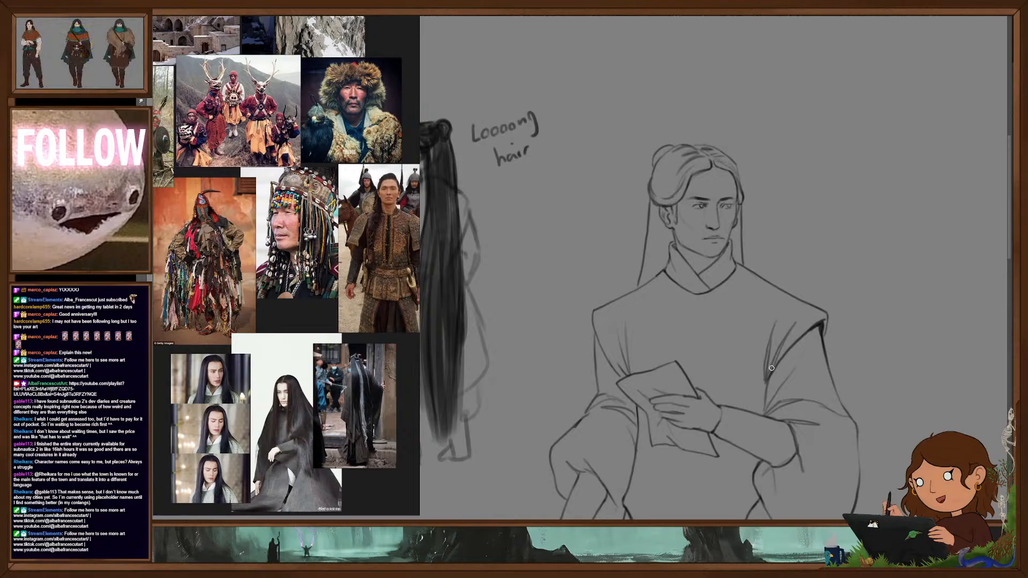
scroll(766, 199, up, 3)
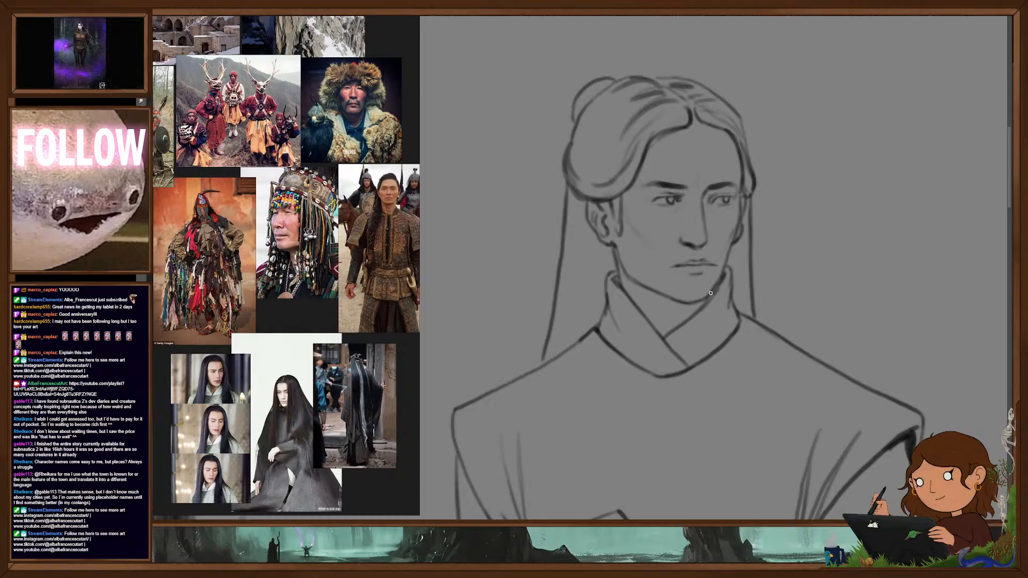
scroll(711, 293, down, 6)
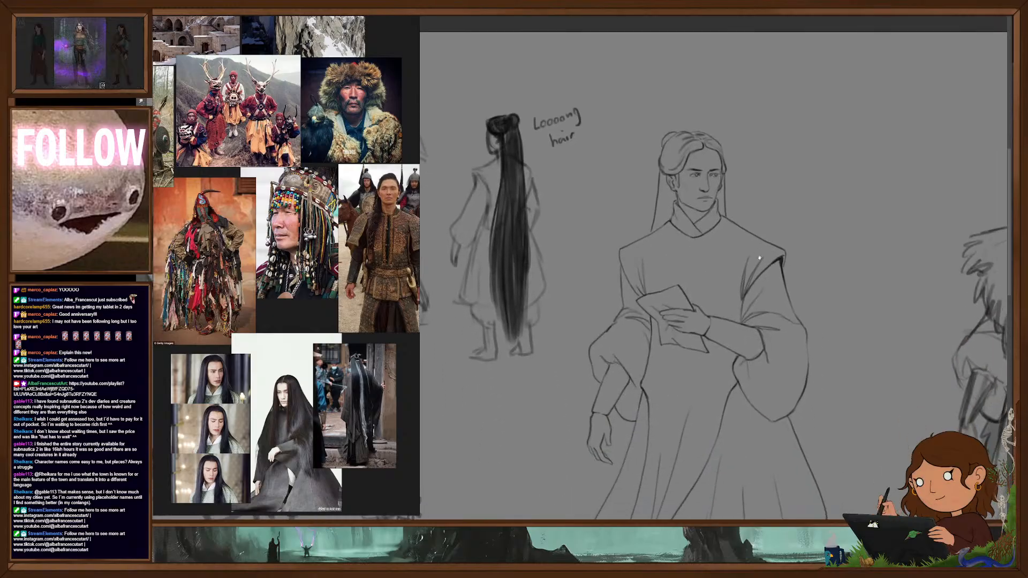
scroll(737, 273, down, 4)
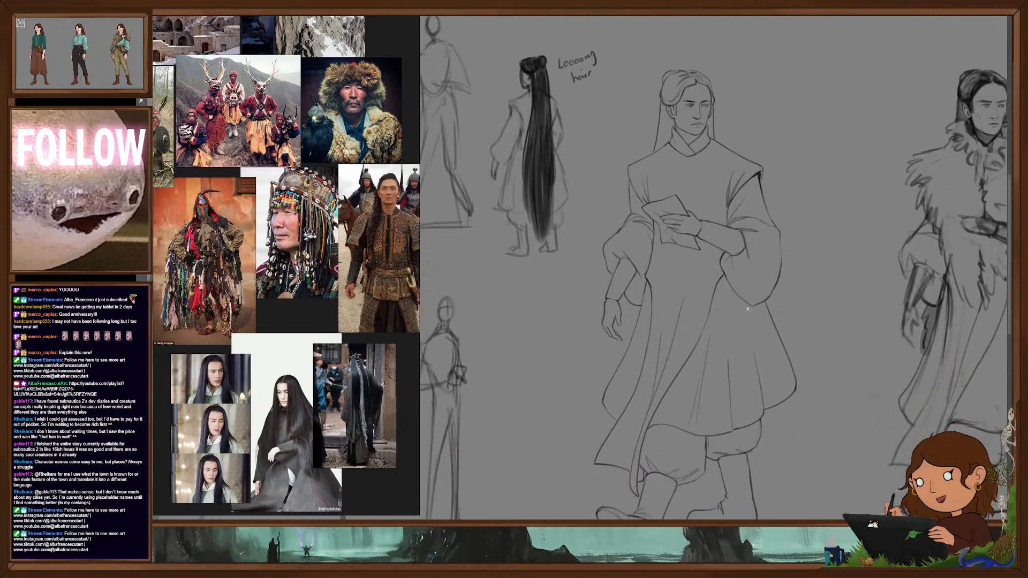
drag(753, 293, 753, 297)
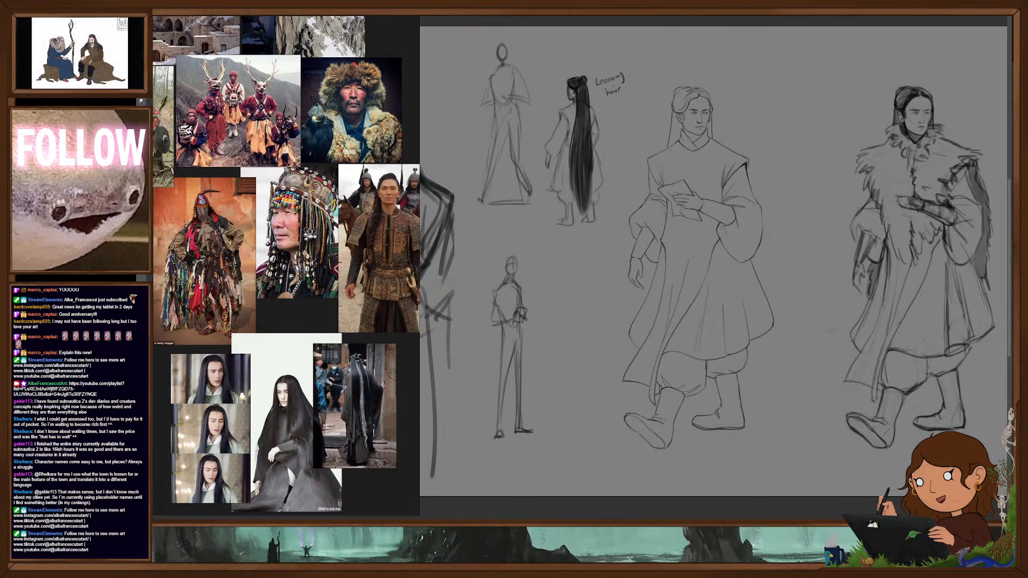
key(ctrl+z)
key(ctrl+shift+z)
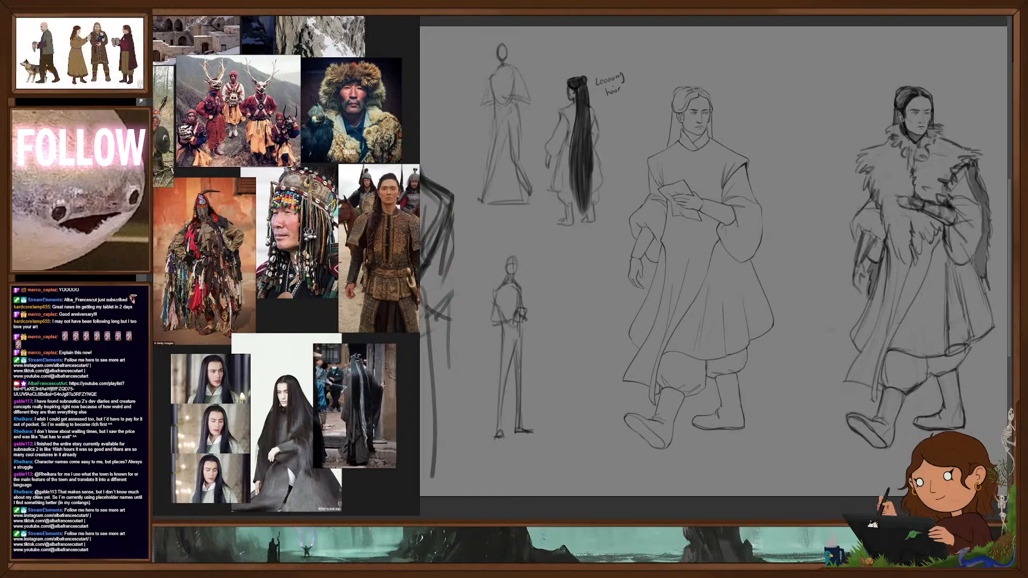
scroll(720, 267, up, 2)
drag(746, 280, 681, 271)
scroll(683, 285, down, 2)
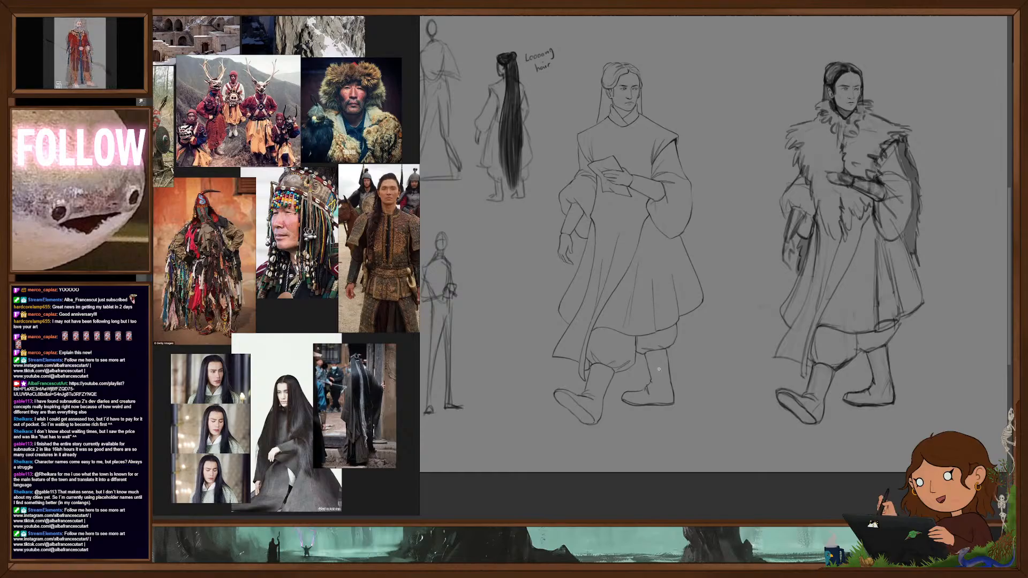
- Block in a flat pale skin tone on the walking figure's face and both hands, consulting the coloured costume designs for reference
right_click(656, 336)
click(755, 458)
drag(665, 294, 660, 357)
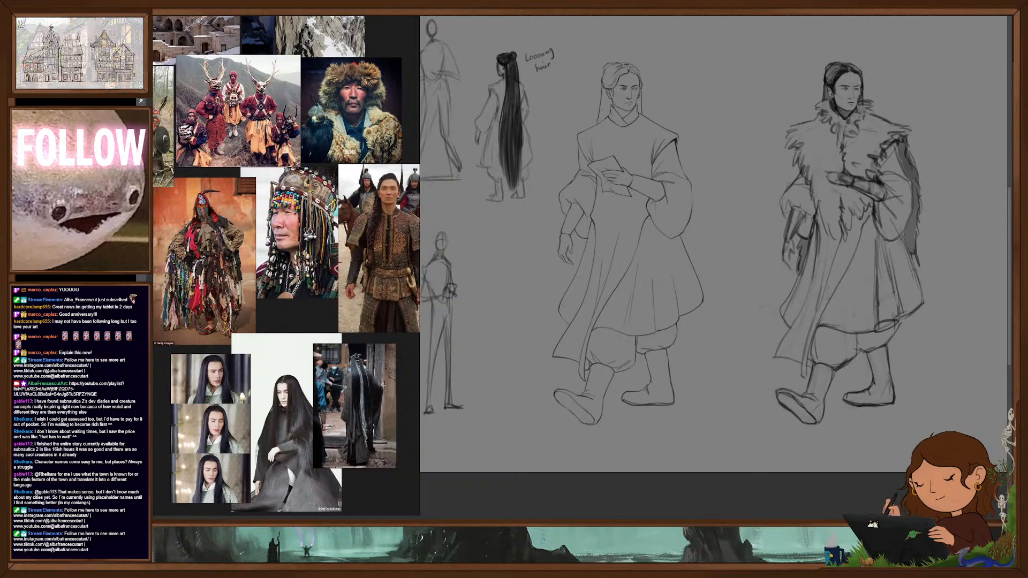
key(ctrl+comma)
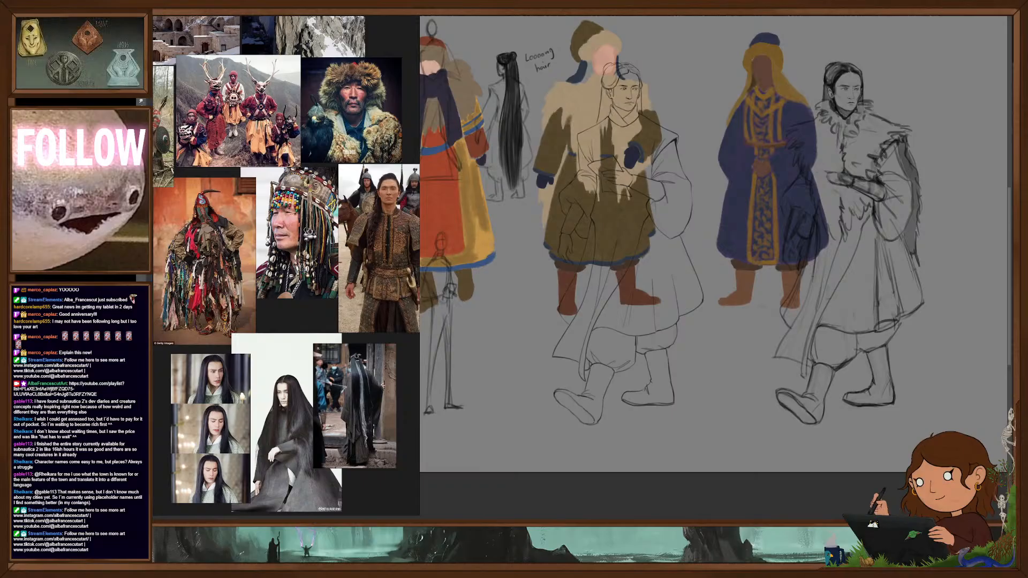
key(ctrl+comma)
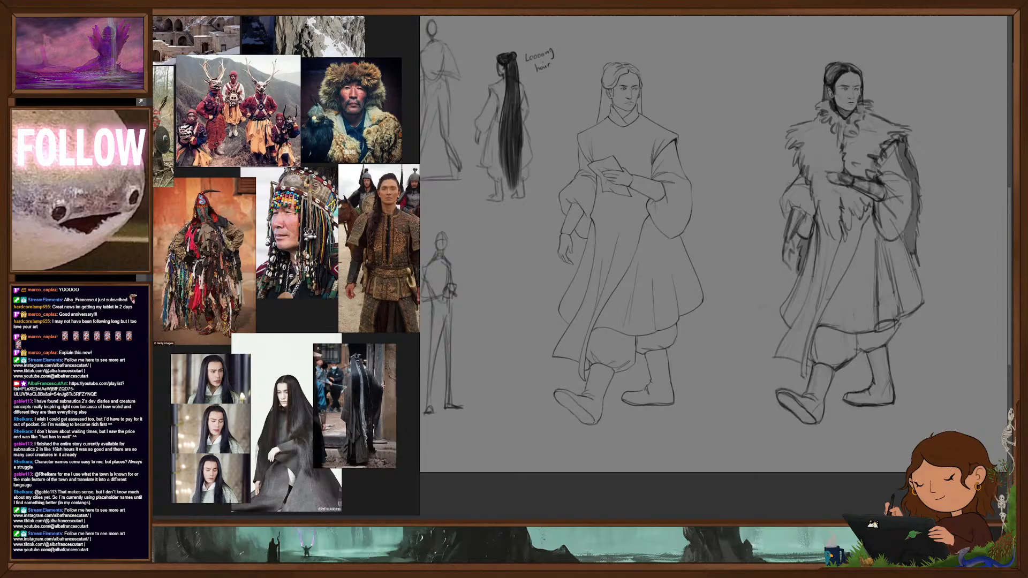
mouse_move(618, 90)
mouse_down()
mouse_move(615, 107)
mouse_move(621, 78)
mouse_move(635, 83)
mouse_move(625, 120)
mouse_up()
mouse_move(615, 159)
mouse_down()
mouse_move(606, 170)
mouse_move(627, 180)
mouse_up()
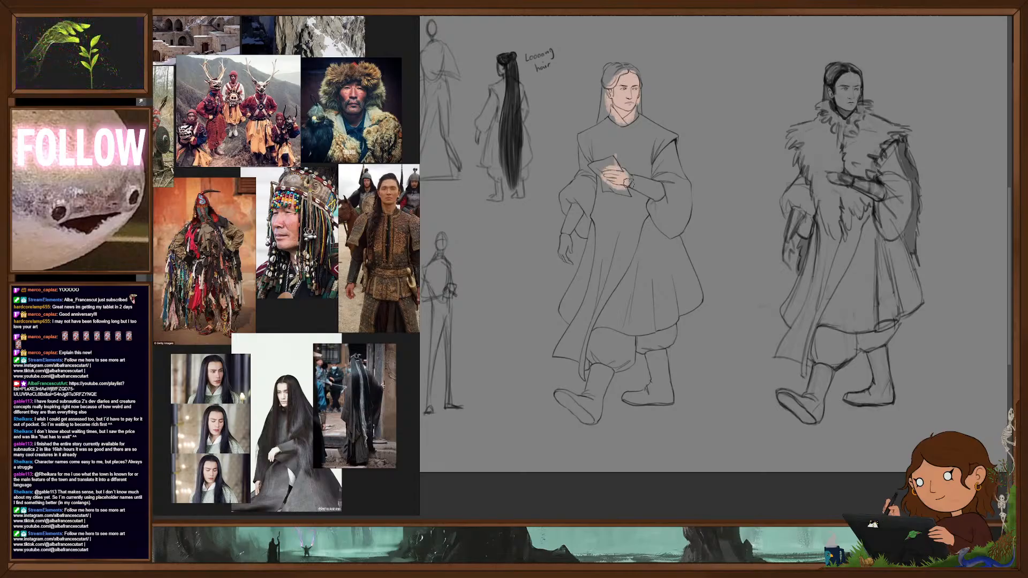
mouse_move(565, 234)
mouse_down()
mouse_move(562, 253)
mouse_move(568, 245)
mouse_move(622, 268)
mouse_move(673, 260)
mouse_move(673, 333)
mouse_move(675, 307)
mouse_up()
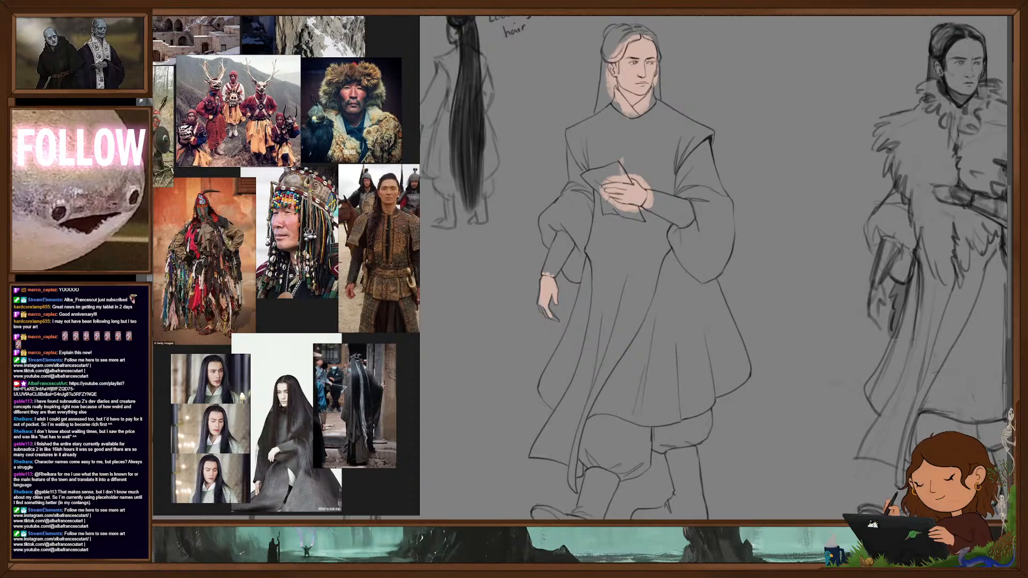
- Block in the walking figure's pulled-back hair, bun and sideburn with a flat dark navy colour, following the hairline around the face
key(F5)
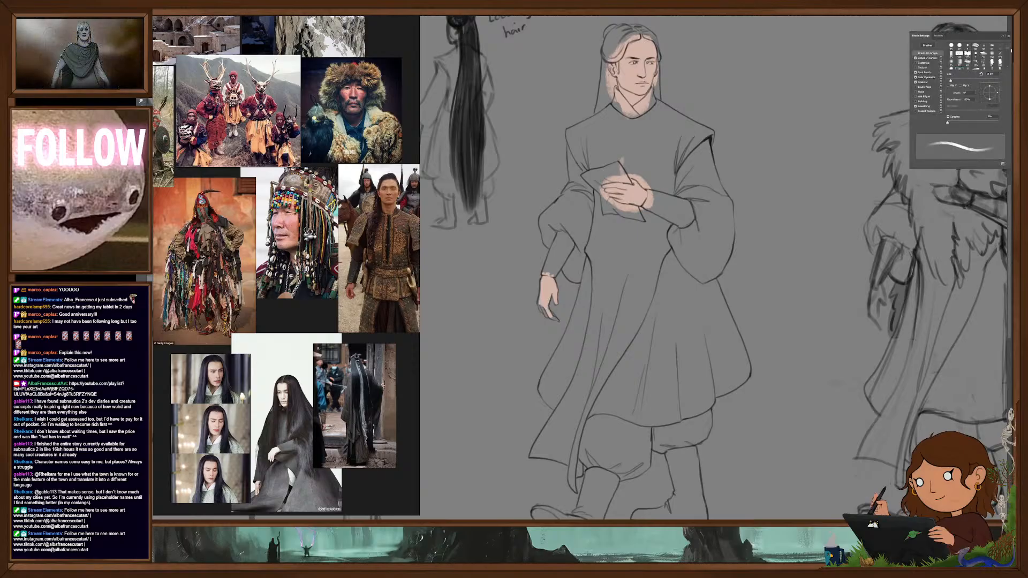
key(F5)
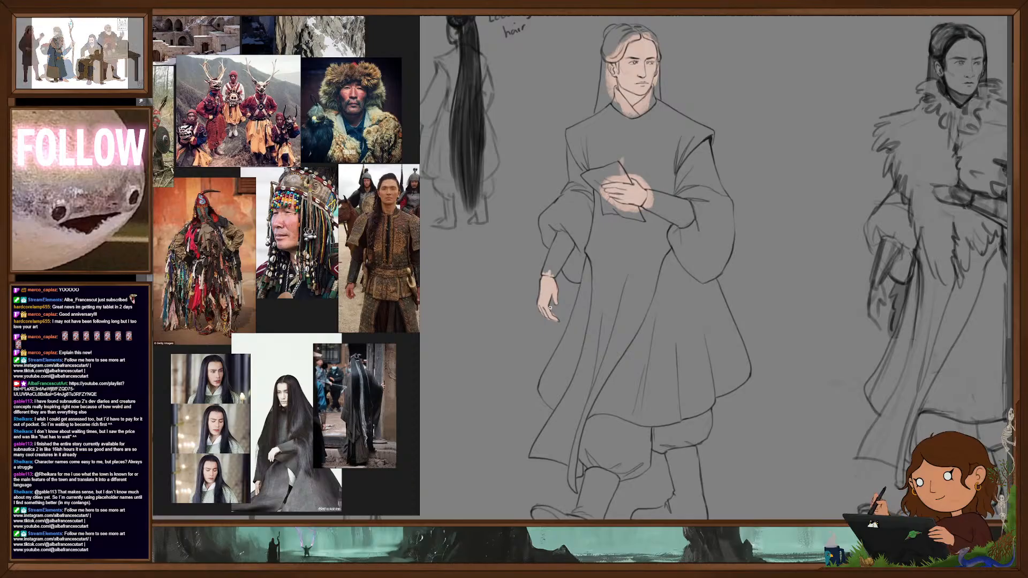
scroll(693, 302, down, 1)
scroll(693, 301, down, 1)
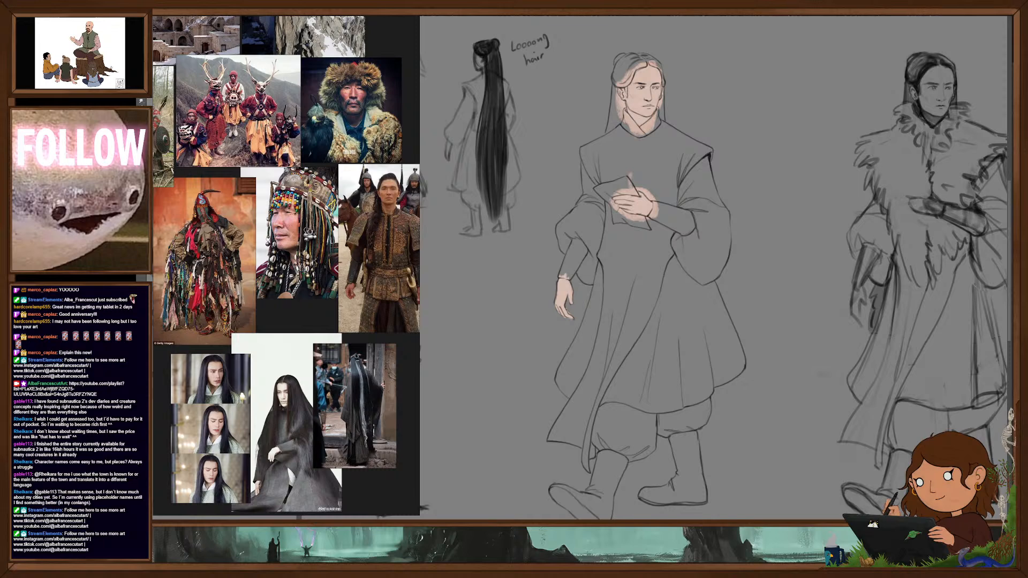
drag(636, 64, 618, 85)
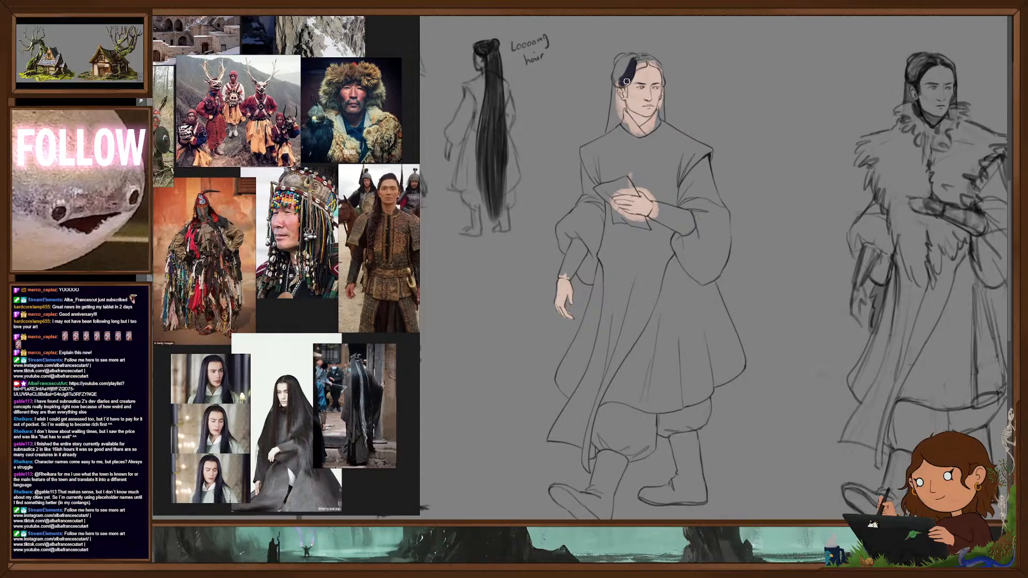
mouse_move(637, 63)
mouse_down()
mouse_move(624, 60)
mouse_move(617, 84)
mouse_move(664, 61)
mouse_move(701, 156)
mouse_move(715, 242)
mouse_up()
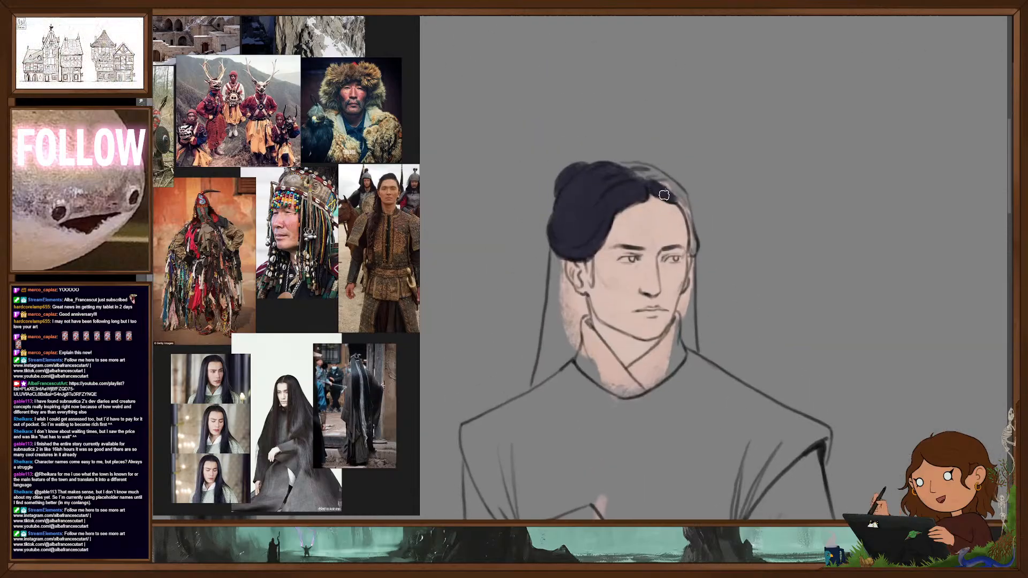
drag(676, 197, 692, 237)
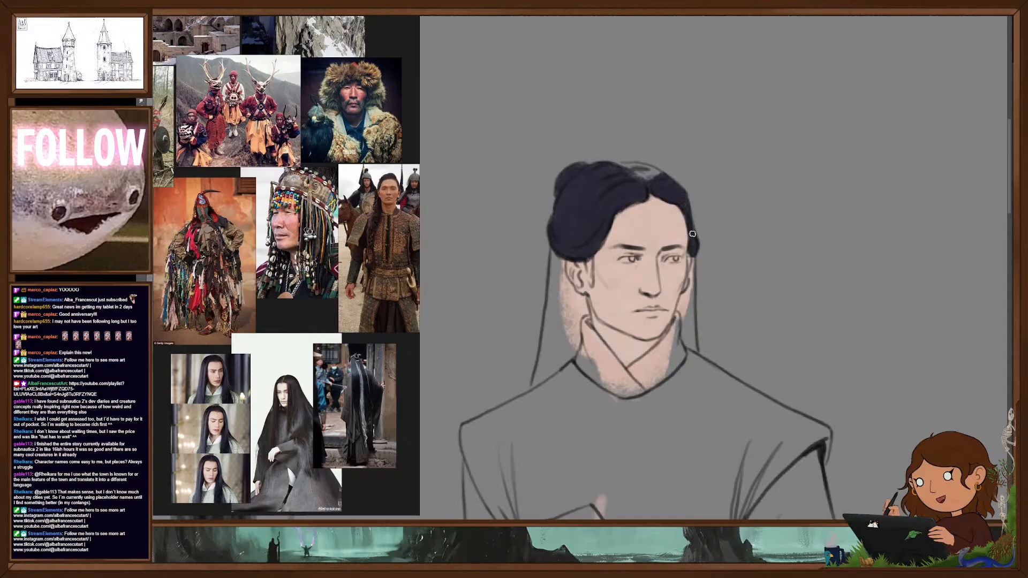
mouse_move(648, 179)
mouse_down()
mouse_move(616, 166)
mouse_move(657, 180)
mouse_up()
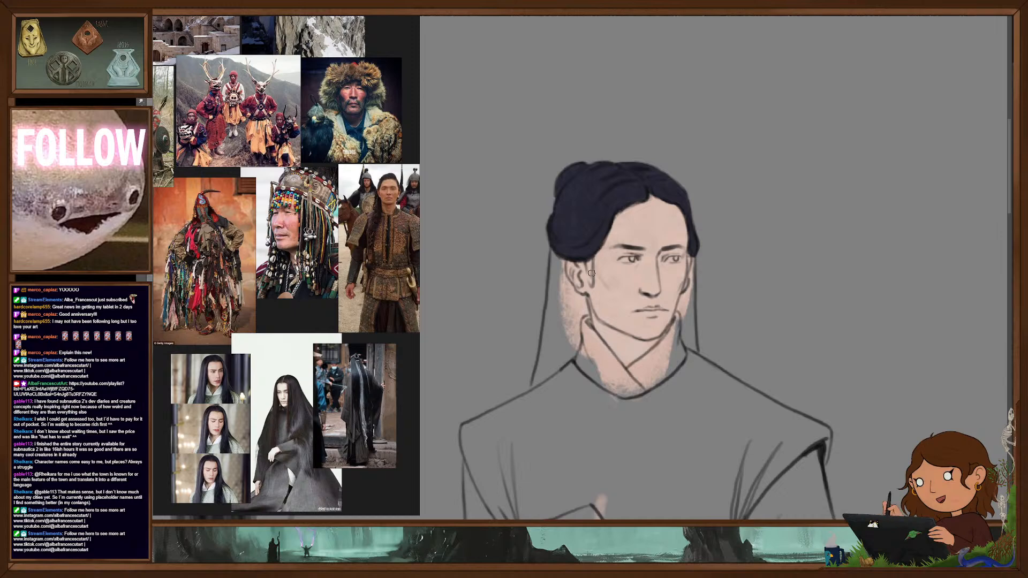
mouse_move(589, 270)
mouse_down()
mouse_move(590, 284)
mouse_move(594, 251)
mouse_up()
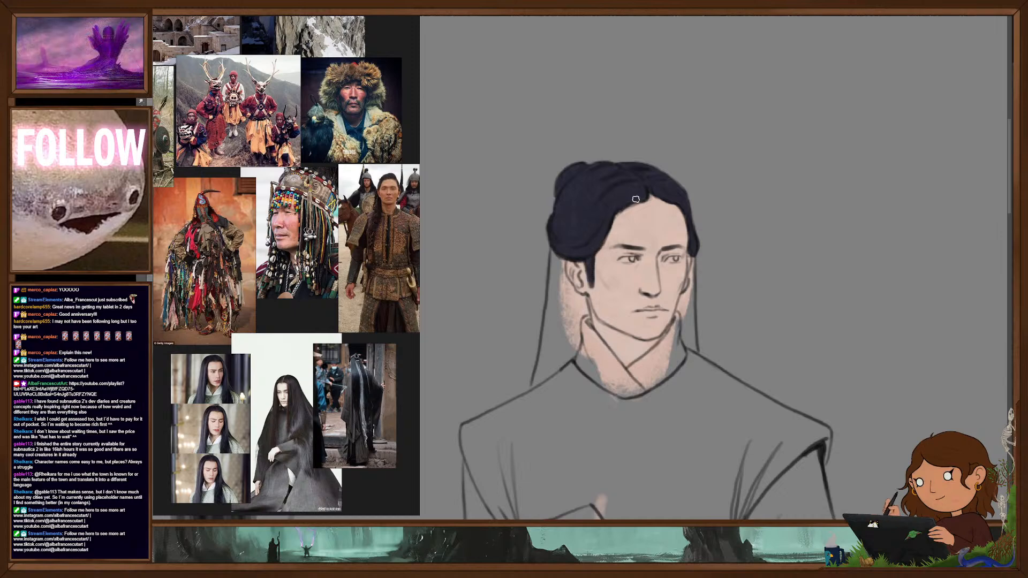
- Fill the long hair hanging behind the walking figure's neck and shoulders with the same dark navy
mouse_move(695, 256)
mouse_down()
mouse_move(682, 323)
mouse_move(685, 337)
mouse_move(686, 309)
mouse_move(695, 348)
mouse_up()
drag(742, 318, 777, 187)
mouse_move(591, 127)
mouse_down()
mouse_move(601, 166)
mouse_move(615, 170)
mouse_move(573, 250)
mouse_move(589, 121)
mouse_move(573, 245)
mouse_up()
mouse_move(593, 157)
mouse_down()
mouse_move(584, 216)
mouse_move(603, 161)
mouse_move(612, 171)
mouse_move(604, 212)
mouse_move(583, 240)
mouse_up()
scroll(729, 265, down, 5)
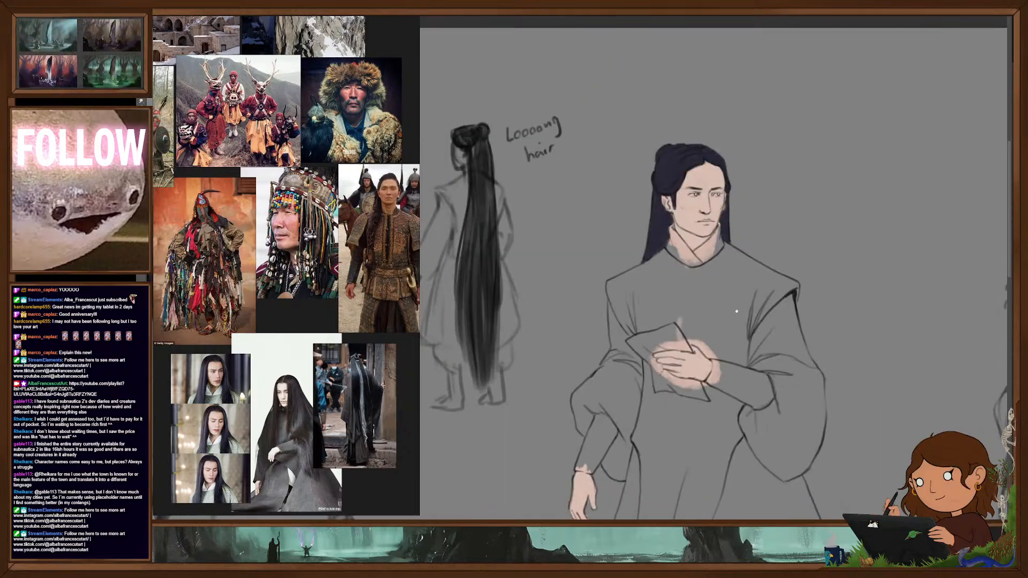
- Block in both boots and both forearm guards of the walking figure in a flat orange-brown
drag(729, 265, 693, 184)
scroll(713, 289, down, 2)
drag(713, 289, 705, 248)
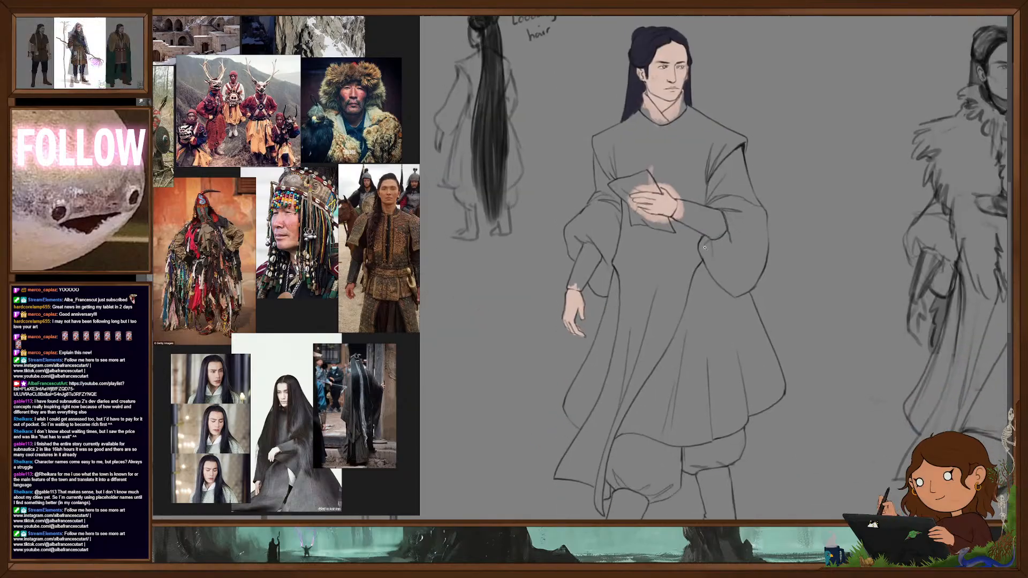
drag(741, 343, 737, 364)
scroll(735, 311, down, 2)
drag(676, 101, 718, 113)
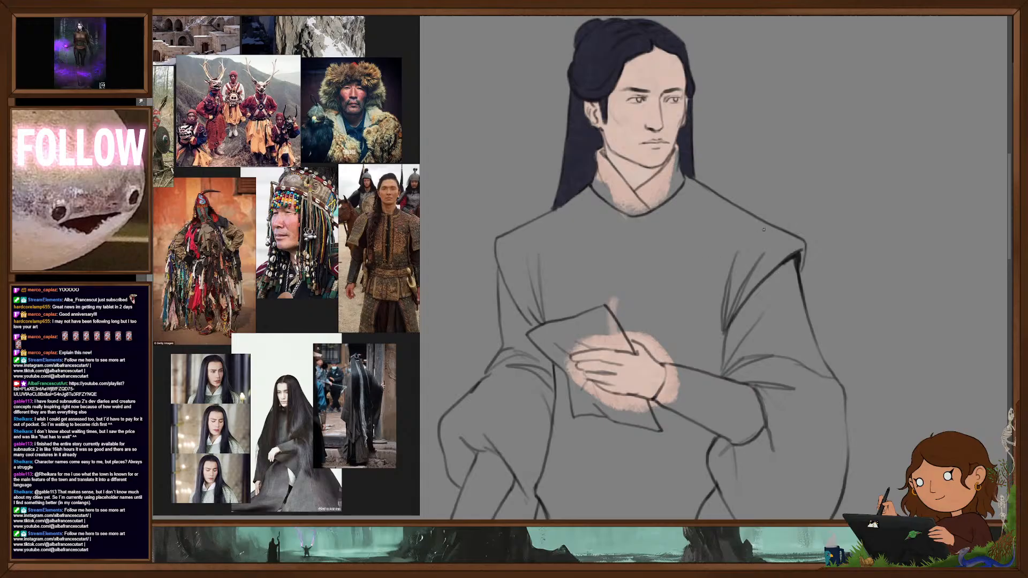
scroll(742, 284, down, 5)
drag(752, 389, 730, 273)
scroll(737, 332, down, 2)
drag(737, 340, 725, 289)
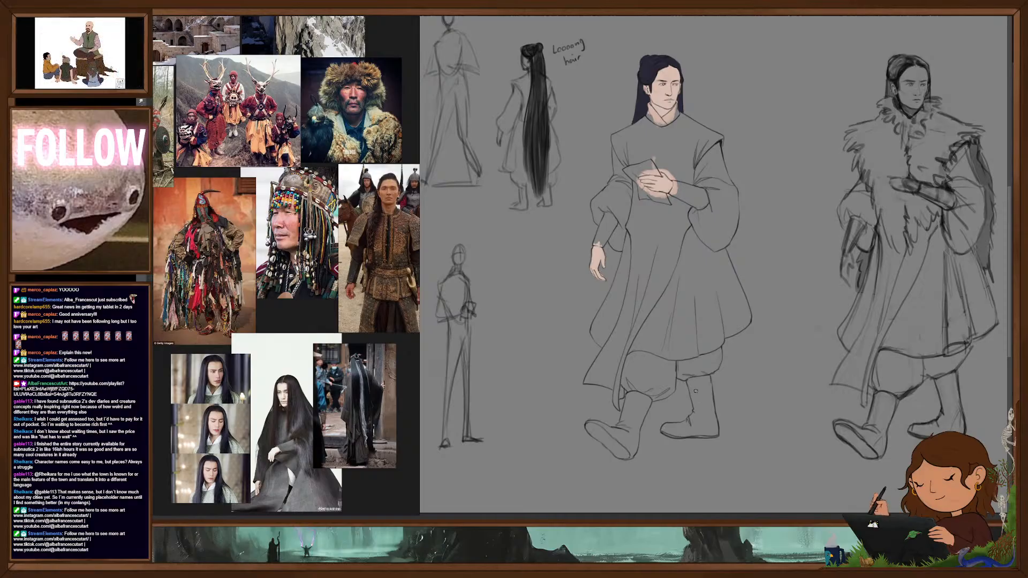
mouse_move(694, 379)
mouse_down()
mouse_move(714, 432)
mouse_move(665, 429)
mouse_move(703, 424)
mouse_move(692, 434)
mouse_up()
mouse_move(629, 394)
mouse_down()
mouse_move(625, 413)
mouse_move(648, 398)
mouse_move(633, 453)
mouse_move(596, 424)
mouse_up()
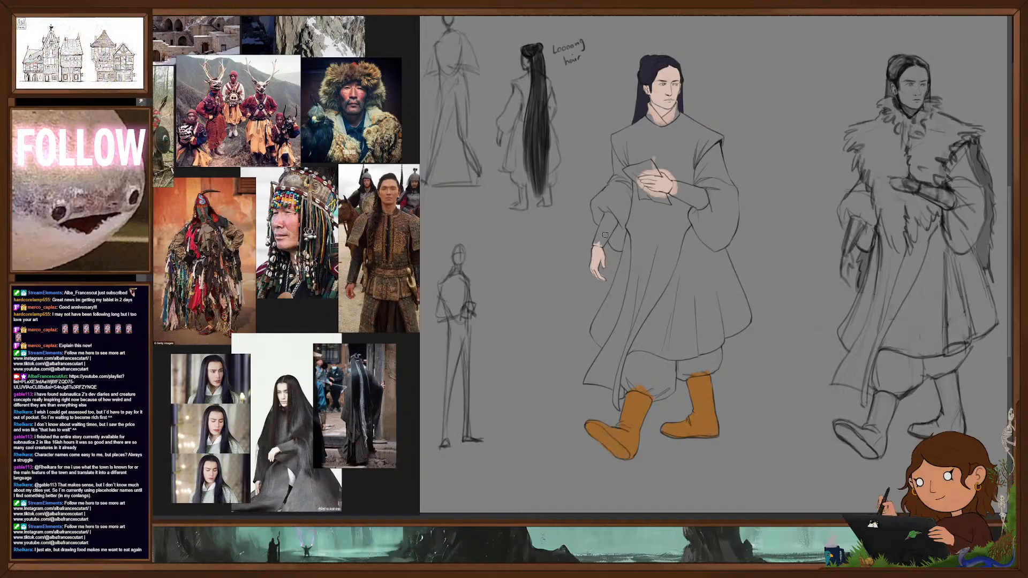
drag(605, 214, 614, 217)
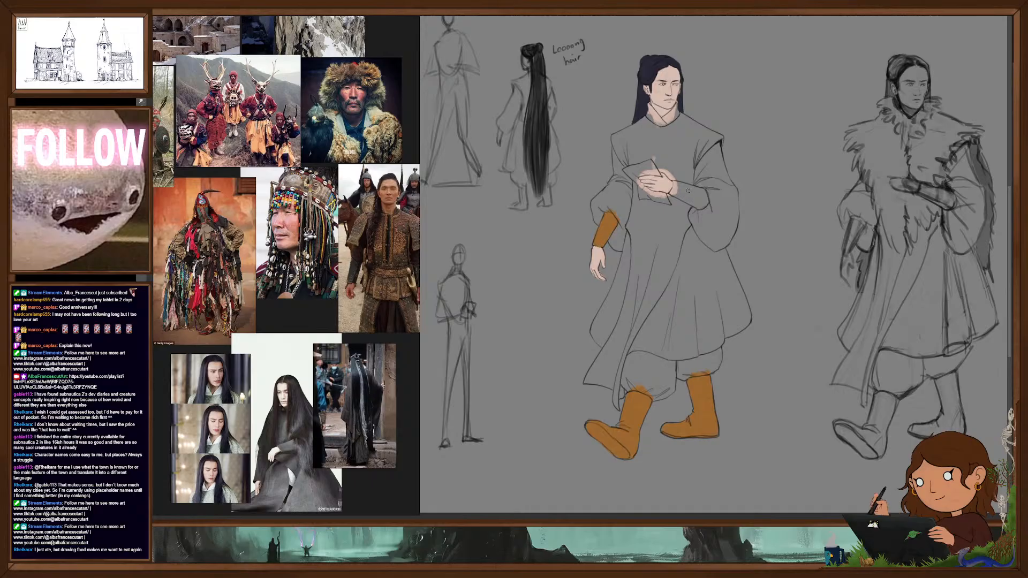
drag(702, 204, 692, 195)
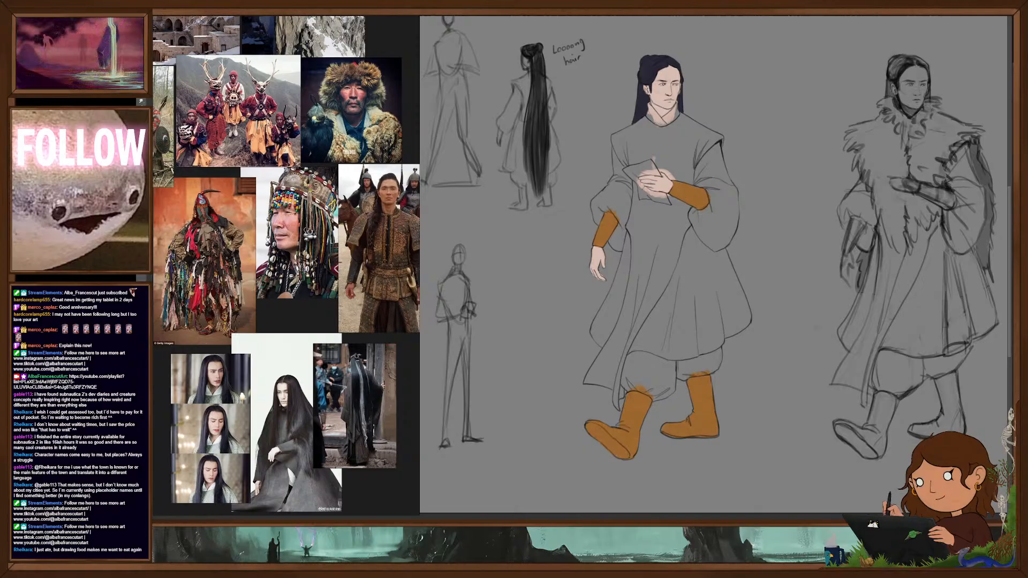
- Fill the walking figure's collar and both wide sleeves with a flat dark slate blue, working up to the sleeve outlines
mouse_move(675, 112)
mouse_down()
mouse_move(652, 119)
mouse_move(659, 125)
mouse_up()
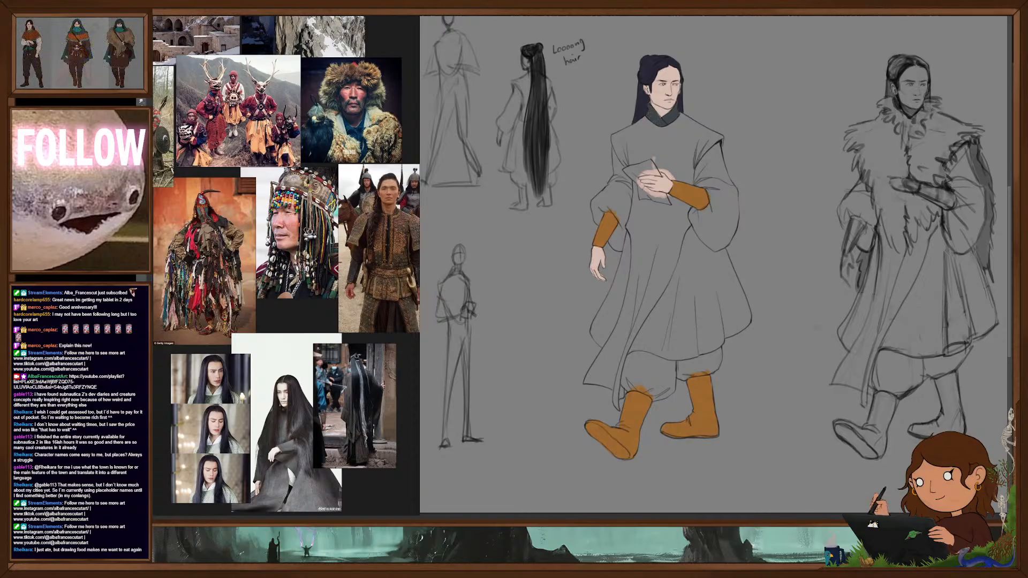
mouse_move(699, 171)
mouse_down()
mouse_move(716, 216)
mouse_move(720, 167)
mouse_move(731, 198)
mouse_move(728, 238)
mouse_move(693, 219)
mouse_move(710, 214)
mouse_move(717, 240)
mouse_up()
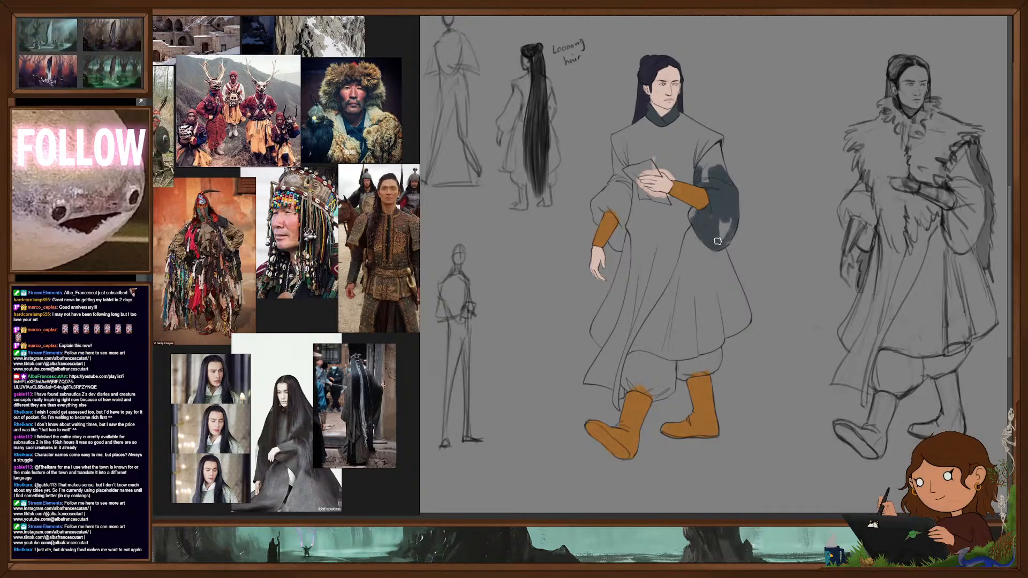
scroll(734, 210, up, 2)
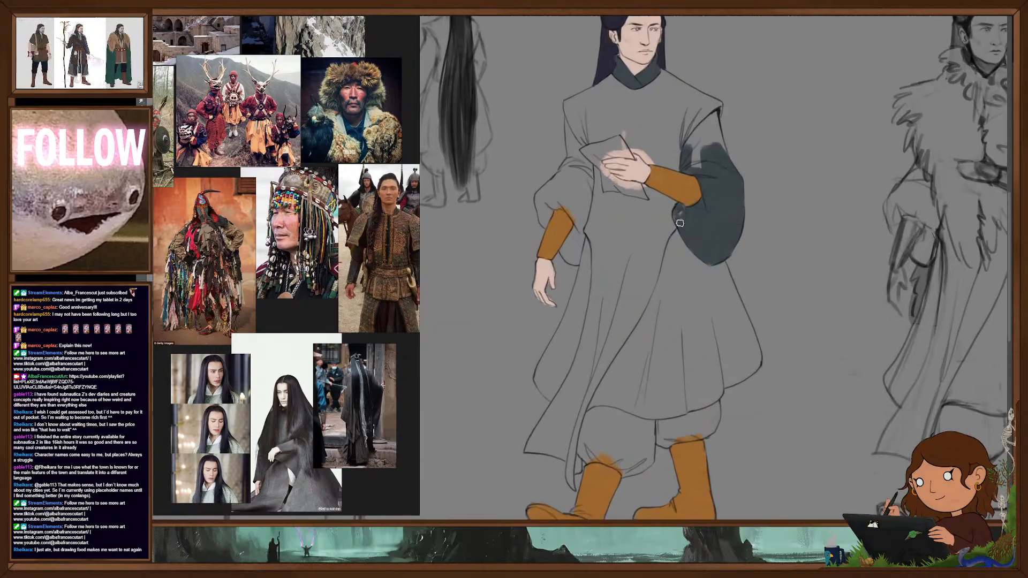
mouse_move(691, 150)
mouse_down()
mouse_move(715, 129)
mouse_move(726, 152)
mouse_up()
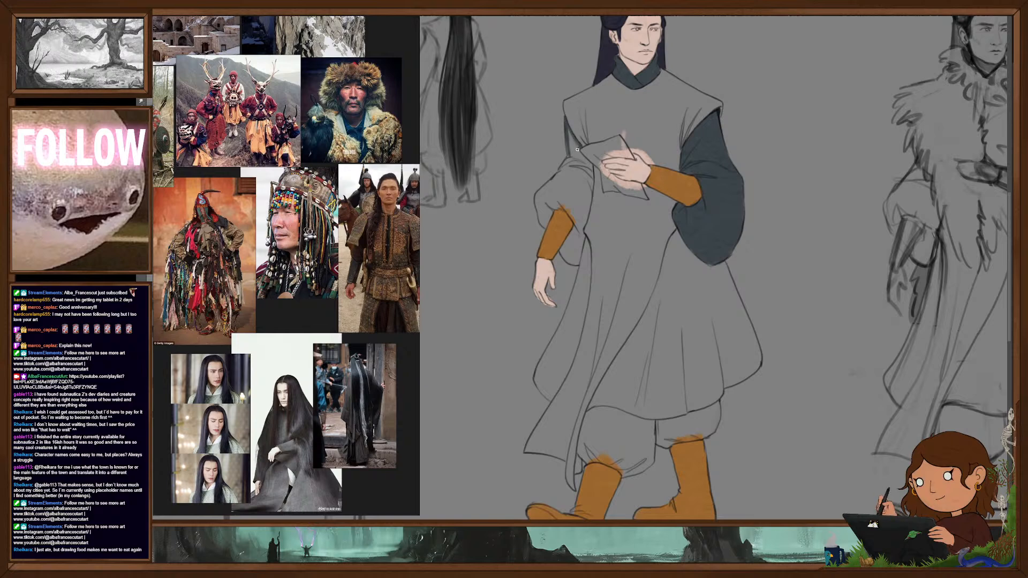
mouse_move(591, 165)
mouse_down()
mouse_move(578, 265)
mouse_move(563, 261)
mouse_move(571, 238)
mouse_up()
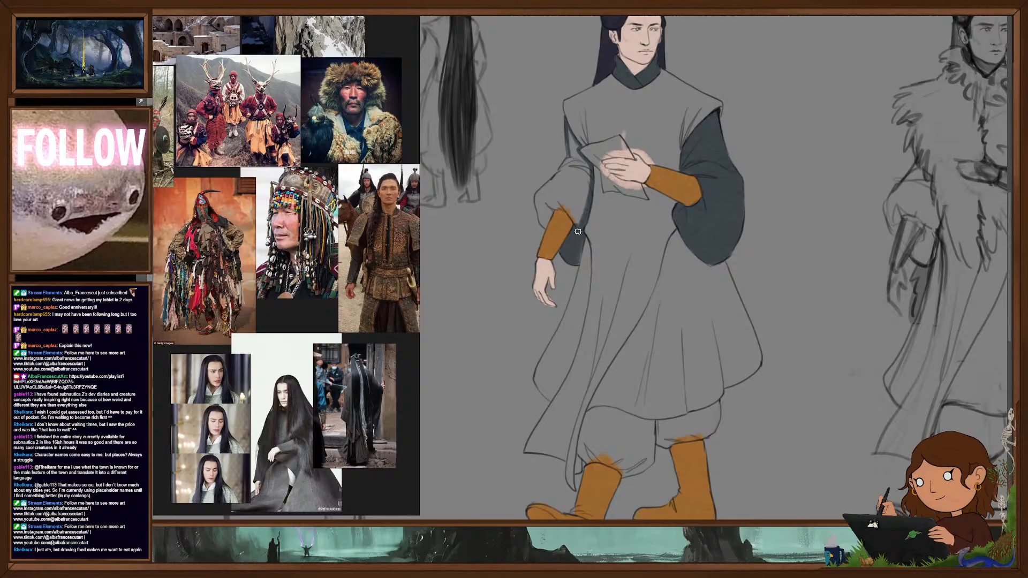
mouse_move(573, 217)
mouse_down()
mouse_move(562, 199)
mouse_move(584, 174)
mouse_move(587, 204)
mouse_move(588, 171)
mouse_move(573, 166)
mouse_up()
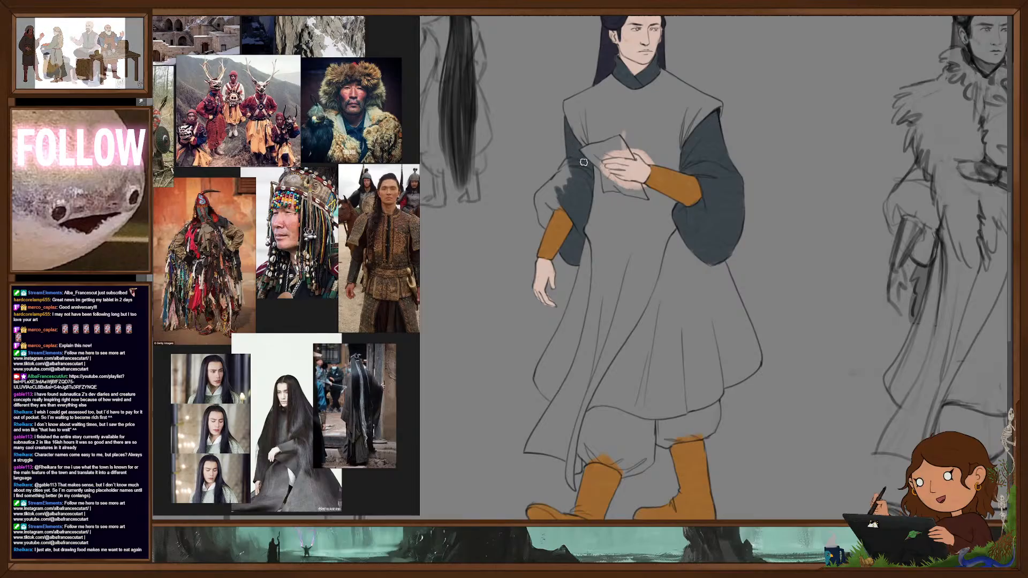
drag(538, 201, 561, 178)
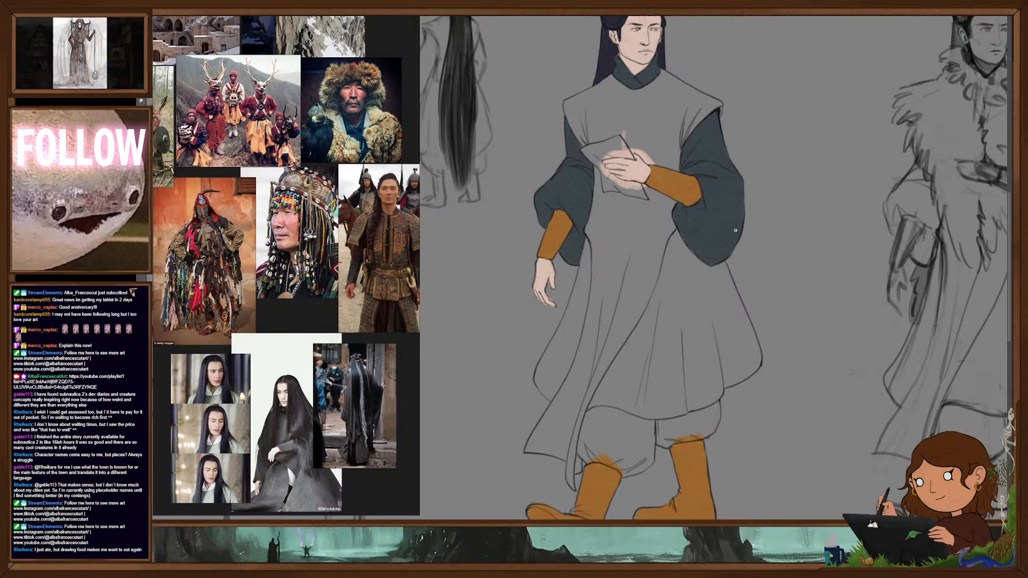
scroll(731, 250, down, 5)
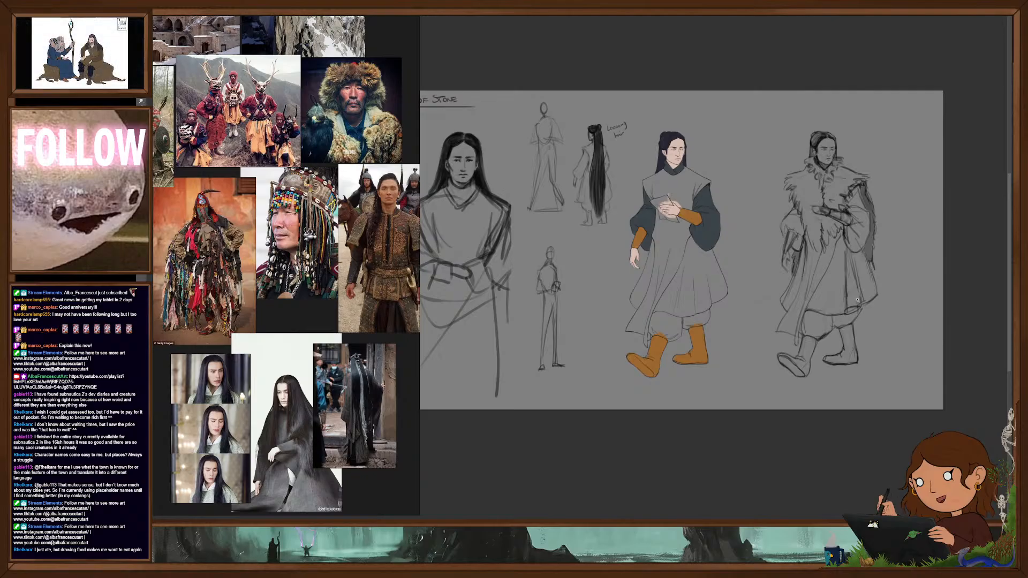
drag(685, 231, 730, 276)
drag(730, 275, 746, 298)
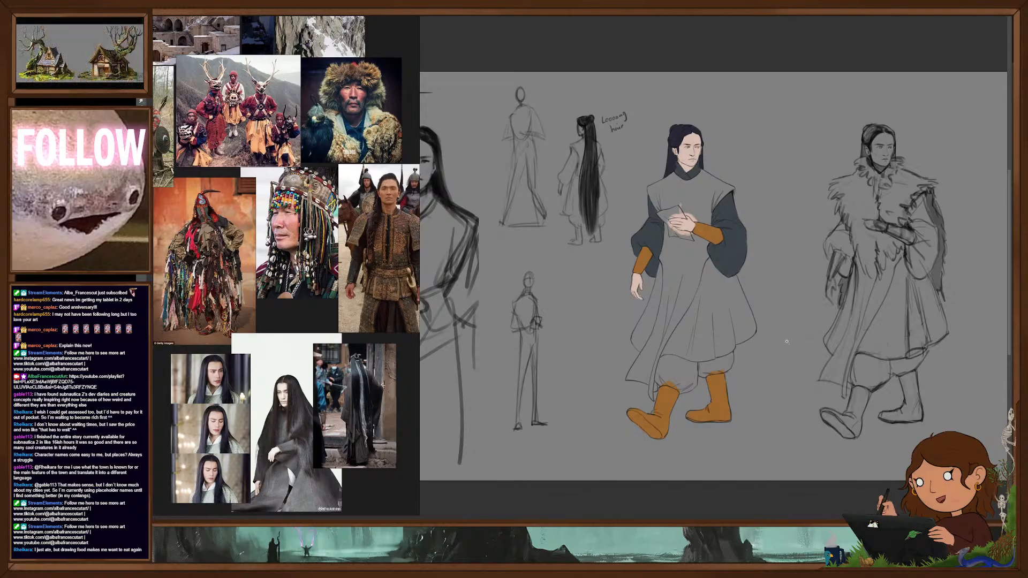
drag(696, 333, 809, 277)
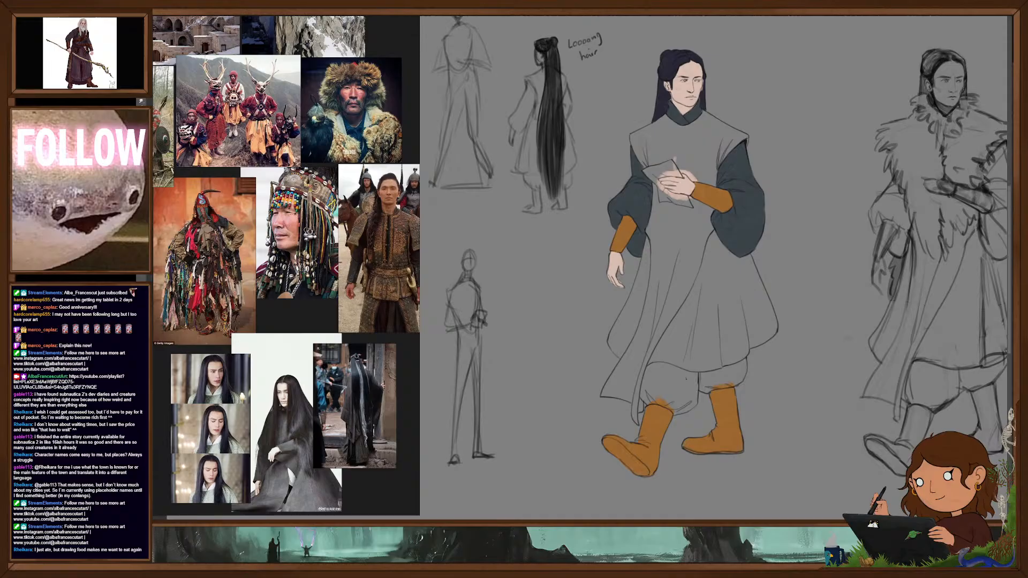
drag(712, 348, 732, 336)
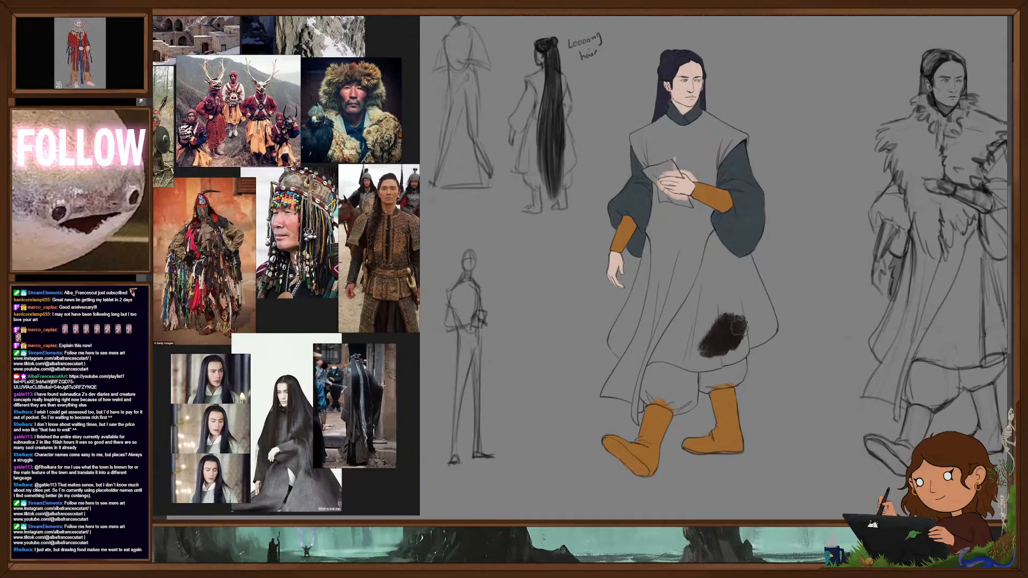
key(ctrl+z)
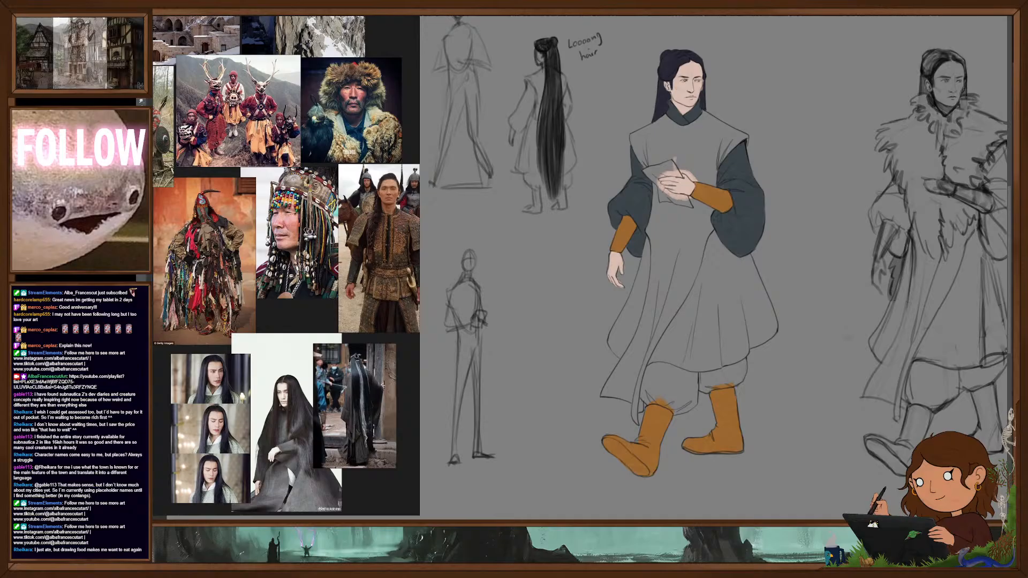
- Block in both legs of the baggy trousers between the robe's hem and the boots in a near-black navy
mouse_move(667, 383)
mouse_down()
mouse_move(651, 382)
mouse_move(672, 371)
mouse_move(691, 374)
mouse_move(691, 390)
mouse_up()
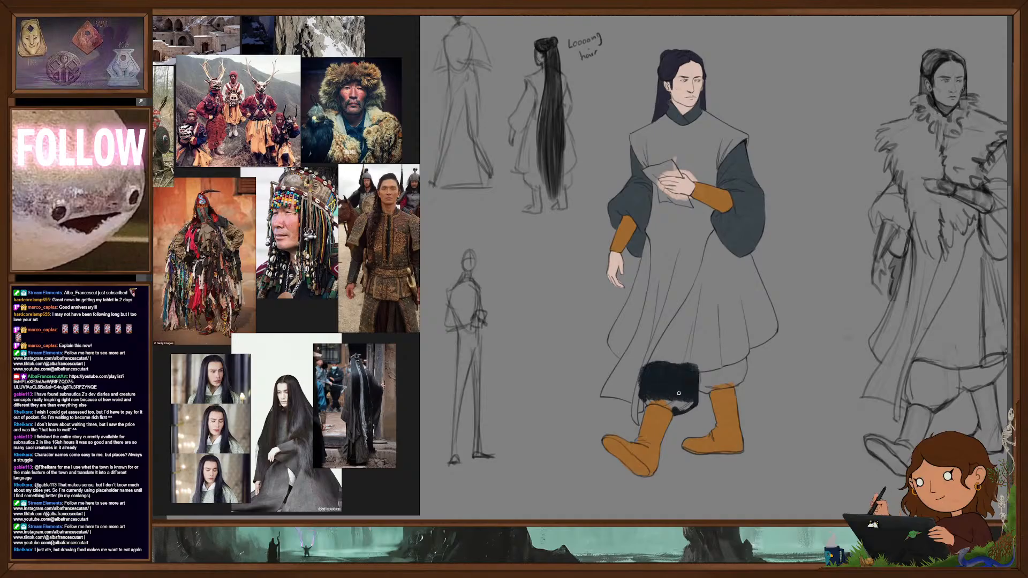
mouse_move(643, 399)
mouse_down()
mouse_move(695, 403)
mouse_move(707, 377)
mouse_move(725, 371)
mouse_move(693, 386)
mouse_move(737, 384)
mouse_move(744, 362)
mouse_move(738, 377)
mouse_up()
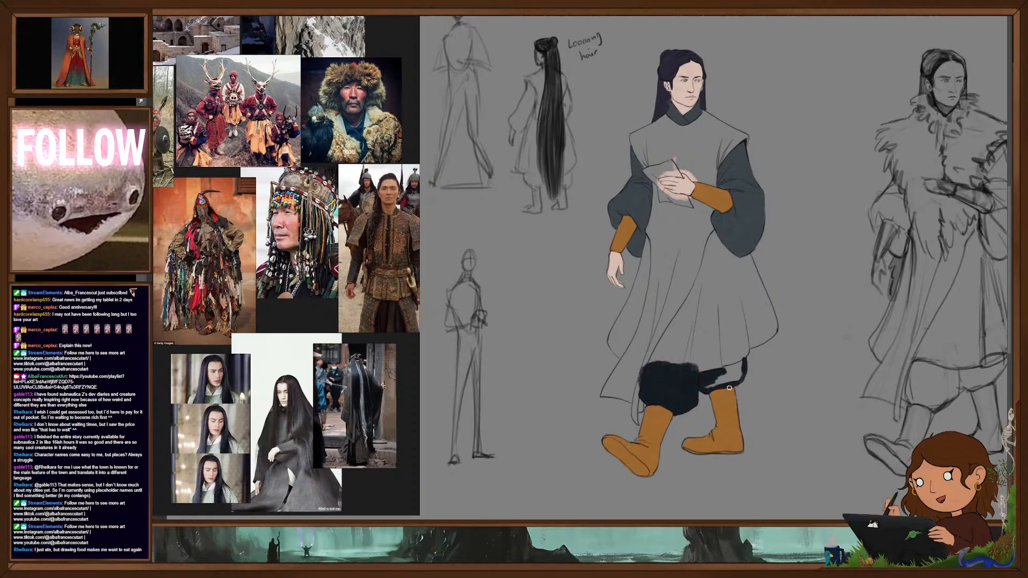
mouse_move(707, 385)
mouse_down()
mouse_move(736, 381)
mouse_move(738, 367)
mouse_move(723, 364)
mouse_move(736, 370)
mouse_up()
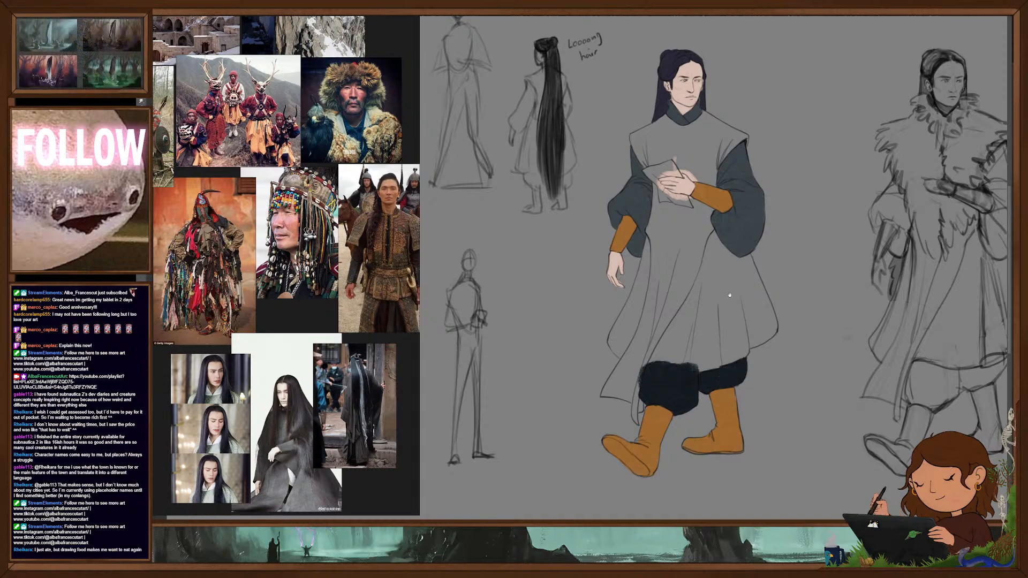
- Try dark green, then dark brown, as the flat colour for the walking figure's robe skirt beside the front panel
drag(733, 283, 728, 306)
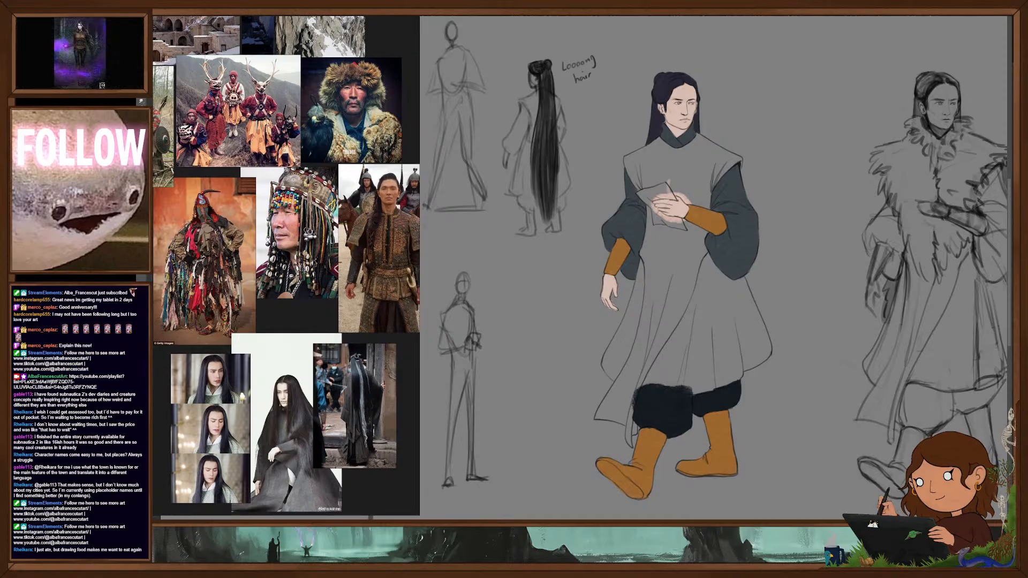
mouse_move(699, 363)
mouse_down()
mouse_move(702, 377)
mouse_move(726, 370)
mouse_up()
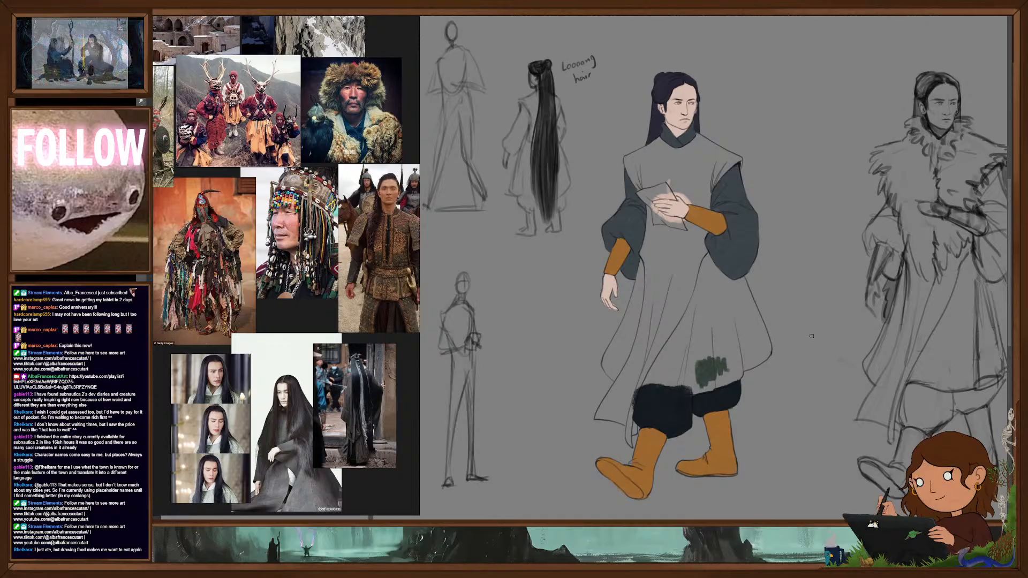
drag(741, 292, 761, 334)
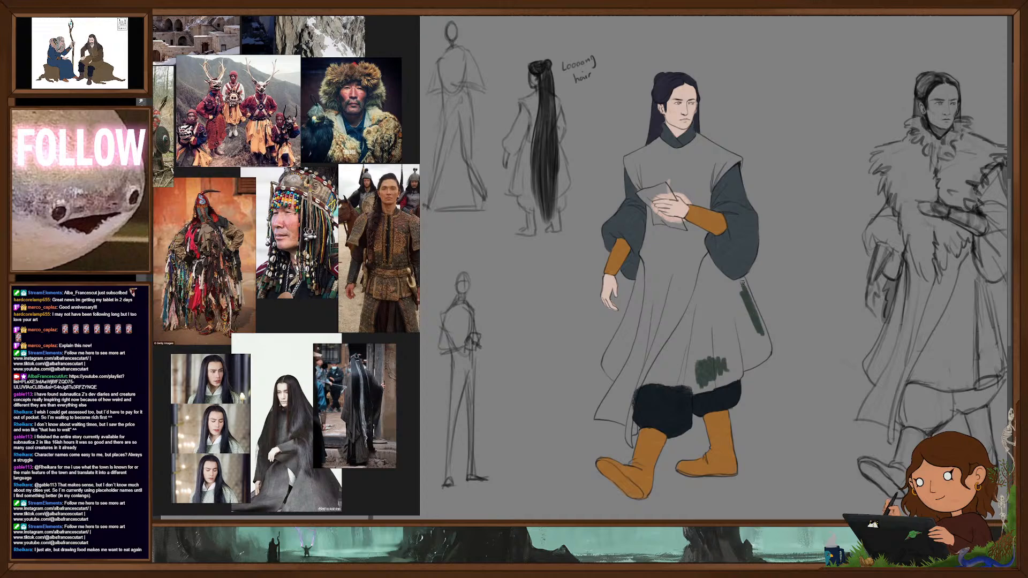
mouse_move(742, 279)
mouse_down()
mouse_move(765, 336)
mouse_move(743, 370)
mouse_up()
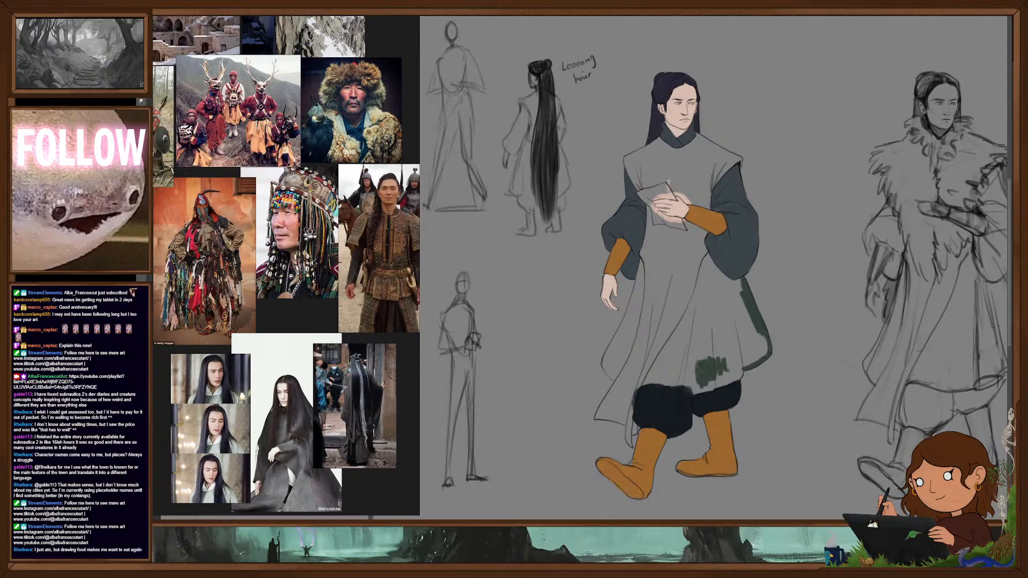
mouse_move(696, 383)
mouse_down()
mouse_move(758, 298)
mouse_move(766, 346)
mouse_up()
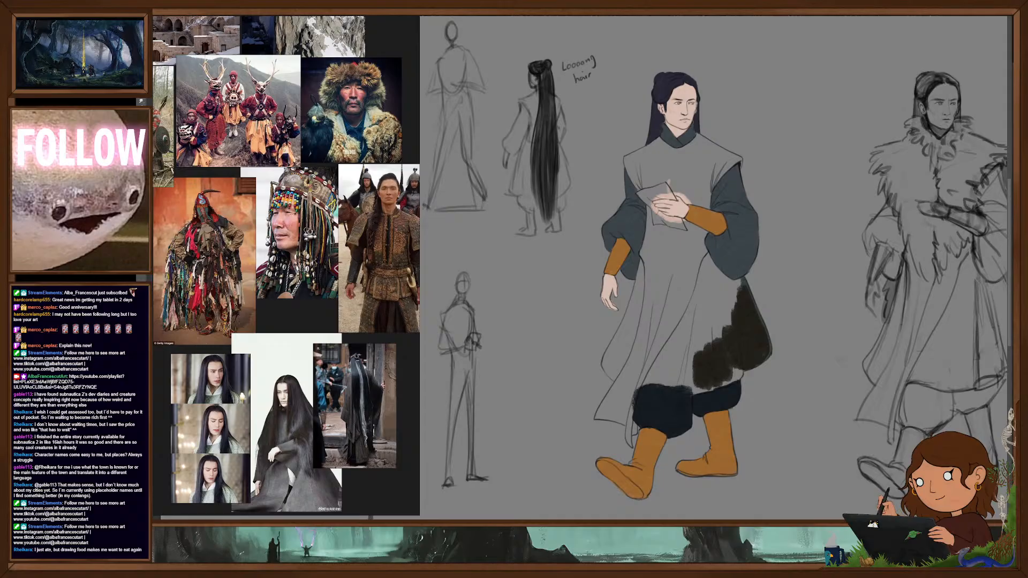
- Fill the robe's skirt on both sides of the long front panel with a flat dark teal-navy
mouse_move(715, 347)
mouse_down()
mouse_move(701, 353)
mouse_move(741, 283)
mouse_up()
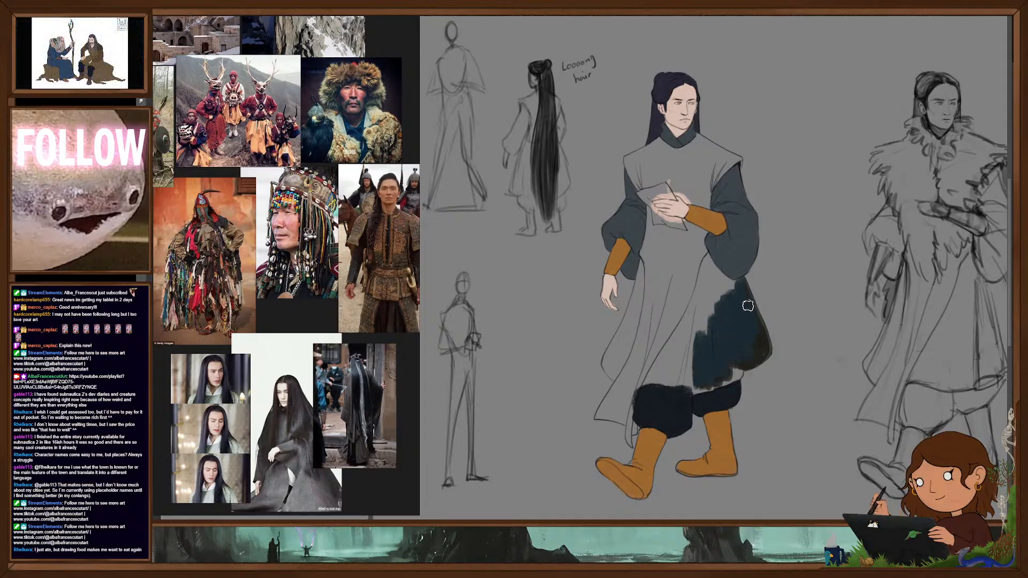
mouse_move(762, 340)
mouse_down()
mouse_move(760, 356)
mouse_move(718, 382)
mouse_move(654, 381)
mouse_move(705, 258)
mouse_up()
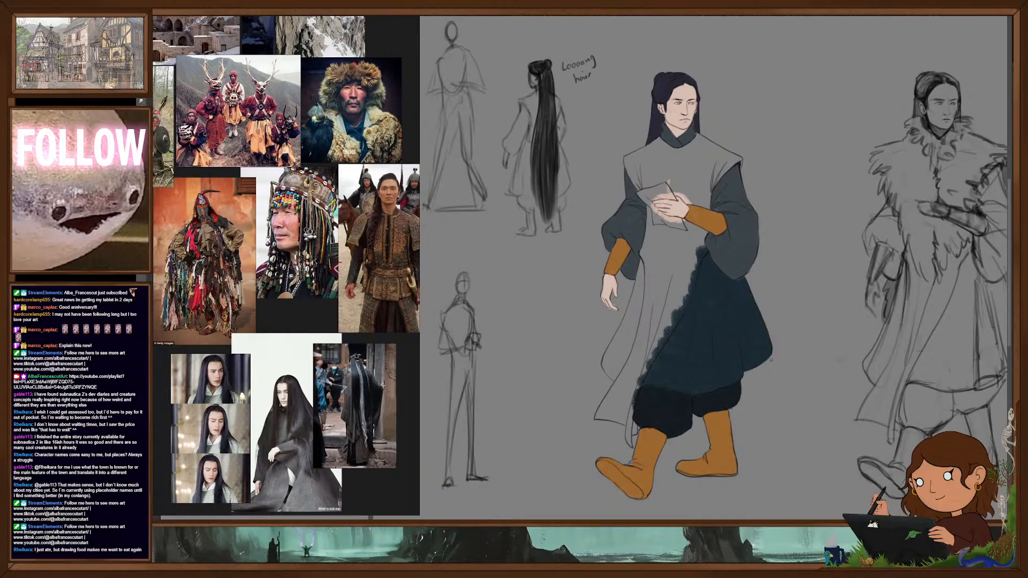
mouse_move(604, 363)
mouse_down()
mouse_move(613, 378)
mouse_move(612, 347)
mouse_move(643, 260)
mouse_move(632, 320)
mouse_up()
drag(646, 264, 637, 321)
mouse_move(645, 284)
mouse_down()
mouse_move(637, 337)
mouse_move(609, 360)
mouse_up()
drag(624, 323, 616, 383)
- Recolour both boots of the walking figure in a flat dark brown
mouse_move(791, 367)
mouse_down()
mouse_move(786, 403)
mouse_move(824, 356)
mouse_up()
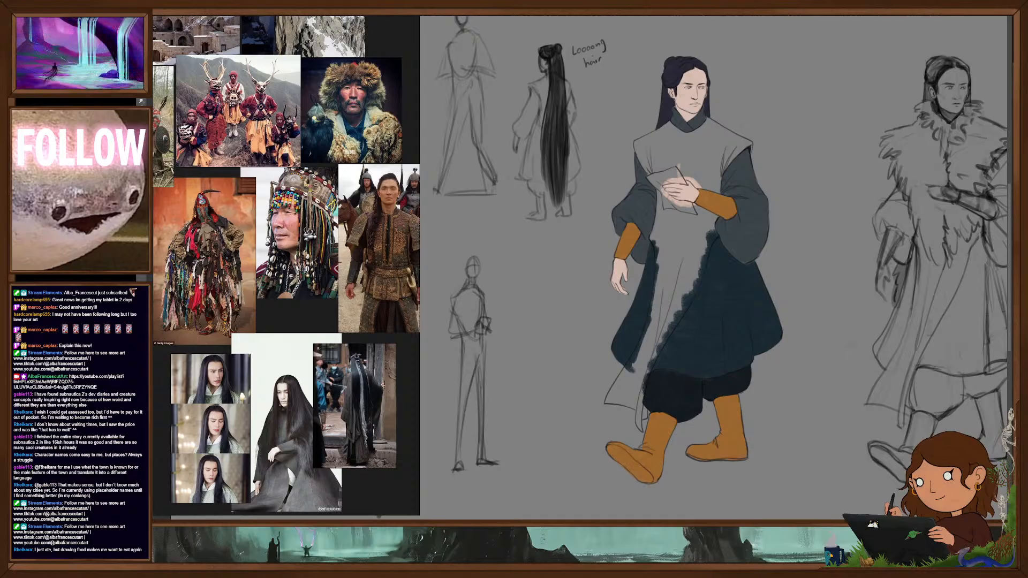
mouse_move(687, 456)
mouse_down()
mouse_move(726, 464)
mouse_move(742, 409)
mouse_move(726, 409)
mouse_move(728, 400)
mouse_up()
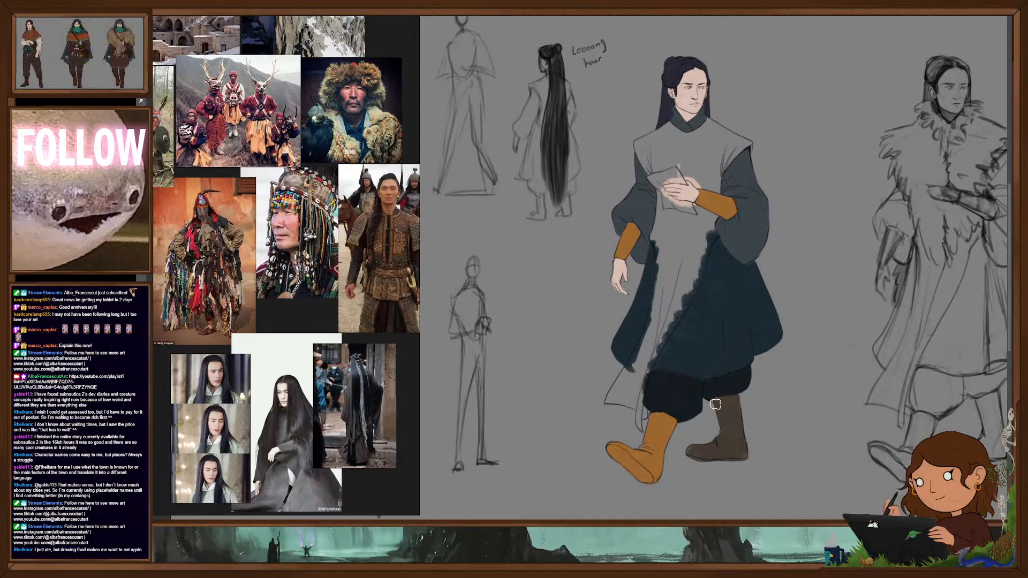
mouse_move(658, 437)
mouse_down()
mouse_move(660, 424)
mouse_move(667, 450)
mouse_move(656, 472)
mouse_up()
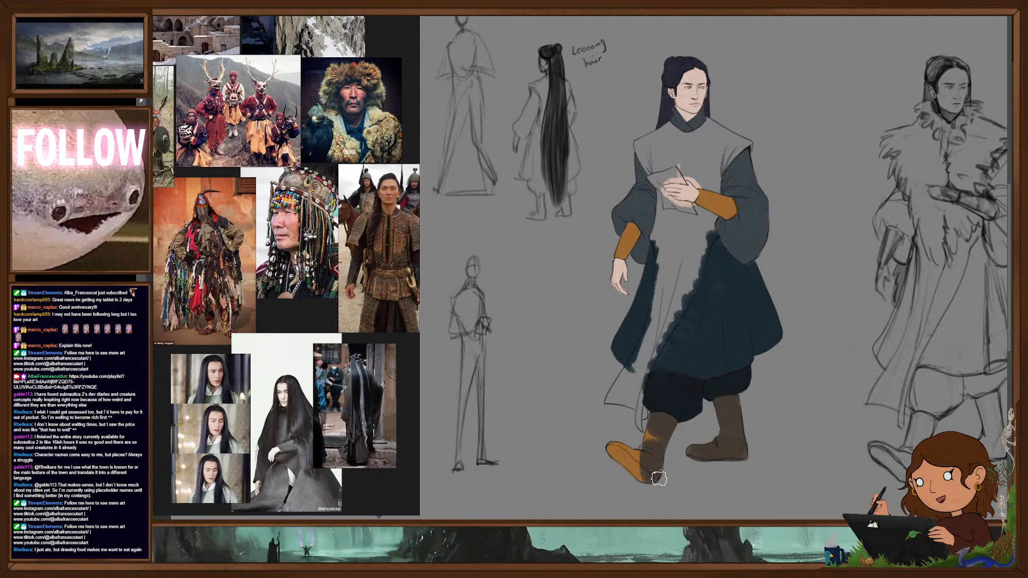
drag(650, 454, 619, 441)
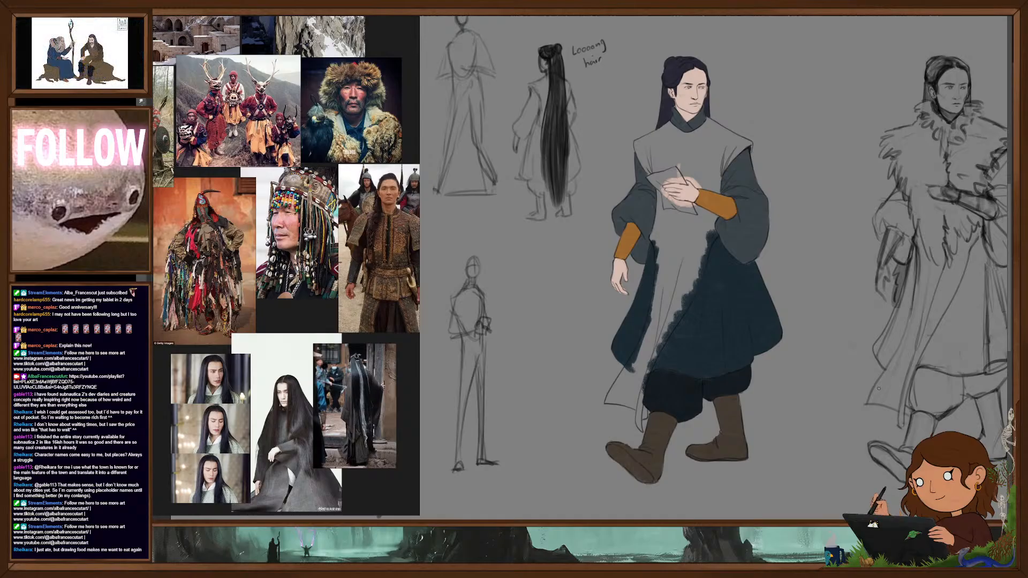
- Outline the robe's long front panel from waist to slanted hem in mustard yellow and fill it in
drag(793, 412, 791, 426)
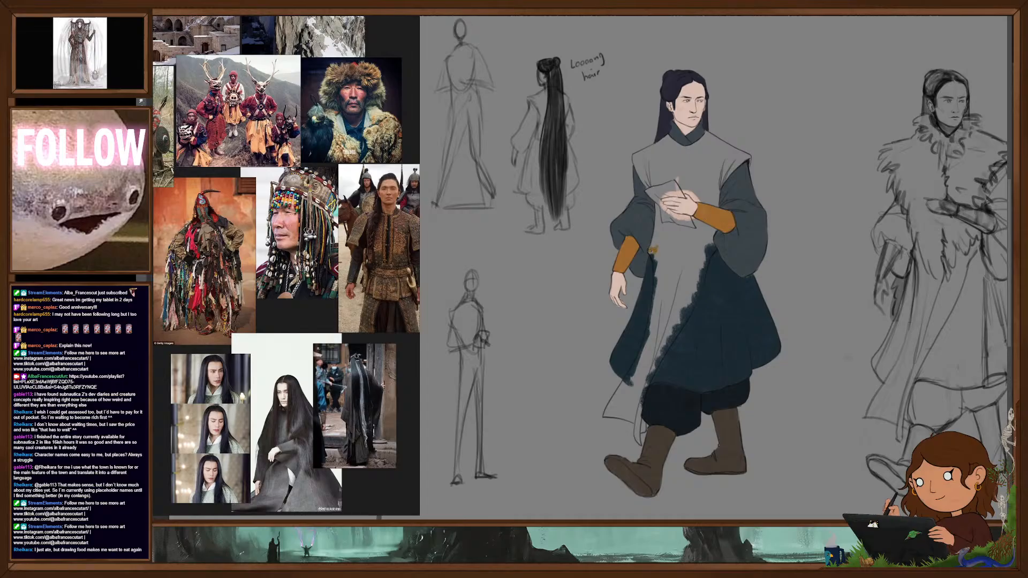
mouse_move(652, 256)
mouse_down()
mouse_move(658, 285)
mouse_move(657, 250)
mouse_up()
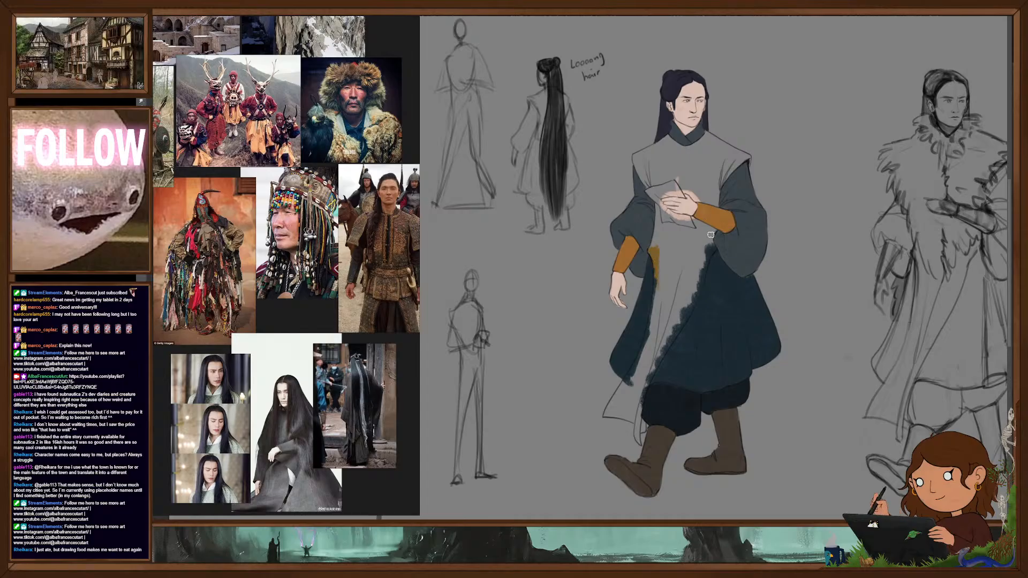
drag(711, 231, 637, 437)
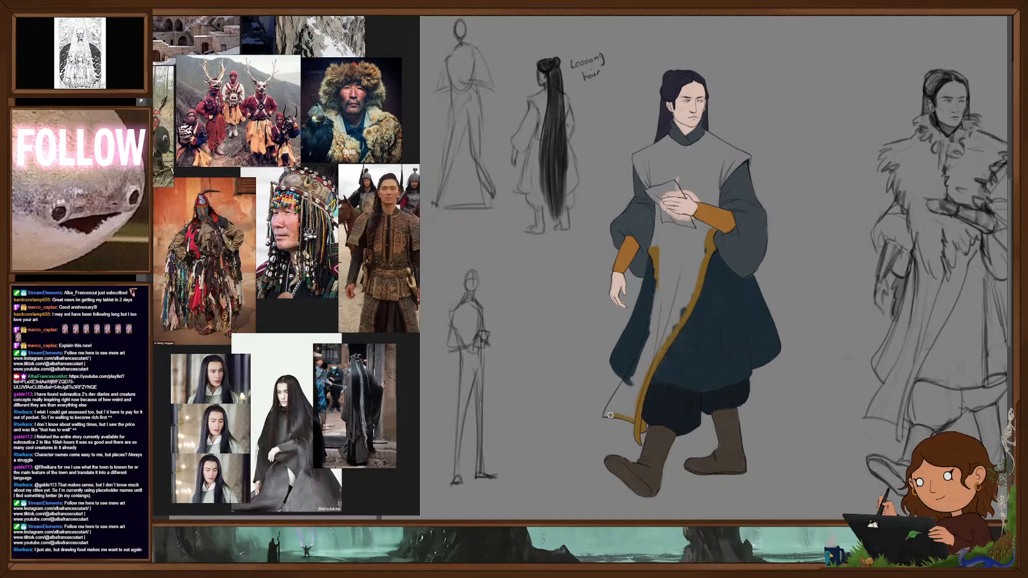
drag(606, 416, 631, 371)
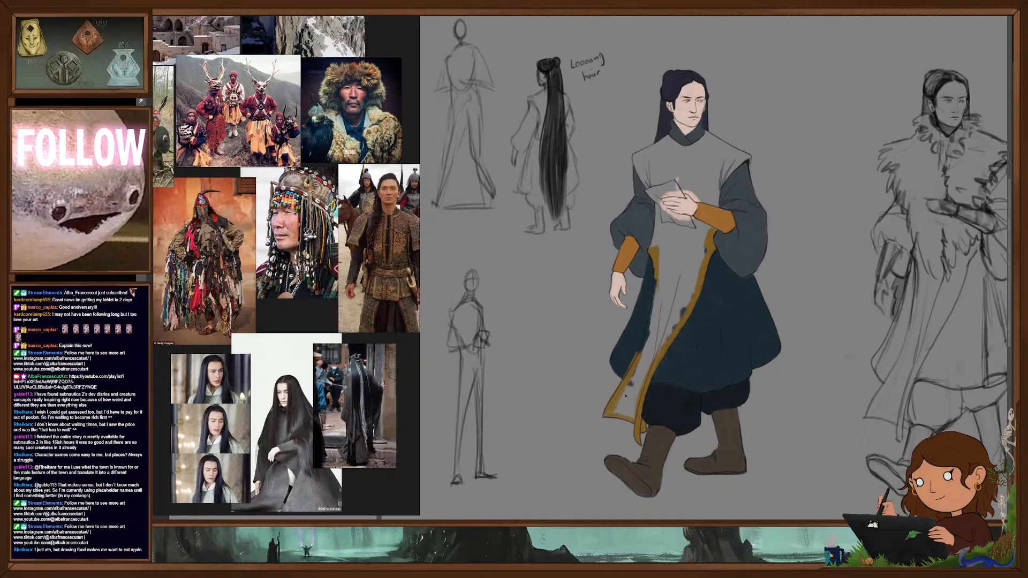
drag(611, 408, 659, 277)
mouse_move(649, 343)
mouse_down()
mouse_move(618, 406)
mouse_move(628, 409)
mouse_up()
mouse_move(644, 375)
mouse_down()
mouse_move(708, 234)
mouse_move(689, 284)
mouse_move(672, 252)
mouse_move(663, 270)
mouse_move(659, 232)
mouse_move(686, 238)
mouse_move(697, 230)
mouse_move(690, 220)
mouse_up()
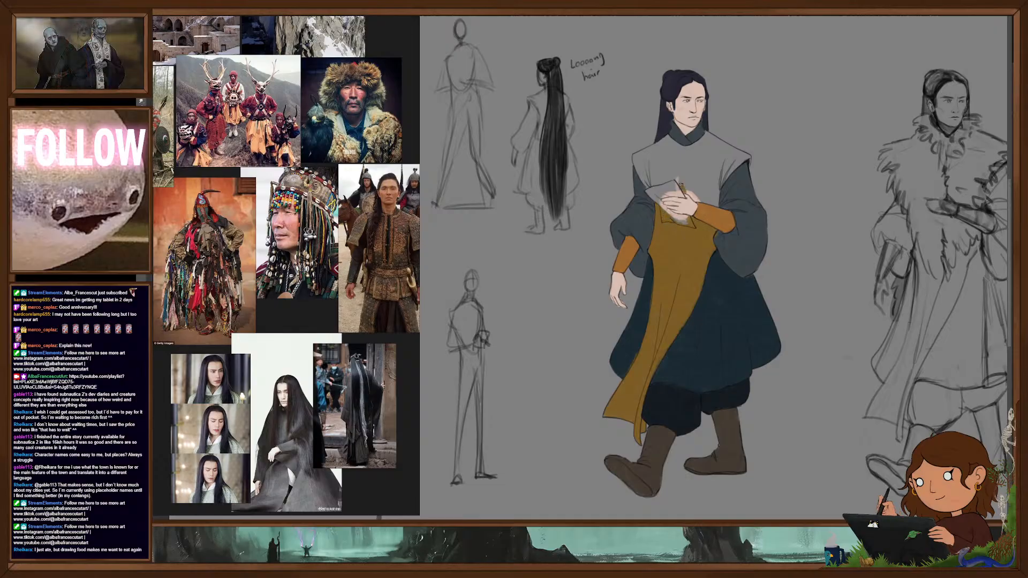
- Extend the flat mustard yellow over the tunic's chest and both shoulders, up to the collar and sleeves
drag(692, 185, 715, 197)
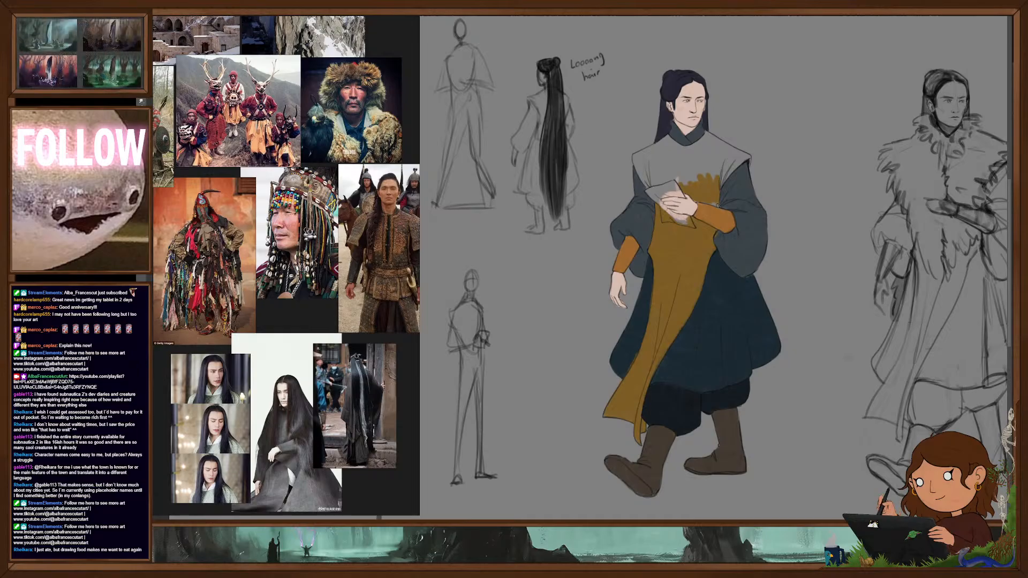
drag(724, 161, 741, 160)
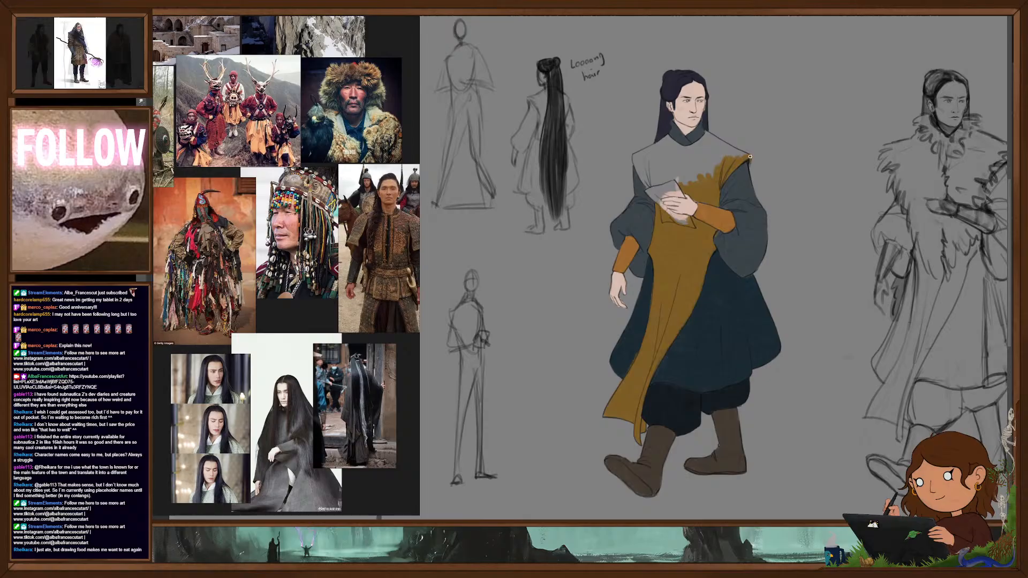
mouse_move(706, 140)
mouse_down()
mouse_move(742, 153)
mouse_move(704, 141)
mouse_move(719, 153)
mouse_up()
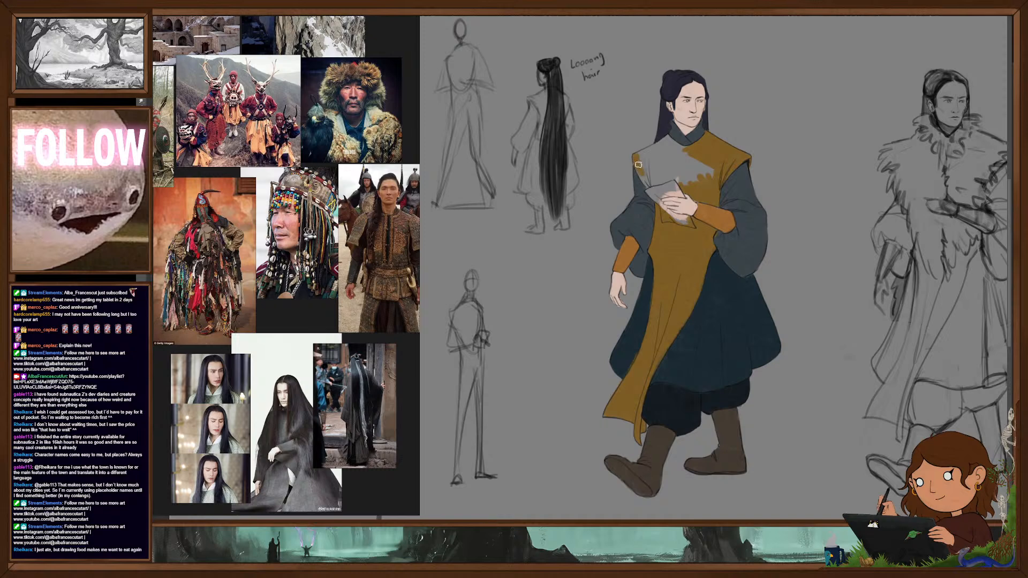
mouse_move(661, 185)
mouse_down()
mouse_move(691, 163)
mouse_move(656, 161)
mouse_move(674, 147)
mouse_up()
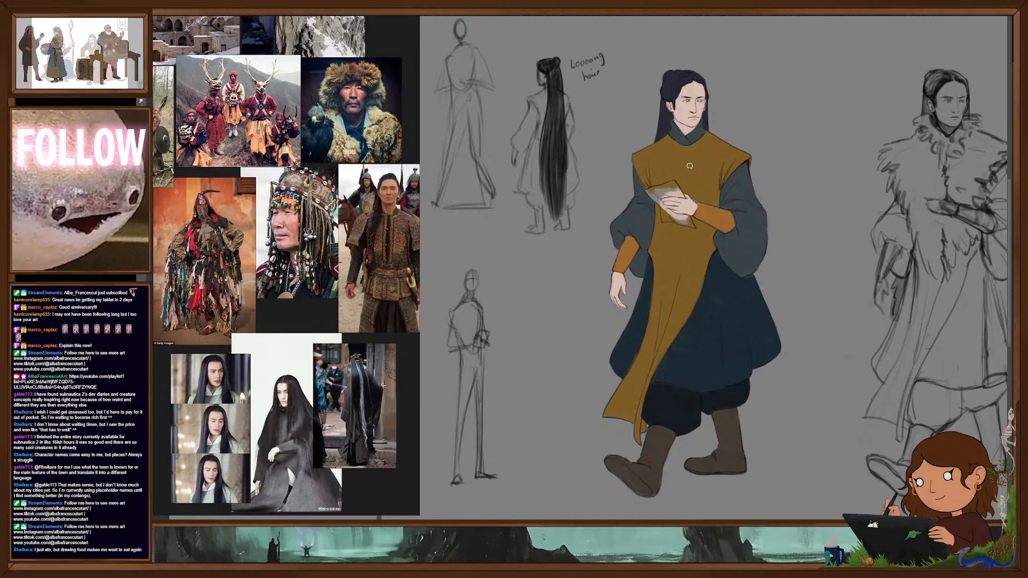
- Recolour both forearm guards of the walking figure in a flat near-black
drag(746, 349, 762, 303)
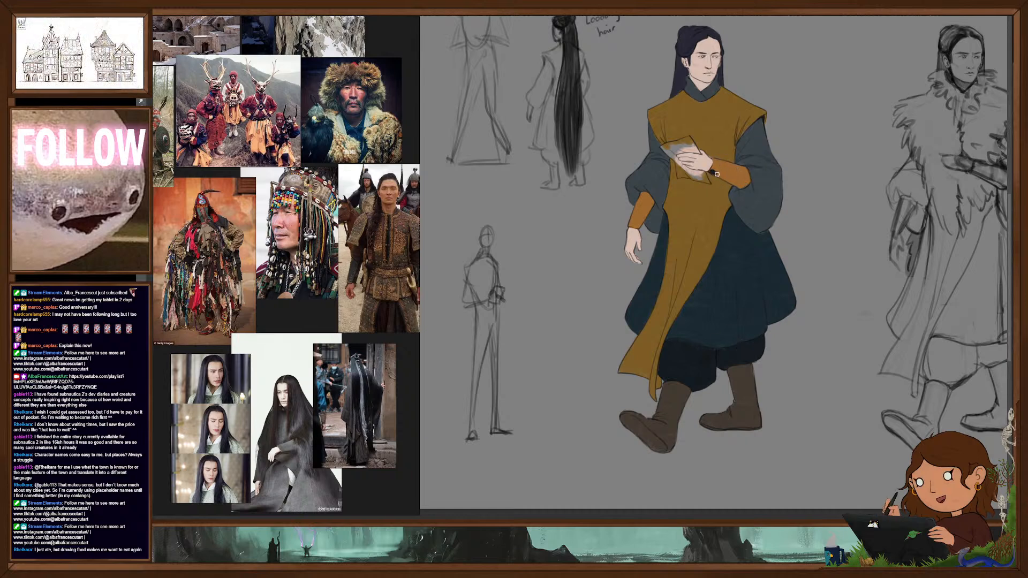
mouse_move(731, 179)
mouse_down()
mouse_move(717, 163)
mouse_move(740, 168)
mouse_move(742, 186)
mouse_up()
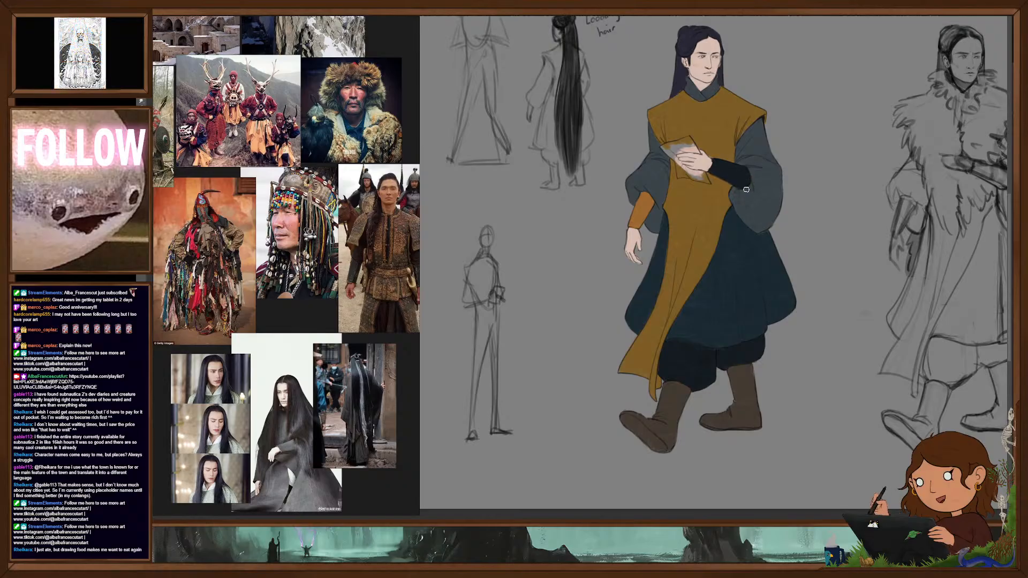
mouse_move(643, 198)
mouse_down()
mouse_move(640, 221)
mouse_move(651, 204)
mouse_up()
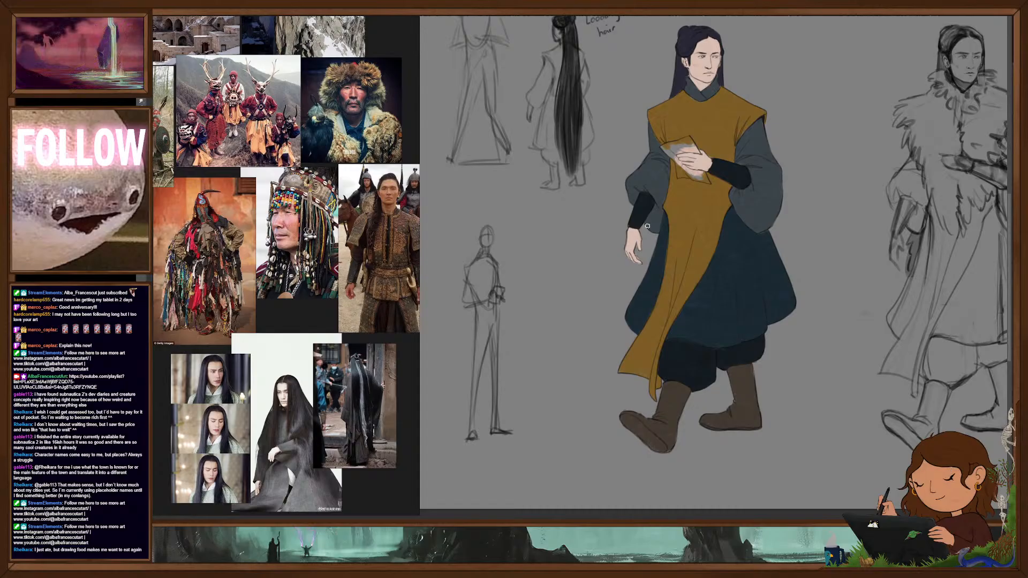
key(ctrl+0)
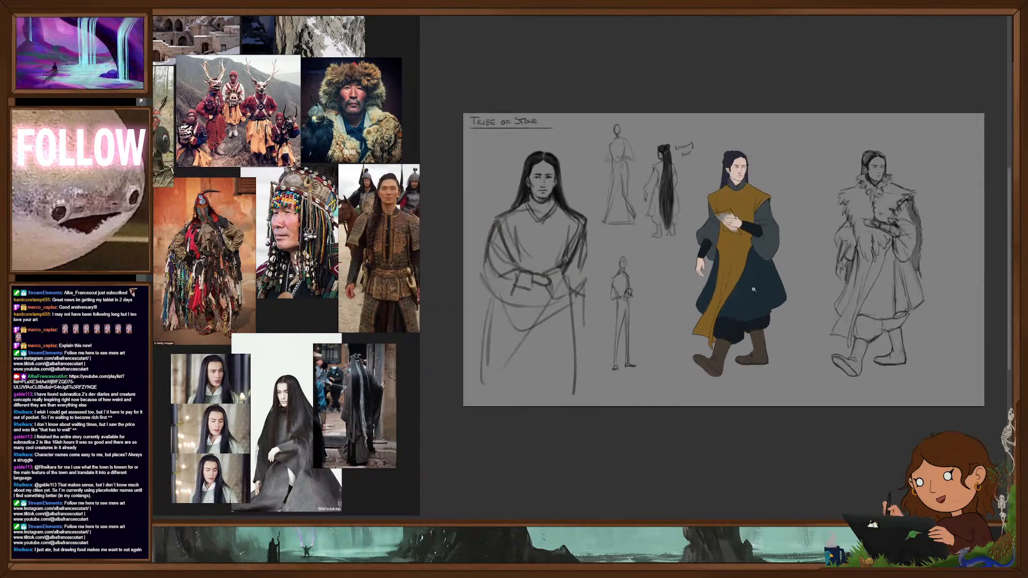
- Touch up the dark blue skirt just beneath the wide sleeve of the arm holding the paper
scroll(763, 322, up, 5)
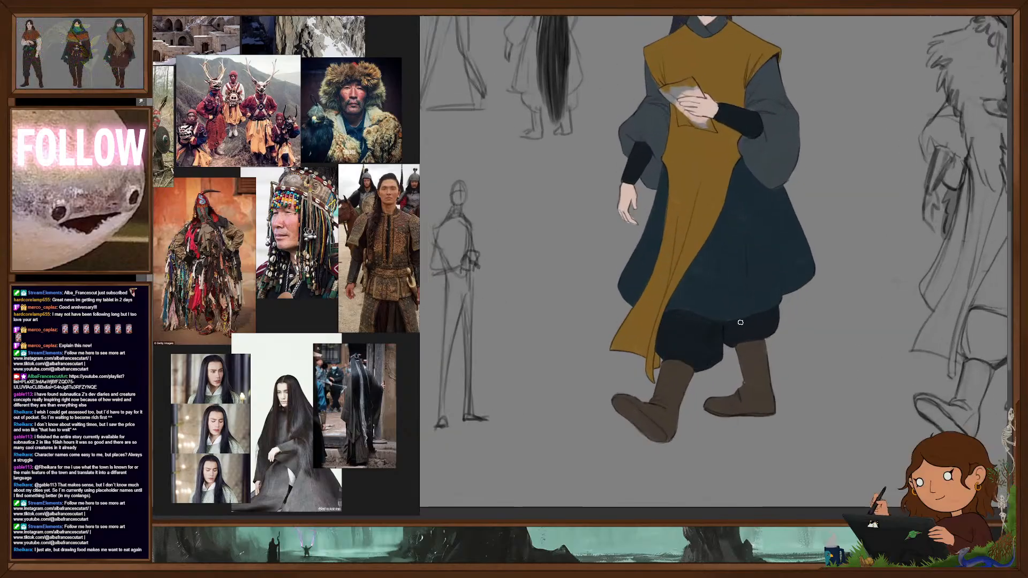
alt+click(776, 202)
drag(776, 192, 782, 186)
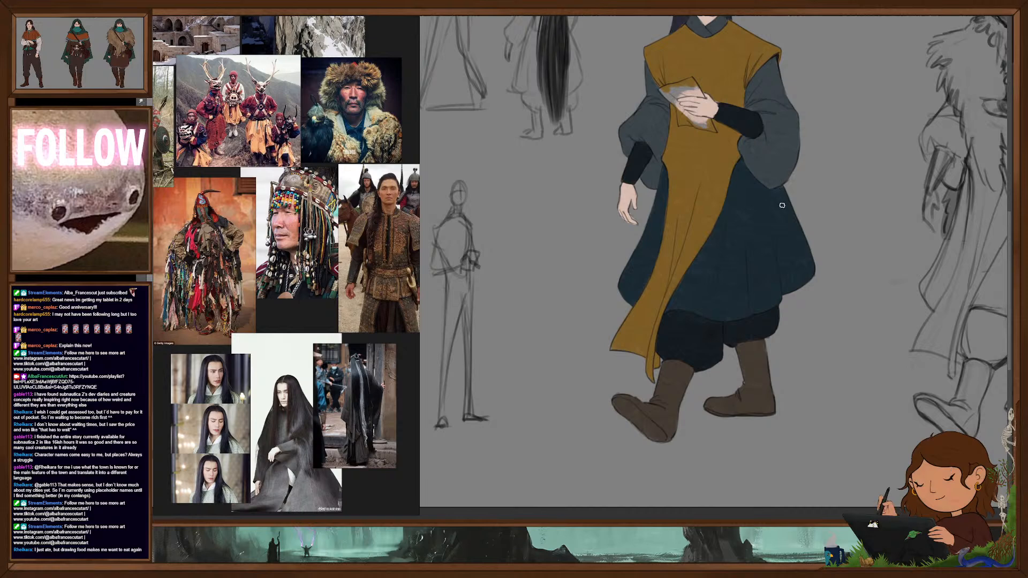
drag(819, 323, 828, 362)
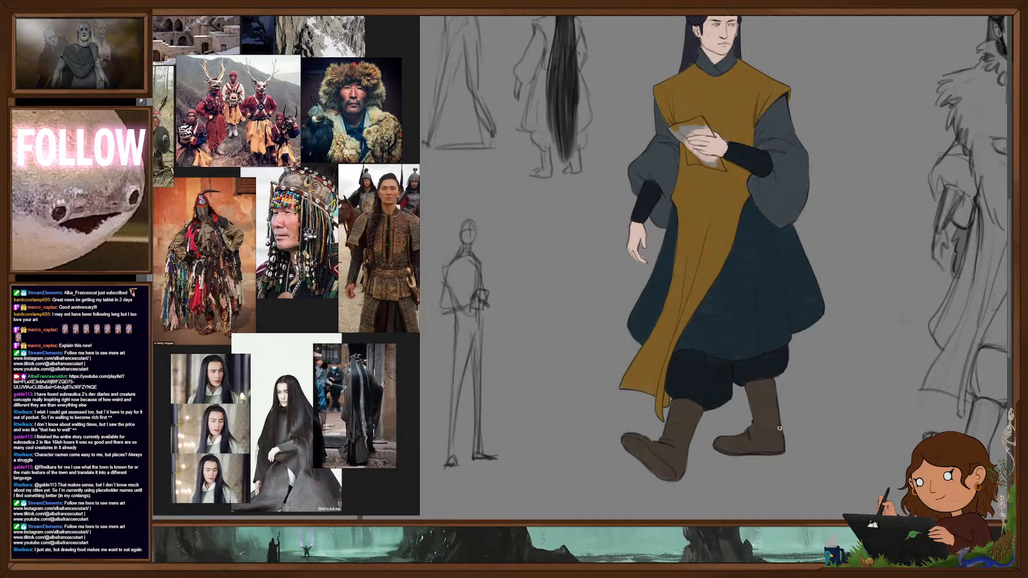
scroll(810, 367, down, 2)
drag(827, 371, 794, 387)
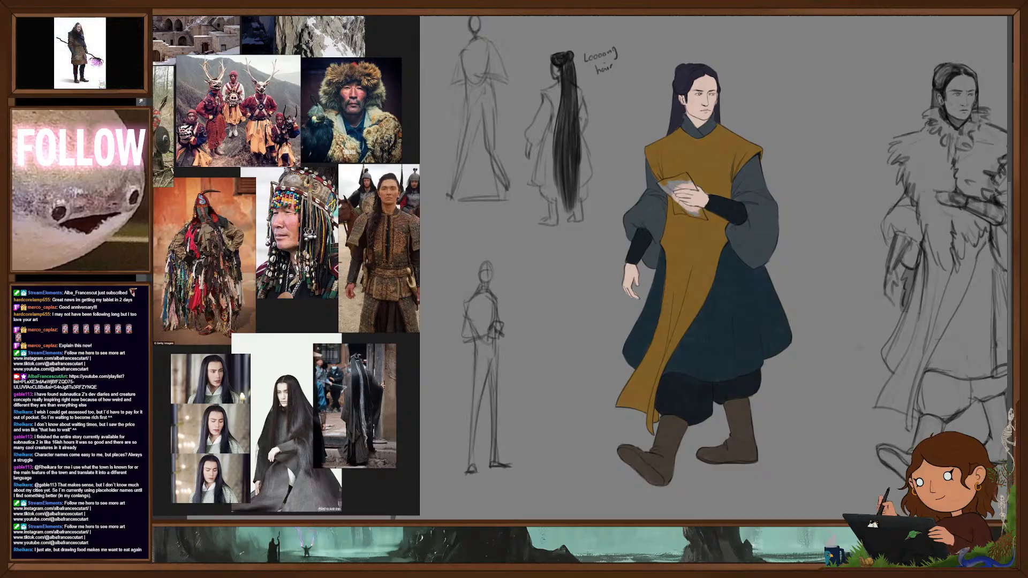
- Paint the sheets of paper in the figure's hand a flat pale cream
scroll(679, 194, up, 3)
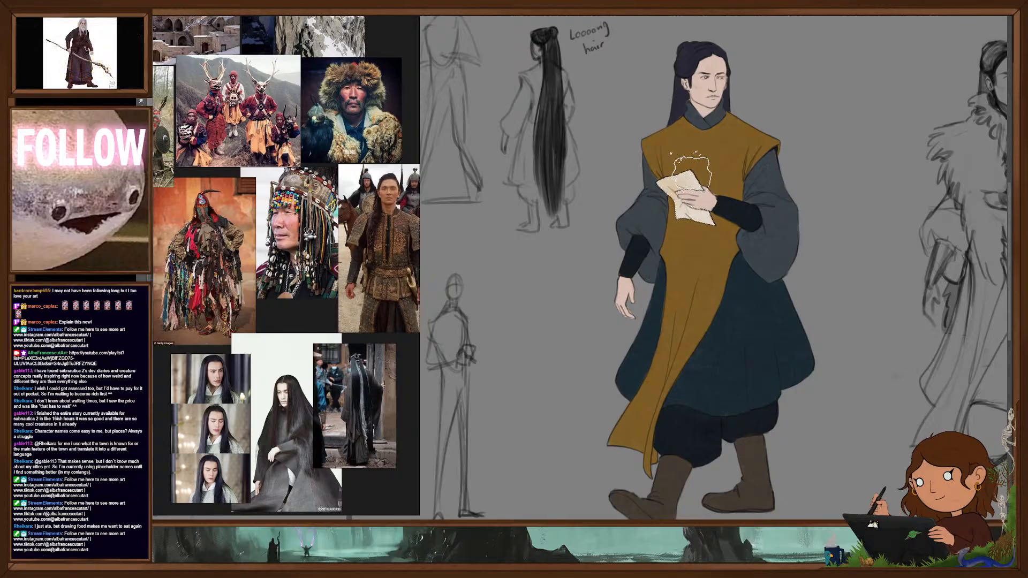
mouse_move(698, 231)
mouse_down()
mouse_move(677, 218)
mouse_move(676, 181)
mouse_up()
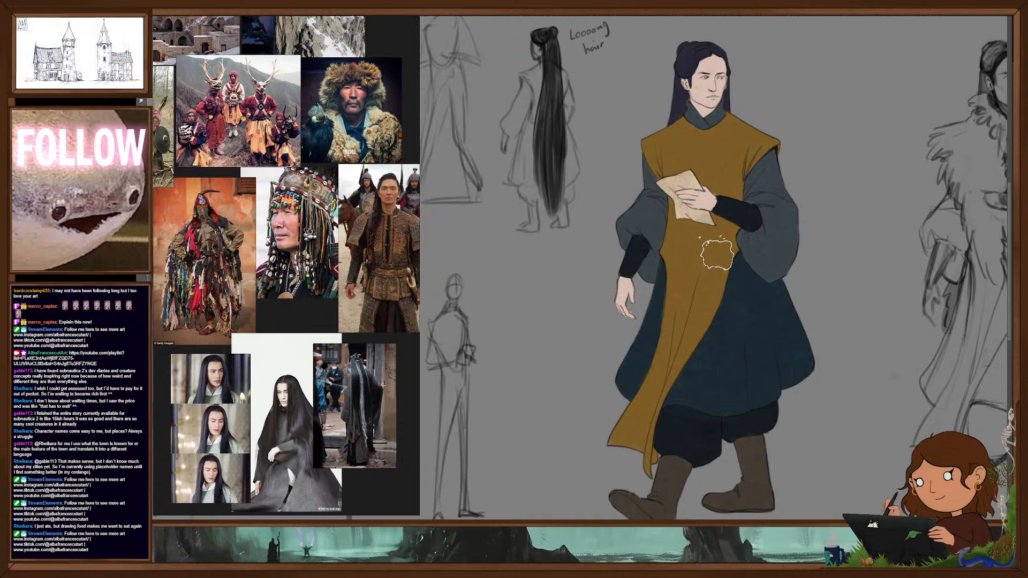
alt+click(710, 202)
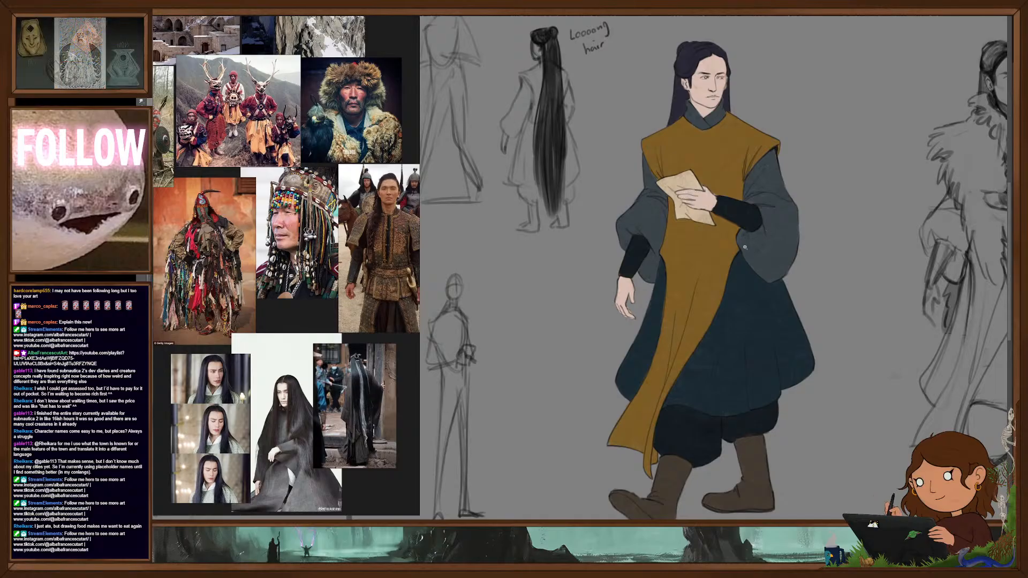
- Put red, blue and purple colour swatches on the tunic's chest, matched to the coloured character line-up, and hide the line-up
scroll(766, 235, down, 3)
drag(784, 263, 780, 278)
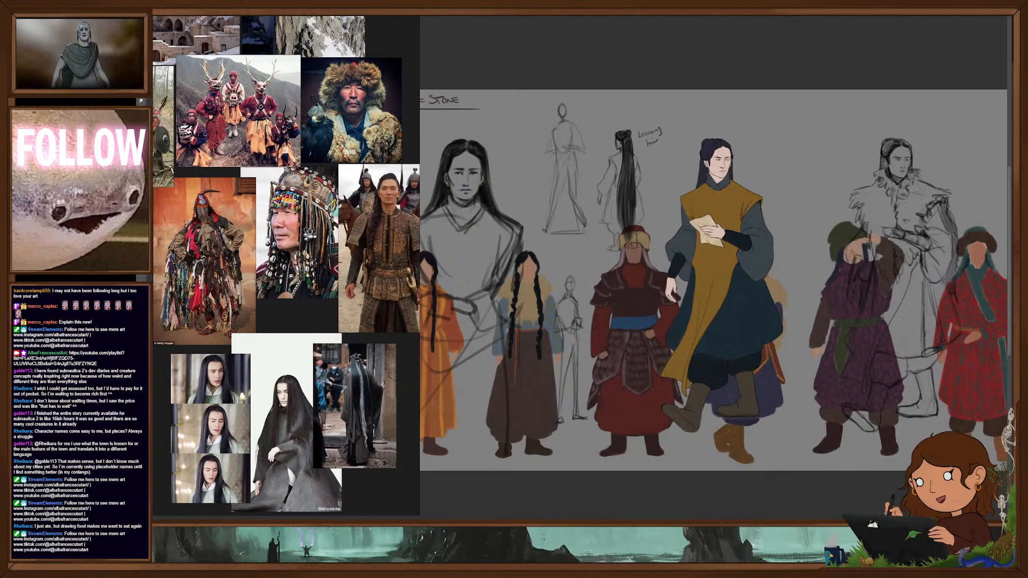
mouse_move(732, 202)
mouse_down()
mouse_move(733, 210)
mouse_move(734, 198)
mouse_up()
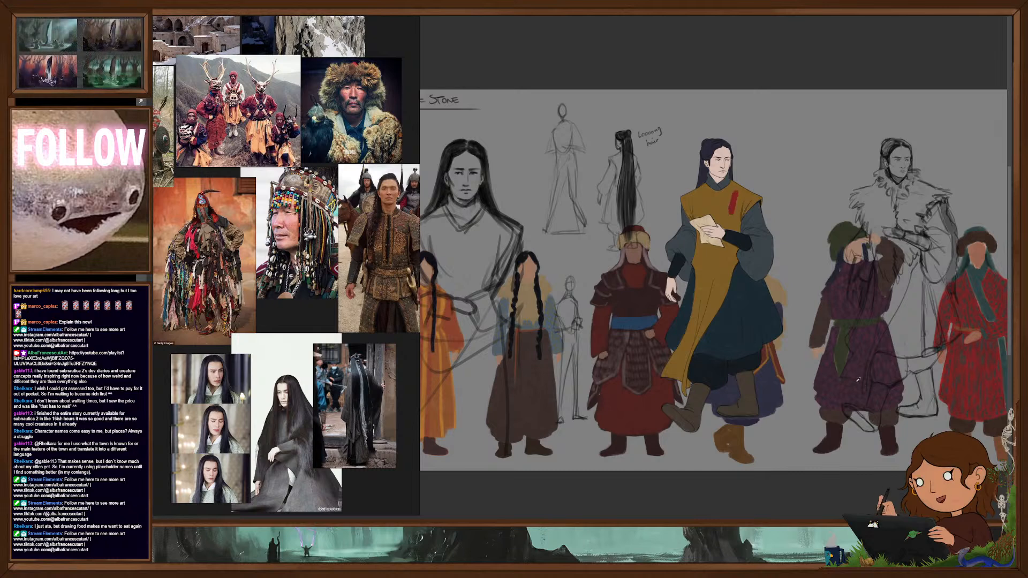
drag(699, 197, 700, 206)
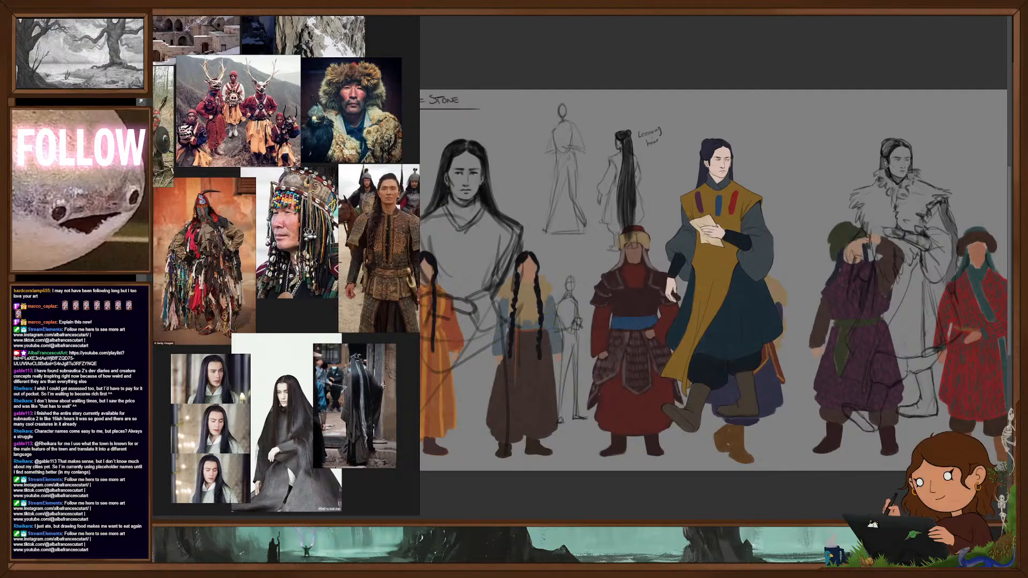
key(ctrl+z)
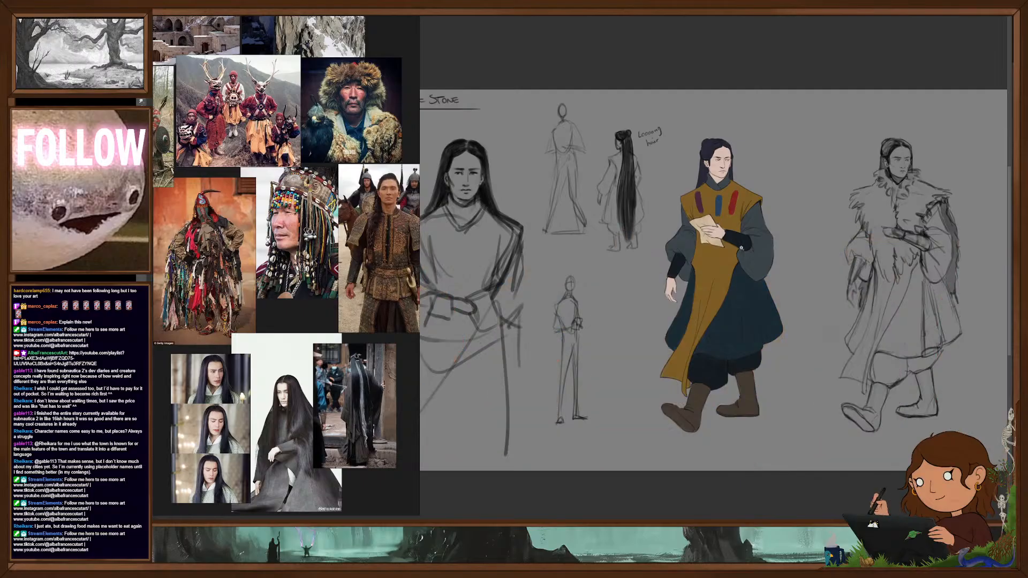
- Move the purple, blue and red swatches off the tunic to the empty space beside the walking figure's head
key(ctrl+plus)
drag(786, 264, 780, 296)
drag(735, 232, 827, 187)
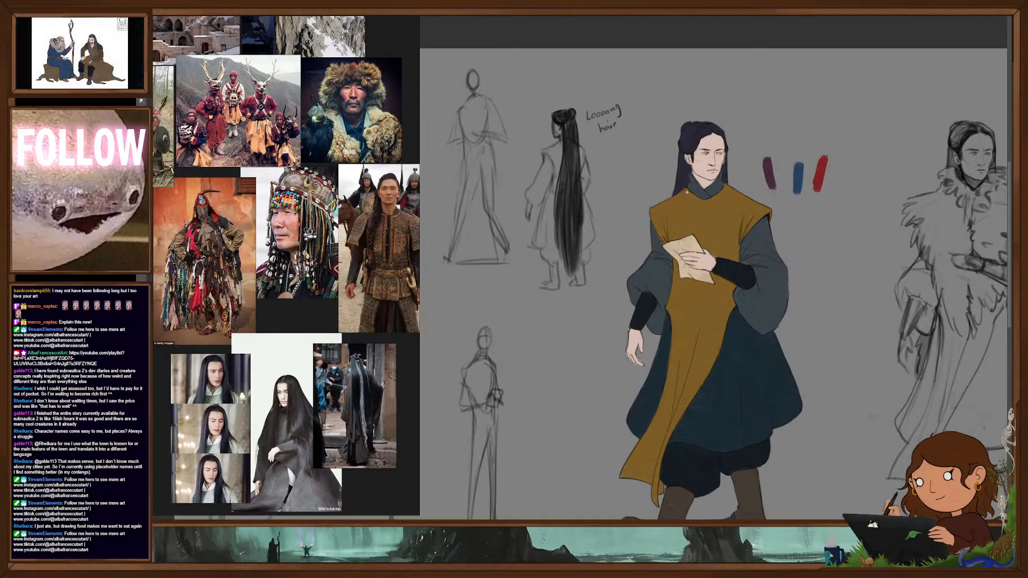
- Paint red trim along the tunic's collar, front opening, shoulders and long front panel, and add red scrollwork embroidery
mouse_move(688, 196)
mouse_down()
mouse_move(703, 203)
mouse_move(704, 234)
mouse_up()
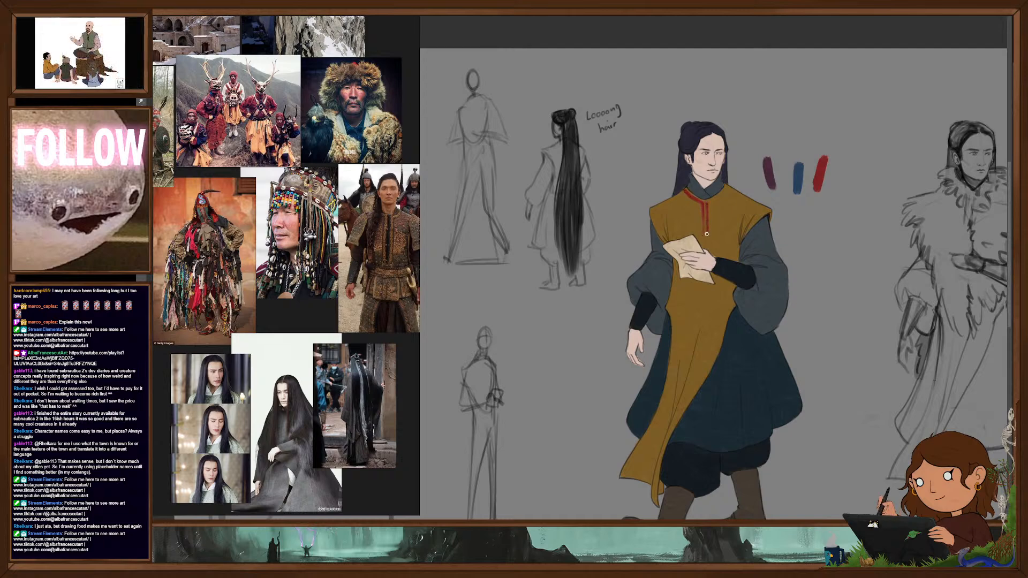
drag(714, 199, 725, 190)
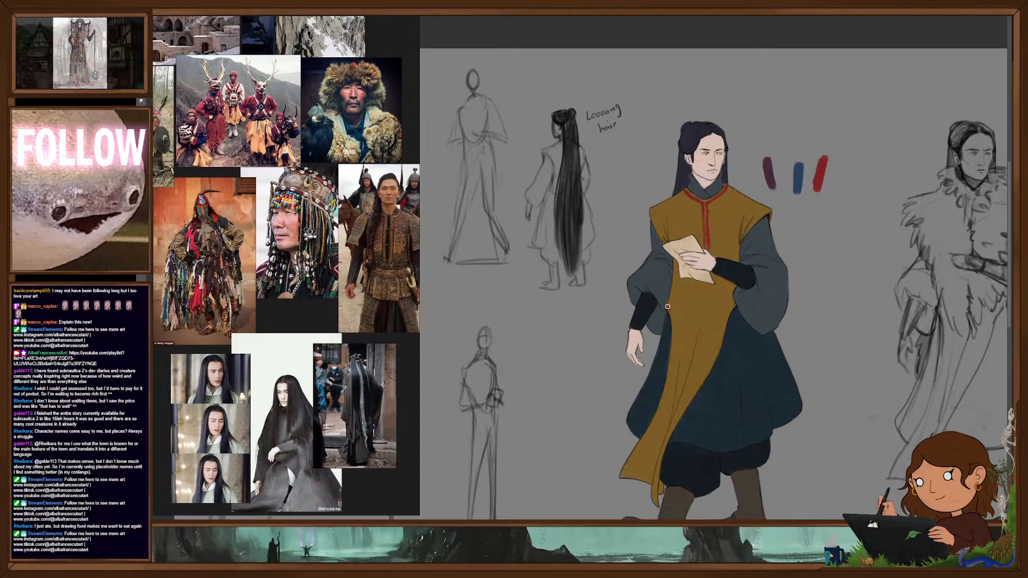
drag(667, 306, 675, 333)
drag(736, 305, 710, 370)
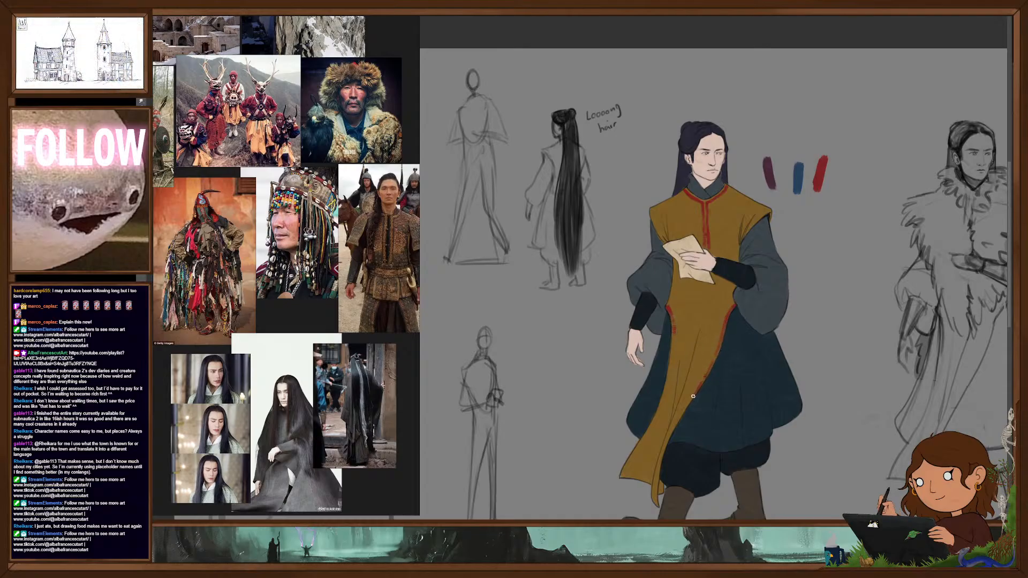
mouse_move(674, 333)
mouse_down()
mouse_move(657, 423)
mouse_move(621, 478)
mouse_up()
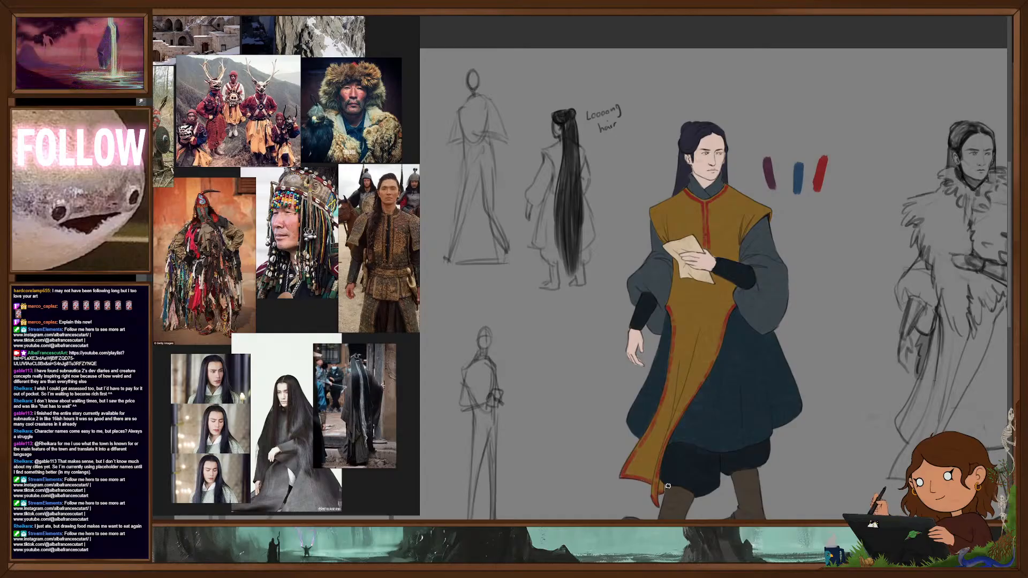
drag(813, 360, 823, 345)
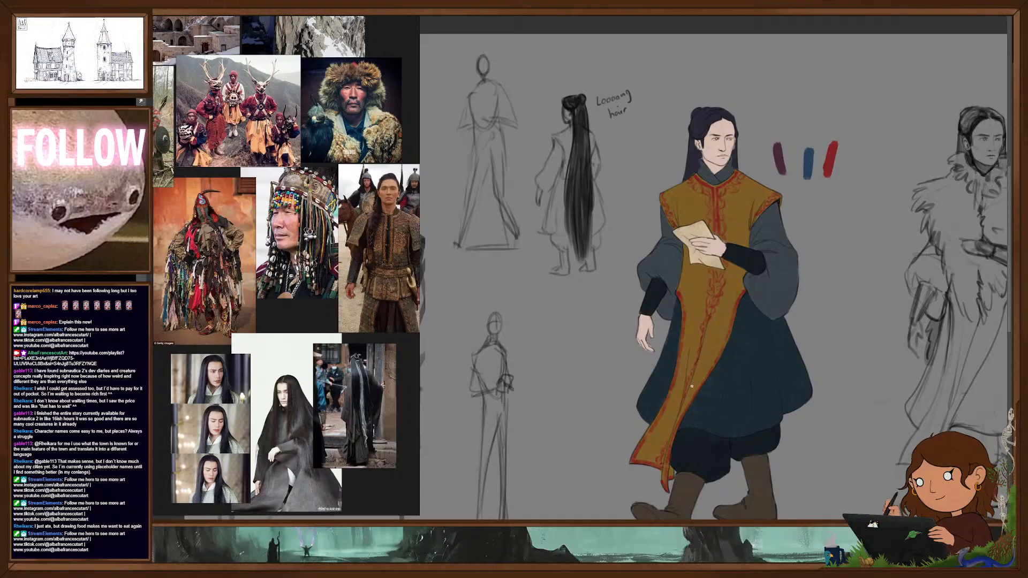
- Enlarge the brush and recolour the tunic's red trim and embroidery in a muted blue
scroll(745, 289, down, 4)
scroll(747, 275, up, 4)
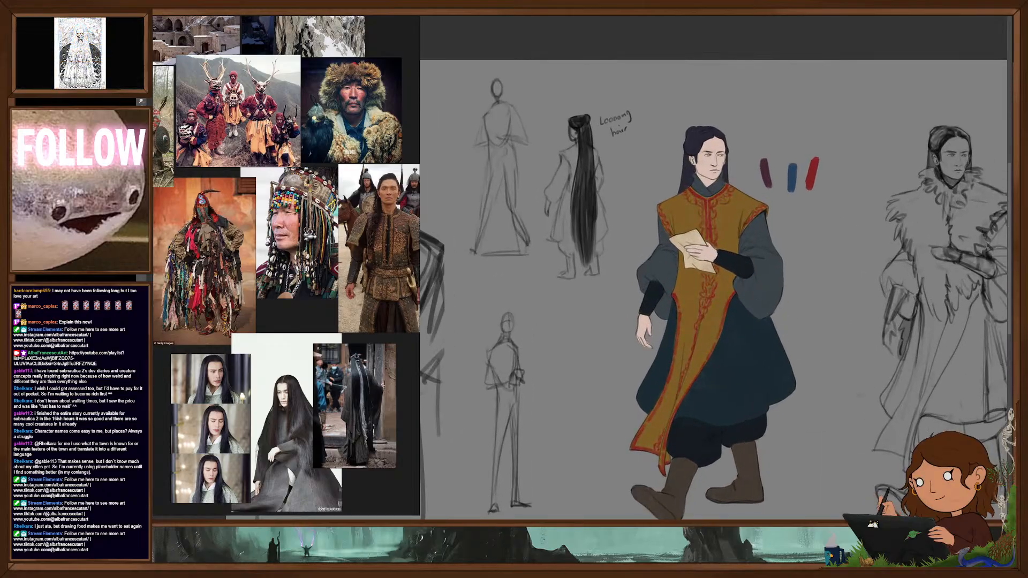
key(bracketright)
key(bracketright)
key(bracketright)
key(bracketright)
key(bracketright)
mouse_move(693, 199)
mouse_down()
mouse_move(730, 185)
mouse_move(685, 363)
mouse_up()
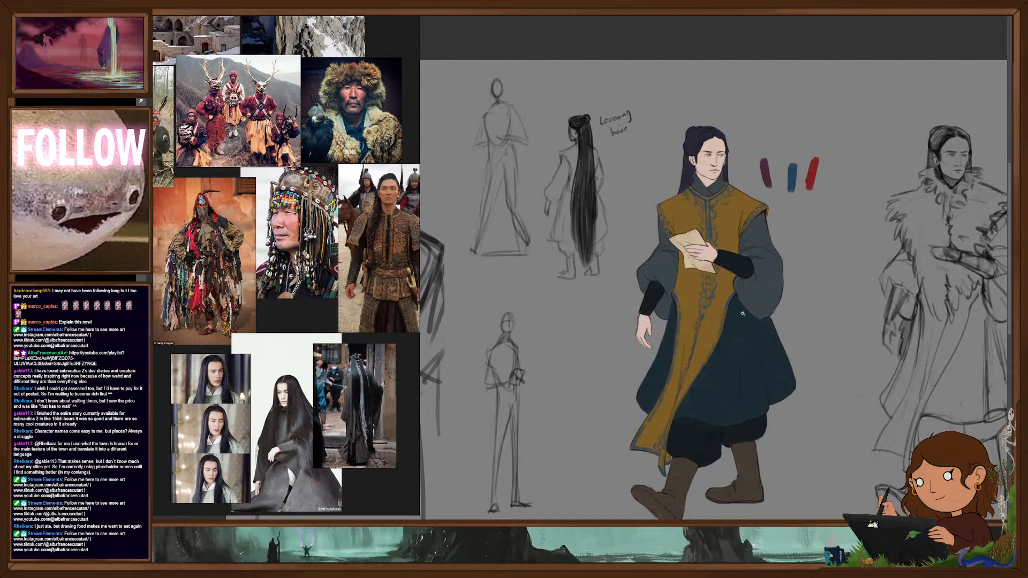
key(ctrl+minus)
drag(743, 301, 769, 311)
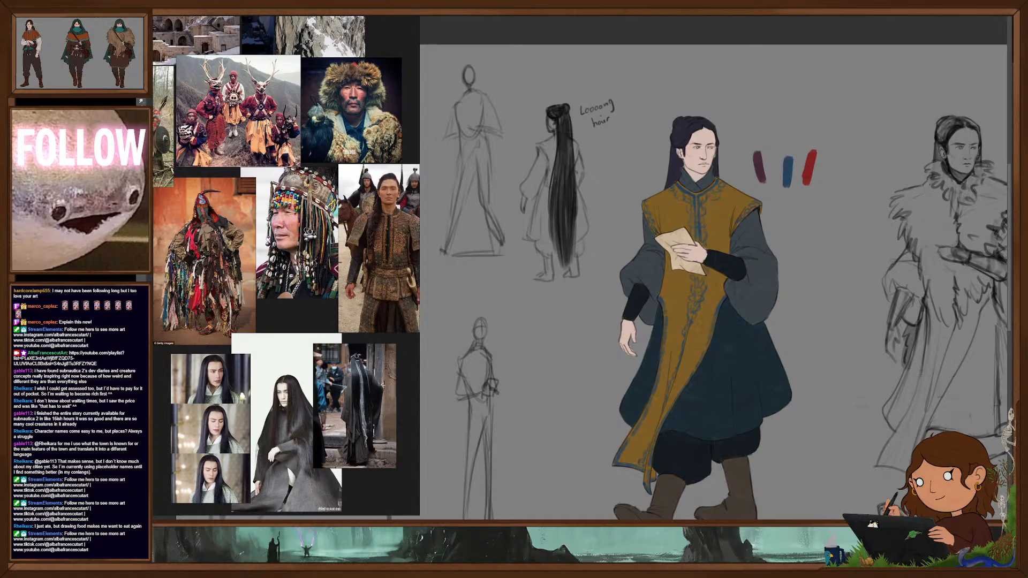
- Sample the purple swatch and paint it over the tunic's trim and embroidery
drag(758, 162, 736, 143)
drag(791, 260, 786, 195)
mouse_move(707, 157)
mouse_down()
mouse_move(643, 142)
mouse_move(649, 191)
mouse_move(616, 271)
mouse_move(629, 344)
mouse_up()
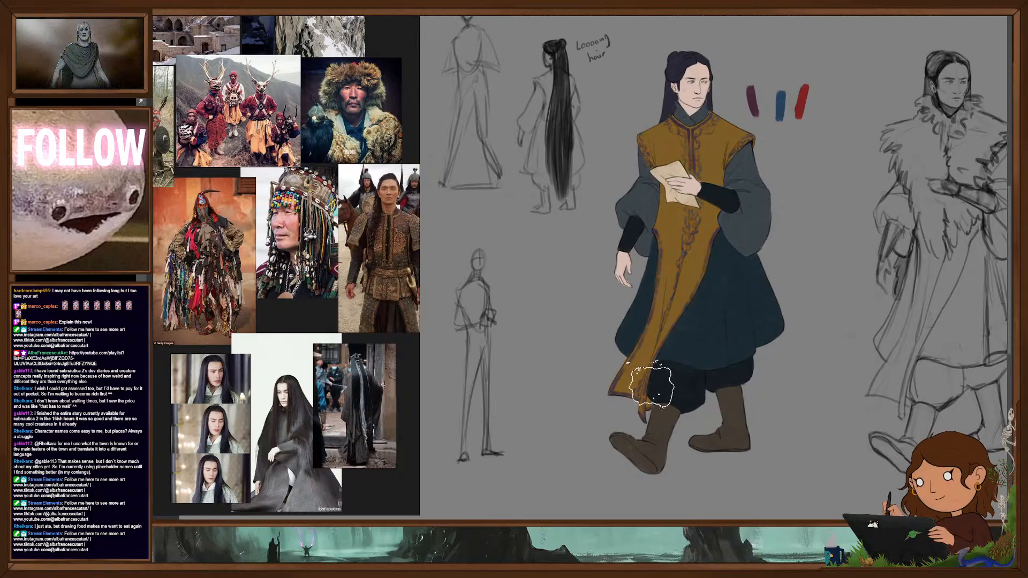
scroll(766, 314, down, 2)
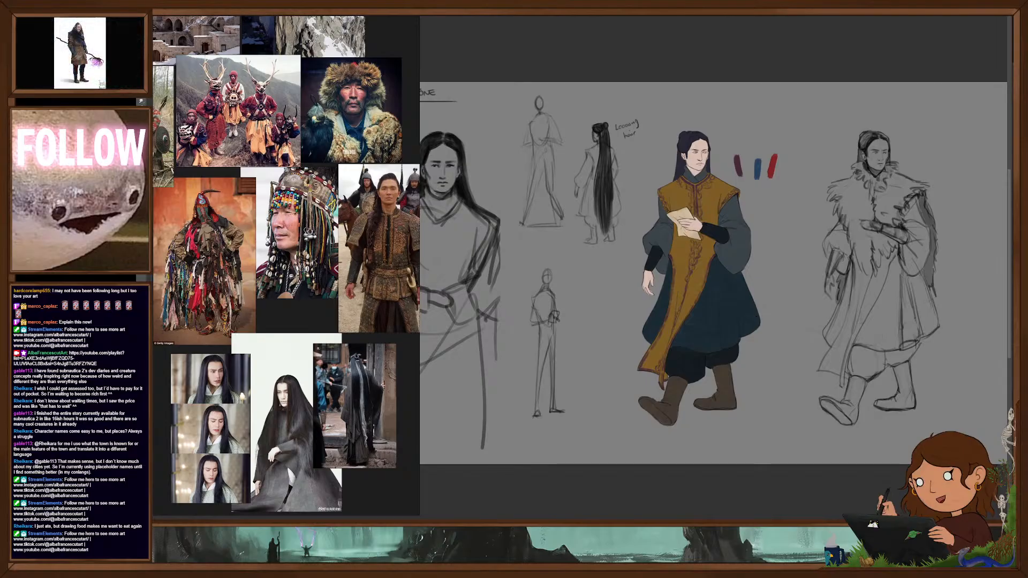
- Bring back the tunic's red trim and shift its Color Balance toward red and magenta
key(Delete)
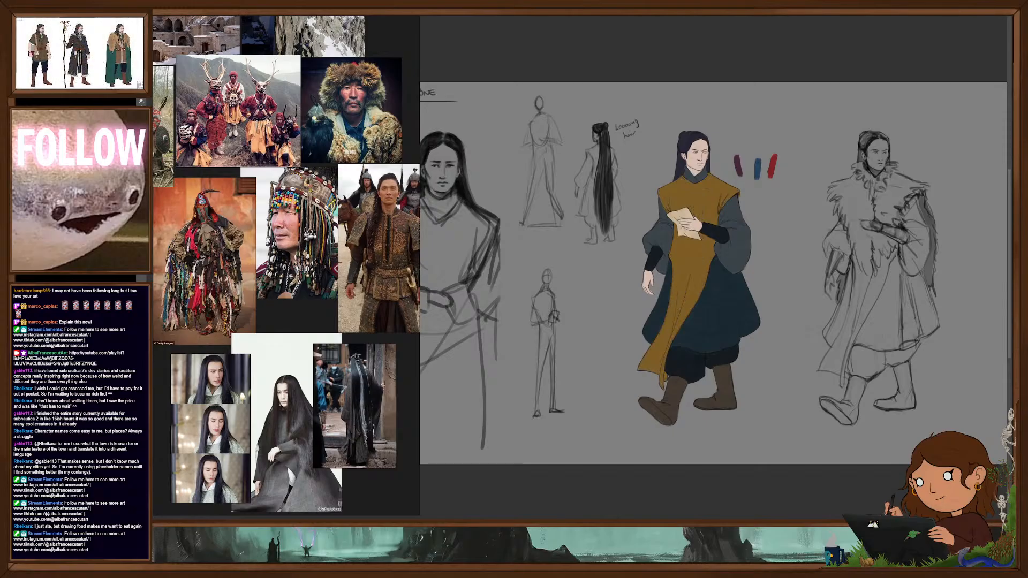
key(ctrl+z)
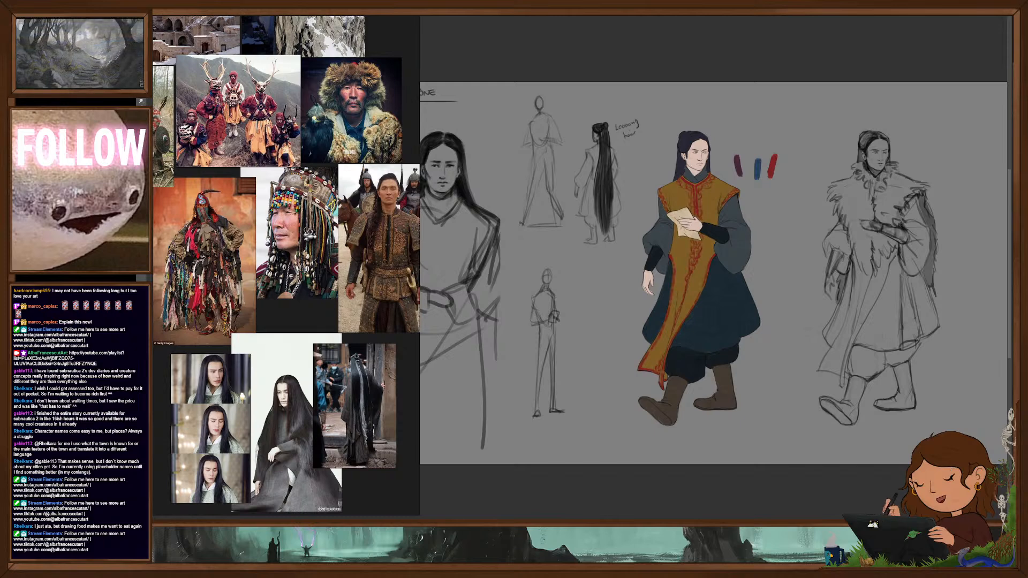
key(ctrl+b)
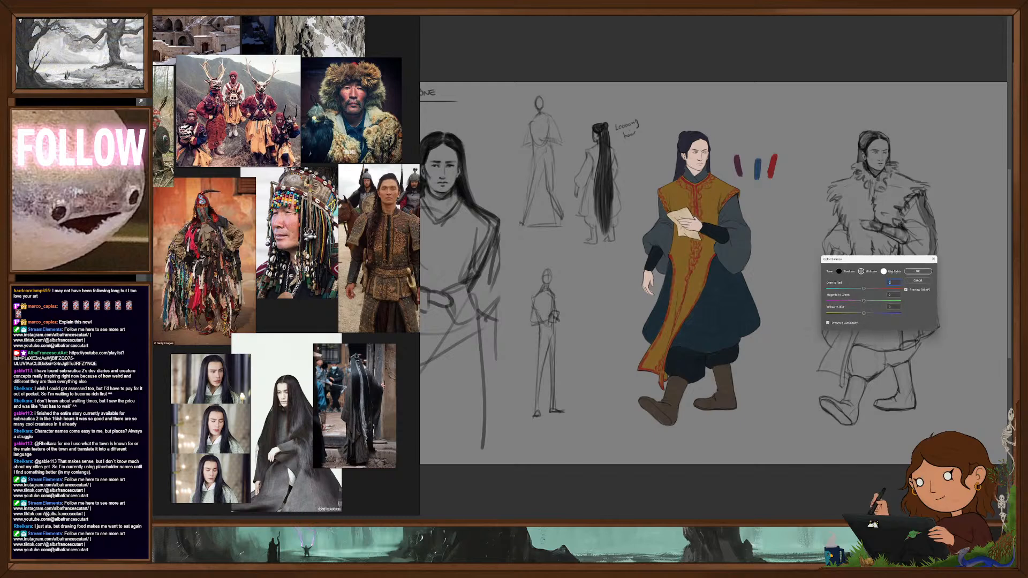
drag(865, 296, 869, 296)
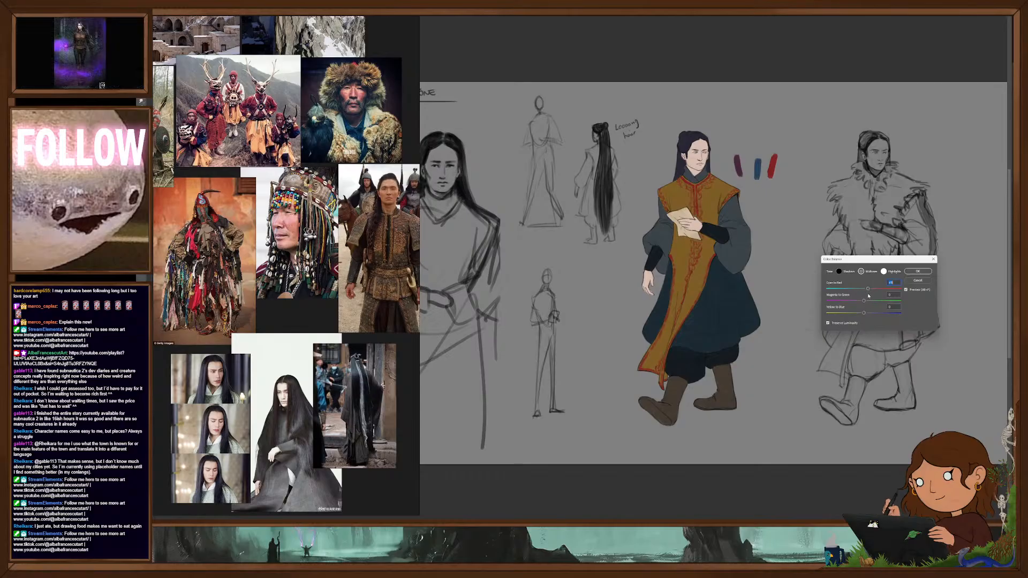
click(920, 272)
- Darken the midtones of the tunic's red trim with Levels
key(ctrl+l)
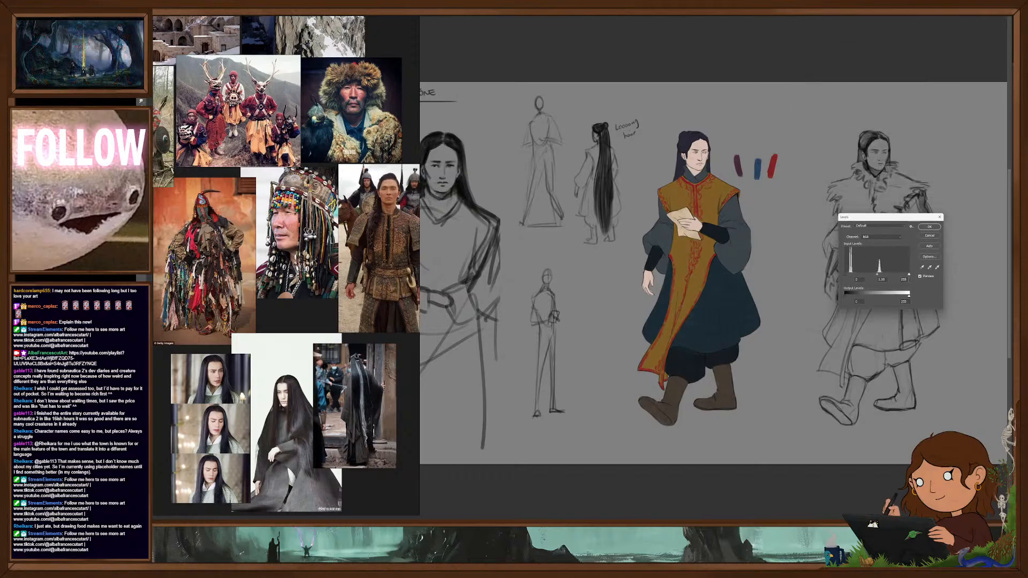
drag(878, 276, 890, 275)
click(940, 218)
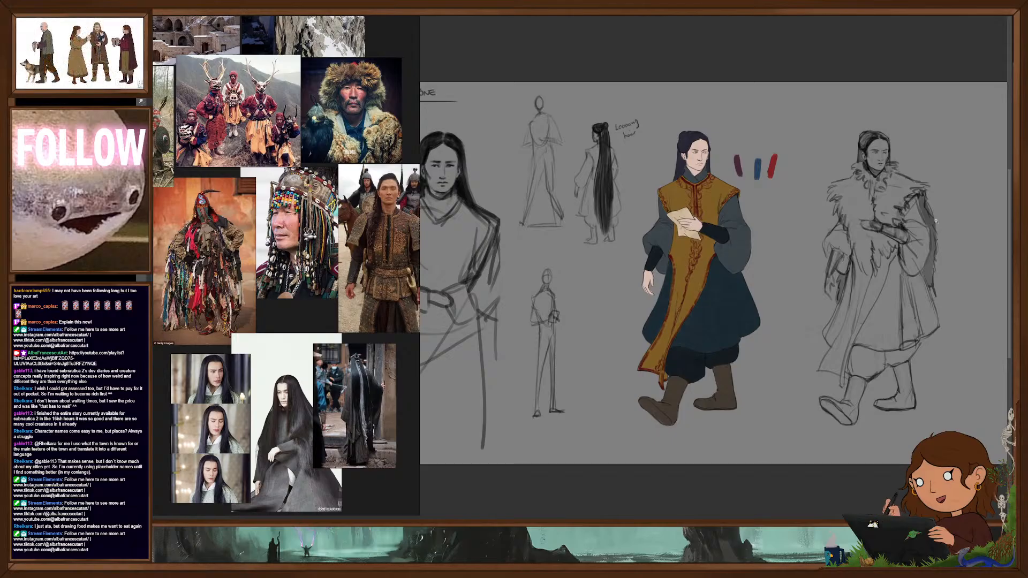
- Turn the tunic's reddish trim and scrollwork blue to match the blue swatch
scroll(717, 324, up, 3)
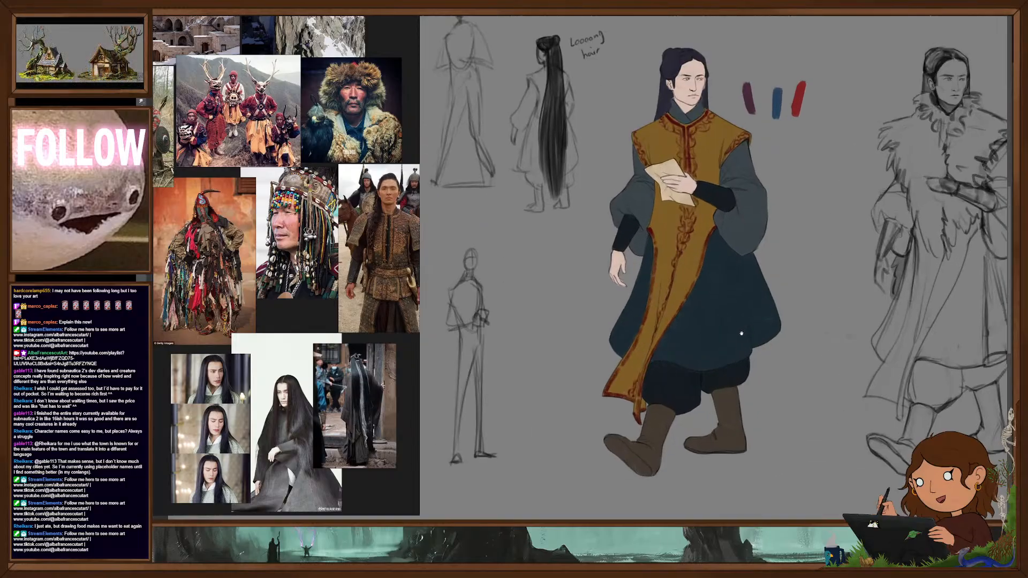
drag(745, 332, 733, 335)
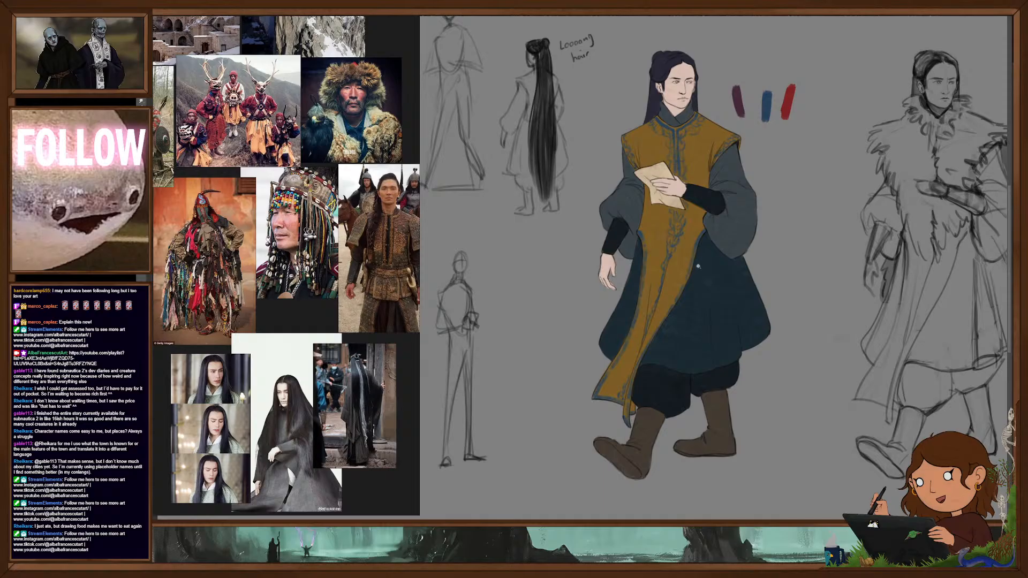
drag(697, 266, 646, 271)
drag(755, 291, 768, 322)
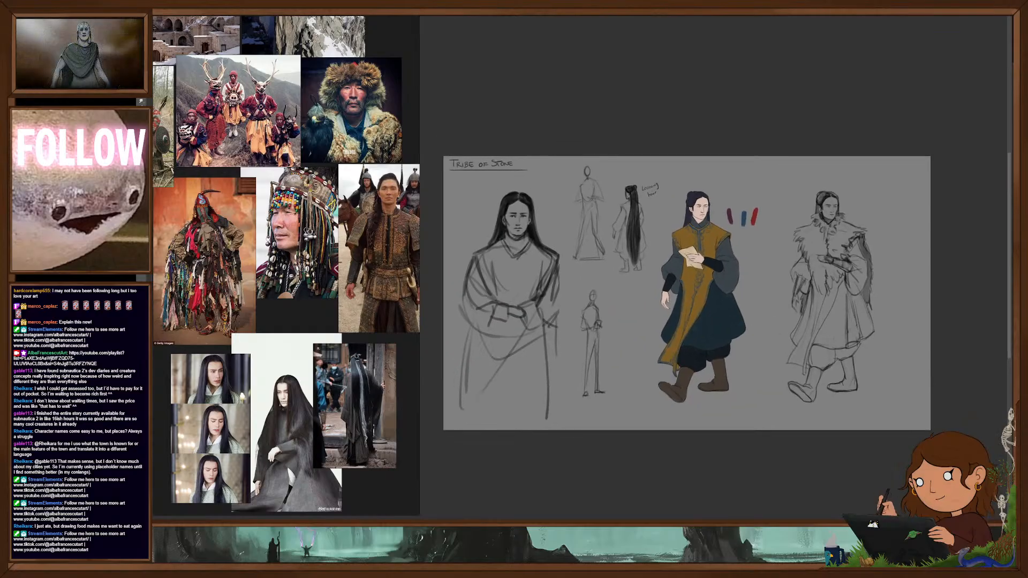
drag(707, 243, 780, 282)
drag(779, 282, 779, 296)
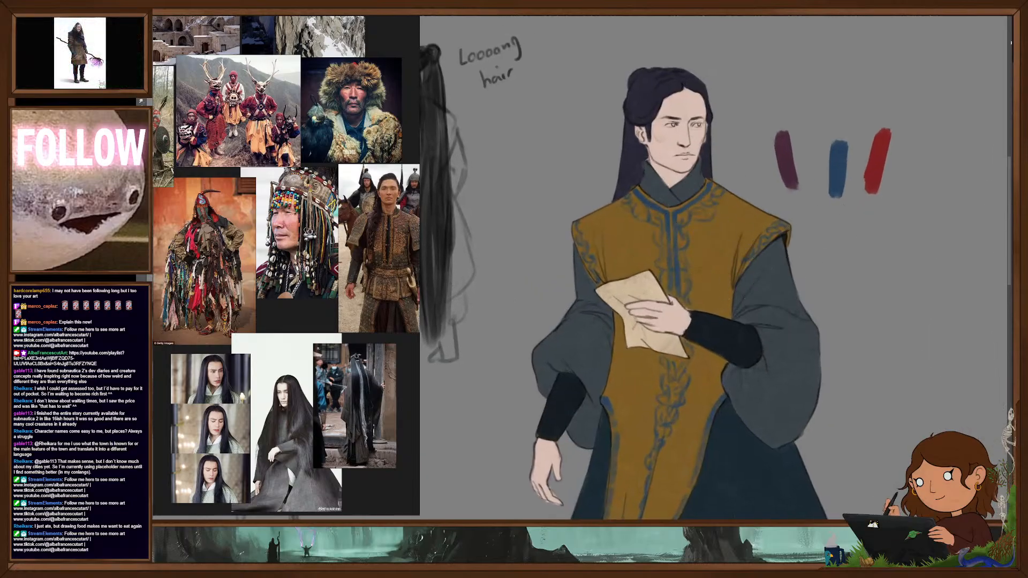
- Strengthen the blue edging on the tunic's shoulders and along the sides of the long front panel
key(F5)
key(F5)
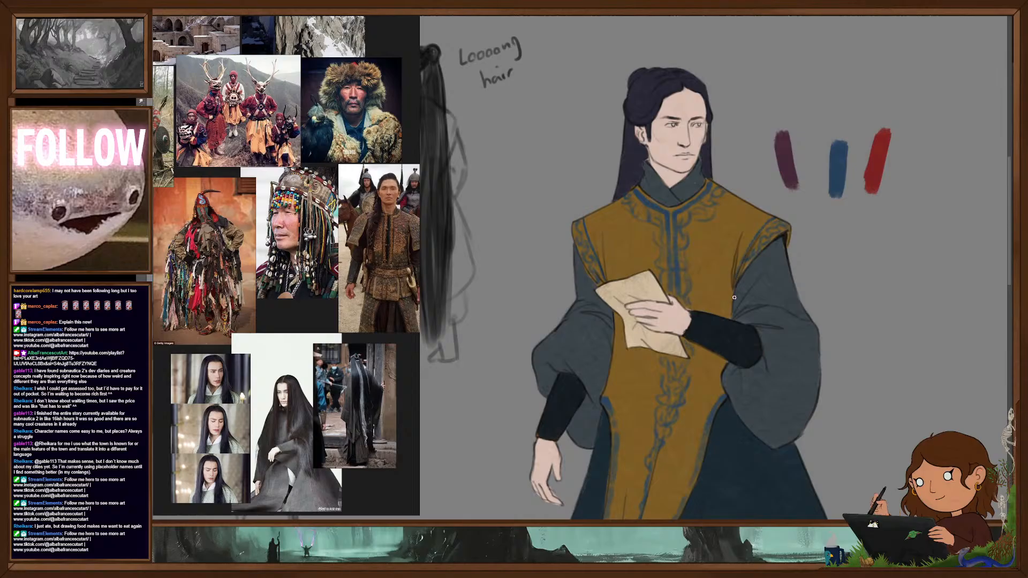
scroll(734, 297, down, 5)
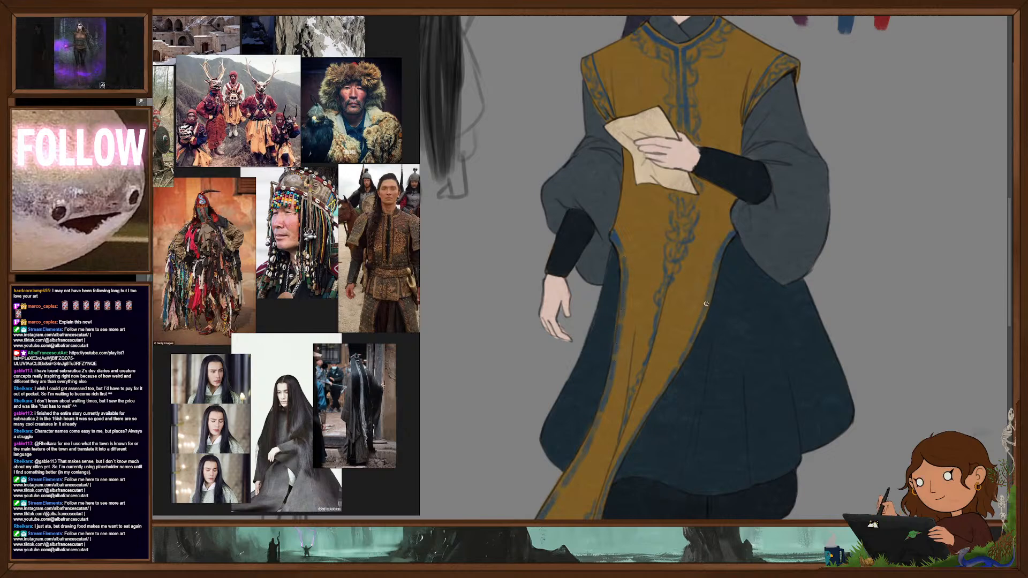
drag(697, 402, 731, 250)
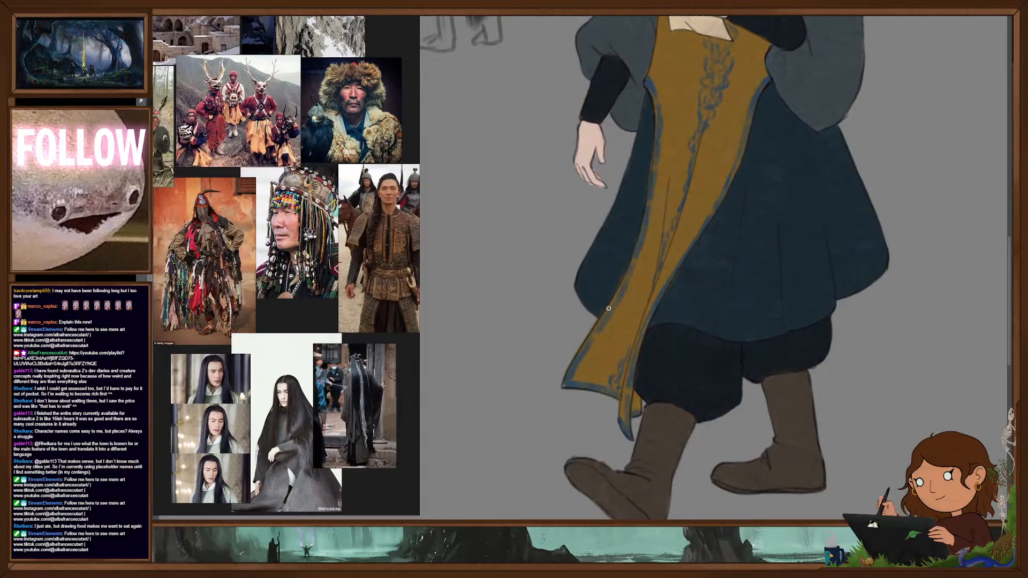
- Add small pale highlights to the blue embroidery around the tunic's neckline and chest opening
drag(654, 184, 790, 402)
drag(788, 358, 787, 382)
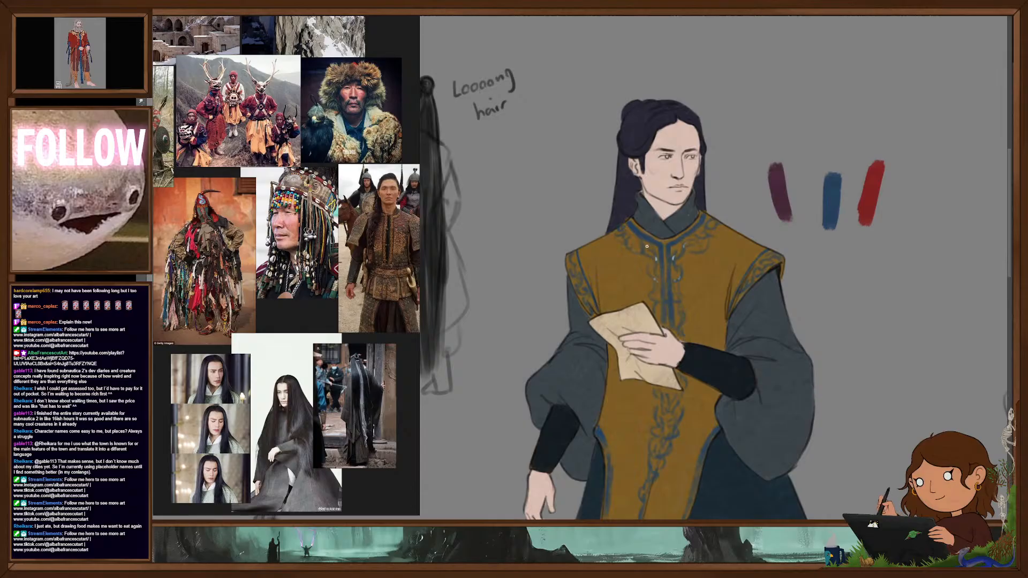
scroll(723, 316, down, 5)
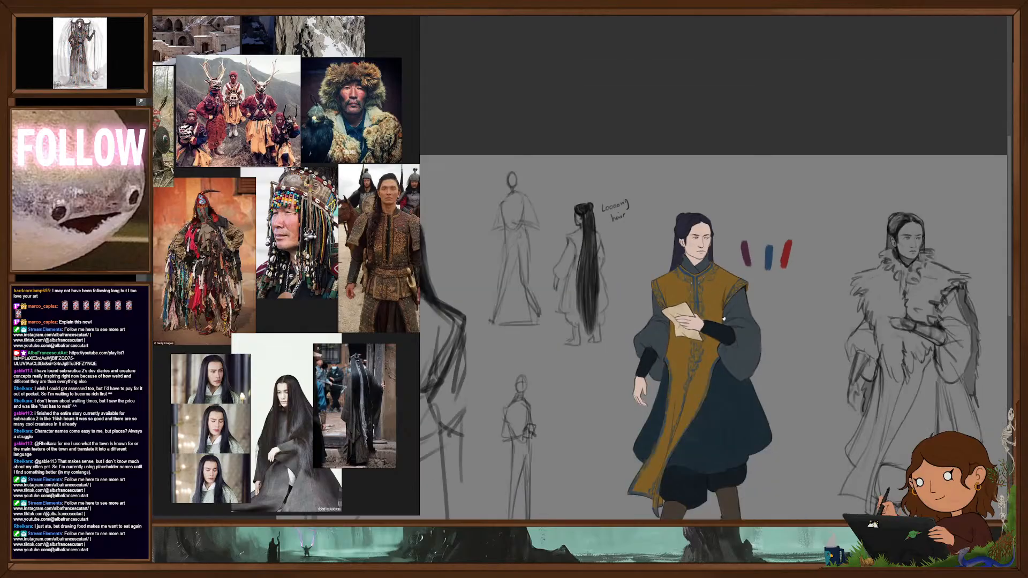
scroll(725, 320, up, 5)
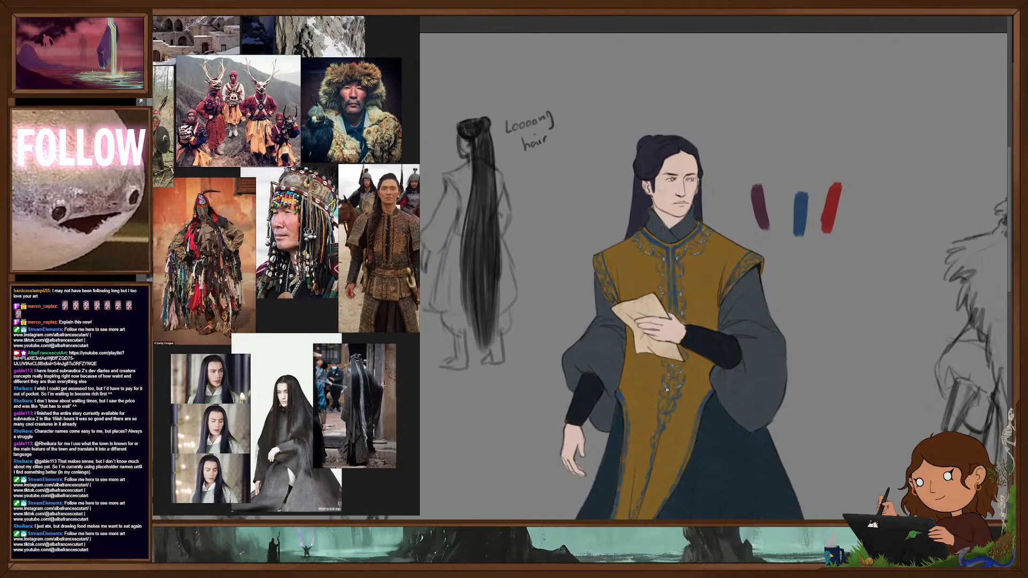
- Continue the pale highlights down the scrollwork on the tunic's long front panel
scroll(667, 389, down, 3)
drag(712, 373, 727, 313)
scroll(727, 314, up, 1)
scroll(726, 313, up, 1)
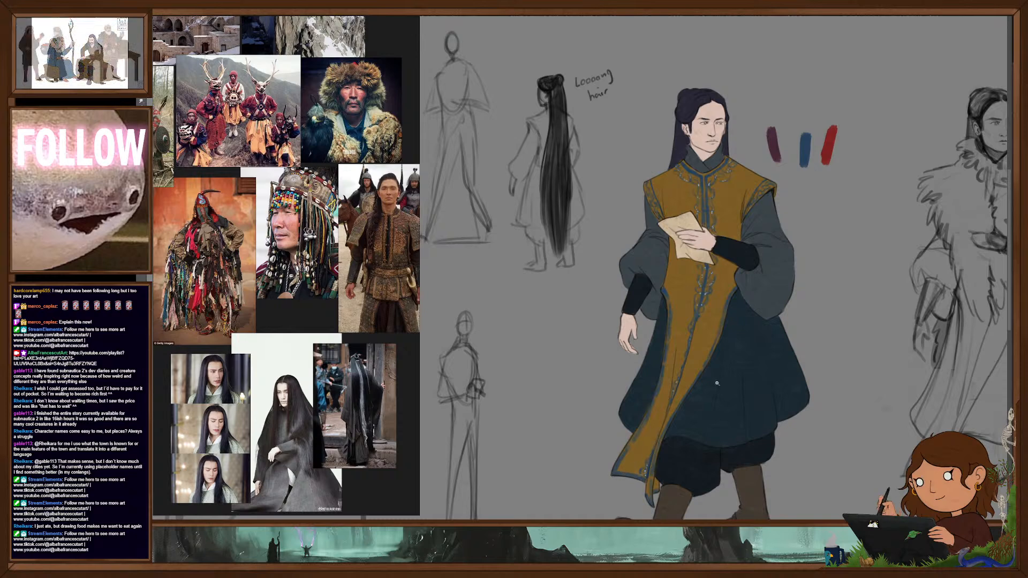
- Brighten the pale dotted highlights on the embroidery of the tunic's collar, chest and shoulder edges
key(ctrl+0)
scroll(740, 304, up, 5)
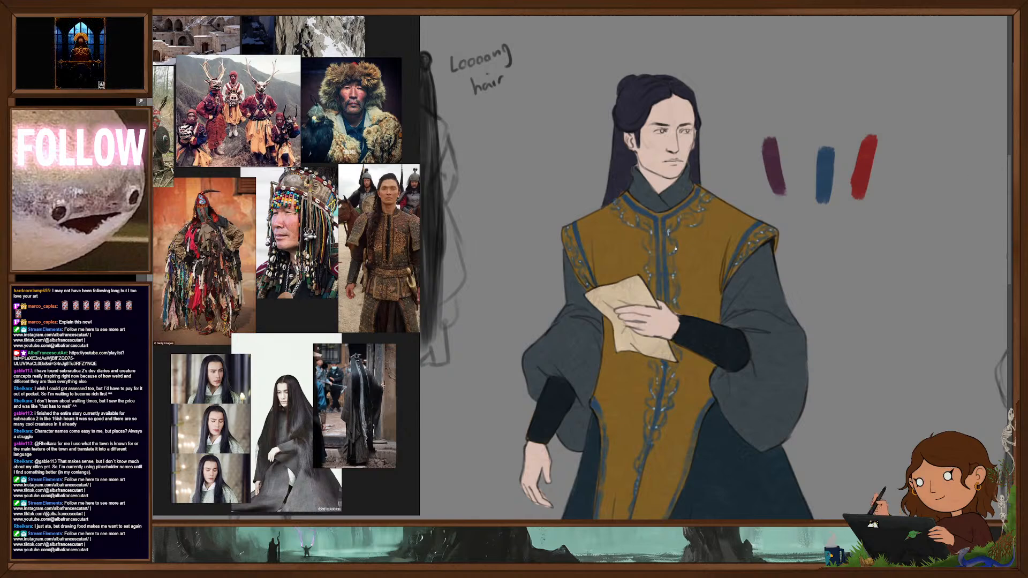
scroll(651, 253, down, 5)
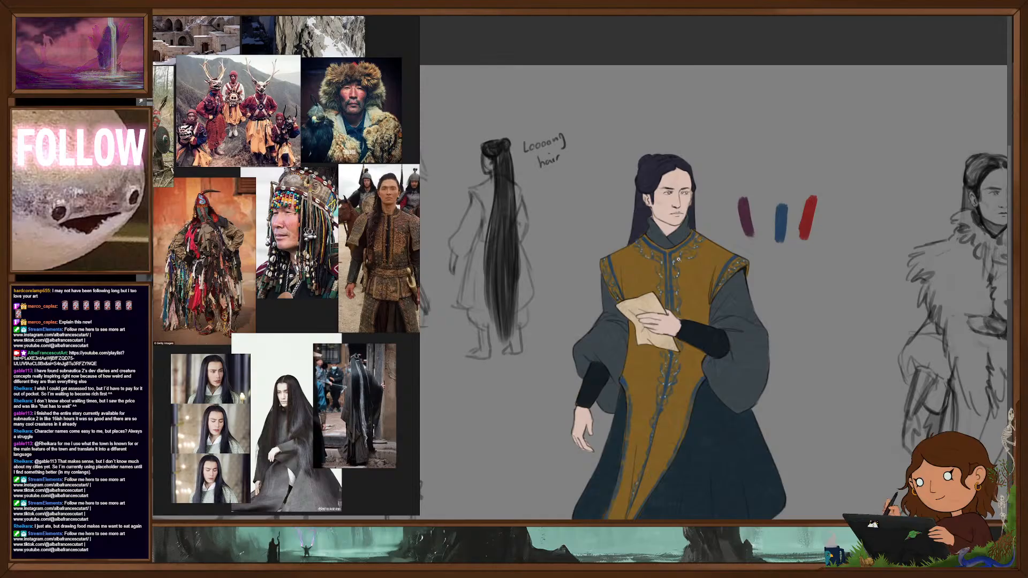
scroll(684, 264, up, 5)
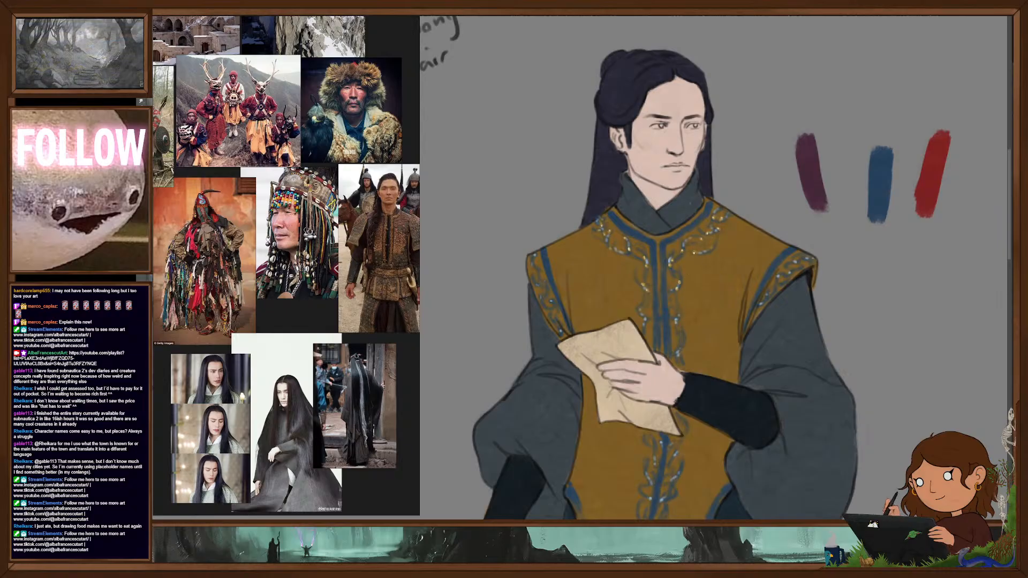
drag(734, 206, 765, 276)
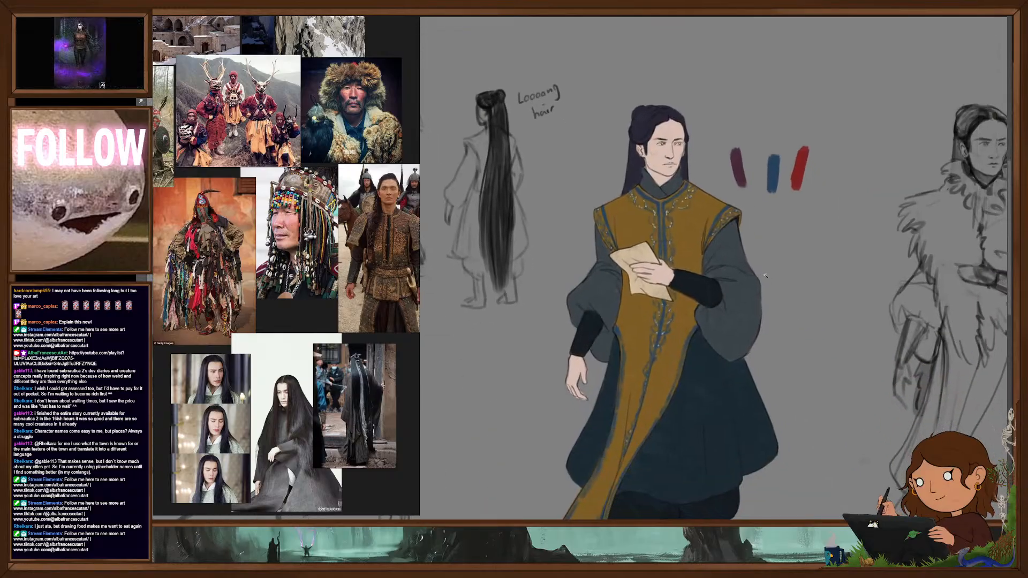
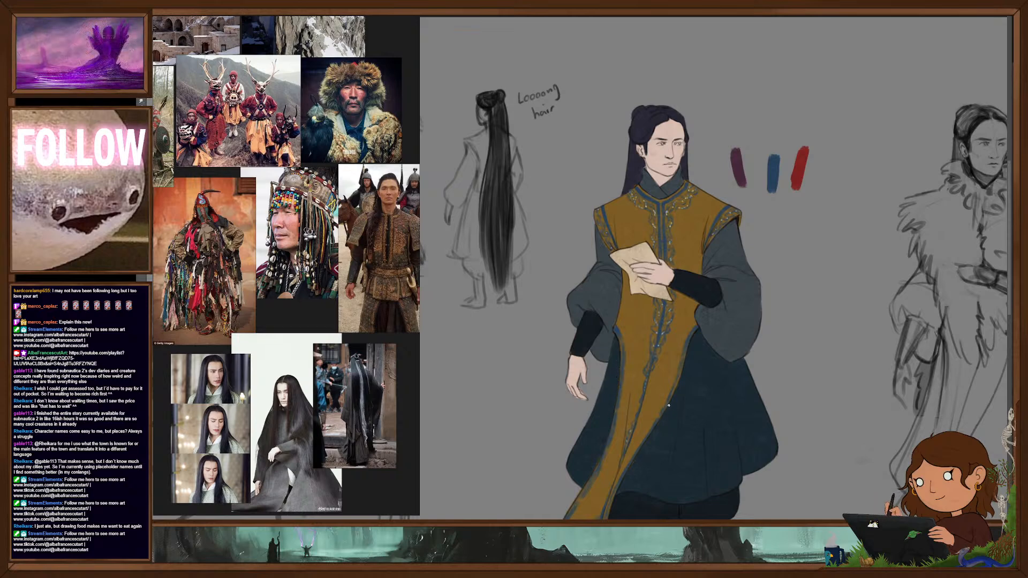
- Brighten the whites of the walking figure's eyes
drag(718, 371, 669, 372)
mouse_move(768, 372)
mouse_down()
mouse_move(763, 315)
mouse_move(795, 338)
mouse_move(776, 351)
mouse_move(783, 328)
mouse_up()
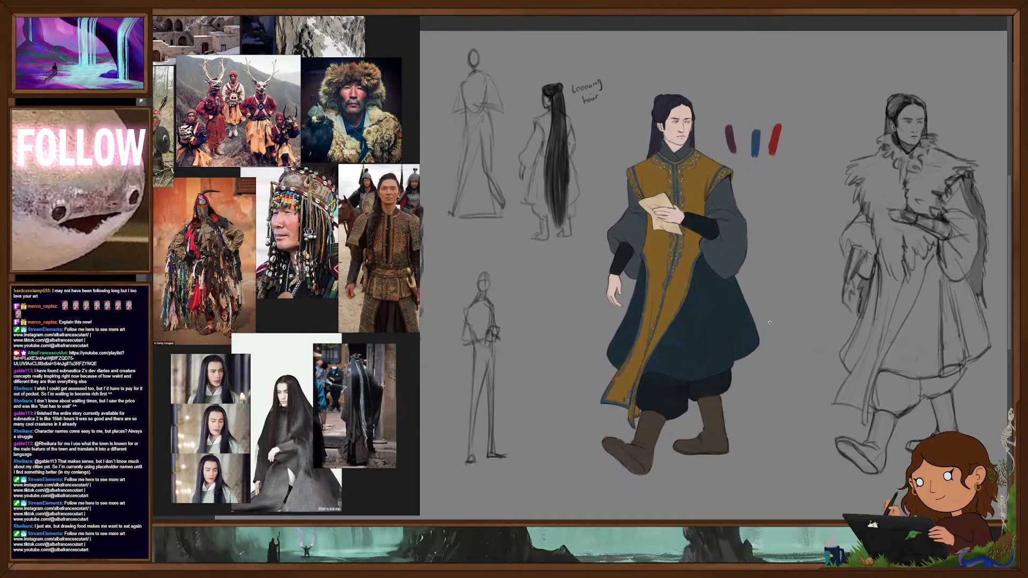
drag(667, 137, 692, 146)
alt+click(664, 165)
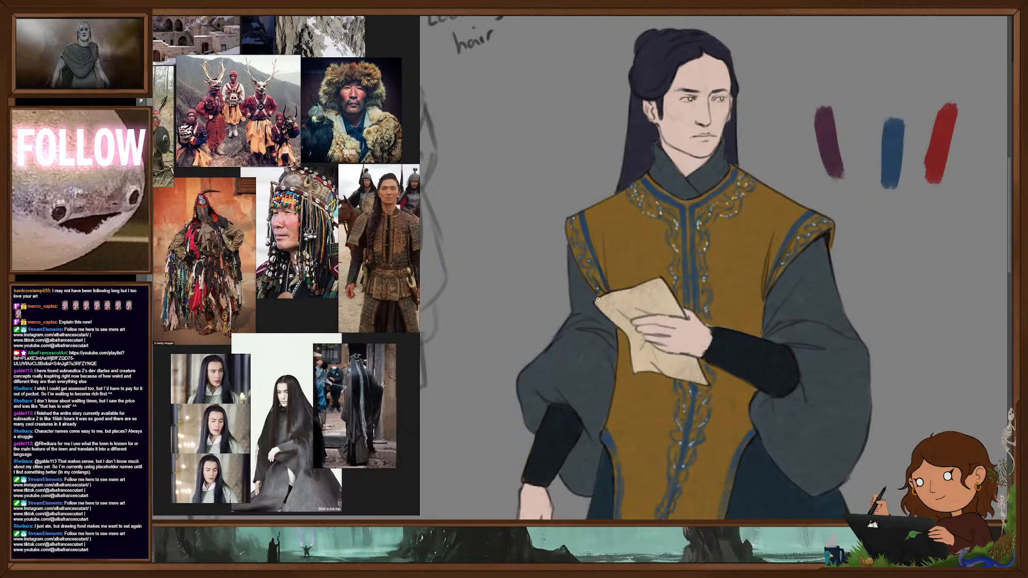
drag(821, 348, 810, 321)
drag(823, 344, 779, 304)
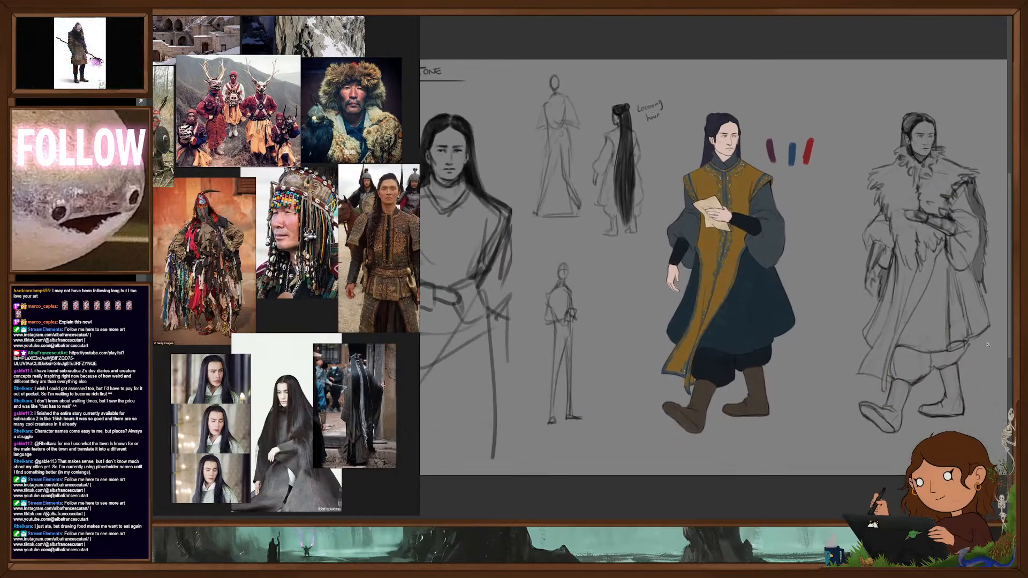
drag(729, 136, 782, 140)
drag(776, 307, 774, 377)
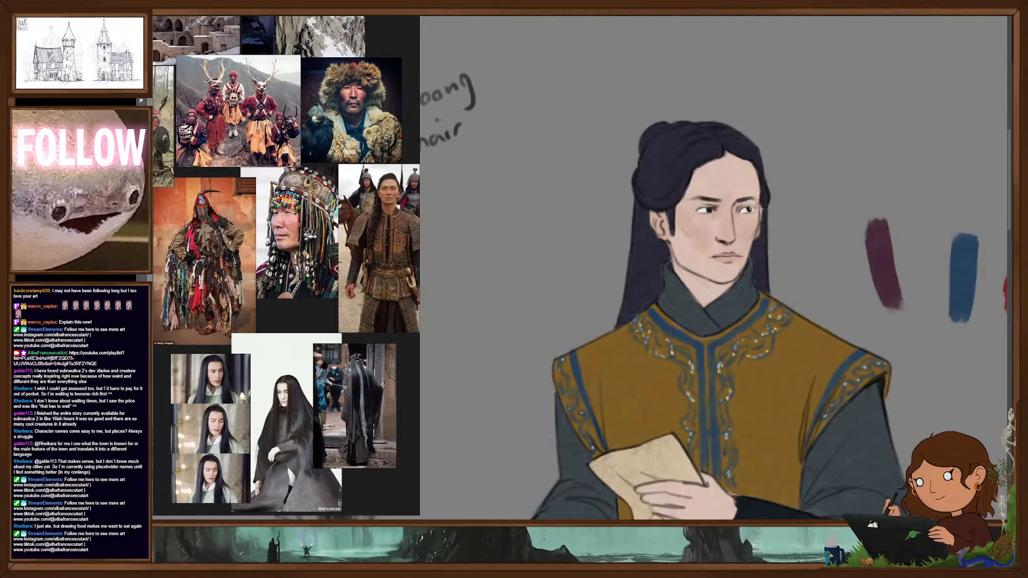
click(750, 210)
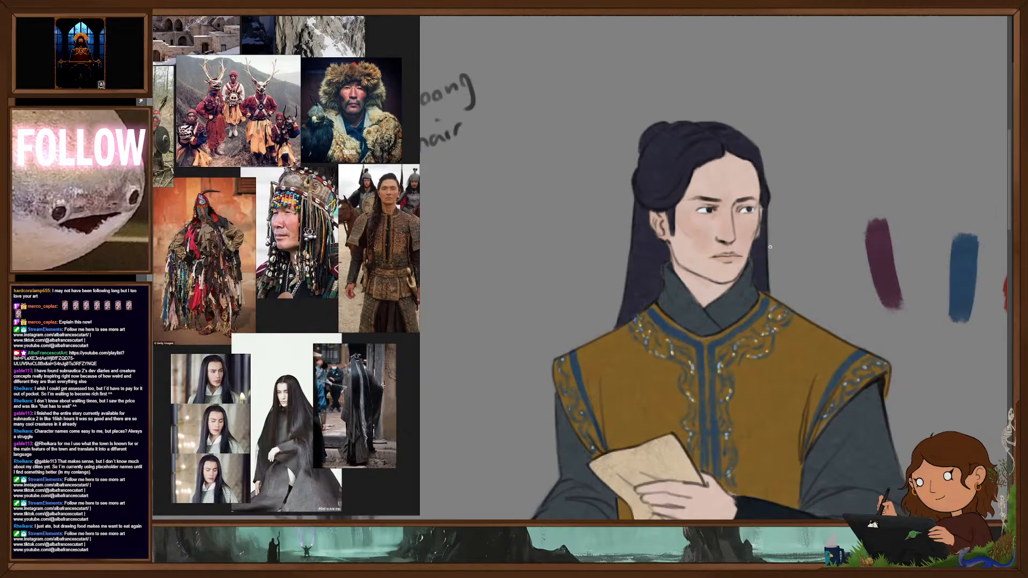
- Review the coloured walking figure, comparing it with the neighbouring pose sketches on the sheet
scroll(771, 247, down, 6)
drag(819, 324, 772, 252)
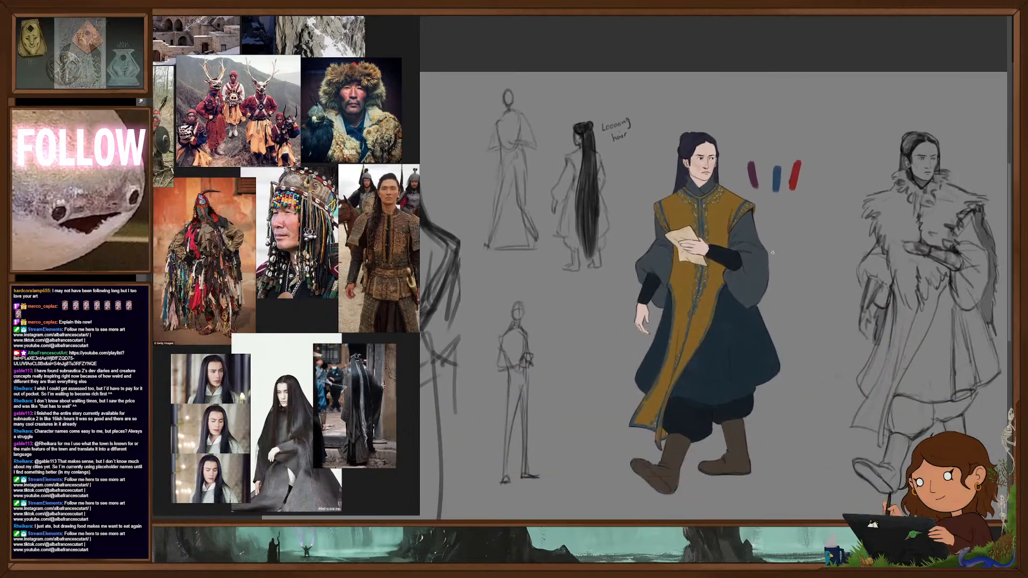
drag(798, 351, 769, 320)
scroll(770, 320, down, 5)
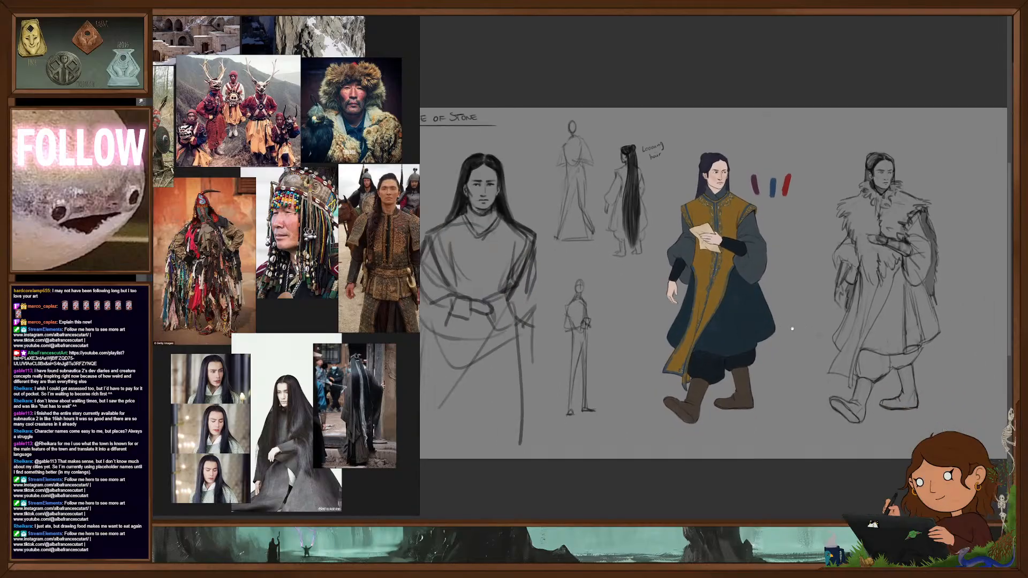
drag(837, 320, 787, 322)
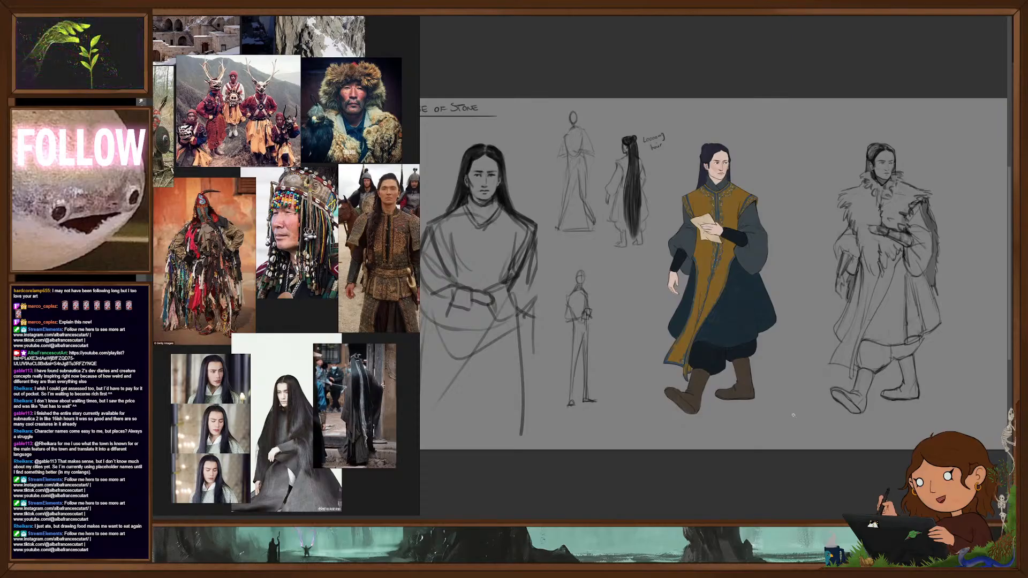
scroll(765, 362, up, 2)
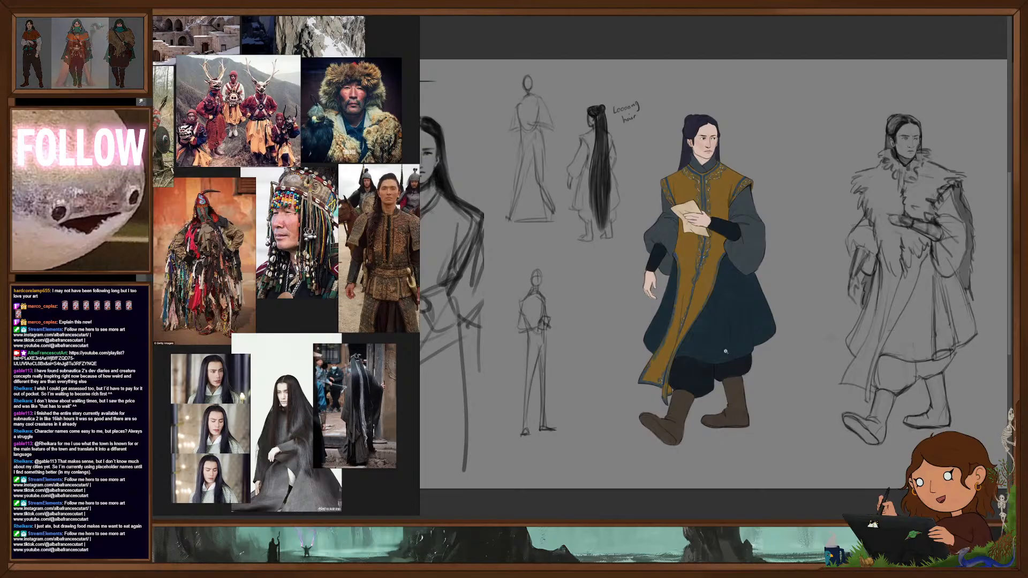
scroll(734, 338, up, 1)
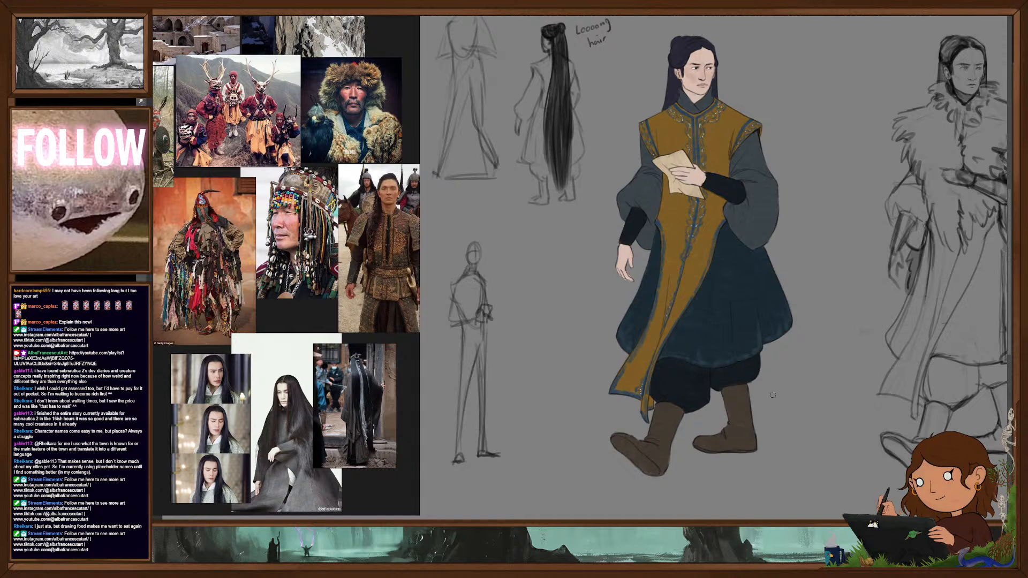
- Select the walking figure's blue skirt and lower its saturation and lightness with Hue/Saturation, then deselect it
drag(815, 360, 798, 375)
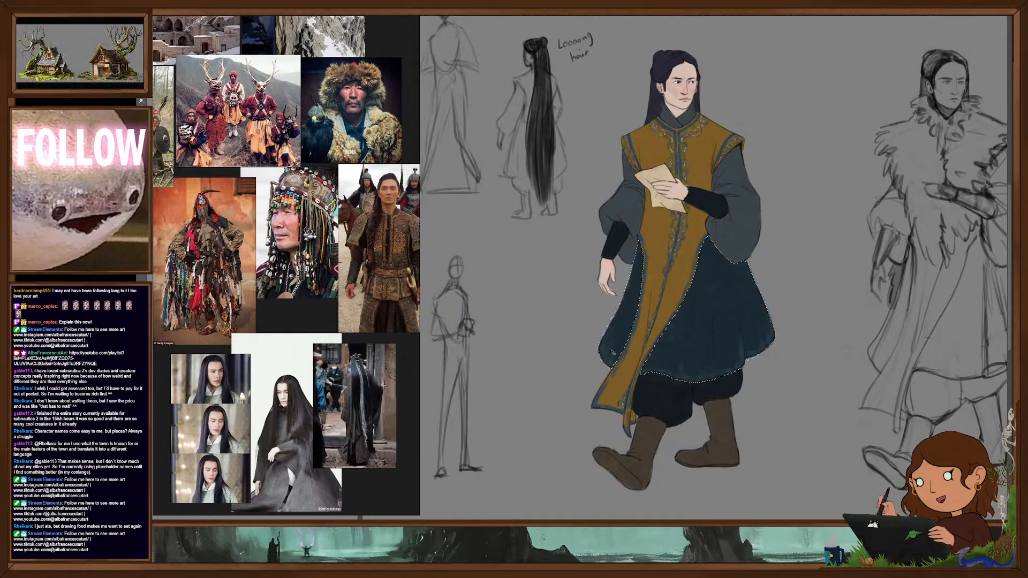
key(ctrl+u)
drag(765, 231, 856, 232)
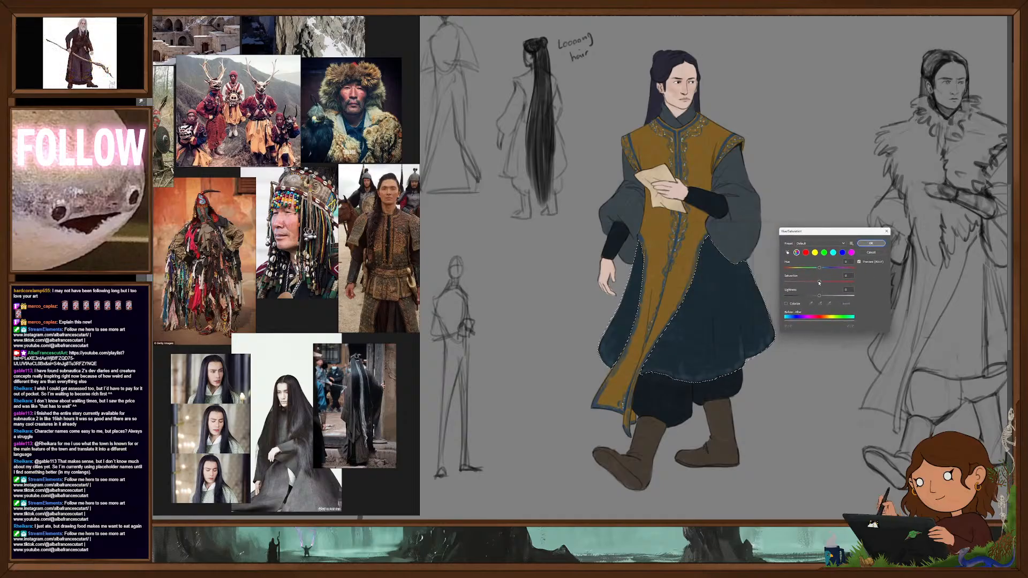
drag(820, 282, 810, 283)
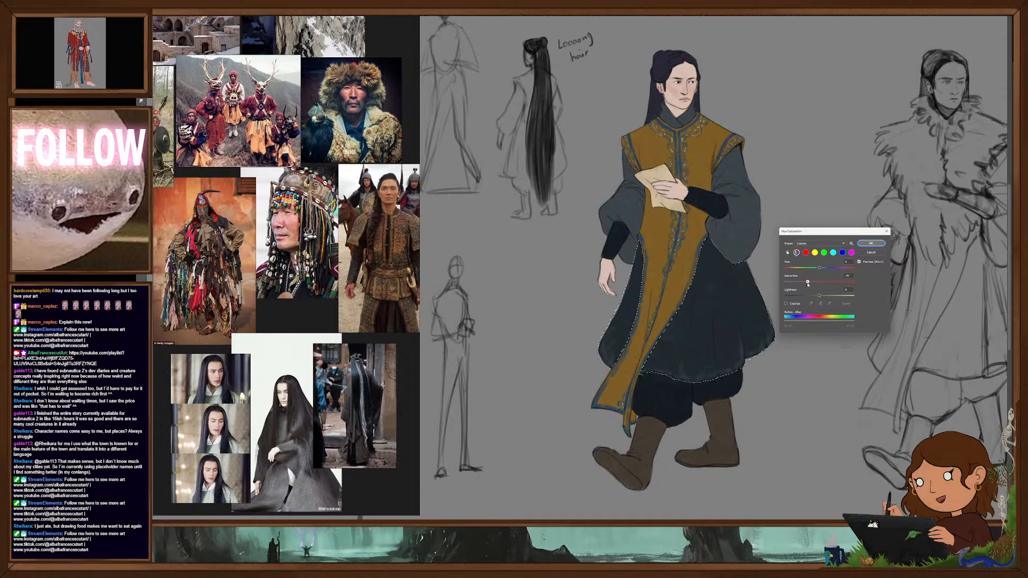
drag(820, 296, 813, 296)
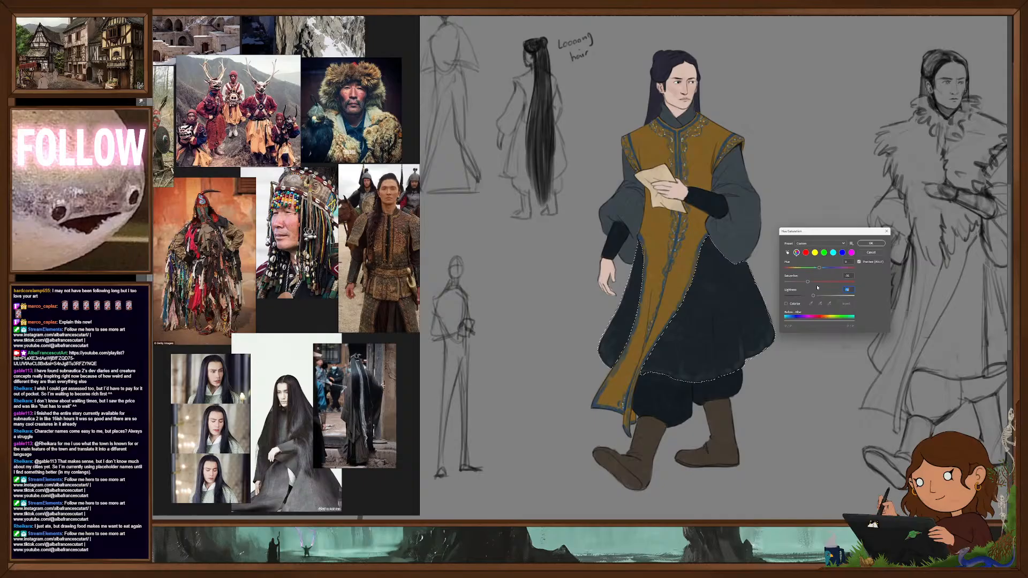
click(872, 244)
key(ctrl+d)
key(ctrl+0)
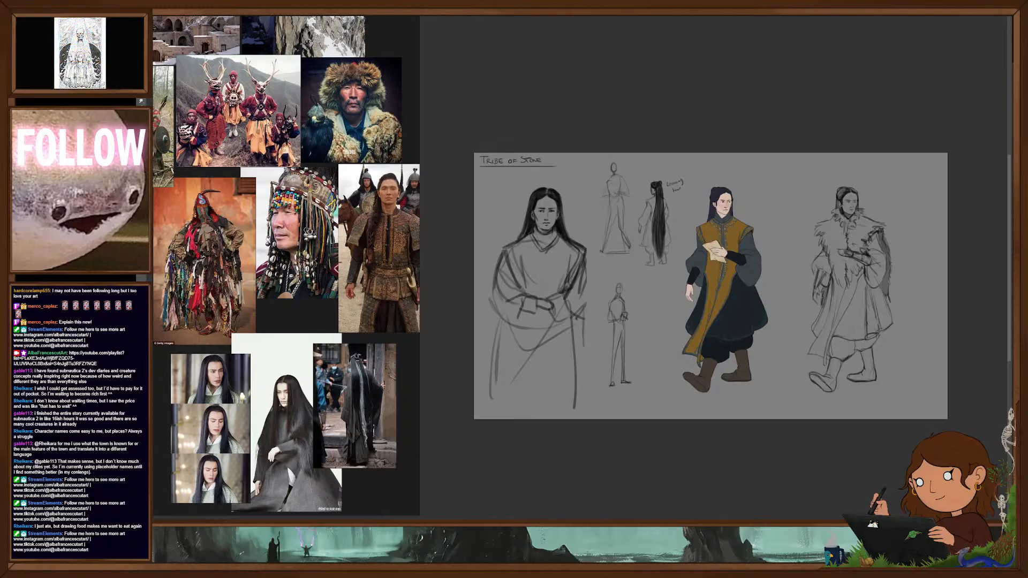
- Darken the walking figure's far boot
drag(753, 308, 782, 299)
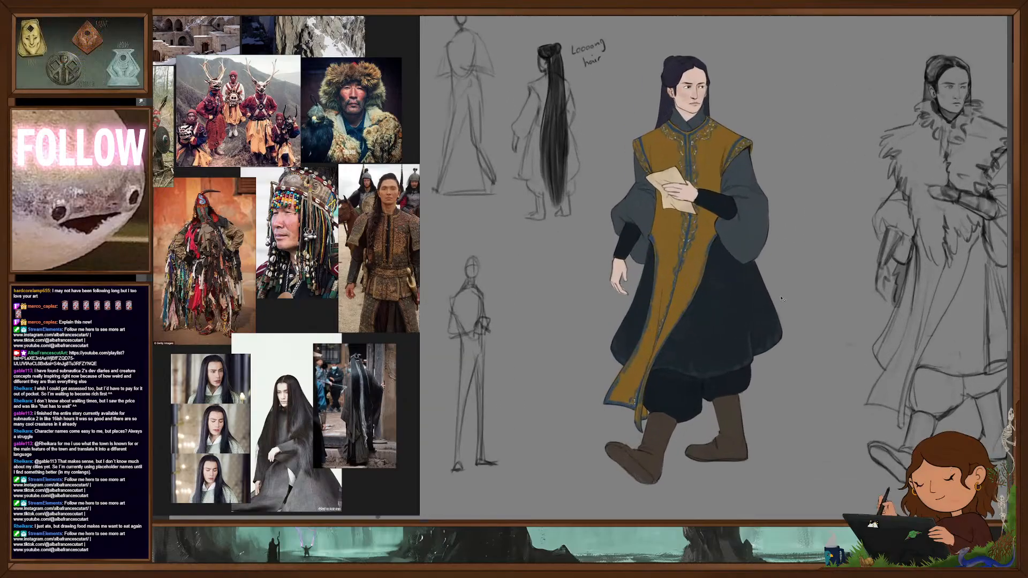
drag(740, 350, 743, 350)
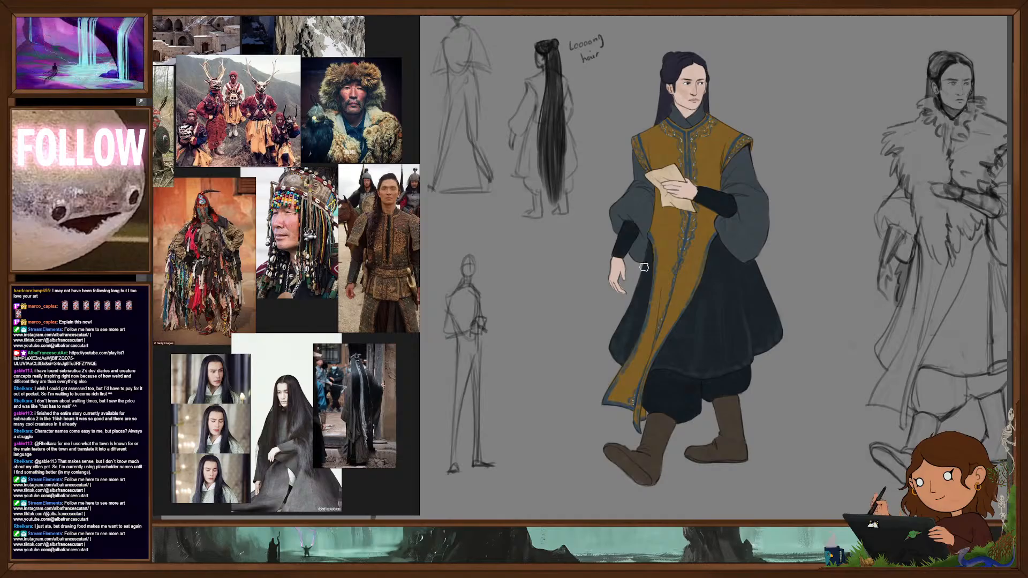
drag(766, 308, 751, 333)
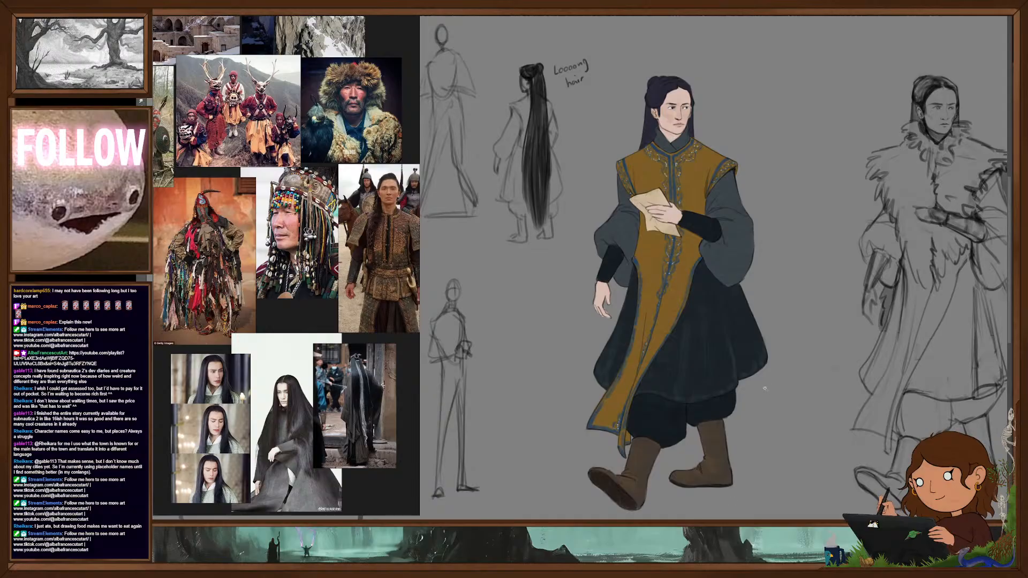
scroll(772, 399, down, 2)
scroll(771, 399, down, 1)
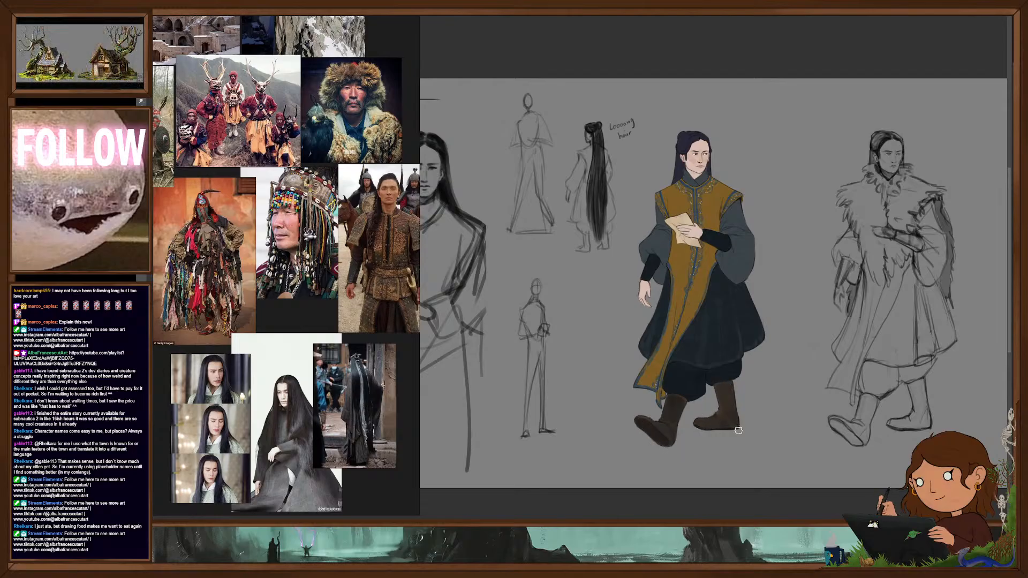
scroll(757, 405, down, 3)
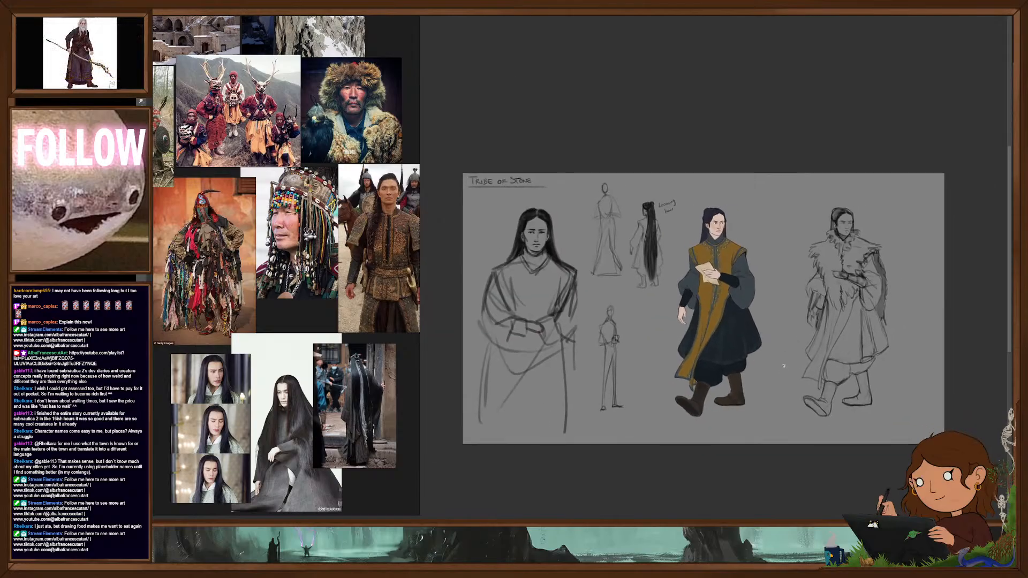
- Hide the long-haired character's drawings and review the six-figure coloured lineup and the three heavily dressed figures before hiding them
scroll(743, 349, up, 2)
drag(787, 399, 828, 372)
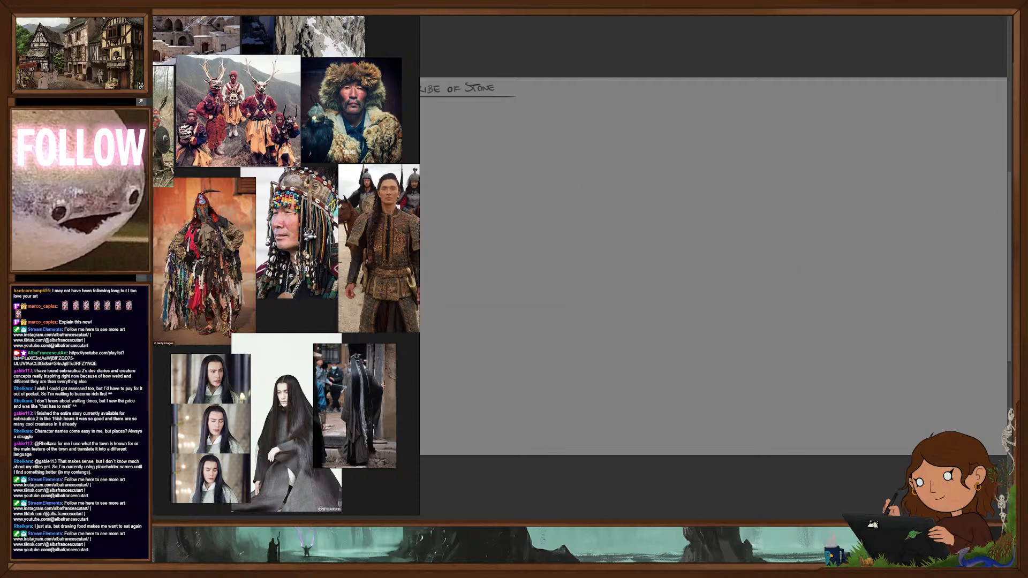
scroll(805, 332, down, 3)
drag(805, 337, 795, 323)
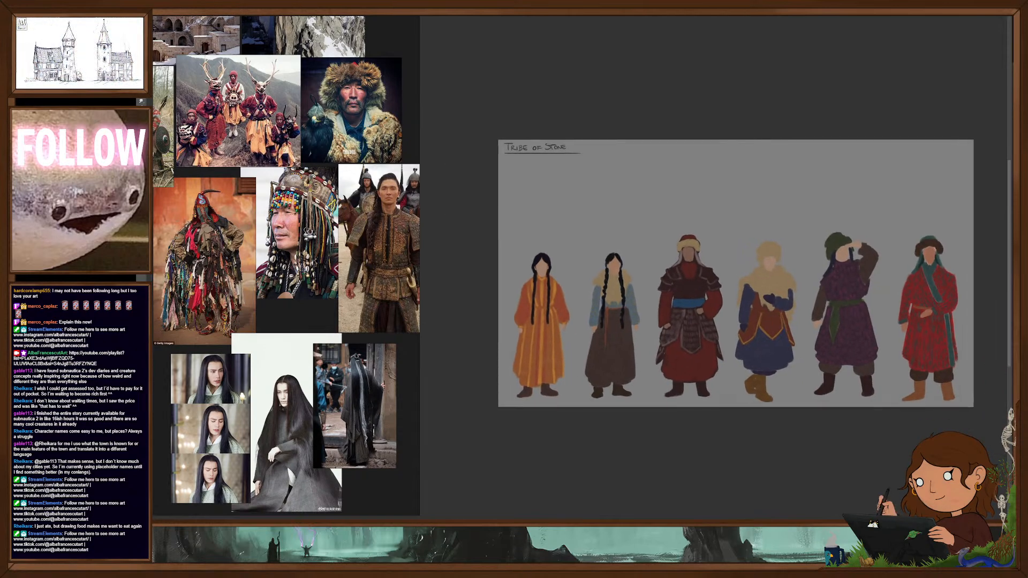
key(ctrl+comma)
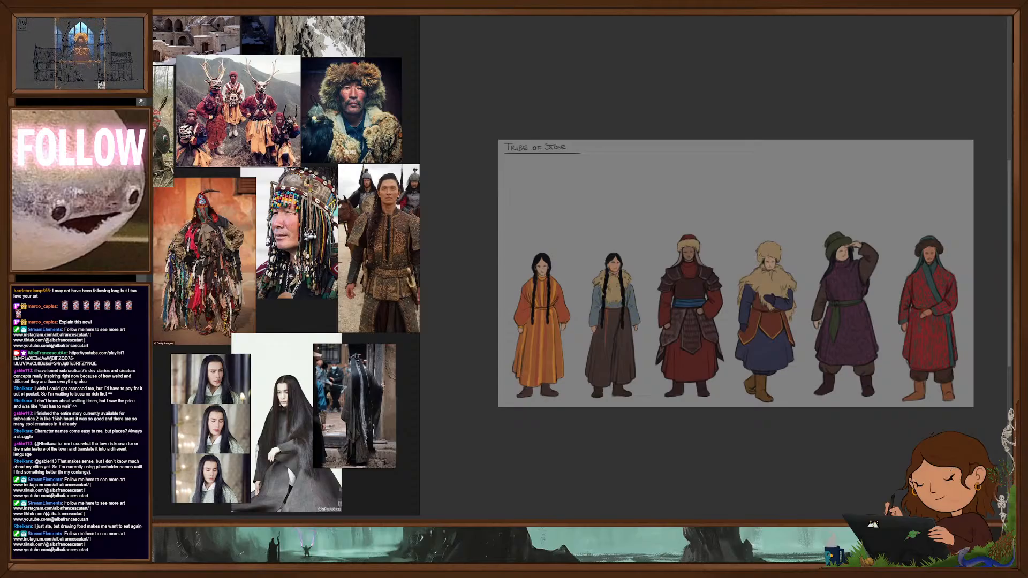
key(ctrl+comma)
key(ctrl+comma)
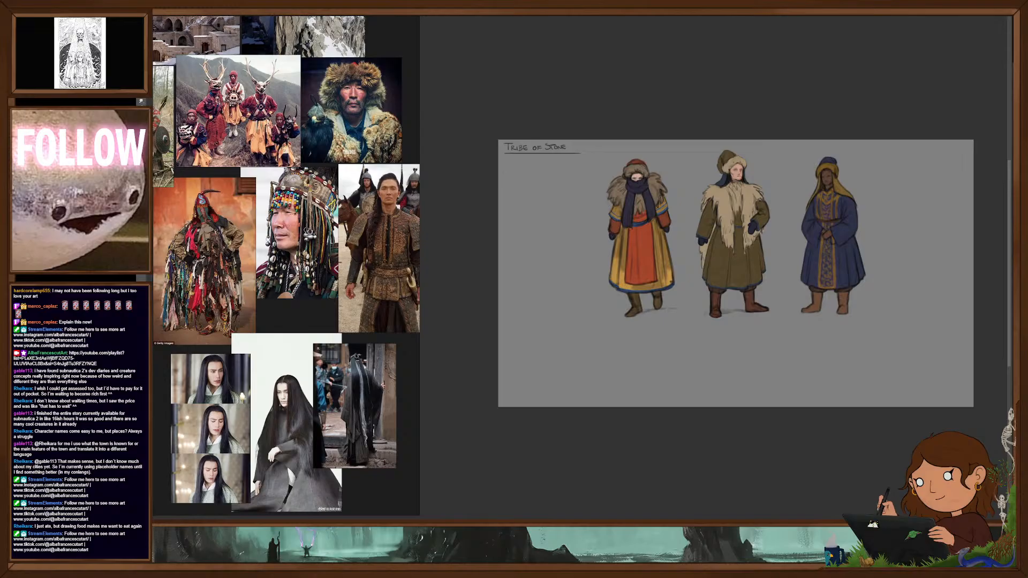
key(ctrl+comma)
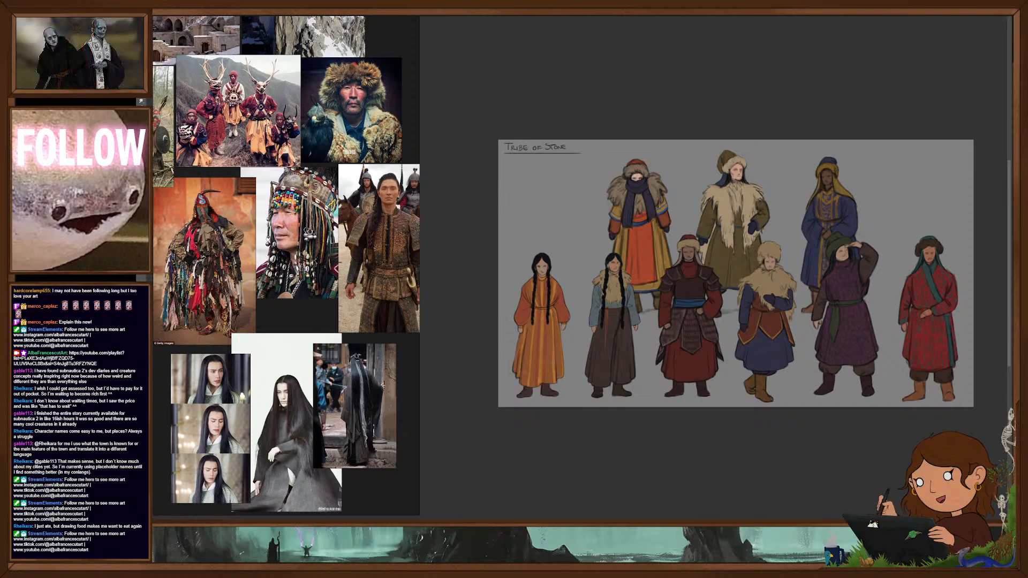
key(Delete)
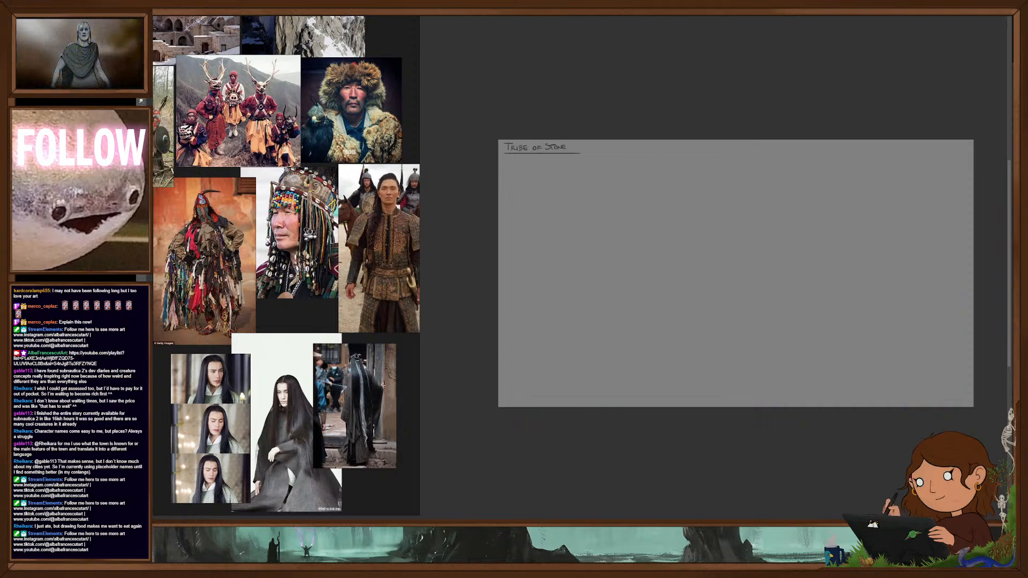
- Review the coloured long-haired goat and its smaller sketch by toggling their layers, leaving them hidden
key(ctrl+z)
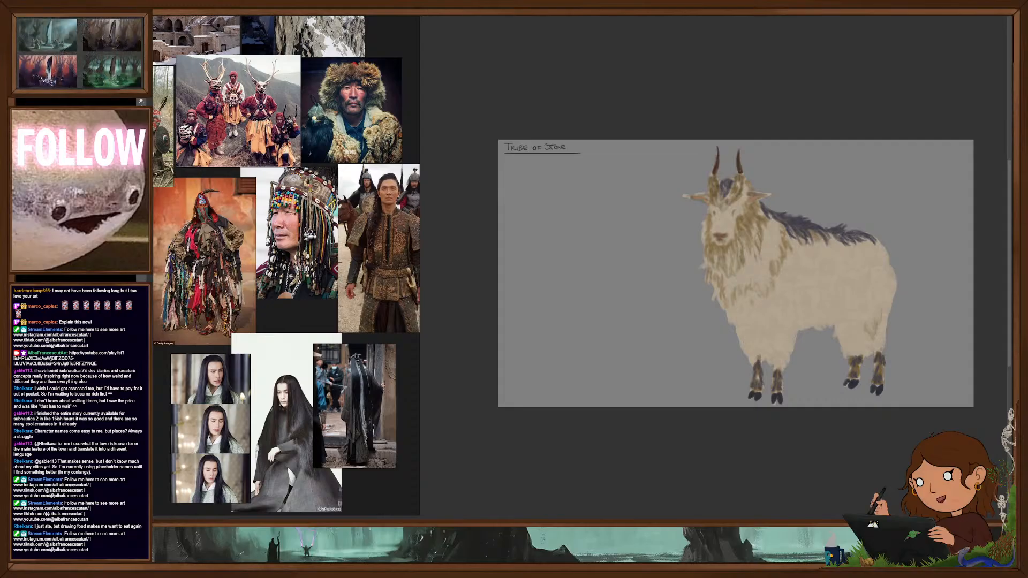
key(ctrl+z)
key(ctrl+z)
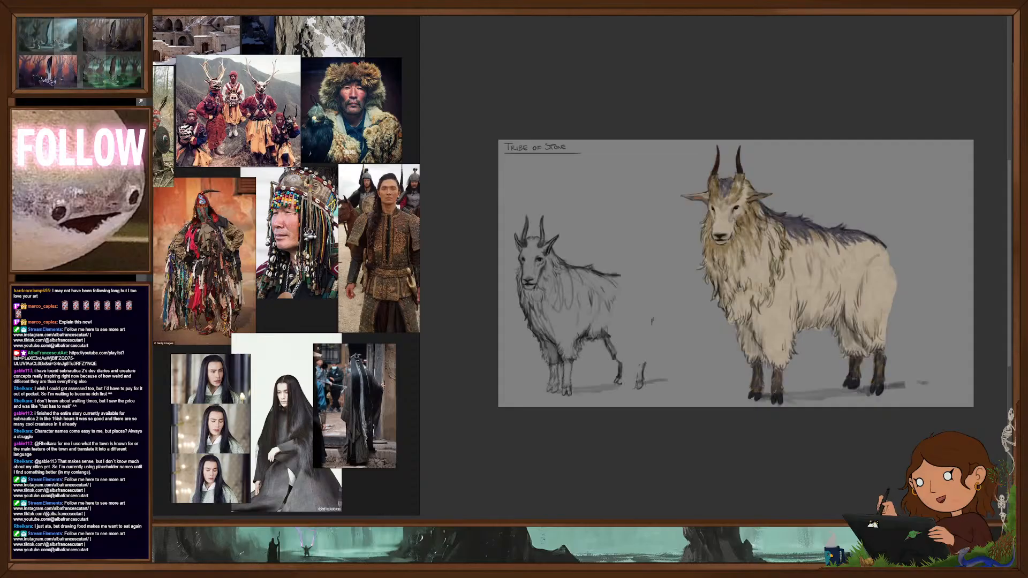
key(ctrl+z)
key(ctrl+z)
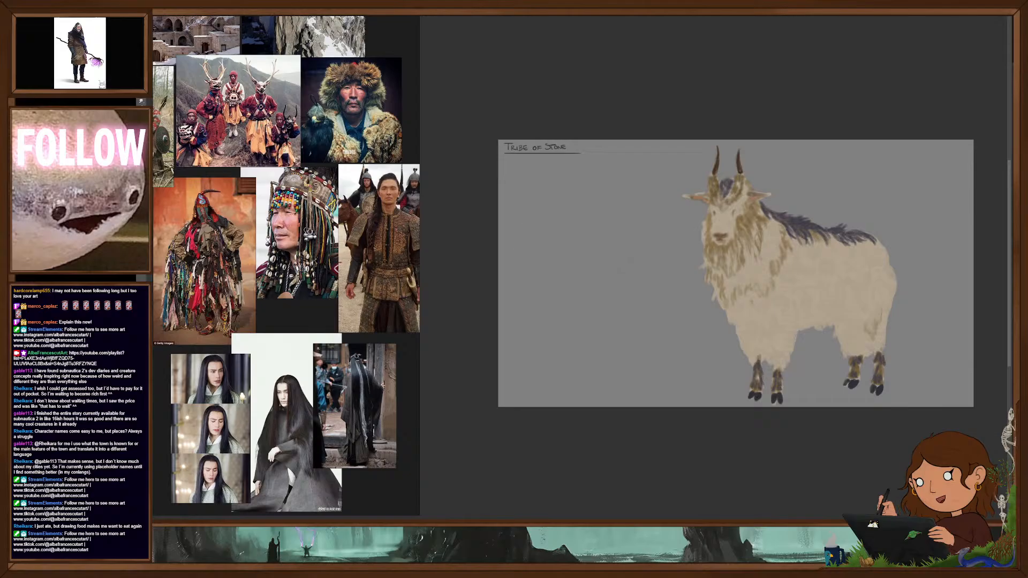
key(ctrl+z)
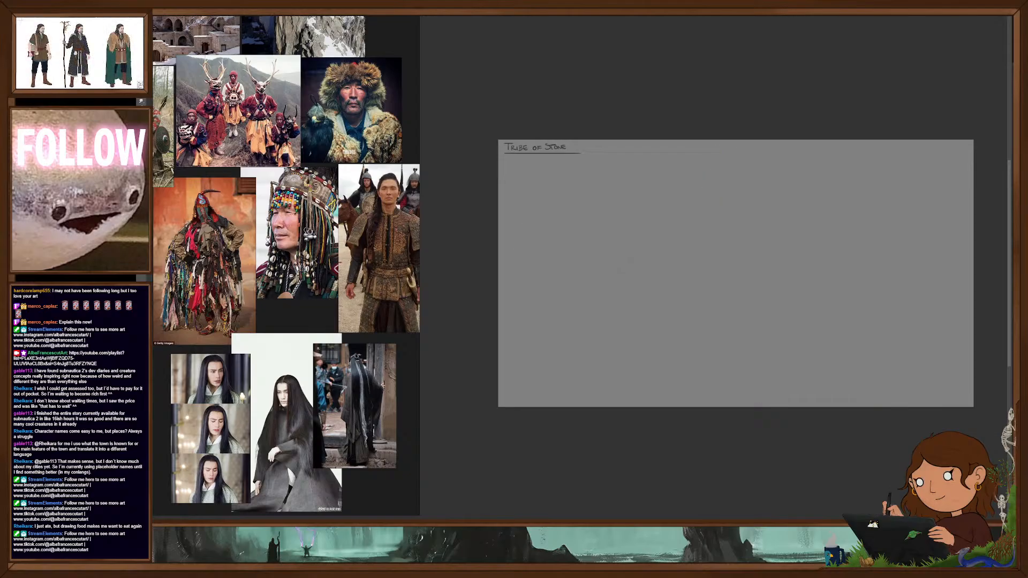
- Show the three portrait sketches, move them down clear of the title, and bring the fur-hatted man closer to the others
key(ctrl+z)
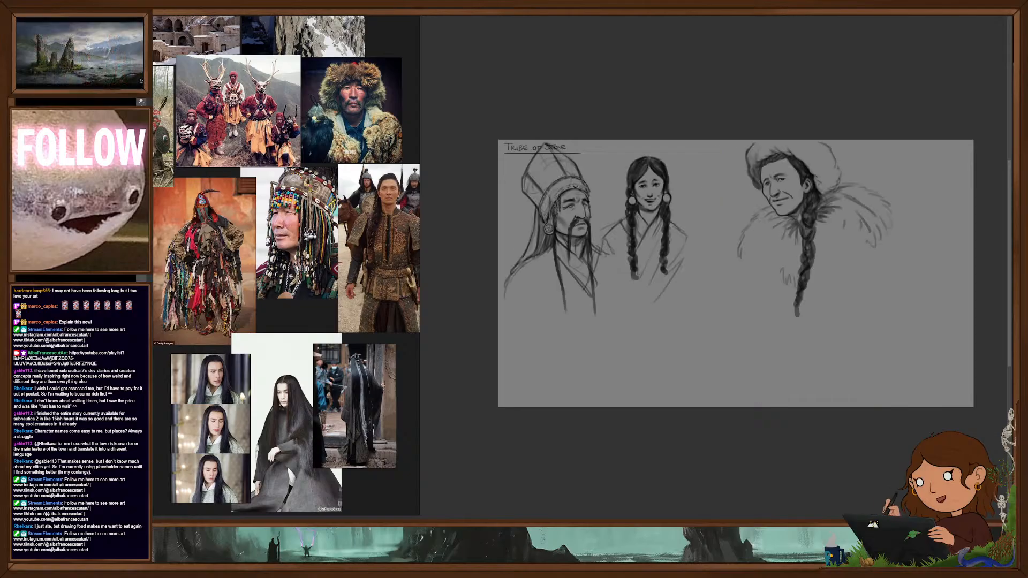
mouse_move(806, 235)
mouse_down()
mouse_move(755, 234)
mouse_move(742, 277)
mouse_up()
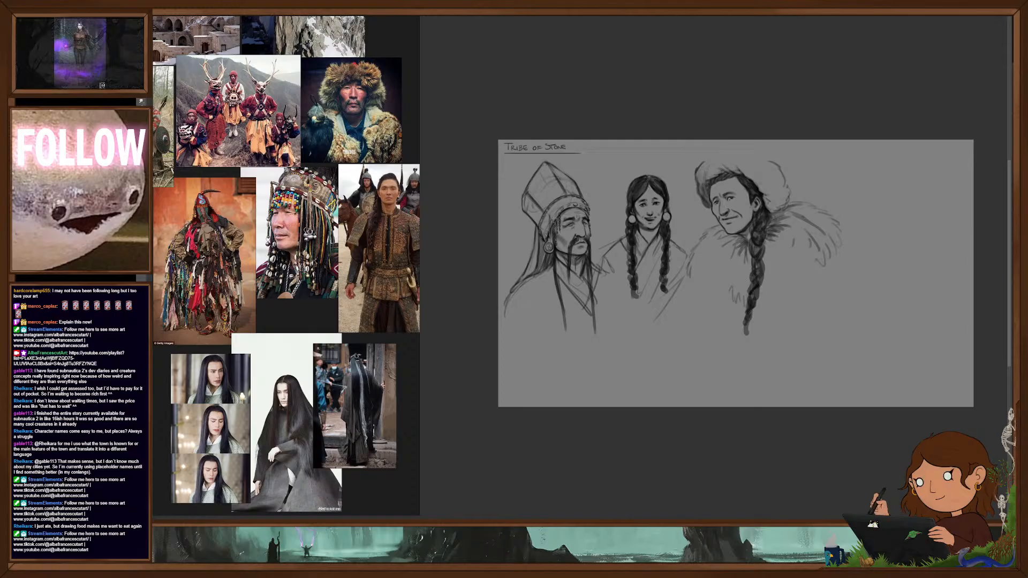
scroll(856, 293, up, 4)
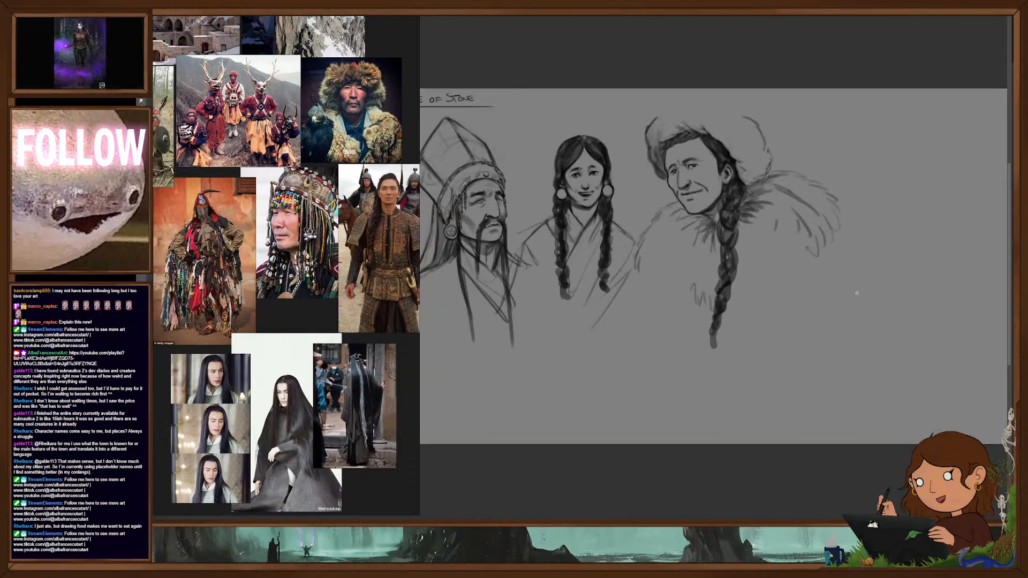
scroll(871, 337, down, 2)
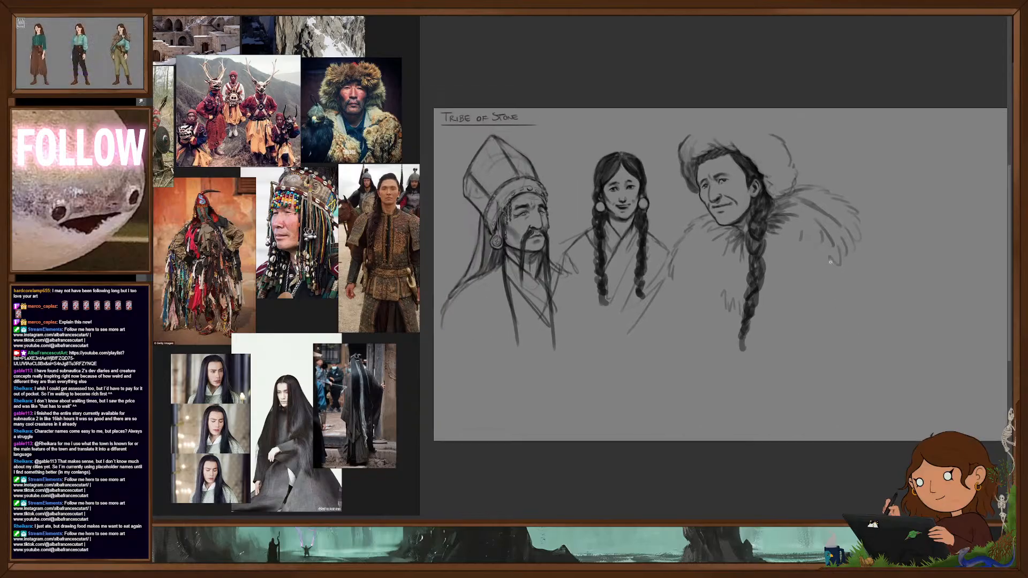
right_click(860, 318)
click(892, 387)
click(803, 468)
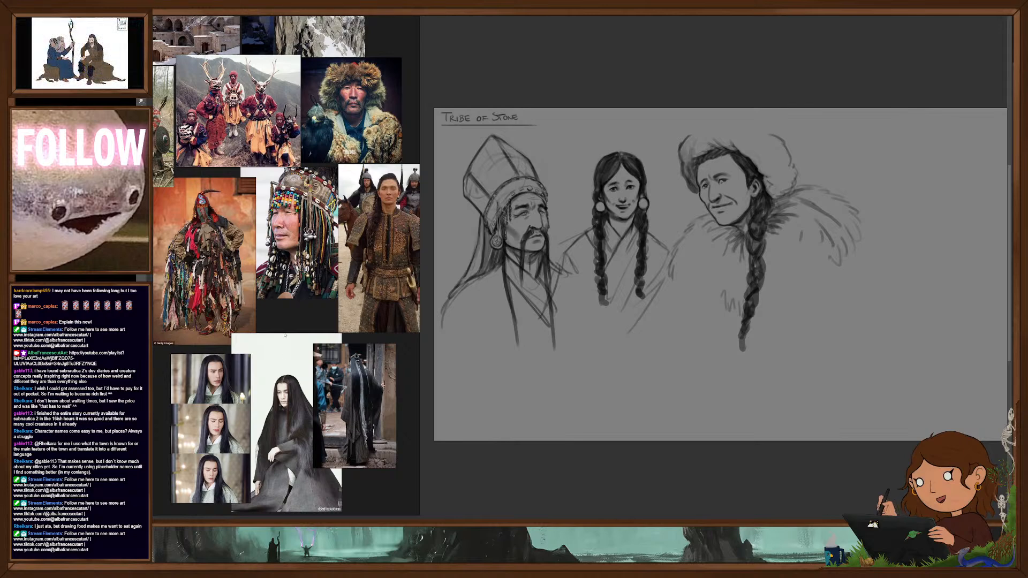
- Look over the clothing and portrait references and rough in a fourth portrait's head and neck beside the fur-hatted man
scroll(286, 335, down, 4)
drag(291, 329, 347, 359)
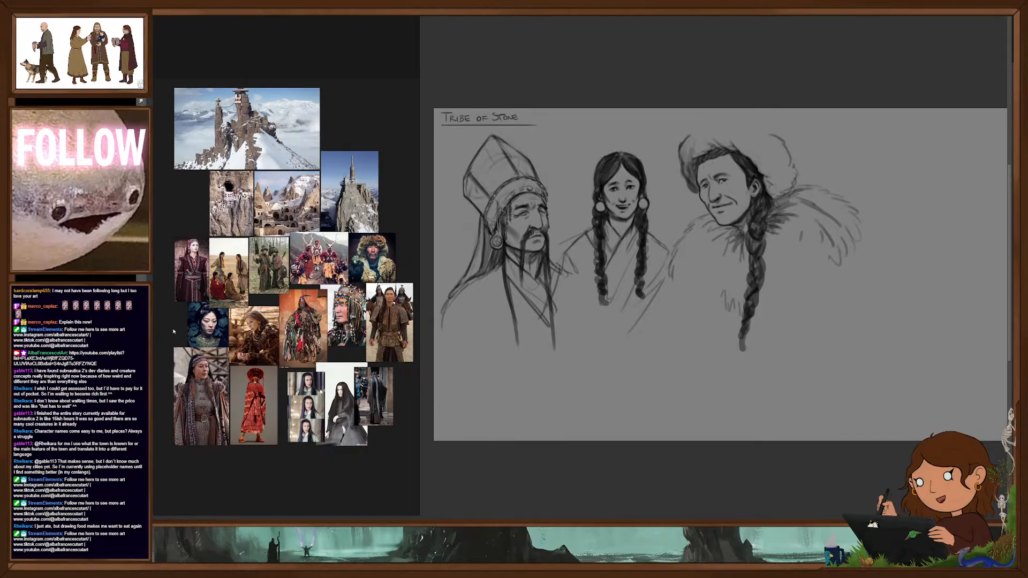
scroll(173, 331, up, 2)
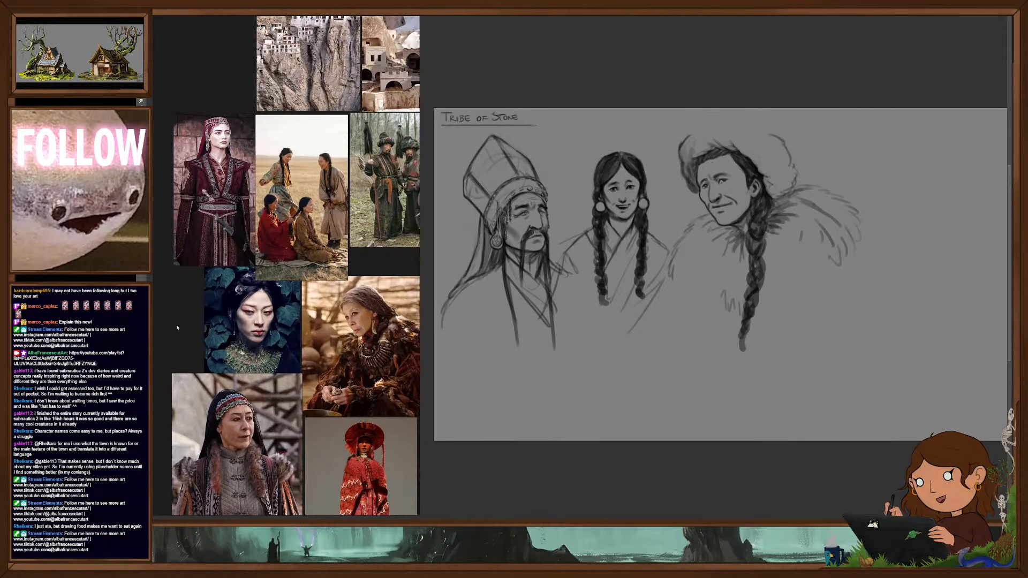
scroll(175, 324, down, 3)
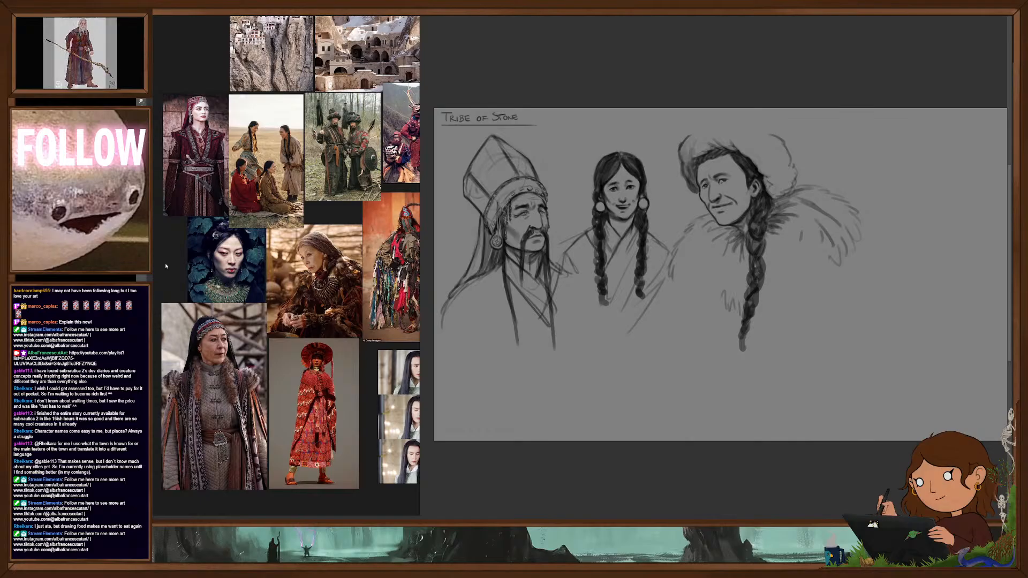
drag(904, 317, 771, 317)
mouse_move(798, 213)
mouse_down()
mouse_move(839, 308)
mouse_move(775, 316)
mouse_up()
mouse_move(769, 299)
mouse_down()
mouse_move(796, 338)
mouse_move(826, 337)
mouse_move(812, 352)
mouse_up()
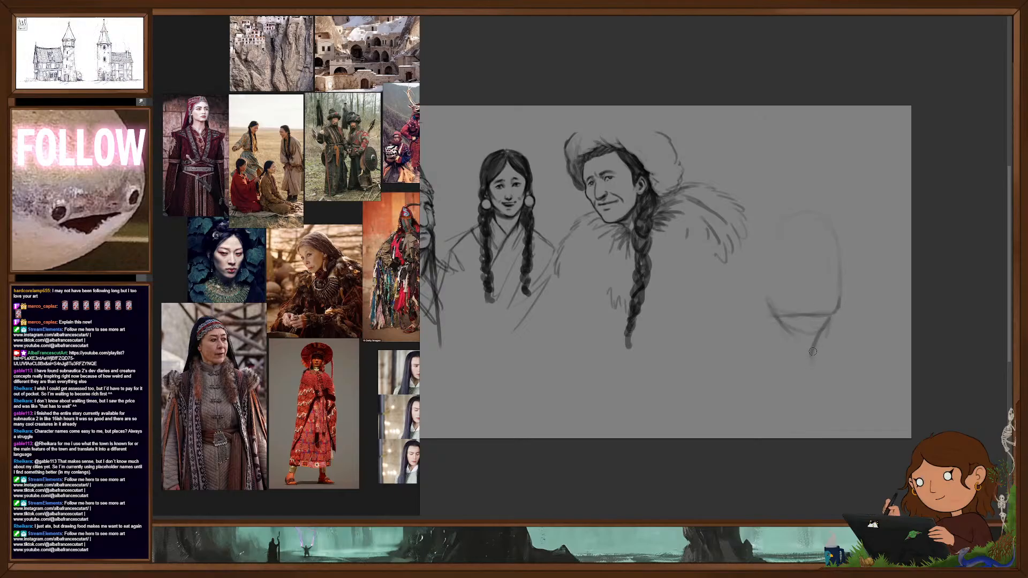
- Sketch the fourth portrait's draped collar, near shoulder line and chest outline
mouse_move(769, 312)
mouse_down()
mouse_move(810, 355)
mouse_move(825, 409)
mouse_up()
drag(695, 346, 802, 426)
drag(833, 353, 829, 401)
mouse_move(823, 338)
mouse_down()
mouse_move(844, 373)
mouse_move(823, 425)
mouse_up()
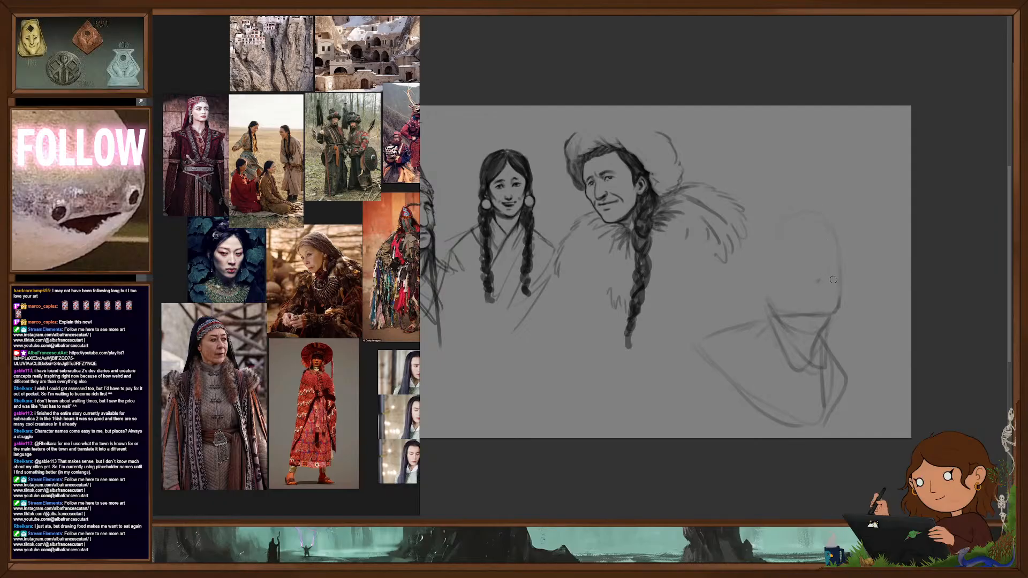
- Draw the fourth portrait's three-quarter face contour, eyes, mouth and jawline
drag(812, 291, 829, 295)
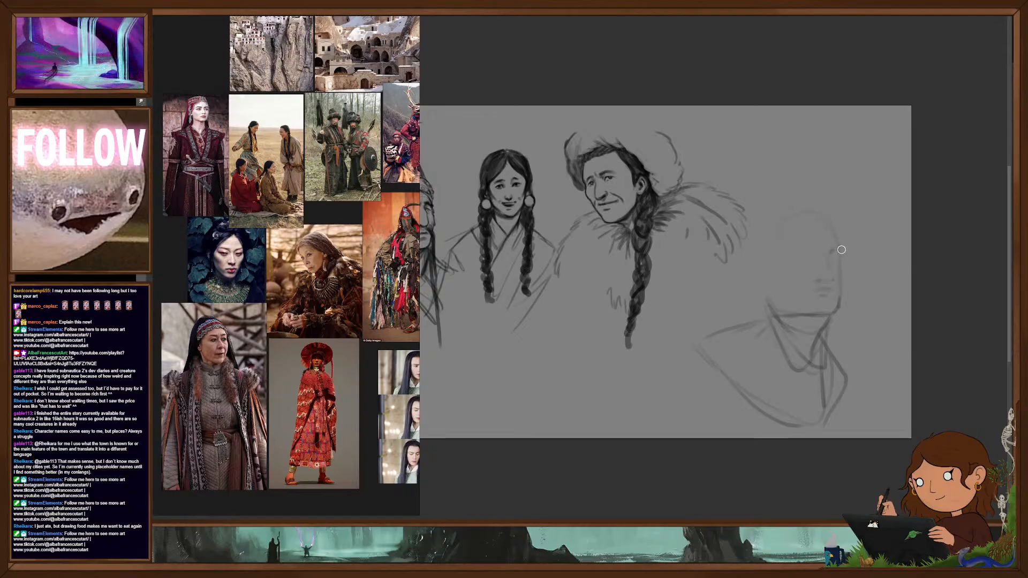
mouse_move(845, 258)
mouse_down()
mouse_move(838, 307)
mouse_move(793, 315)
mouse_move(787, 332)
mouse_up()
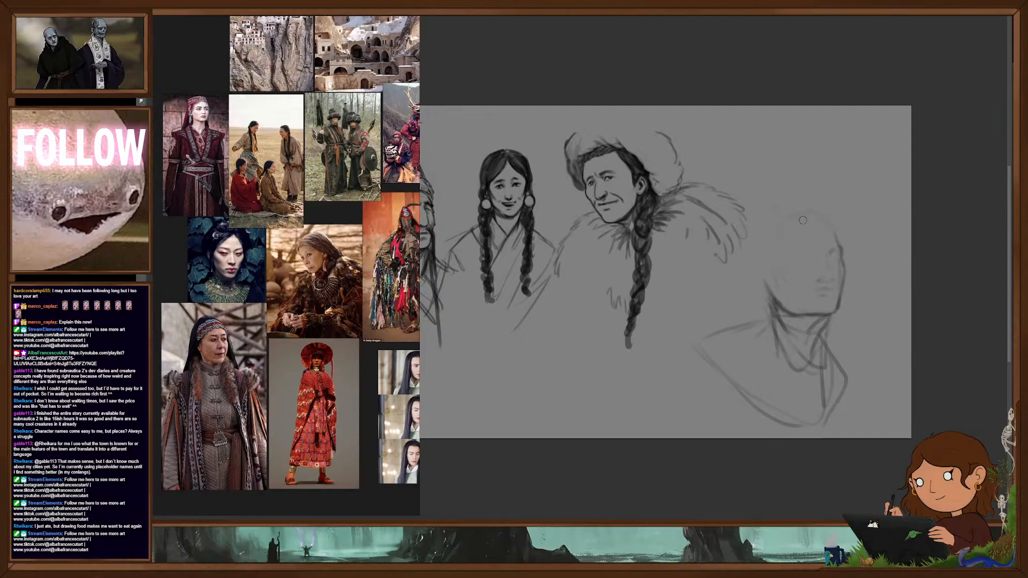
drag(802, 218, 771, 285)
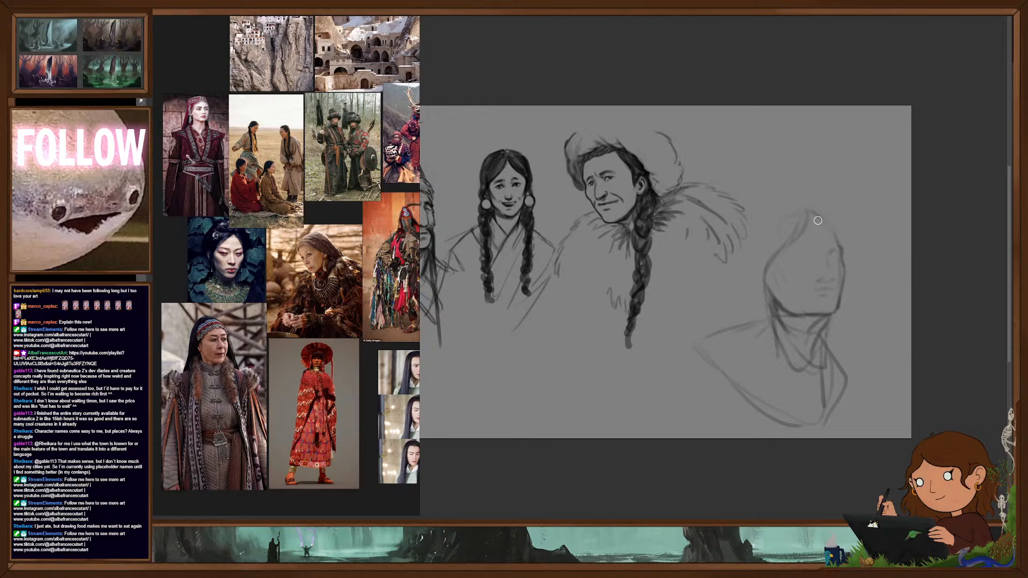
drag(851, 255, 846, 292)
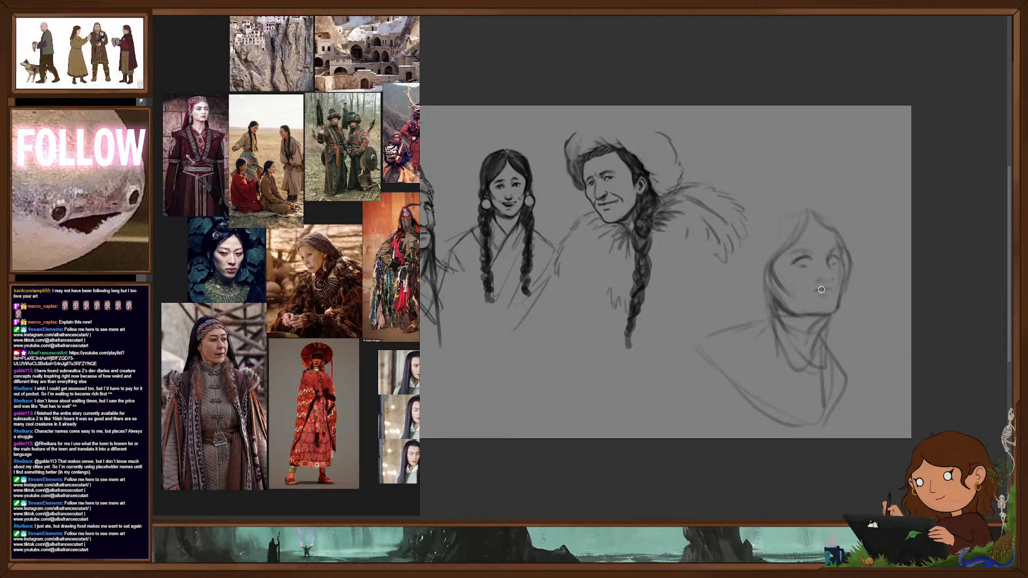
drag(812, 294, 831, 289)
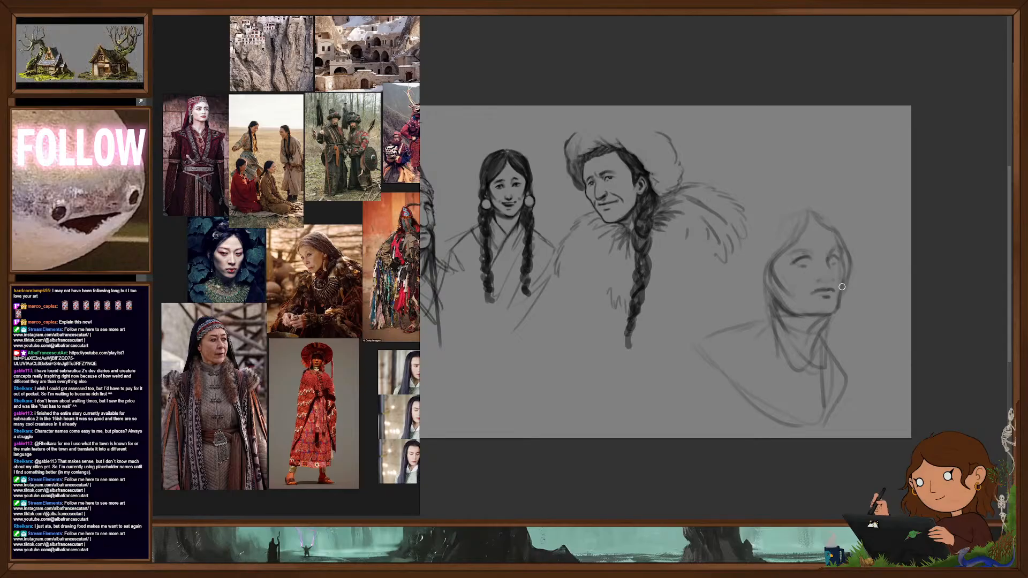
mouse_move(842, 290)
mouse_down()
mouse_move(819, 331)
mouse_move(815, 317)
mouse_move(778, 304)
mouse_up()
- Sketch the fourth portrait's centre-parted hair, with a rounded crown, swept side strands and long locks falling over the chest
drag(811, 223, 772, 253)
drag(792, 218, 771, 255)
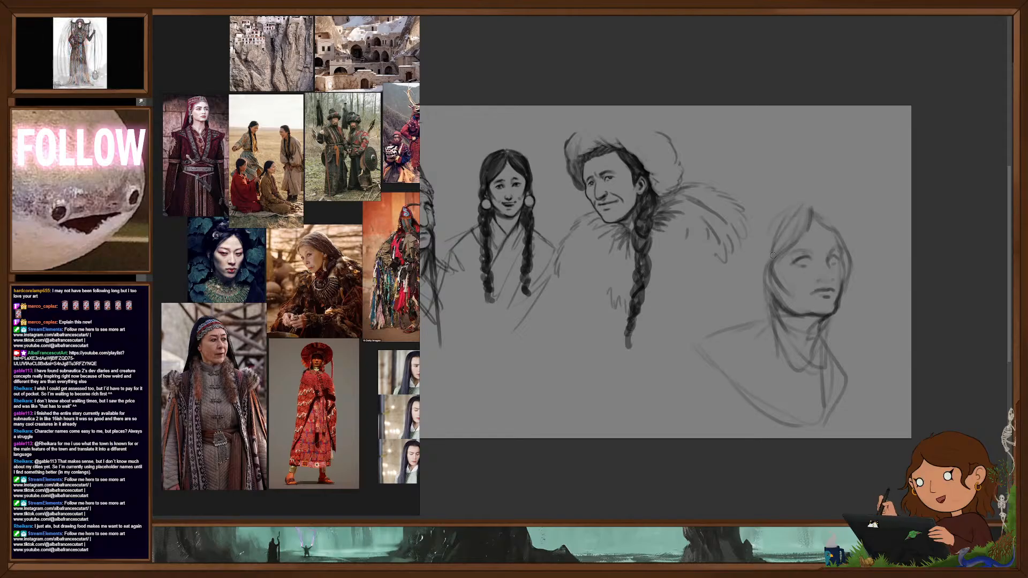
mouse_move(800, 206)
mouse_down()
mouse_move(747, 244)
mouse_move(758, 295)
mouse_move(721, 317)
mouse_move(752, 342)
mouse_move(759, 406)
mouse_up()
drag(764, 313, 756, 412)
drag(769, 282, 773, 304)
mouse_move(776, 257)
mouse_down()
mouse_move(772, 273)
mouse_move(753, 270)
mouse_move(801, 230)
mouse_up()
drag(785, 246, 770, 259)
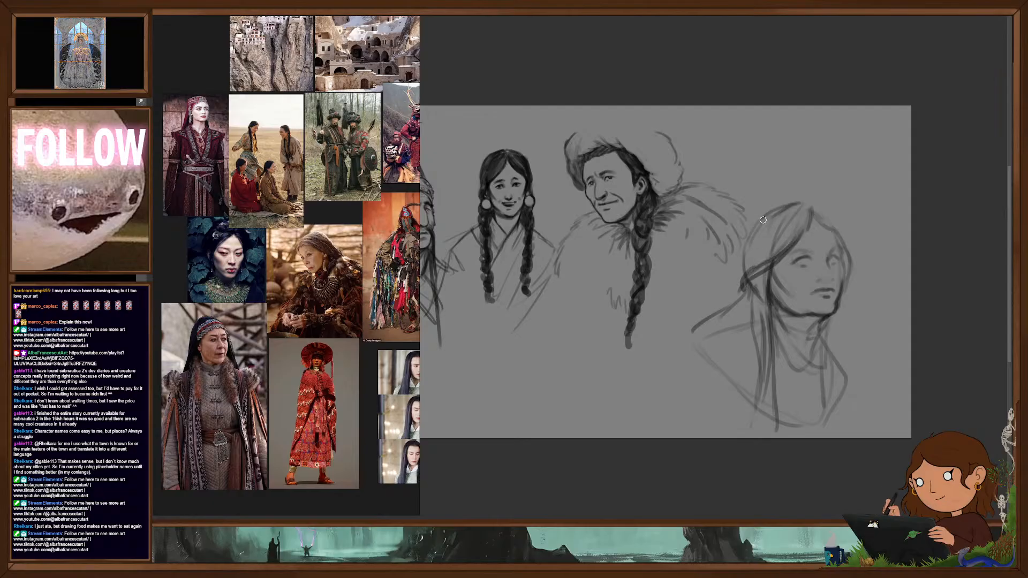
mouse_move(806, 202)
mouse_down()
mouse_move(834, 201)
mouse_move(852, 287)
mouse_up()
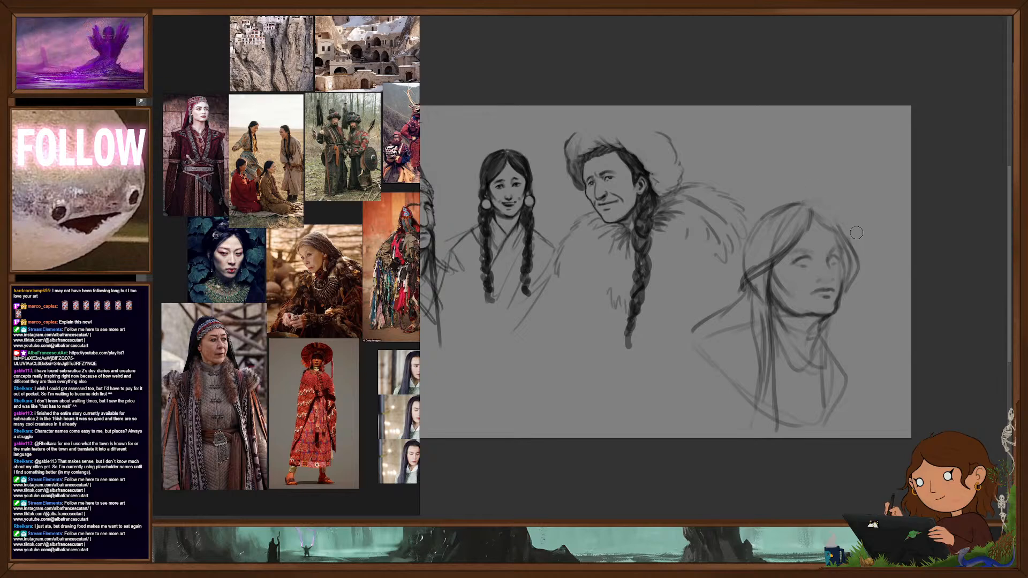
drag(804, 203, 849, 238)
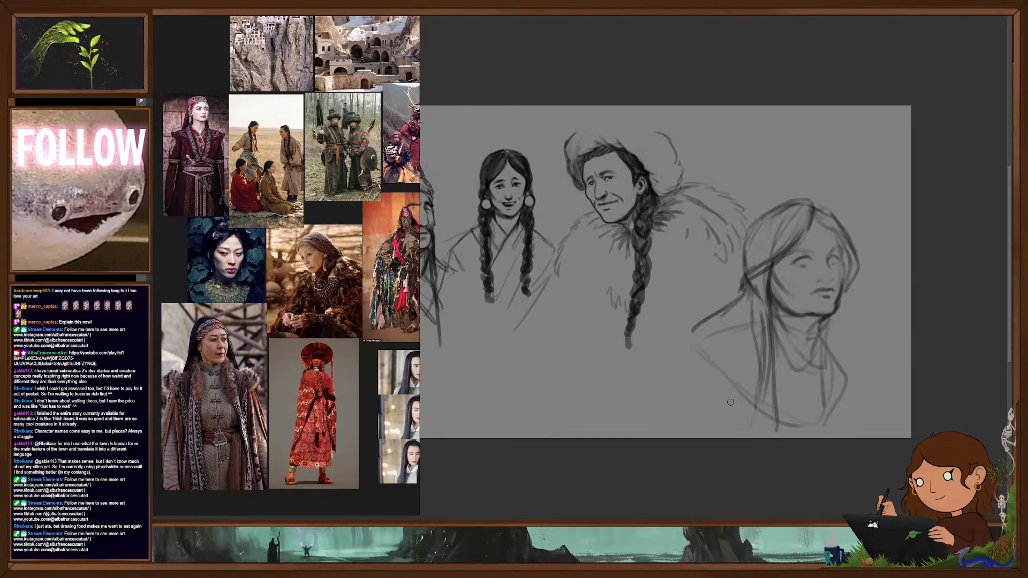
- Outline a shaggy fur cloak over both of the fourth portrait's shoulders with jagged strokes
mouse_move(738, 325)
mouse_down()
mouse_move(660, 328)
mouse_move(669, 373)
mouse_up()
drag(669, 370, 678, 389)
mouse_move(718, 302)
mouse_down()
mouse_move(743, 319)
mouse_move(735, 319)
mouse_up()
mouse_move(724, 319)
mouse_down()
mouse_move(662, 328)
mouse_move(667, 375)
mouse_up()
drag(688, 366, 695, 421)
drag(664, 348, 617, 417)
mouse_move(679, 340)
mouse_down()
mouse_move(659, 353)
mouse_move(696, 419)
mouse_up()
mouse_move(714, 382)
mouse_down()
mouse_move(720, 430)
mouse_move(740, 430)
mouse_up()
mouse_move(667, 329)
mouse_down()
mouse_move(624, 386)
mouse_move(655, 423)
mouse_up()
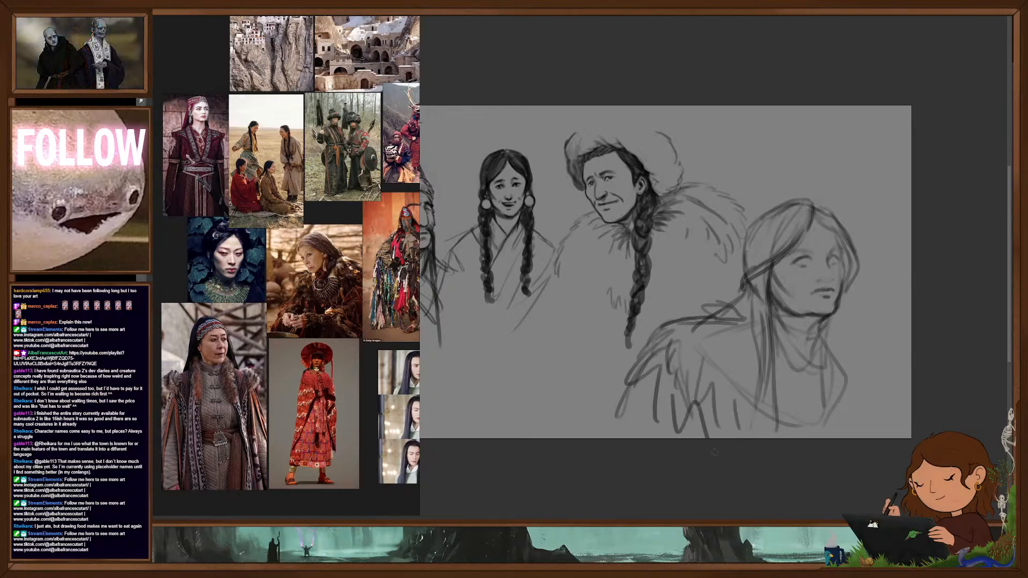
drag(845, 352, 868, 365)
drag(862, 379, 849, 437)
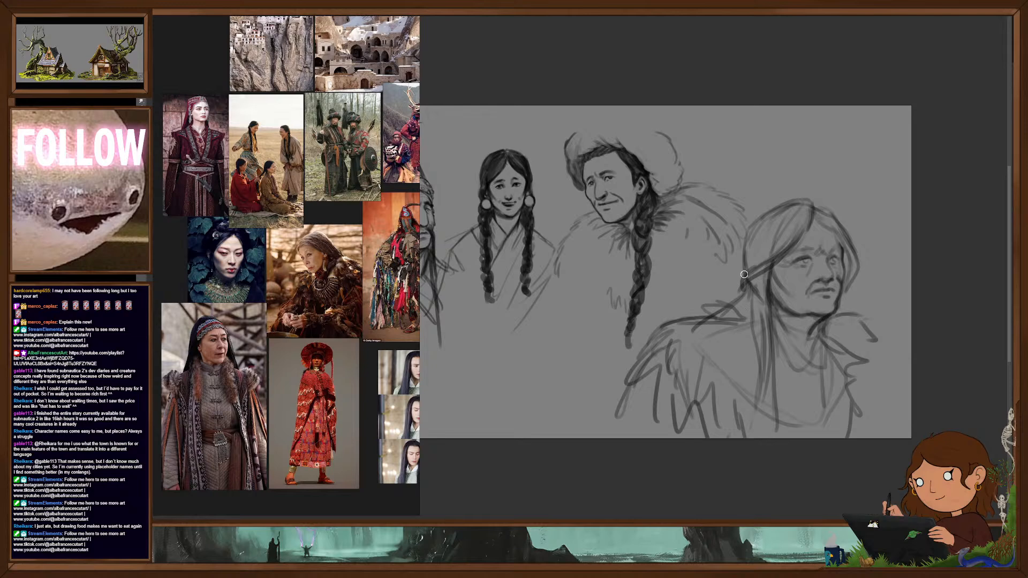
- Shade the elder's hair over the crown and draw long strands falling over the far shoulder
drag(845, 318, 852, 411)
drag(851, 353, 852, 438)
drag(838, 324, 831, 389)
mouse_move(763, 274)
mouse_down()
mouse_move(749, 356)
mouse_move(770, 422)
mouse_move(766, 230)
mouse_move(773, 256)
mouse_move(794, 233)
mouse_up()
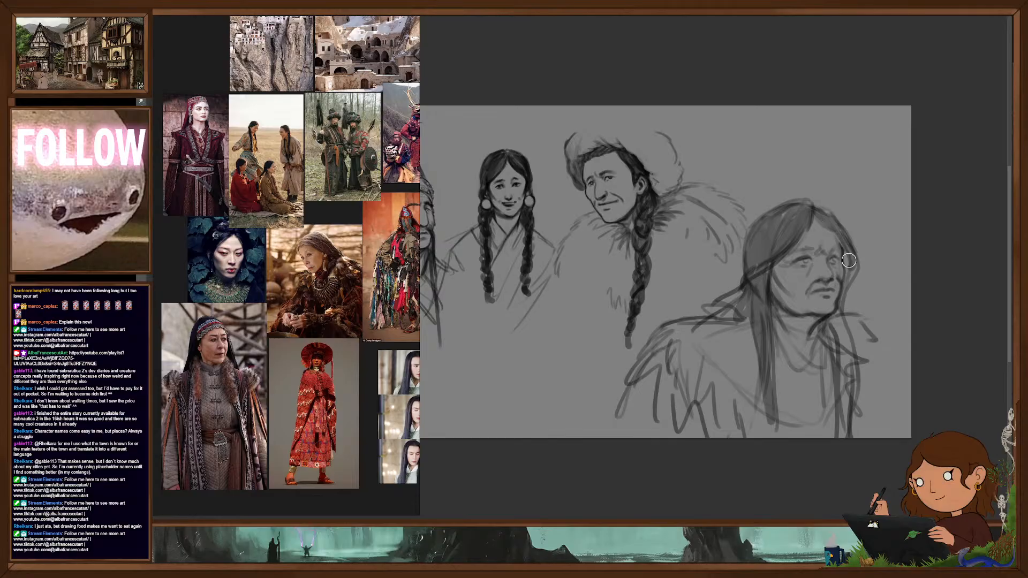
drag(848, 282, 830, 428)
mouse_move(827, 328)
mouse_down()
mouse_move(824, 435)
mouse_move(835, 436)
mouse_up()
drag(845, 321, 858, 436)
- Thicken the elder's long hair strands falling over the near side of the chest
drag(750, 296, 756, 396)
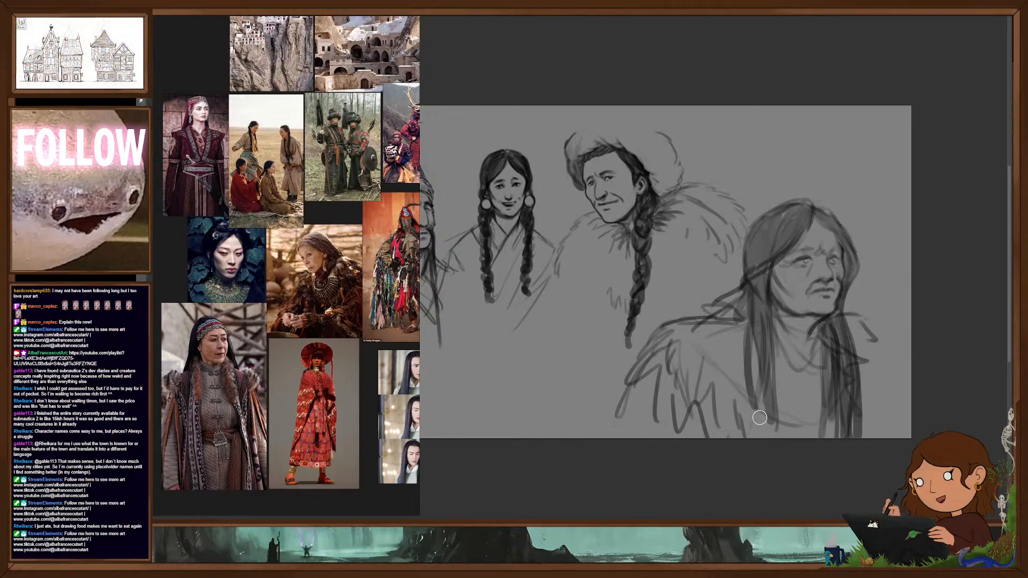
drag(751, 333, 761, 381)
drag(755, 311, 773, 423)
drag(746, 338, 770, 422)
drag(758, 298, 766, 393)
- Erase the jagged fur strokes from the elder's near and far shoulders
drag(710, 313, 741, 320)
mouse_move(667, 328)
mouse_down()
mouse_move(672, 355)
mouse_move(615, 414)
mouse_move(701, 389)
mouse_move(718, 316)
mouse_up()
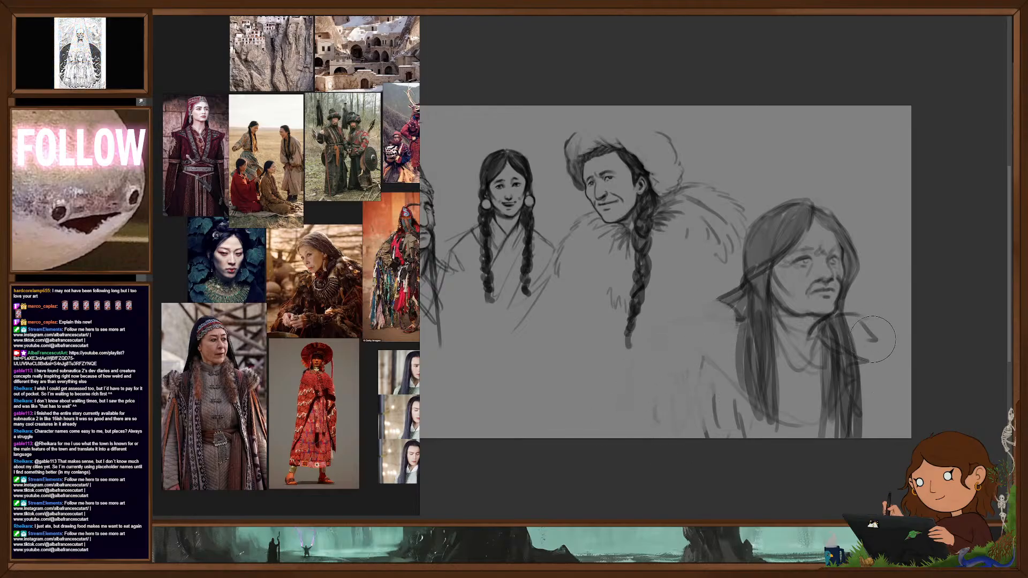
drag(874, 332, 875, 325)
drag(664, 404, 710, 353)
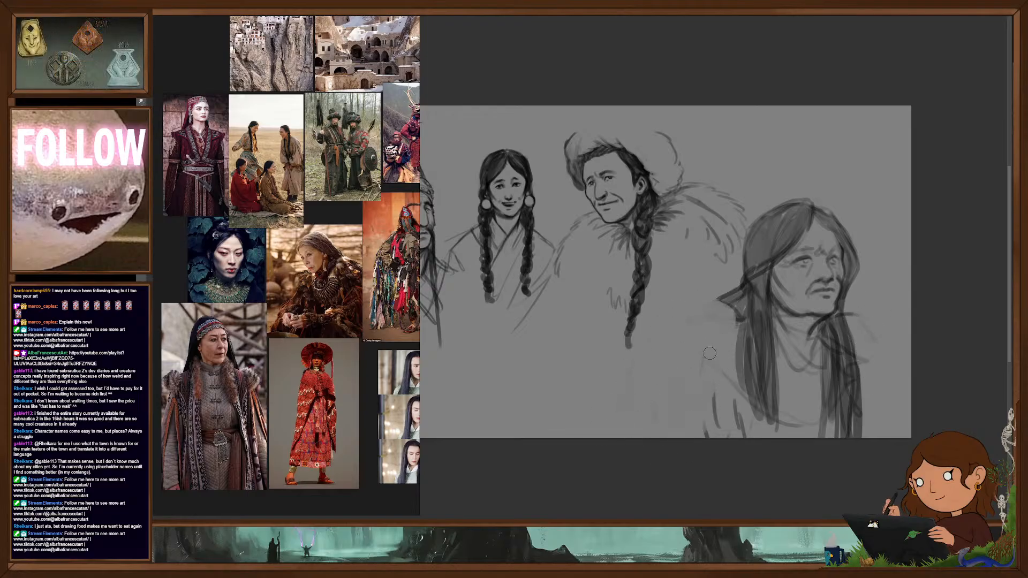
- Redraw the elder's fur cloak with a rounder outline and short fur strokes on both shoulders
mouse_move(726, 306)
mouse_down()
mouse_move(692, 299)
mouse_move(702, 300)
mouse_move(637, 365)
mouse_move(649, 368)
mouse_move(633, 395)
mouse_up()
drag(694, 372, 673, 410)
drag(649, 364, 640, 397)
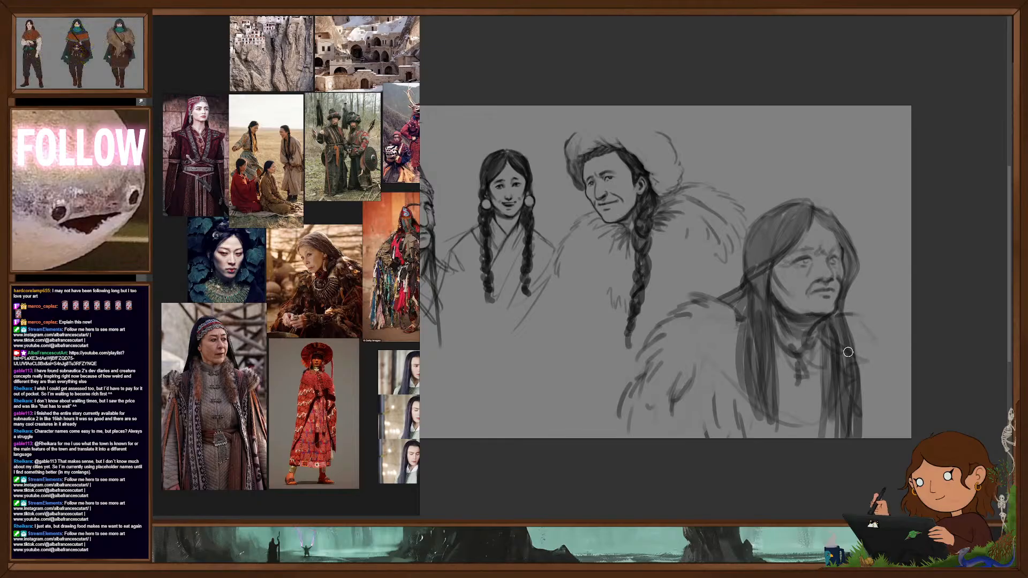
mouse_move(849, 316)
mouse_down()
mouse_move(879, 337)
mouse_move(888, 383)
mouse_up()
drag(882, 419, 876, 445)
- Darken the elder's near-side hair with long strokes reaching the bottom edge of the canvas
drag(746, 295, 752, 440)
drag(753, 328, 761, 438)
drag(756, 300, 766, 427)
drag(766, 332, 774, 444)
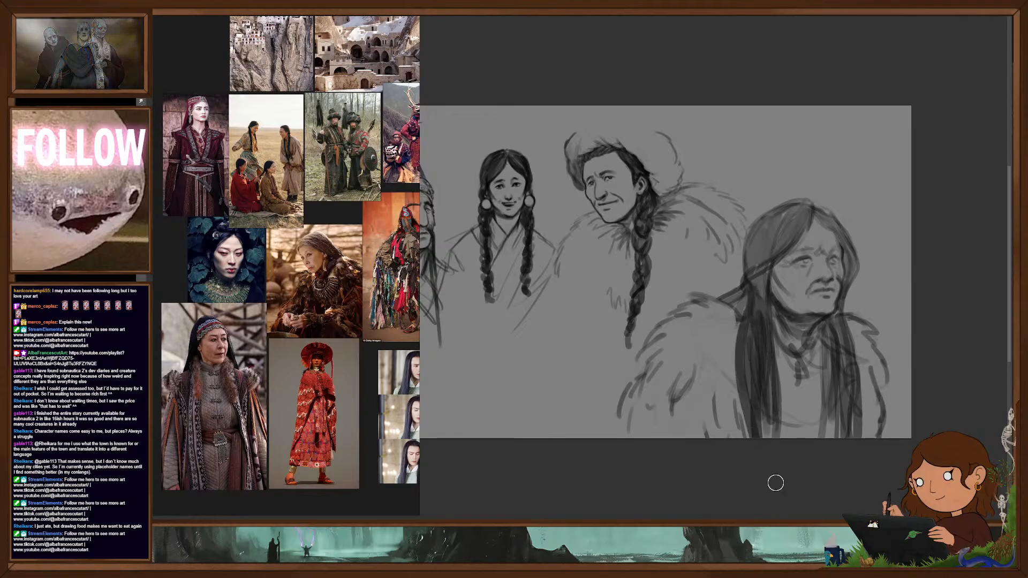
mouse_move(745, 314)
mouse_down()
mouse_move(751, 346)
mouse_move(752, 316)
mouse_move(753, 329)
mouse_up()
drag(749, 277, 772, 321)
- Erase the stray strand behind the elder's neck and shape the near-side hair into a dark, thick braid
mouse_move(774, 263)
mouse_down()
mouse_move(766, 300)
mouse_move(725, 288)
mouse_up()
key(e)
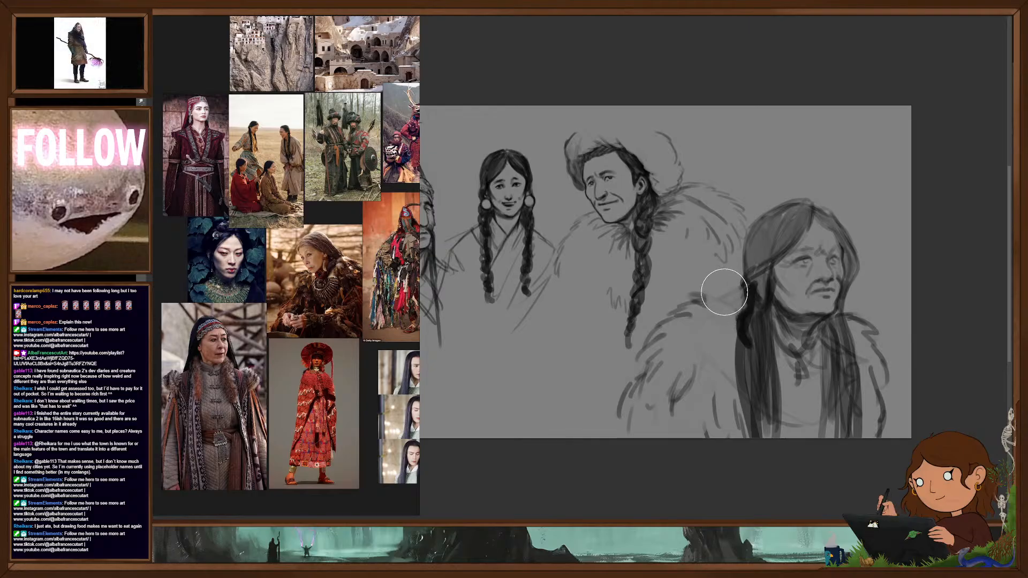
key(b)
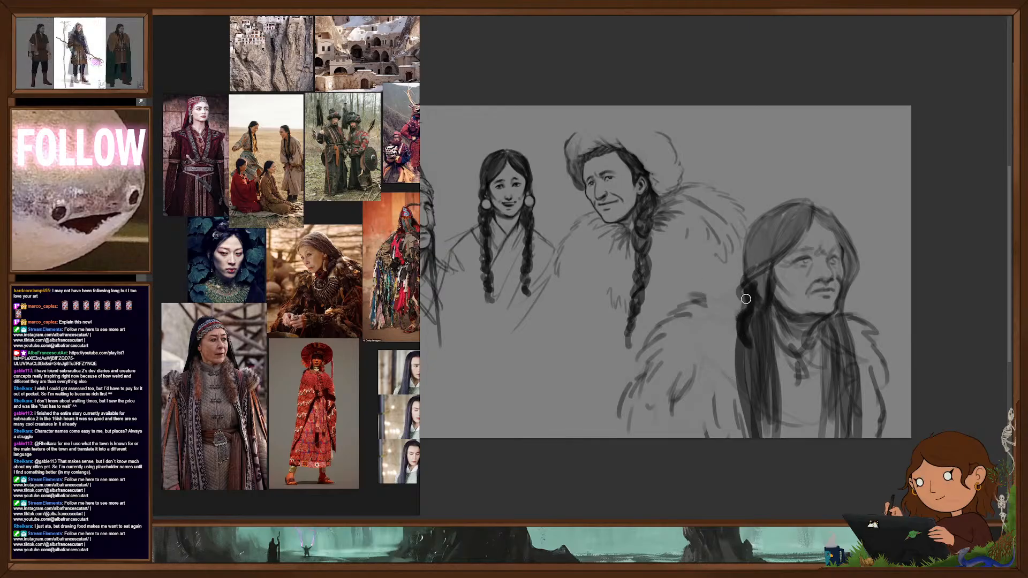
mouse_move(747, 312)
mouse_down()
mouse_move(741, 277)
mouse_move(757, 218)
mouse_up()
drag(744, 267, 763, 250)
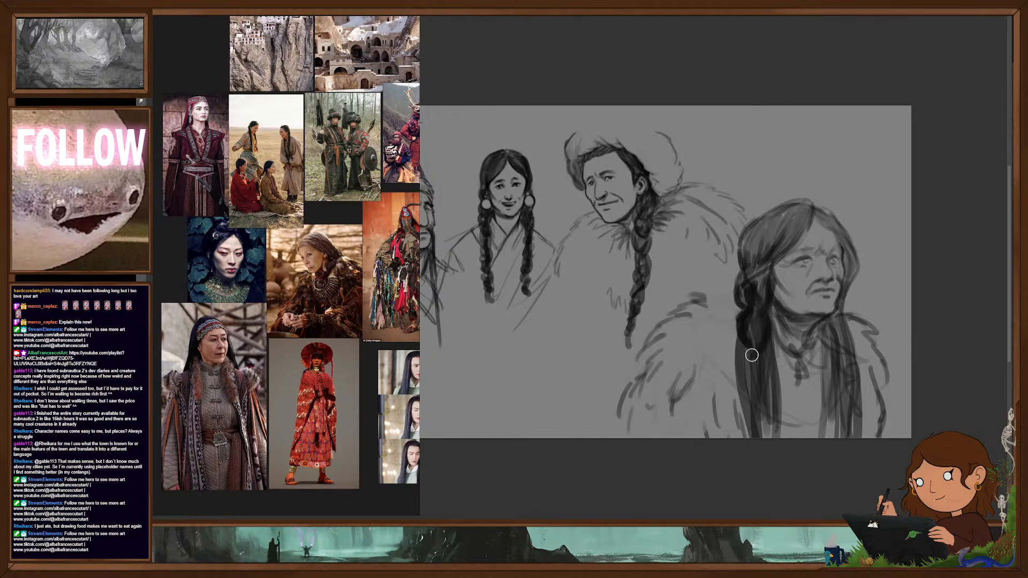
mouse_move(742, 354)
mouse_down()
mouse_move(741, 376)
mouse_move(757, 371)
mouse_move(744, 396)
mouse_move(753, 424)
mouse_up()
drag(767, 380, 772, 432)
drag(747, 396, 753, 437)
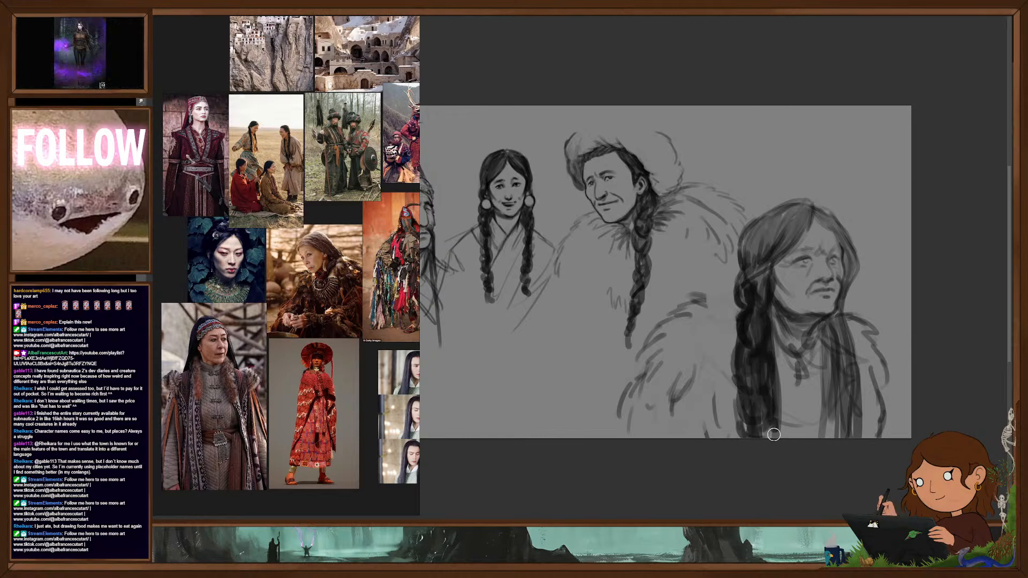
- Hatch the near shoulder of the elder's cloak with long diagonal strokes
mouse_move(717, 290)
mouse_down()
mouse_move(691, 303)
mouse_move(677, 330)
mouse_up()
mouse_move(738, 311)
mouse_down()
mouse_move(644, 379)
mouse_move(635, 400)
mouse_up()
drag(738, 345, 632, 423)
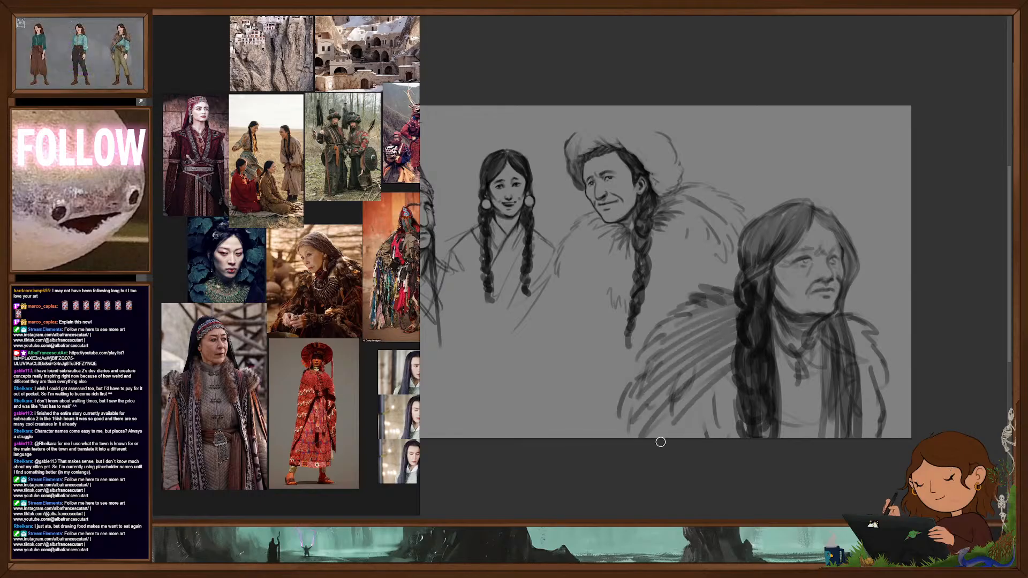
drag(735, 382, 640, 437)
drag(747, 422, 691, 444)
- Clean up the inner edge of the near braid and build up the elder's far braid in dark tones
key(e)
drag(777, 340, 773, 387)
key(b)
key(e)
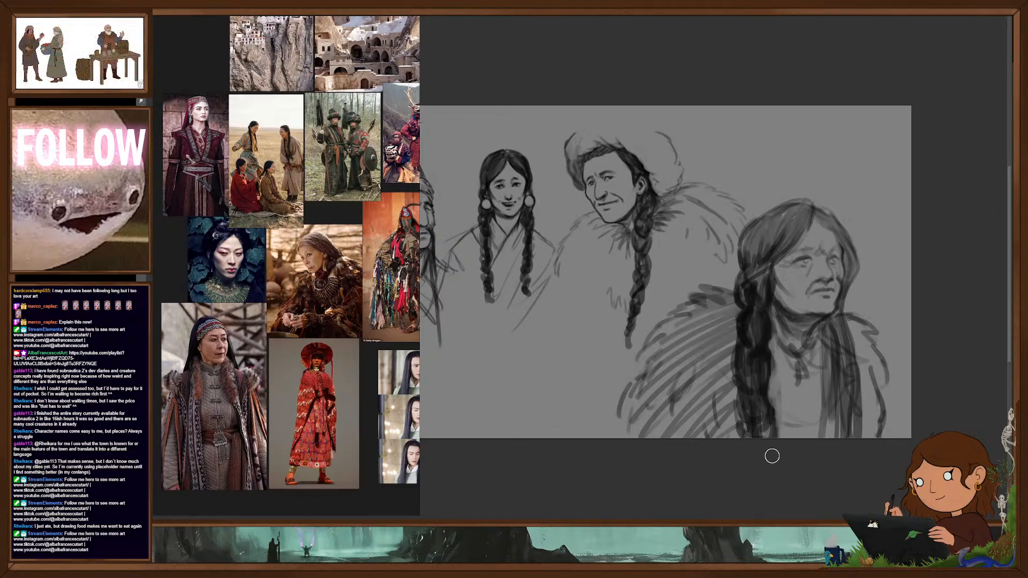
mouse_move(822, 329)
mouse_down()
mouse_move(829, 343)
mouse_move(833, 322)
mouse_move(841, 342)
mouse_move(849, 434)
mouse_up()
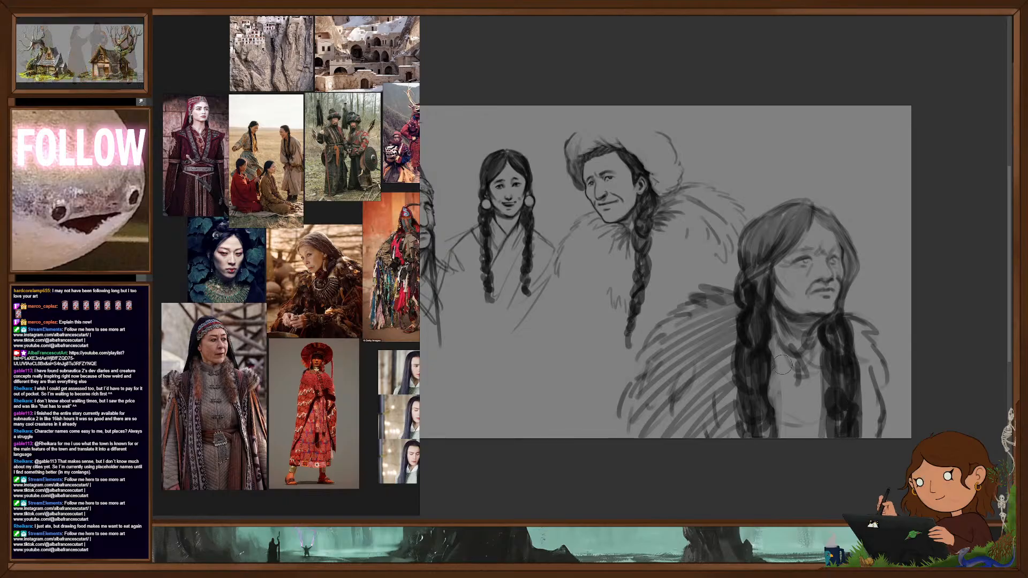
- Hatch the elder's garment between the braids and extend the hatching across the far shoulder
mouse_move(773, 343)
mouse_down()
mouse_move(787, 350)
mouse_move(781, 423)
mouse_up()
mouse_move(812, 379)
mouse_down()
mouse_move(798, 439)
mouse_move(830, 433)
mouse_up()
drag(850, 326, 874, 439)
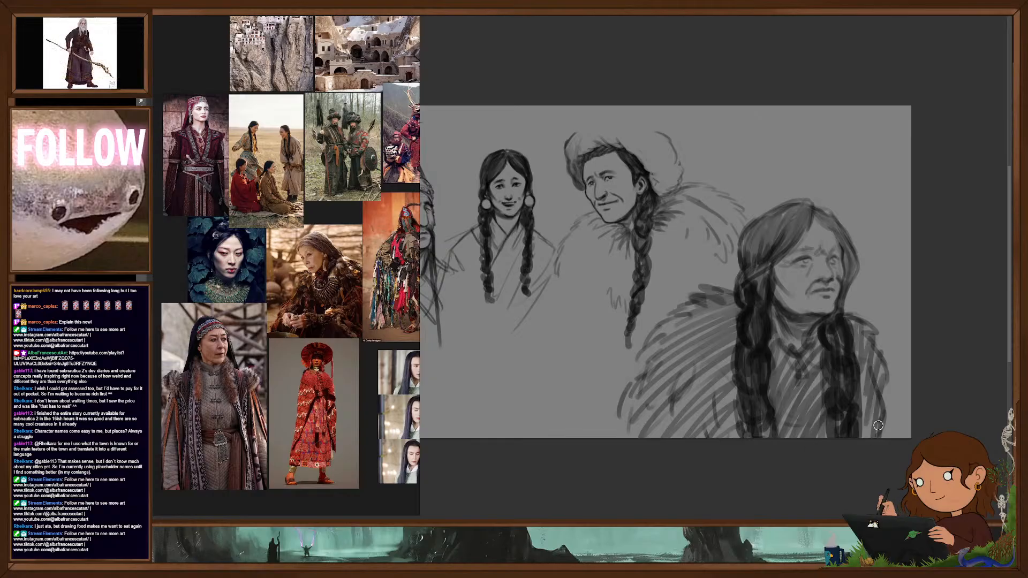
drag(876, 396, 886, 437)
drag(887, 410, 896, 436)
mouse_move(888, 387)
mouse_down()
mouse_move(907, 433)
mouse_move(869, 436)
mouse_up()
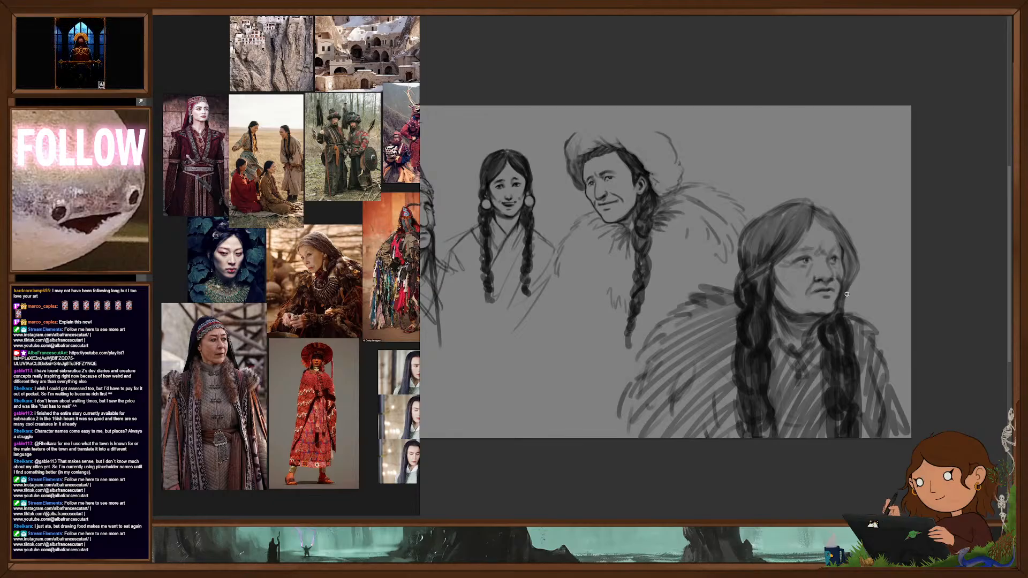
- Refine the elder's face and hair with darker tones and shade the neck below the jaw
mouse_move(831, 352)
mouse_down()
mouse_move(813, 358)
mouse_move(883, 333)
mouse_up()
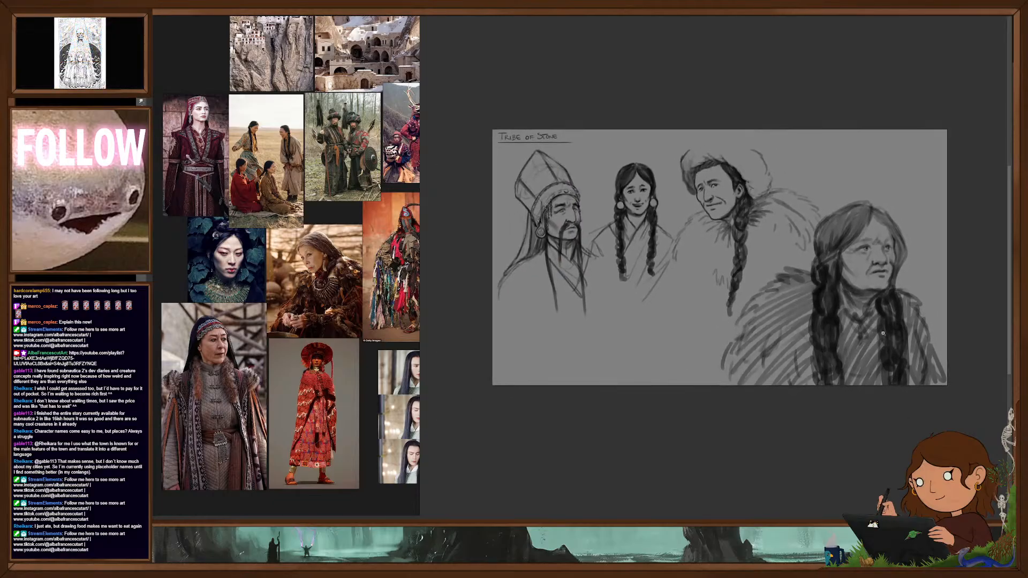
drag(879, 291, 896, 293)
drag(861, 353, 884, 350)
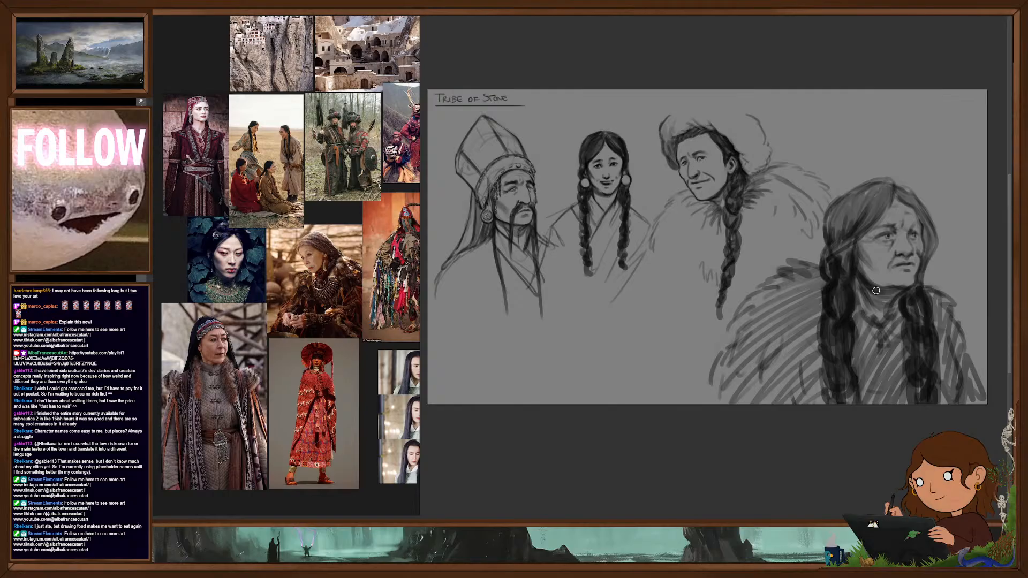
drag(876, 291, 904, 316)
scroll(796, 344, down, 1)
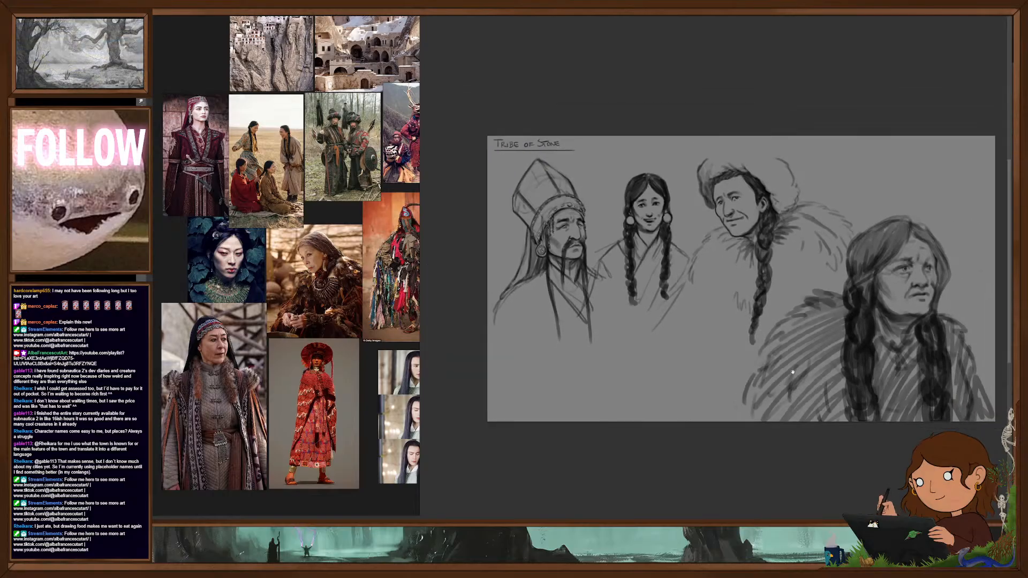
drag(796, 344, 790, 369)
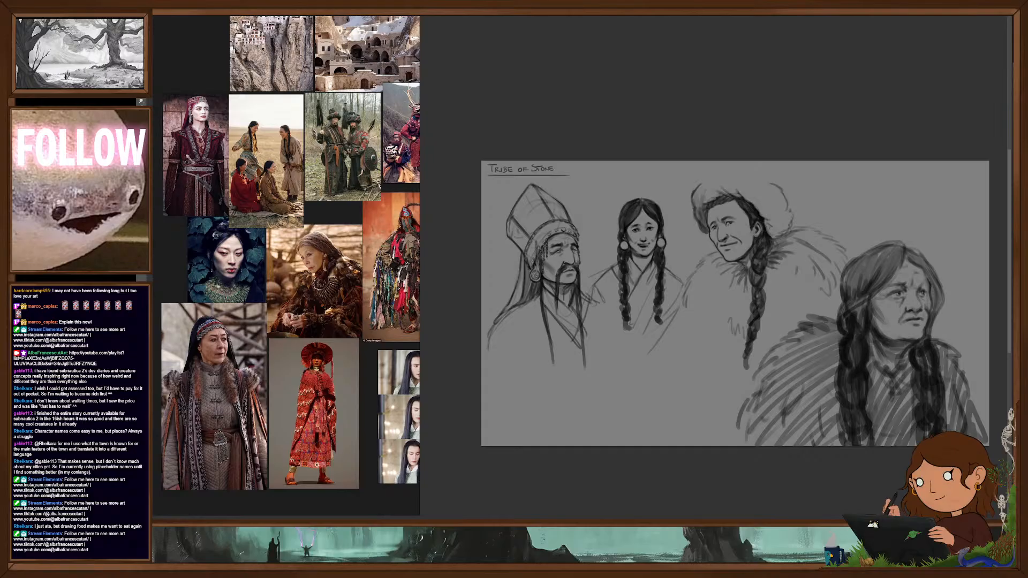
- Shift the three upper portraits up and rough in a new smiling head with ears and neck in the gap below them
drag(746, 310, 747, 288)
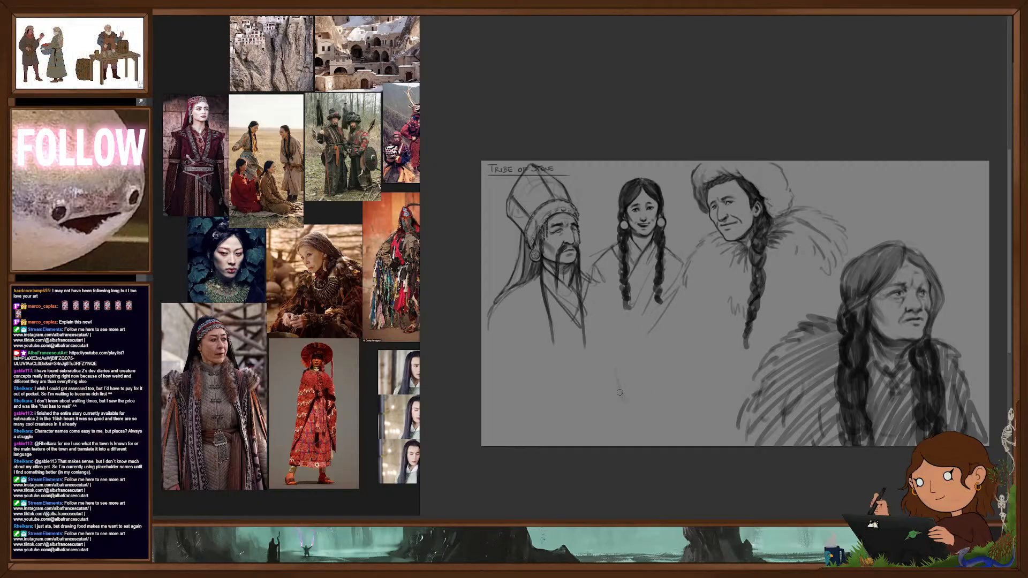
drag(672, 329, 645, 418)
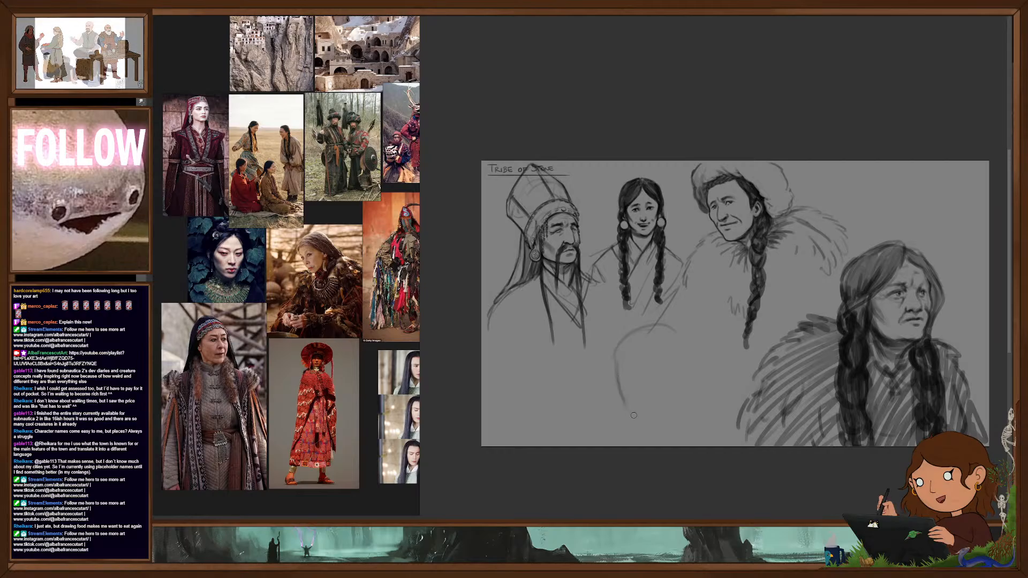
mouse_move(666, 328)
mouse_down()
mouse_move(684, 404)
mouse_move(660, 424)
mouse_move(635, 424)
mouse_move(640, 437)
mouse_up()
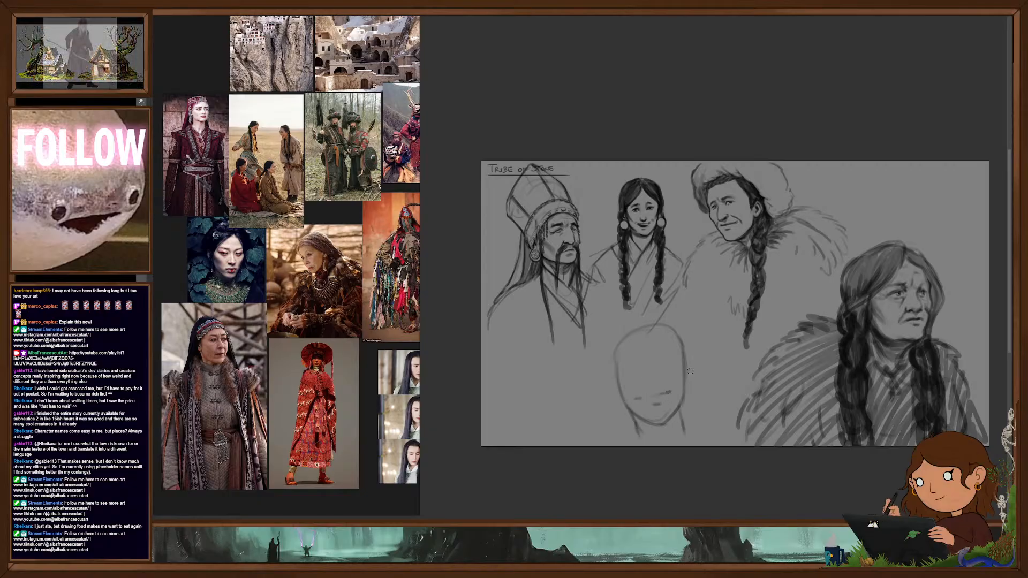
drag(643, 401, 667, 396)
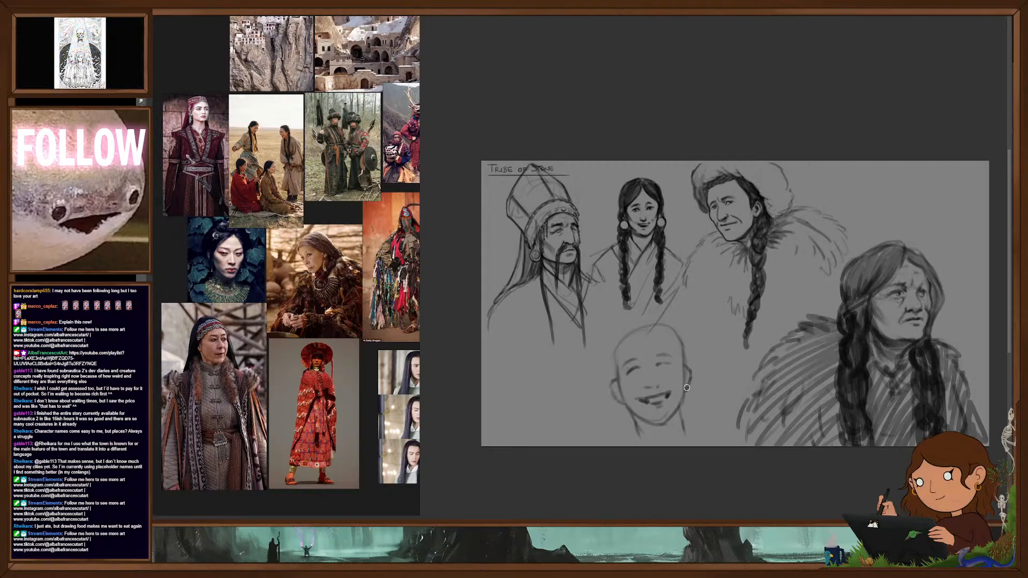
- Sketch a ragged fur collar and sloping shoulders around the smiling figure's neck
mouse_move(623, 410)
mouse_down()
mouse_move(608, 411)
mouse_move(593, 439)
mouse_up()
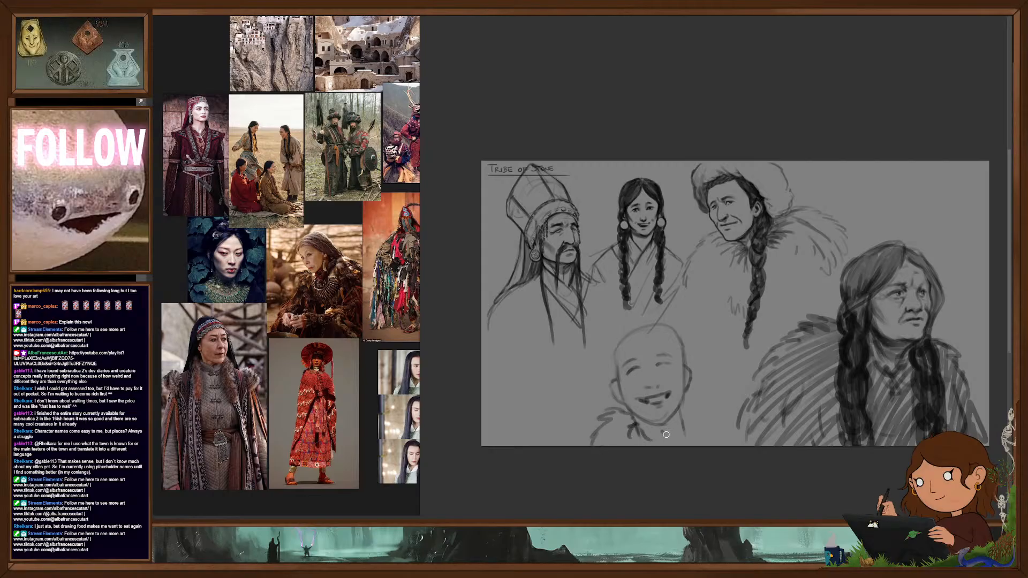
drag(687, 392, 717, 413)
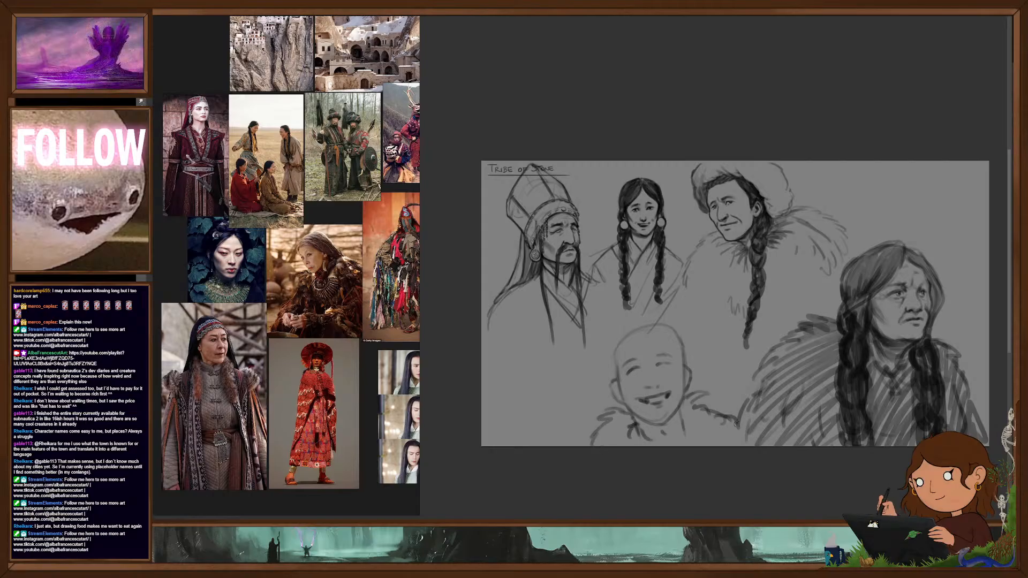
drag(602, 429, 568, 444)
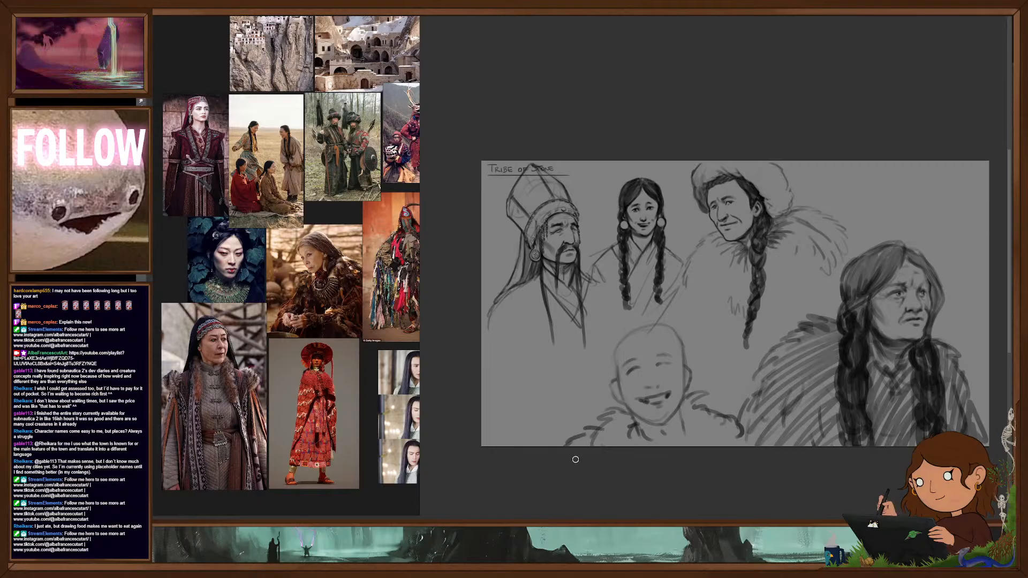
- Add a parted fringe and a large round fur hat to the smiling figure, and darken the edge of the face
drag(614, 380, 603, 363)
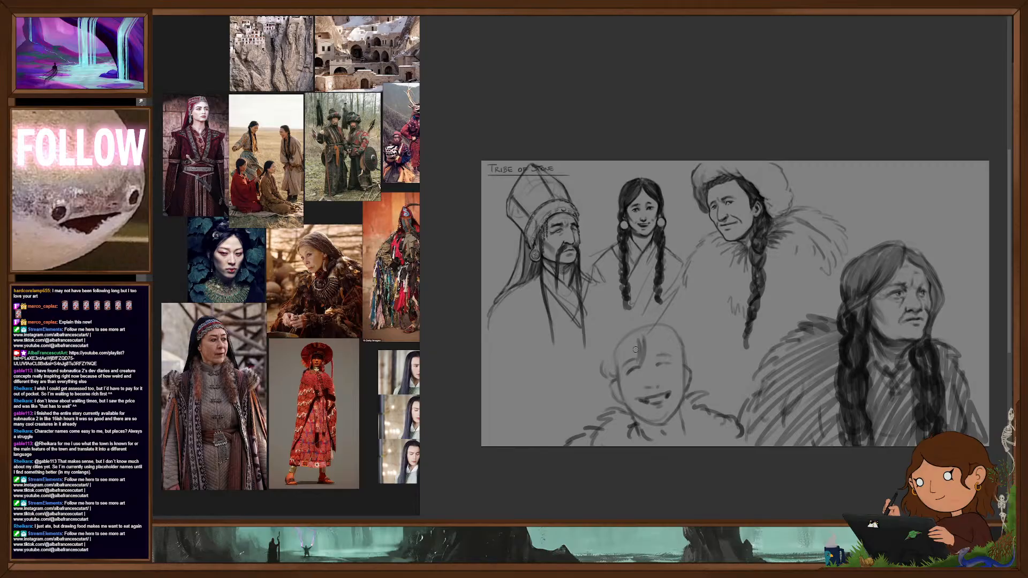
mouse_move(624, 361)
mouse_down()
mouse_move(616, 391)
mouse_move(589, 391)
mouse_up()
mouse_move(597, 354)
mouse_down()
mouse_move(592, 328)
mouse_move(627, 308)
mouse_up()
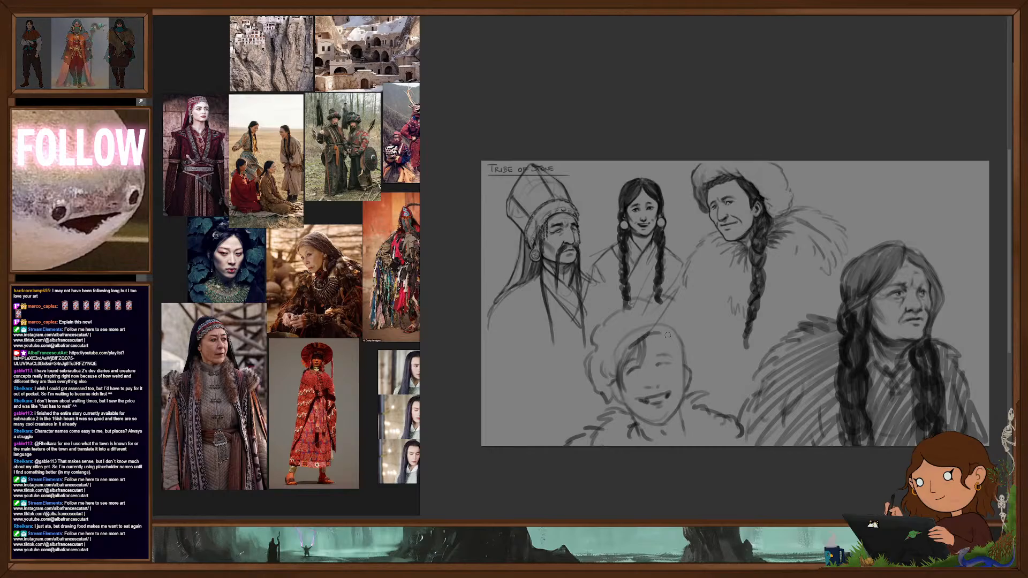
drag(676, 361, 690, 351)
mouse_move(633, 305)
mouse_down()
mouse_move(666, 304)
mouse_move(705, 359)
mouse_up()
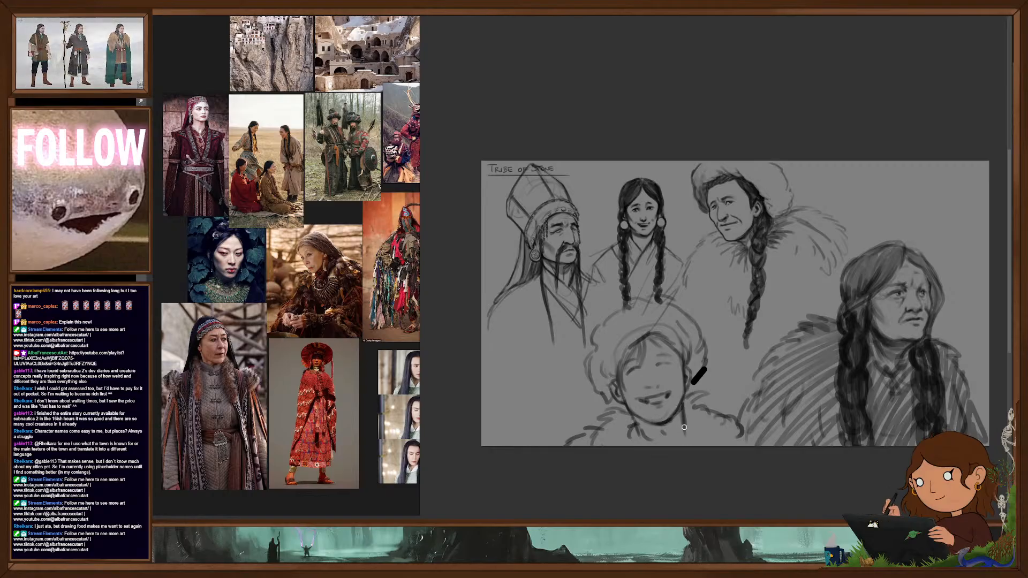
- Refine the smiling figure's jaw, mouth, closed eyes and nose with darker lines
mouse_move(674, 439)
mouse_down()
mouse_move(634, 424)
mouse_move(653, 425)
mouse_up()
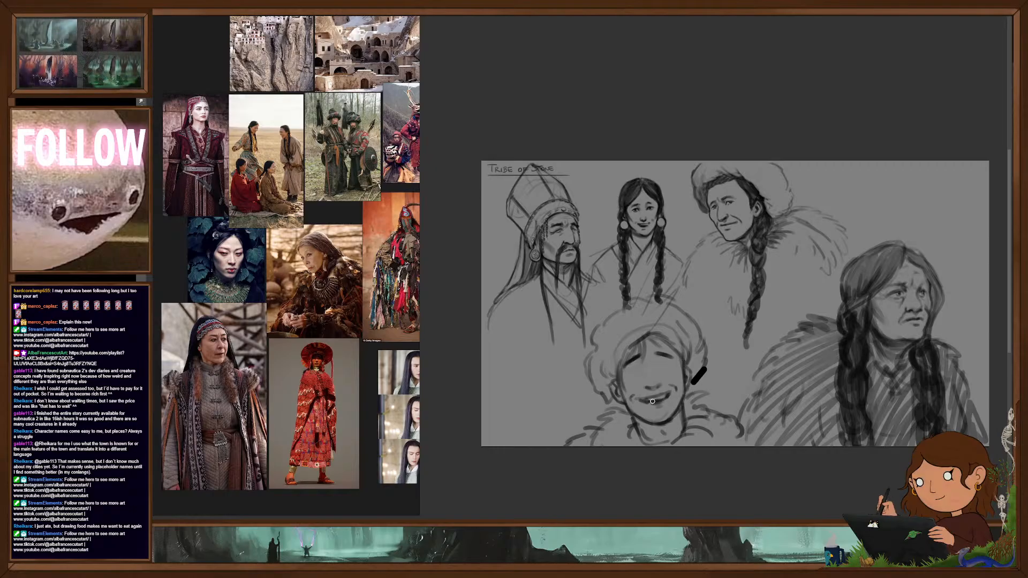
drag(646, 403, 664, 399)
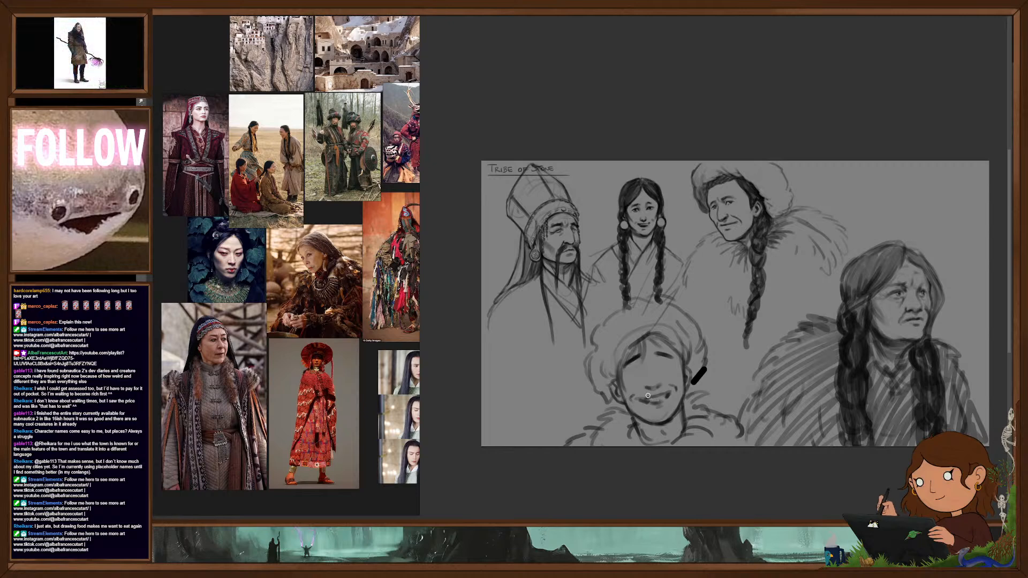
drag(628, 373, 642, 368)
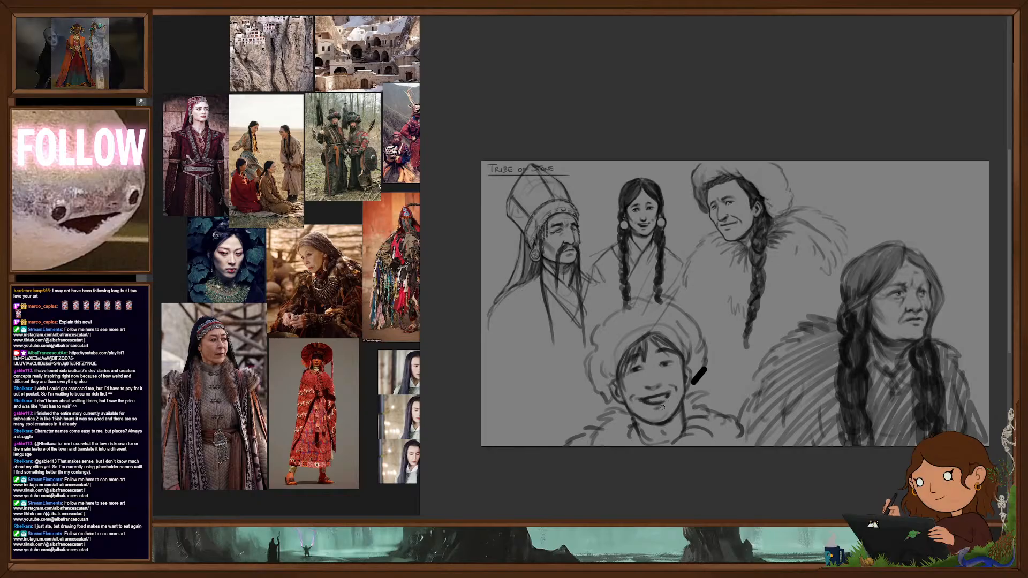
drag(660, 405, 641, 405)
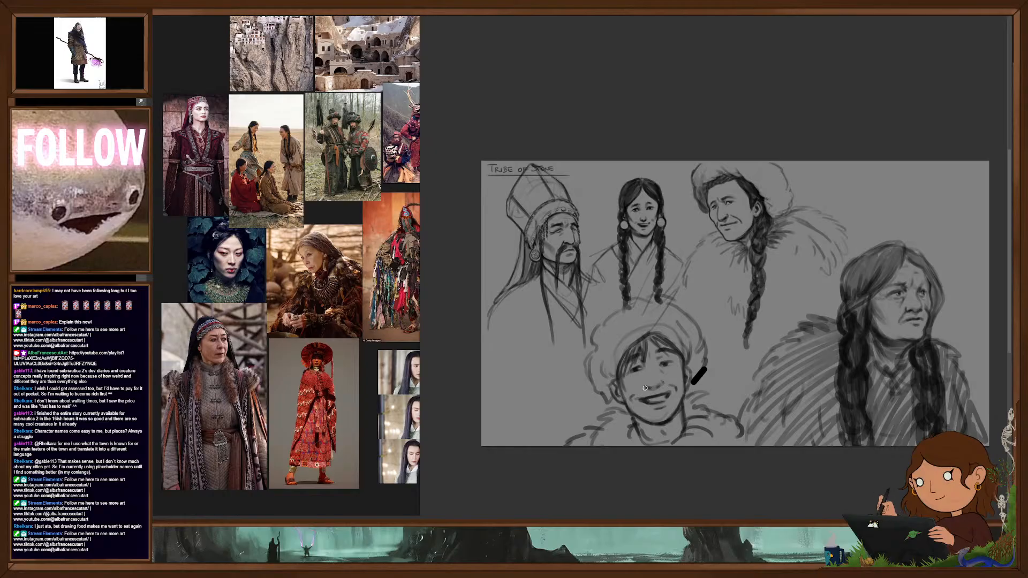
- Sketch a child's head above the elder in the upper corner, with rough facial features, parted hair and an ear
scroll(694, 395, down, 2)
drag(745, 374, 724, 332)
mouse_move(781, 372)
mouse_down()
mouse_move(796, 376)
mouse_move(808, 406)
mouse_up()
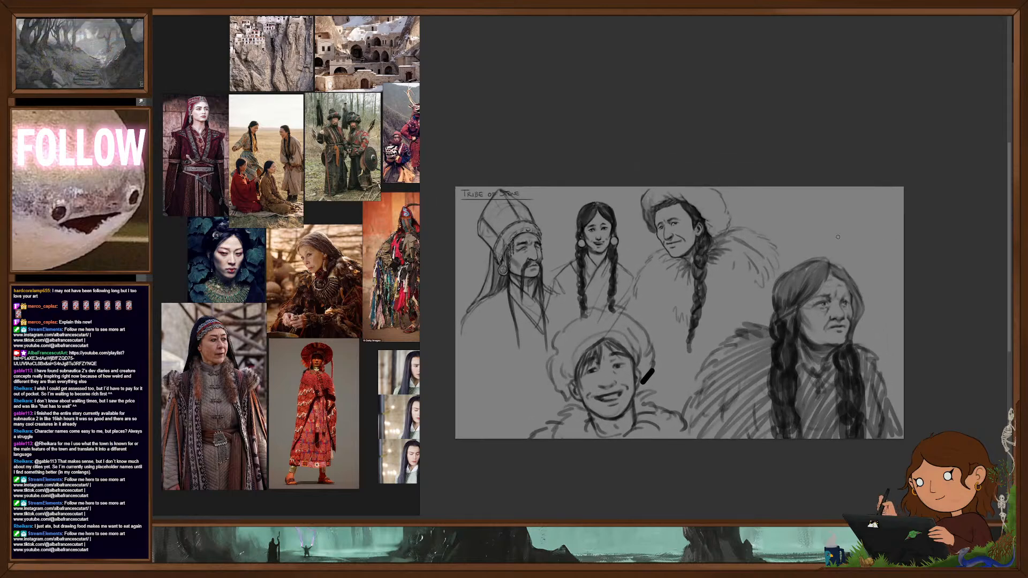
drag(831, 215, 838, 249)
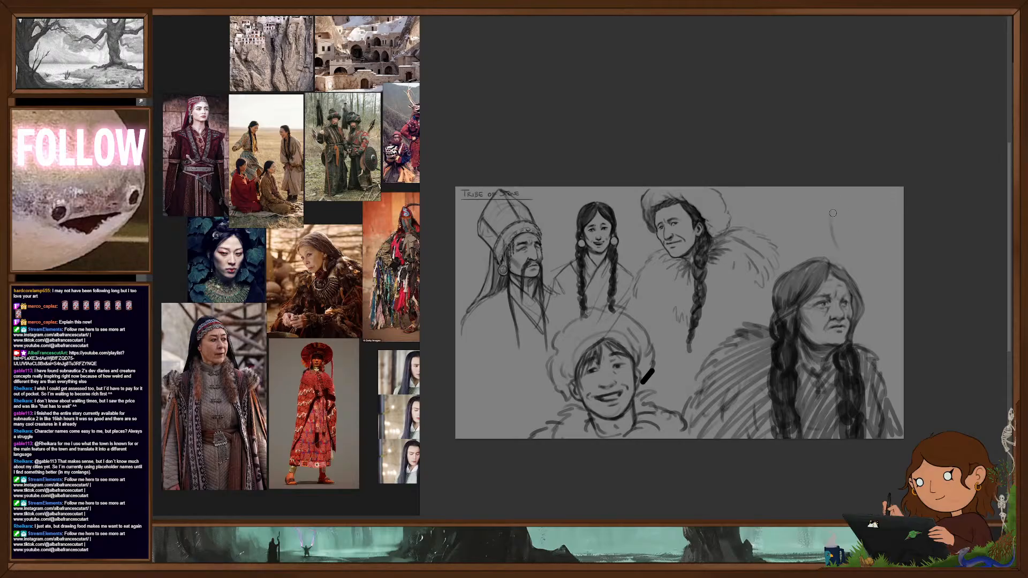
mouse_move(845, 194)
mouse_down()
mouse_move(834, 236)
mouse_move(873, 255)
mouse_up()
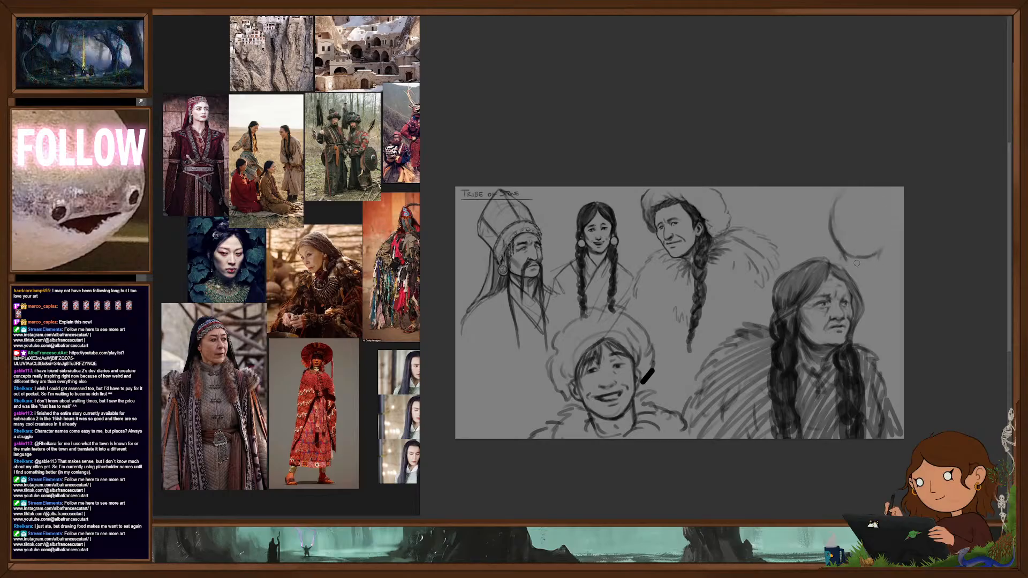
drag(852, 239, 862, 240)
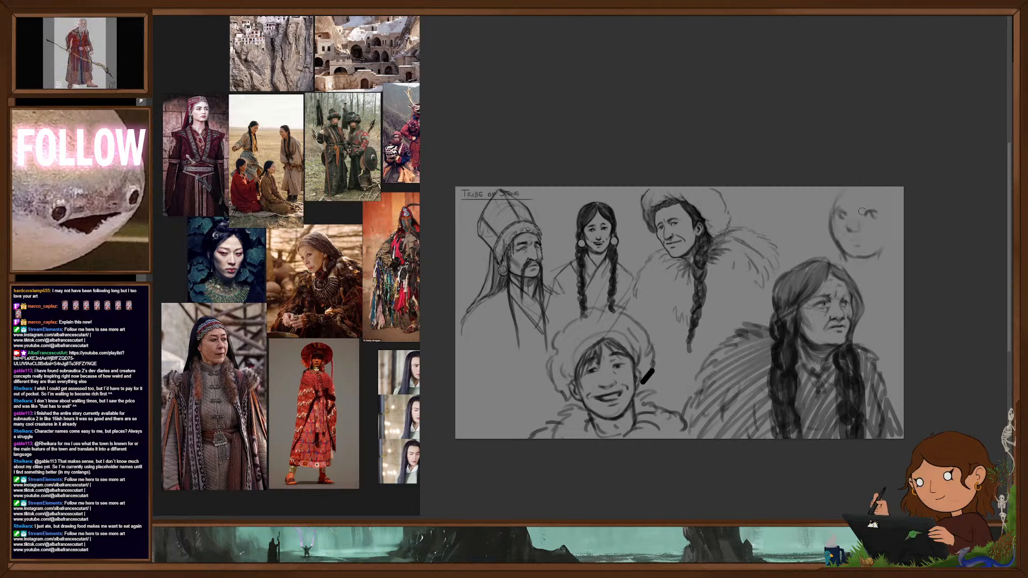
drag(857, 187, 873, 222)
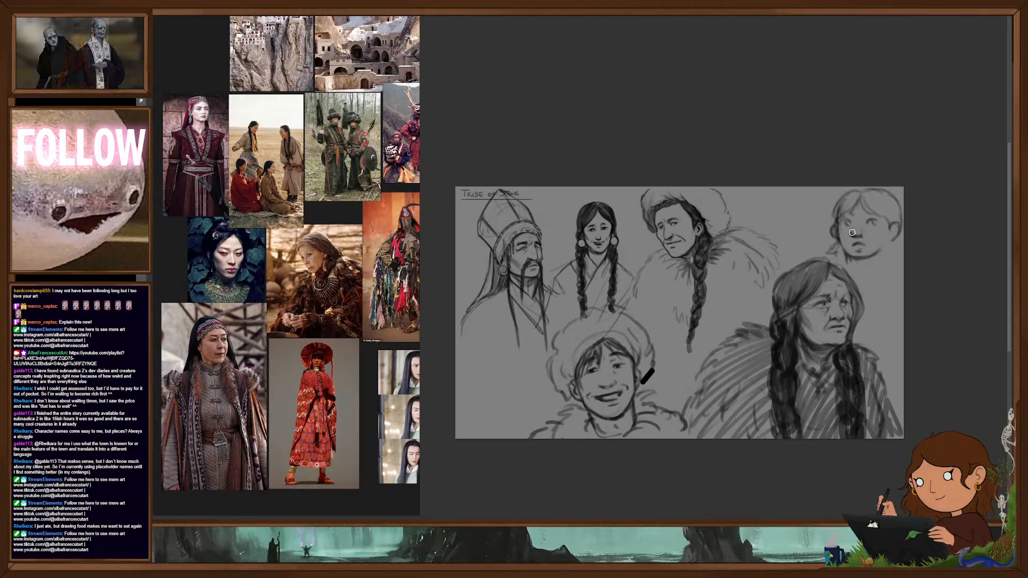
- Define the child's face and jaw in darker lines and wrap a thick scarf around the neck and shoulders
scroll(862, 229, up, 3)
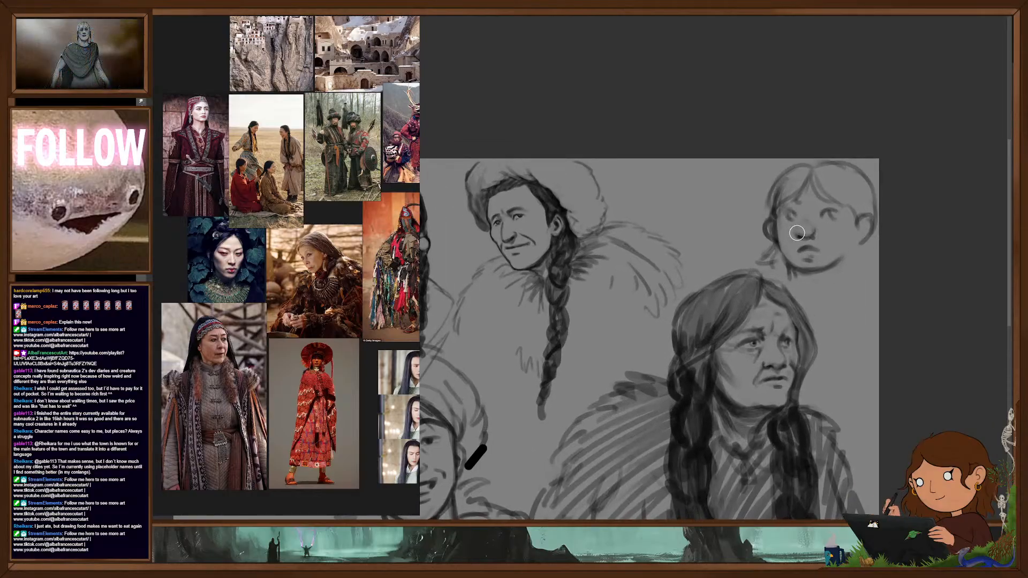
key(b)
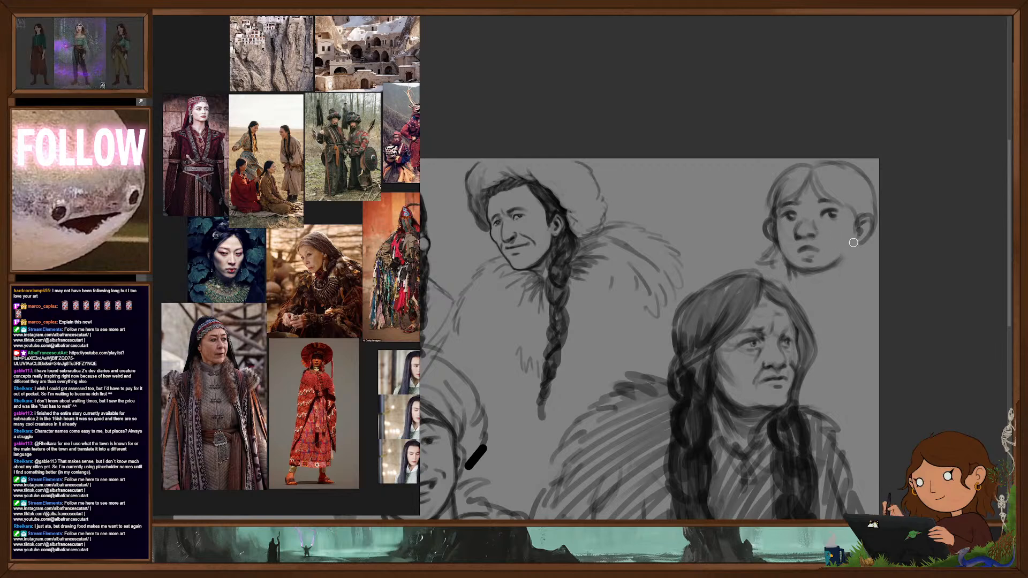
drag(862, 242, 846, 257)
mouse_move(859, 243)
mouse_down()
mouse_move(875, 252)
mouse_move(860, 295)
mouse_up()
drag(796, 270, 828, 276)
mouse_move(775, 251)
mouse_down()
mouse_move(762, 270)
mouse_move(827, 301)
mouse_move(873, 292)
mouse_up()
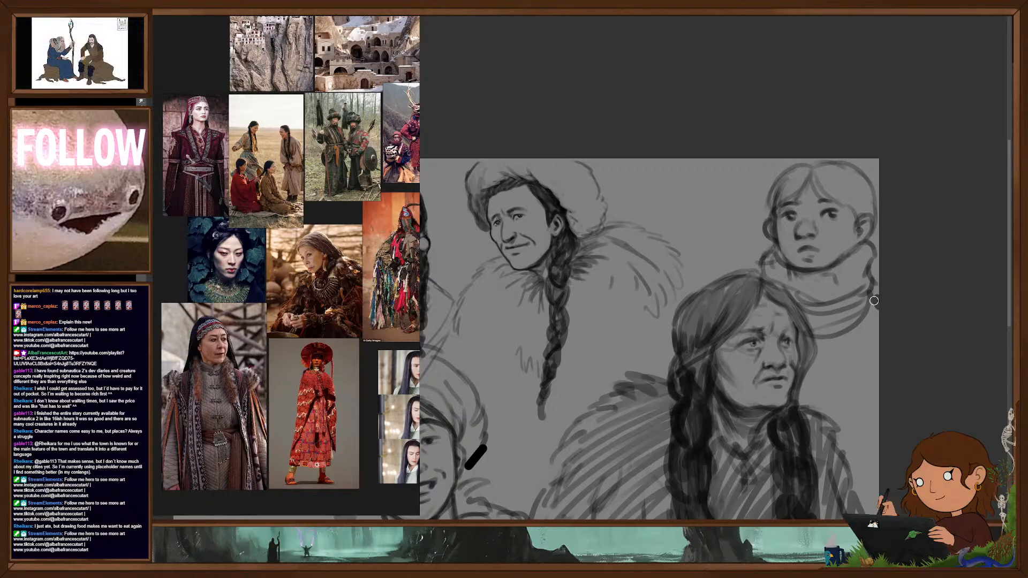
- Shade the child's parted hair with dark strokes and draw a braid hanging beside the face
scroll(862, 331, down, 5)
drag(856, 356, 859, 261)
scroll(841, 177, up, 2)
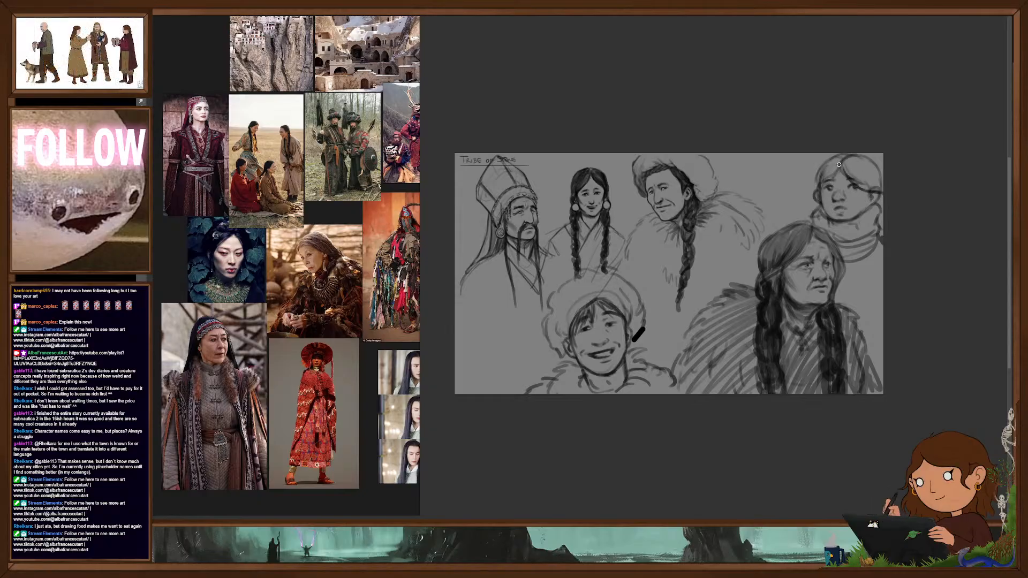
drag(822, 180, 816, 197)
mouse_move(839, 156)
mouse_down()
mouse_move(825, 174)
mouse_move(882, 187)
mouse_move(874, 269)
mouse_up()
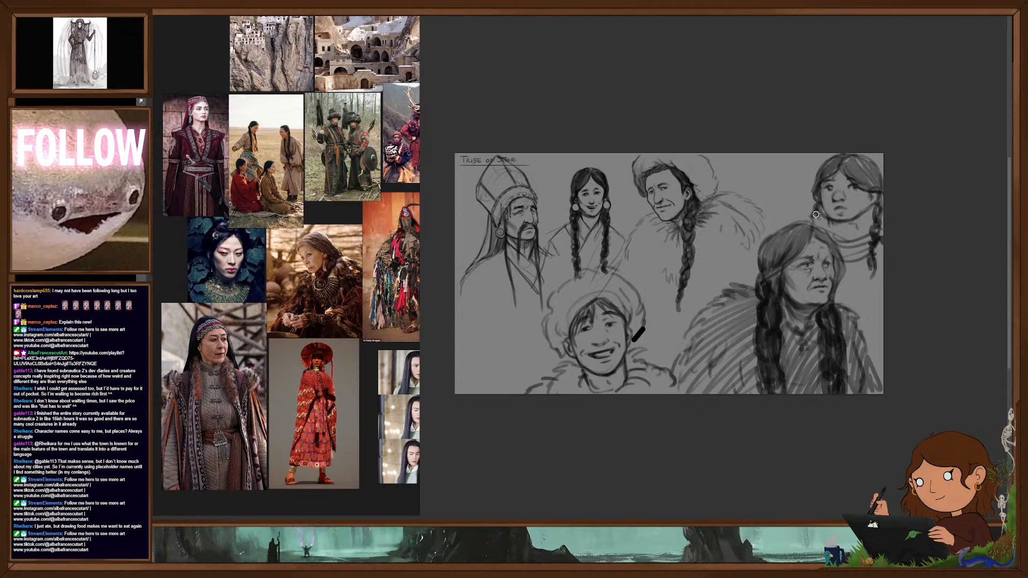
drag(779, 347, 751, 358)
drag(748, 359, 768, 317)
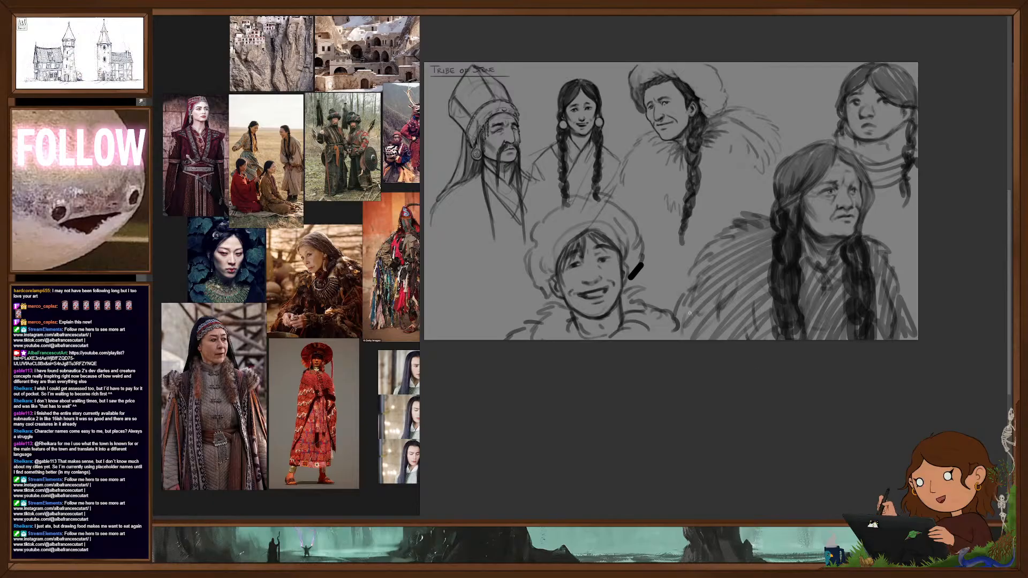
- Save the reference board and close it
right_click(338, 215)
mouse_move(354, 323)
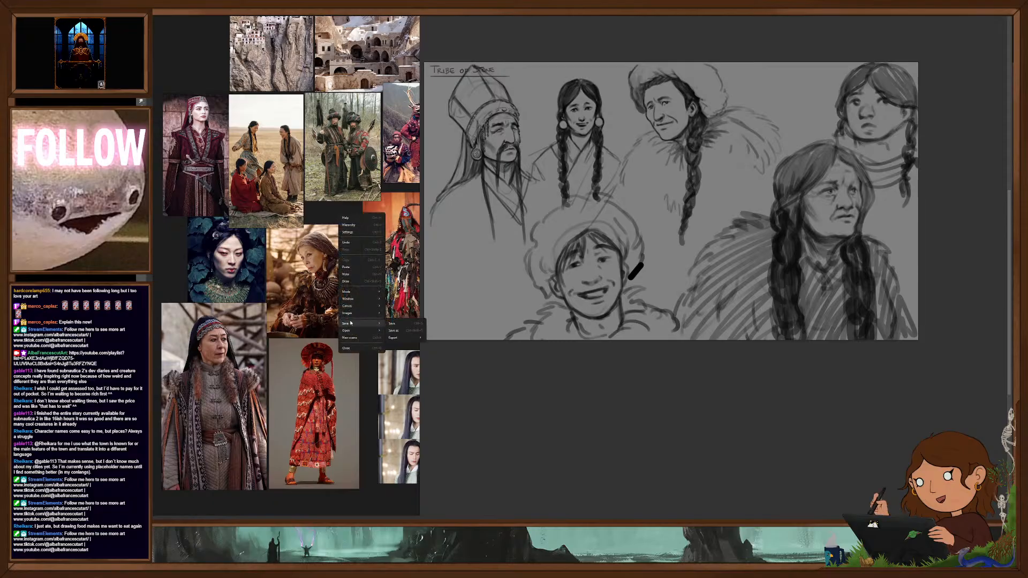
click(401, 323)
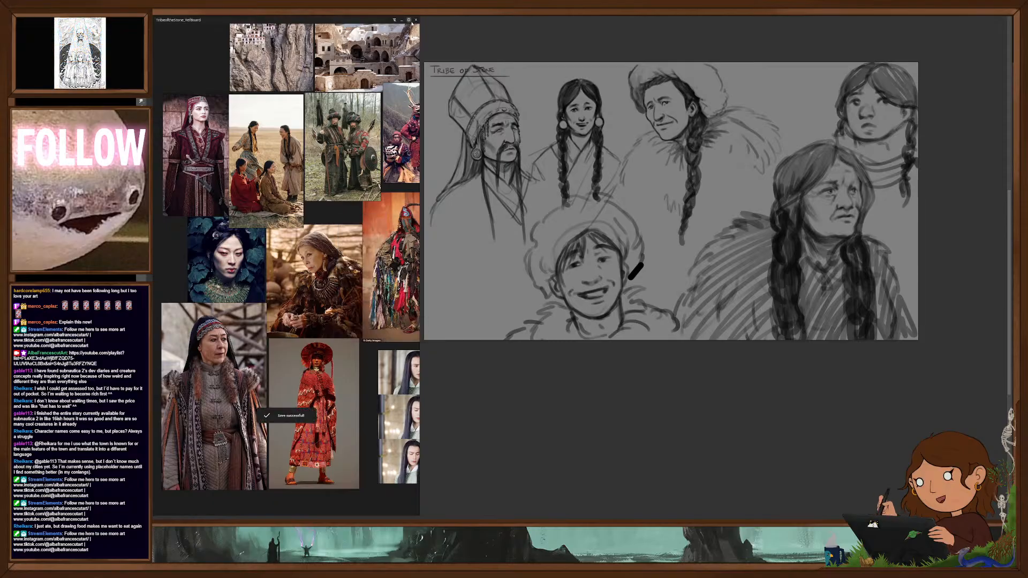
click(416, 20)
- Swap the portrait sketches for the colored Tribe of Stone costume lineup and move the back row of three figures slightly up
scroll(651, 198, up, 2)
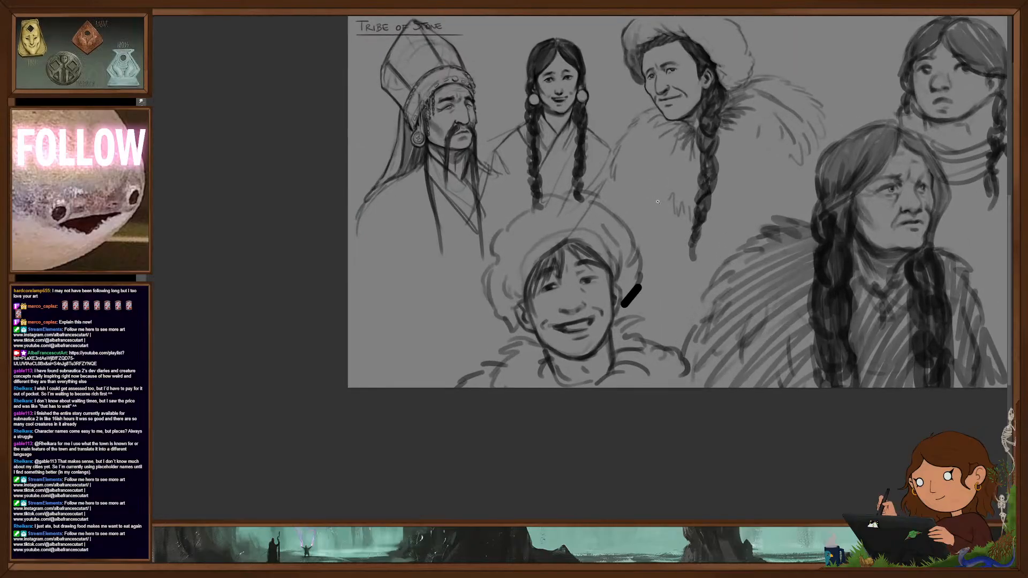
drag(701, 216, 605, 277)
scroll(594, 270, up, 1)
scroll(605, 263, down, 1)
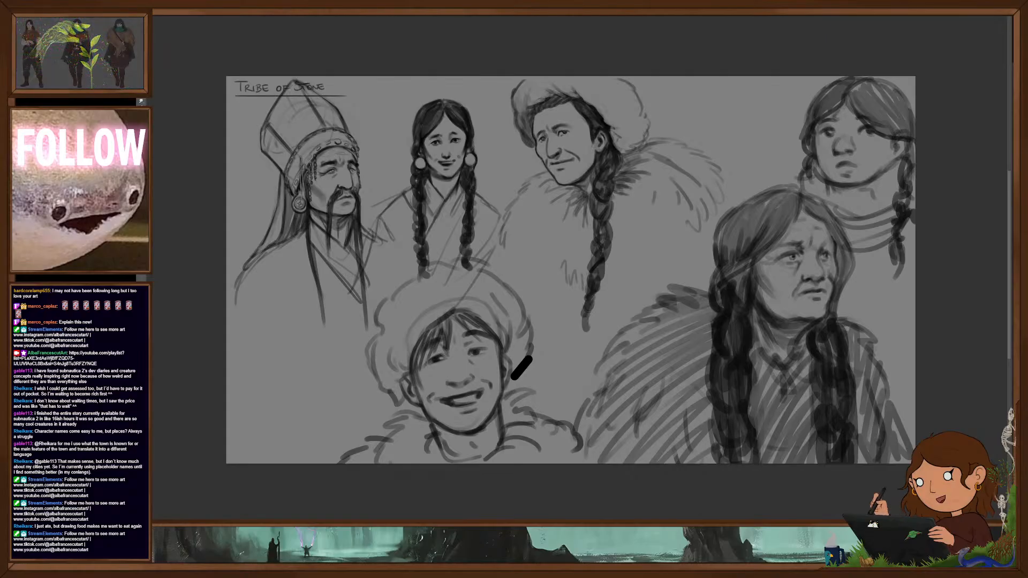
key(Delete)
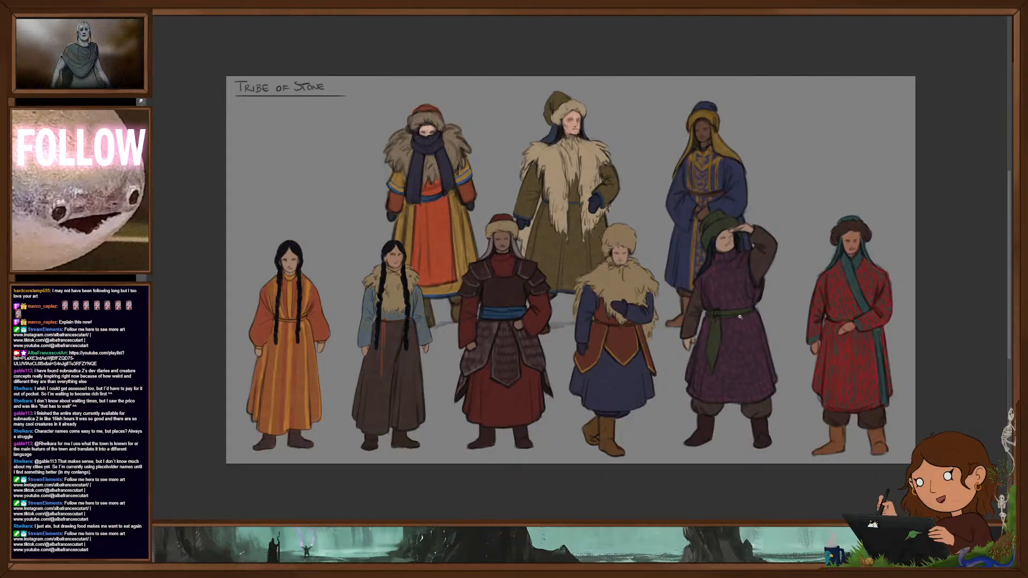
drag(588, 237, 589, 227)
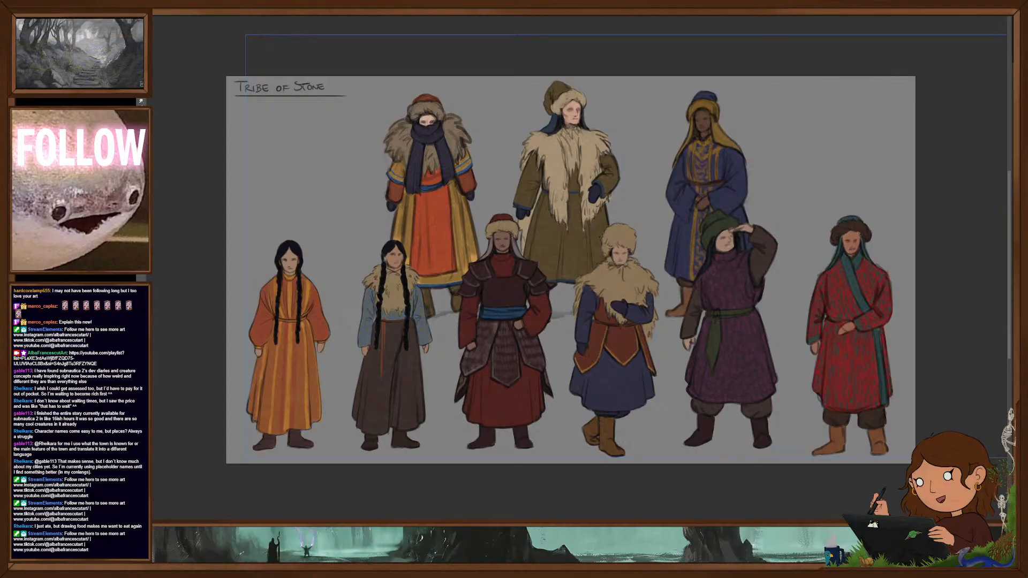
- Bring up the Tribe of Stone sheet with the long-haired robed figures and examine it closely
drag(587, 261, 630, 261)
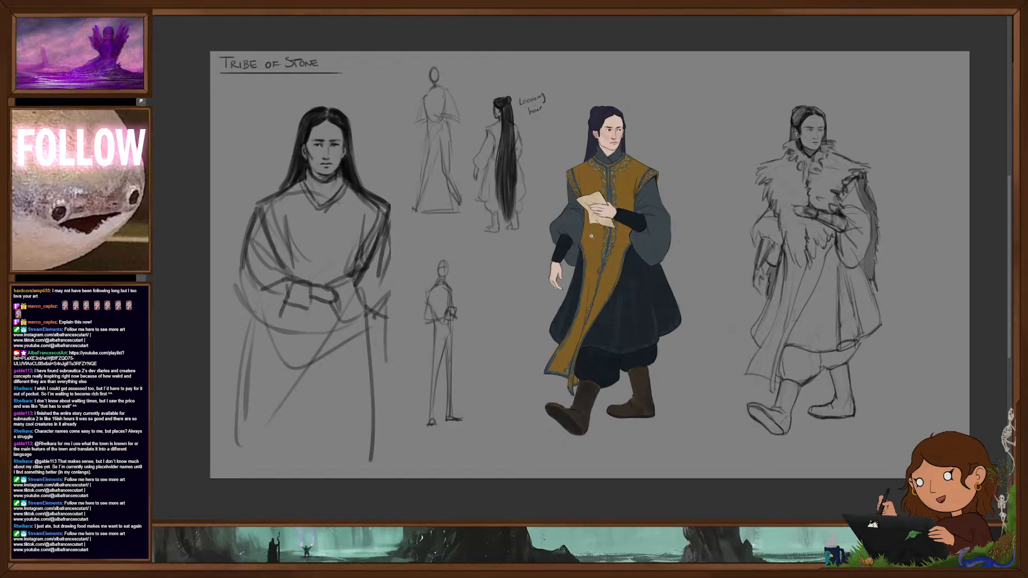
scroll(600, 237, up, 2)
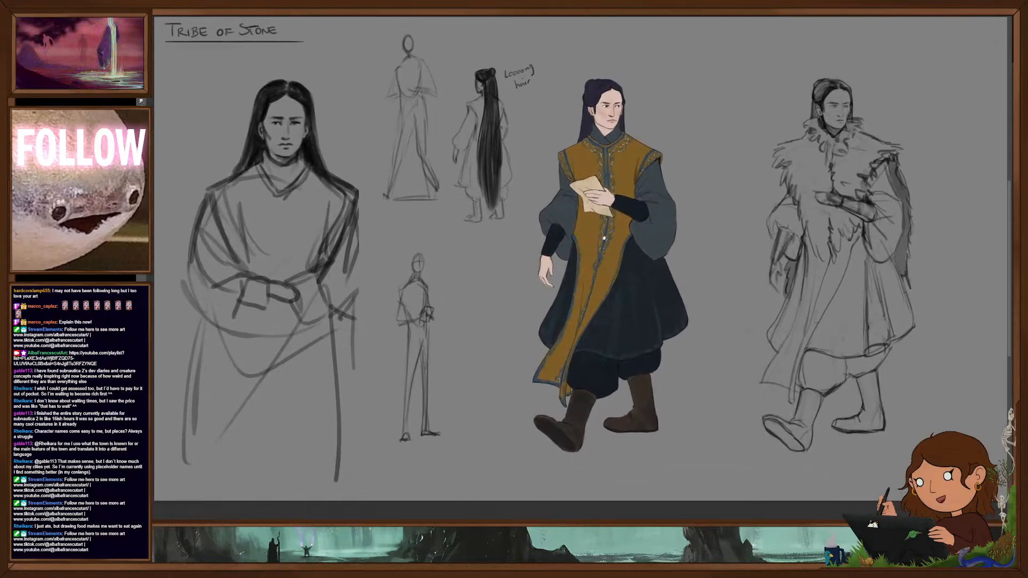